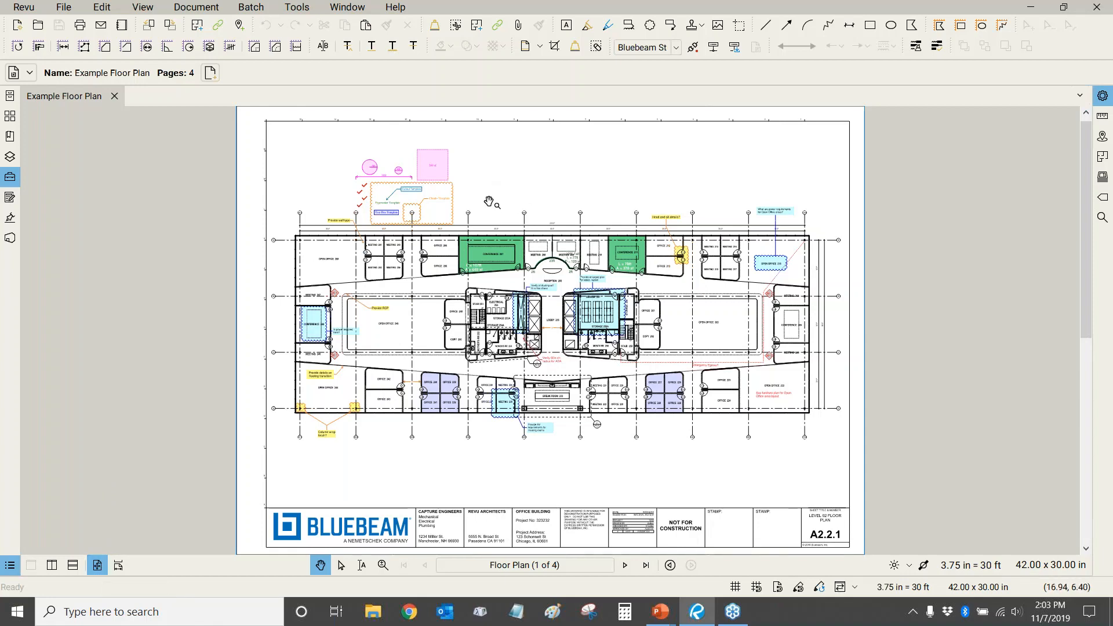
{"action": "scroll", "coordinate": [489, 198], "scroll_direction": "up", "scroll_amount": 3}
{"action": "scroll", "coordinate": [583, 193], "scroll_direction": "down", "scroll_amount": 3}
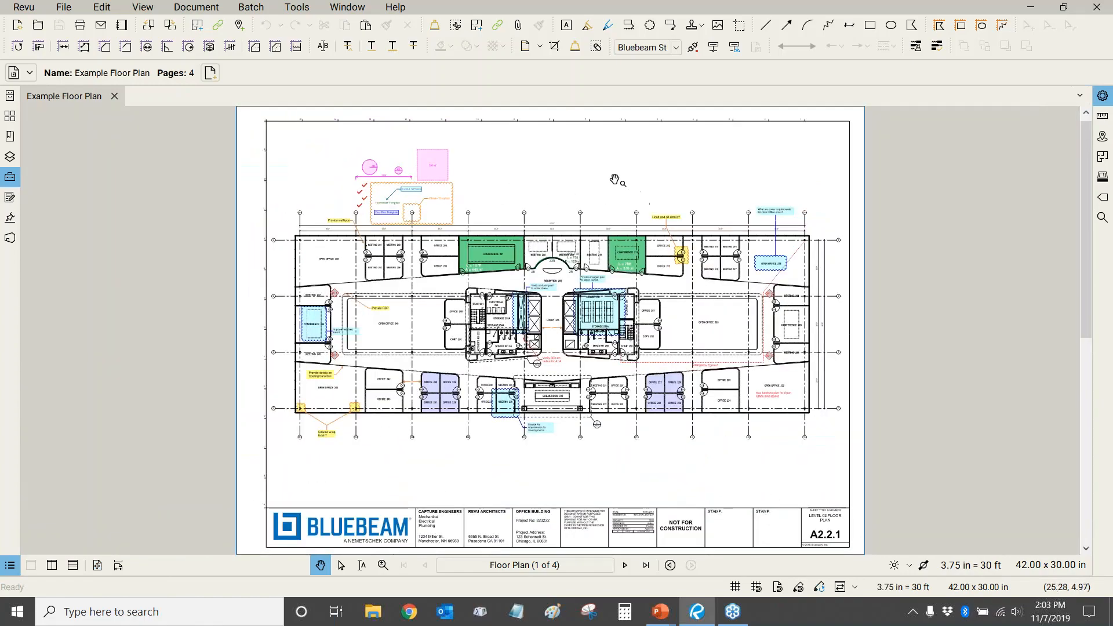
{"action": "left_click_drag", "start_coordinate": [620, 175], "coordinate": [653, 192]}
{"action": "scroll", "coordinate": [504, 255], "scroll_direction": "up", "scroll_amount": 5}
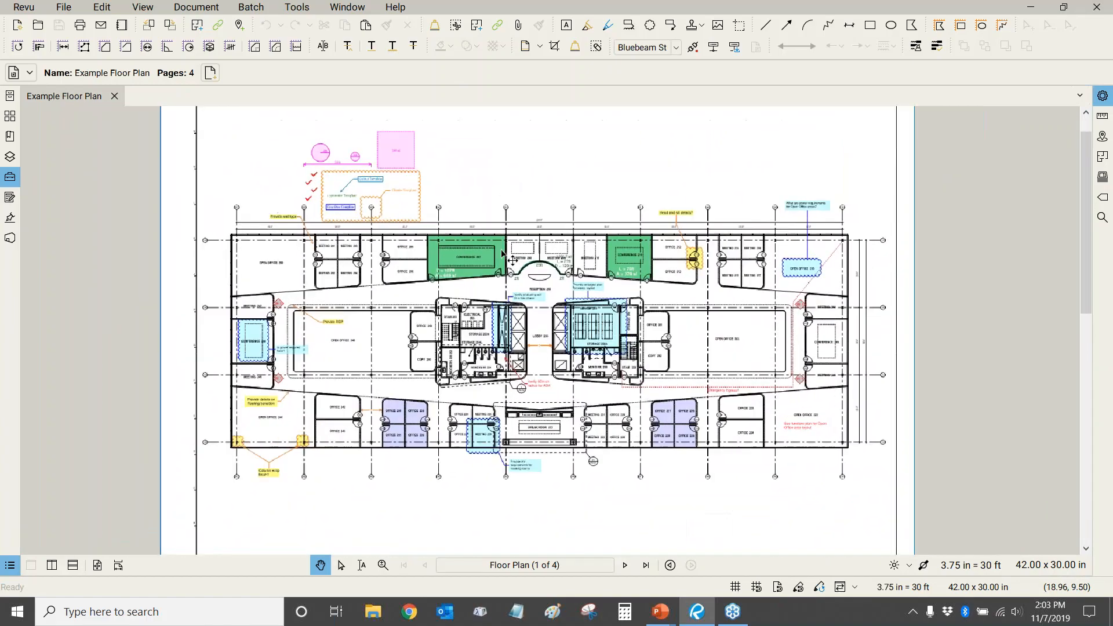
{"action": "scroll", "coordinate": [505, 255], "scroll_direction": "up", "scroll_amount": 2}
{"action": "scroll", "coordinate": [532, 162], "scroll_direction": "down", "scroll_amount": 8}
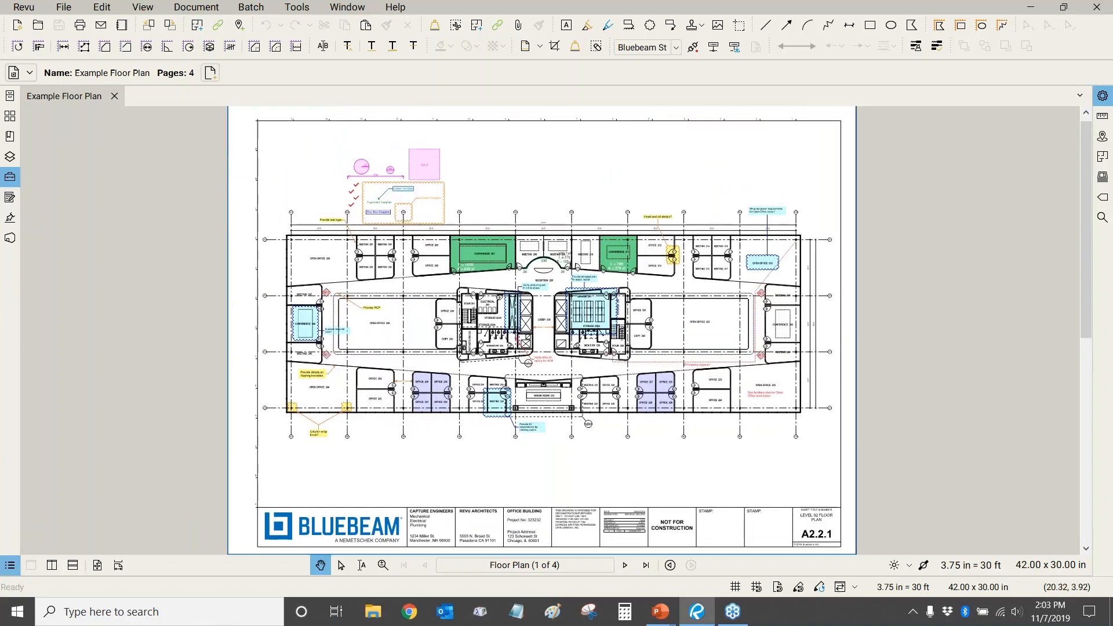
Switch to the PowerPoint slide show, show the Faster Rendering Speed Demo slide, and return to the floor plan in Bluebeam Revu
{"action": "key", "text": "alt+Tab"}
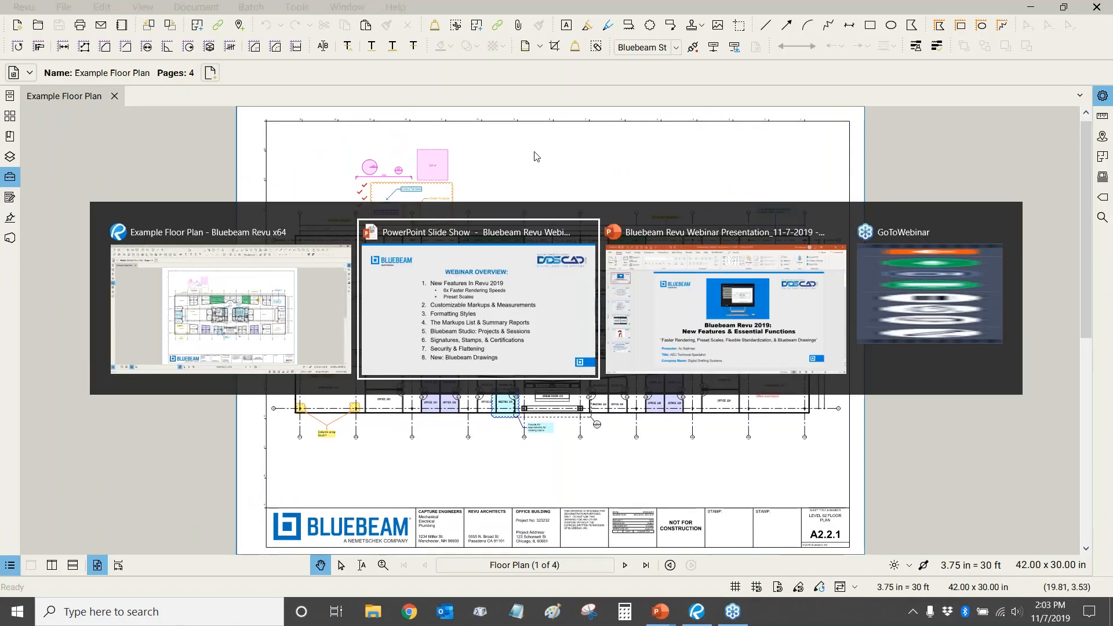
{"action": "key", "text": "Right"}
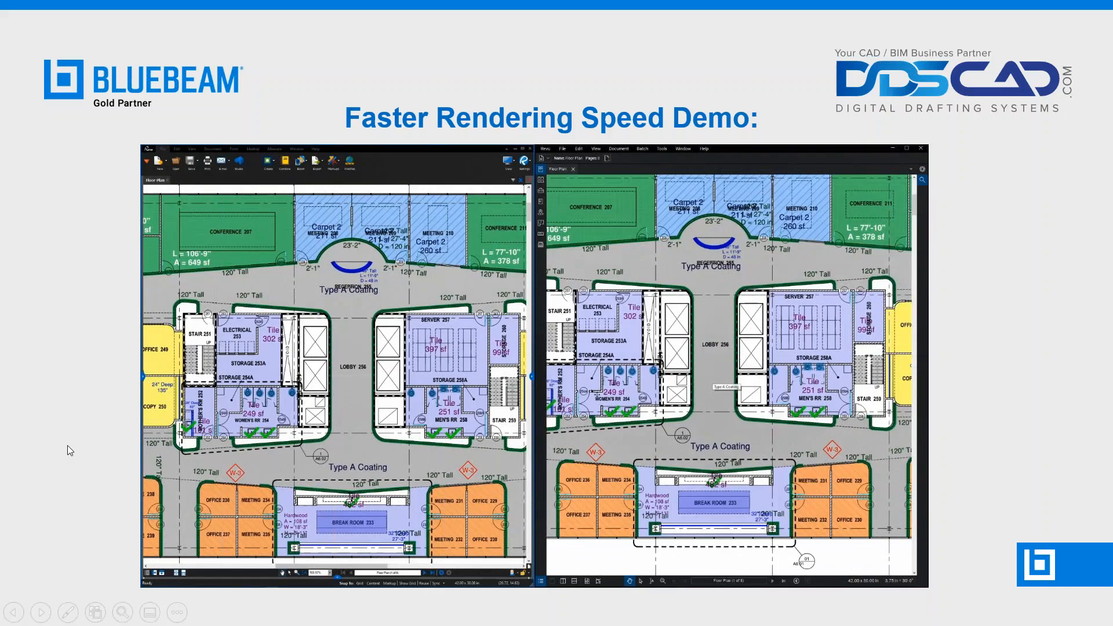
{"action": "key", "text": "alt+Tab"}
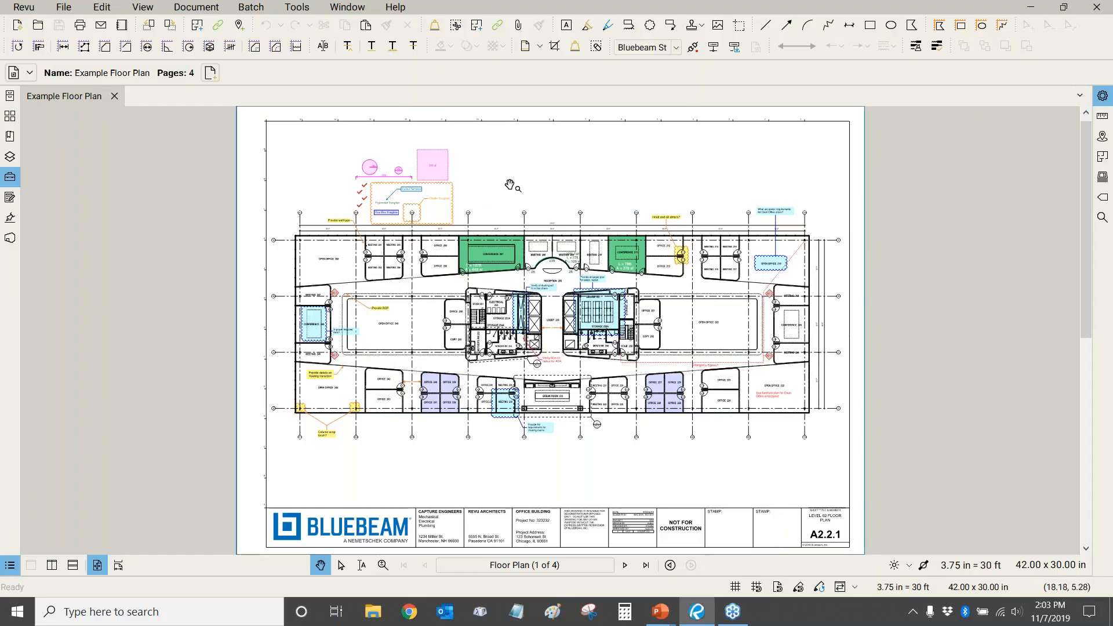
Review the list of available profiles
{"action": "left_click", "coordinate": [18, 8]}
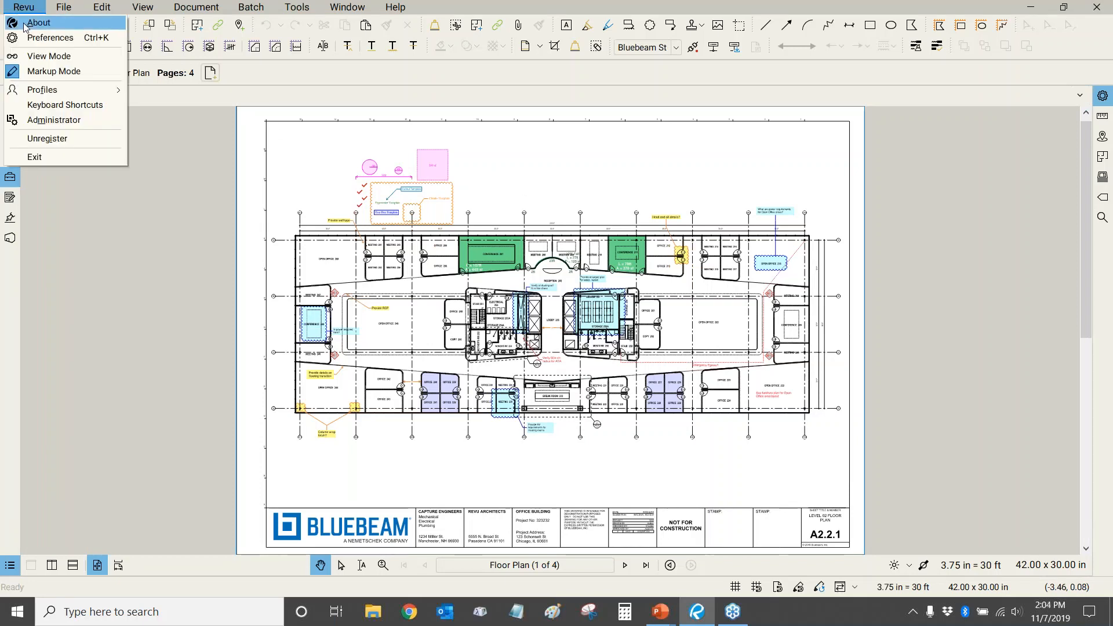
{"action": "mouse_move", "coordinate": [32, 95]}
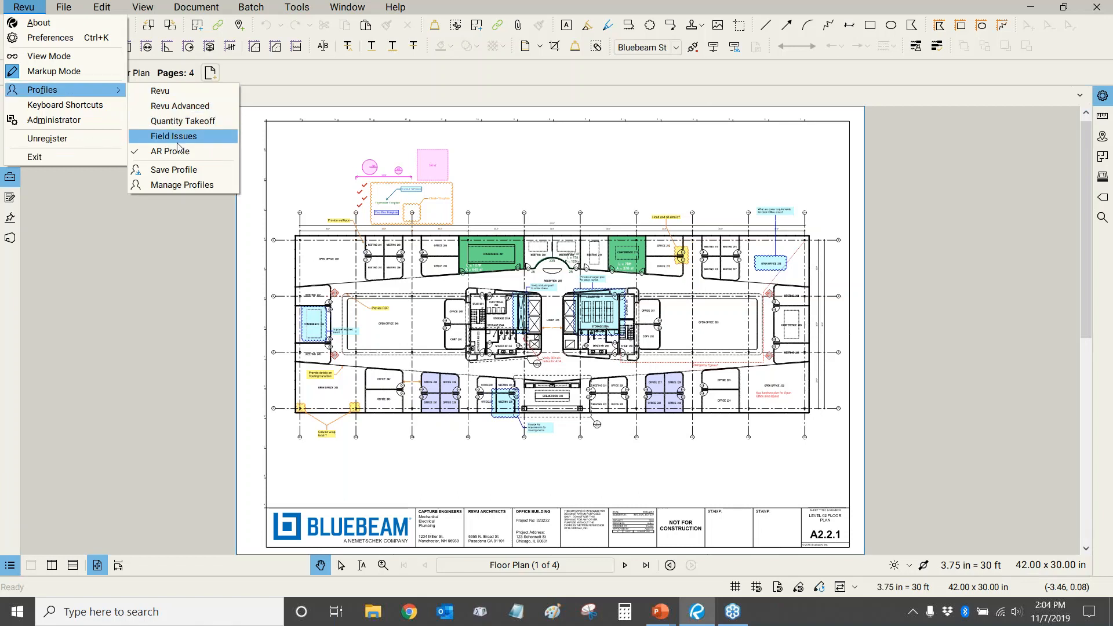
{"action": "left_click", "coordinate": [177, 120]}
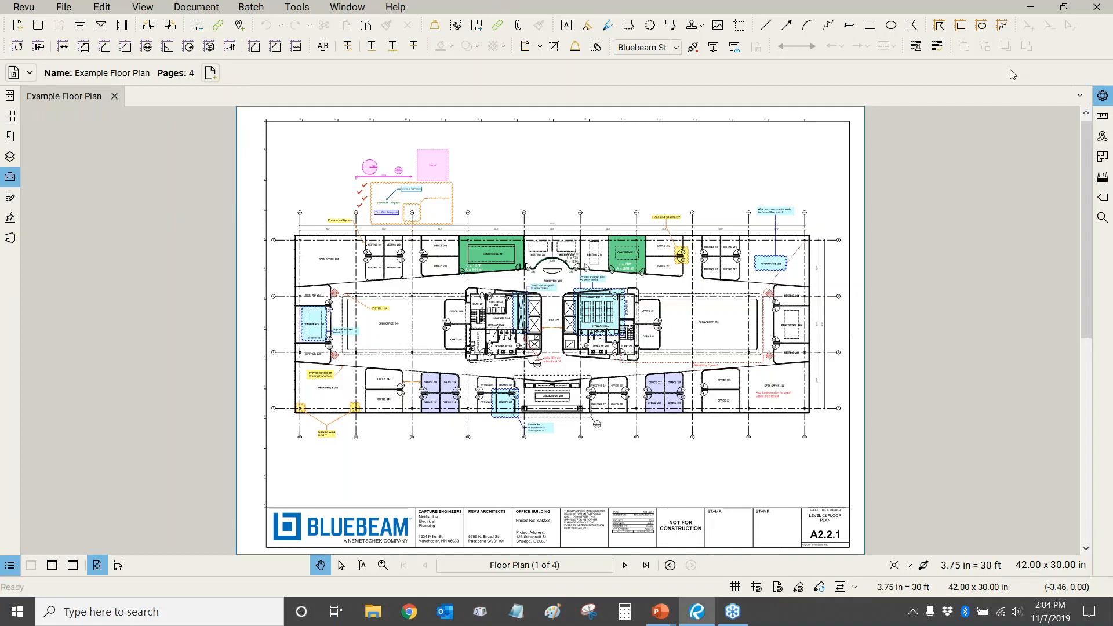
Switch the floor plan's page scale to Preset and review the preset scales and the precision options
{"action": "left_click", "coordinate": [1102, 116]}
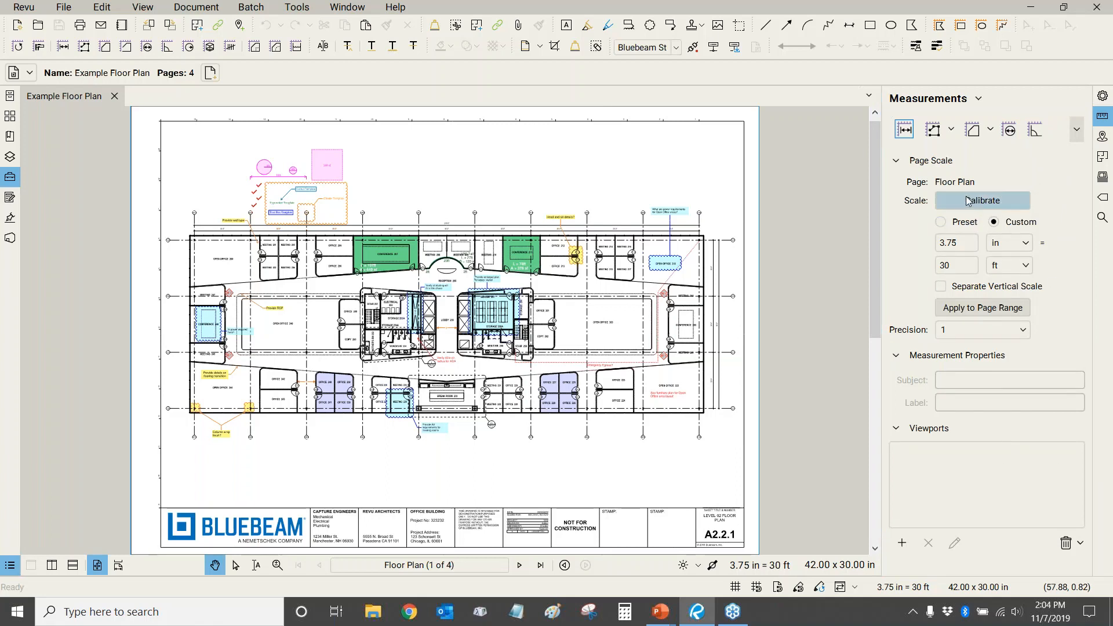
{"action": "left_click", "coordinate": [941, 223]}
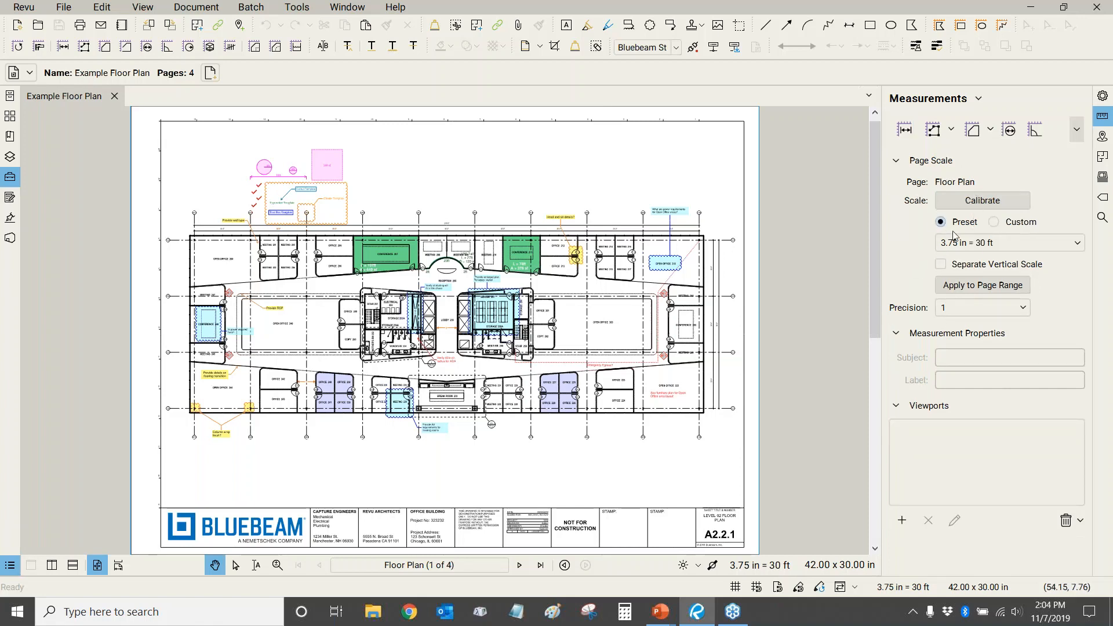
{"action": "left_click", "coordinate": [1034, 246]}
{"action": "mouse_move", "coordinate": [1076, 273]}
{"action": "left_mouse_down"}
{"action": "mouse_move", "coordinate": [1078, 427]}
{"action": "mouse_move", "coordinate": [1082, 261]}
{"action": "left_mouse_up"}
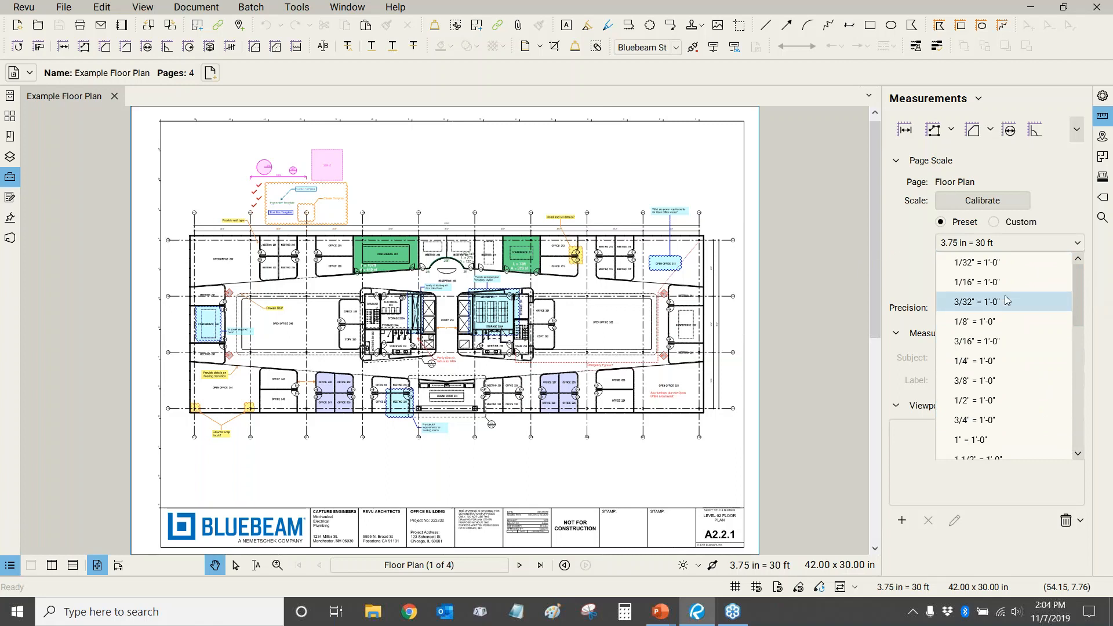
{"action": "left_click", "coordinate": [930, 270]}
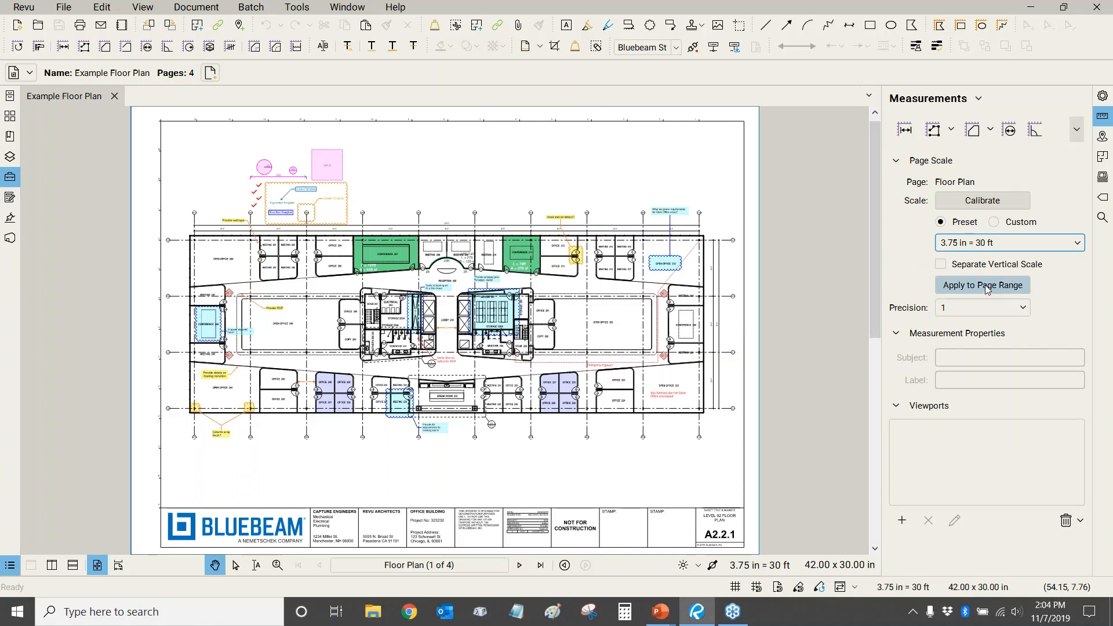
{"action": "left_click", "coordinate": [1023, 308]}
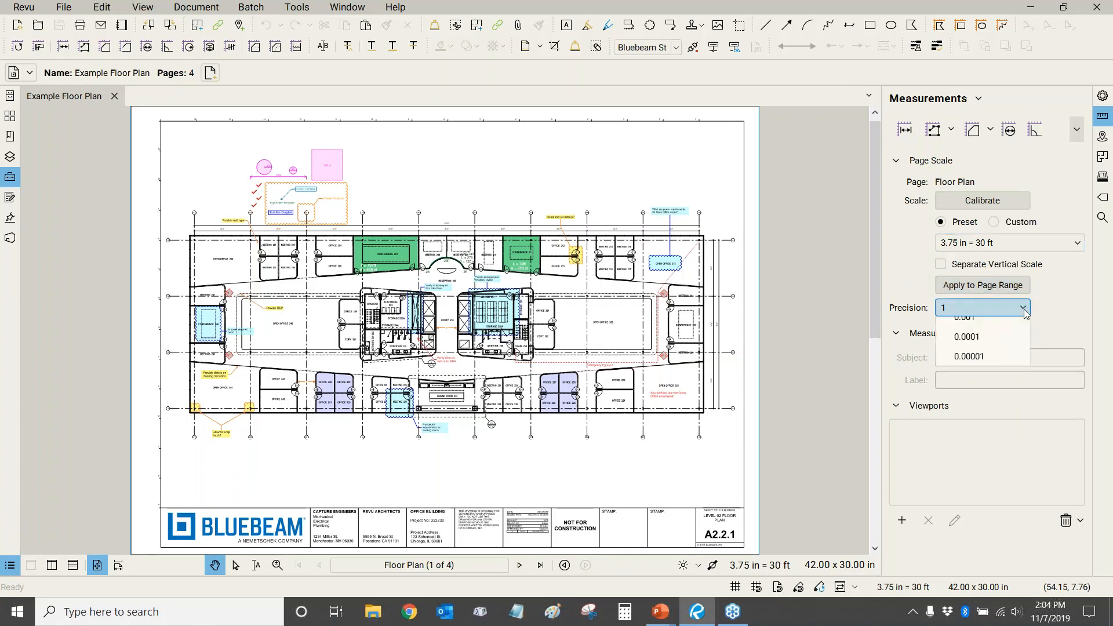
{"action": "left_click", "coordinate": [1023, 311]}
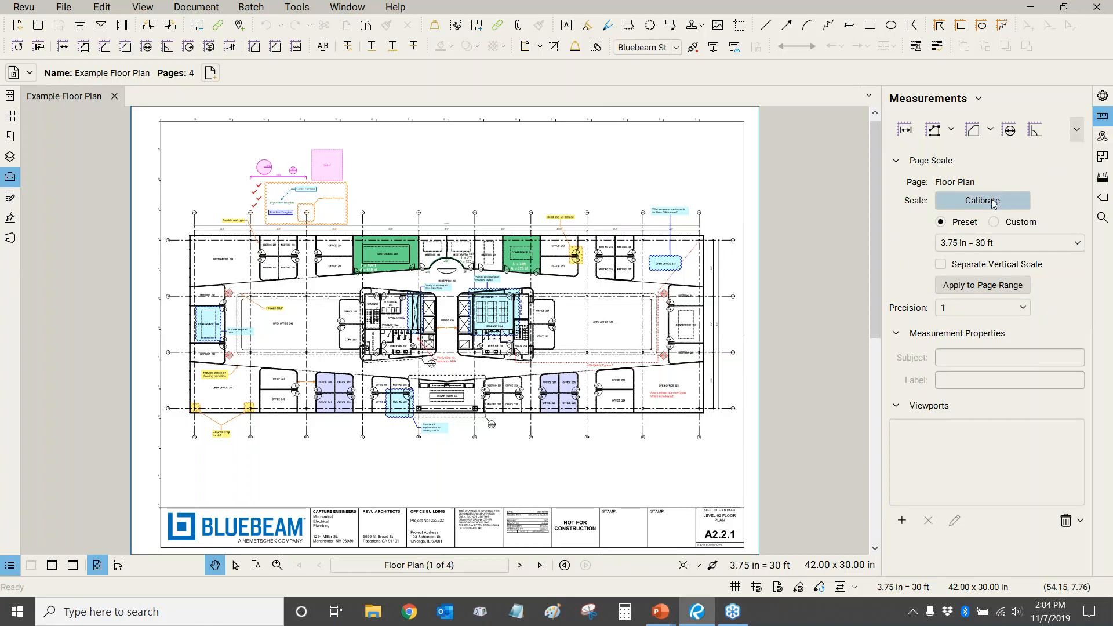
Compare the fit-page and fit-width views of the floor plan
{"action": "left_click_drag", "start_coordinate": [415, 191], "coordinate": [525, 212]}
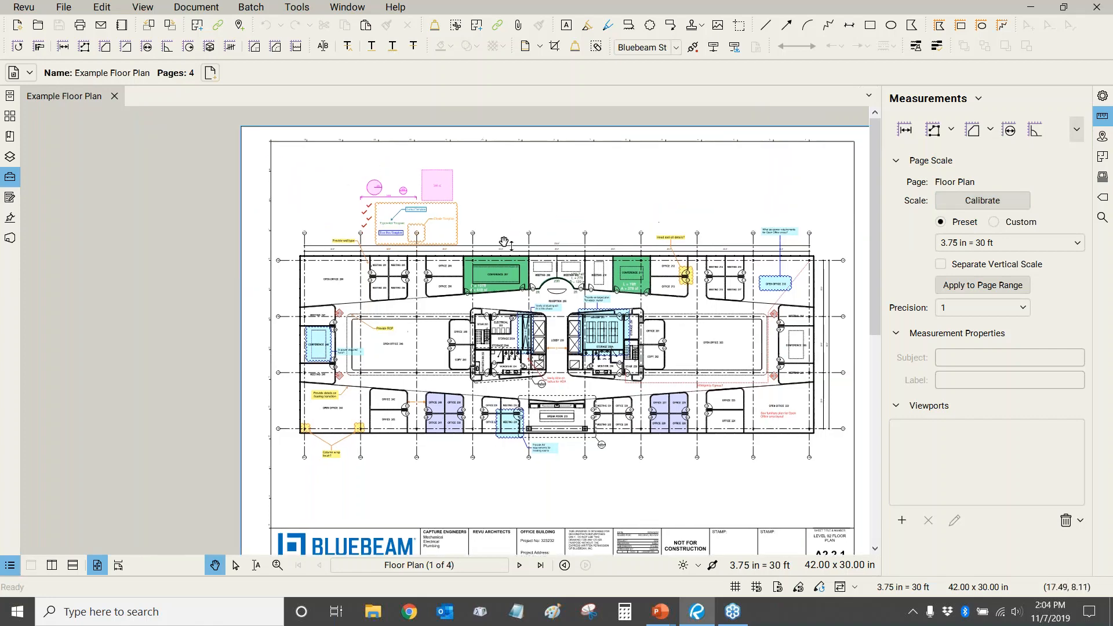
{"action": "left_click", "coordinate": [120, 568]}
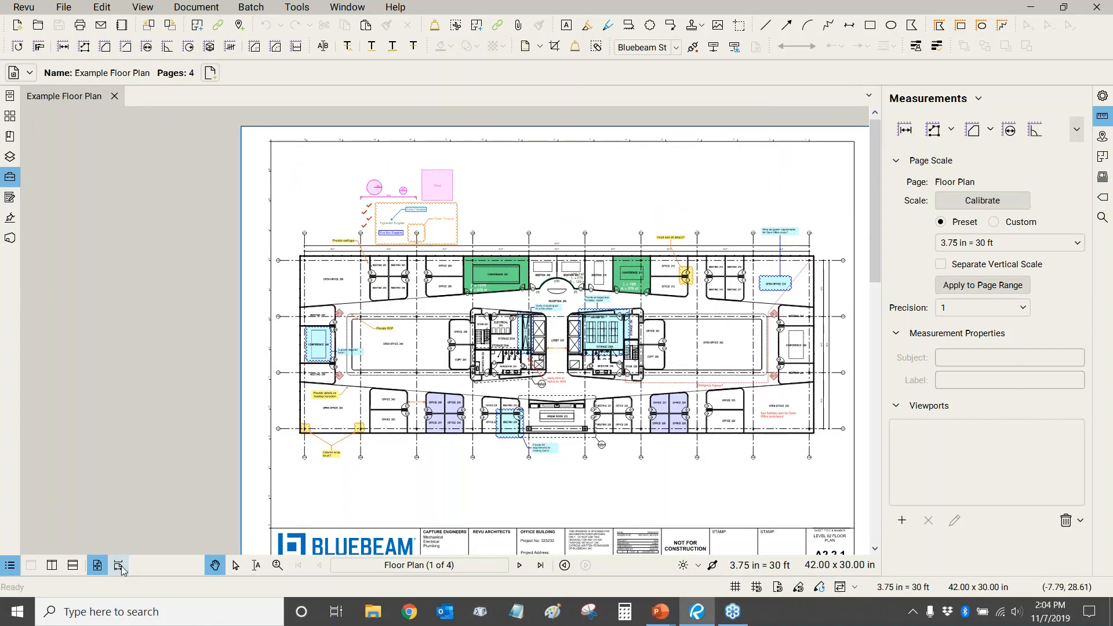
{"action": "left_click", "coordinate": [99, 568]}
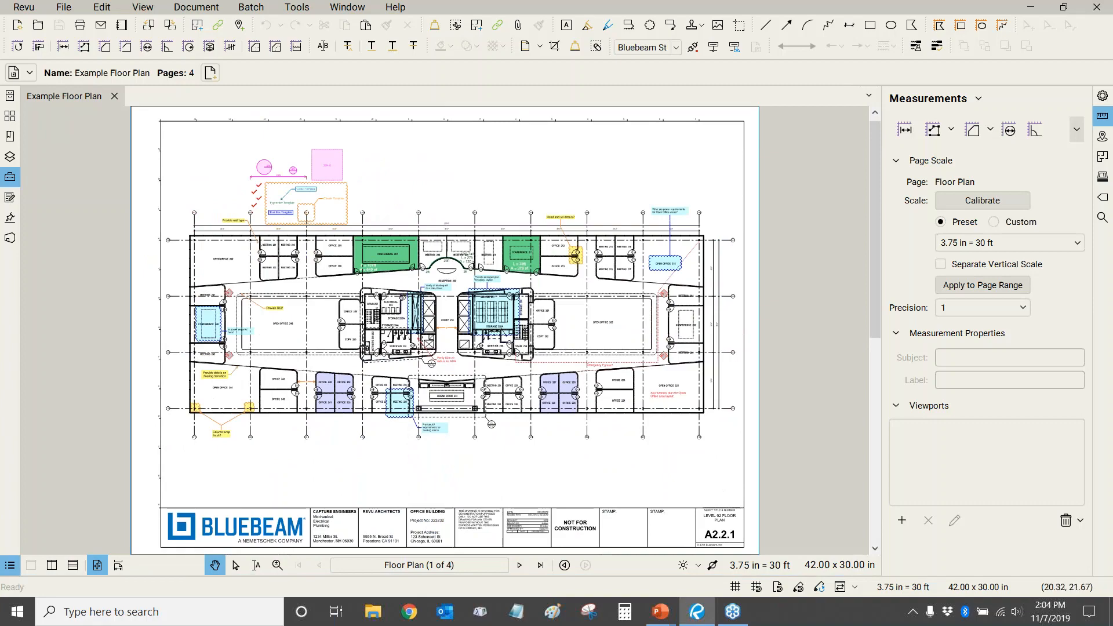
{"action": "left_click", "coordinate": [118, 565]}
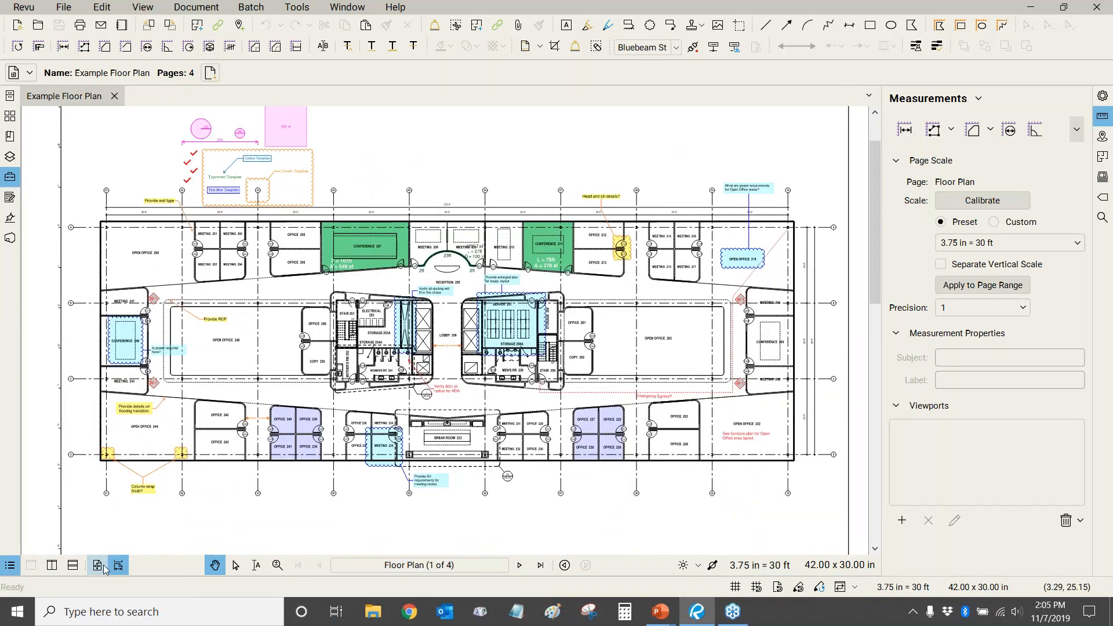
{"action": "left_click", "coordinate": [99, 565]}
{"action": "scroll", "coordinate": [452, 191], "scroll_direction": "up", "scroll_amount": 2}
{"action": "scroll", "coordinate": [348, 243], "scroll_direction": "up", "scroll_amount": 5}
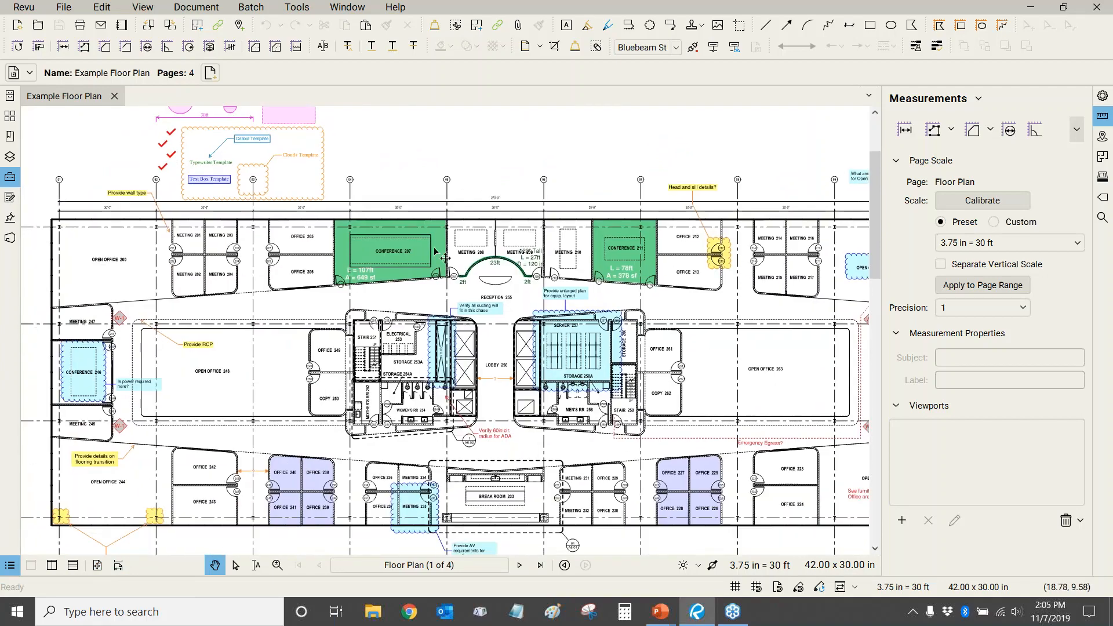
{"action": "left_click_drag", "start_coordinate": [483, 305], "coordinate": [497, 319]}
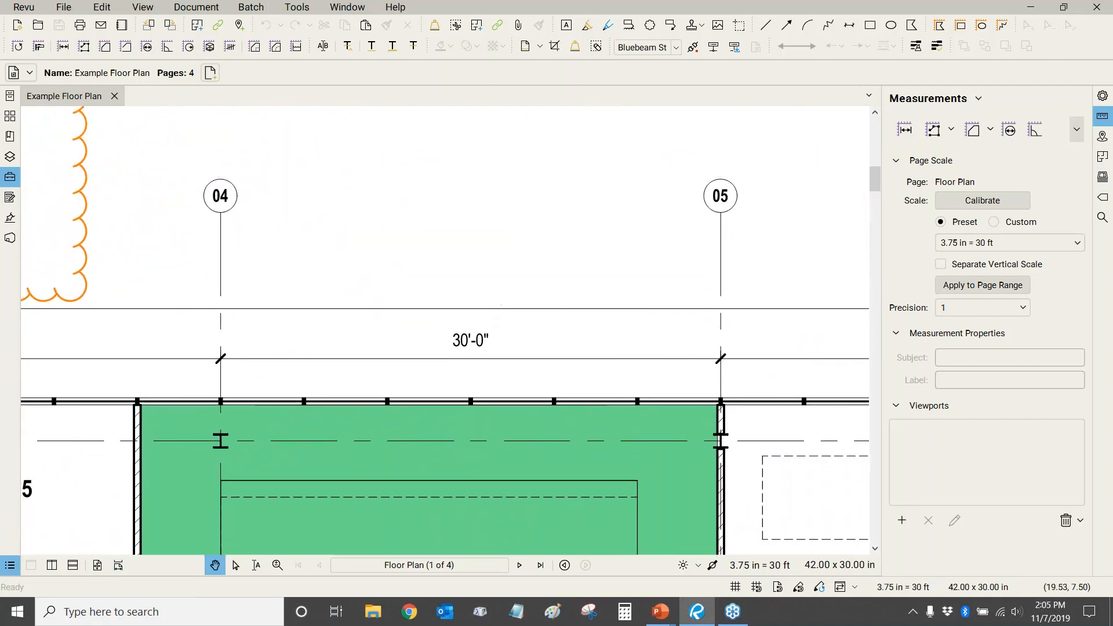
{"action": "left_click", "coordinate": [1013, 201]}
{"action": "left_click", "coordinate": [665, 350]}
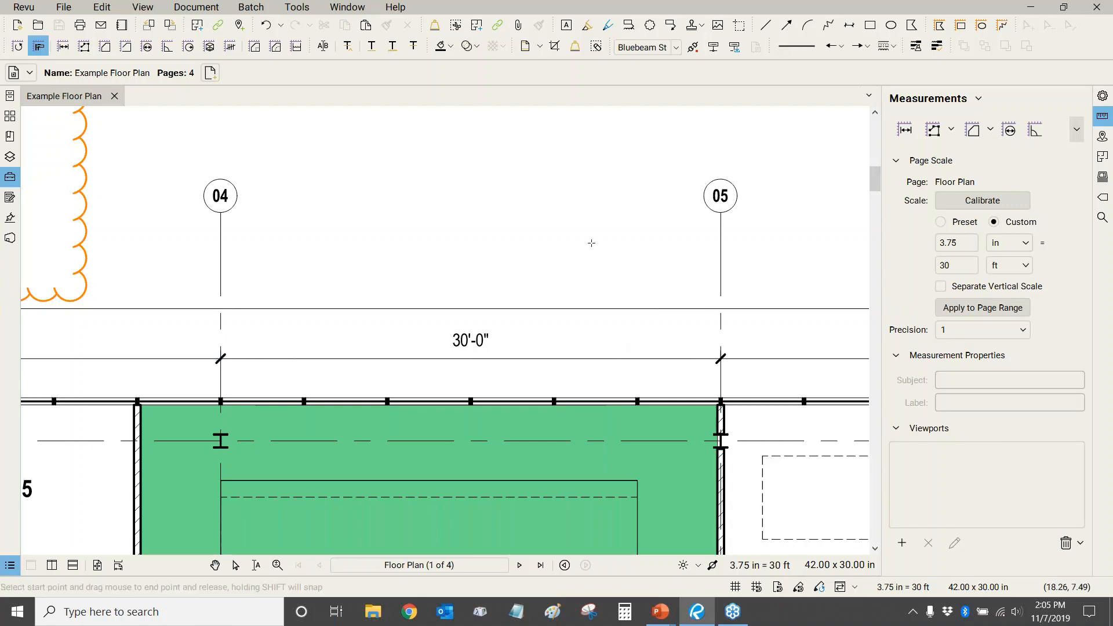
{"action": "key", "text": "Escape"}
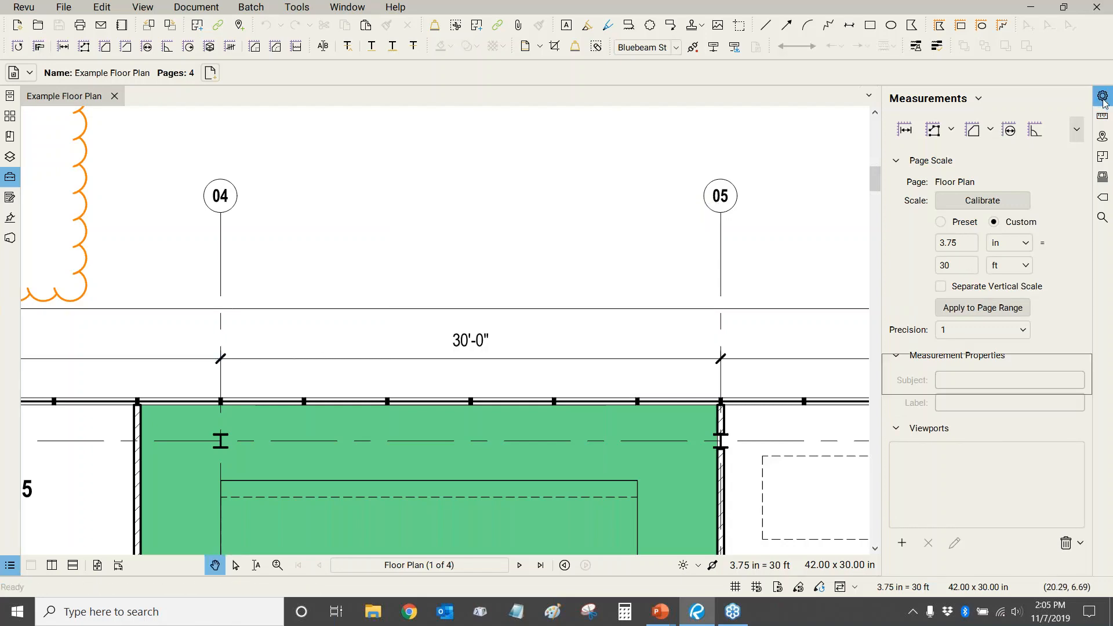
Close the measurement settings and fit the whole floor plan page in view
{"action": "left_click", "coordinate": [1103, 99]}
{"action": "scroll", "coordinate": [637, 195], "scroll_direction": "down", "scroll_amount": 5}
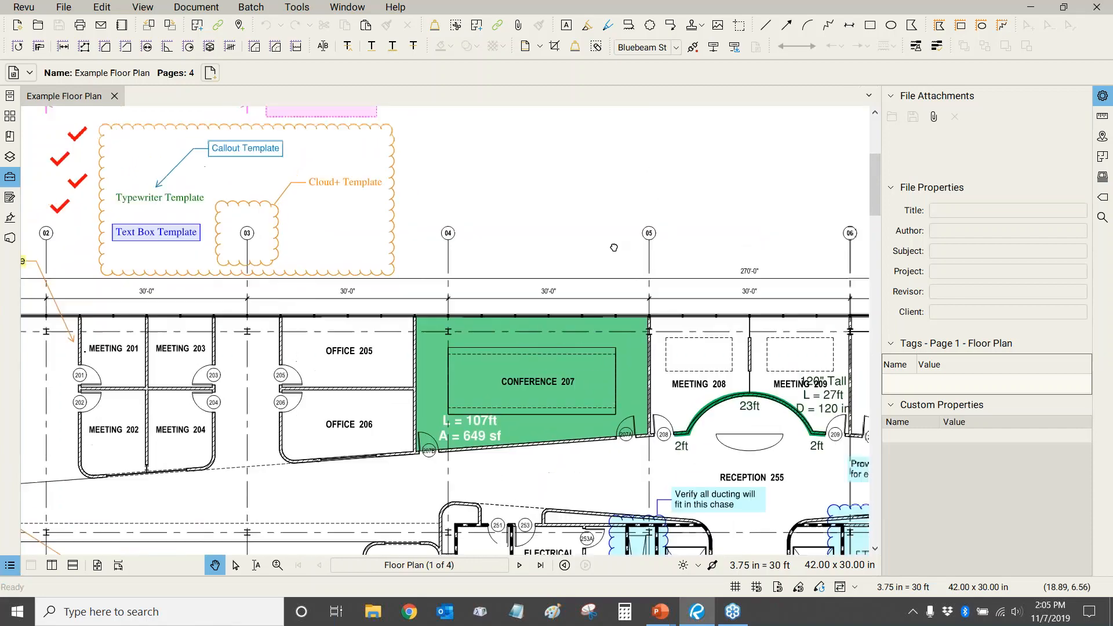
{"action": "key", "text": "ctrl+0"}
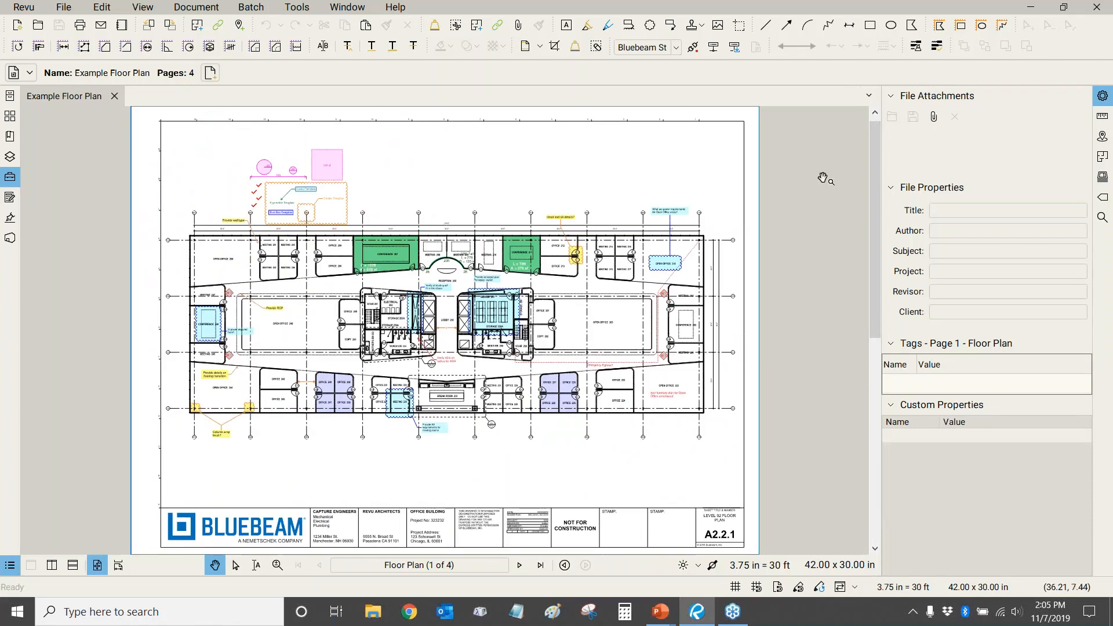
{"action": "left_click", "coordinate": [1102, 97]}
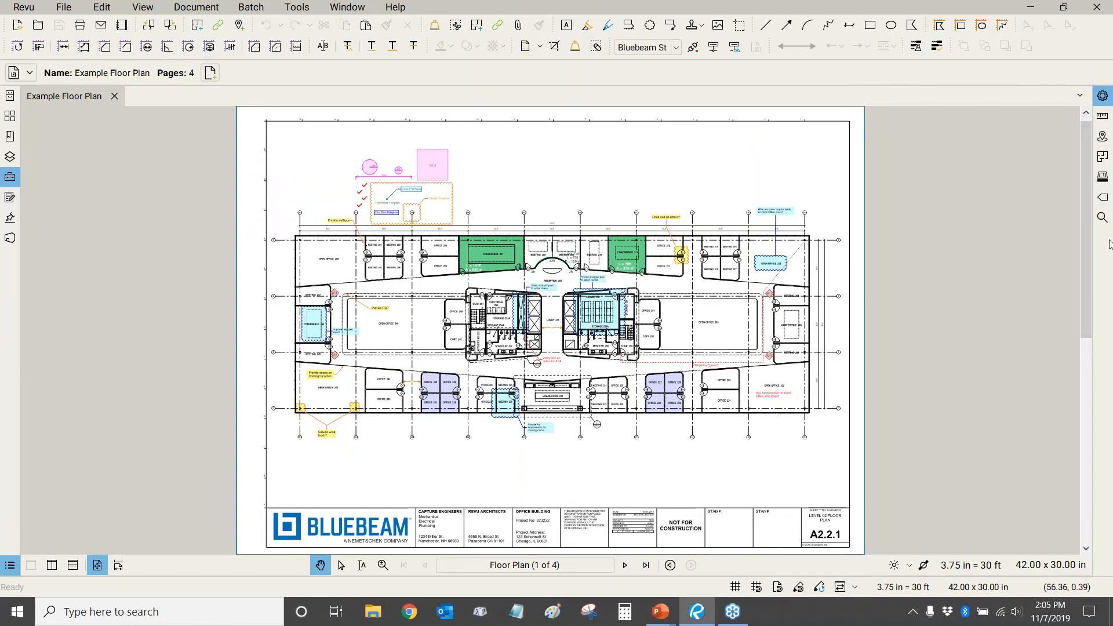
Review the markup tool options in the preferences, including Autosize Text Box and Callout Markups, and leave without changing them
{"action": "left_click", "coordinate": [21, 8]}
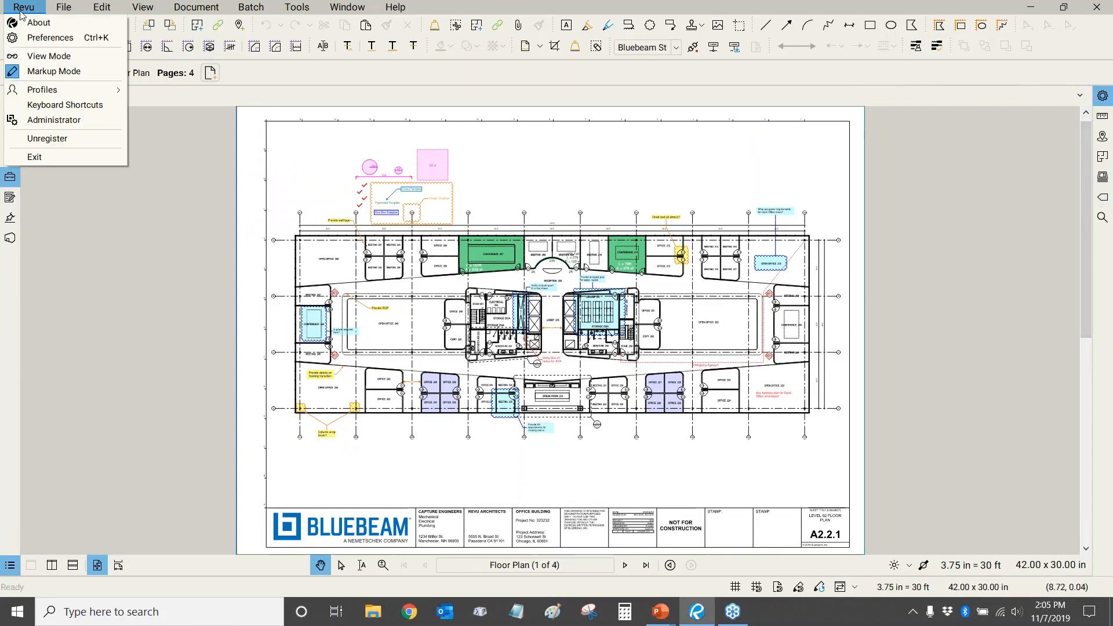
{"action": "mouse_move", "coordinate": [25, 92]}
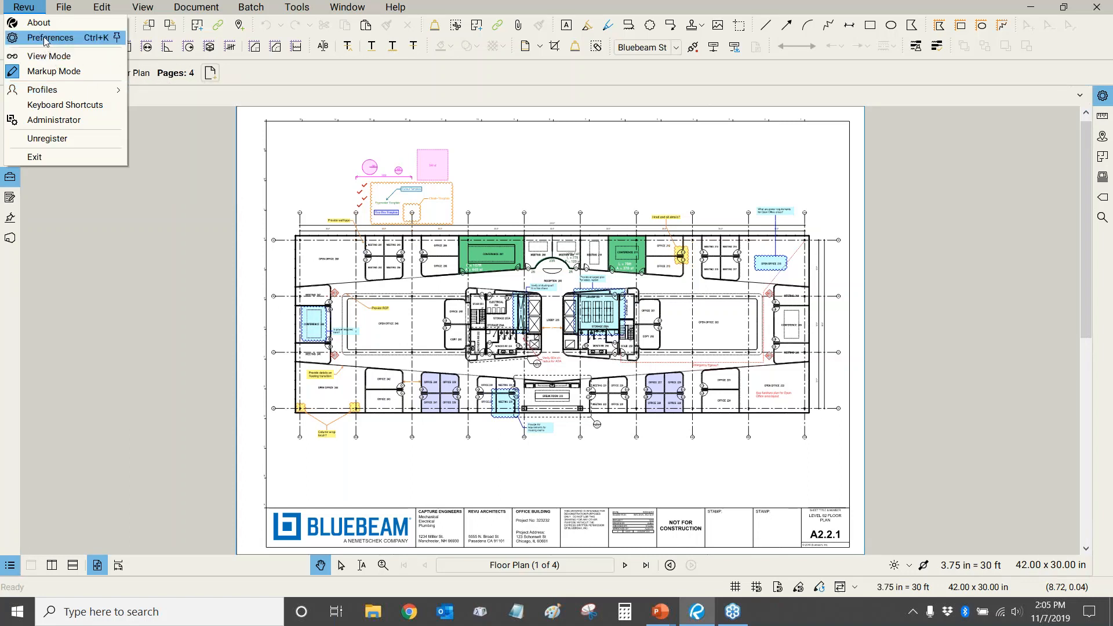
{"action": "left_click", "coordinate": [15, 40]}
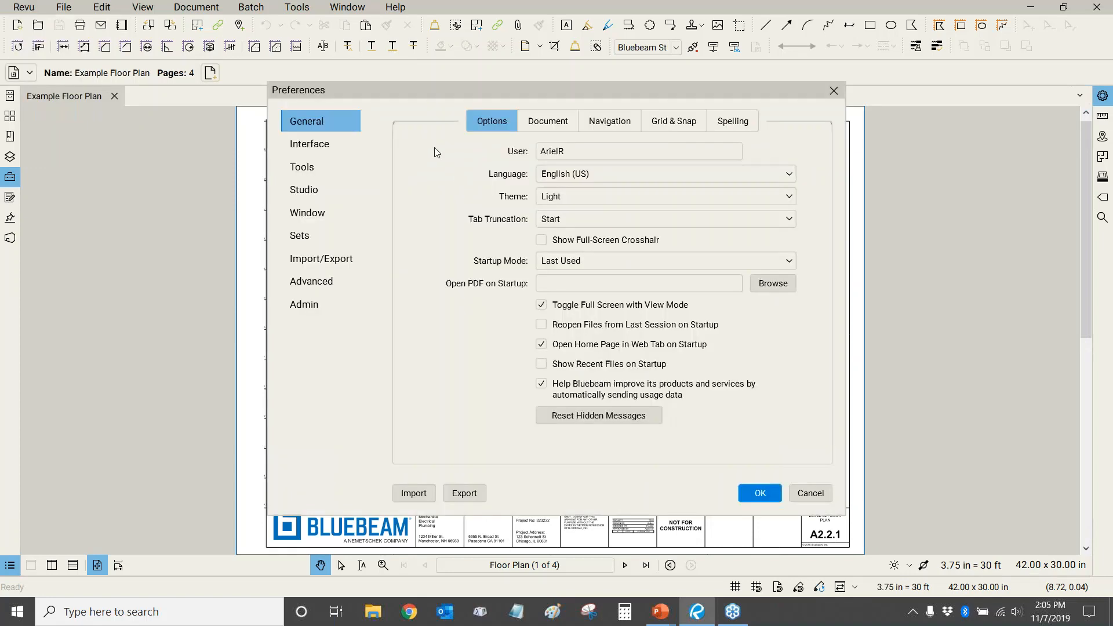
{"action": "left_click", "coordinate": [326, 170]}
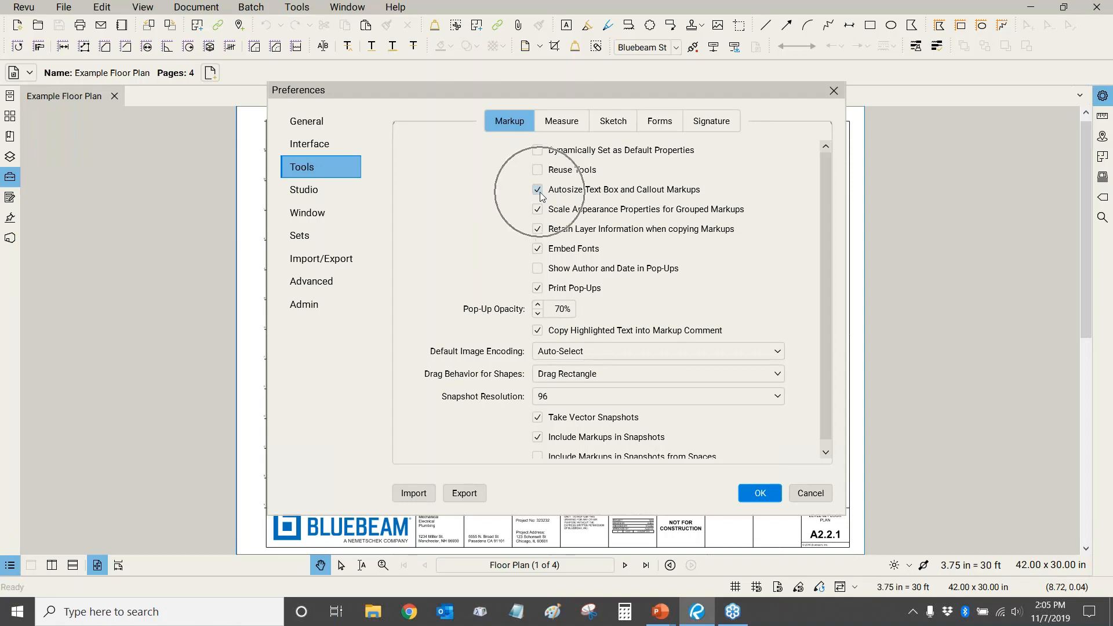
{"action": "left_click", "coordinate": [810, 493]}
Add a text box reading "dpeending on the text" in the blank area above the floor plan
{"action": "left_click", "coordinate": [297, 7]}
{"action": "mouse_move", "coordinate": [307, 28]}
{"action": "left_click", "coordinate": [426, 23]}
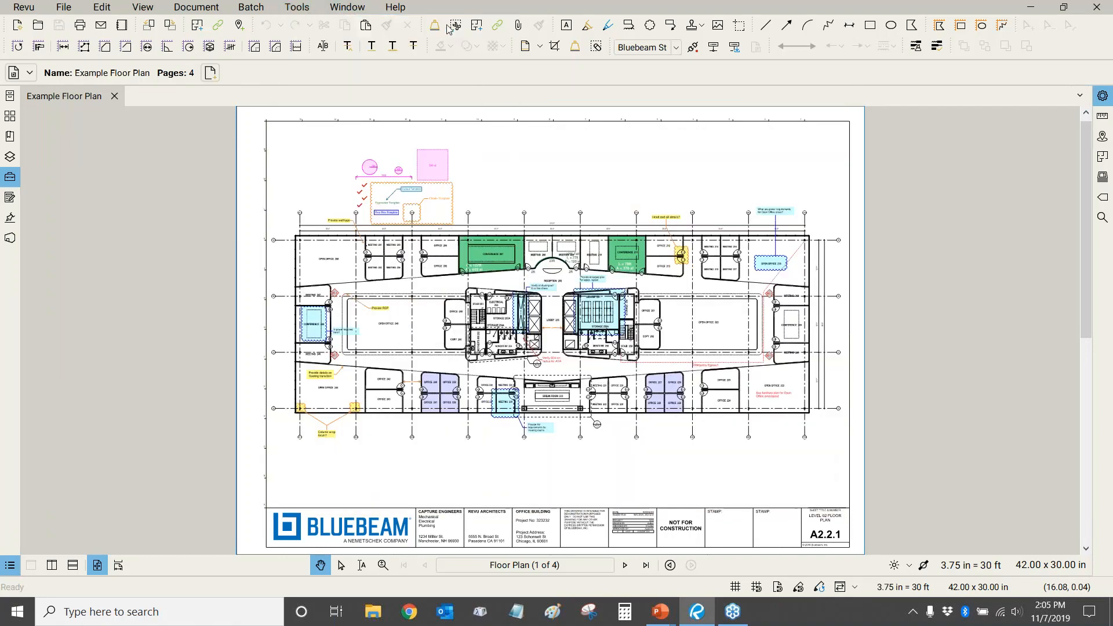
{"action": "scroll", "coordinate": [547, 234], "scroll_direction": "up", "scroll_amount": 5}
{"action": "left_click_drag", "start_coordinate": [360, 173], "coordinate": [823, 344]}
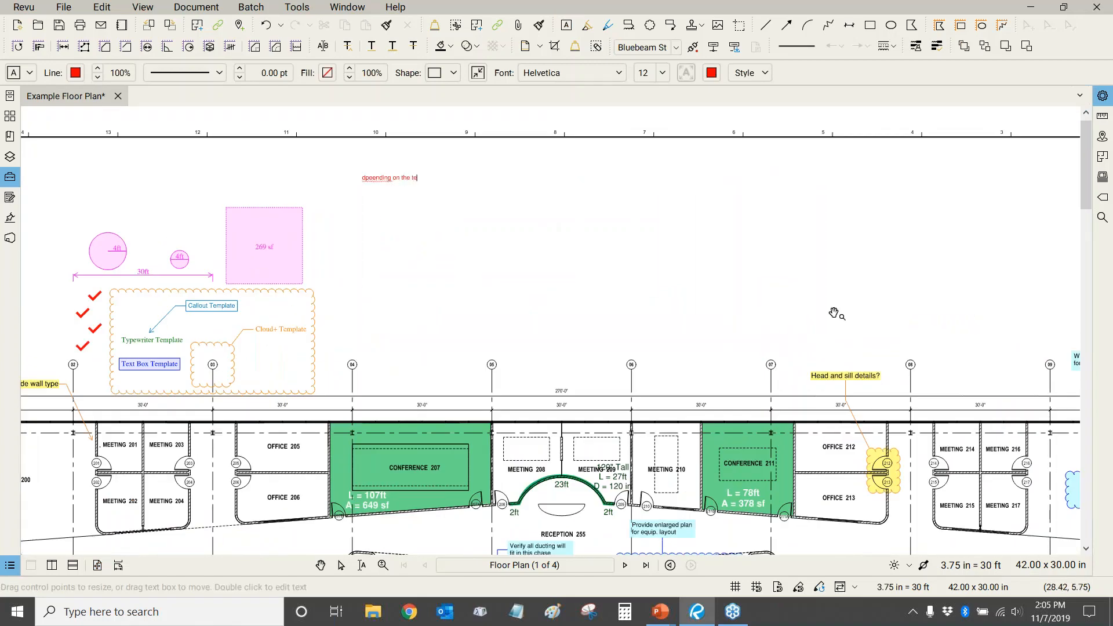
{"action": "left_click", "coordinate": [261, 155]}
{"action": "scroll", "coordinate": [380, 185], "scroll_direction": "up", "scroll_amount": 6}
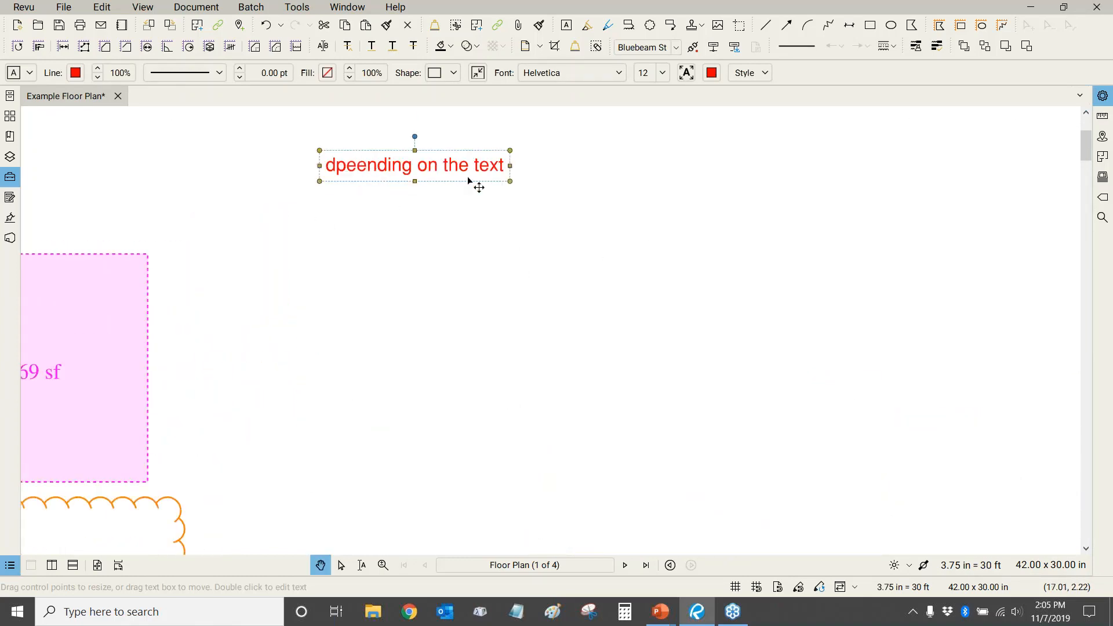
{"action": "scroll", "coordinate": [471, 181], "scroll_direction": "down", "scroll_amount": 7}
{"action": "scroll", "coordinate": [478, 175], "scroll_direction": "up", "scroll_amount": 6}
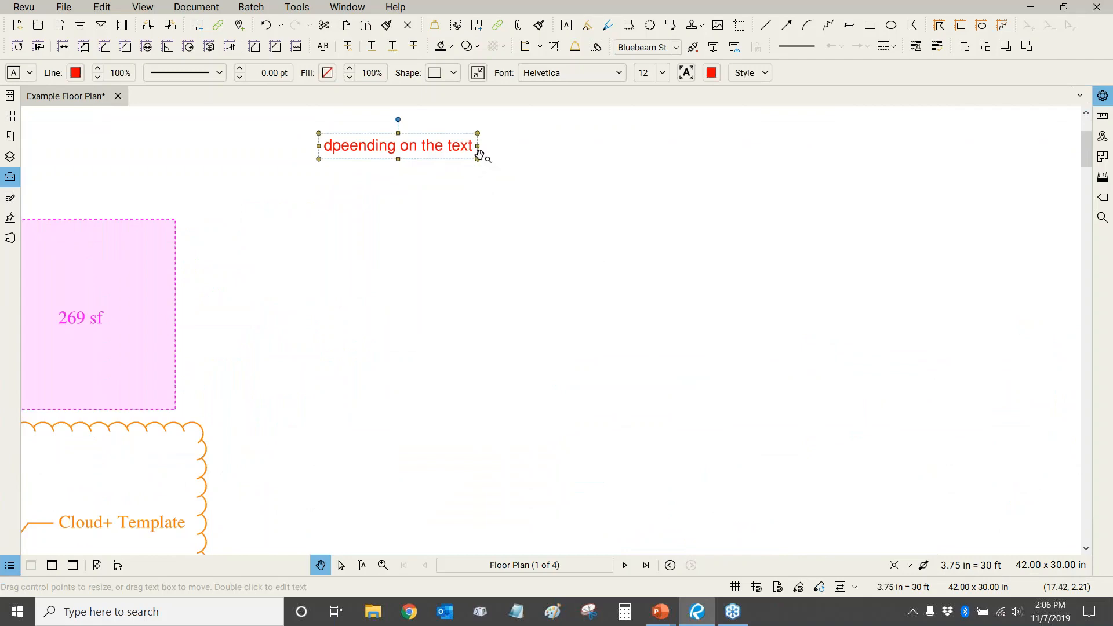
{"action": "scroll", "coordinate": [479, 159], "scroll_direction": "down", "scroll_amount": 6}
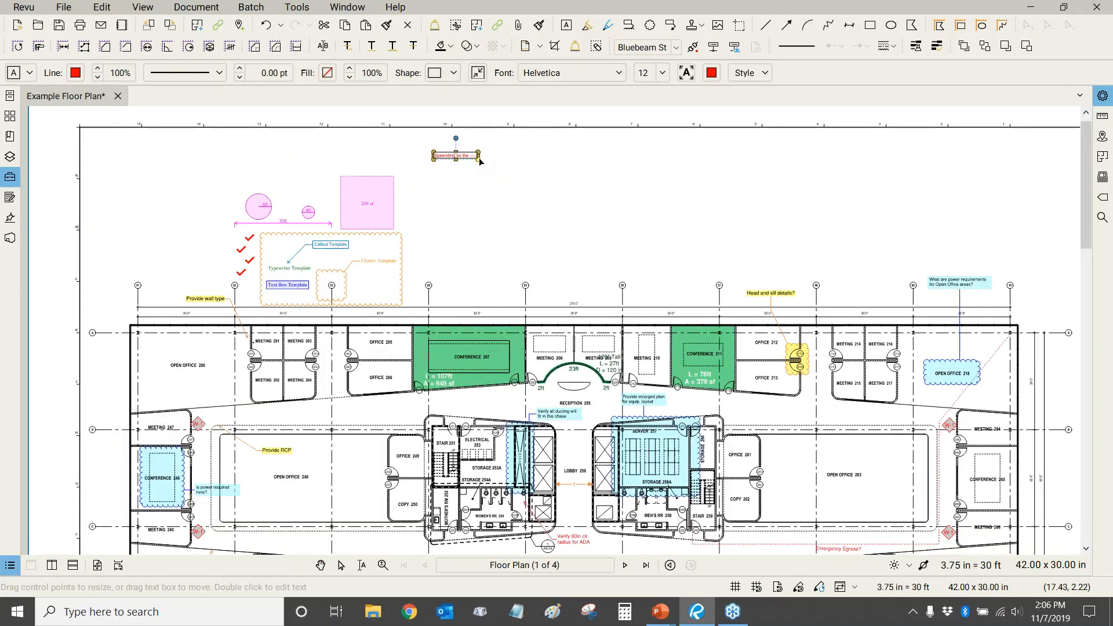
Enlarge the text box above the floor plan and shrink it back to its text with Autosize Text Box
{"action": "left_click_drag", "start_coordinate": [479, 159], "coordinate": [770, 254]}
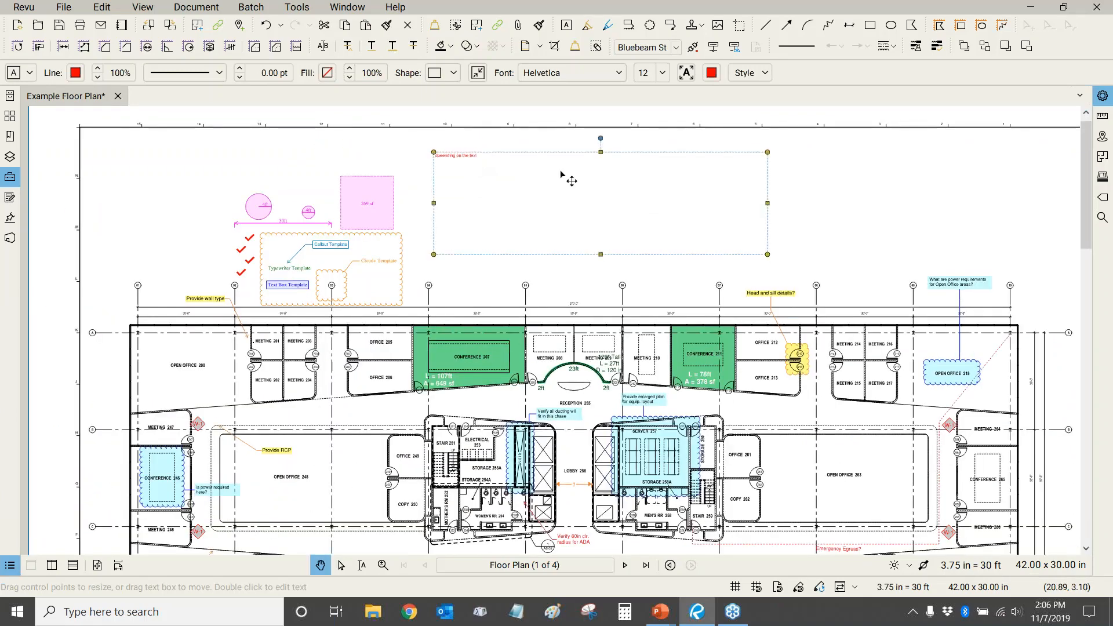
{"action": "left_click", "coordinate": [477, 74]}
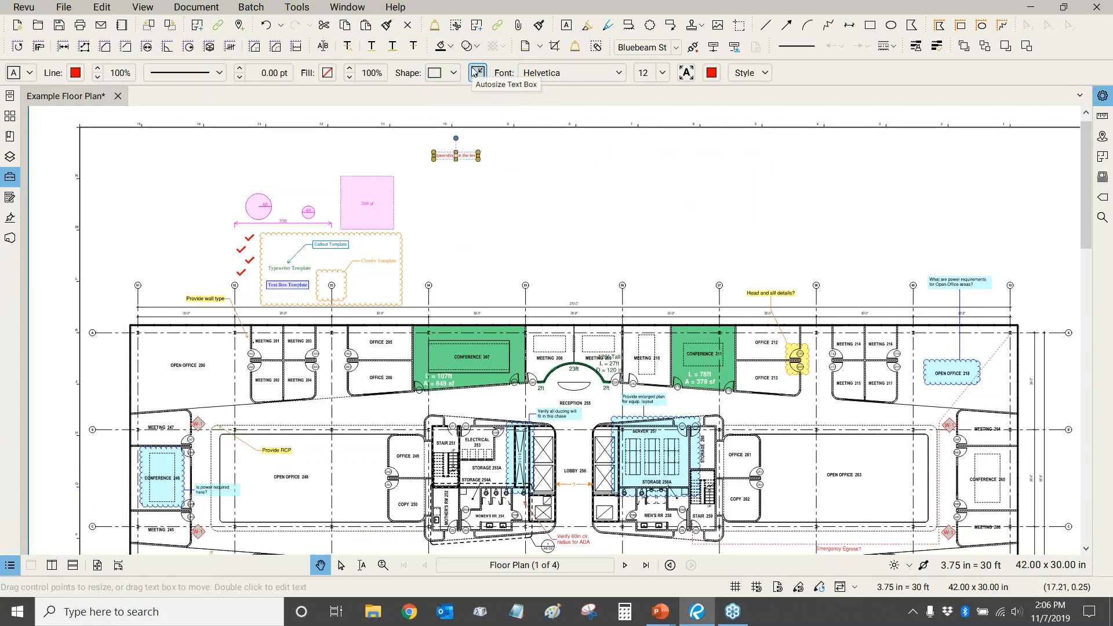
{"action": "left_click", "coordinate": [516, 181]}
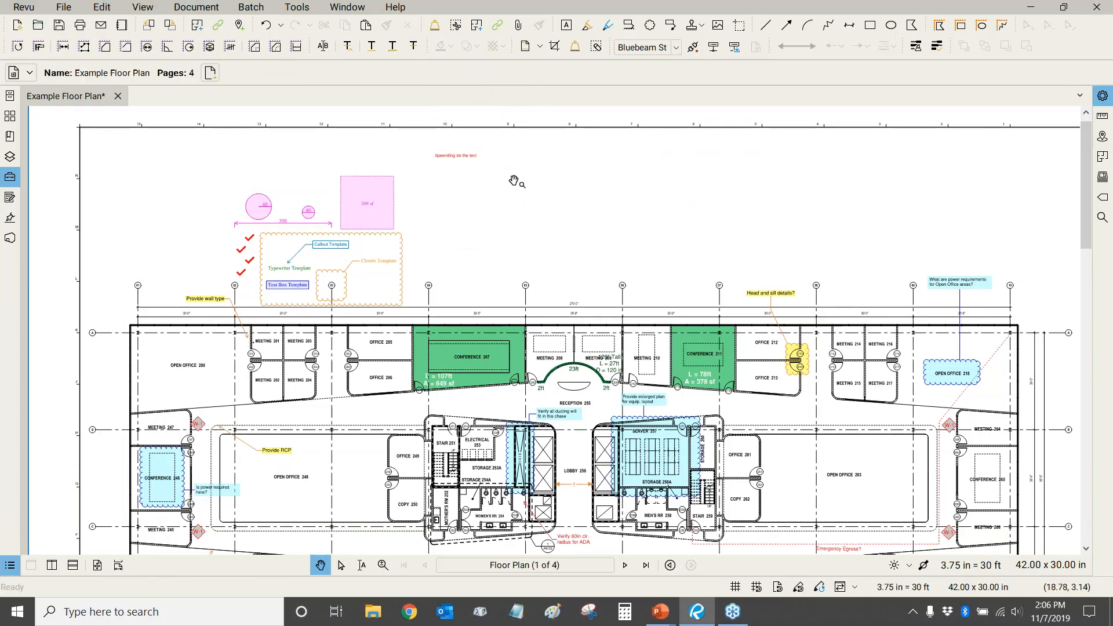
{"action": "scroll", "coordinate": [542, 197], "scroll_direction": "up", "scroll_amount": 3}
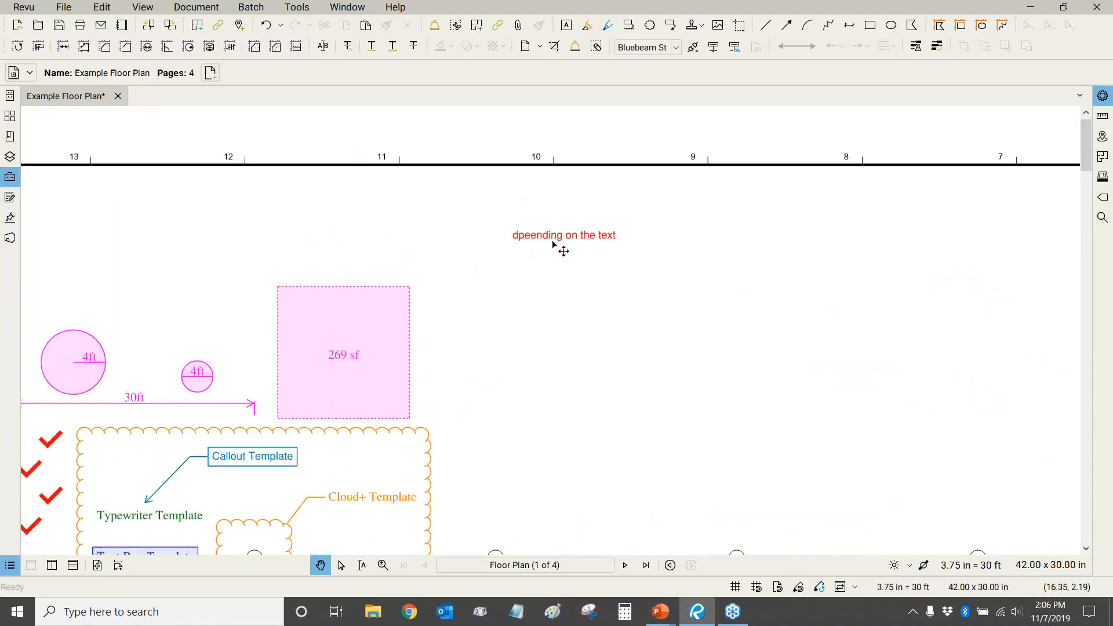
Delete the "dpeending on the text" text box and fit the whole floor plan page in view
{"action": "left_click", "coordinate": [552, 240]}
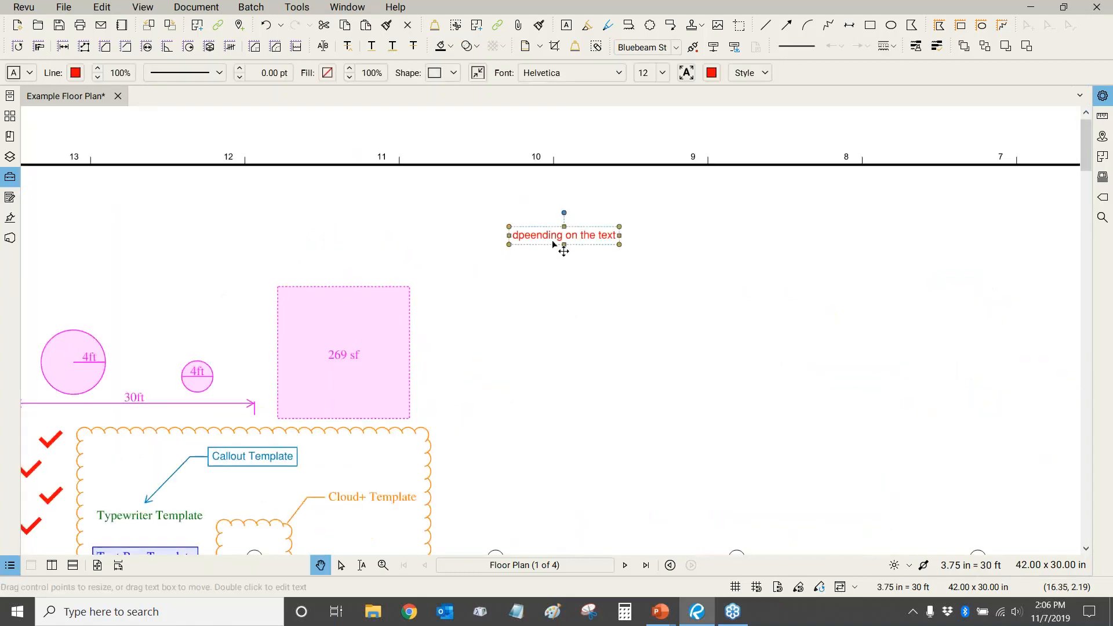
{"action": "left_click", "coordinate": [633, 260]}
{"action": "scroll", "coordinate": [634, 260], "scroll_direction": "down", "scroll_amount": 3}
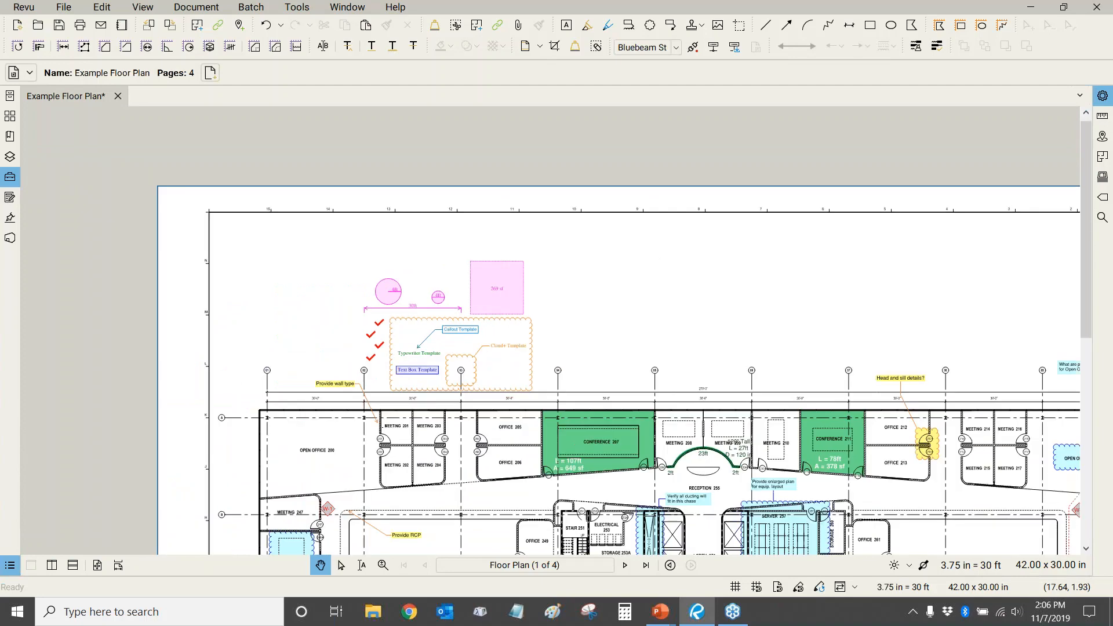
{"action": "scroll", "coordinate": [608, 206], "scroll_direction": "down", "scroll_amount": 2}
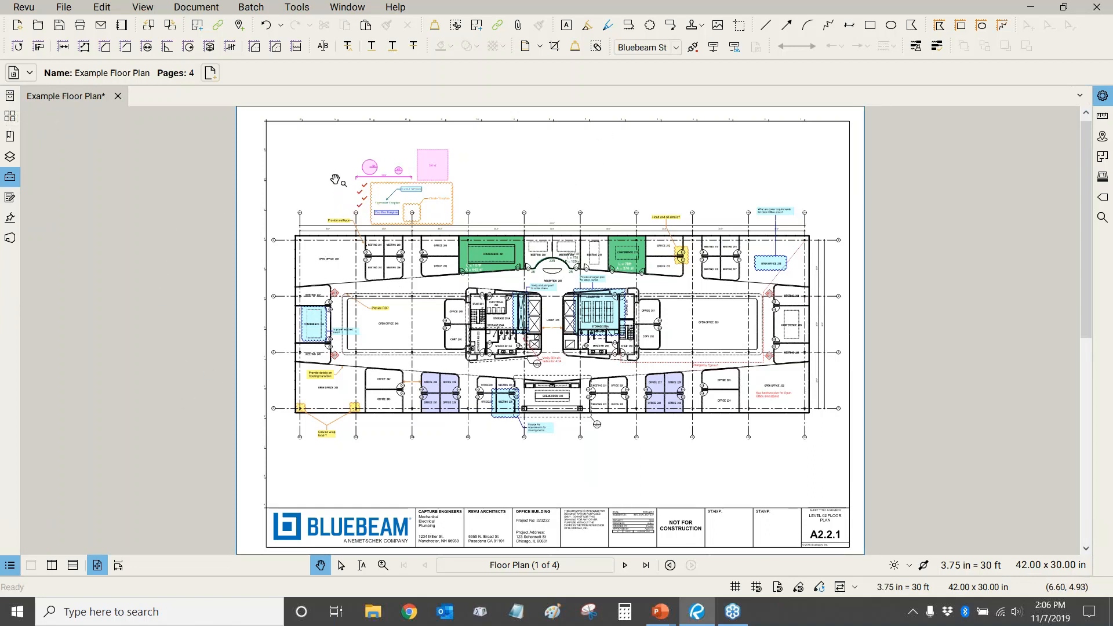
Split the document view horizontally, try independent zooming and panning in the upper pane, and fit its page
{"action": "left_click", "coordinate": [73, 566]}
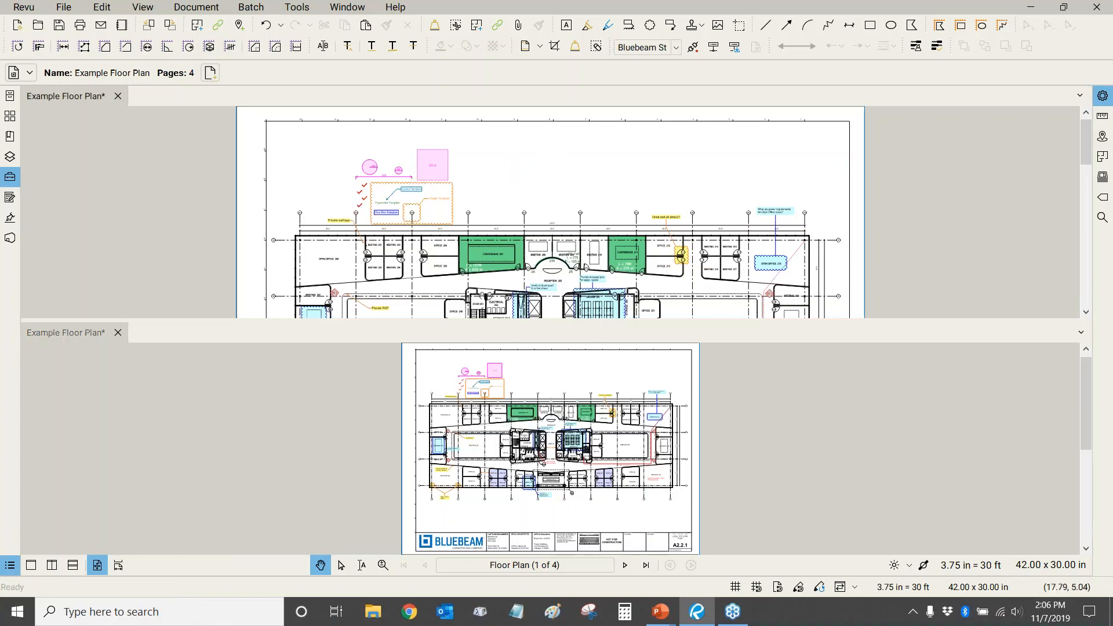
{"action": "scroll", "coordinate": [503, 182], "scroll_direction": "down", "scroll_amount": 5}
{"action": "scroll", "coordinate": [533, 129], "scroll_direction": "down", "scroll_amount": 3}
{"action": "left_click_drag", "start_coordinate": [561, 179], "coordinate": [631, 216]}
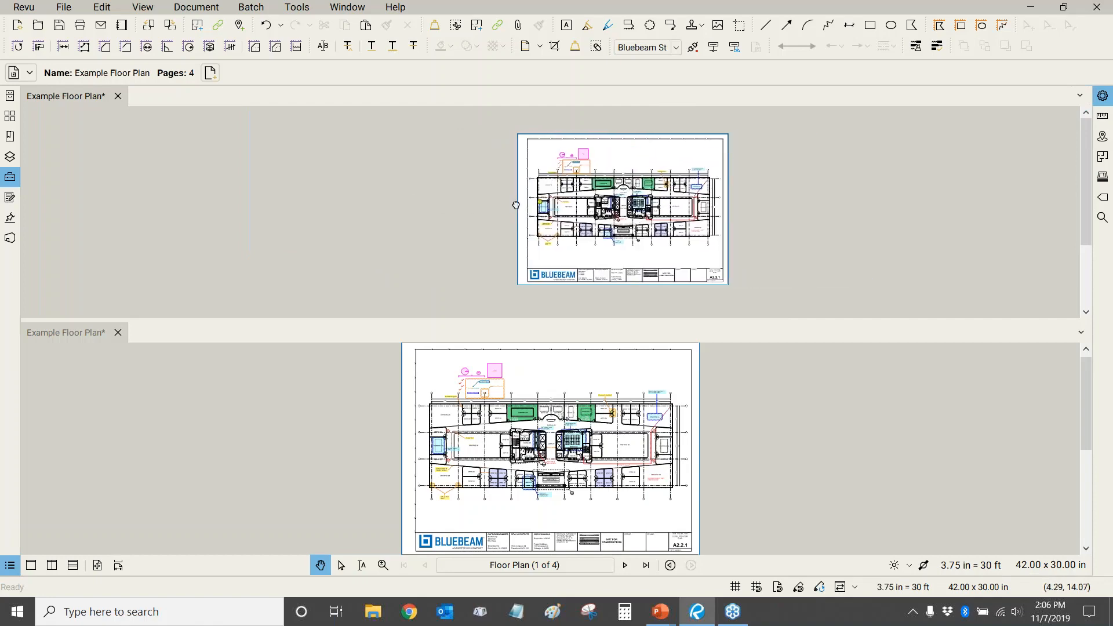
{"action": "left_click_drag", "start_coordinate": [514, 206], "coordinate": [412, 207]}
{"action": "left_click", "coordinate": [97, 565]}
Turn on Synchronize Page for the split view and zoom both panes in on the COPY 262 area
{"action": "left_click", "coordinate": [145, 8]}
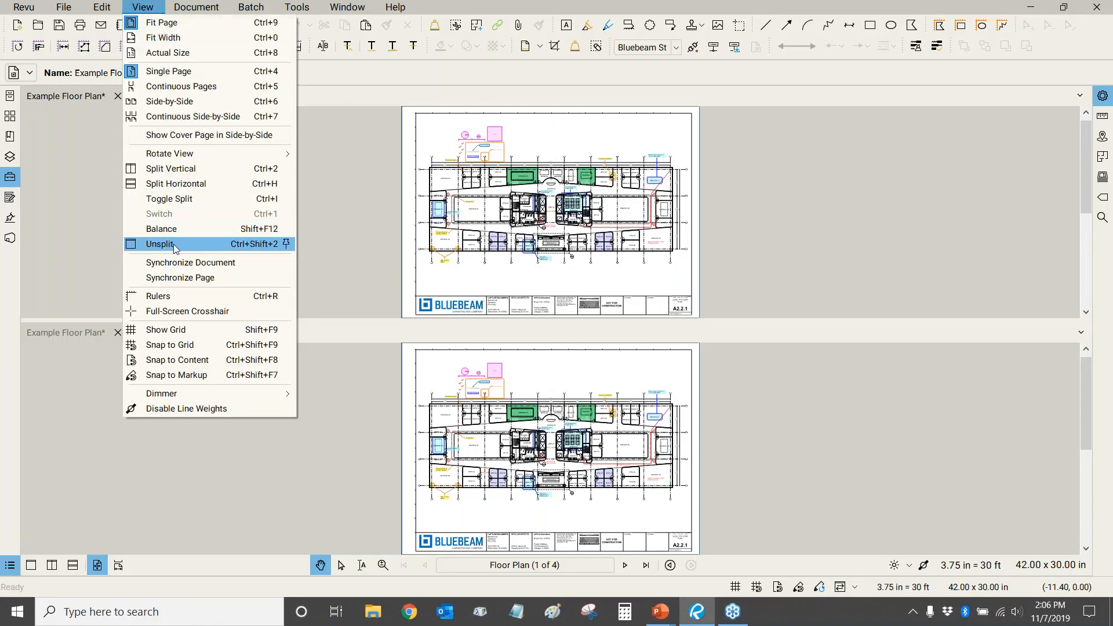
{"action": "left_click", "coordinate": [194, 279]}
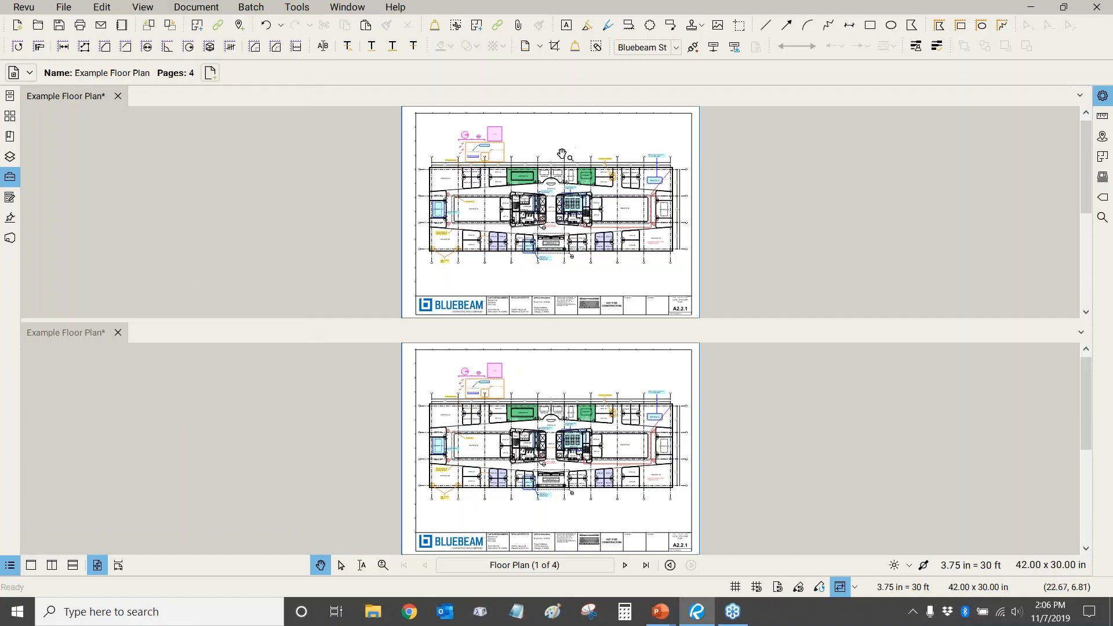
{"action": "scroll", "coordinate": [562, 154], "scroll_direction": "up", "scroll_amount": 2}
{"action": "scroll", "coordinate": [526, 262], "scroll_direction": "up", "scroll_amount": 1}
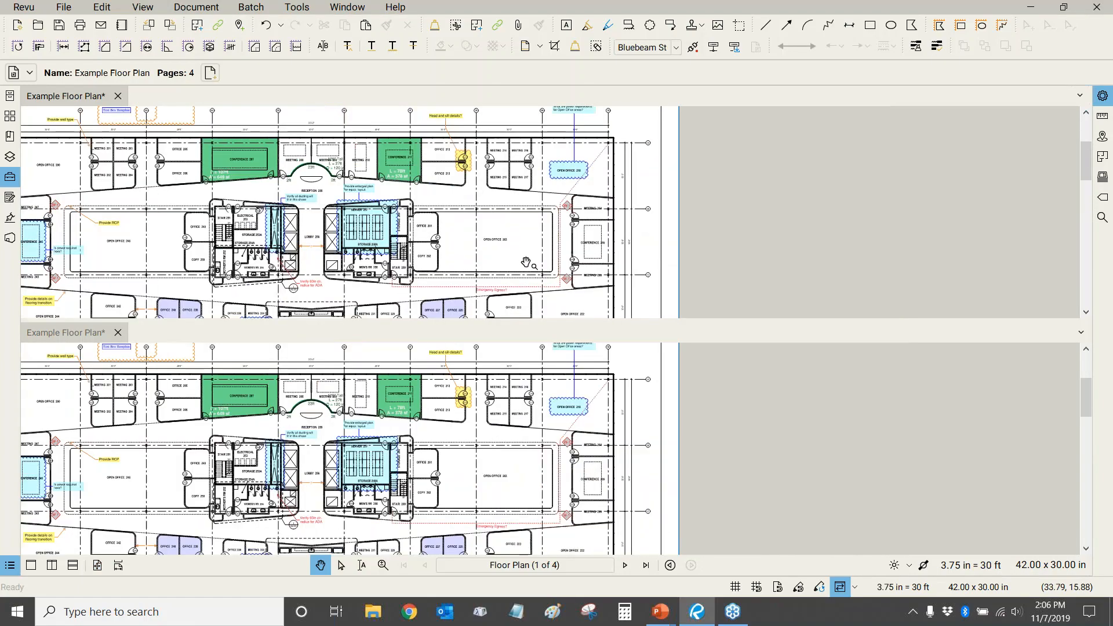
{"action": "scroll", "coordinate": [526, 263], "scroll_direction": "up", "scroll_amount": 4}
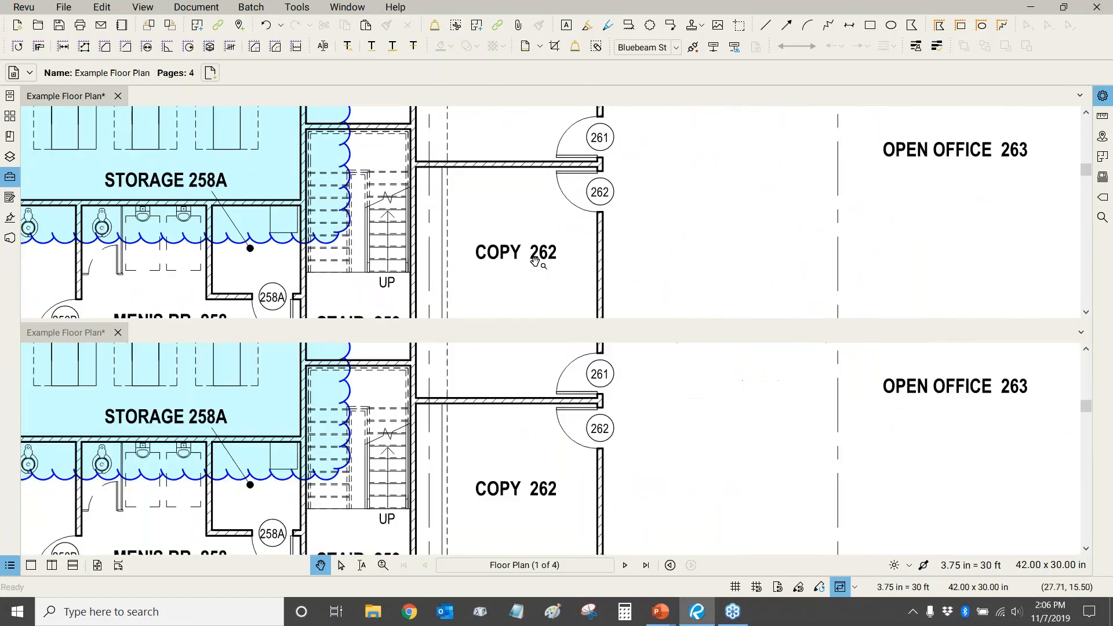
{"action": "scroll", "coordinate": [521, 225], "scroll_direction": "down", "scroll_amount": 1}
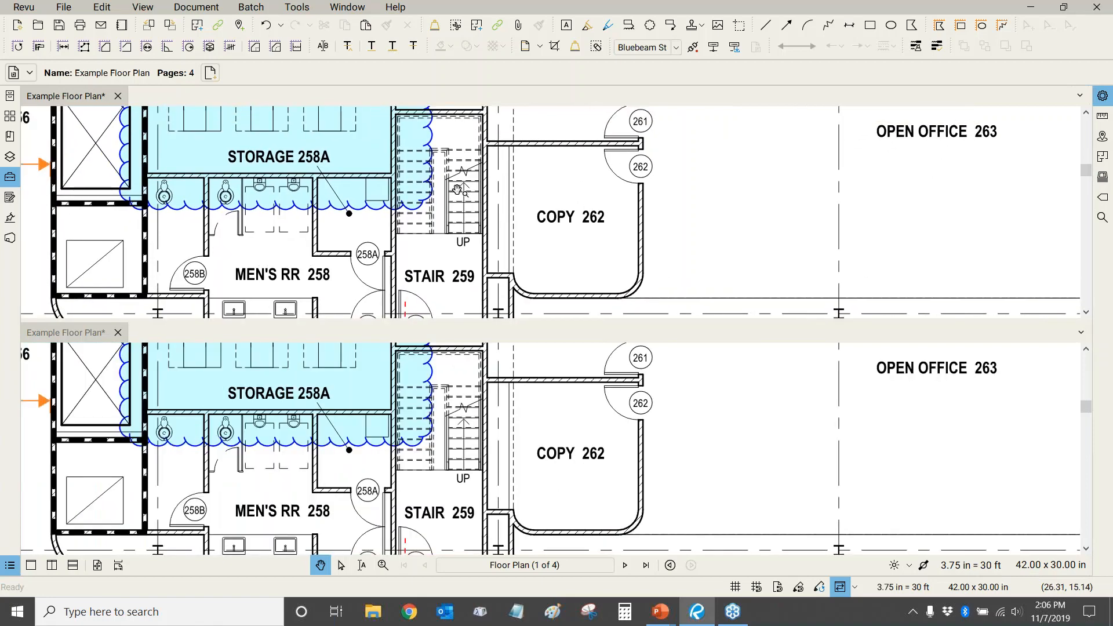
Show the page thumbnails and display page 2 of the document in the upper pane
{"action": "left_click", "coordinate": [11, 118]}
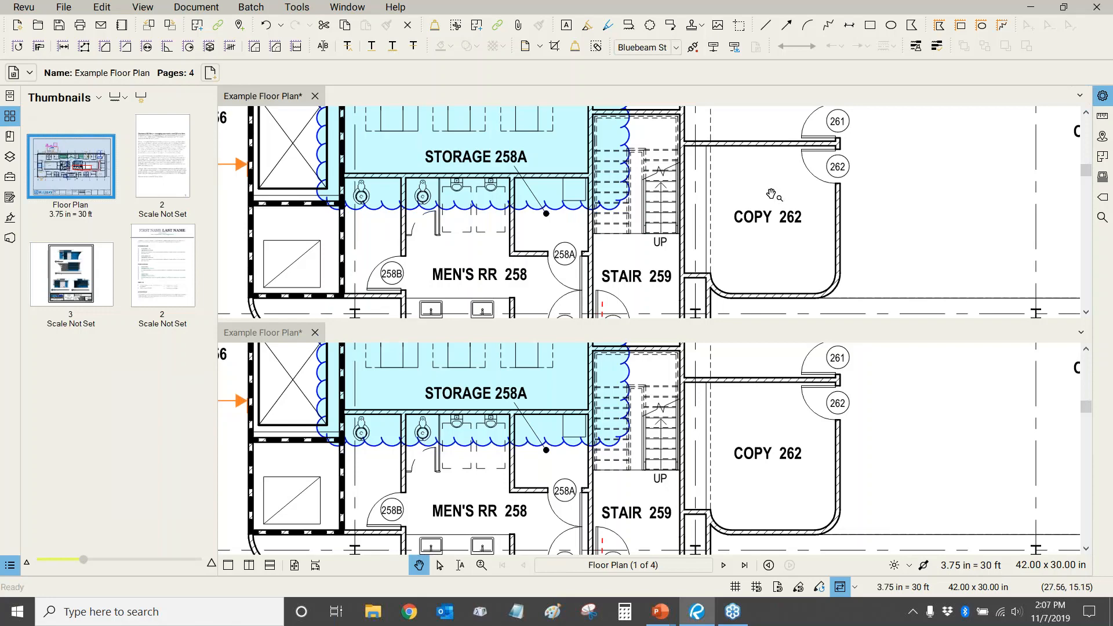
{"action": "left_click", "coordinate": [165, 175]}
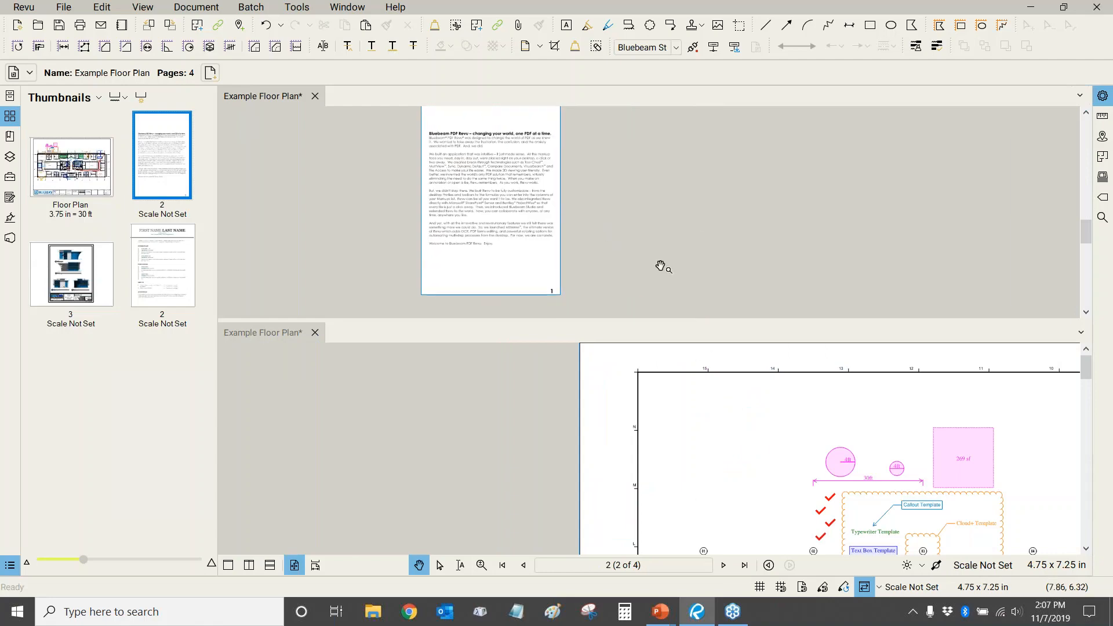
{"action": "left_click_drag", "start_coordinate": [693, 250], "coordinate": [574, 188]}
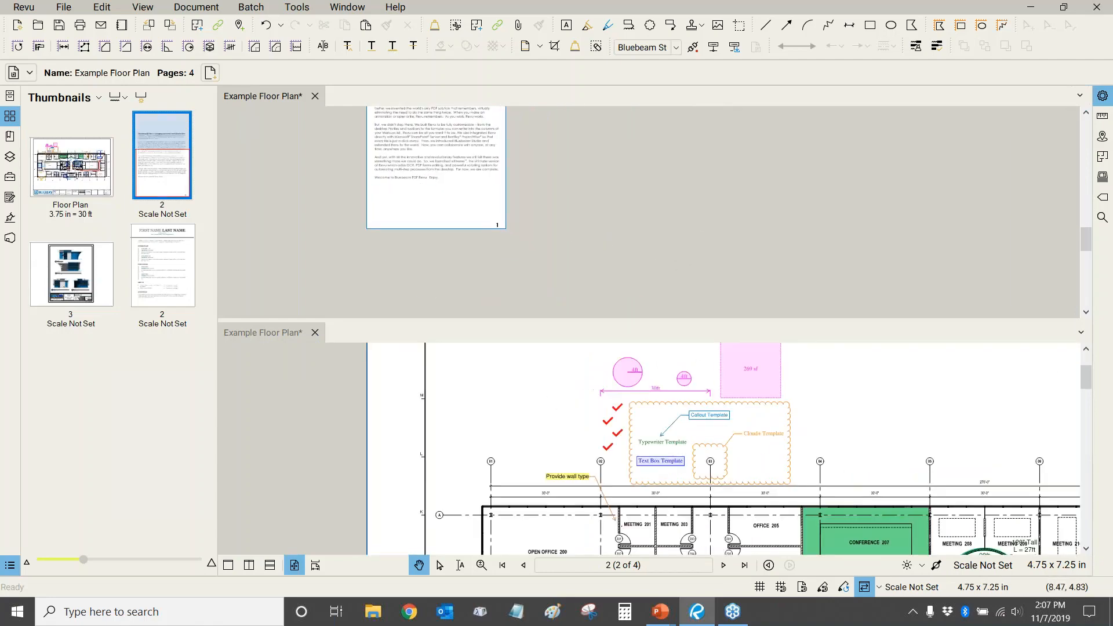
{"action": "left_click_drag", "start_coordinate": [452, 211], "coordinate": [703, 223]}
Zoom and pan page 2 in the upper pane to examine how the lower pane follows under page synchronization
{"action": "scroll", "coordinate": [680, 209], "scroll_direction": "up", "scroll_amount": 3}
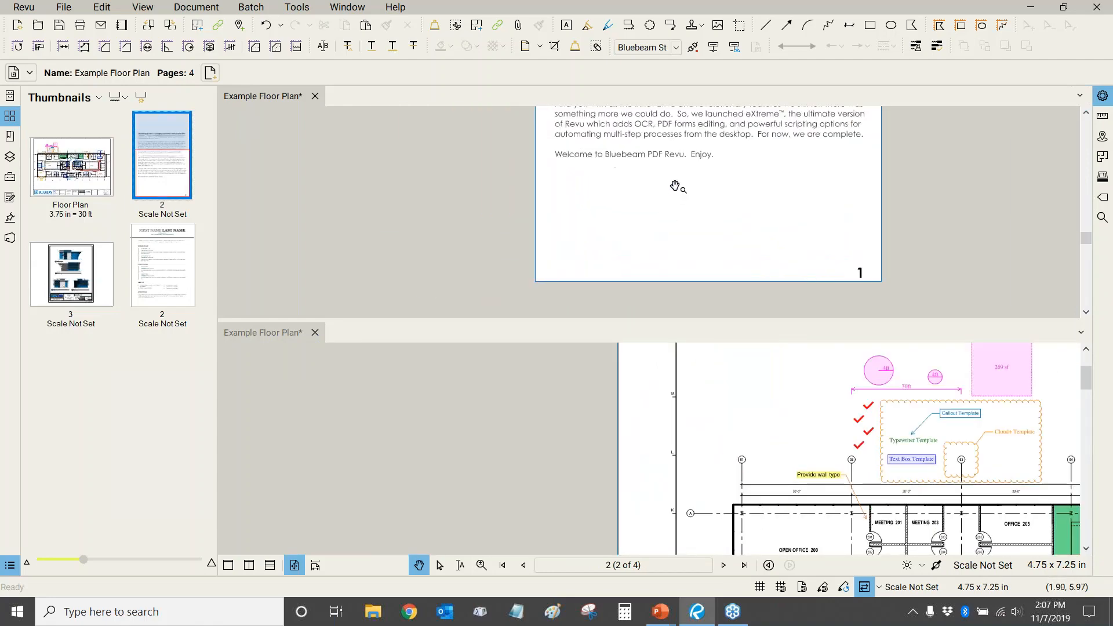
{"action": "scroll", "coordinate": [685, 212], "scroll_direction": "down", "scroll_amount": 3}
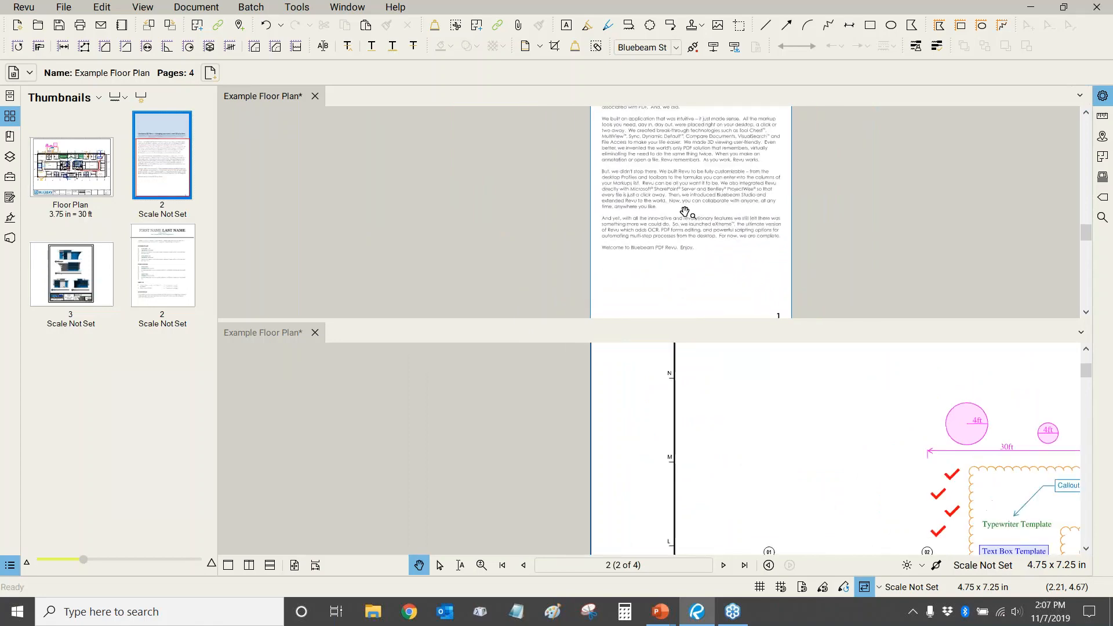
{"action": "left_click_drag", "start_coordinate": [702, 126], "coordinate": [636, 216]}
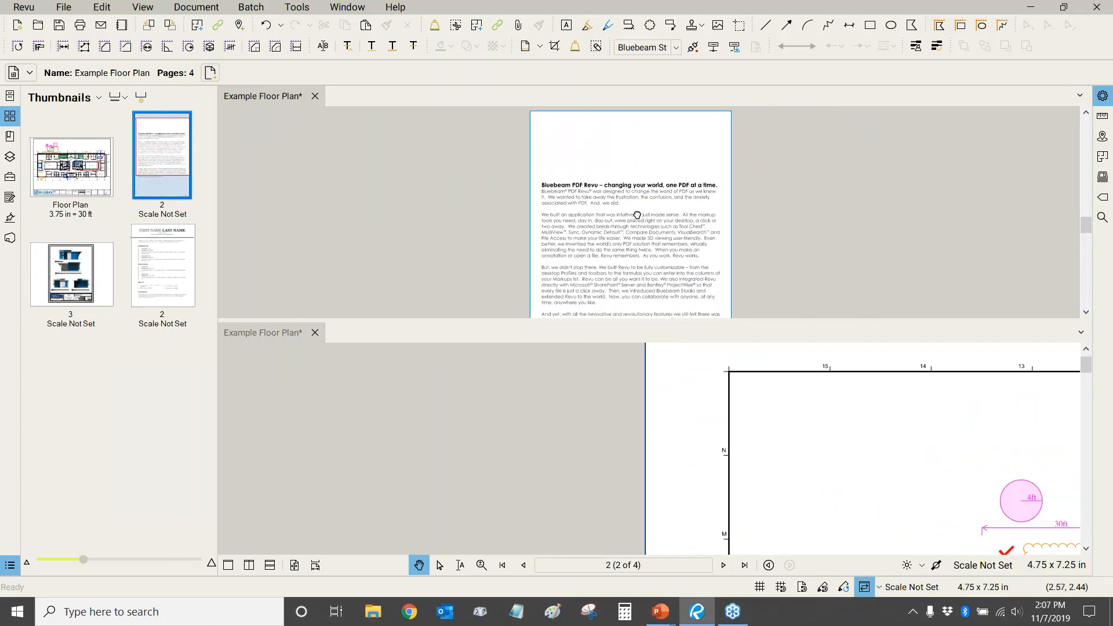
{"action": "scroll", "coordinate": [628, 190], "scroll_direction": "up", "scroll_amount": 1}
{"action": "scroll", "coordinate": [638, 189], "scroll_direction": "up", "scroll_amount": 3}
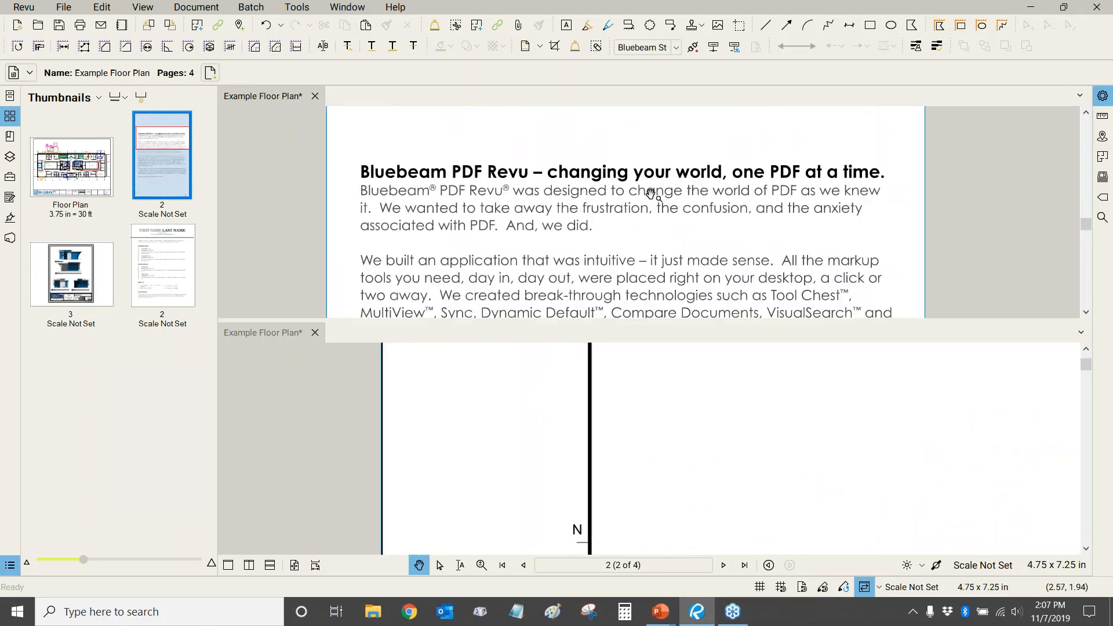
{"action": "scroll", "coordinate": [651, 189], "scroll_direction": "down", "scroll_amount": 3}
{"action": "scroll", "coordinate": [650, 189], "scroll_direction": "down", "scroll_amount": 2}
{"action": "scroll", "coordinate": [617, 218], "scroll_direction": "up", "scroll_amount": 1}
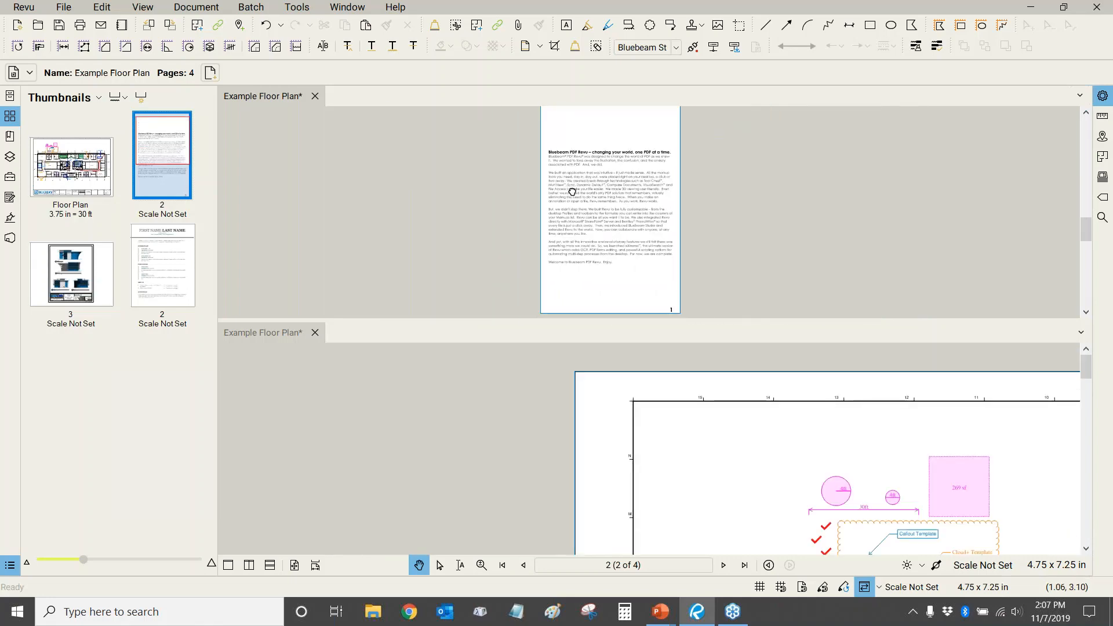
{"action": "scroll", "coordinate": [582, 211], "scroll_direction": "down", "scroll_amount": 1}
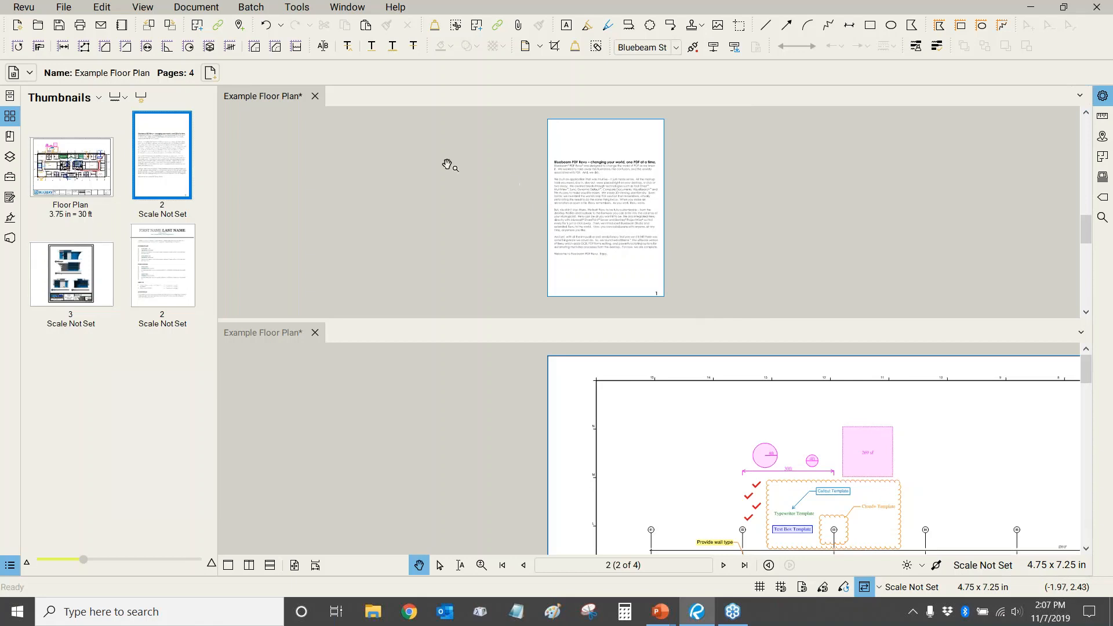
Switch to Synchronize Document and test it on page 3 by zooming in on the elevations and fitting the page
{"action": "left_click", "coordinate": [145, 8]}
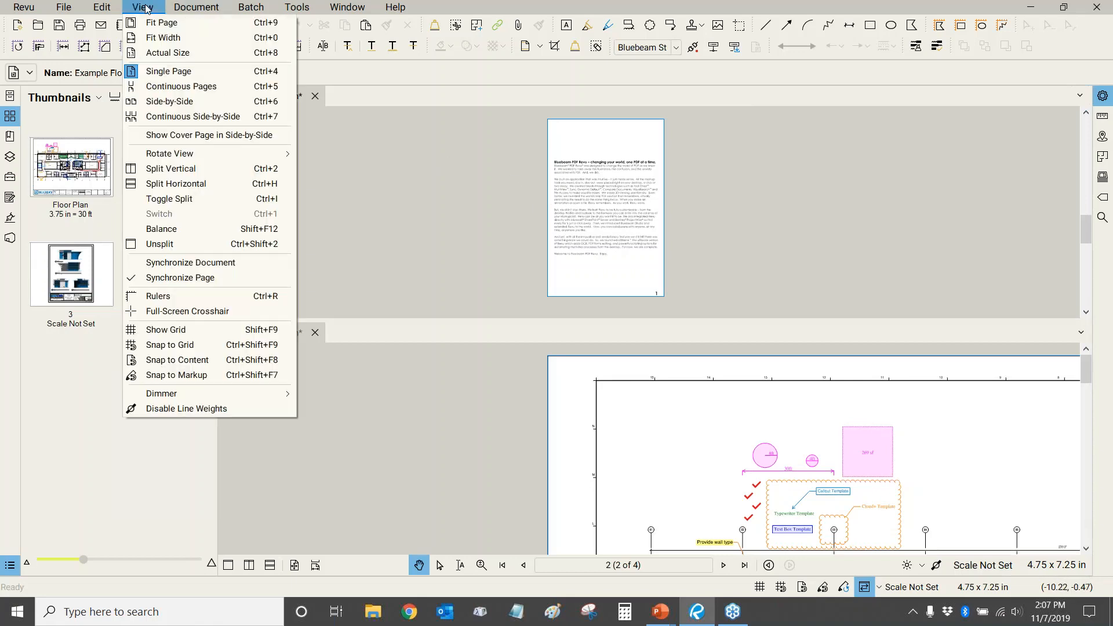
{"action": "left_click", "coordinate": [180, 263]}
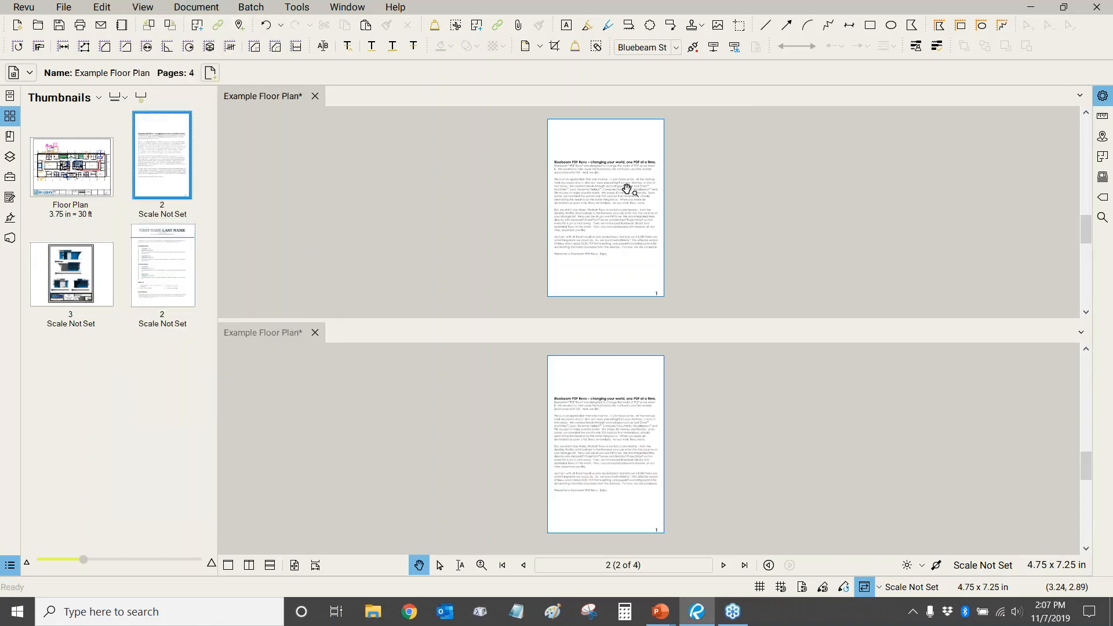
{"action": "left_click", "coordinate": [93, 280]}
{"action": "scroll", "coordinate": [752, 236], "scroll_direction": "up", "scroll_amount": 5}
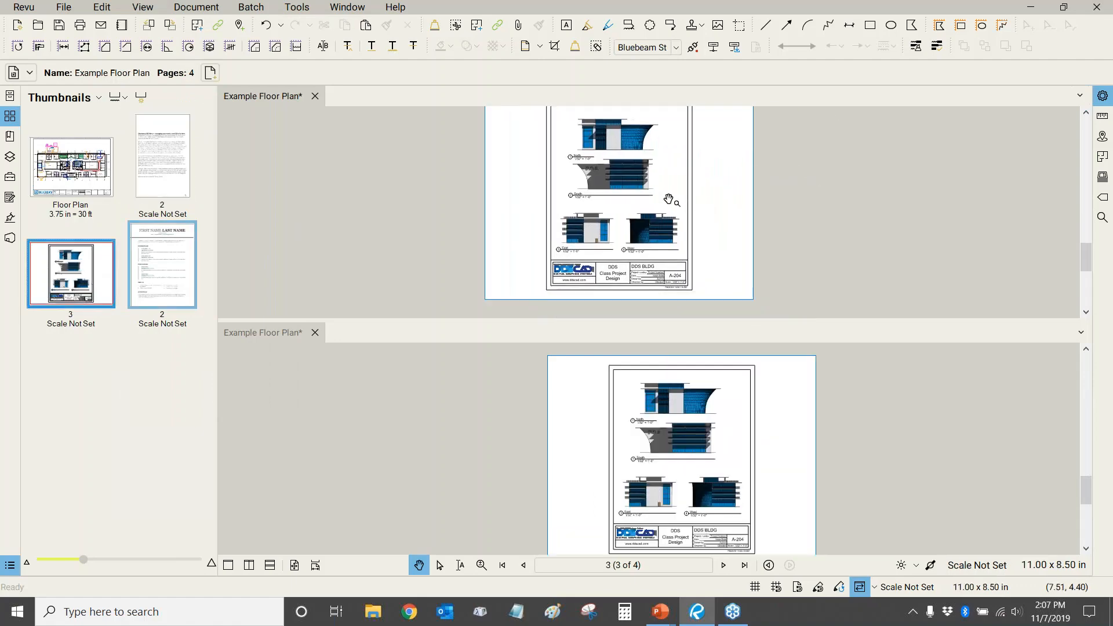
{"action": "left_click_drag", "start_coordinate": [472, 299], "coordinate": [607, 268]}
{"action": "scroll", "coordinate": [669, 243], "scroll_direction": "up", "scroll_amount": 4}
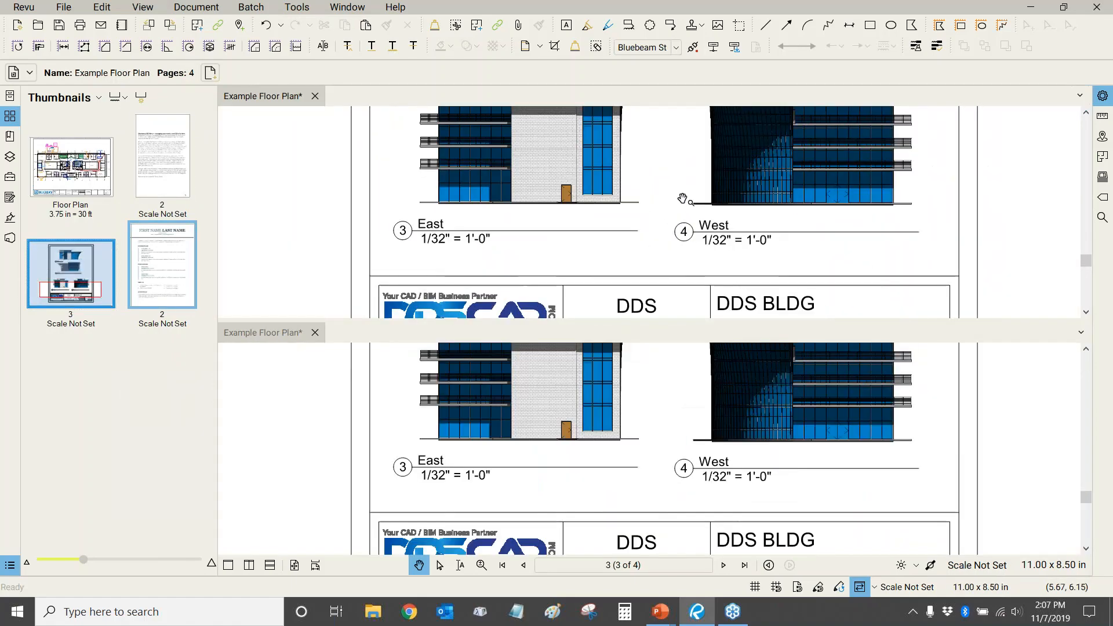
{"action": "key", "text": "ctrl+9"}
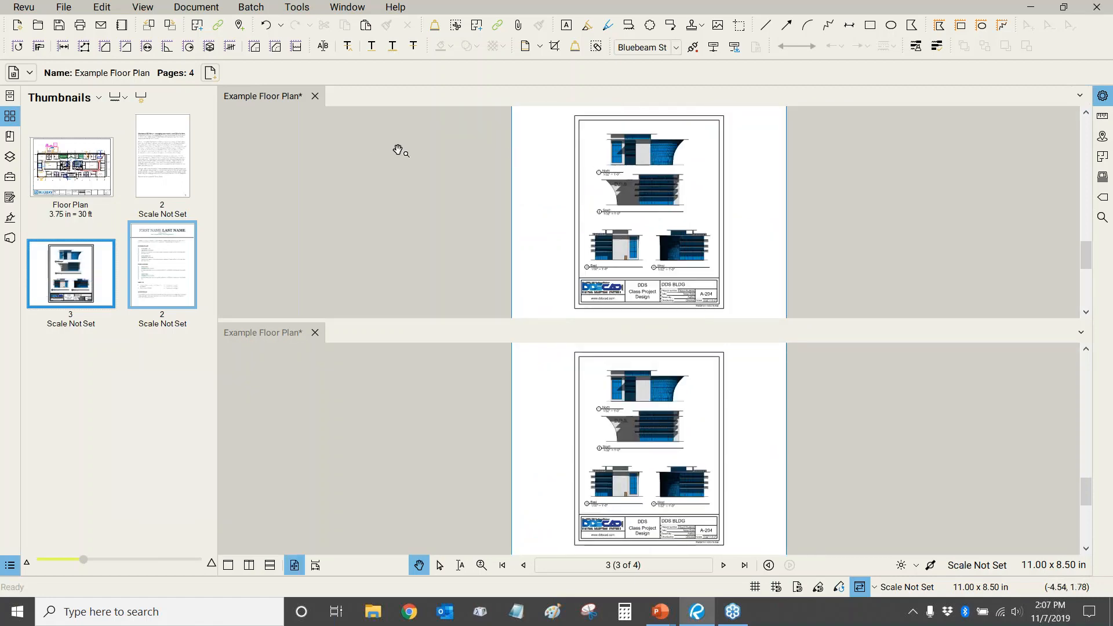
Close the lower split pane, return to the Floor Plan page and collapse the thumbnails
{"action": "left_click", "coordinate": [315, 333]}
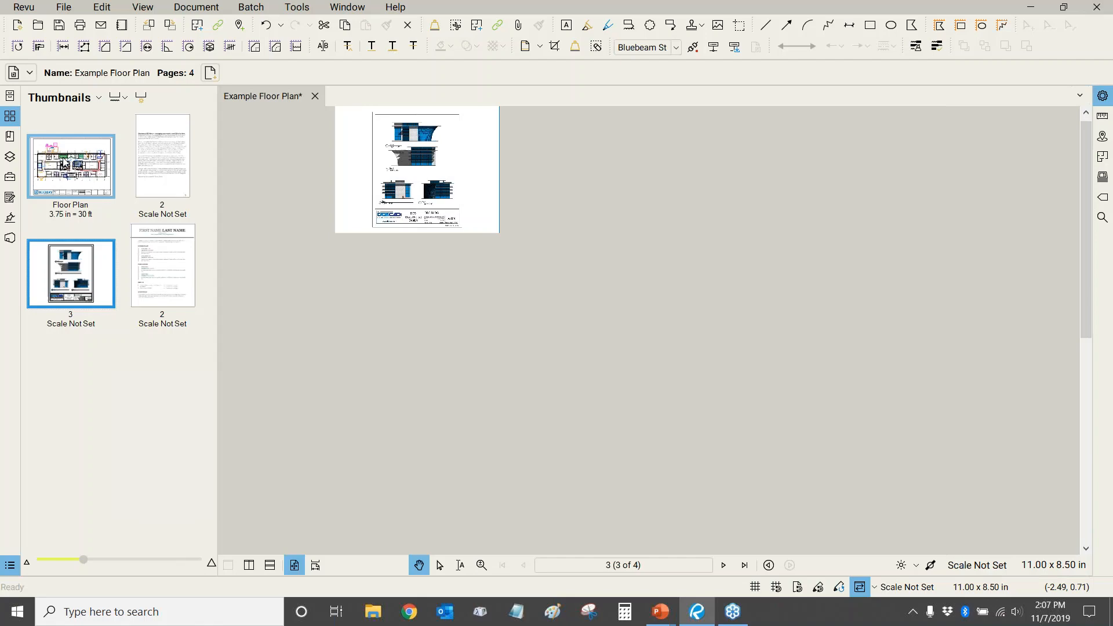
{"action": "left_click", "coordinate": [65, 164]}
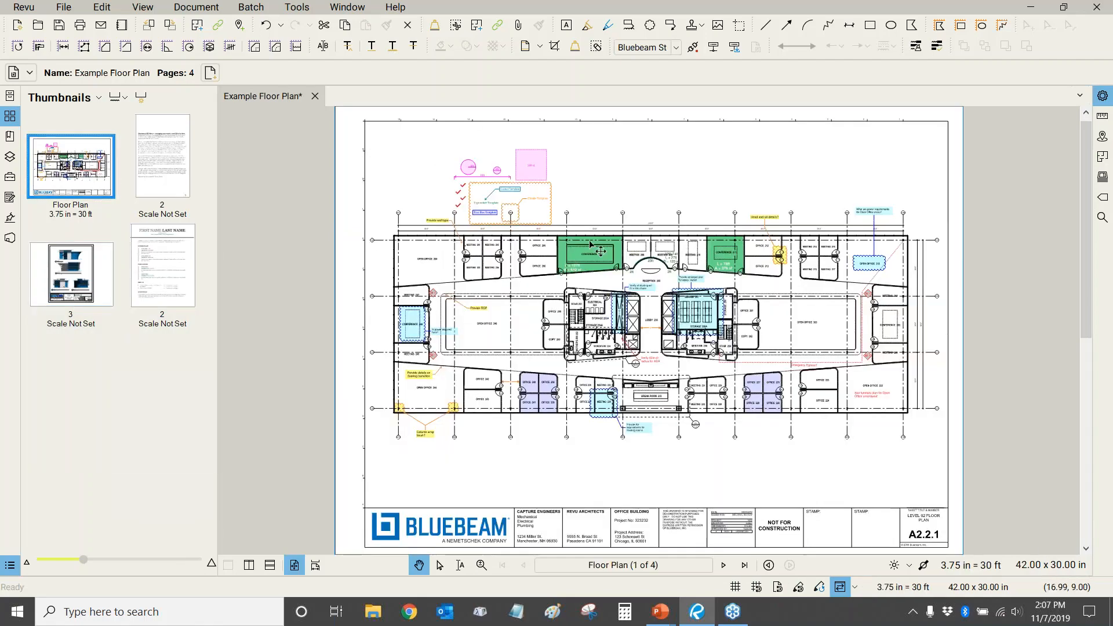
{"action": "middle_click", "coordinate": [428, 169]}
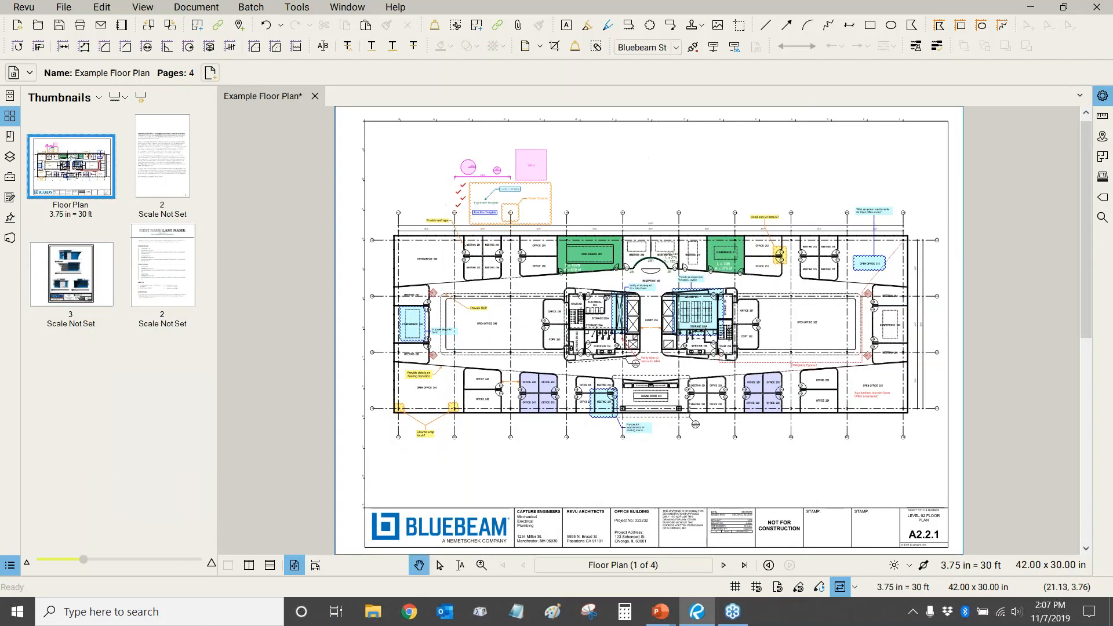
{"action": "left_click_drag", "start_coordinate": [214, 173], "coordinate": [21, 173]}
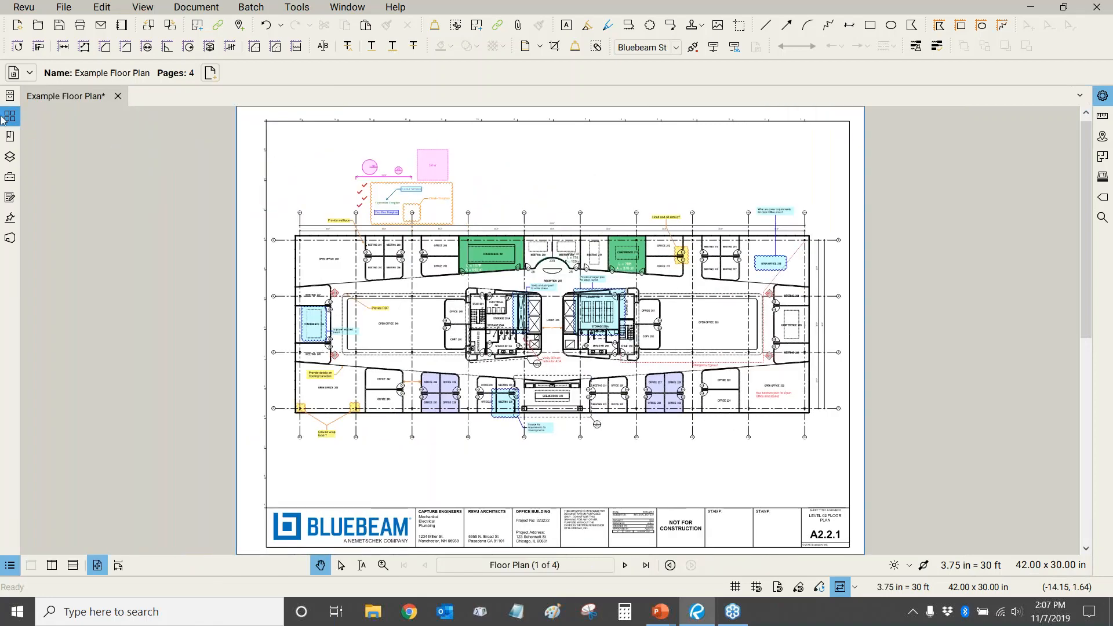
Show the recent files in File Access and preview the Example Floor Plan.pdf entry
{"action": "left_click", "coordinate": [10, 96]}
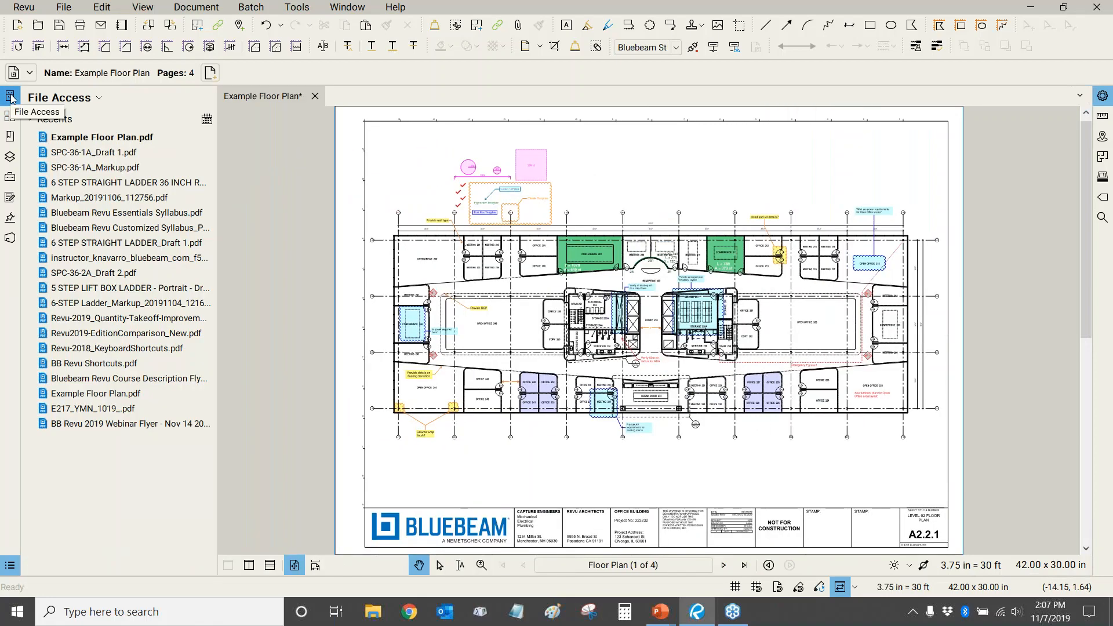
{"action": "left_click", "coordinate": [81, 8]}
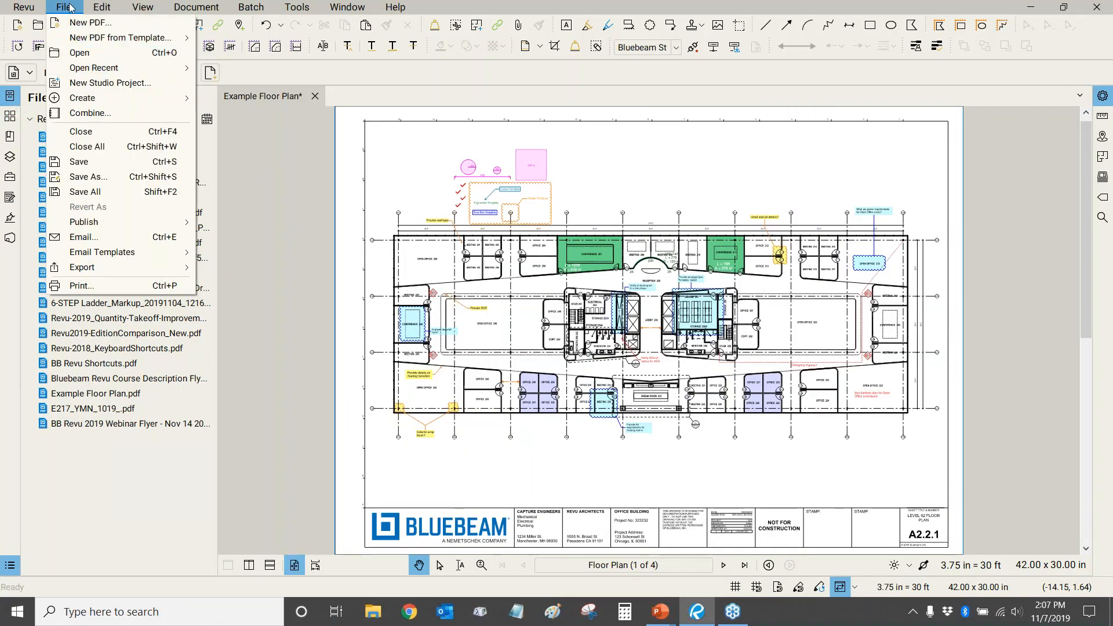
{"action": "left_click", "coordinate": [72, 7]}
{"action": "mouse_move", "coordinate": [129, 140]}
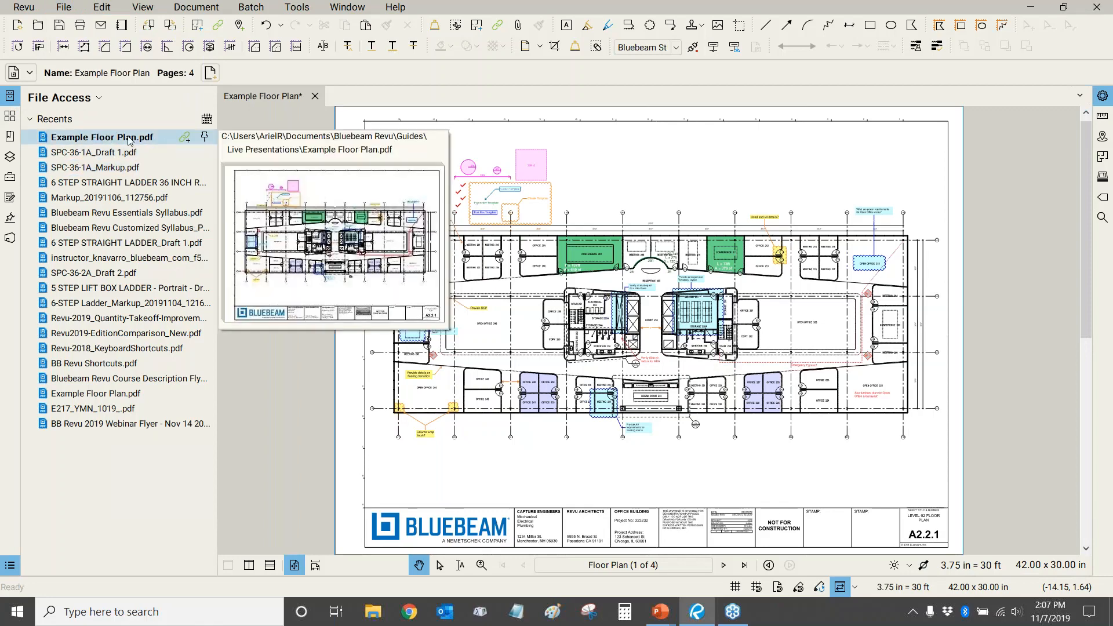
Pin Example Floor Plan.pdf from the recent files to a new File Access category named Group 1
{"action": "left_click", "coordinate": [205, 138]}
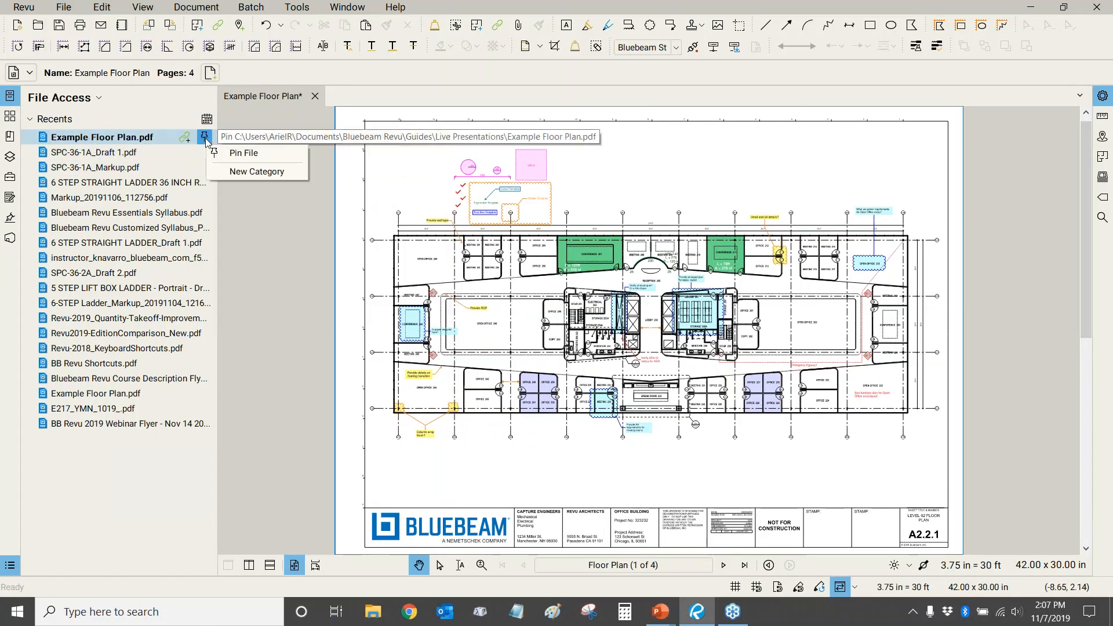
{"action": "left_click", "coordinate": [237, 174]}
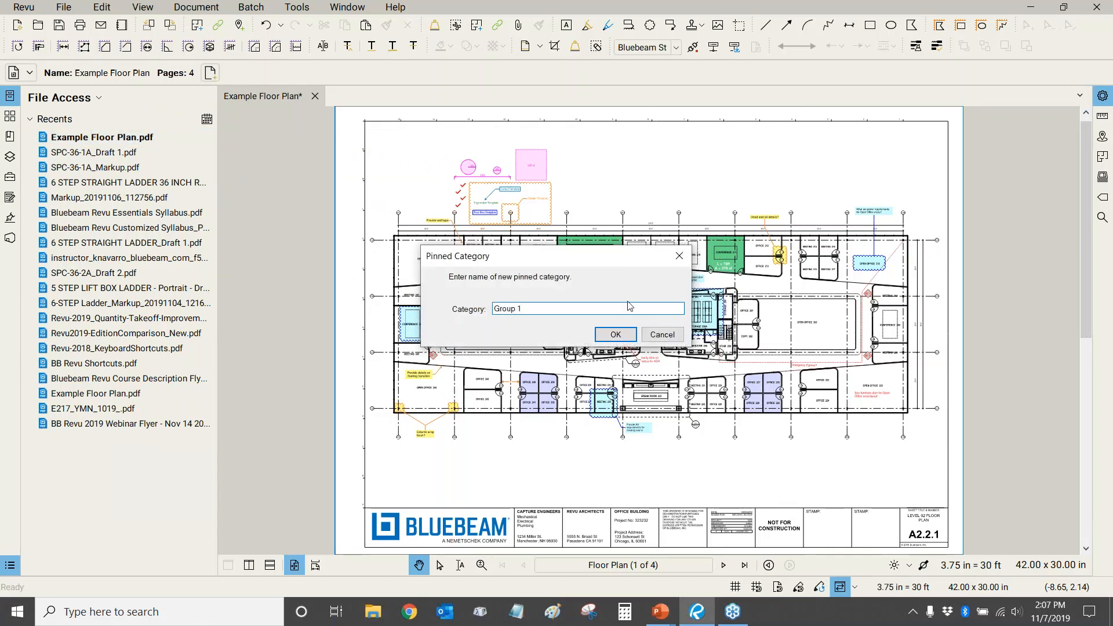
{"action": "left_click", "coordinate": [626, 337]}
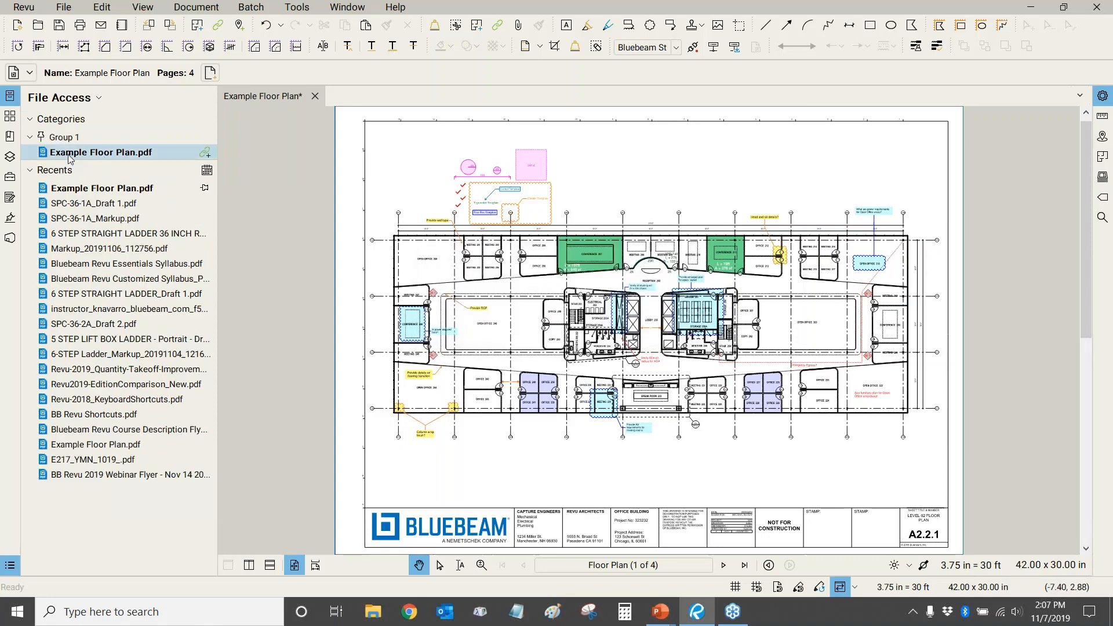
{"action": "mouse_move", "coordinate": [64, 149]}
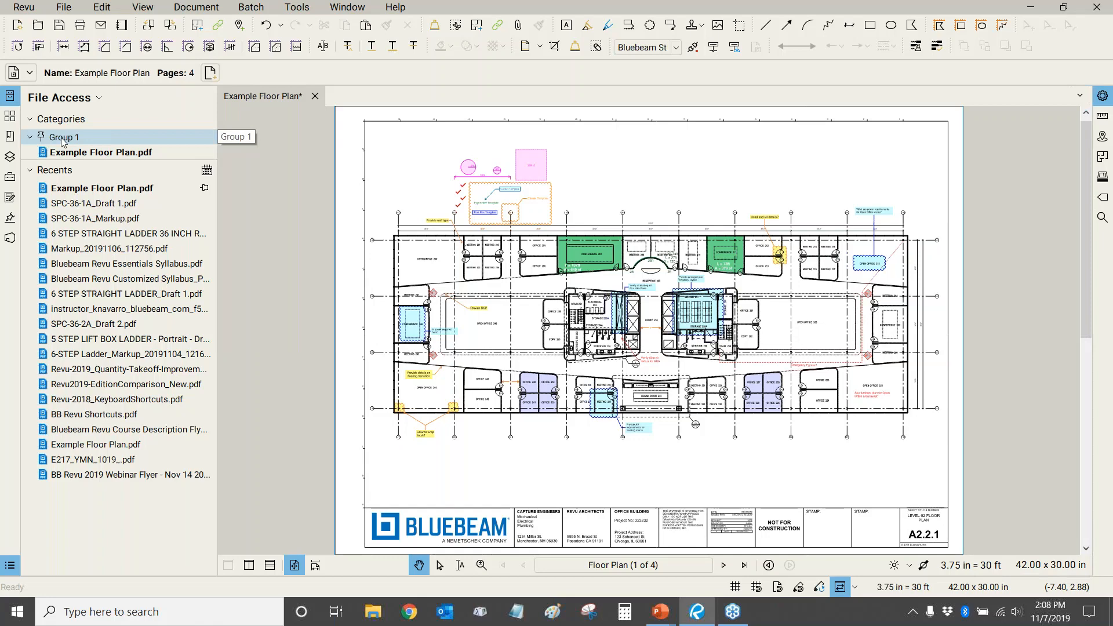
Remove the pinned Group 1 category from File Access
{"action": "right_click", "coordinate": [63, 141]}
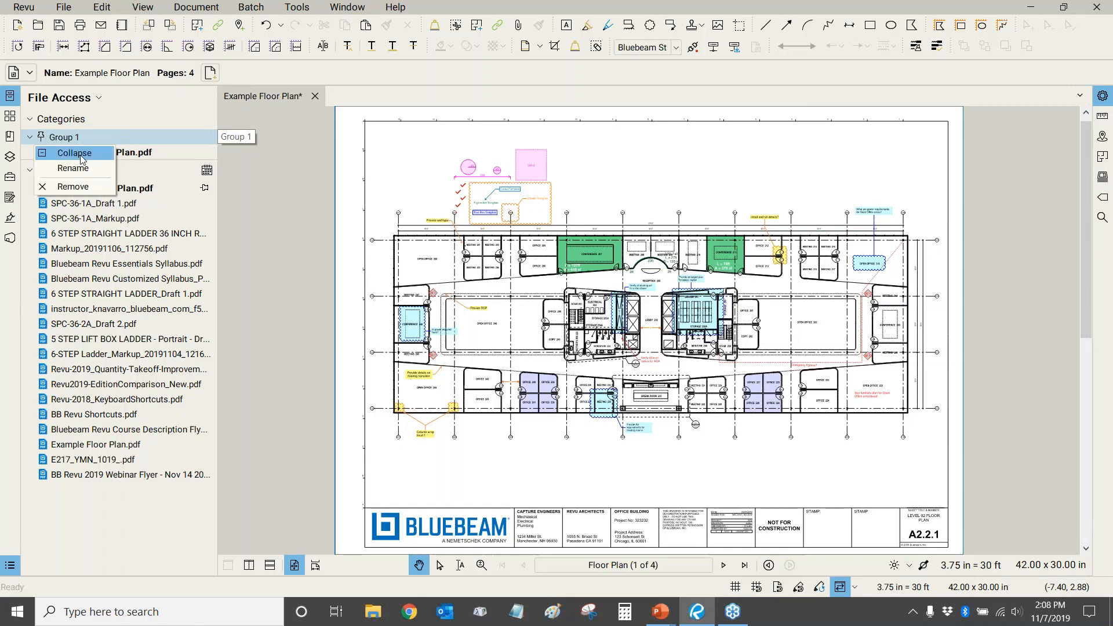
{"action": "left_click", "coordinate": [74, 187]}
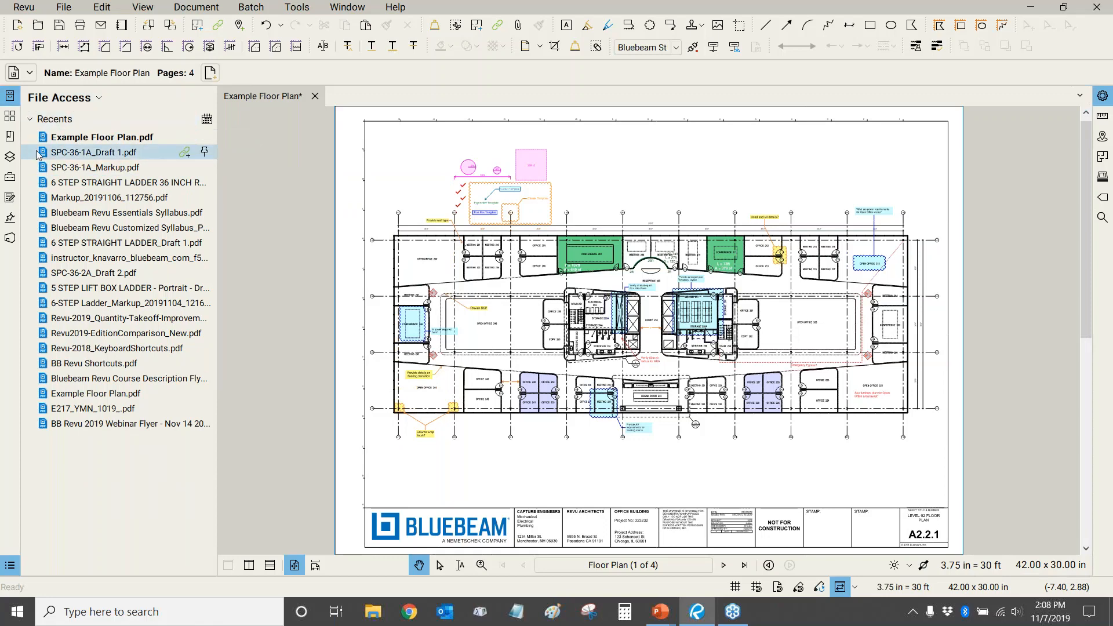
{"action": "mouse_move", "coordinate": [34, 153]}
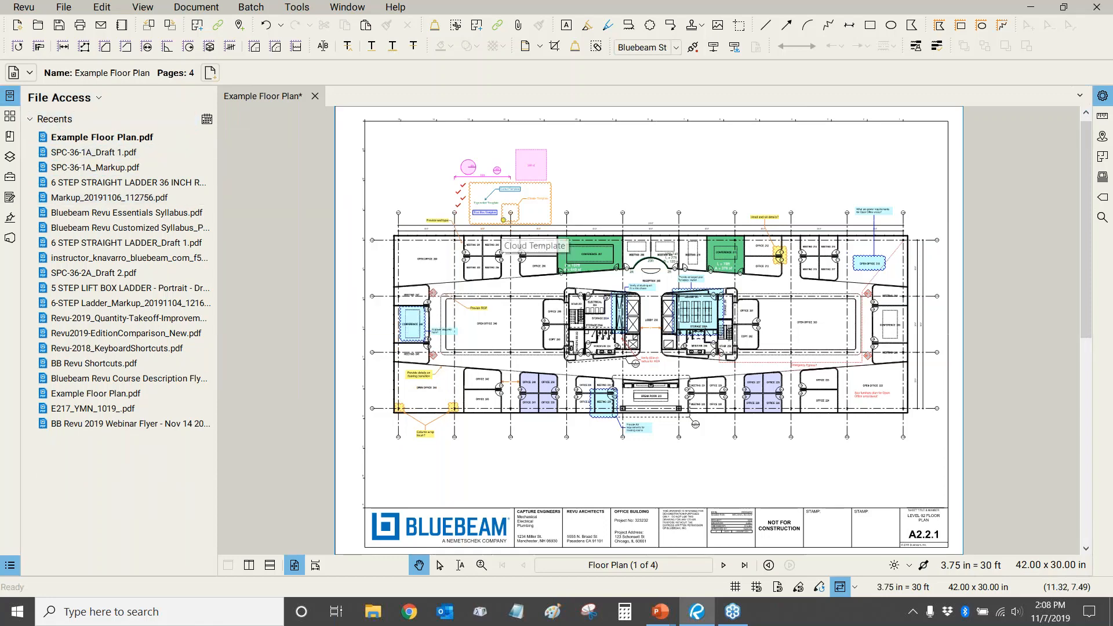
Look over the markup tools and their shortcuts, then review the Keyboard Shortcuts settings and close them
{"action": "left_click", "coordinate": [304, 8]}
{"action": "mouse_move", "coordinate": [299, 30]}
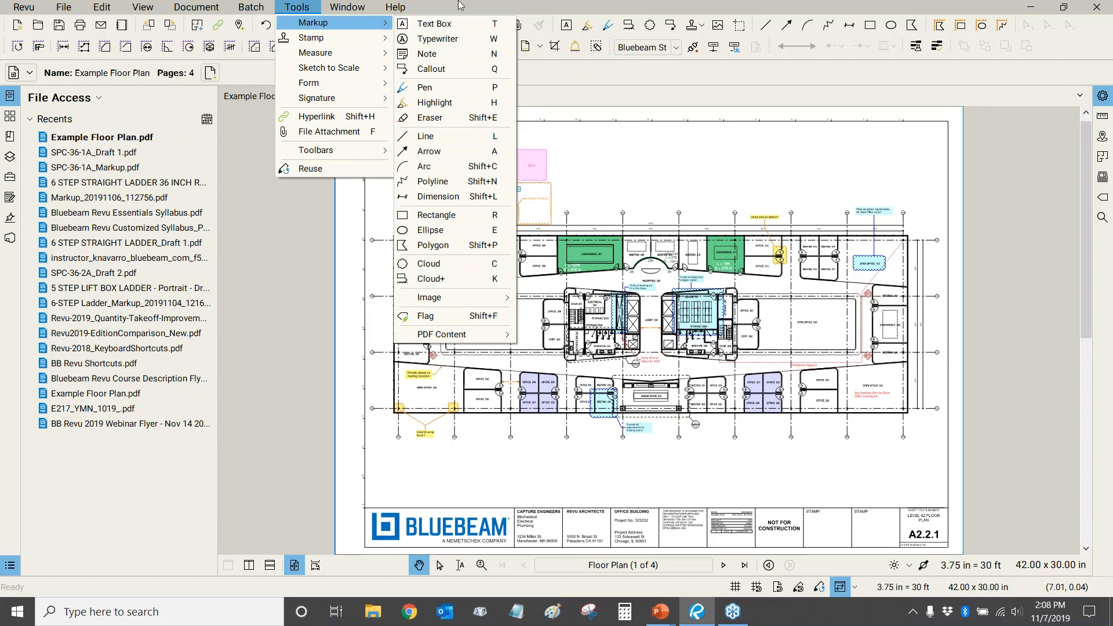
{"action": "left_click", "coordinate": [23, 7]}
{"action": "left_click", "coordinate": [24, 7]}
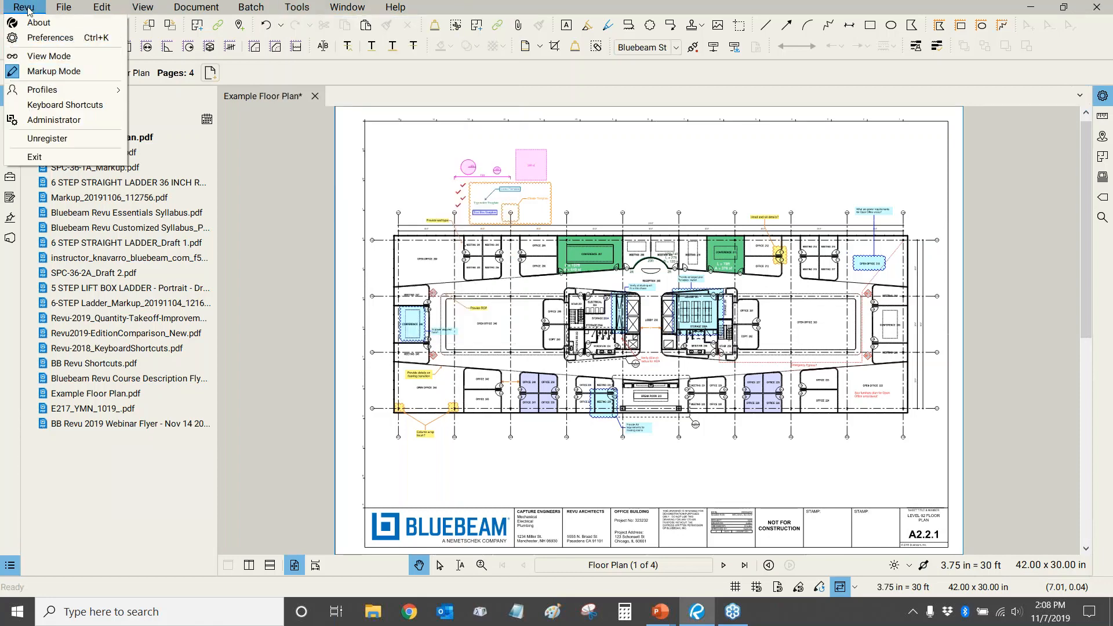
{"action": "left_click", "coordinate": [65, 104]}
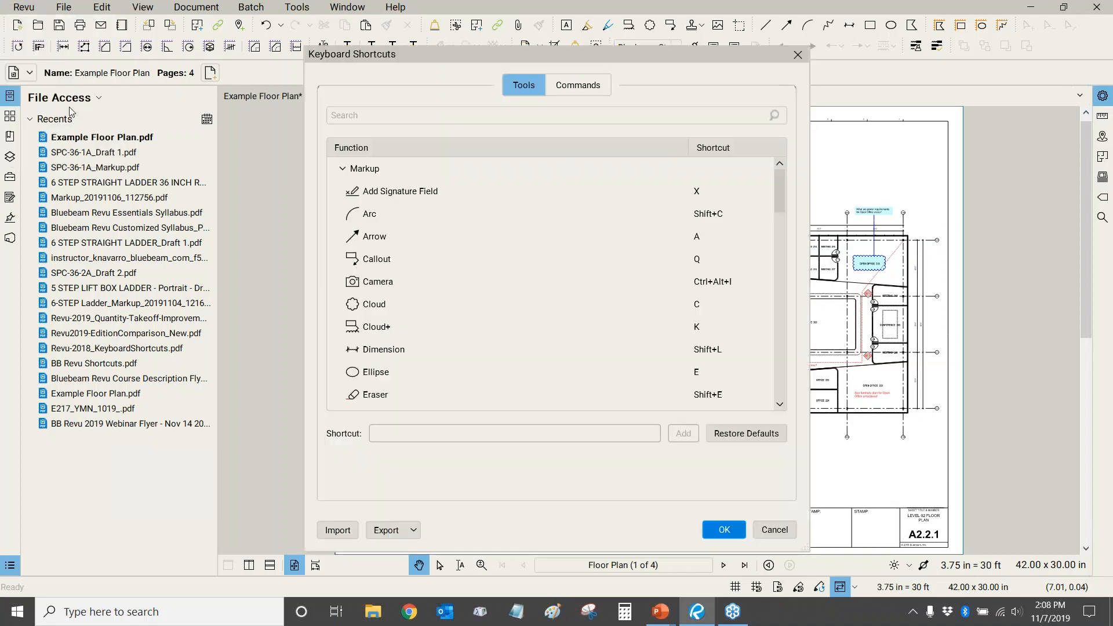
{"action": "mouse_move", "coordinate": [786, 186]}
{"action": "left_mouse_down"}
{"action": "mouse_move", "coordinate": [791, 284]}
{"action": "mouse_move", "coordinate": [789, 179]}
{"action": "left_mouse_up"}
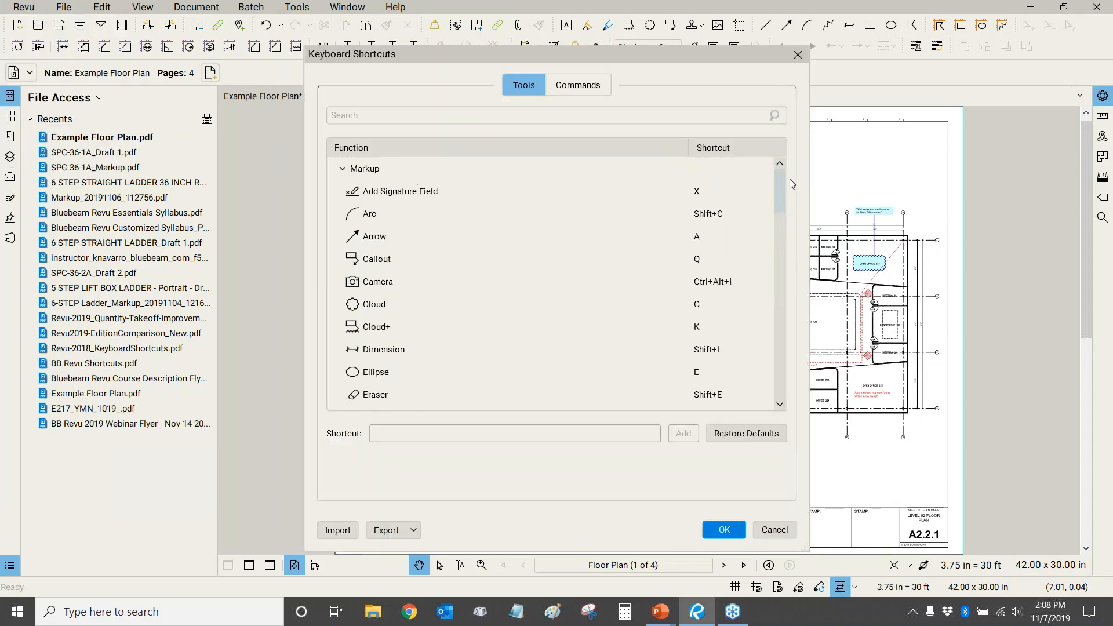
{"action": "left_click", "coordinate": [798, 53]}
Draw a red rectangular Cloud+ markup in the blank area above the floor plan, with the callout text 1 beside its upper-right corner
{"action": "left_click", "coordinate": [294, 8]}
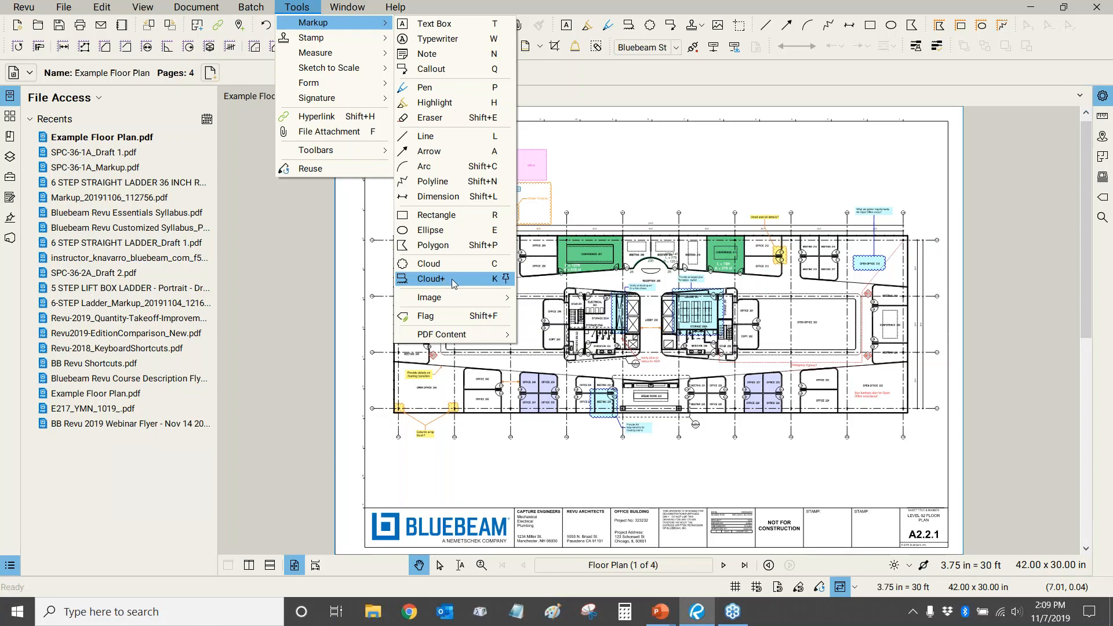
{"action": "left_click", "coordinate": [429, 279]}
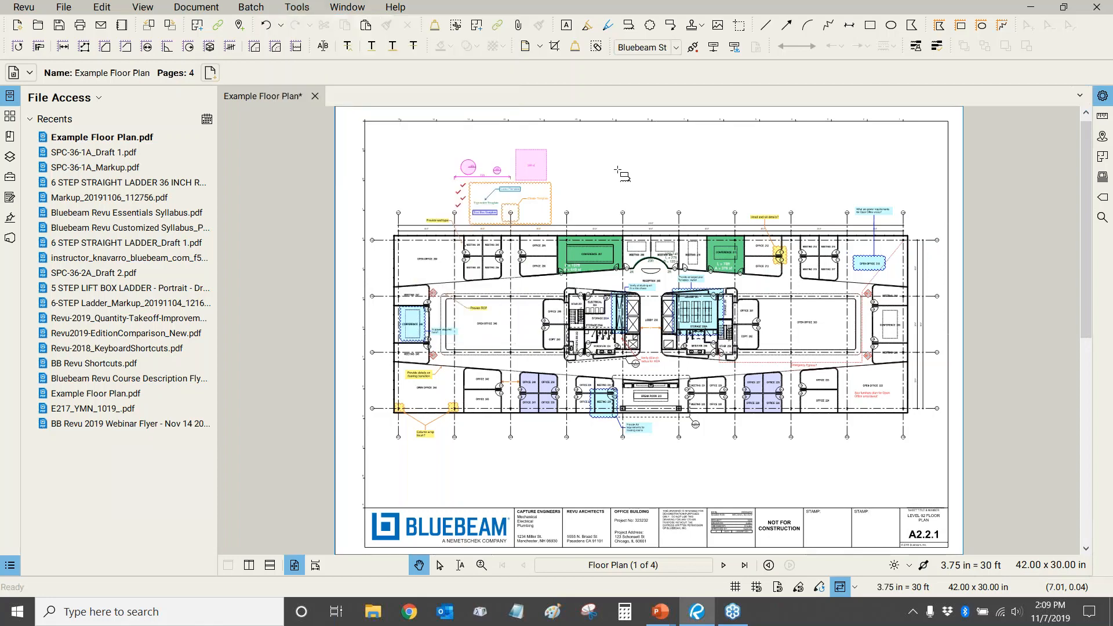
{"action": "scroll", "coordinate": [561, 217], "scroll_direction": "up", "scroll_amount": 2}
{"action": "scroll", "coordinate": [554, 186], "scroll_direction": "up", "scroll_amount": 4}
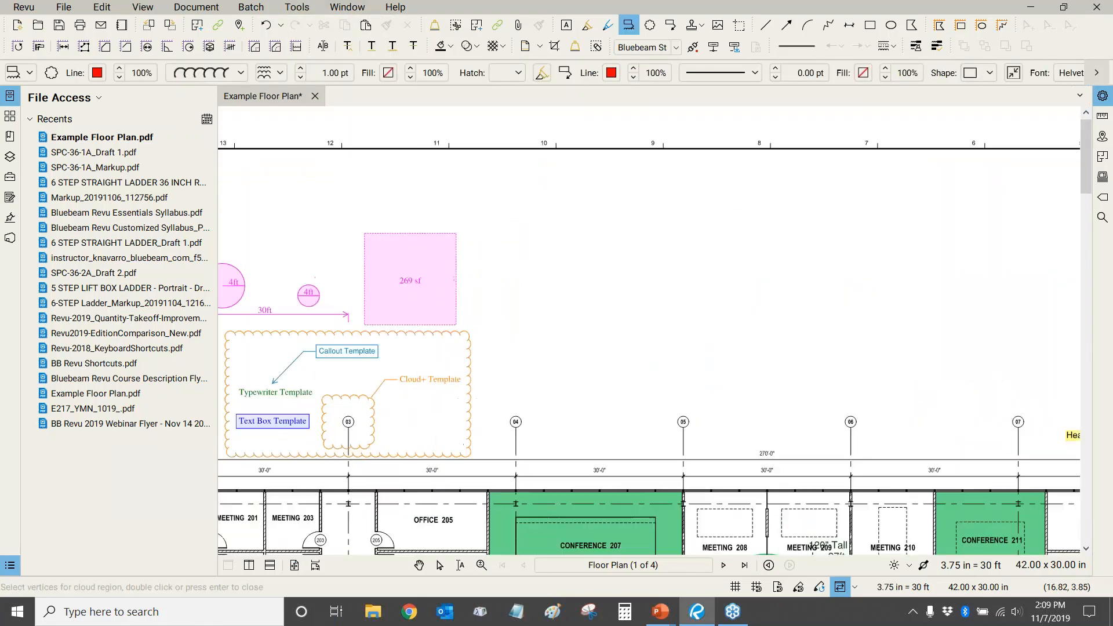
{"action": "left_click_drag", "start_coordinate": [551, 159], "coordinate": [890, 339]}
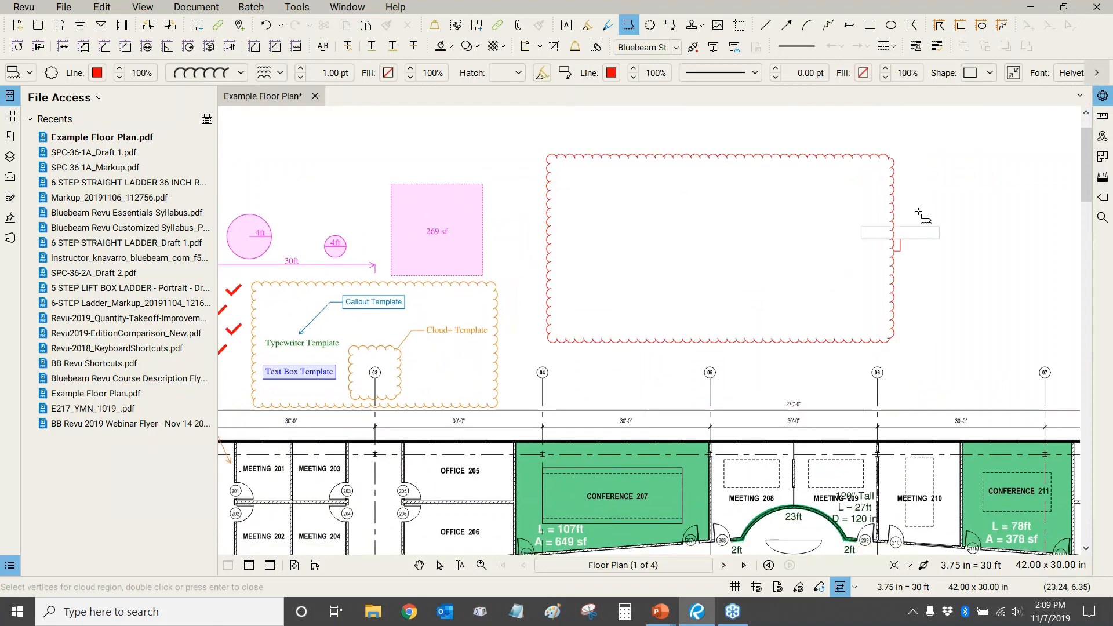
{"action": "mouse_move", "coordinate": [945, 198]}
{"action": "left_mouse_down"}
{"action": "mouse_move", "coordinate": [843, 251]}
{"action": "mouse_move", "coordinate": [817, 277]}
{"action": "left_mouse_up"}
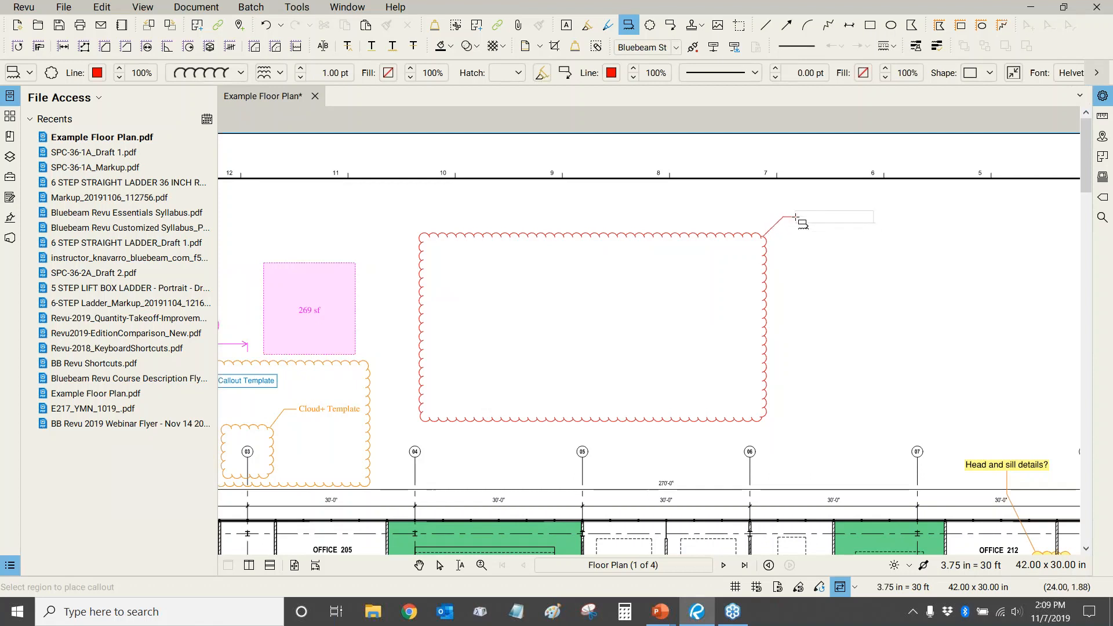
{"action": "left_click", "coordinate": [793, 217]}
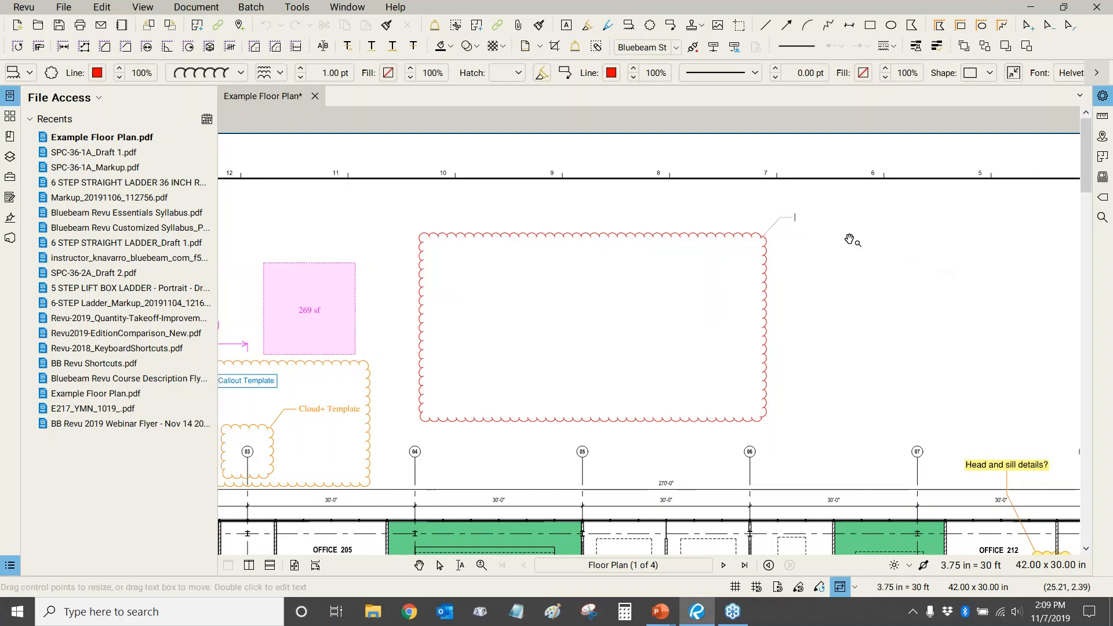
{"action": "left_click", "coordinate": [860, 291]}
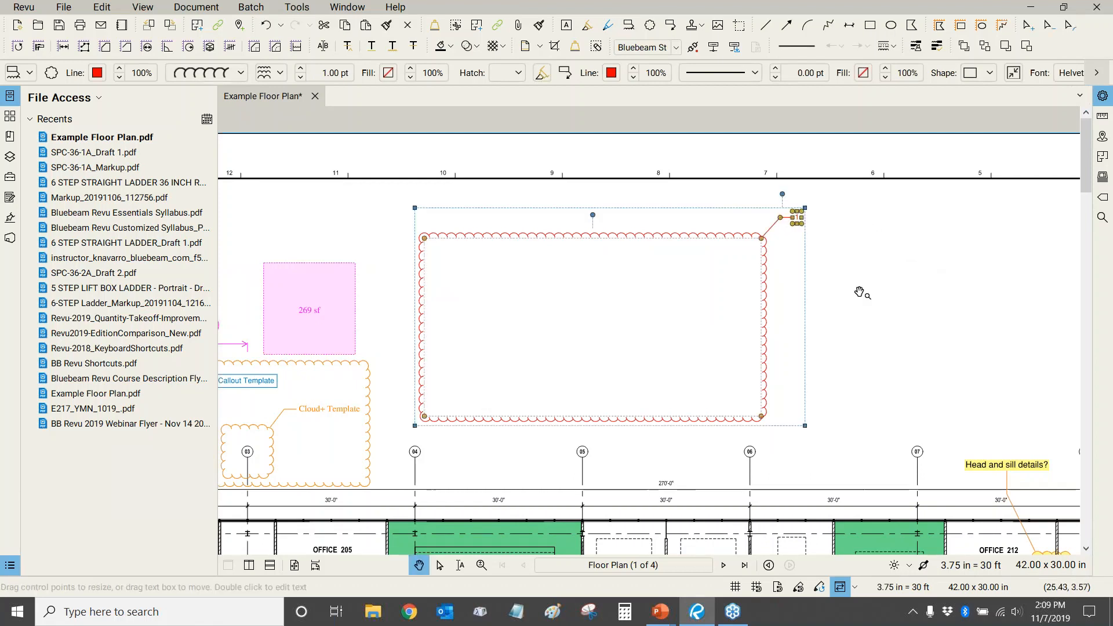
{"action": "left_click", "coordinate": [856, 309]}
Select the red Cloud+ markup and examine its cloud and callout appearance settings in the markup properties
{"action": "scroll", "coordinate": [794, 217], "scroll_direction": "up", "scroll_amount": 3}
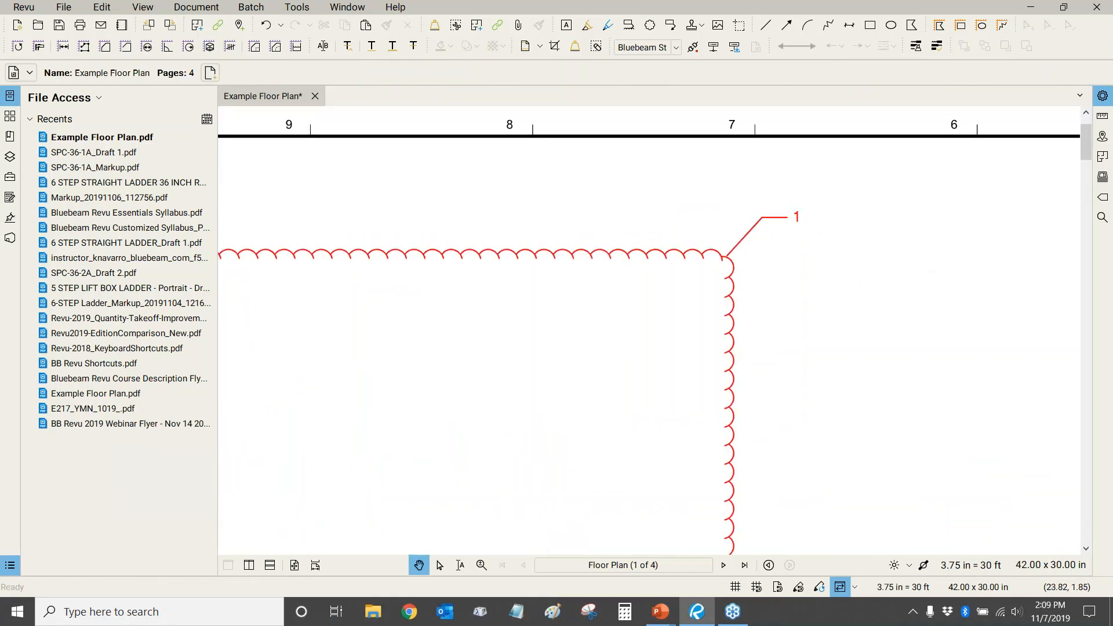
{"action": "left_click", "coordinate": [789, 229]}
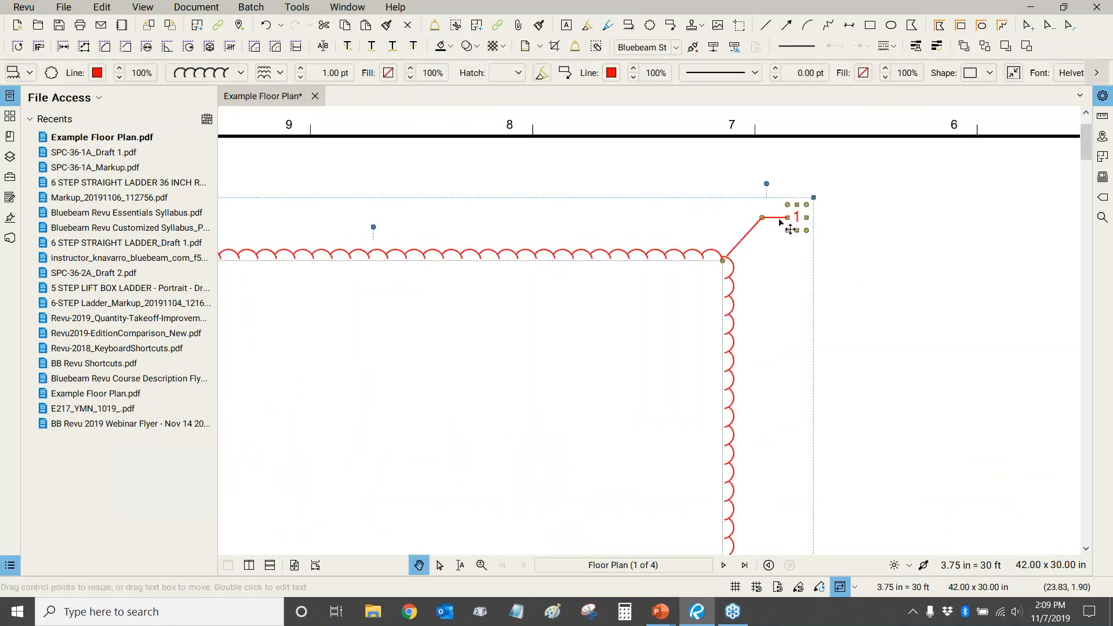
{"action": "left_click", "coordinate": [1102, 97]}
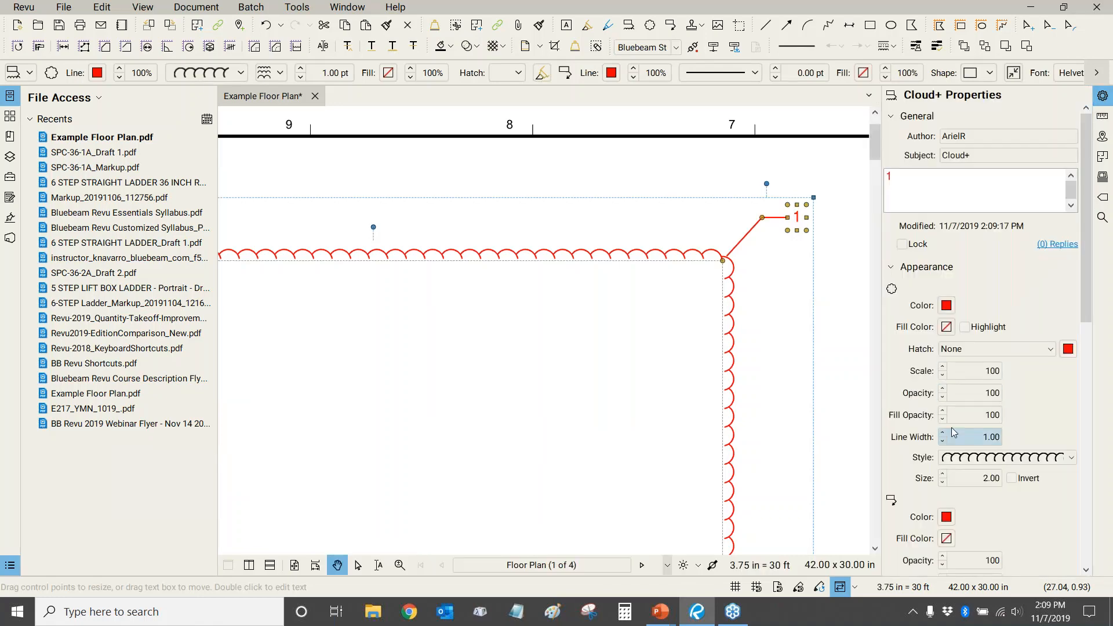
{"action": "mouse_move", "coordinate": [1083, 290]}
{"action": "left_mouse_down"}
{"action": "mouse_move", "coordinate": [1065, 502]}
{"action": "mouse_move", "coordinate": [1065, 355]}
{"action": "left_mouse_up"}
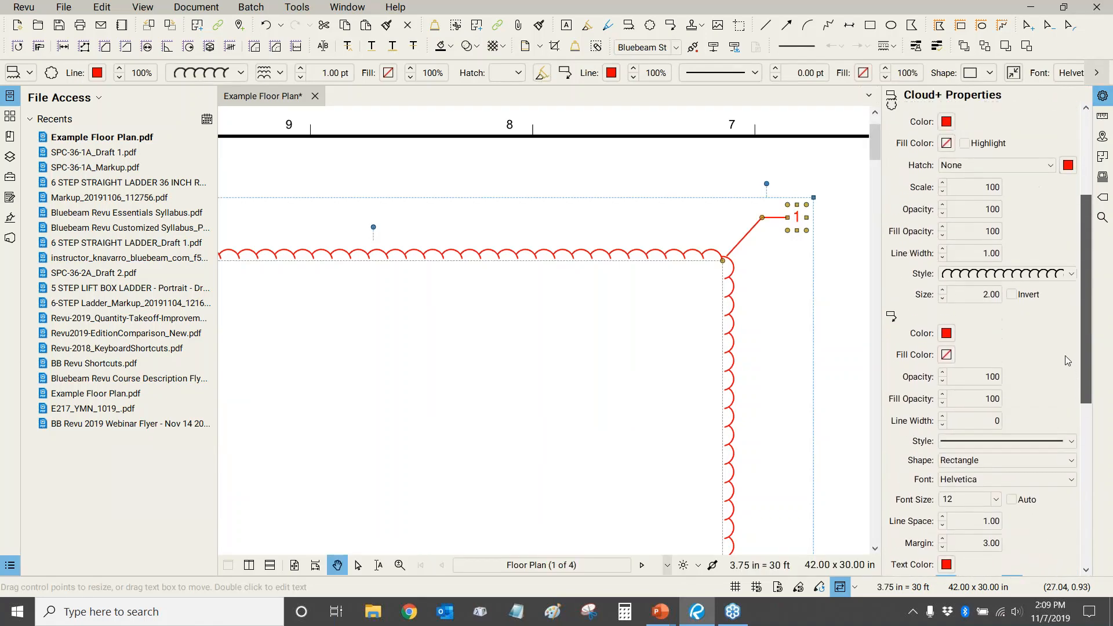
Delete the red Cloud+ markup above the floor plan
{"action": "left_click", "coordinate": [840, 316]}
{"action": "scroll", "coordinate": [703, 296], "scroll_direction": "down", "scroll_amount": 3}
{"action": "left_click", "coordinate": [714, 279]}
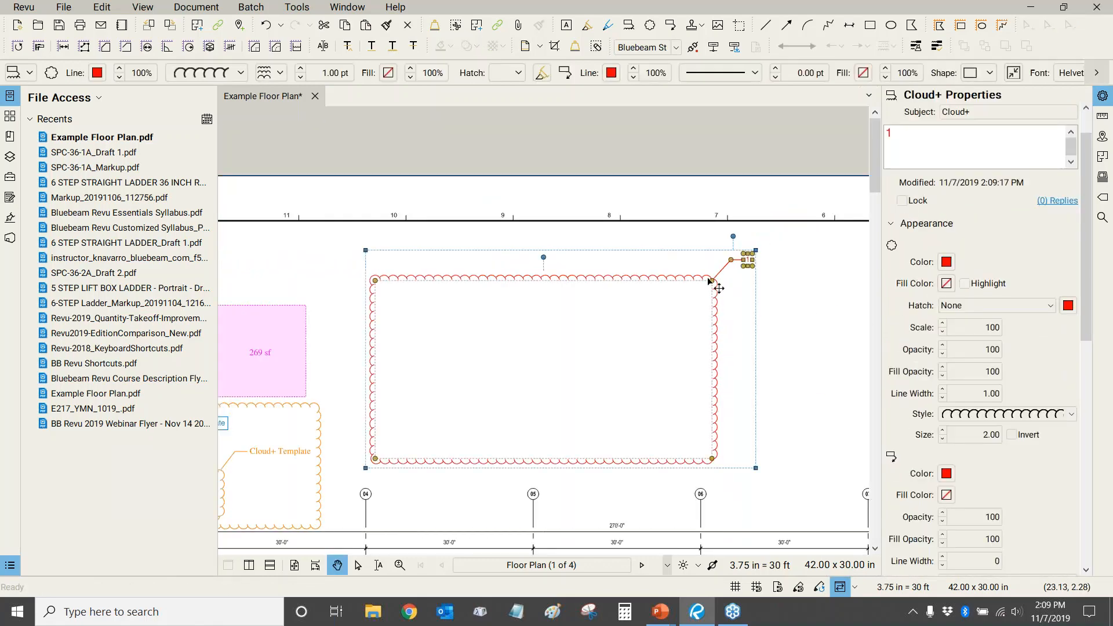
{"action": "key", "text": "Delete"}
Select the magenta square area measurement above the template markups, review the Flatten Markups options and leave without flattening
{"action": "left_click_drag", "start_coordinate": [441, 319], "coordinate": [803, 260]}
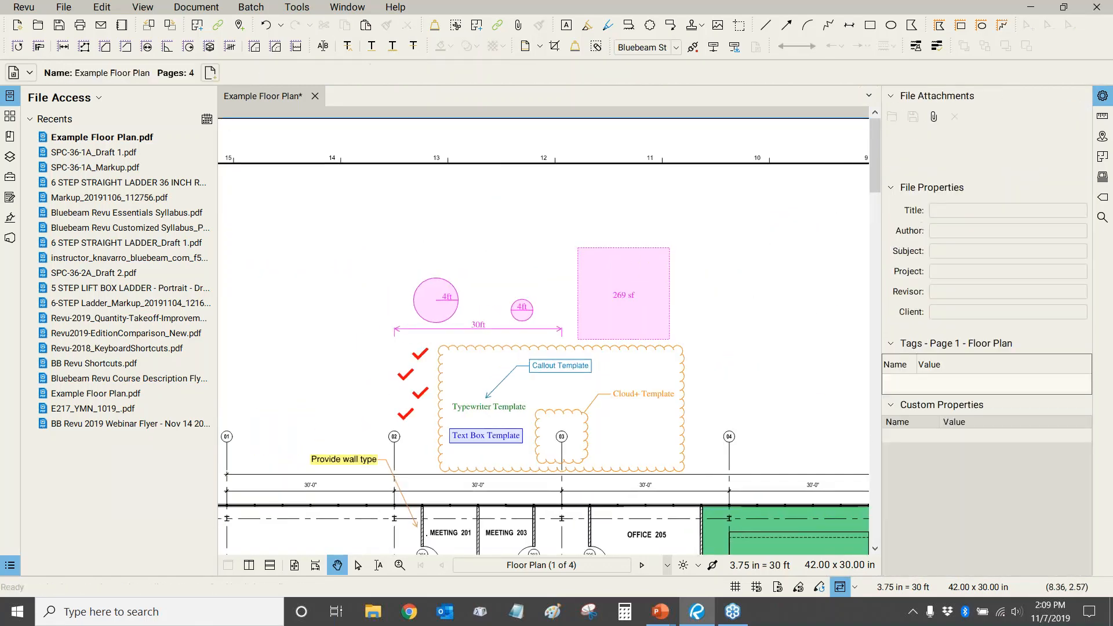
{"action": "left_click_drag", "start_coordinate": [490, 279], "coordinate": [495, 218]}
{"action": "scroll", "coordinate": [498, 218], "scroll_direction": "up", "scroll_amount": 1}
{"action": "scroll", "coordinate": [513, 212], "scroll_direction": "up", "scroll_amount": 1}
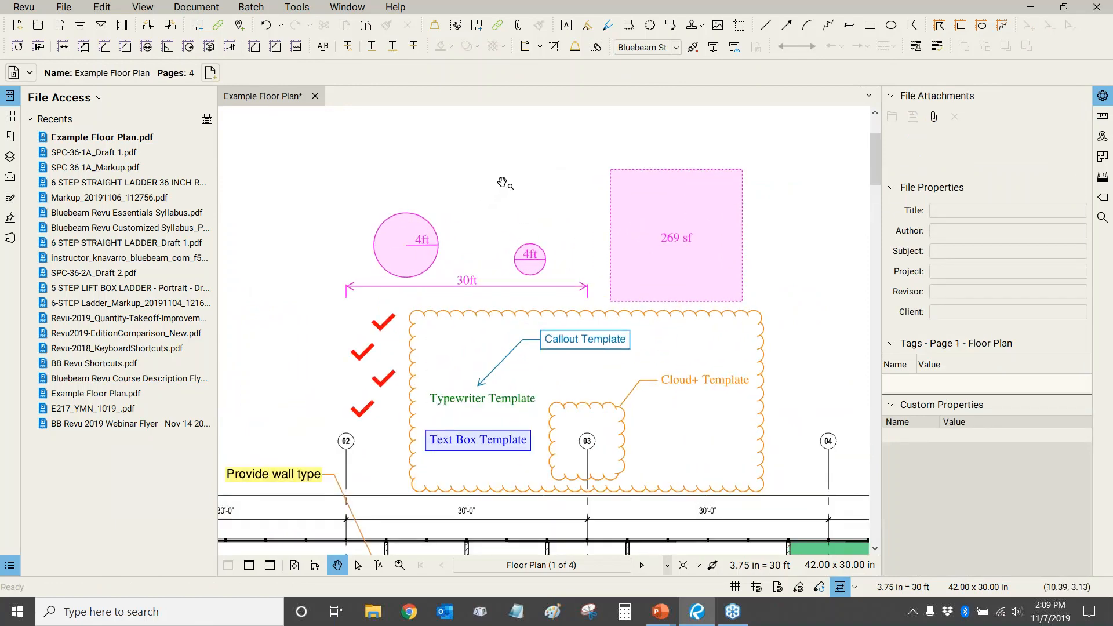
{"action": "left_click_drag", "start_coordinate": [510, 185], "coordinate": [428, 187]}
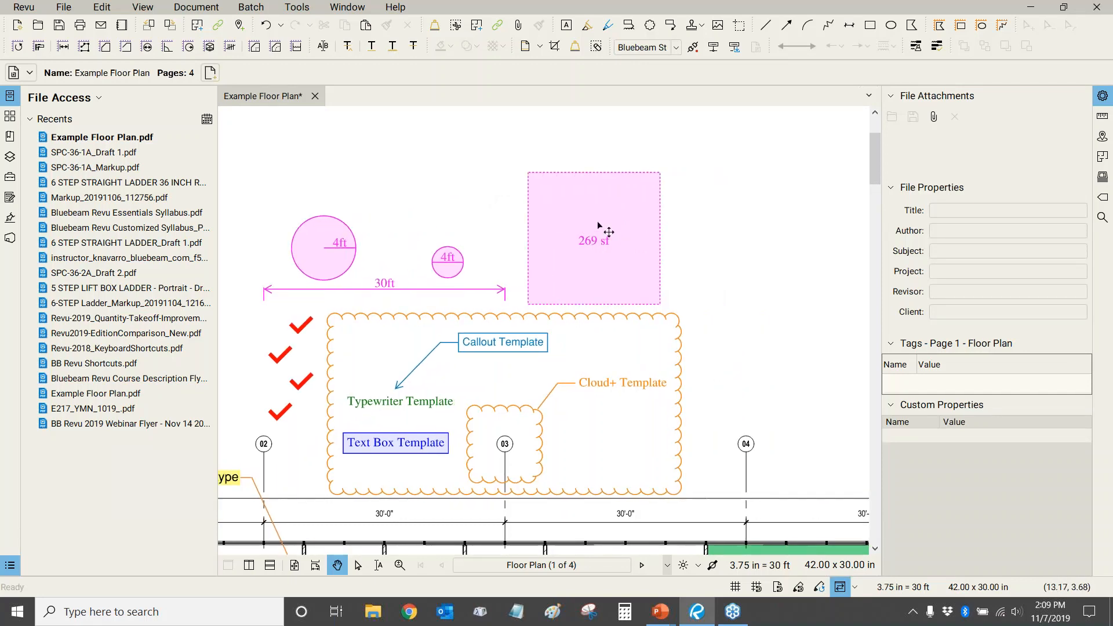
{"action": "left_click", "coordinate": [595, 193]}
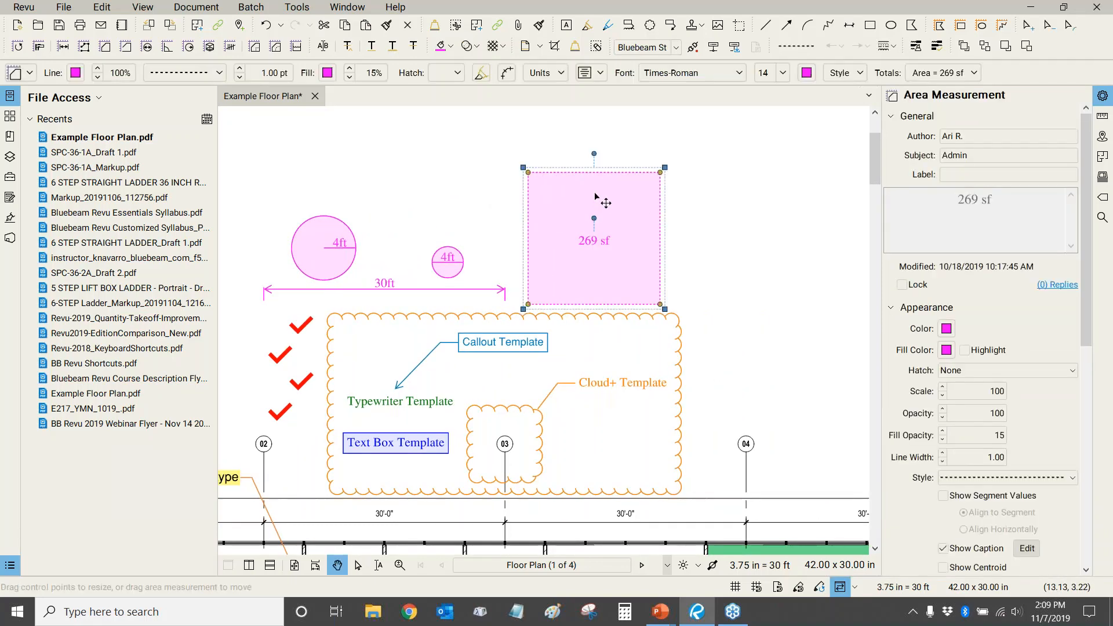
{"action": "right_click", "coordinate": [594, 193]}
{"action": "left_click", "coordinate": [635, 445]}
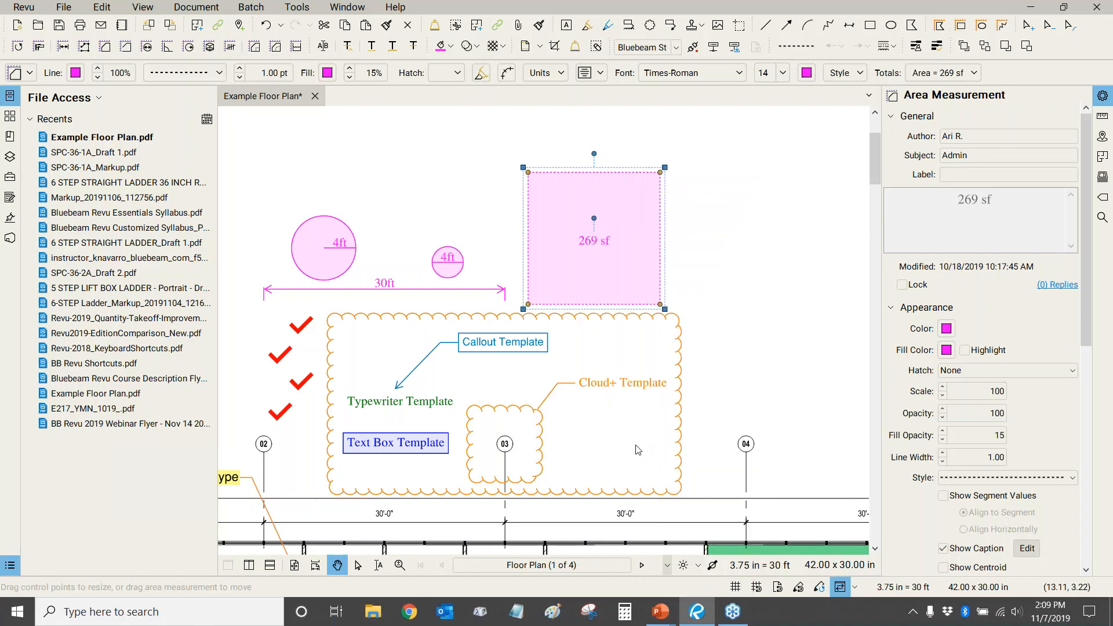
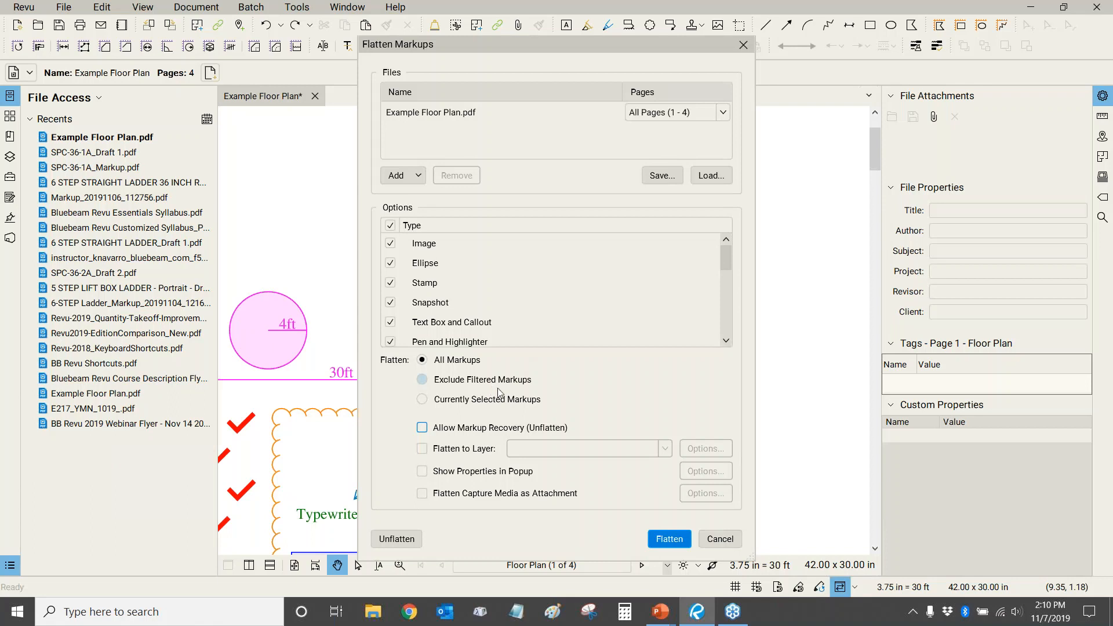
{"action": "left_click", "coordinate": [721, 539]}
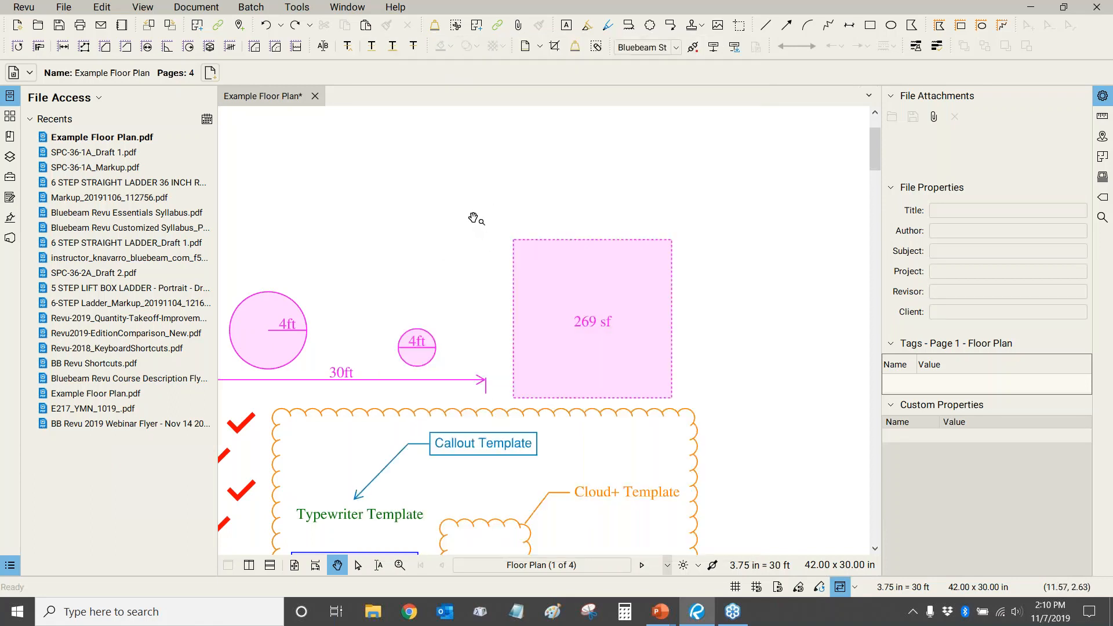
Show the Tool Chest with the AR Tools set and select the larger magenta radius measurement circle to examine its properties
{"action": "key", "text": "ctrl+0"}
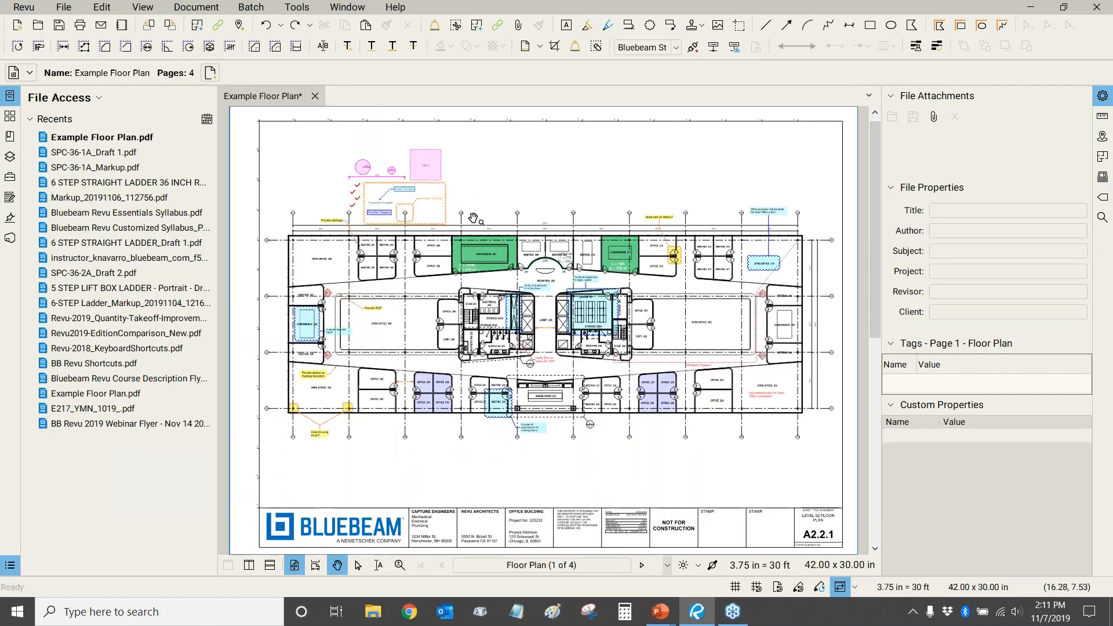
{"action": "left_click", "coordinate": [10, 178]}
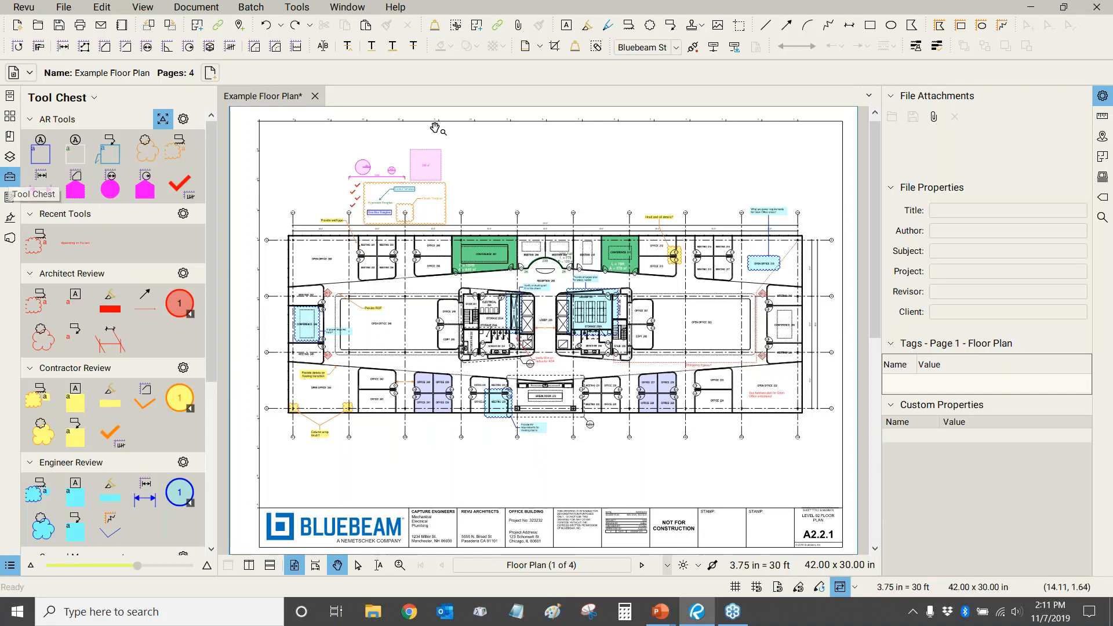
{"action": "scroll", "coordinate": [509, 240], "scroll_direction": "up", "scroll_amount": 6}
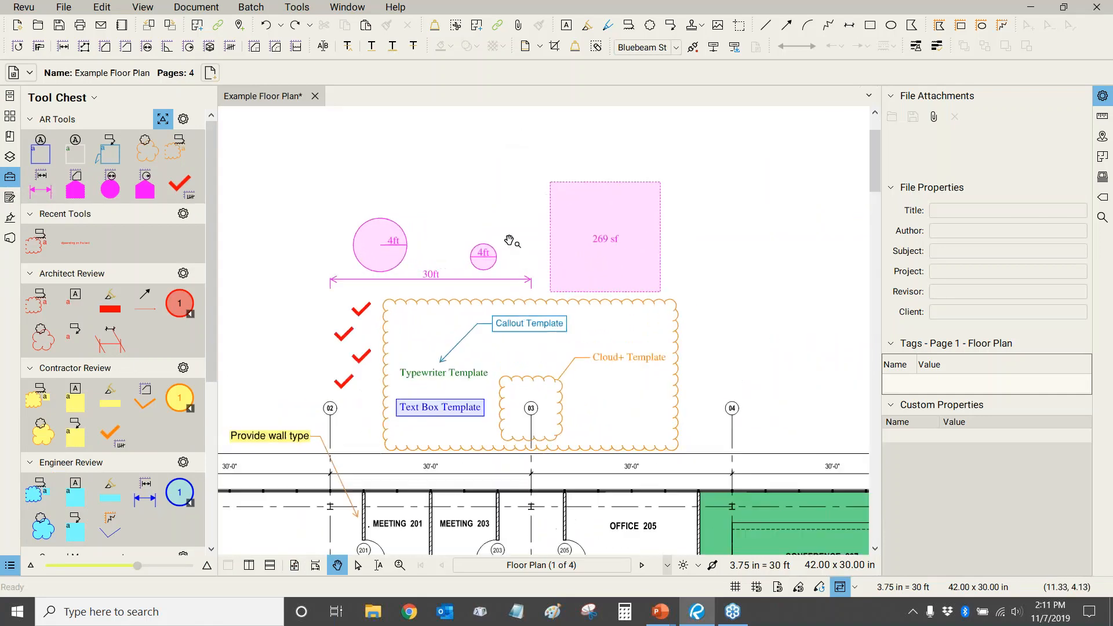
{"action": "left_click_drag", "start_coordinate": [509, 240], "coordinate": [506, 203]}
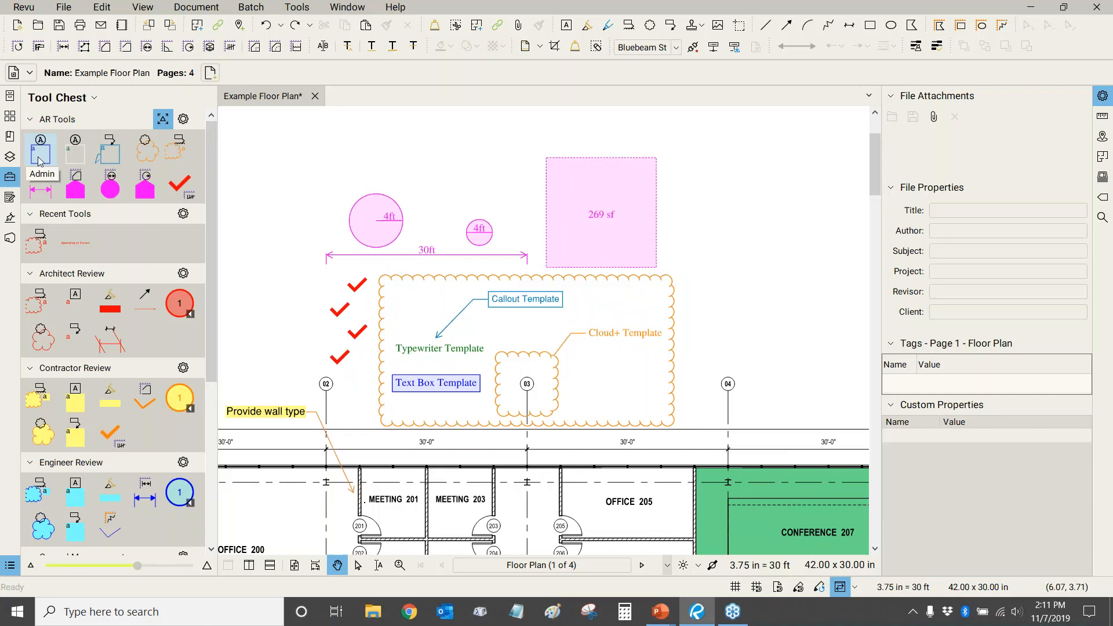
{"action": "left_click", "coordinate": [402, 229]}
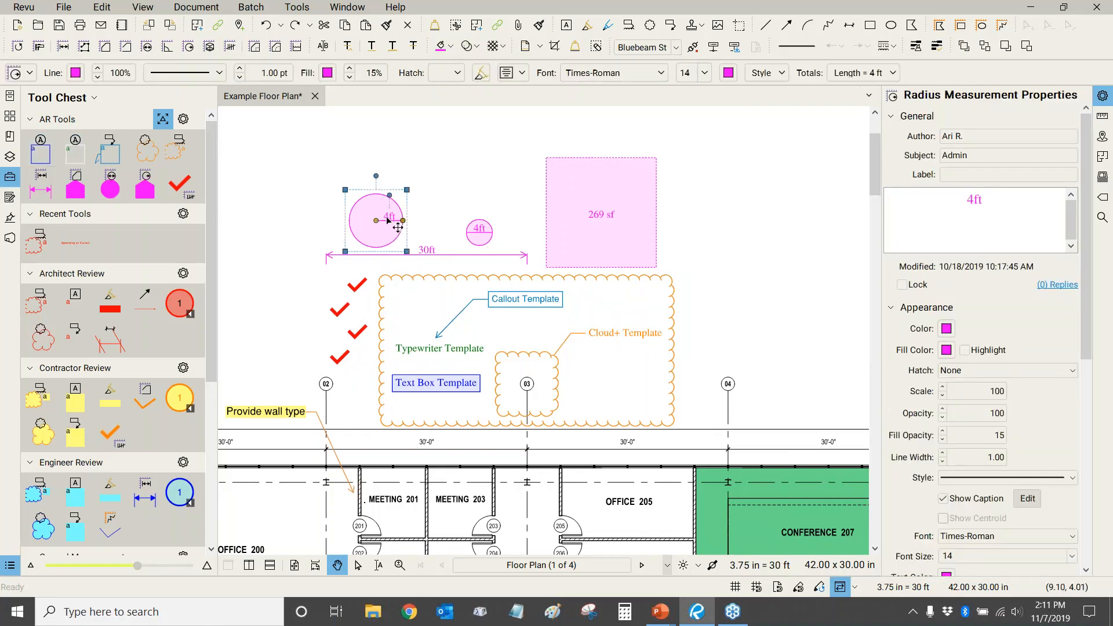
Review the tool sets offered for adding the larger magenta radius measurement circle to the Tool Chest, then deselect the circle
{"action": "right_click", "coordinate": [387, 219]}
{"action": "mouse_move", "coordinate": [471, 515]}
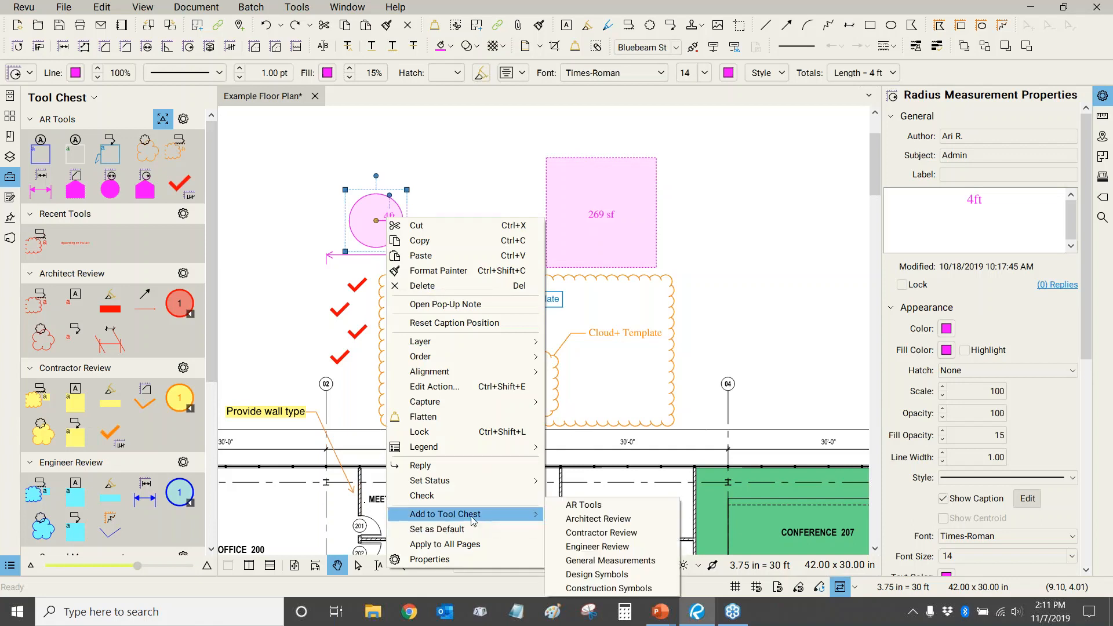
{"action": "left_click", "coordinate": [600, 510]}
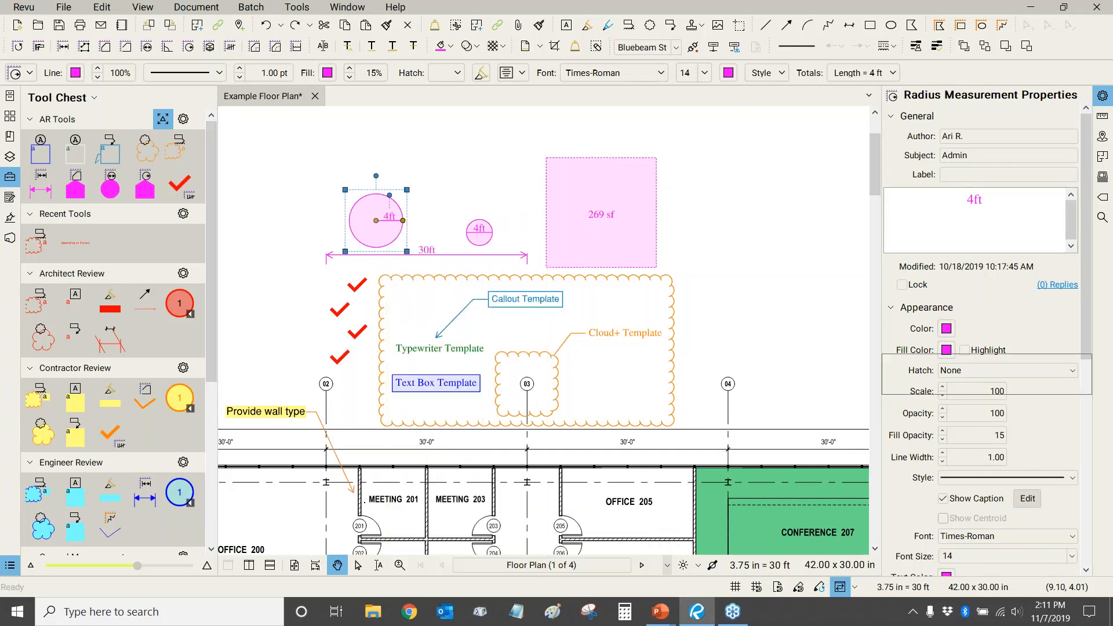
{"action": "key", "text": "Escape"}
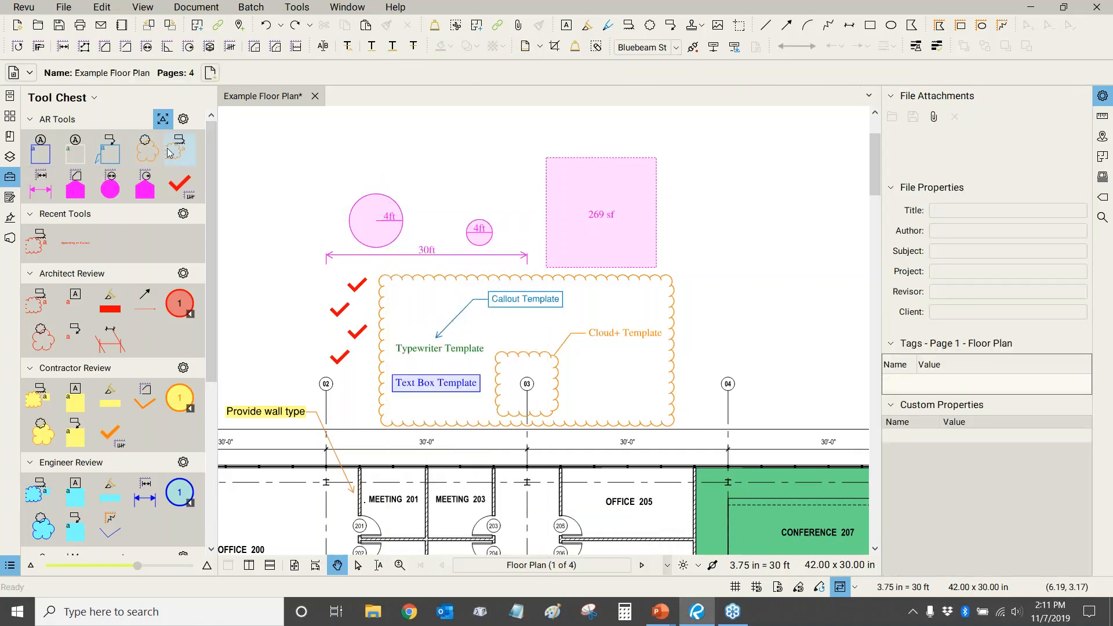
Place an exact copy of the AR Tools Text Box Template below the existing blue text box inside the orange cloud
{"action": "left_click", "coordinate": [46, 155]}
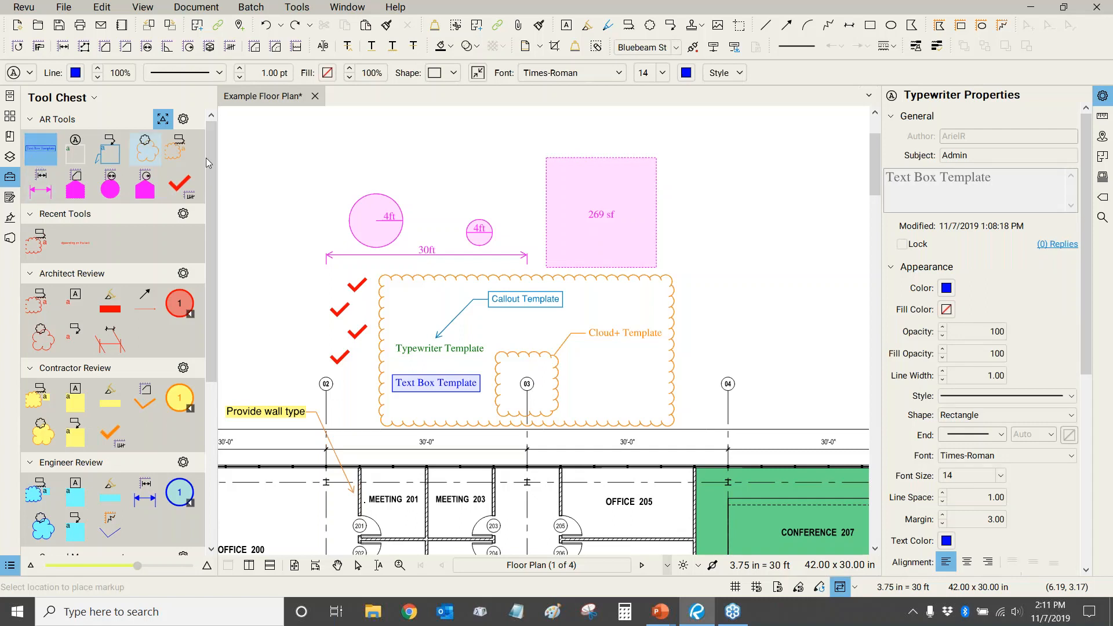
{"action": "left_click", "coordinate": [393, 418]}
{"action": "scroll", "coordinate": [387, 423], "scroll_direction": "up", "scroll_amount": 4}
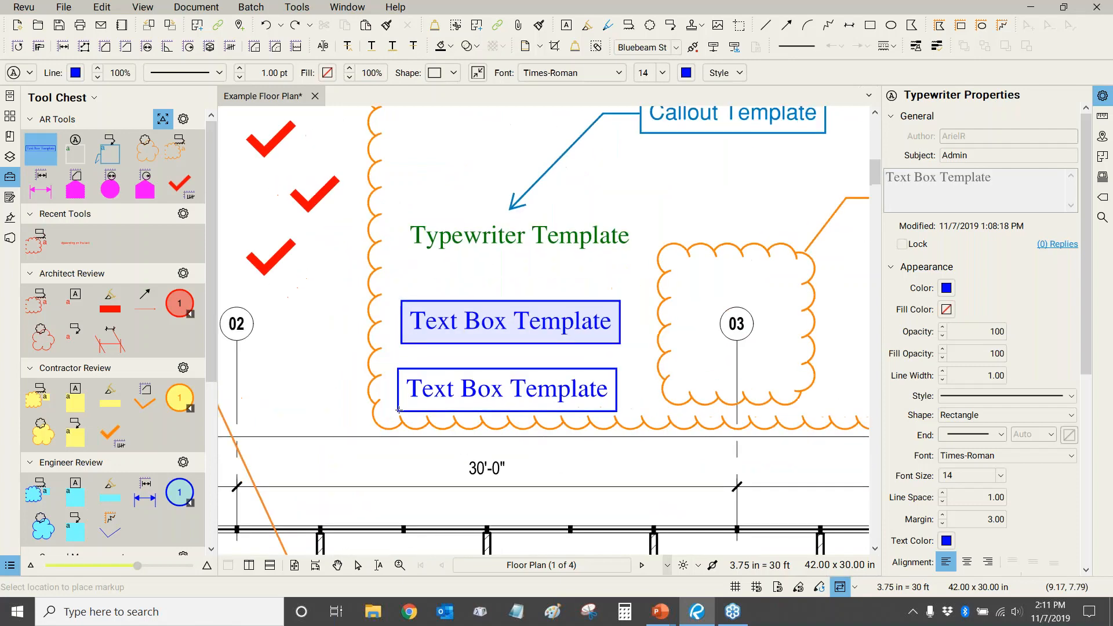
{"action": "key", "text": "Escape"}
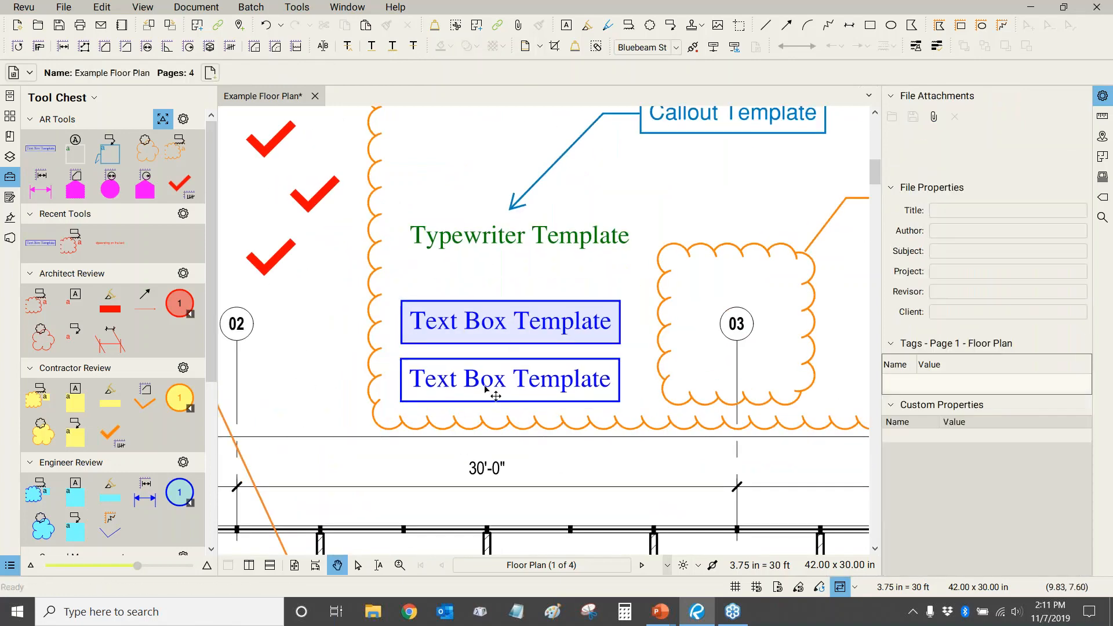
Delete the unfilled Text Box Template copy below the original blue text box
{"action": "left_click", "coordinate": [484, 389]}
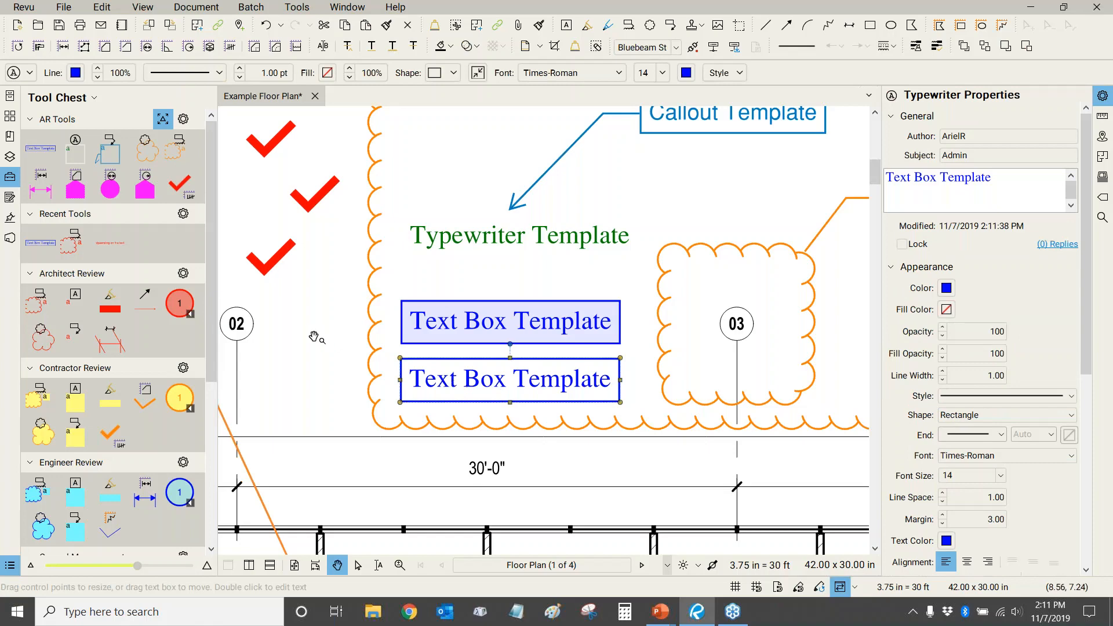
{"action": "key", "text": "Delete"}
{"action": "key", "text": "Escape"}
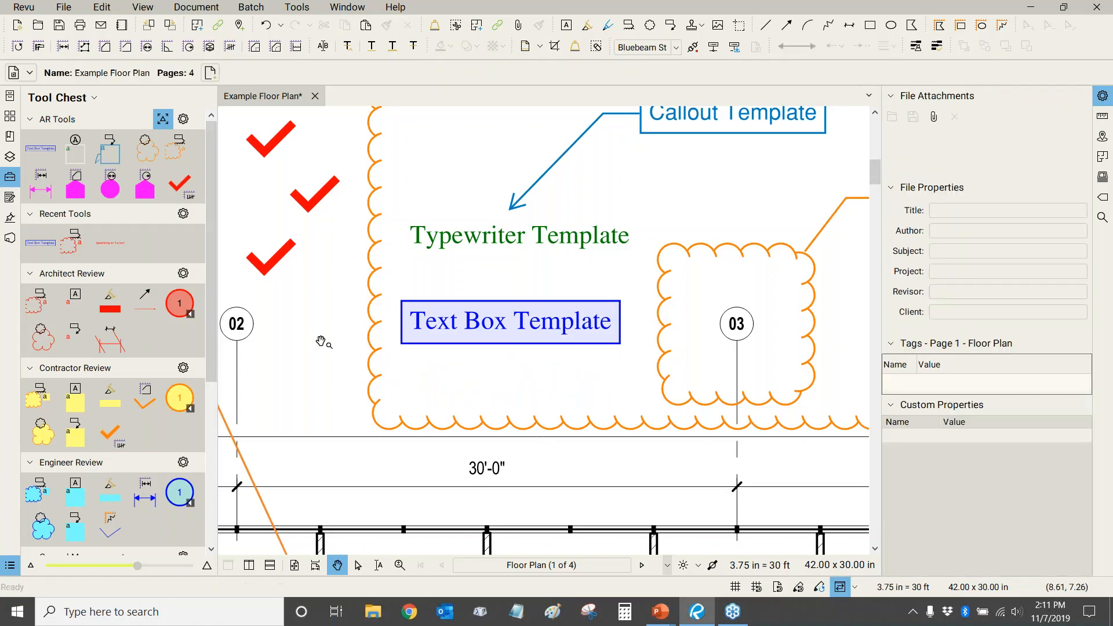
Switch the AR Tools text box tool to reuse only its properties and place a markup reading "text box" beside the magenta square
{"action": "scroll", "coordinate": [318, 341], "scroll_direction": "down", "scroll_amount": 3}
{"action": "scroll", "coordinate": [291, 231], "scroll_direction": "down", "scroll_amount": 2}
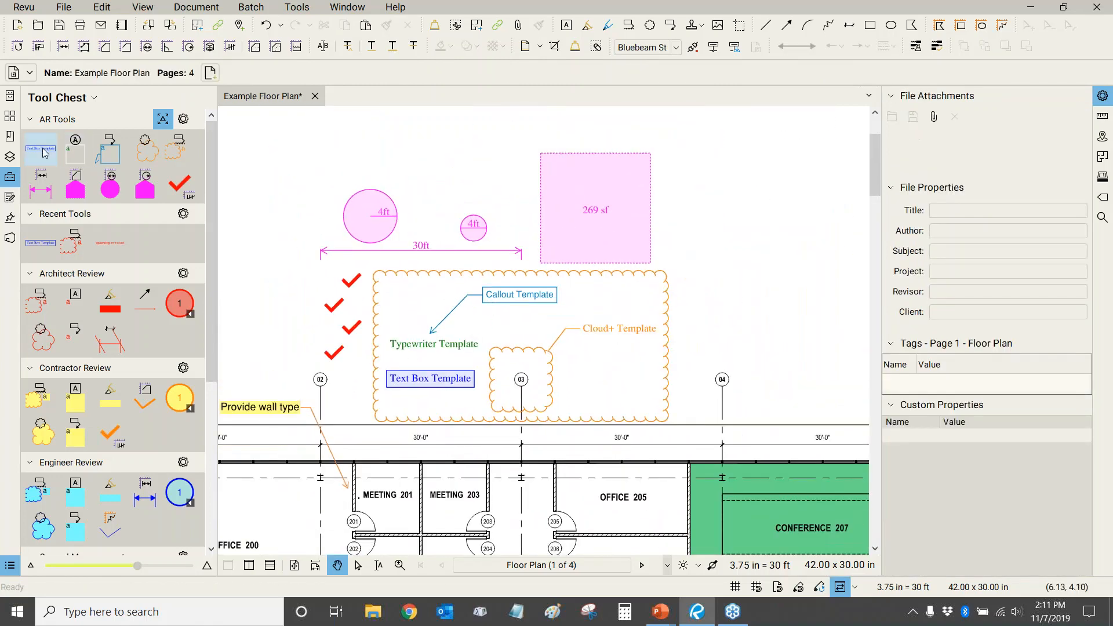
{"action": "left_click", "coordinate": [44, 151]}
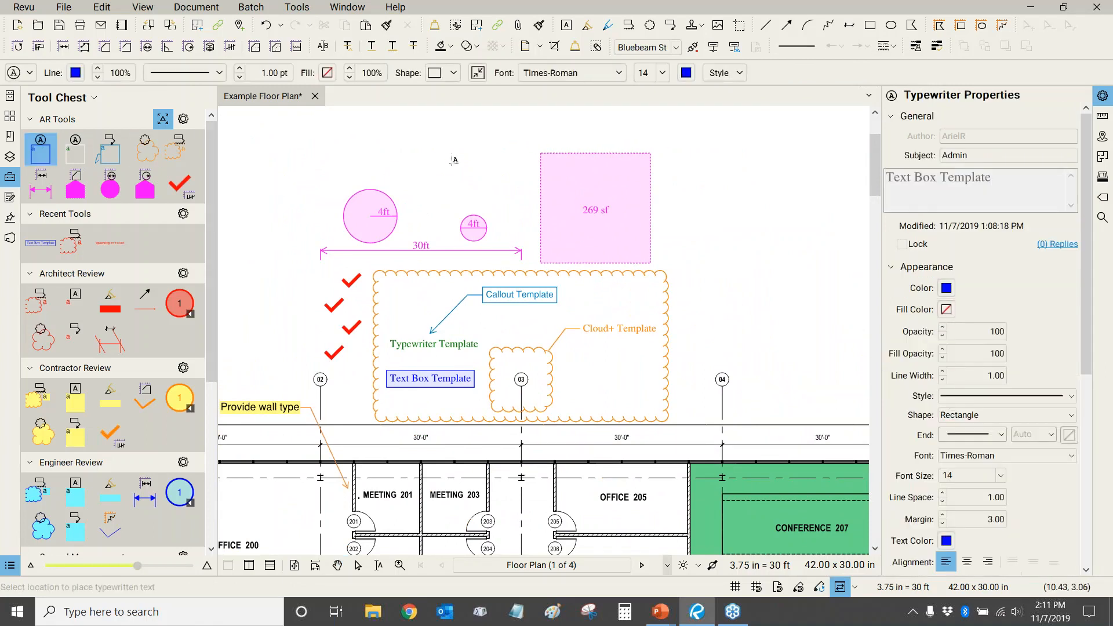
{"action": "left_click_drag", "start_coordinate": [445, 183], "coordinate": [335, 197]}
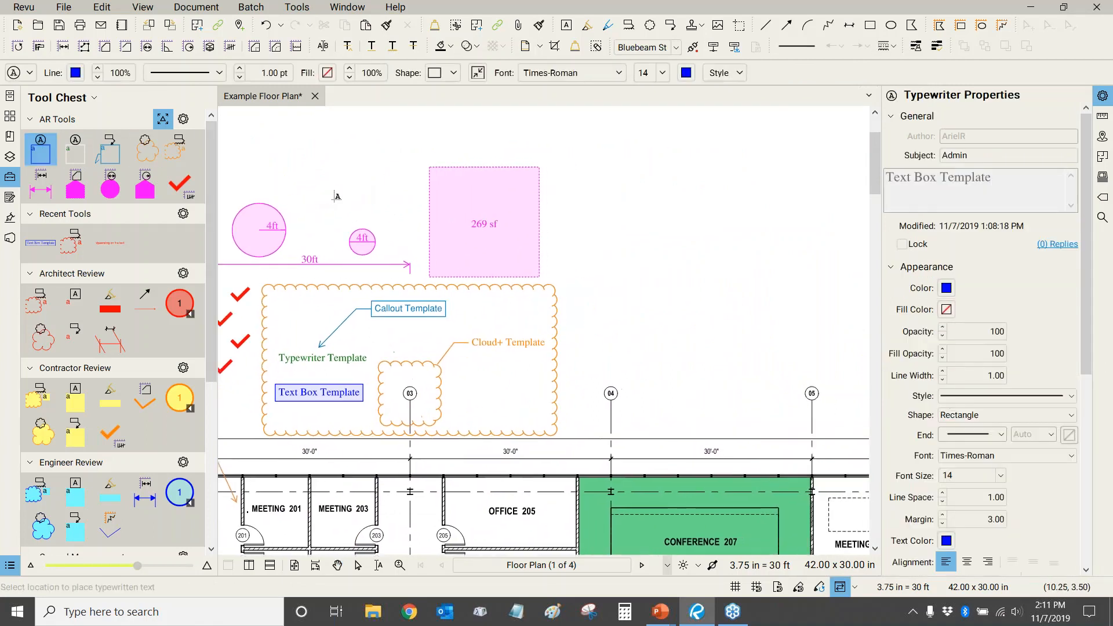
{"action": "left_click", "coordinate": [619, 204]}
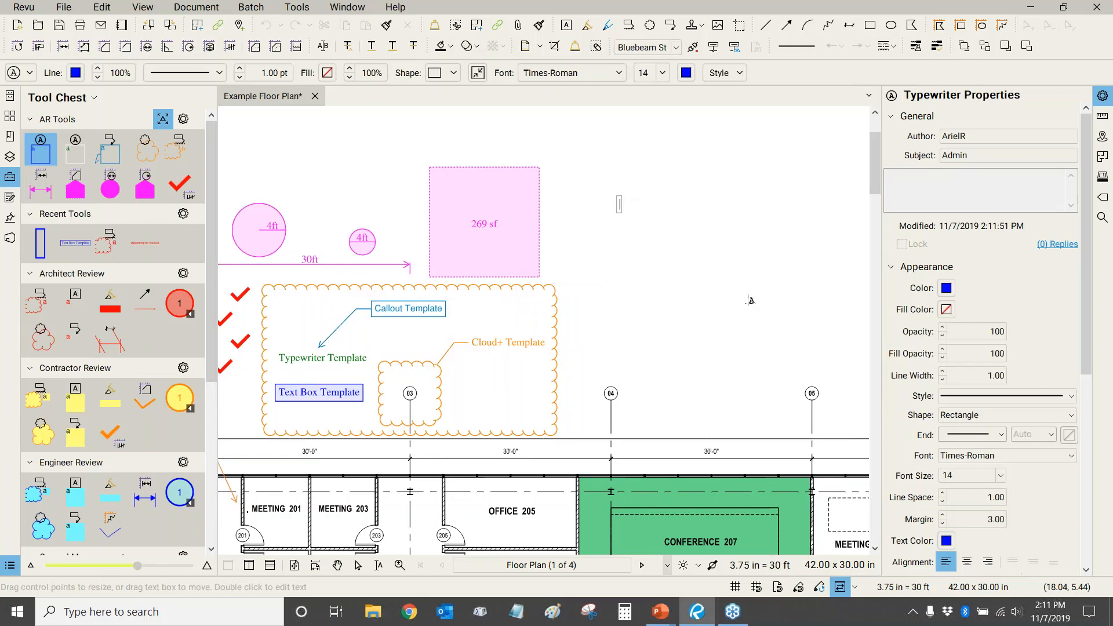
{"action": "type", "text": "text box"}
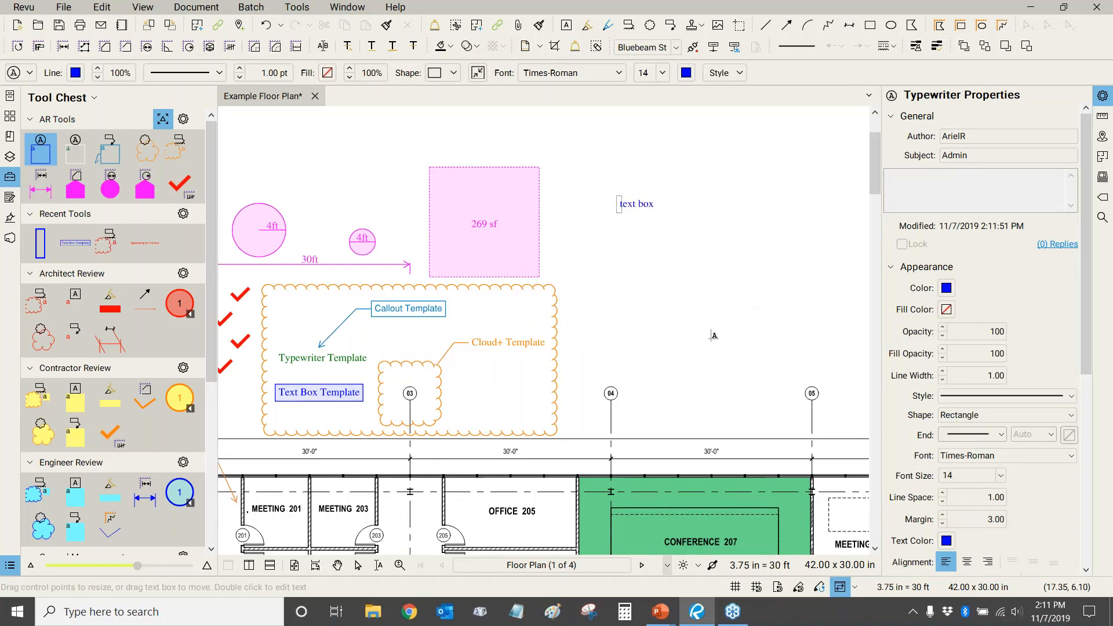
{"action": "key", "text": "Escape"}
Delete the "text box" markup beside the magenta area square
{"action": "scroll", "coordinate": [634, 210], "scroll_direction": "up", "scroll_amount": 1}
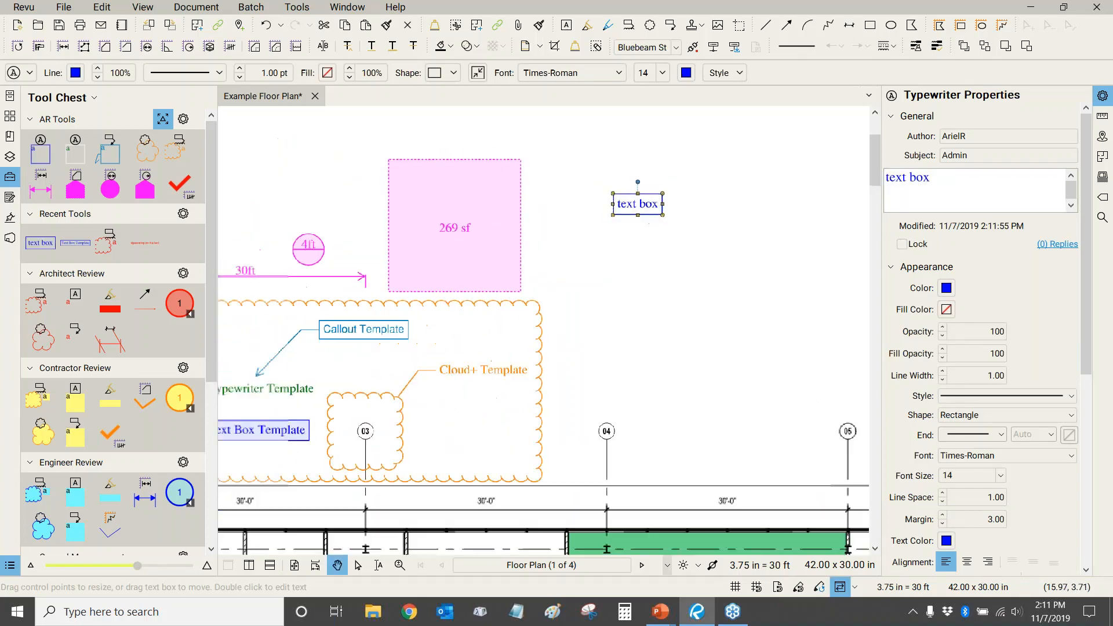
{"action": "left_click_drag", "start_coordinate": [316, 391], "coordinate": [360, 382]}
{"action": "scroll", "coordinate": [360, 382], "scroll_direction": "down", "scroll_amount": 1}
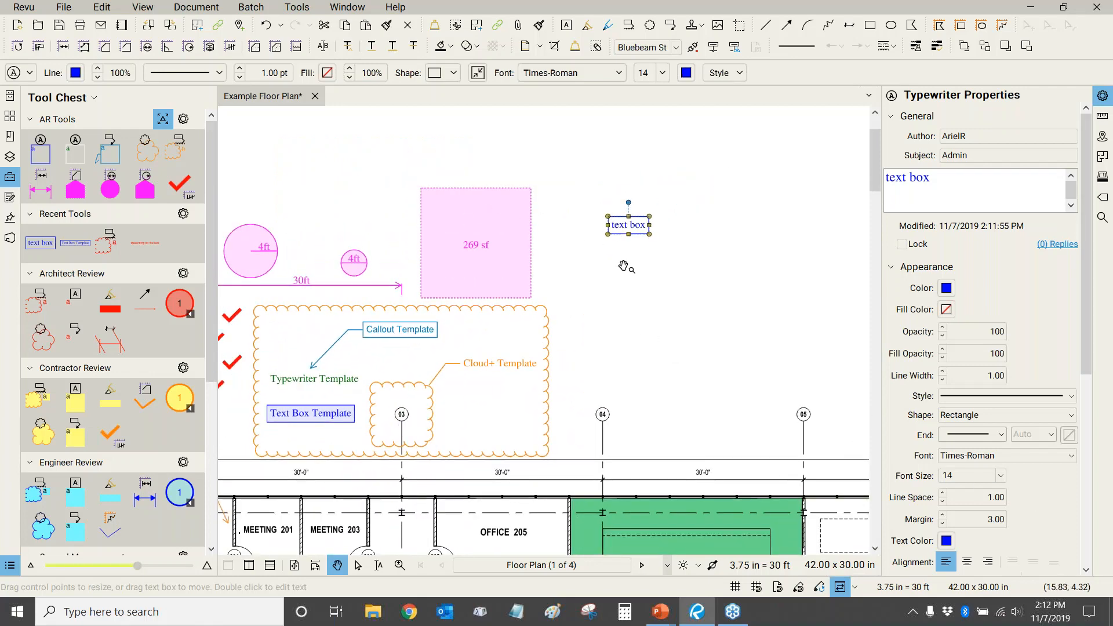
{"action": "left_click", "coordinate": [651, 248]}
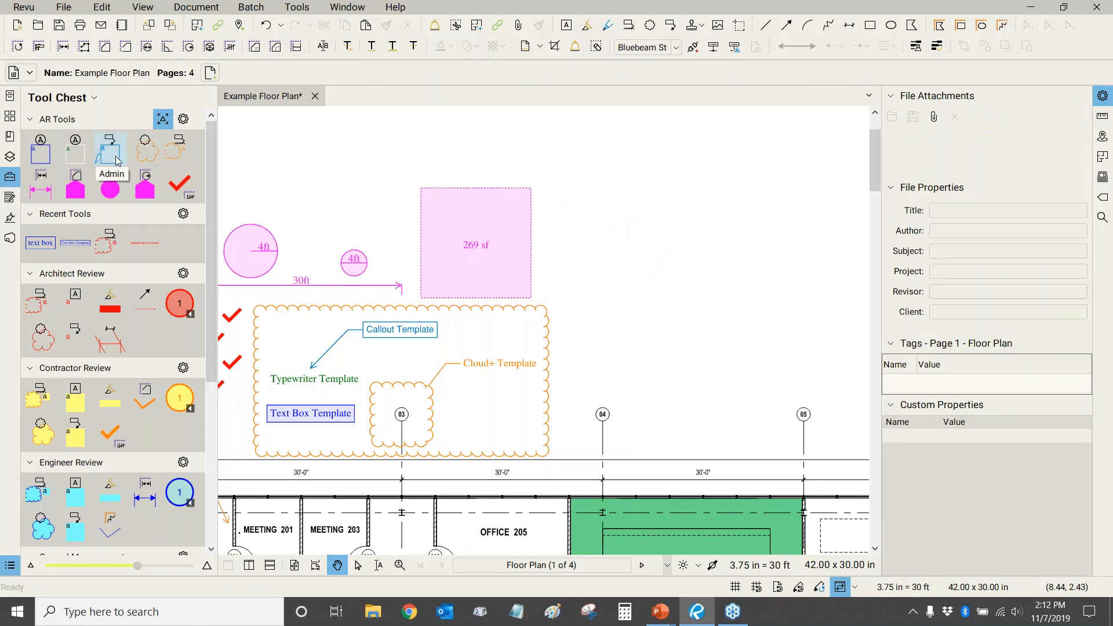
Try the AR Tools length measurement as an exact copy and in properties mode, leaving without placing a measurement
{"action": "left_click_drag", "start_coordinate": [360, 209], "coordinate": [650, 209]}
{"action": "scroll", "coordinate": [661, 214], "scroll_direction": "down", "scroll_amount": 1}
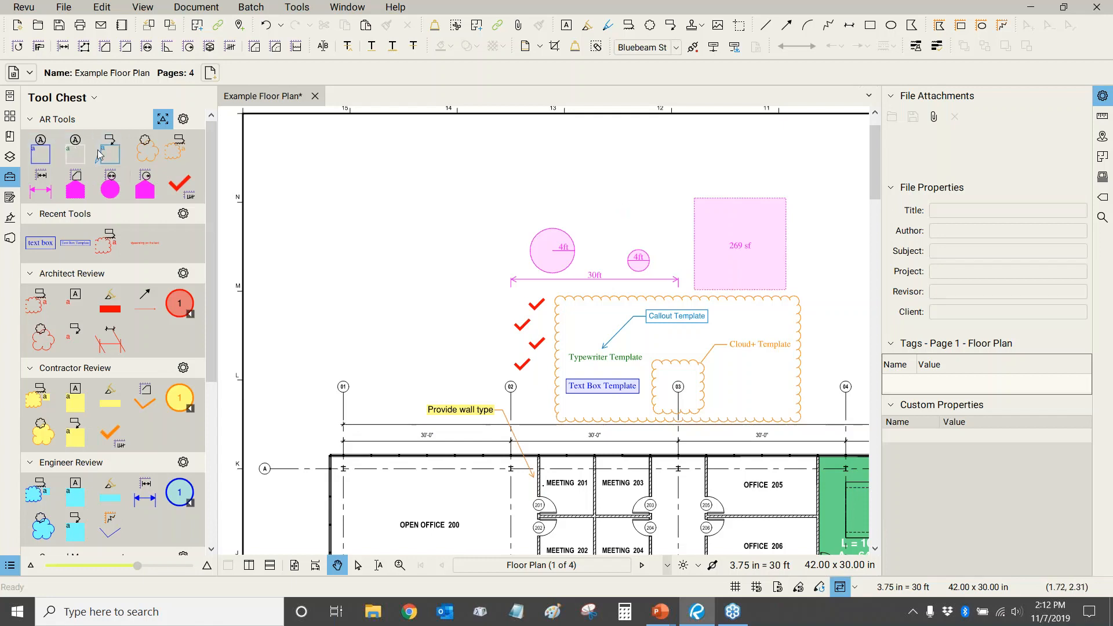
{"action": "left_click", "coordinate": [41, 183]}
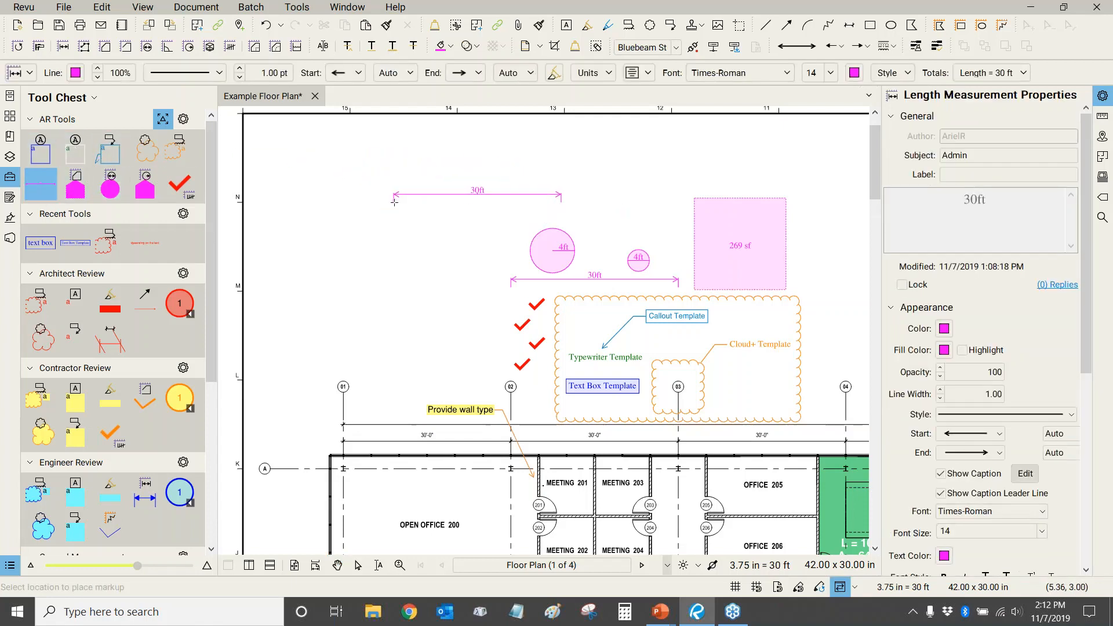
{"action": "left_click_drag", "start_coordinate": [396, 203], "coordinate": [245, 212]}
{"action": "double_click", "coordinate": [44, 183]}
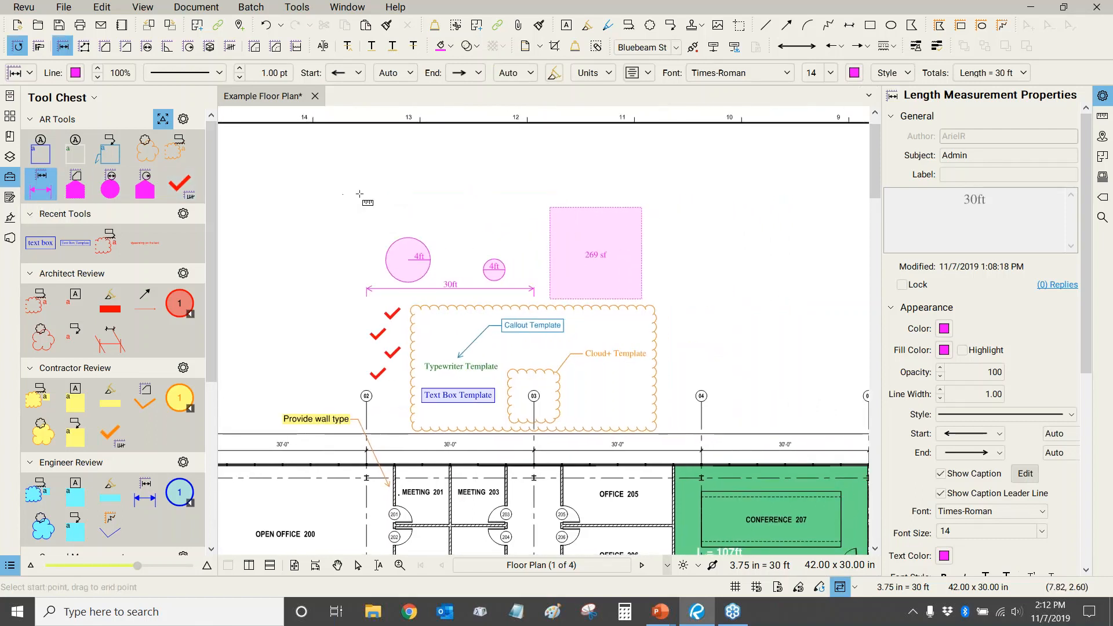
{"action": "key", "text": "Escape"}
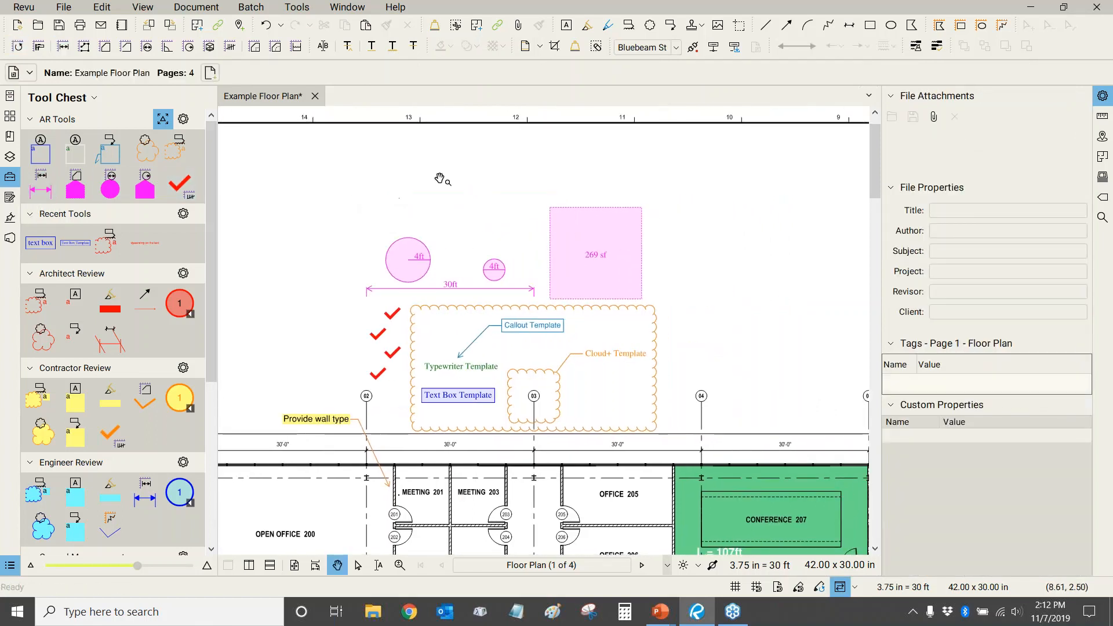
Show the Measurements tools and compare the Preset and Custom page scale options, leaving the scale on Custom
{"action": "left_click", "coordinate": [1103, 118]}
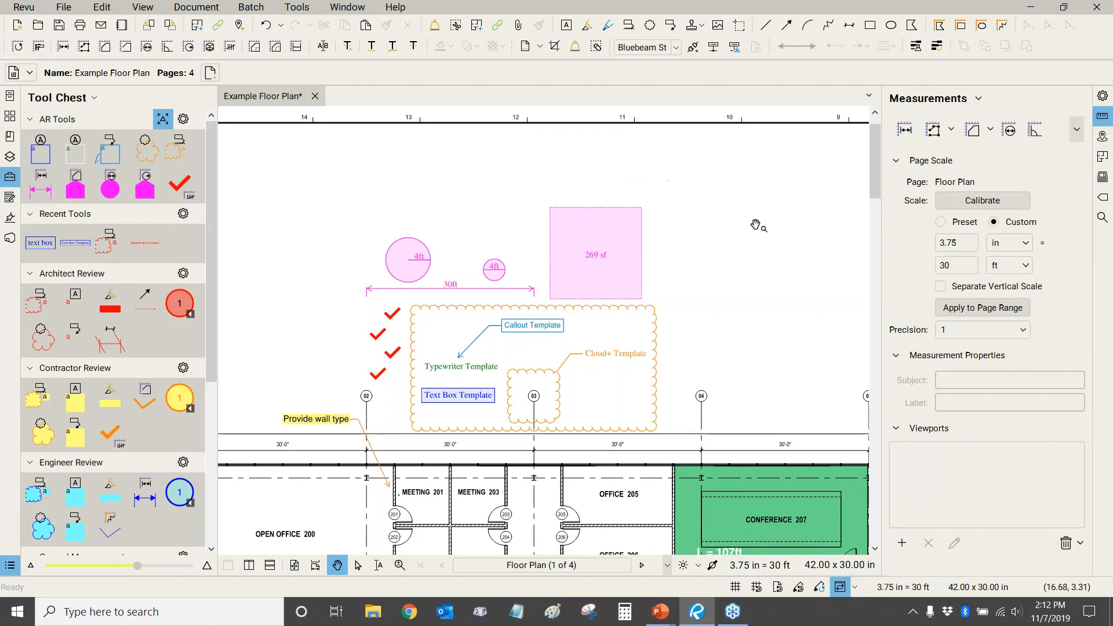
{"action": "left_click_drag", "start_coordinate": [664, 209], "coordinate": [554, 165]}
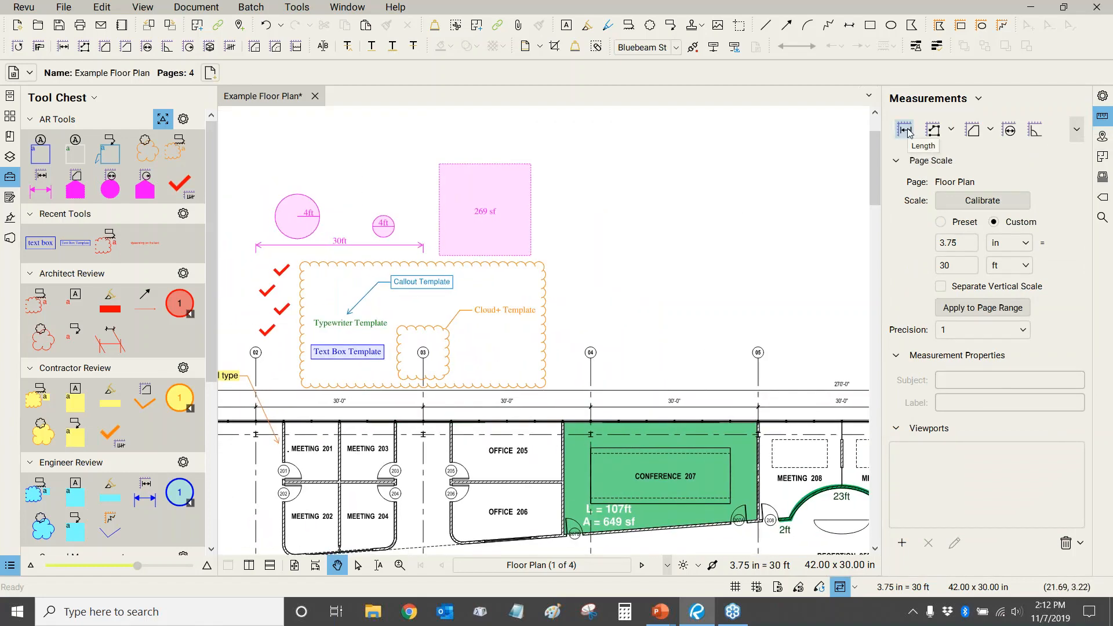
{"action": "left_click", "coordinate": [948, 224]}
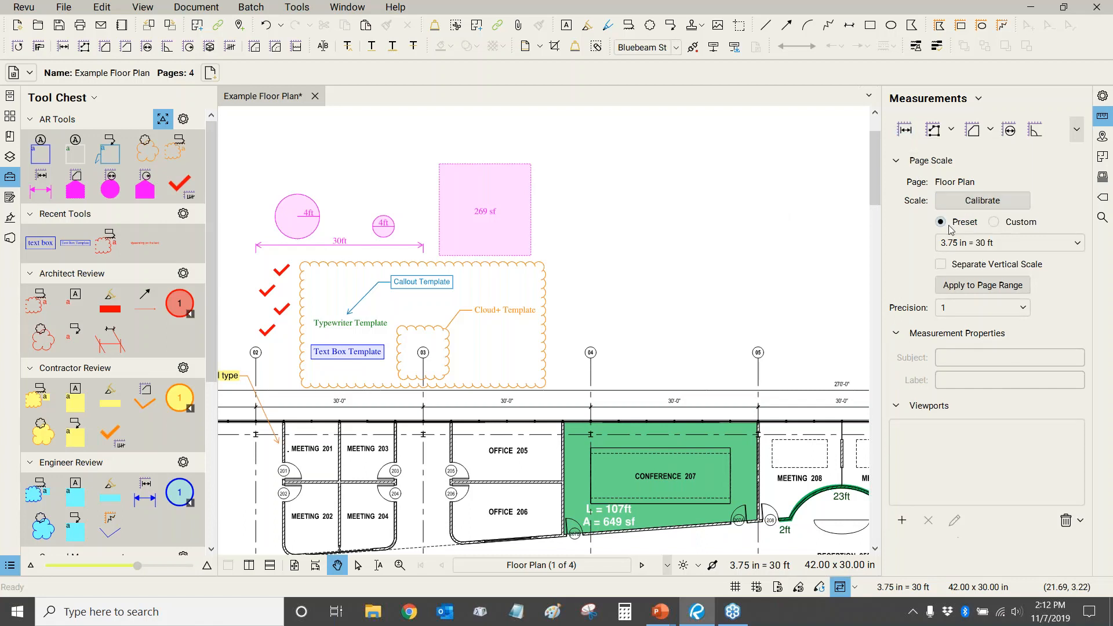
{"action": "left_click", "coordinate": [1017, 225]}
Place a length measurement between grid lines 04 and 05, snapping to the tick marks of the 30'-0" dimension
{"action": "left_click", "coordinate": [907, 133]}
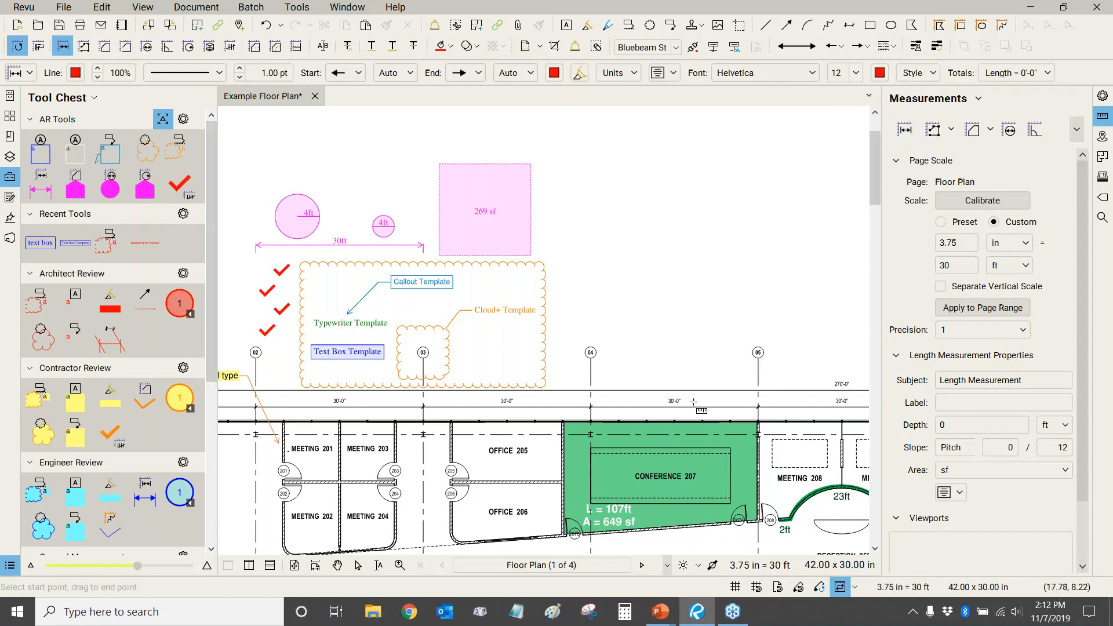
{"action": "scroll", "coordinate": [693, 401], "scroll_direction": "up", "scroll_amount": 10}
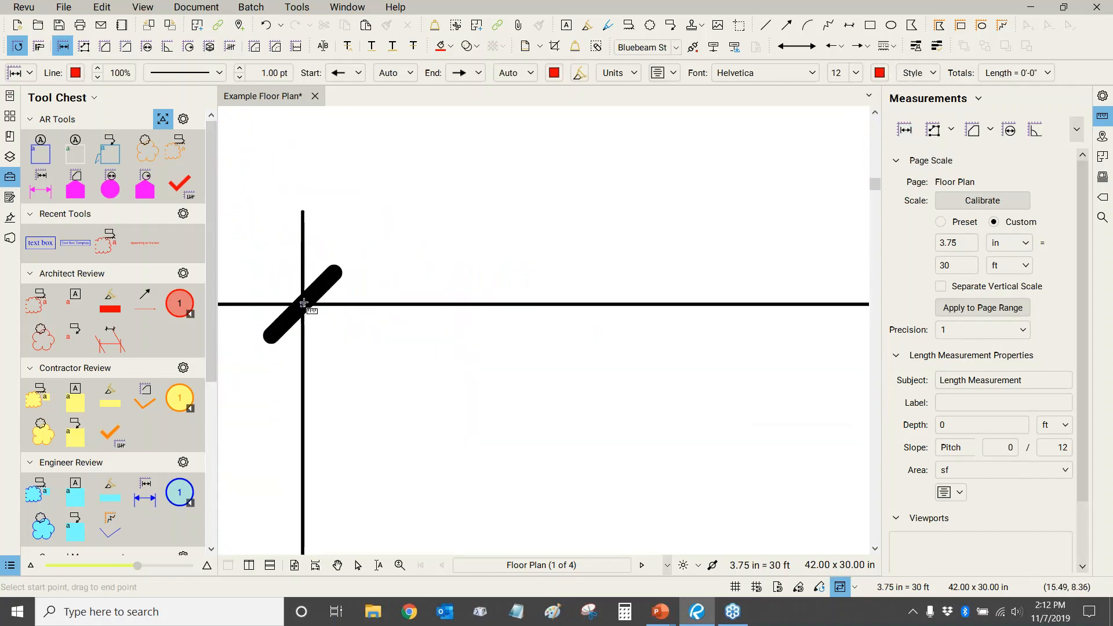
{"action": "left_click", "coordinate": [303, 303]}
{"action": "scroll", "coordinate": [303, 303], "scroll_direction": "down", "scroll_amount": 10}
{"action": "scroll", "coordinate": [549, 310], "scroll_direction": "up", "scroll_amount": 6}
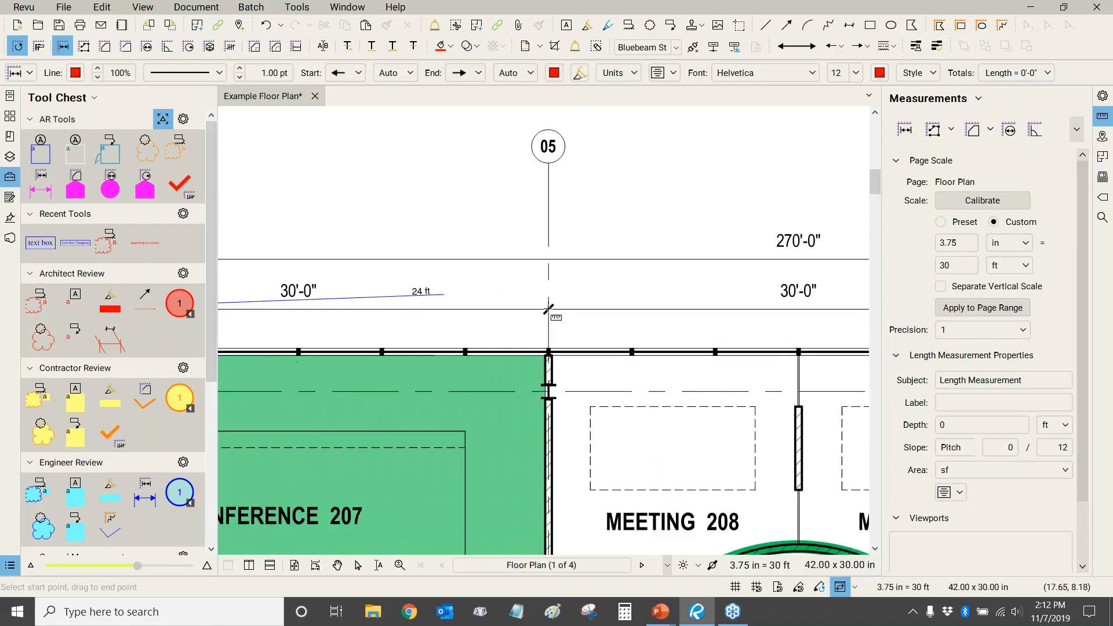
{"action": "scroll", "coordinate": [548, 310], "scroll_direction": "up", "scroll_amount": 5}
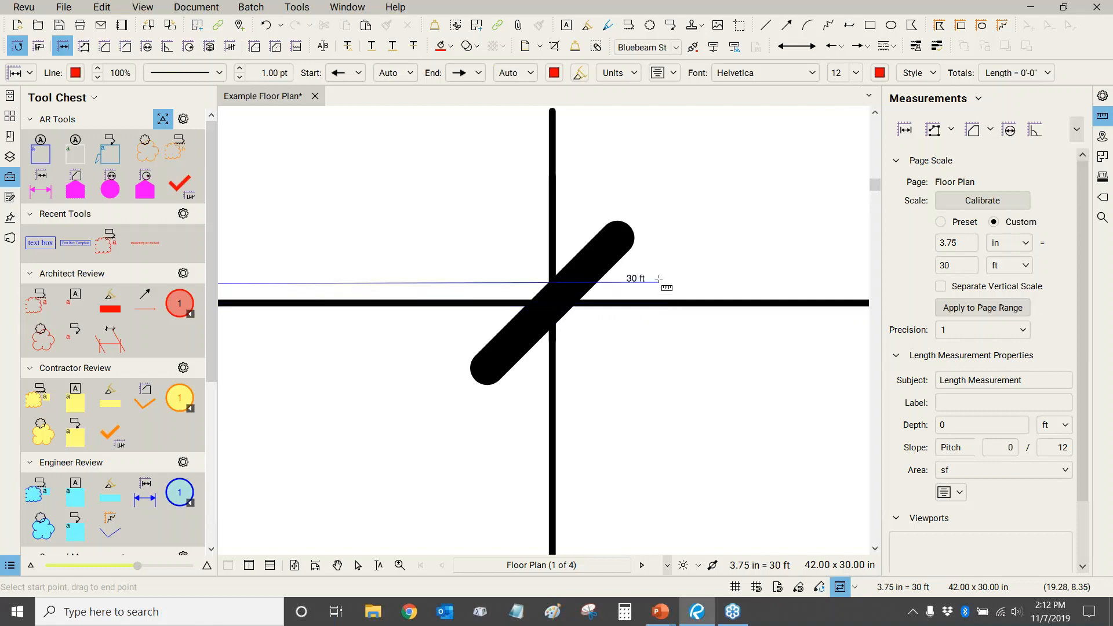
{"action": "left_click", "coordinate": [550, 304]}
{"action": "scroll", "coordinate": [574, 347], "scroll_direction": "down", "scroll_amount": 3}
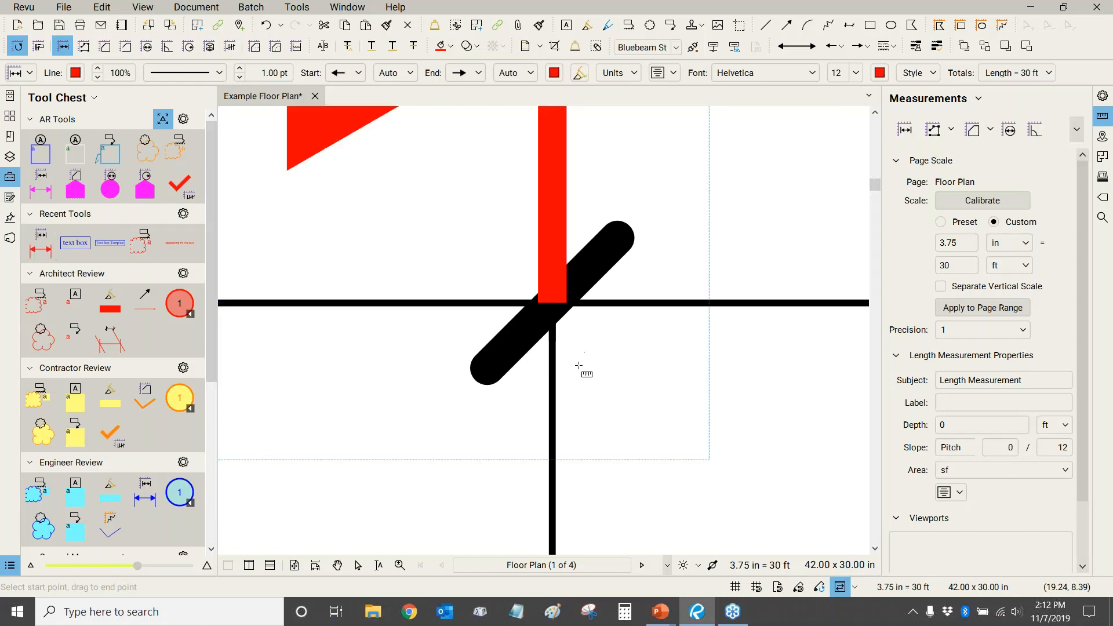
{"action": "scroll", "coordinate": [578, 365], "scroll_direction": "down", "scroll_amount": 5}
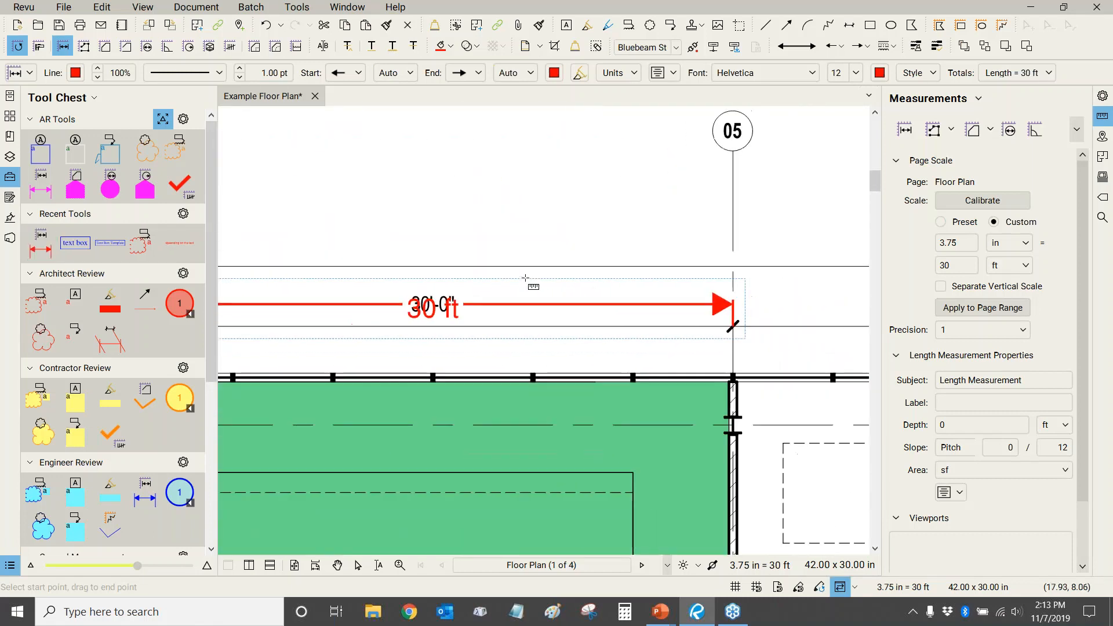
{"action": "left_click_drag", "start_coordinate": [591, 240], "coordinate": [606, 261]}
{"action": "key", "text": "Escape"}
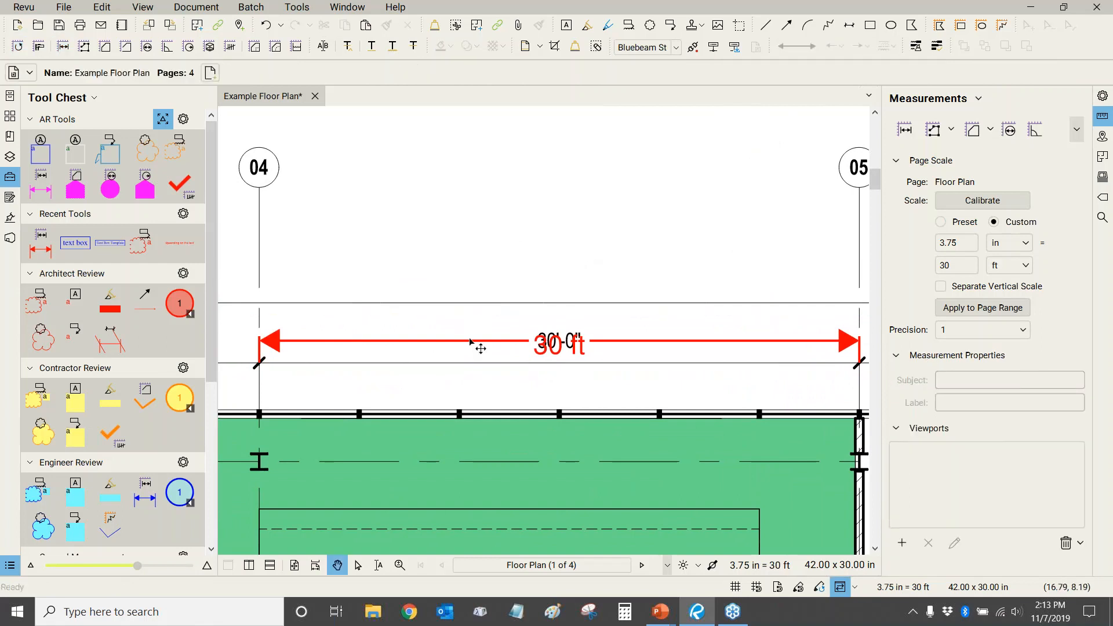
Move the red length measurement up clear of the printed dimension, between grid bubbles 04 and 05
{"action": "left_click", "coordinate": [471, 342]}
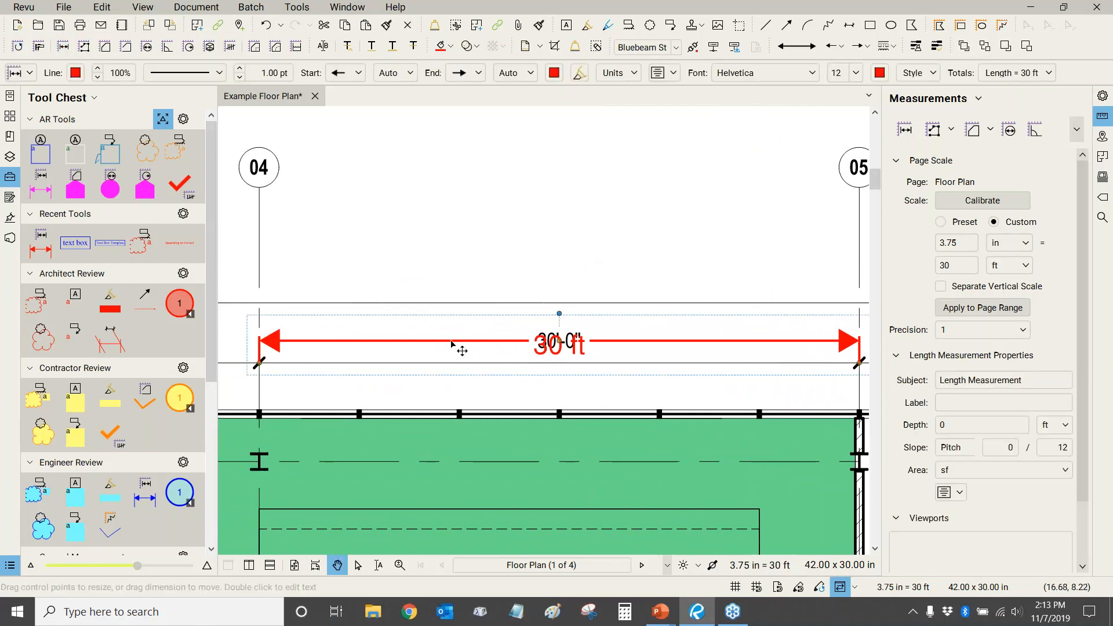
{"action": "left_click_drag", "start_coordinate": [447, 343], "coordinate": [489, 252]}
{"action": "scroll", "coordinate": [543, 194], "scroll_direction": "down", "scroll_amount": 3}
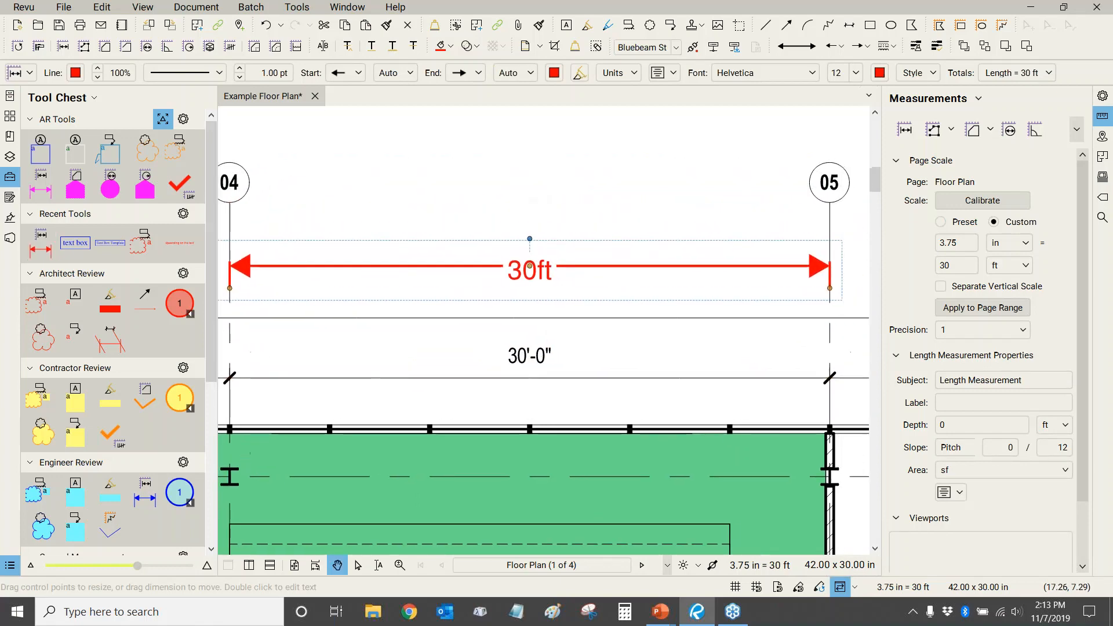
{"action": "left_click_drag", "start_coordinate": [548, 216], "coordinate": [533, 224]}
Show the markup properties of the red length measurement between grid lines 04 and 05
{"action": "left_click", "coordinate": [555, 277]}
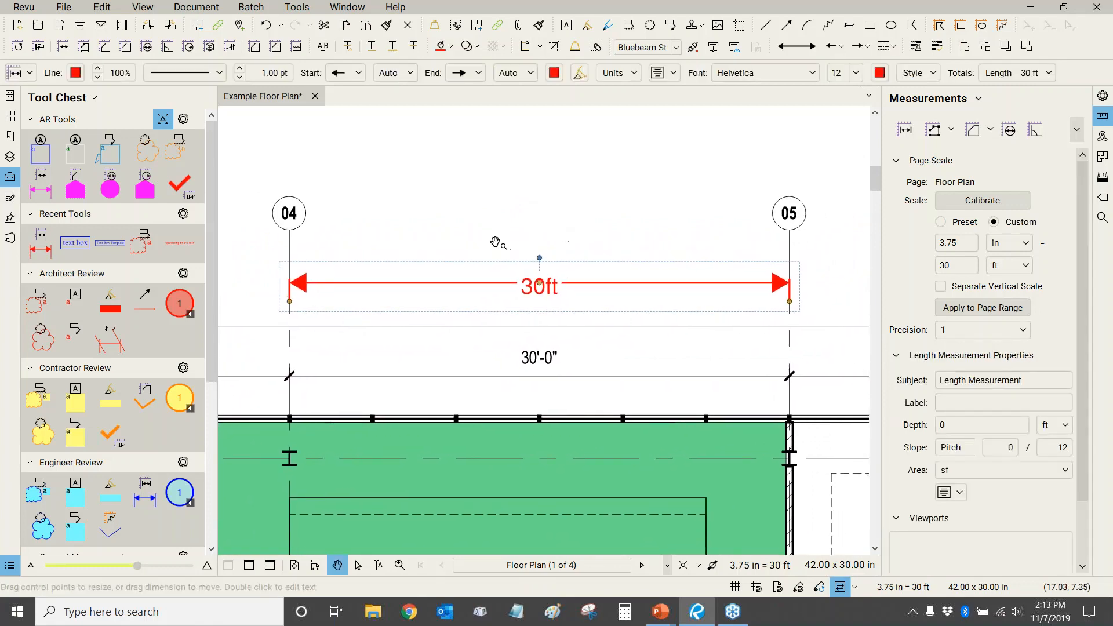
{"action": "scroll", "coordinate": [496, 241], "scroll_direction": "up", "scroll_amount": 1}
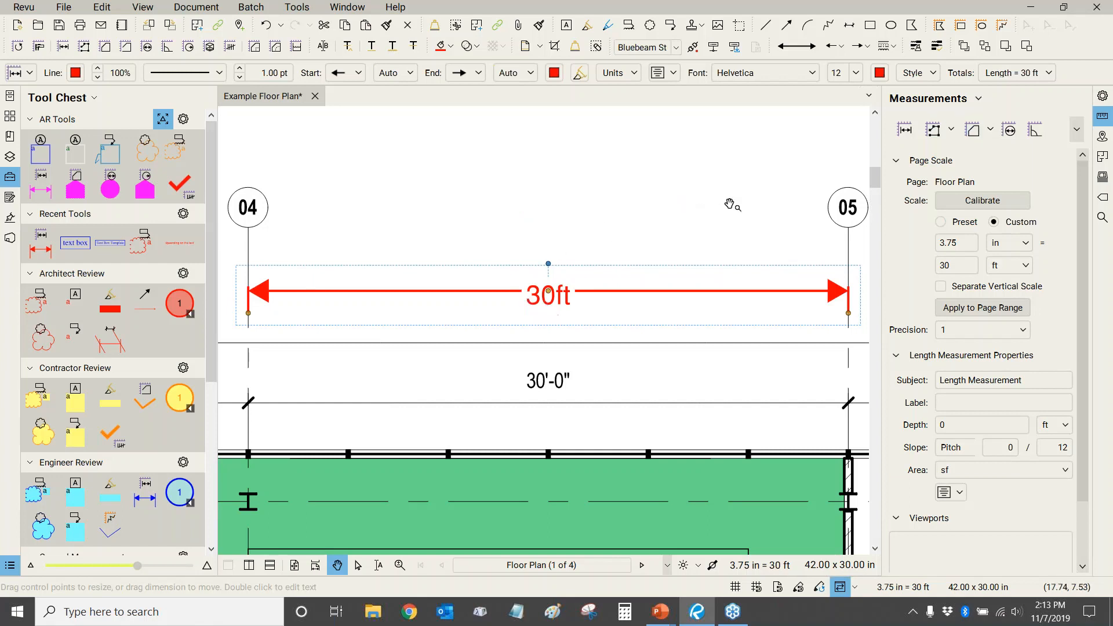
{"action": "left_click", "coordinate": [1103, 95]}
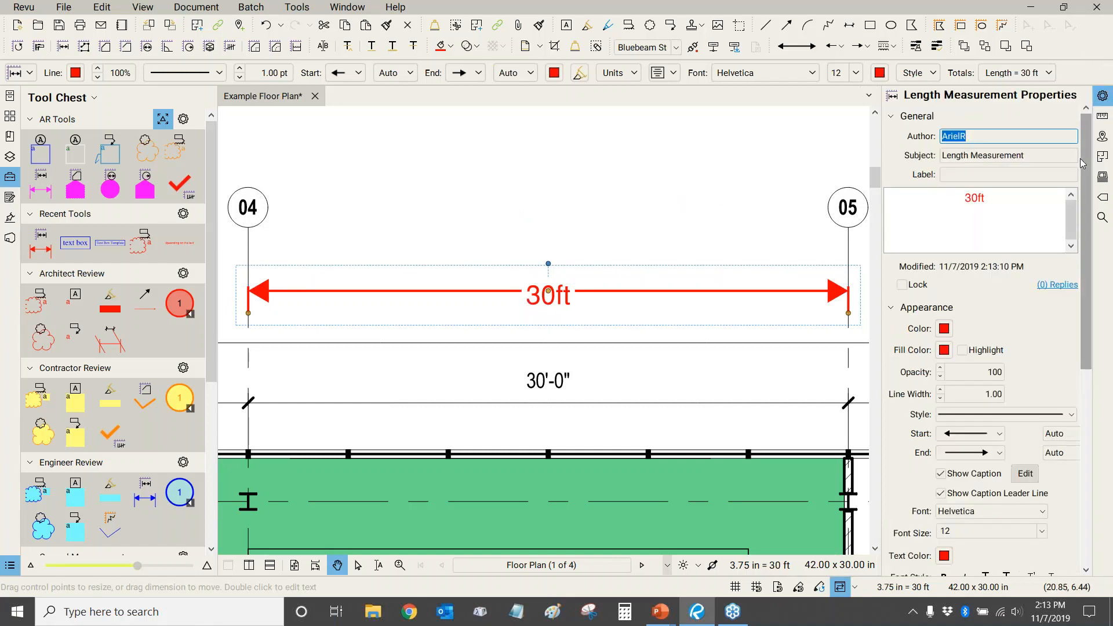
Set both the start and end line endings of the red length measurement to open arrowheads
{"action": "left_click", "coordinate": [974, 434]}
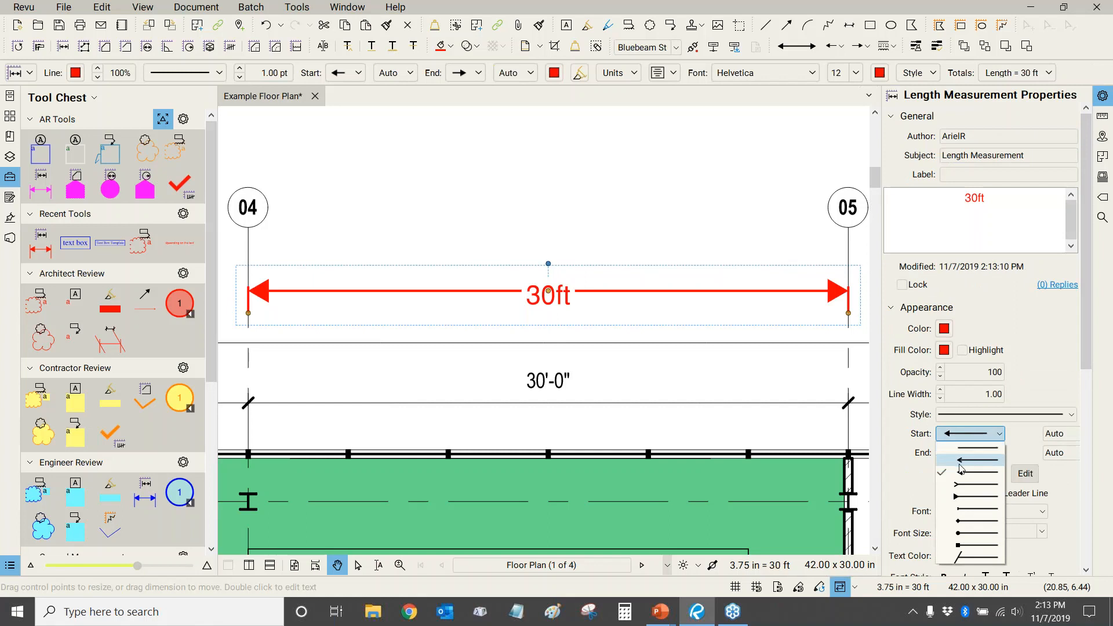
{"action": "left_click", "coordinate": [960, 462]}
{"action": "left_click", "coordinate": [971, 452]}
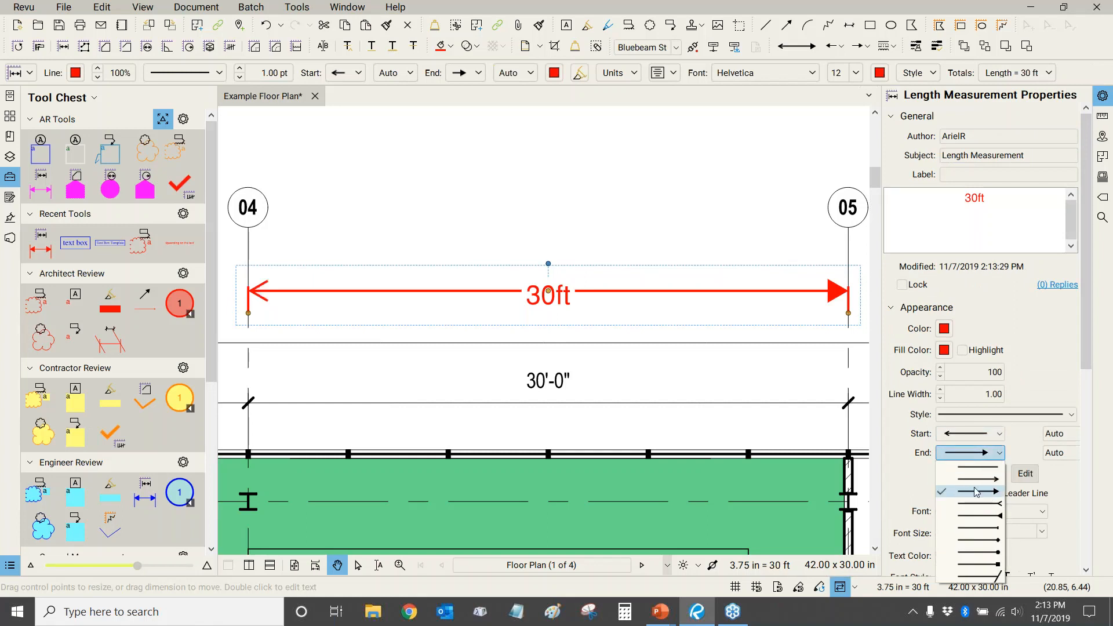
{"action": "left_click", "coordinate": [977, 478]}
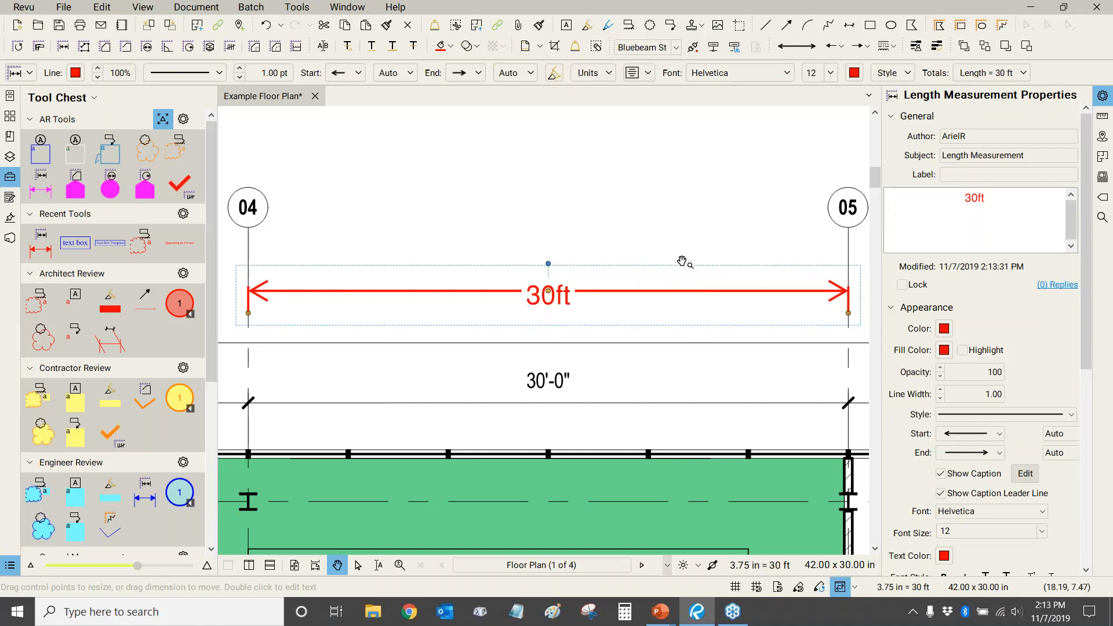
{"action": "left_click", "coordinate": [649, 228]}
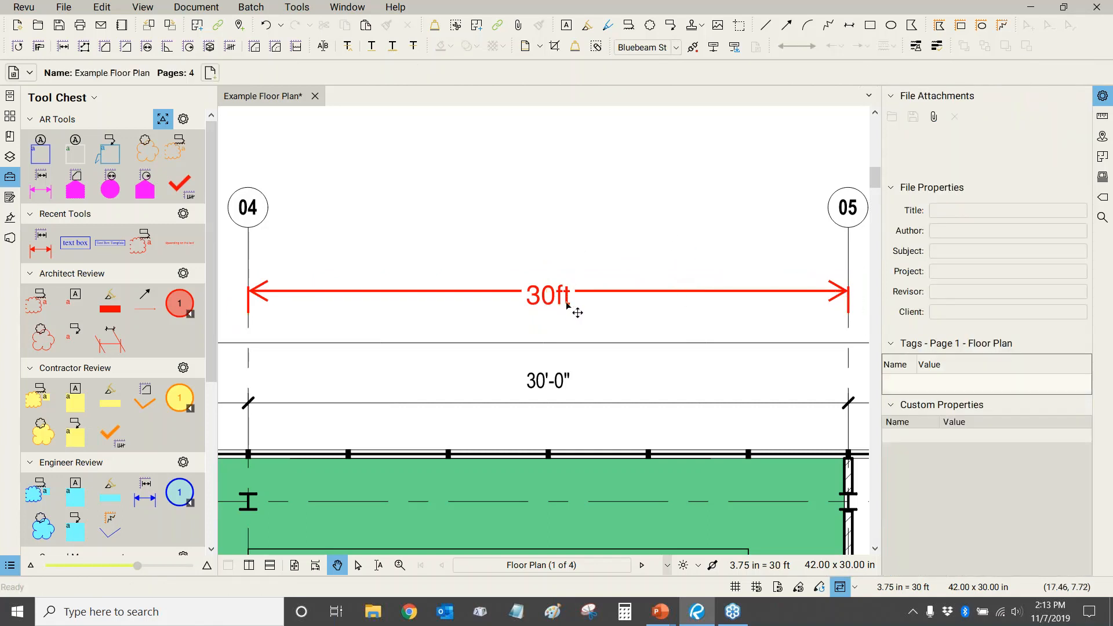
Move the caption of the red length measurement above its dimension line
{"action": "left_click", "coordinate": [566, 305]}
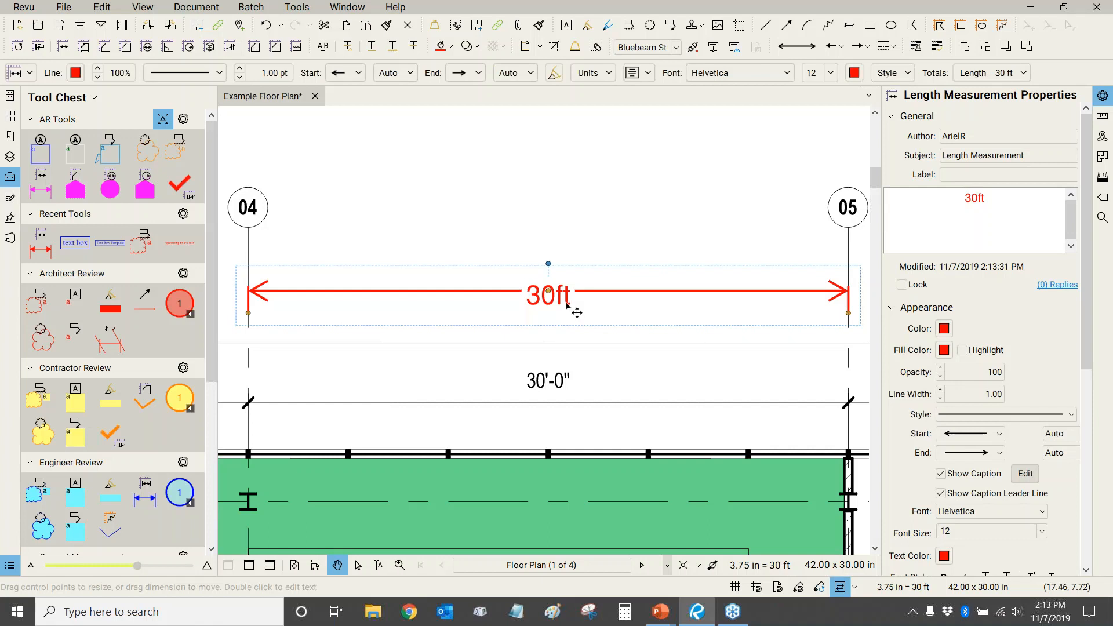
{"action": "left_click_drag", "start_coordinate": [566, 302], "coordinate": [566, 279]}
{"action": "scroll", "coordinate": [546, 298], "scroll_direction": "up", "scroll_amount": 3}
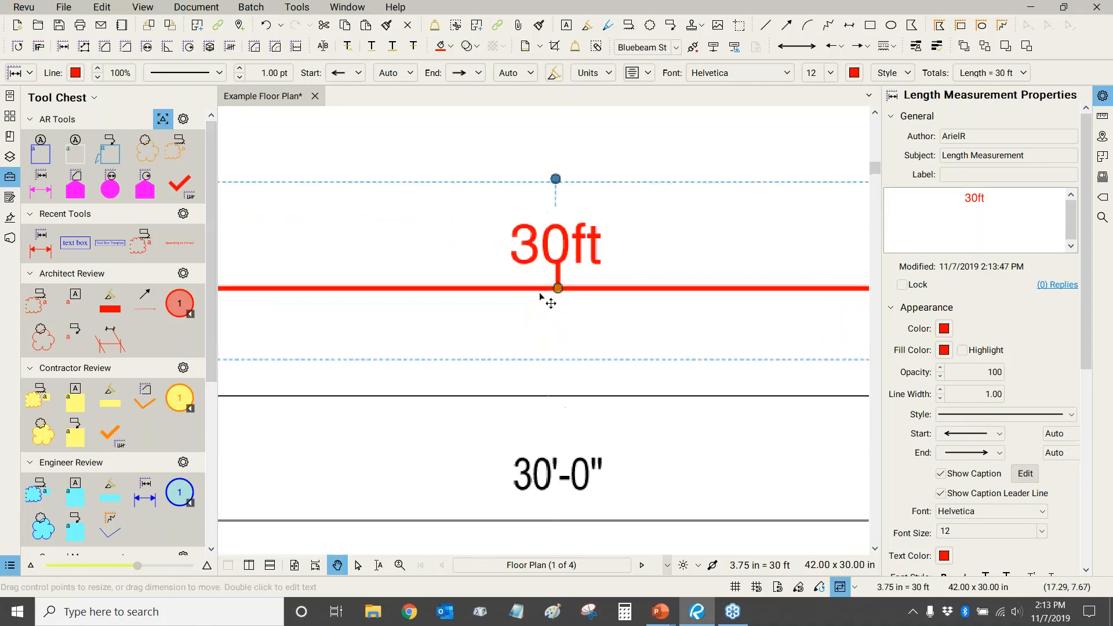
{"action": "scroll", "coordinate": [591, 284], "scroll_direction": "down", "scroll_amount": 3}
{"action": "left_click_drag", "start_coordinate": [630, 212], "coordinate": [597, 236]}
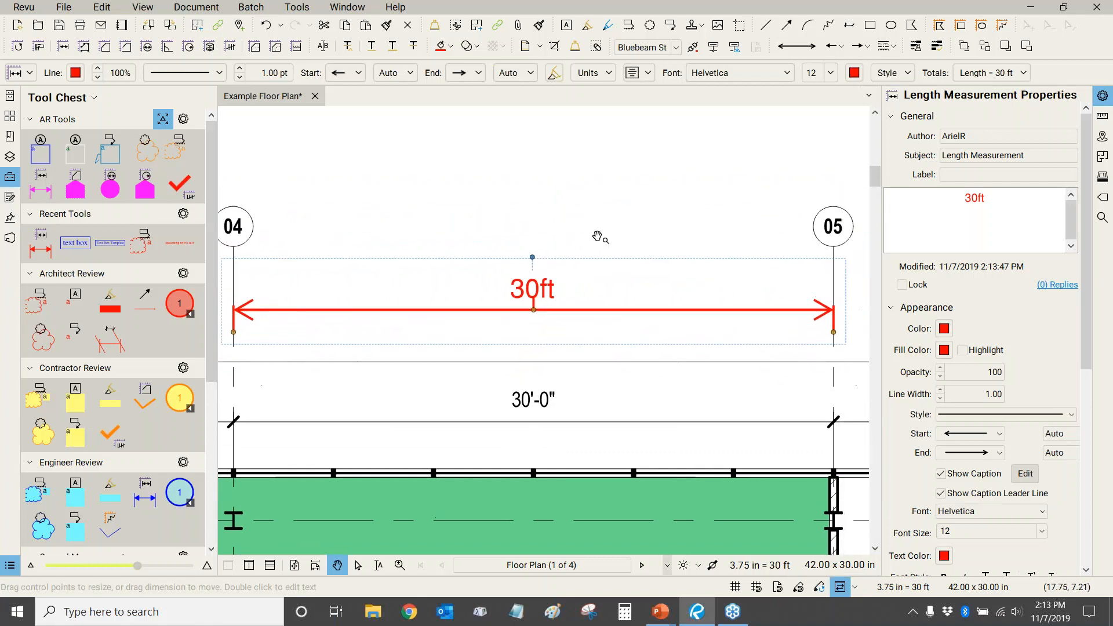
{"action": "scroll", "coordinate": [598, 217], "scroll_direction": "down", "scroll_amount": 2}
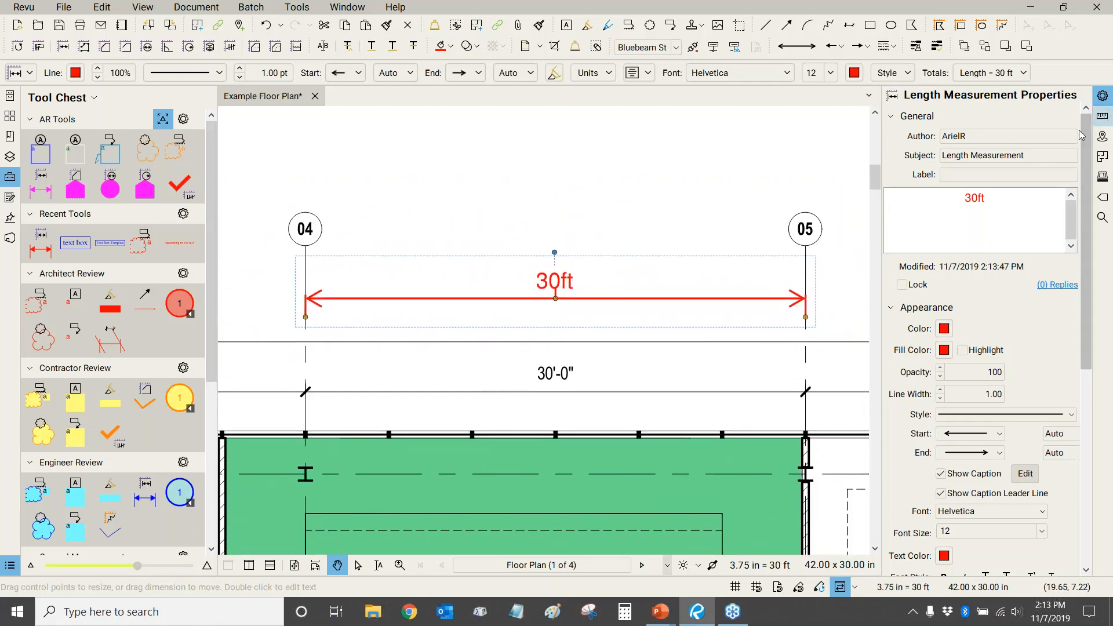
Turn off the caption leader line of the red length measurement and move its caption closer to the dimension line
{"action": "left_click", "coordinate": [1102, 97]}
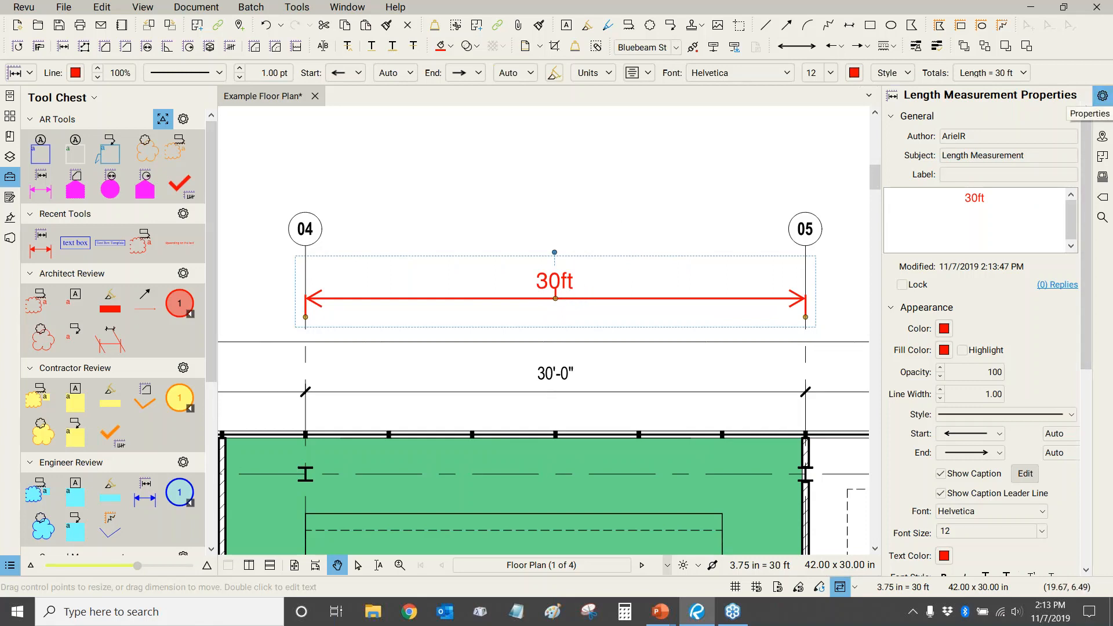
{"action": "left_click", "coordinate": [950, 497]}
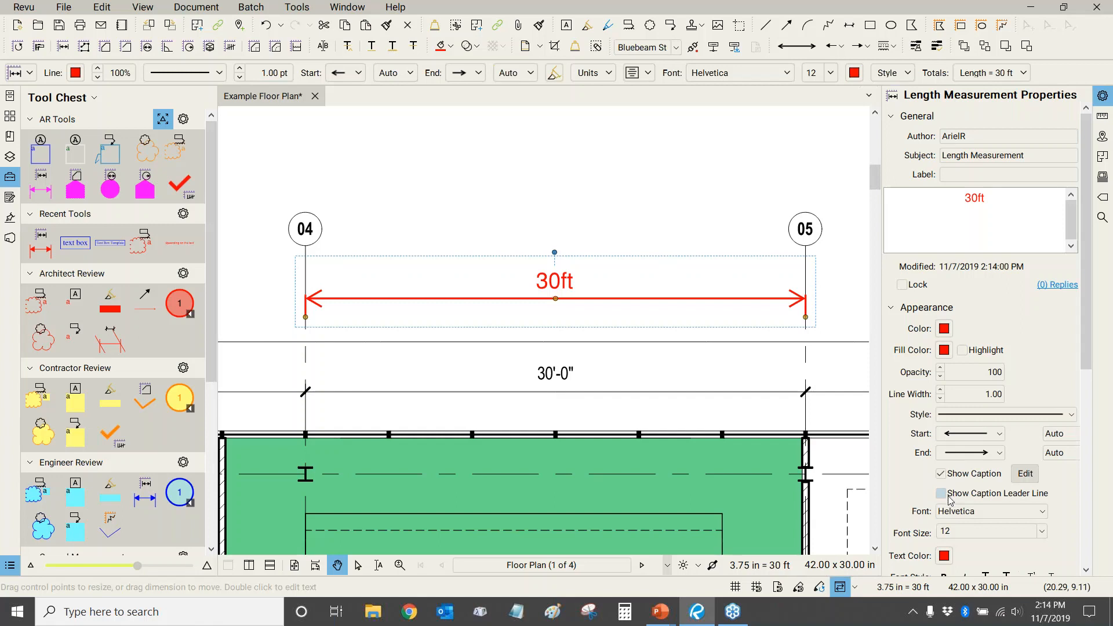
{"action": "scroll", "coordinate": [574, 284], "scroll_direction": "up", "scroll_amount": 3}
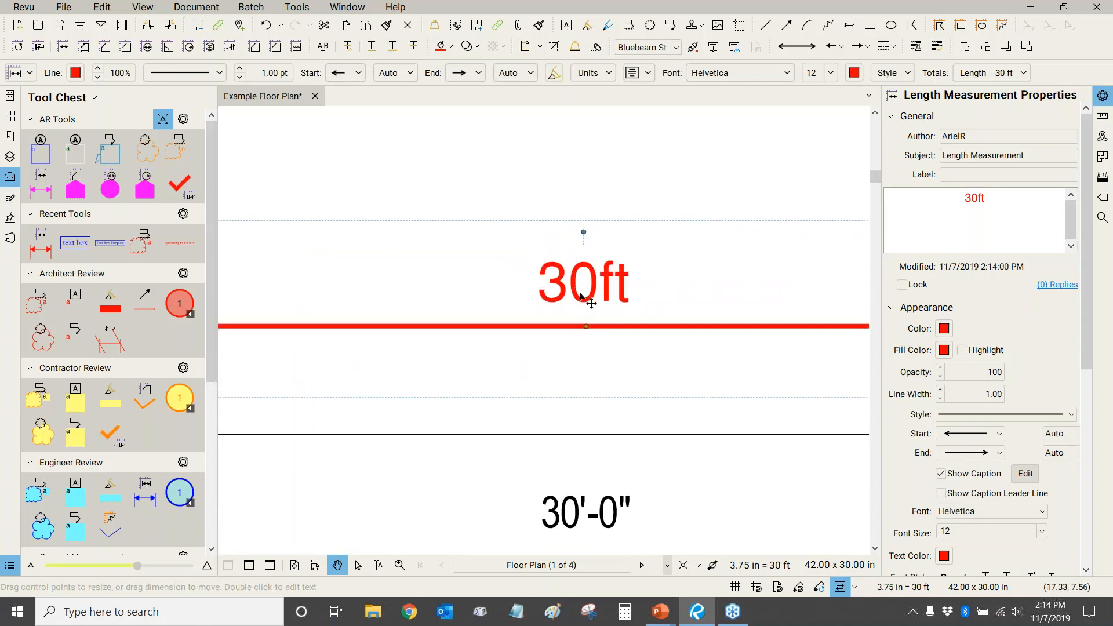
{"action": "left_click_drag", "start_coordinate": [605, 299], "coordinate": [605, 313]}
{"action": "scroll", "coordinate": [631, 211], "scroll_direction": "down", "scroll_amount": 1}
{"action": "scroll", "coordinate": [632, 211], "scroll_direction": "down", "scroll_amount": 2}
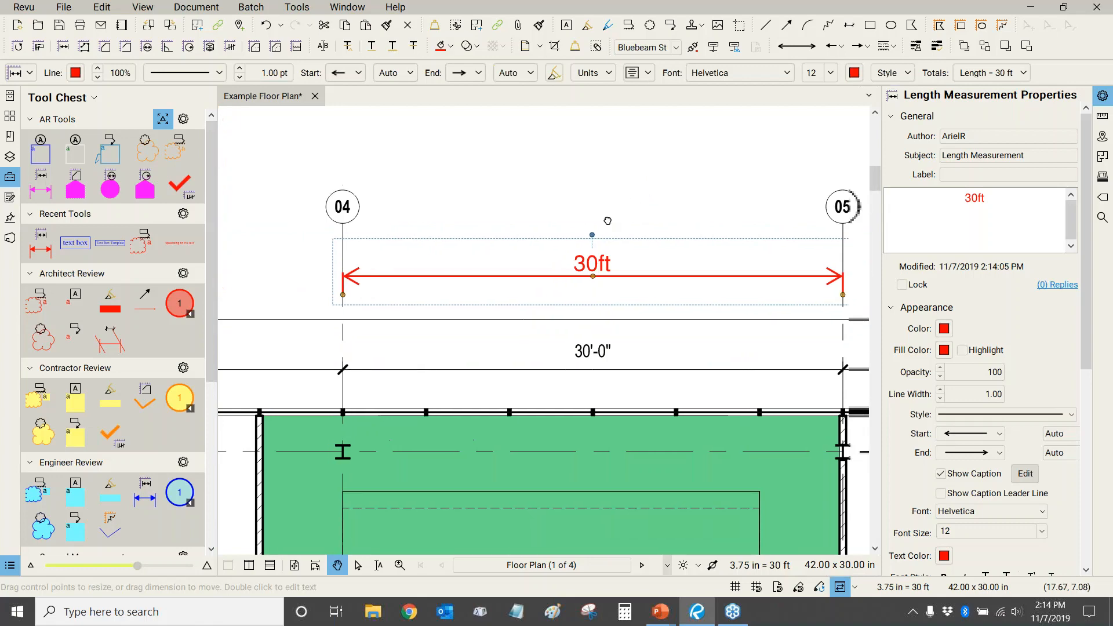
Compare the red length measurement with the magenta template measurement above grid lines 02 and 03
{"action": "left_click", "coordinate": [457, 208]}
{"action": "left_click_drag", "start_coordinate": [428, 219], "coordinate": [921, 266]}
{"action": "left_click_drag", "start_coordinate": [260, 173], "coordinate": [602, 322]}
{"action": "scroll", "coordinate": [601, 319], "scroll_direction": "down", "scroll_amount": 3}
{"action": "scroll", "coordinate": [590, 189], "scroll_direction": "up", "scroll_amount": 3}
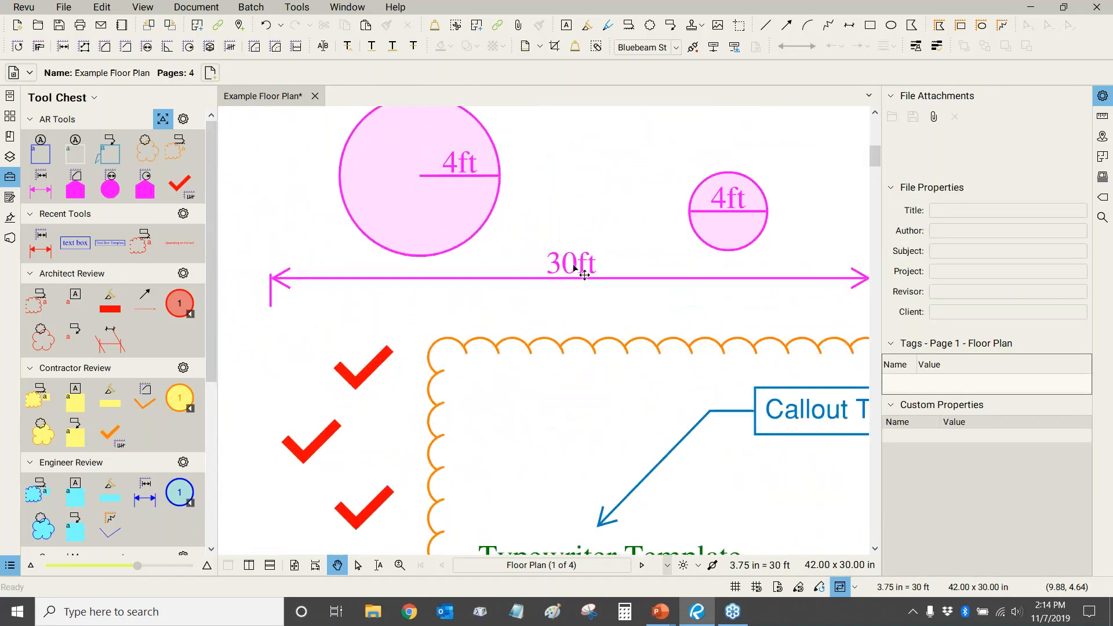
{"action": "scroll", "coordinate": [572, 277], "scroll_direction": "down", "scroll_amount": 3}
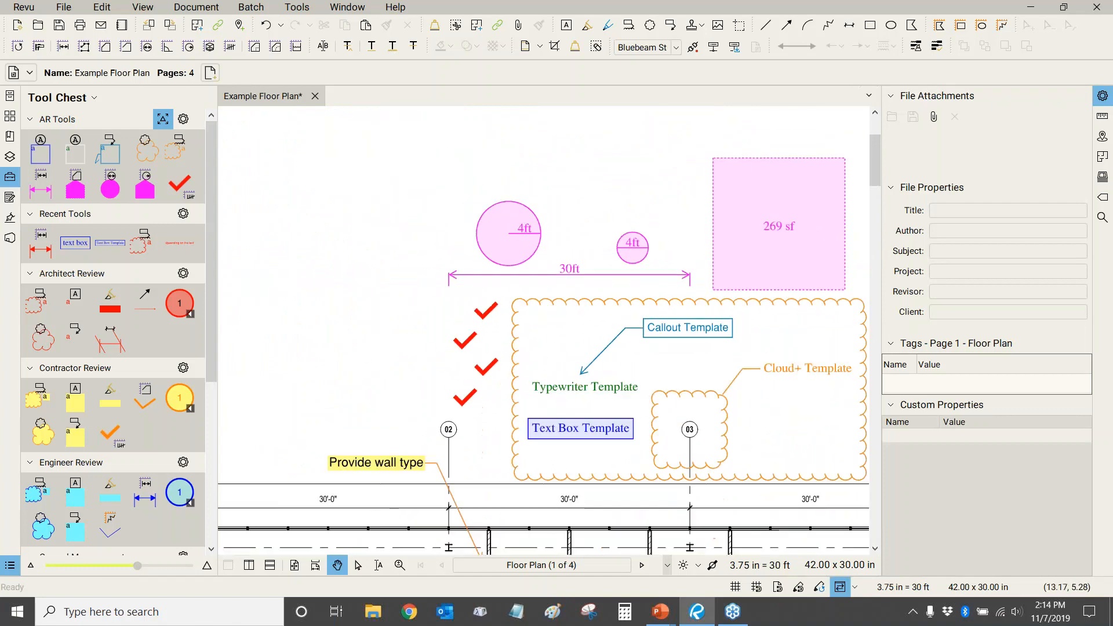
{"action": "scroll", "coordinate": [641, 286], "scroll_direction": "up", "scroll_amount": 6}
{"action": "scroll", "coordinate": [539, 260], "scroll_direction": "down", "scroll_amount": 2}
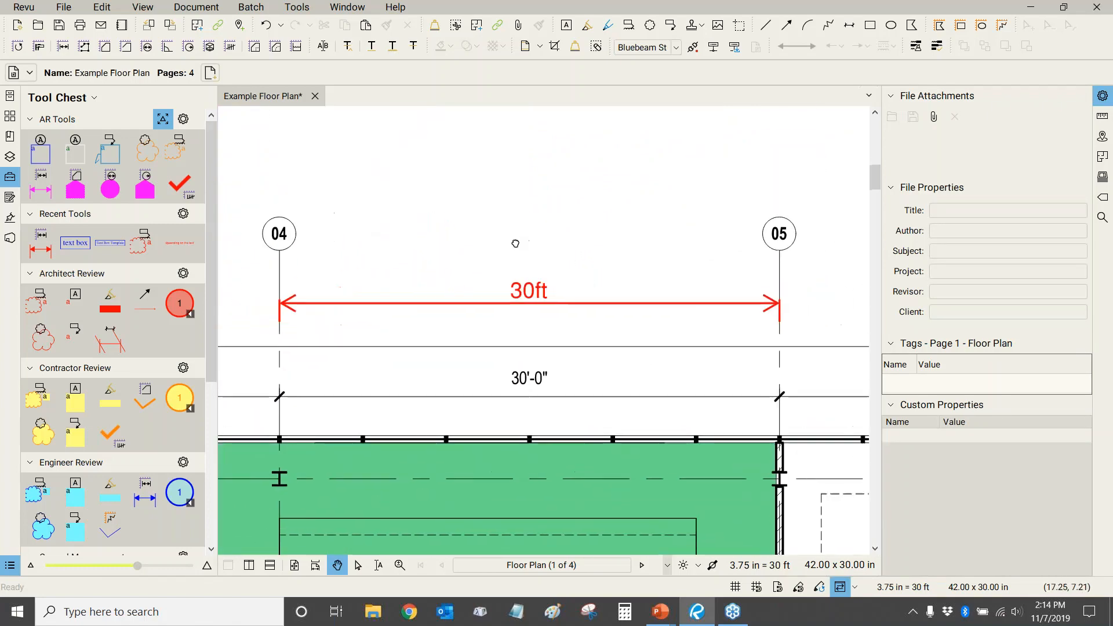
Delete the red length measurement between grid lines 04 and 05
{"action": "left_click", "coordinate": [499, 304]}
{"action": "left_click_drag", "start_coordinate": [515, 309], "coordinate": [547, 288]}
{"action": "left_click", "coordinate": [556, 207]}
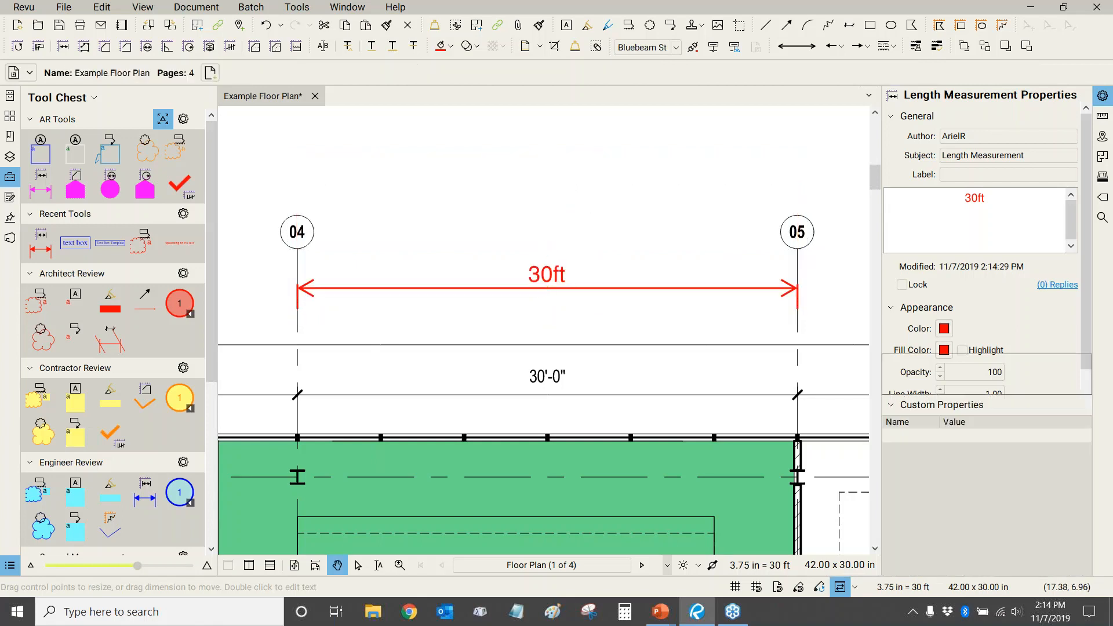
{"action": "left_click", "coordinate": [568, 274]}
{"action": "key", "text": "Delete"}
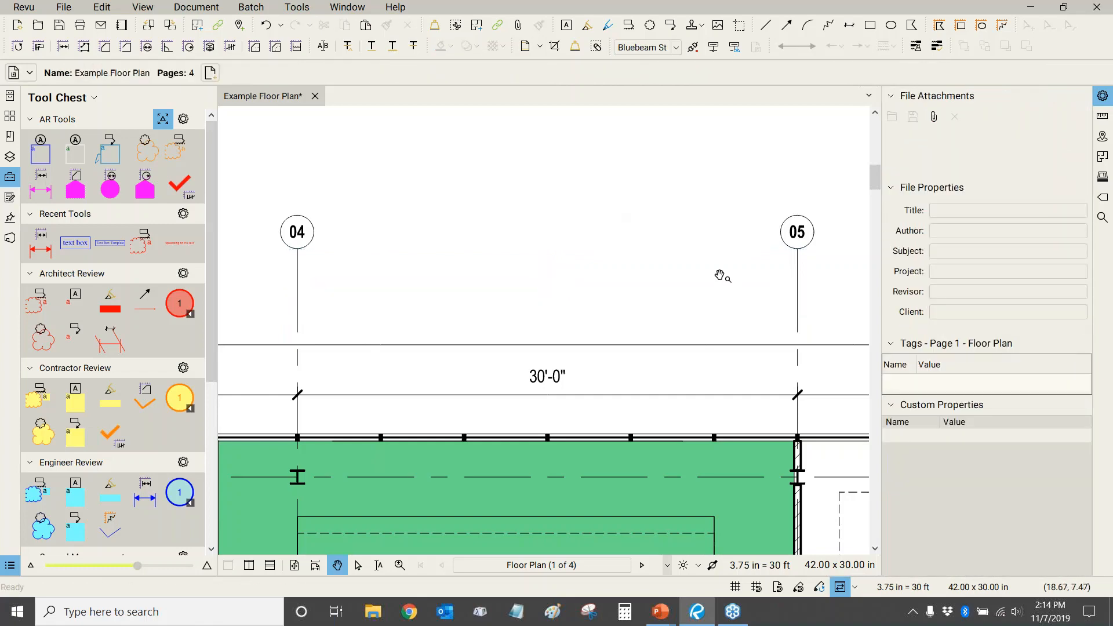
Switch to the PowerPoint presentation to show the Webinar Overview slide, and return to Bluebeam Revu
{"action": "key", "text": "alt+Tab"}
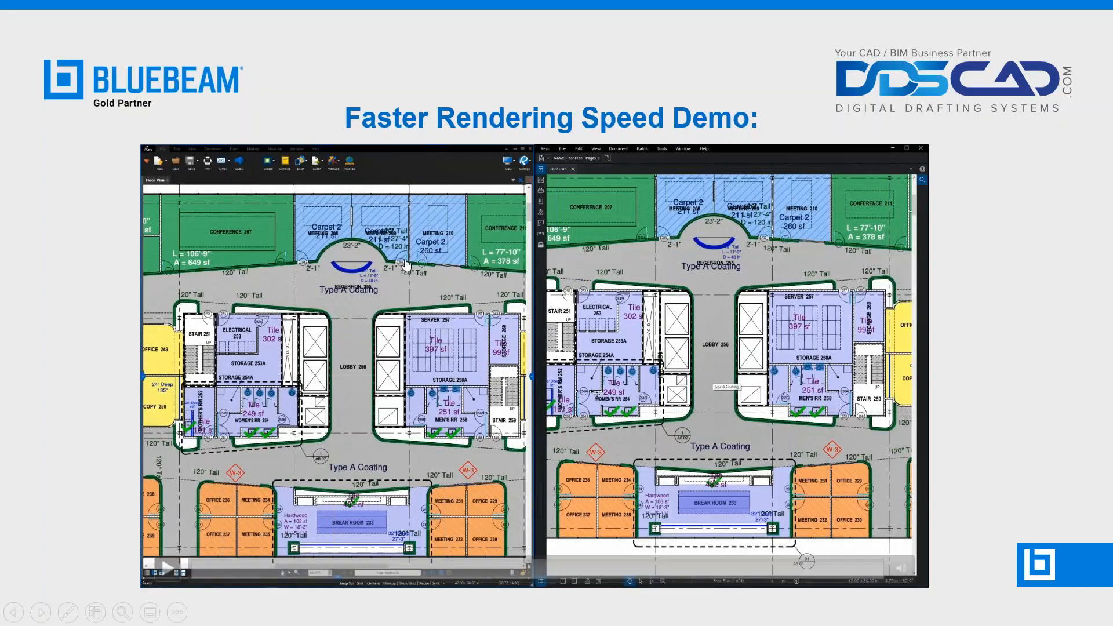
{"action": "left_click", "coordinate": [165, 253]}
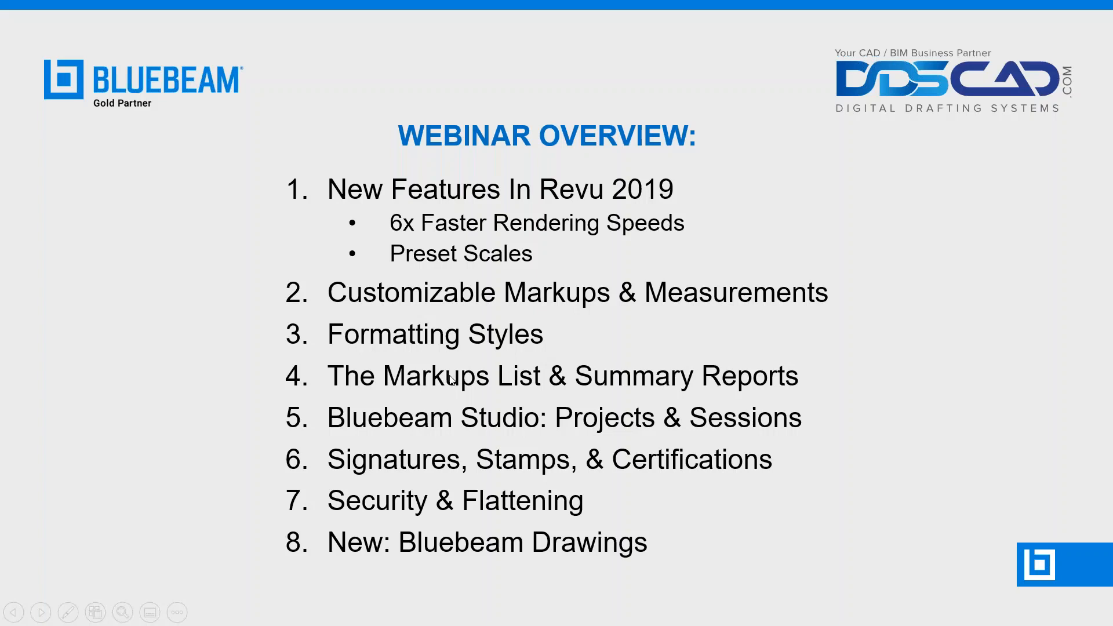
{"action": "key", "text": "alt+Tab"}
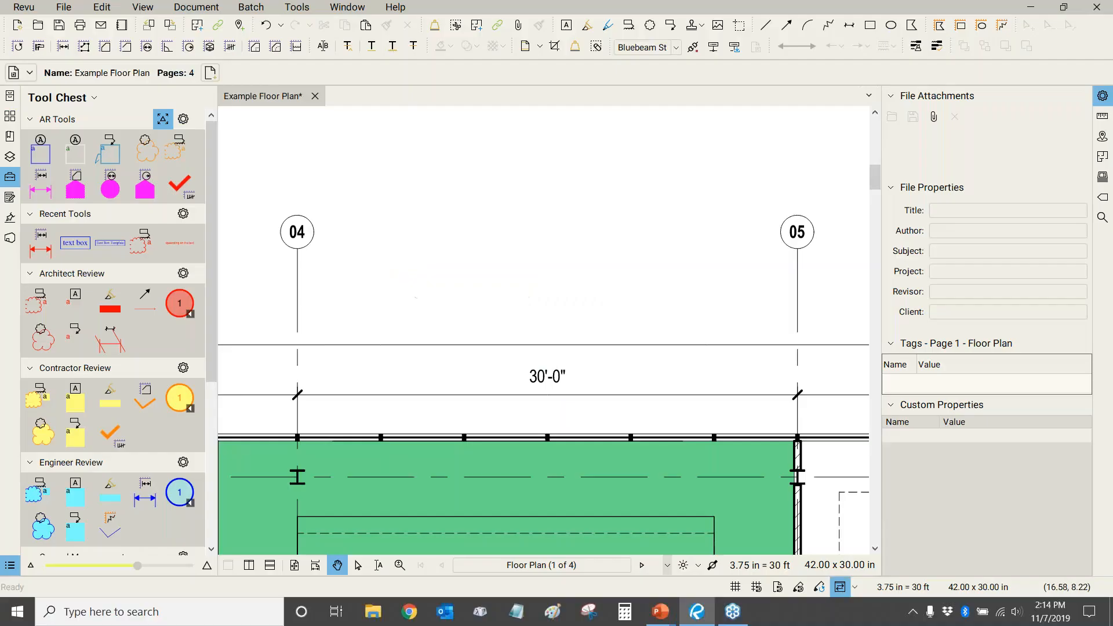
Fit the whole floor plan page in view and briefly reveal the Markups List below it before hiding it again
{"action": "key", "text": "ctrl+0"}
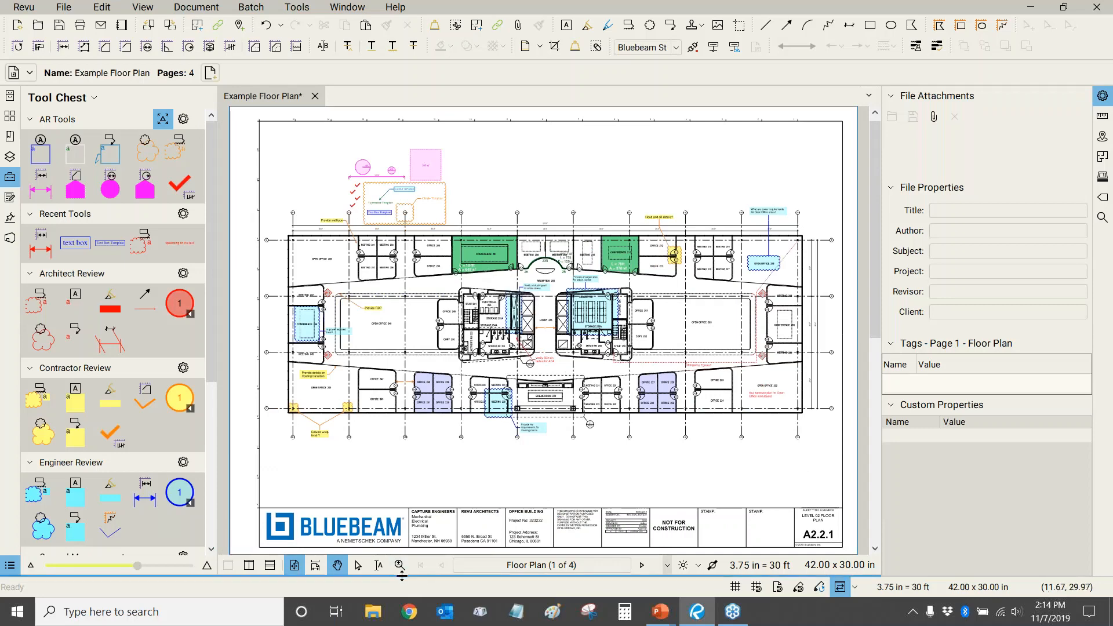
{"action": "left_click_drag", "start_coordinate": [402, 575], "coordinate": [402, 438]}
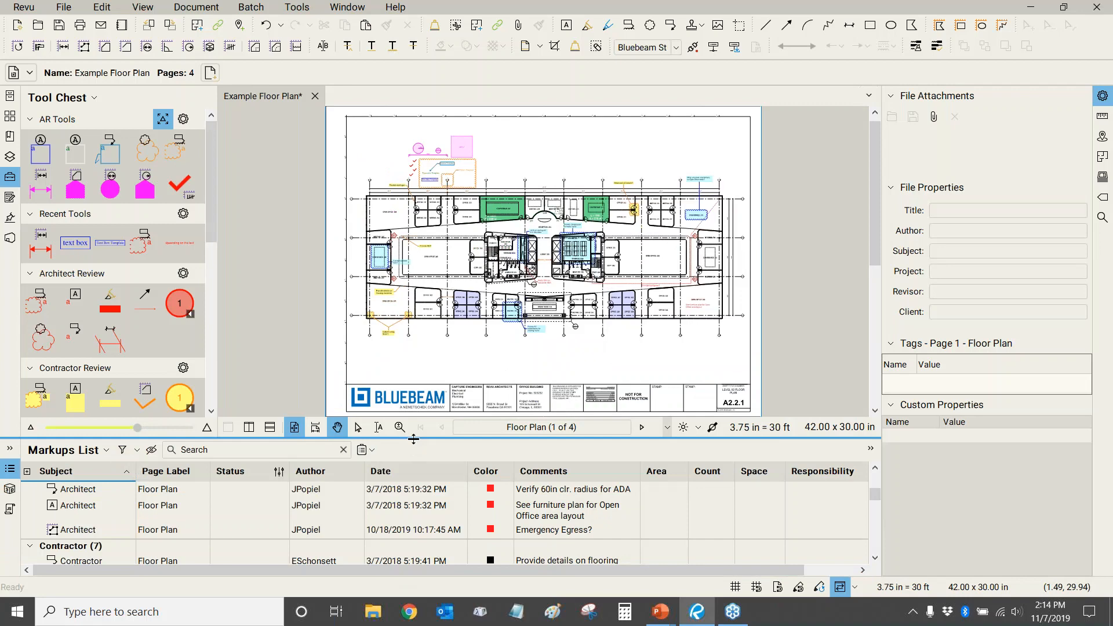
{"action": "left_click_drag", "start_coordinate": [414, 439], "coordinate": [406, 575]}
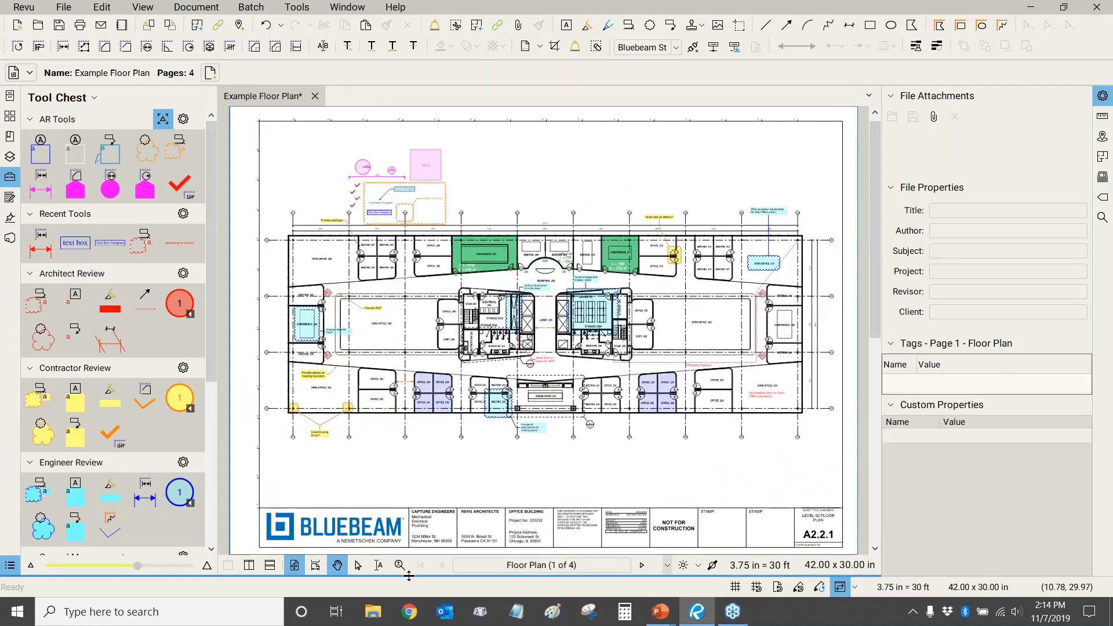
{"action": "left_click", "coordinate": [409, 576]}
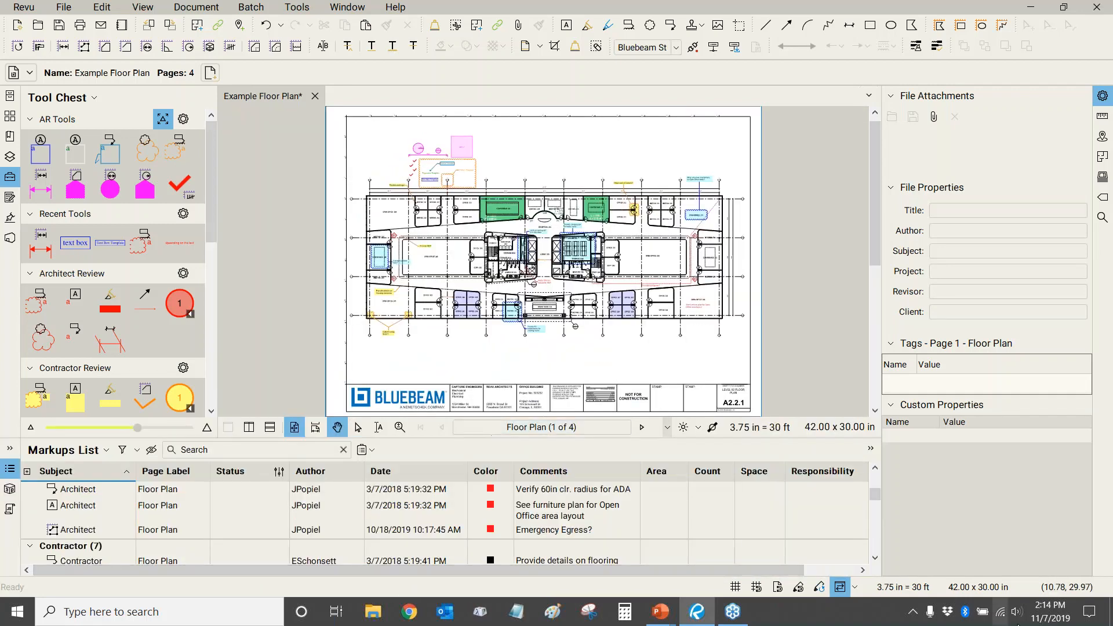
{"action": "left_click_drag", "start_coordinate": [482, 441], "coordinate": [516, 620]}
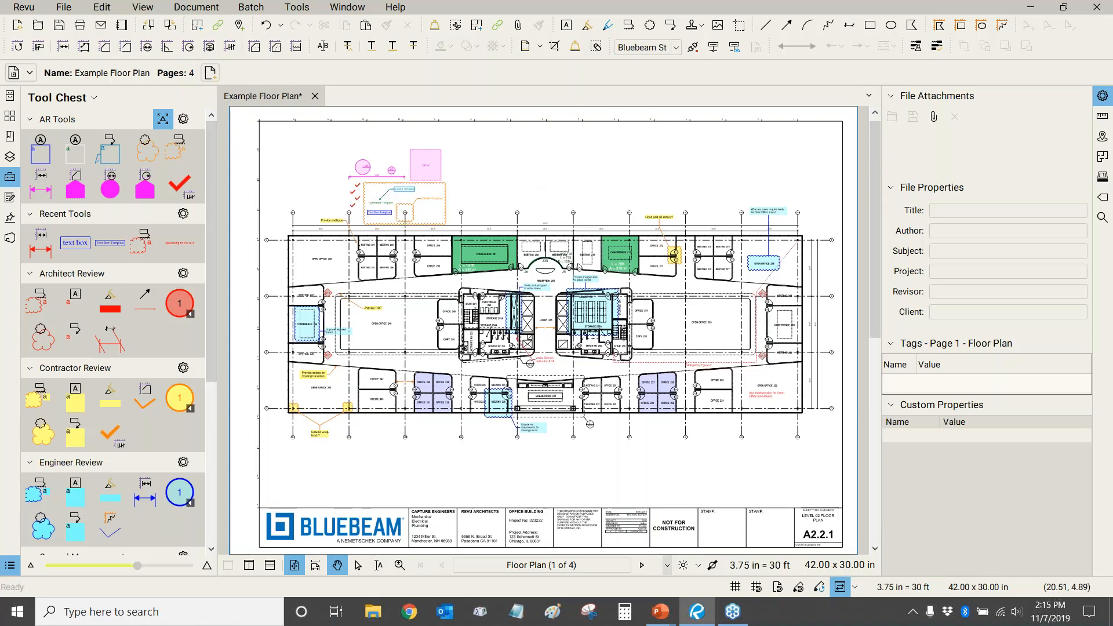
{"action": "left_click_drag", "start_coordinate": [536, 179], "coordinate": [624, 214]}
{"action": "left_click", "coordinate": [297, 8]}
{"action": "mouse_move", "coordinate": [313, 23]}
{"action": "left_click", "coordinate": [432, 27]}
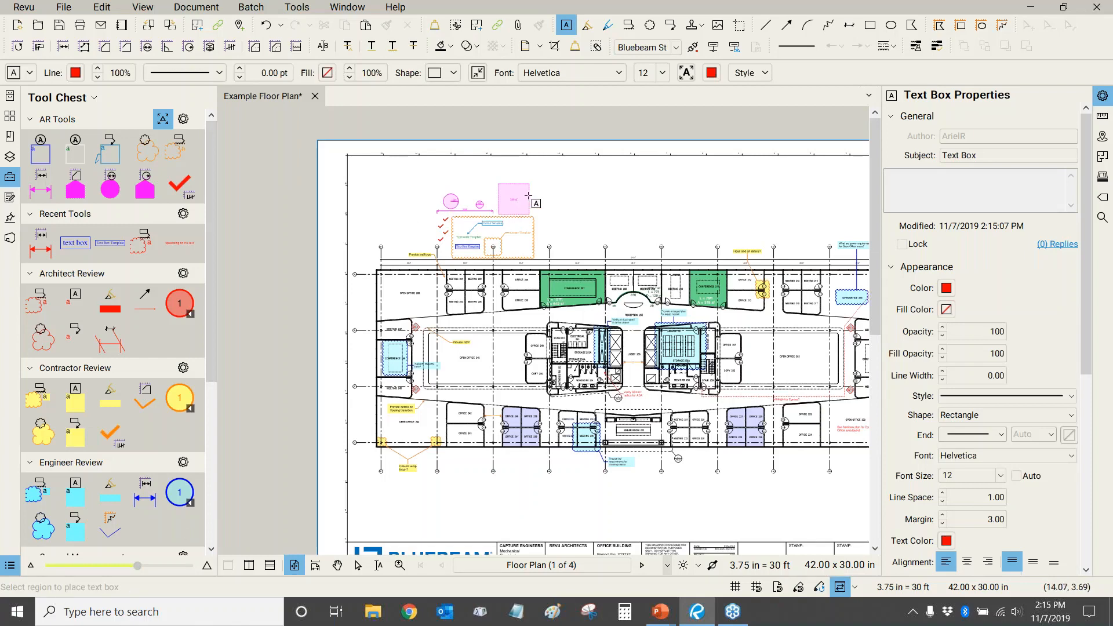
{"action": "key", "text": "Escape"}
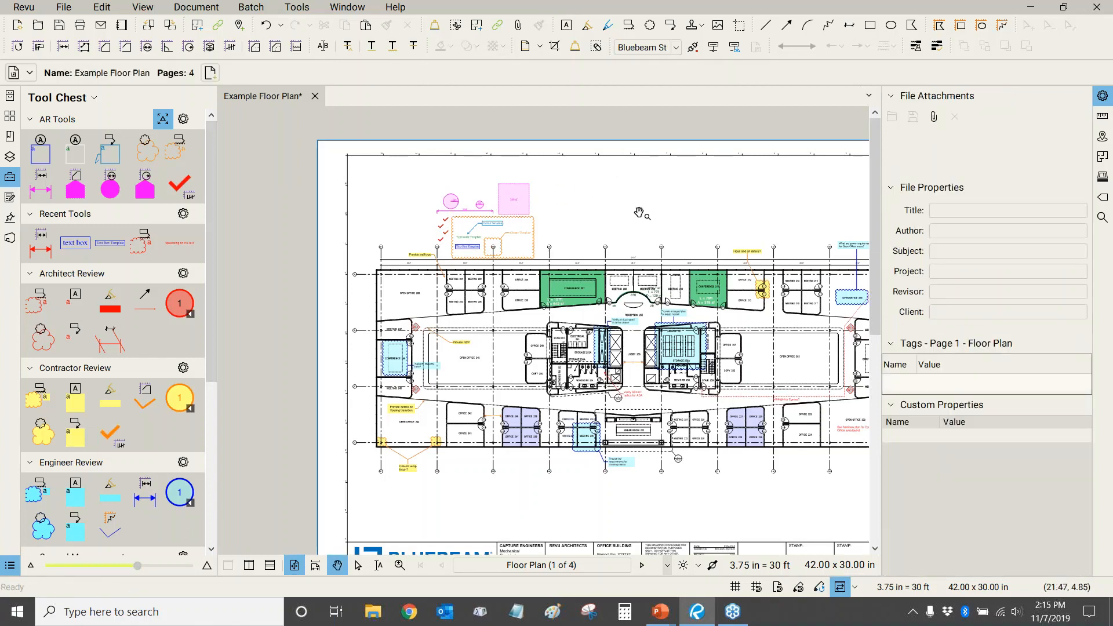
Show the list of available toolbars, pointing out the Status Bar entry
{"action": "left_click_drag", "start_coordinate": [638, 216], "coordinate": [577, 225]}
{"action": "left_click", "coordinate": [297, 10]}
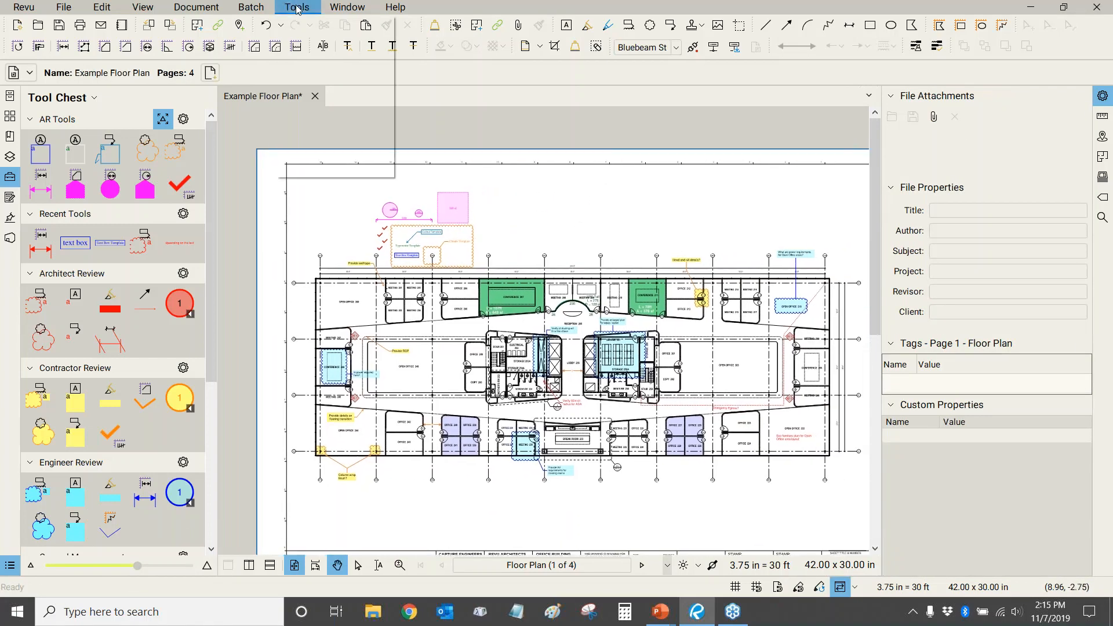
{"action": "mouse_move", "coordinate": [317, 150]}
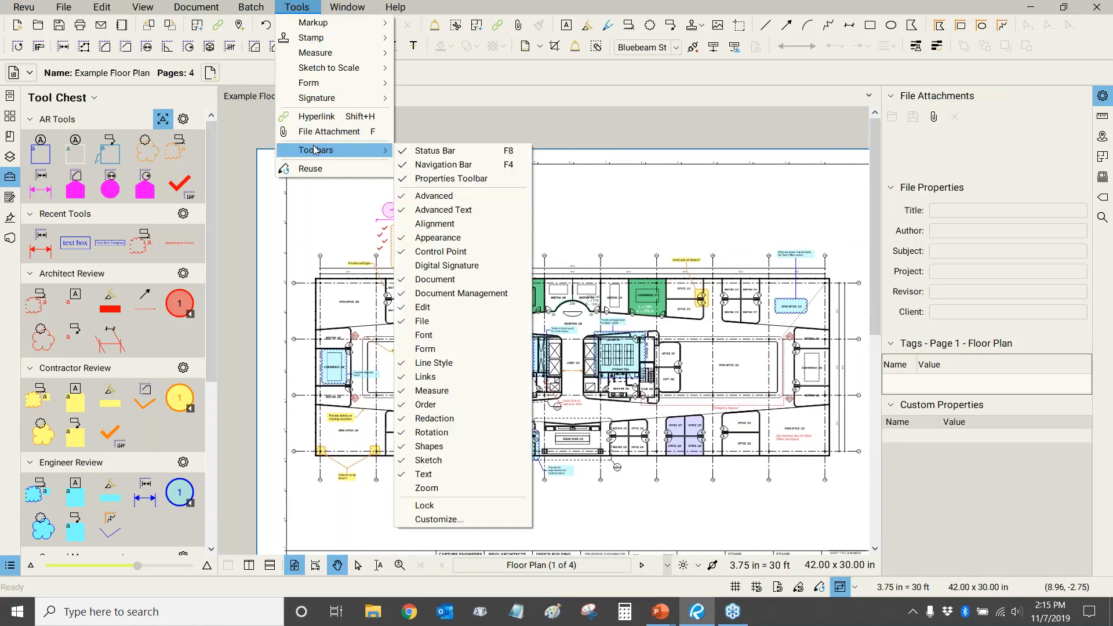
{"action": "left_click", "coordinate": [434, 151]}
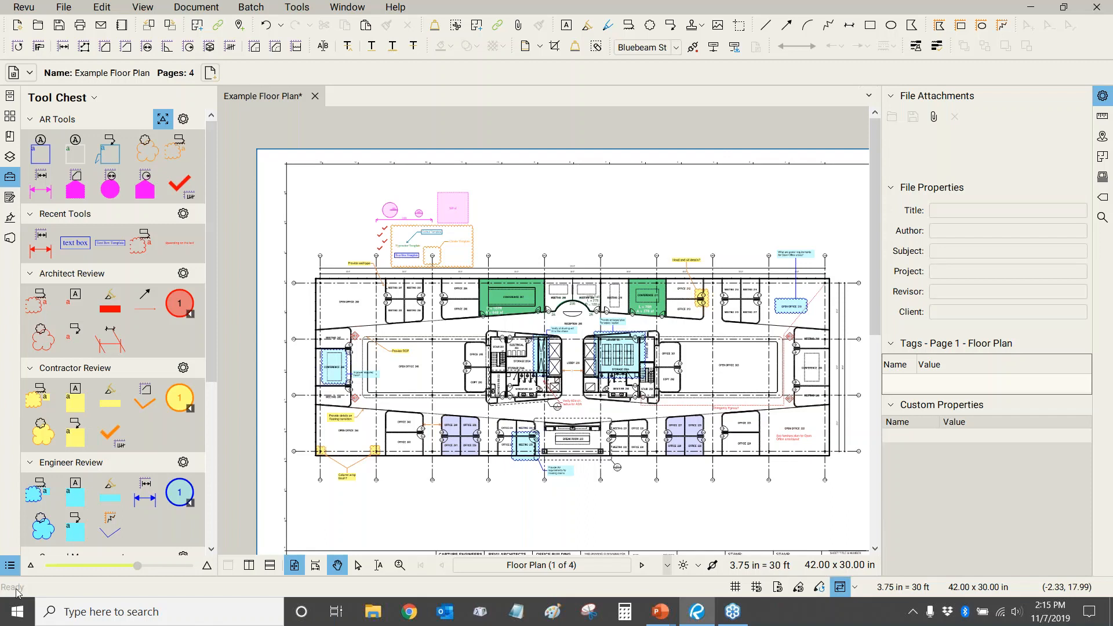
Toggle the grid display on the floor plan on and off, and view the Snap to Grid option
{"action": "left_click", "coordinate": [735, 588]}
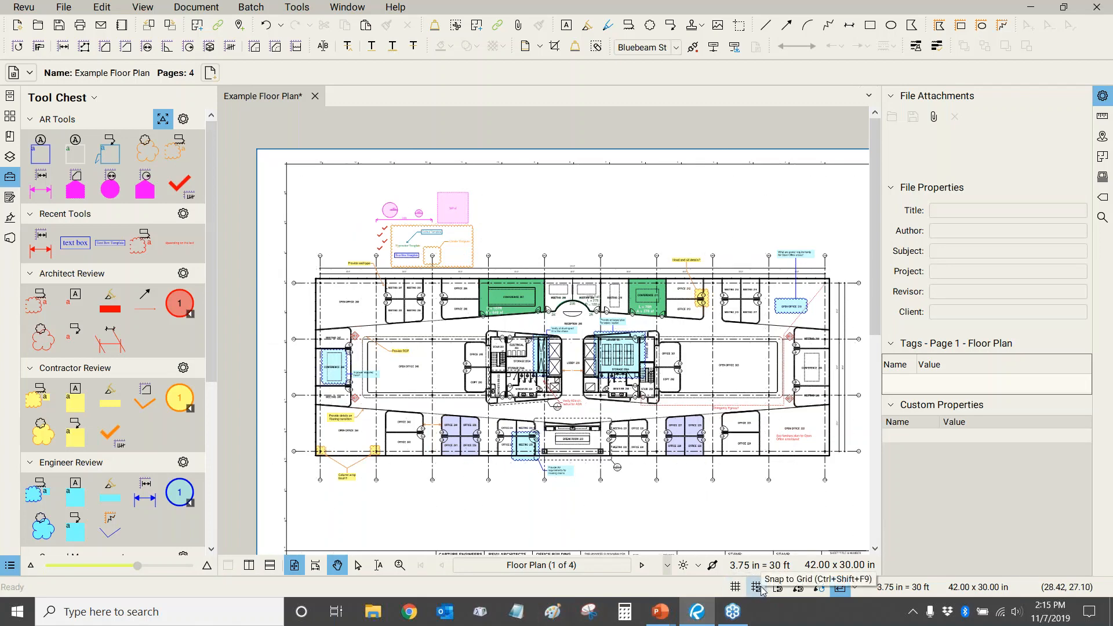
{"action": "left_click", "coordinate": [739, 588]}
{"action": "left_click_drag", "start_coordinate": [634, 418], "coordinate": [614, 394]}
{"action": "scroll", "coordinate": [614, 390], "scroll_direction": "up", "scroll_amount": 1}
{"action": "left_click", "coordinate": [734, 588]}
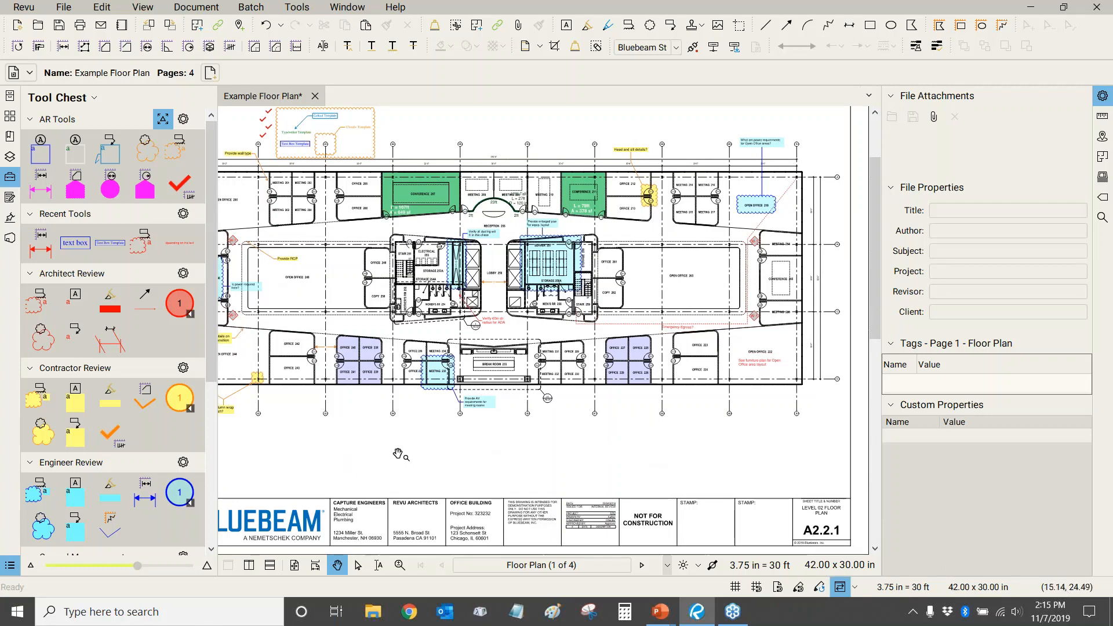
Fit the whole page in view, open the Markups List below the plan and show its summary export formats
{"action": "key", "text": "ctrl+0"}
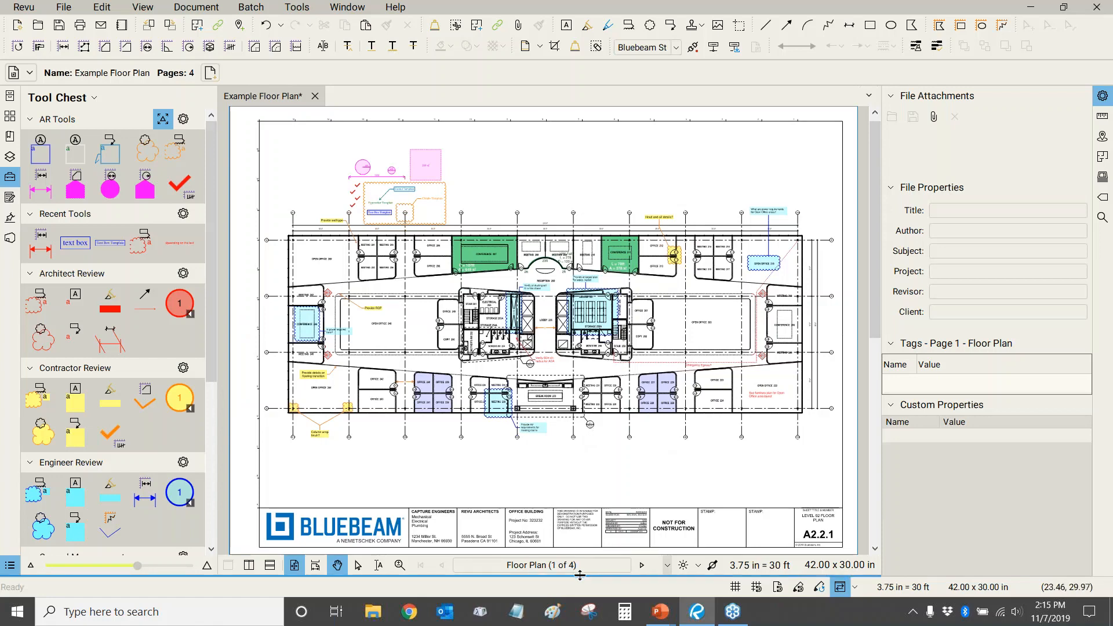
{"action": "mouse_move", "coordinate": [580, 575]}
{"action": "left_mouse_down"}
{"action": "mouse_move", "coordinate": [376, 434]}
{"action": "mouse_move", "coordinate": [377, 414]}
{"action": "left_mouse_up"}
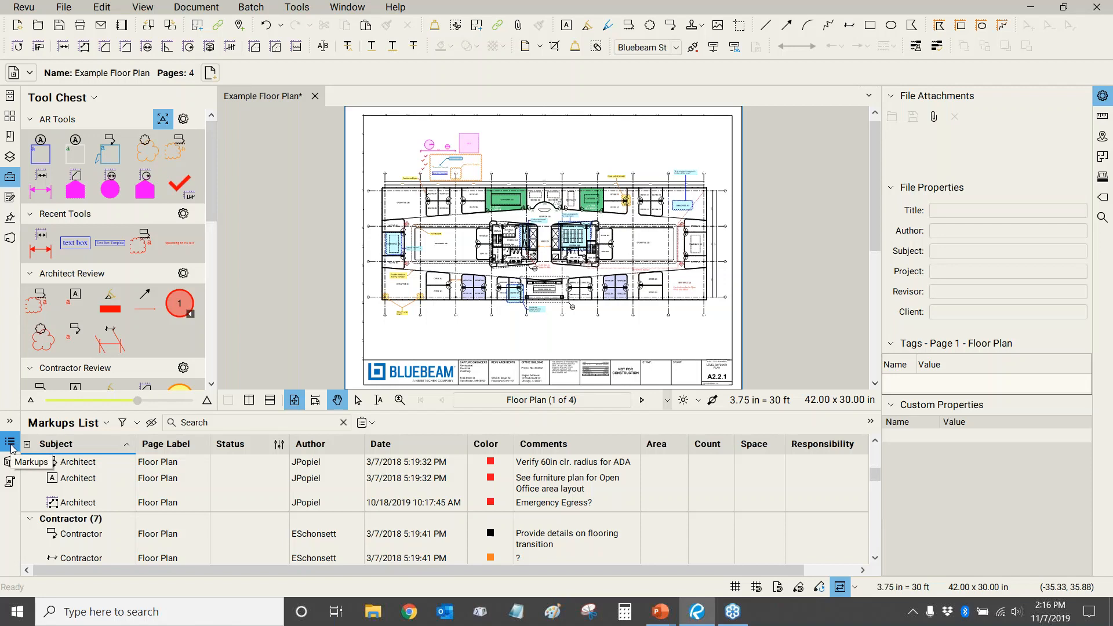
{"action": "left_click", "coordinate": [371, 425]}
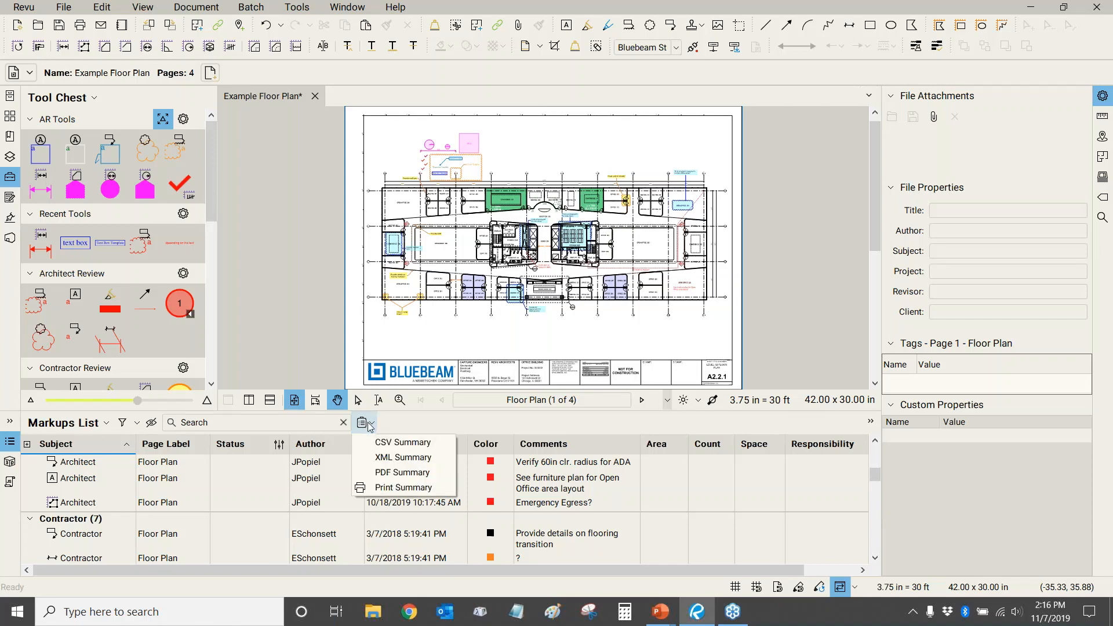
Export an XML summary of the markups, opening the file after creation as an XML table in Excel
{"action": "left_click", "coordinate": [382, 459]}
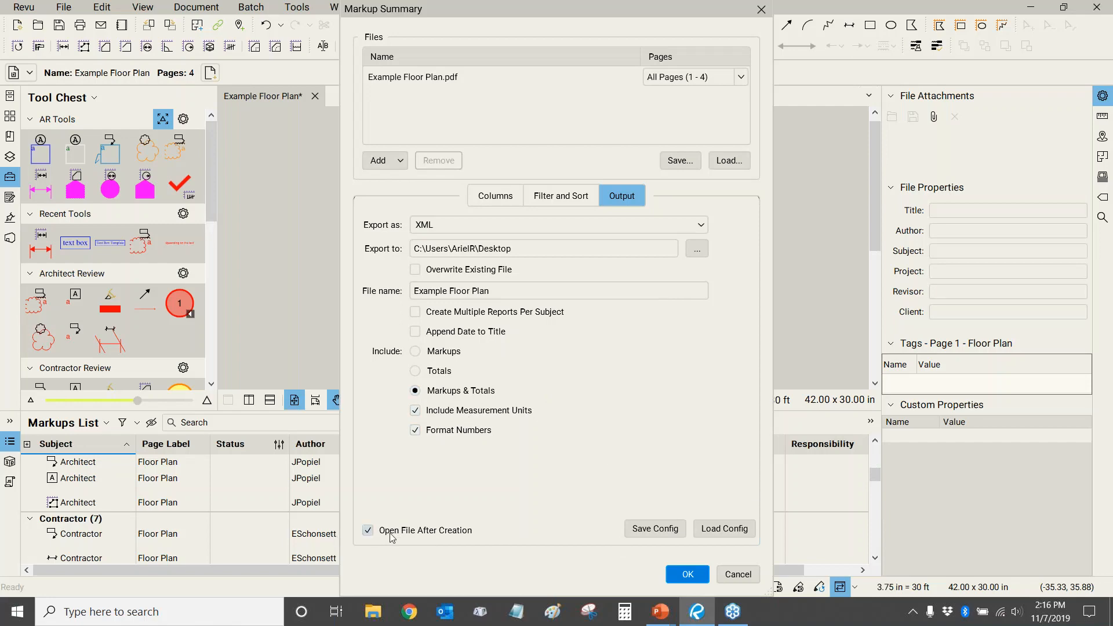
{"action": "left_click", "coordinate": [687, 574]}
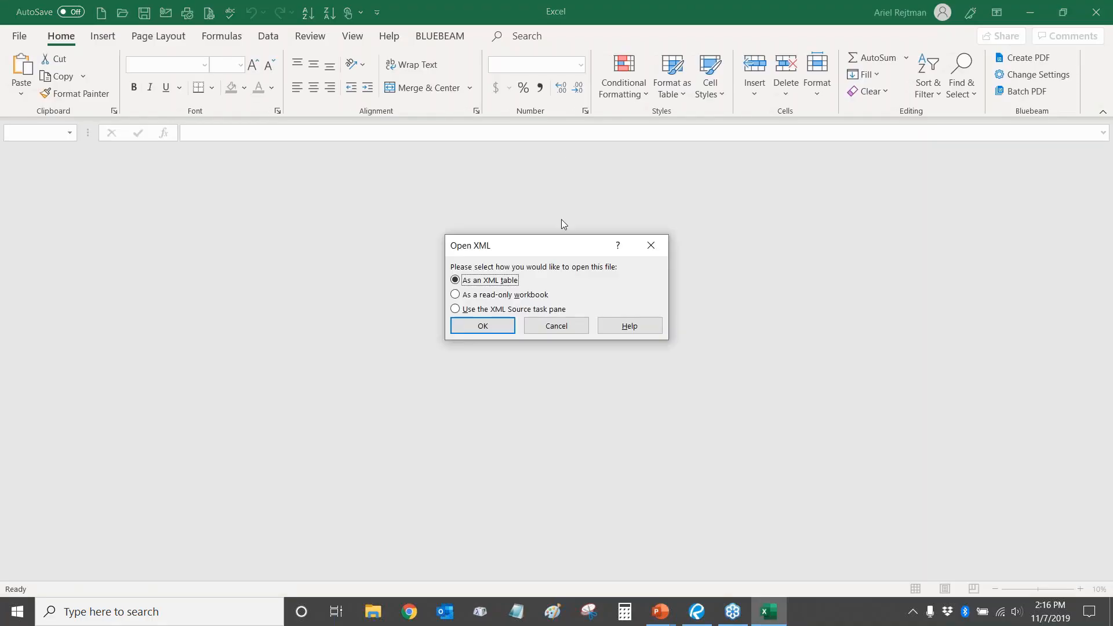
{"action": "left_click", "coordinate": [497, 330]}
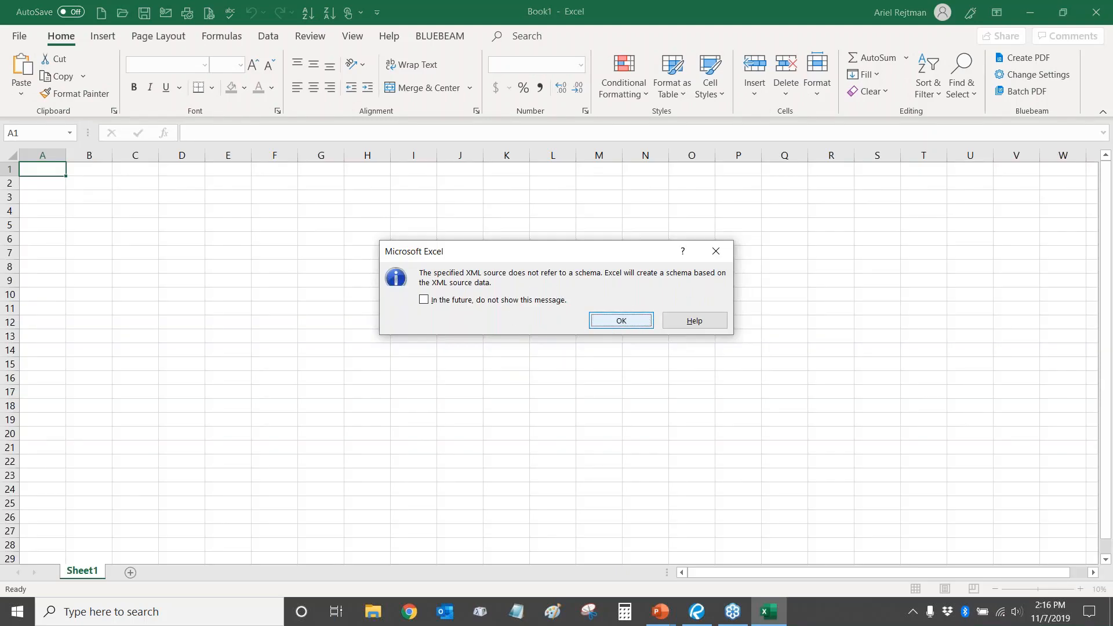
{"action": "left_click", "coordinate": [621, 321]}
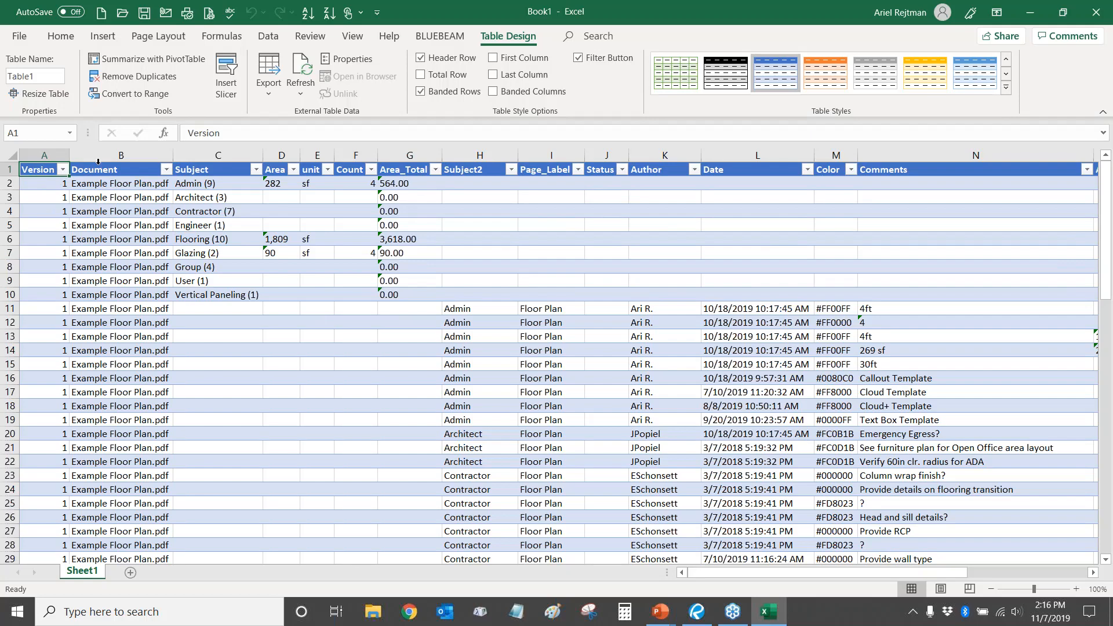
Examine the exported markup summary table through its last row and close Excel without saving
{"action": "scroll", "coordinate": [325, 293], "scroll_direction": "down", "scroll_amount": 8}
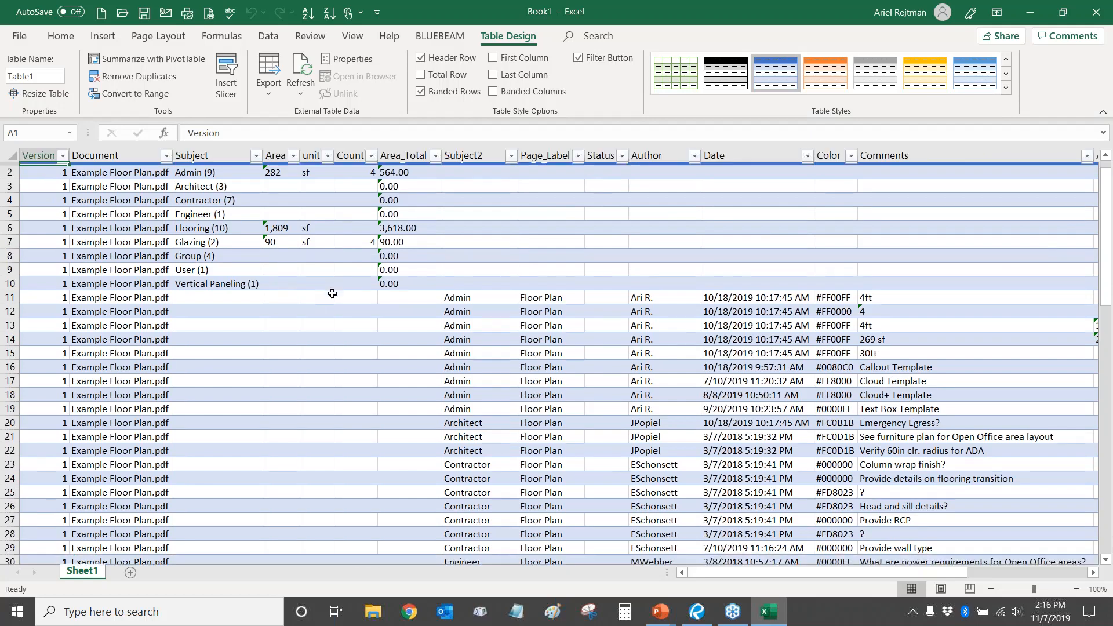
{"action": "scroll", "coordinate": [380, 422], "scroll_direction": "down", "scroll_amount": 3}
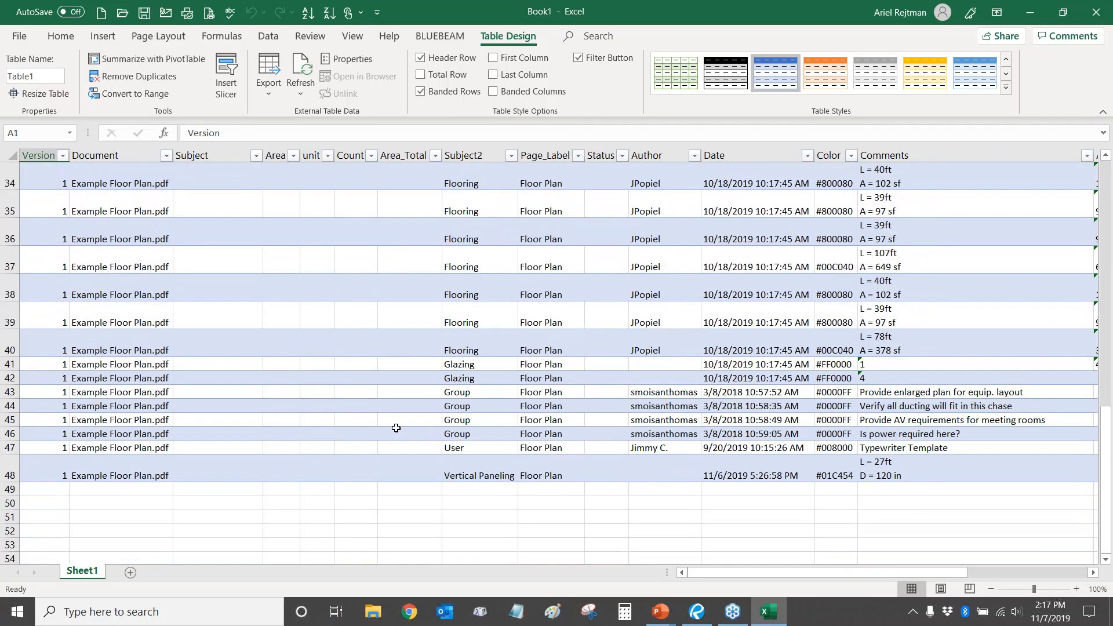
{"action": "scroll", "coordinate": [380, 421], "scroll_direction": "up", "scroll_amount": 12}
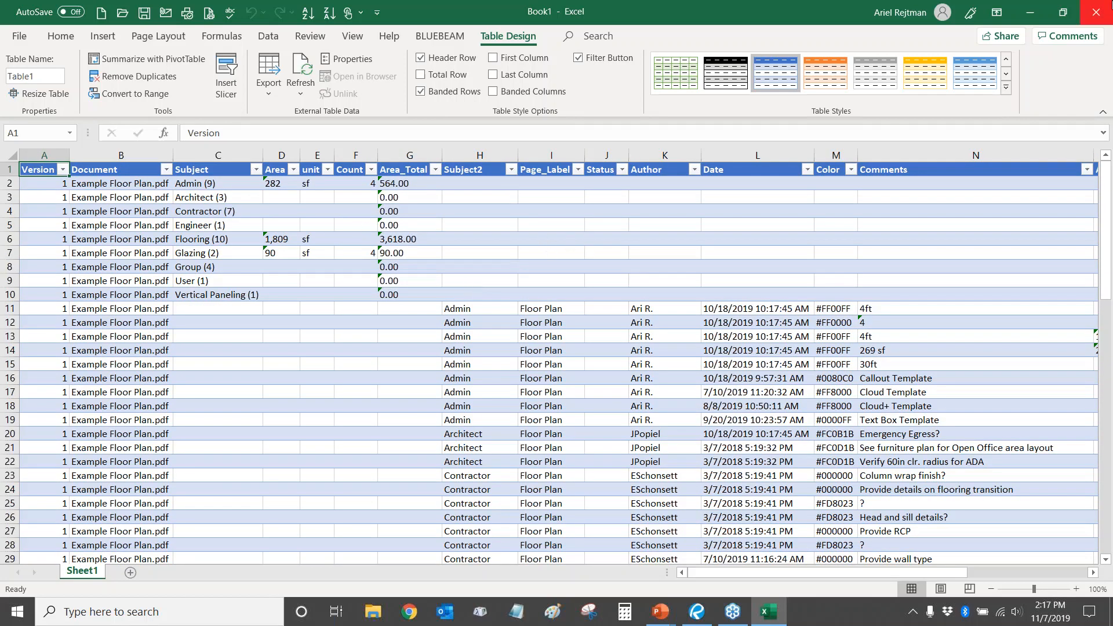
{"action": "left_click", "coordinate": [1096, 12]}
{"action": "left_click", "coordinate": [555, 323]}
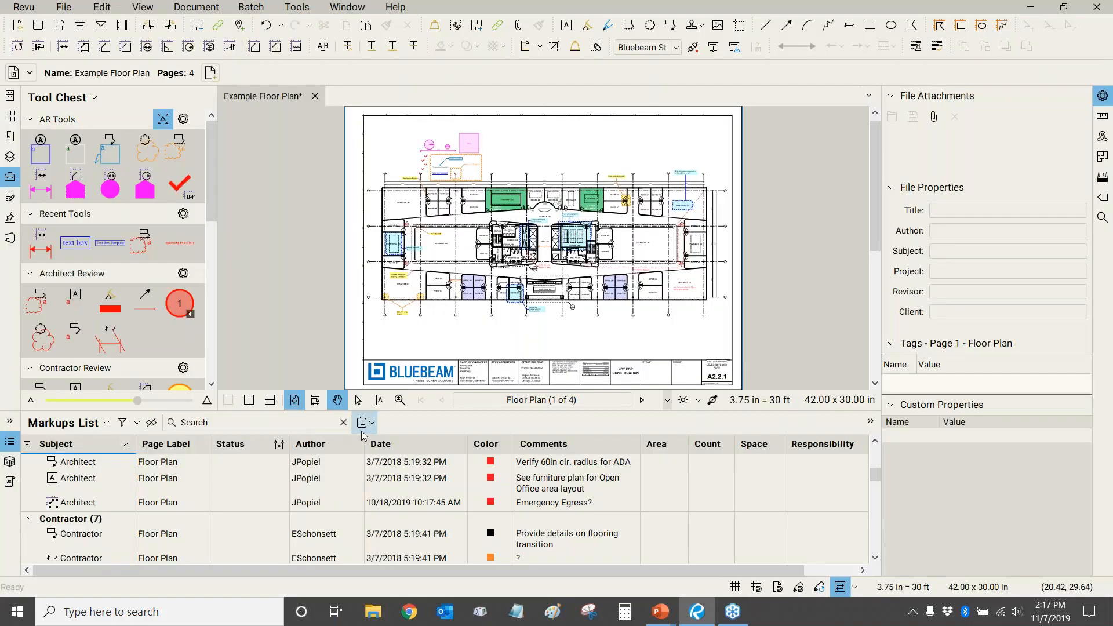
Create a PDF summary of the markups with Append and Hyperlink to Current PDF enabled
{"action": "left_click", "coordinate": [366, 423]}
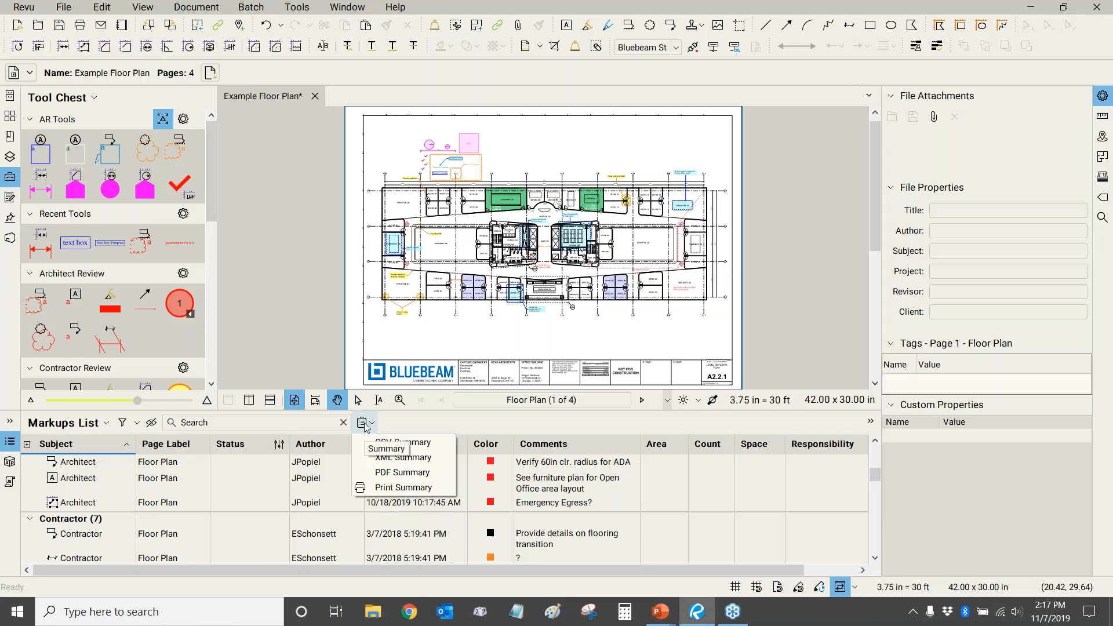
{"action": "left_click", "coordinate": [387, 476]}
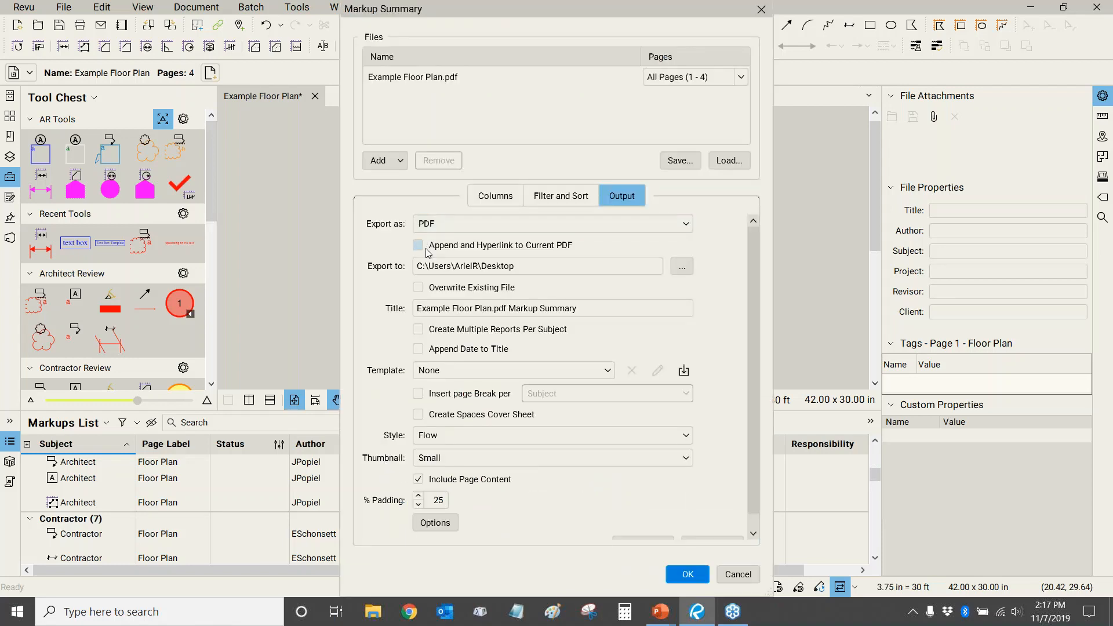
{"action": "left_click", "coordinate": [418, 246]}
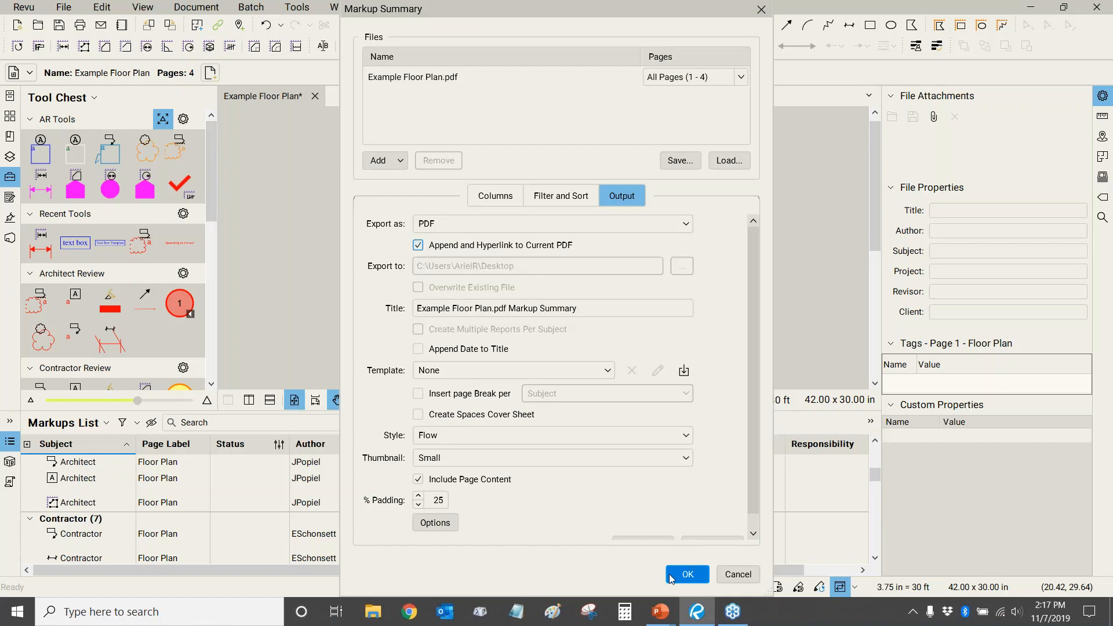
{"action": "left_click", "coordinate": [688, 576]}
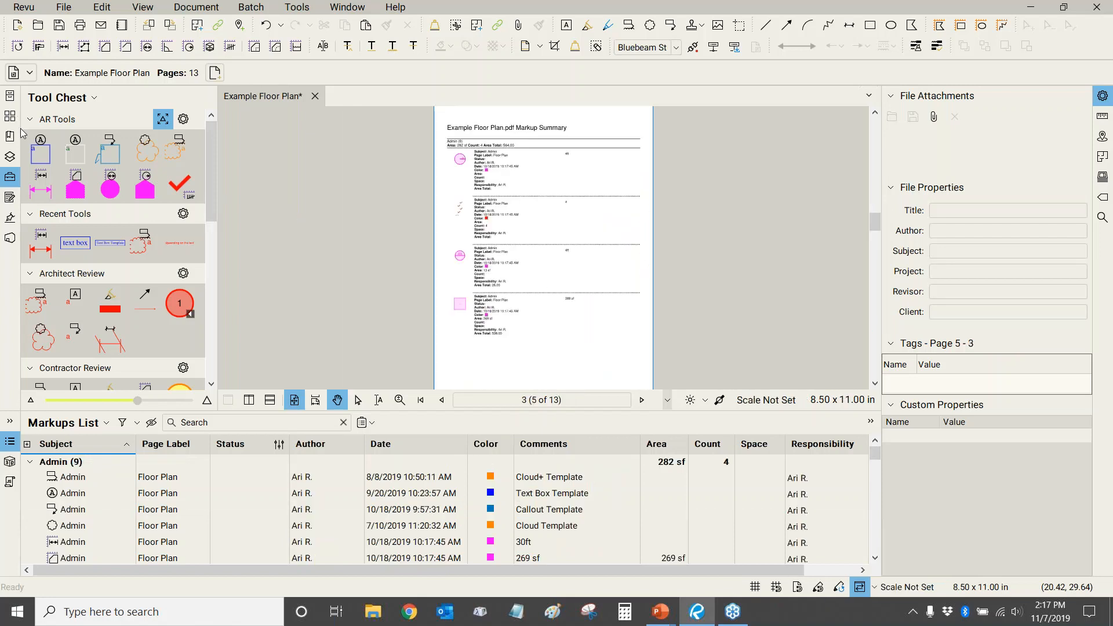
Open summary page 7 from the page thumbnails and follow the Office 238 flooring snapshot's link to the floor plan
{"action": "left_click", "coordinate": [10, 116]}
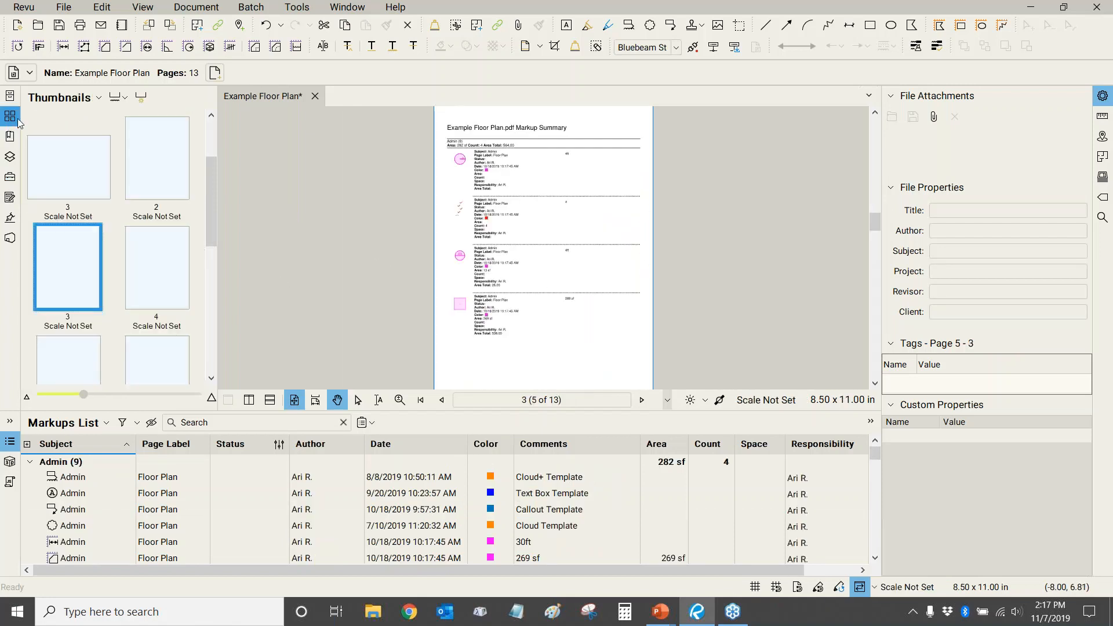
{"action": "left_click_drag", "start_coordinate": [214, 177], "coordinate": [210, 245]}
{"action": "left_click", "coordinate": [69, 262]}
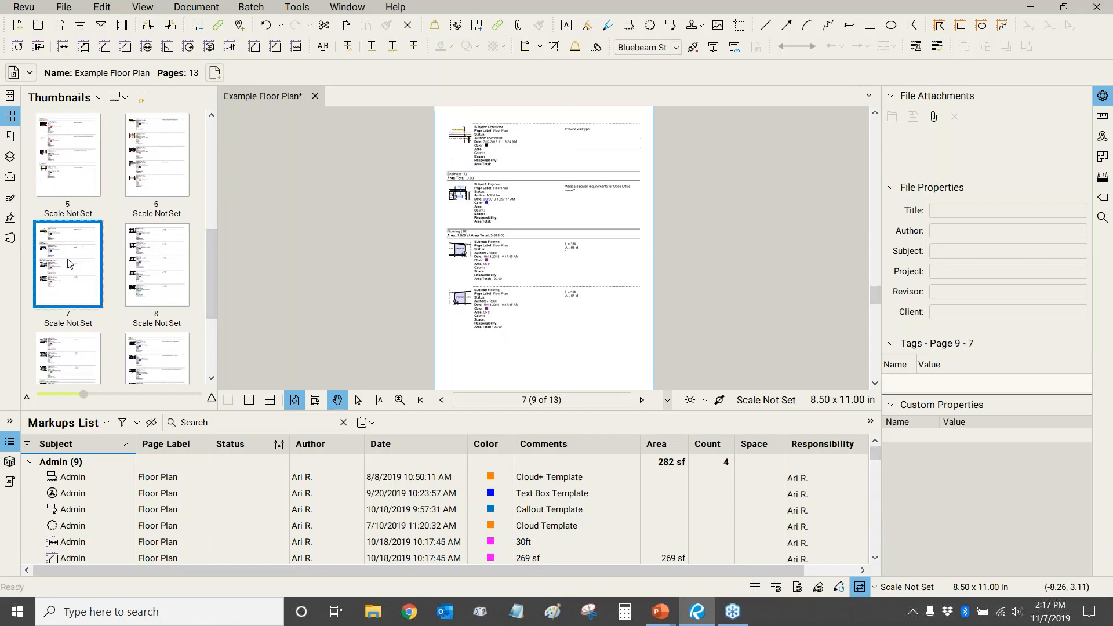
{"action": "scroll", "coordinate": [468, 196], "scroll_direction": "up", "scroll_amount": 5}
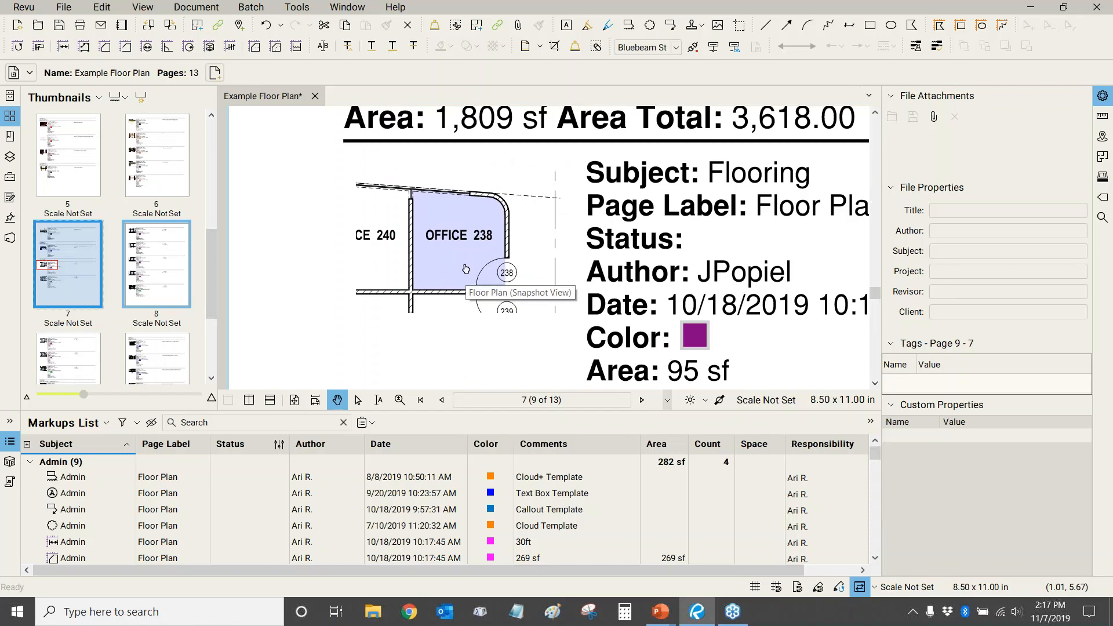
{"action": "left_click", "coordinate": [466, 268]}
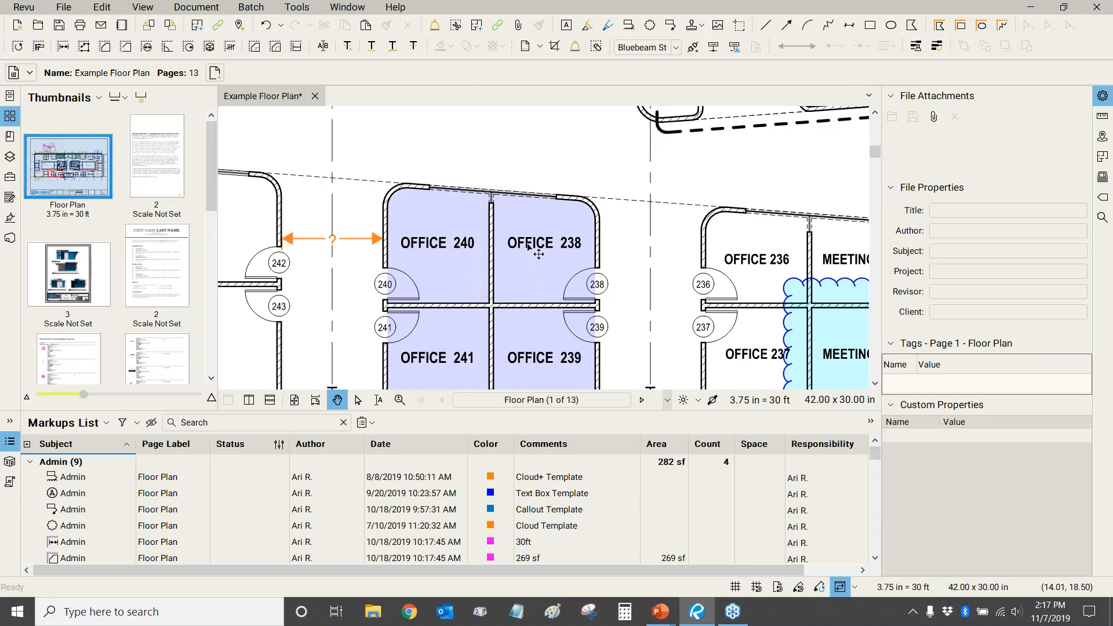
{"action": "mouse_move", "coordinate": [528, 247]}
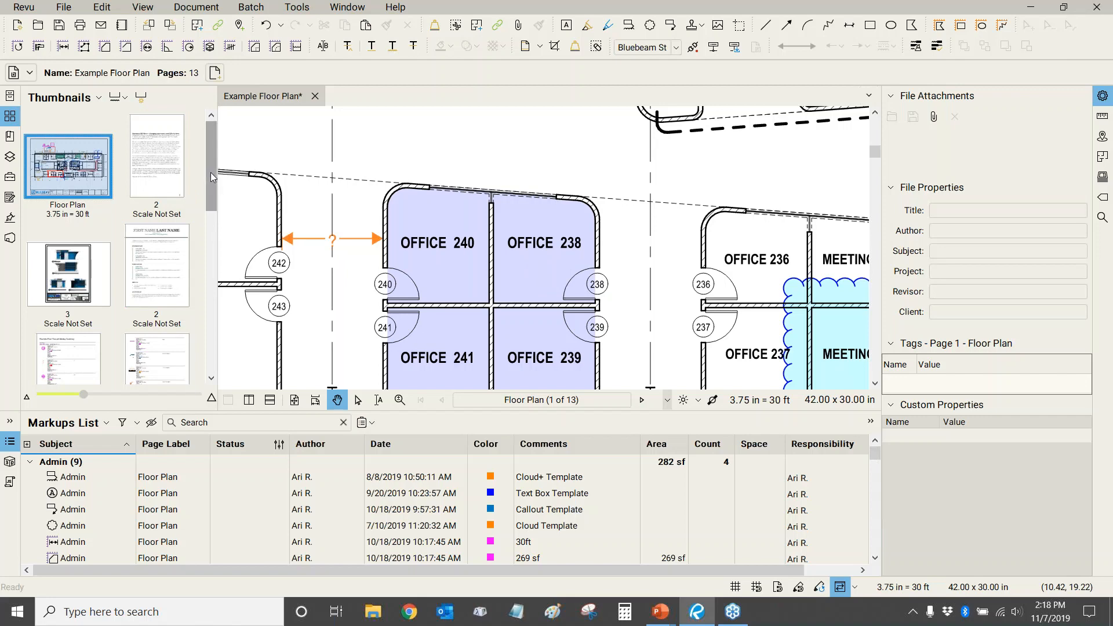
Delete all the appended markup summary pages, labelled 3 to 11, from the document
{"action": "mouse_move", "coordinate": [211, 172]}
{"action": "left_mouse_down"}
{"action": "mouse_move", "coordinate": [210, 348]}
{"action": "mouse_move", "coordinate": [211, 171]}
{"action": "left_mouse_up"}
{"action": "left_click", "coordinate": [165, 275]}
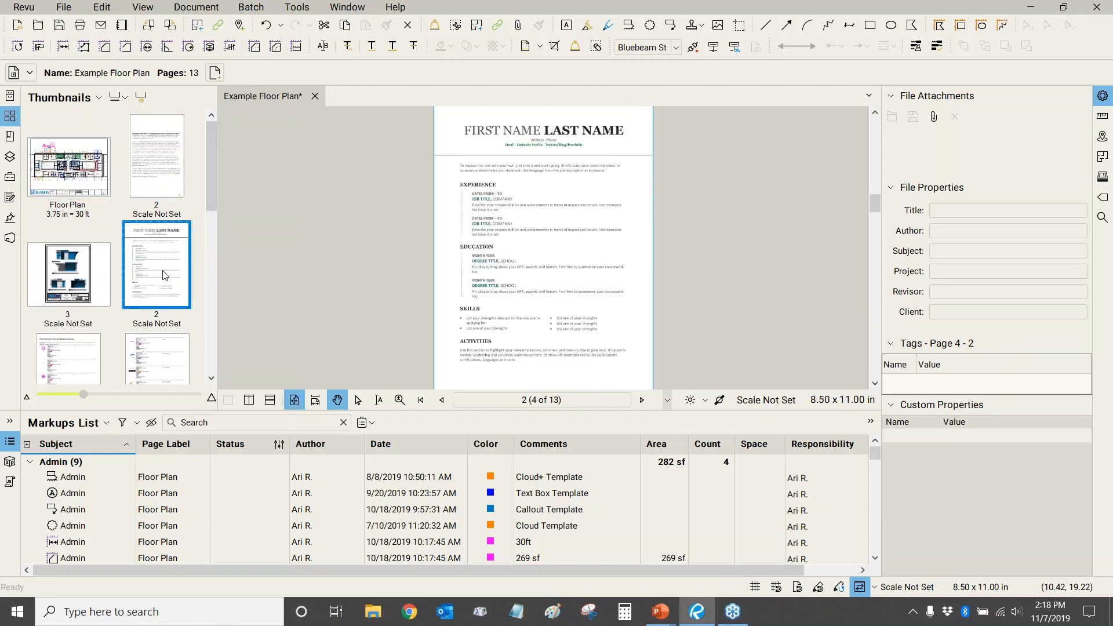
{"action": "scroll", "coordinate": [149, 277], "scroll_direction": "down", "scroll_amount": 3}
{"action": "left_click", "coordinate": [89, 193]}
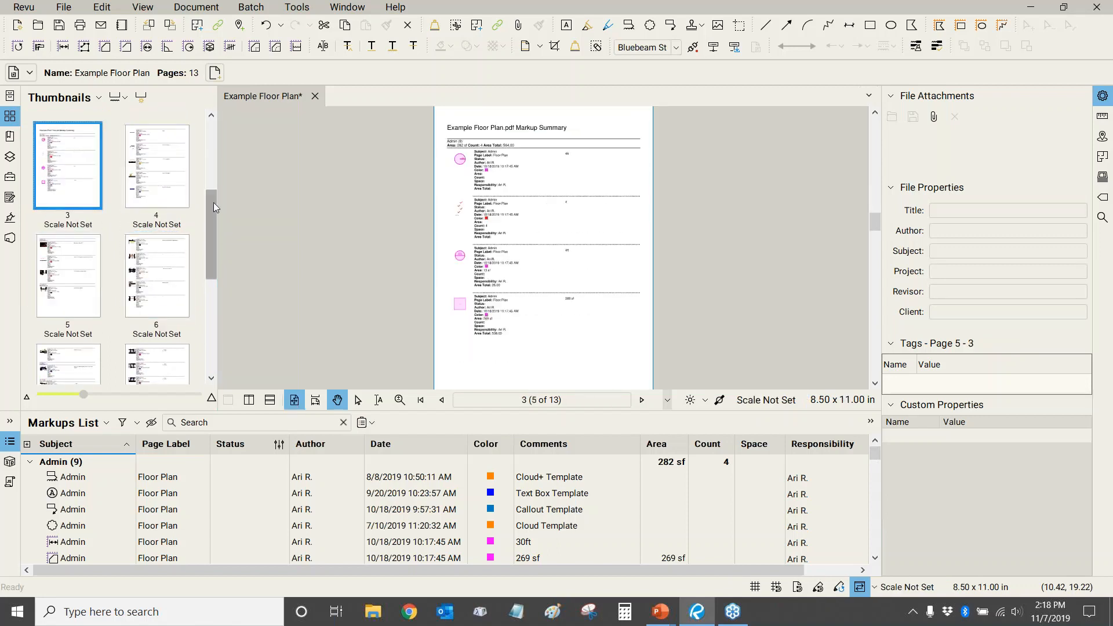
{"action": "left_click_drag", "start_coordinate": [214, 203], "coordinate": [212, 187]}
{"action": "left_click", "coordinate": [152, 220], "text": "ctrl"}
{"action": "left_click", "coordinate": [142, 313], "text": "ctrl"}
{"action": "left_click", "coordinate": [70, 319], "text": "ctrl"}
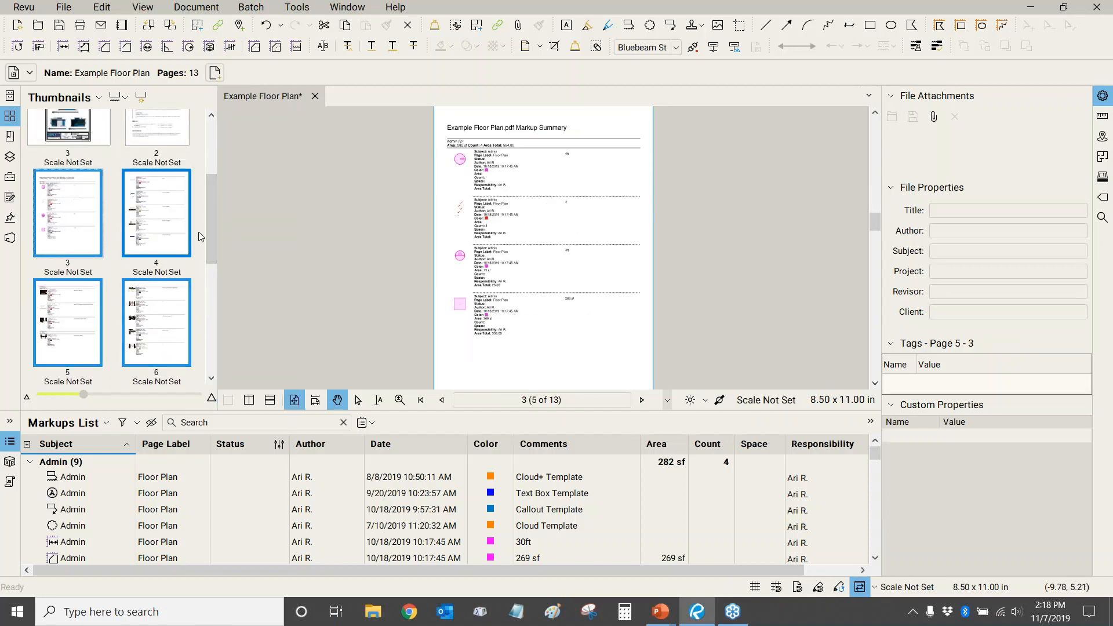
{"action": "scroll", "coordinate": [207, 225], "scroll_direction": "down", "scroll_amount": 3}
{"action": "left_click", "coordinate": [68, 194], "text": "ctrl"}
{"action": "left_click", "coordinate": [156, 194], "text": "ctrl"}
{"action": "left_click", "coordinate": [71, 298], "text": "ctrl"}
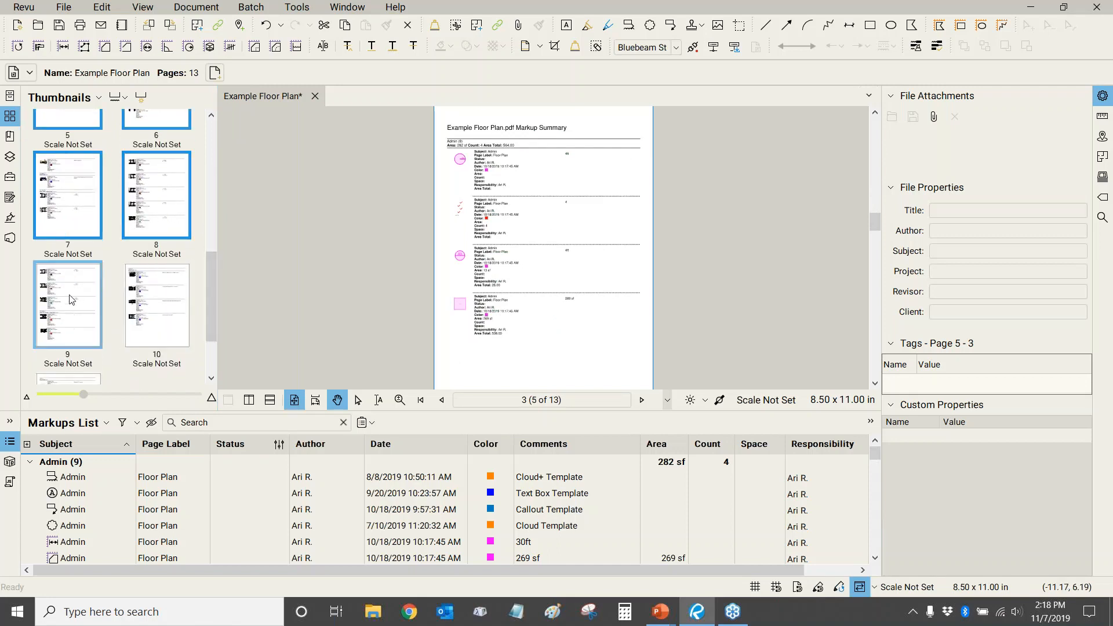
{"action": "left_click", "coordinate": [182, 317], "text": "ctrl"}
{"action": "left_click_drag", "start_coordinate": [213, 290], "coordinate": [213, 318]}
{"action": "left_click", "coordinate": [92, 328], "text": "ctrl"}
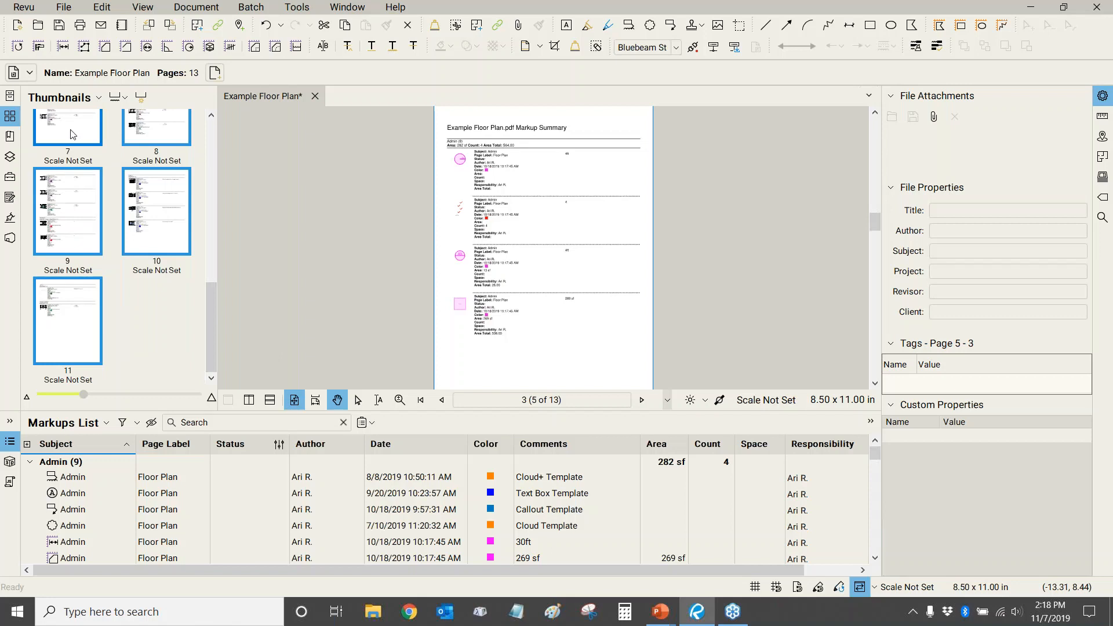
{"action": "right_click", "coordinate": [72, 207]}
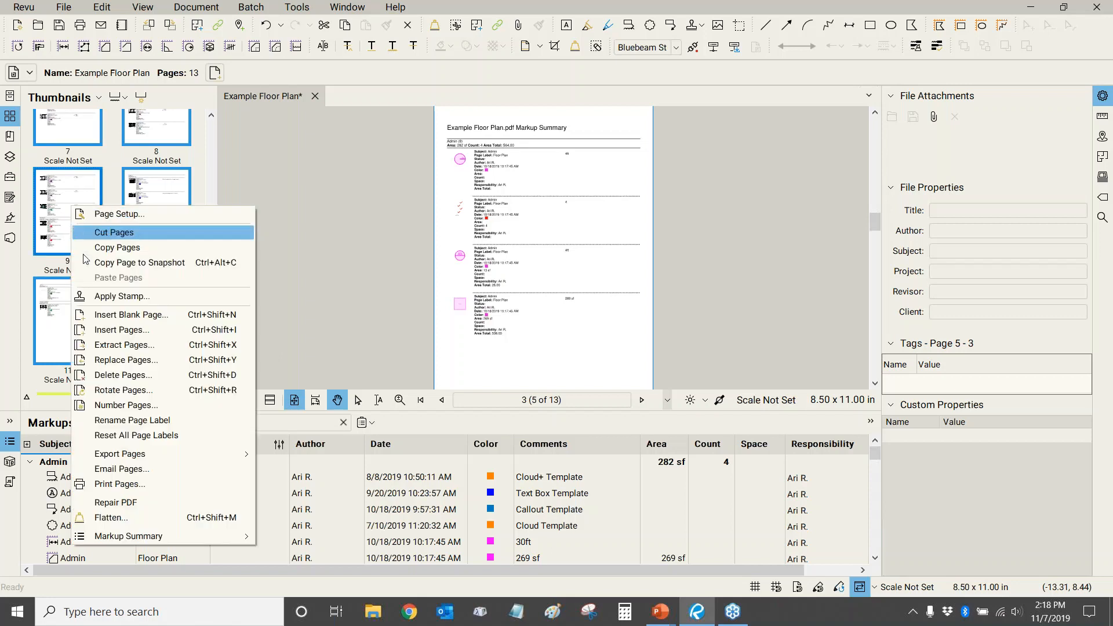
{"action": "left_click", "coordinate": [135, 375]}
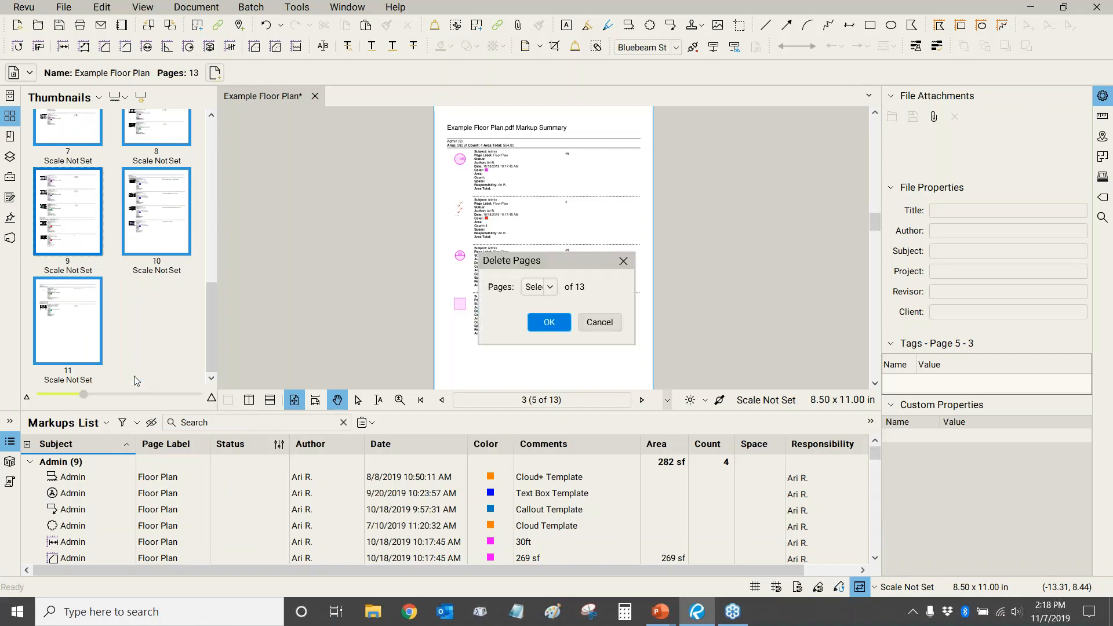
{"action": "left_click", "coordinate": [558, 322]}
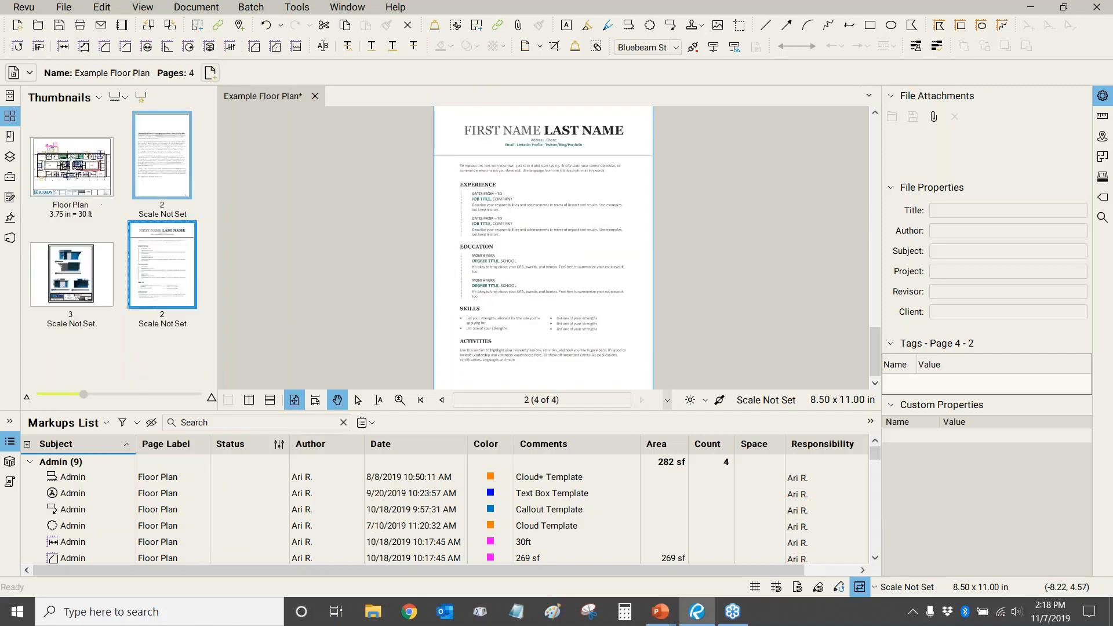
Hide the Markups List and display the Floor Plan page after glancing at the webinar overview slide
{"action": "left_click", "coordinate": [376, 410]}
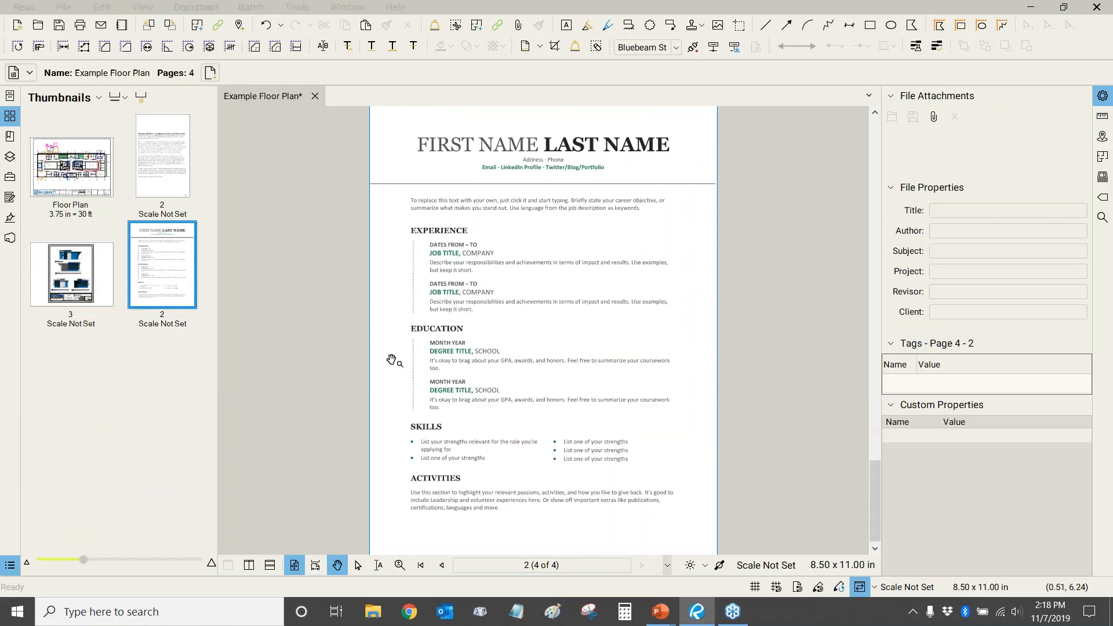
{"action": "key", "text": "alt+Tab"}
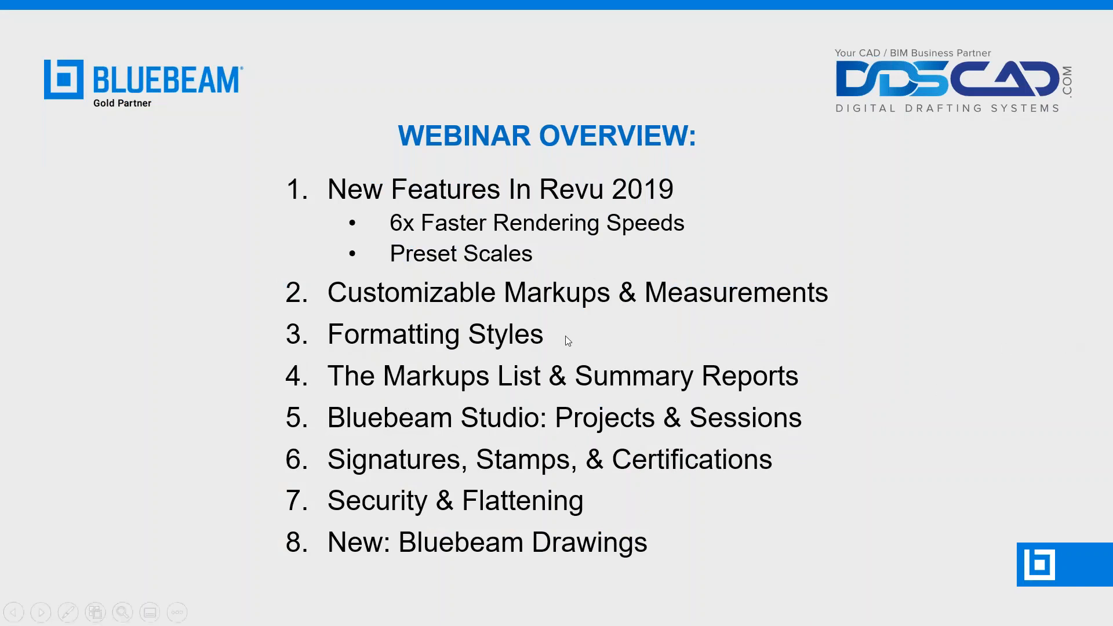
{"action": "key", "text": "alt+Tab"}
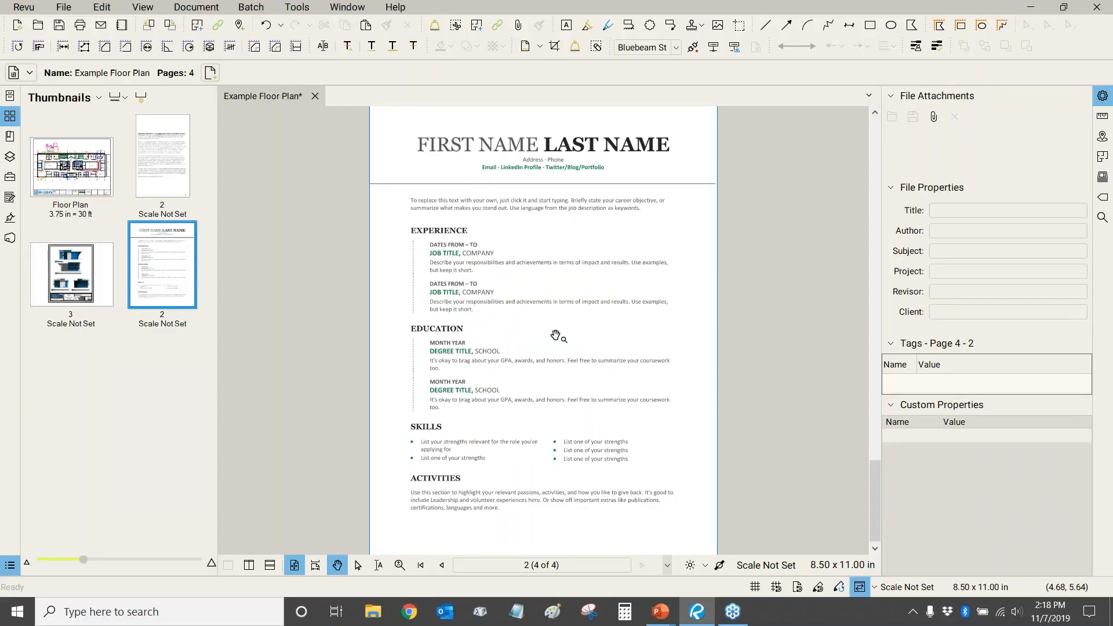
{"action": "left_click", "coordinate": [74, 176]}
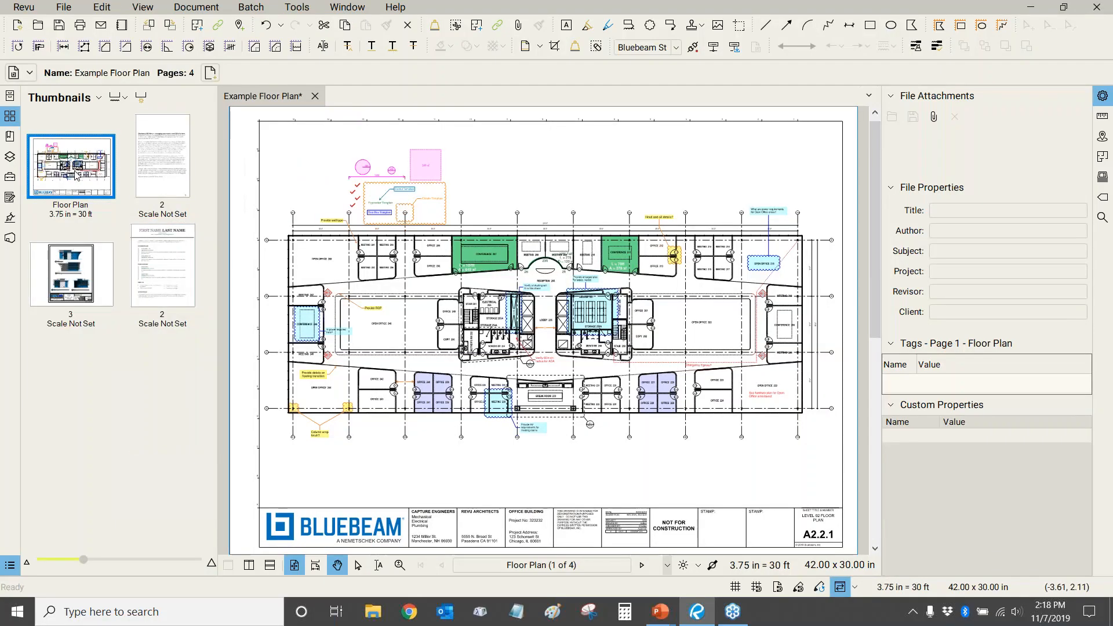
Sign in to Bluebeam Studio and bring up the prompt for working offline, closing it again
{"action": "left_click", "coordinate": [10, 239]}
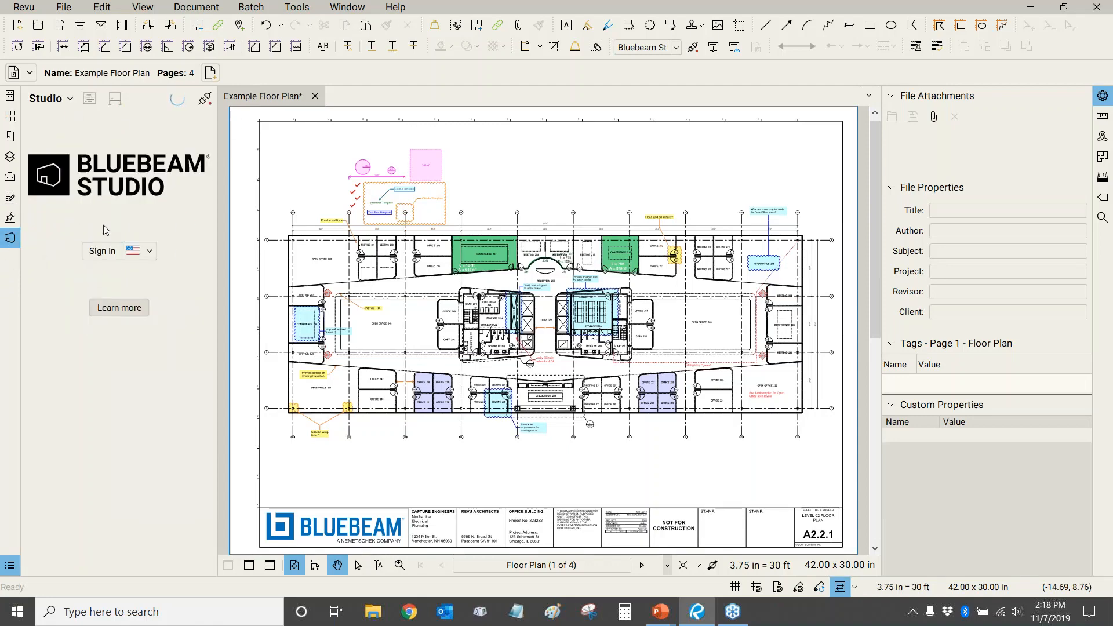
{"action": "left_click", "coordinate": [102, 251]}
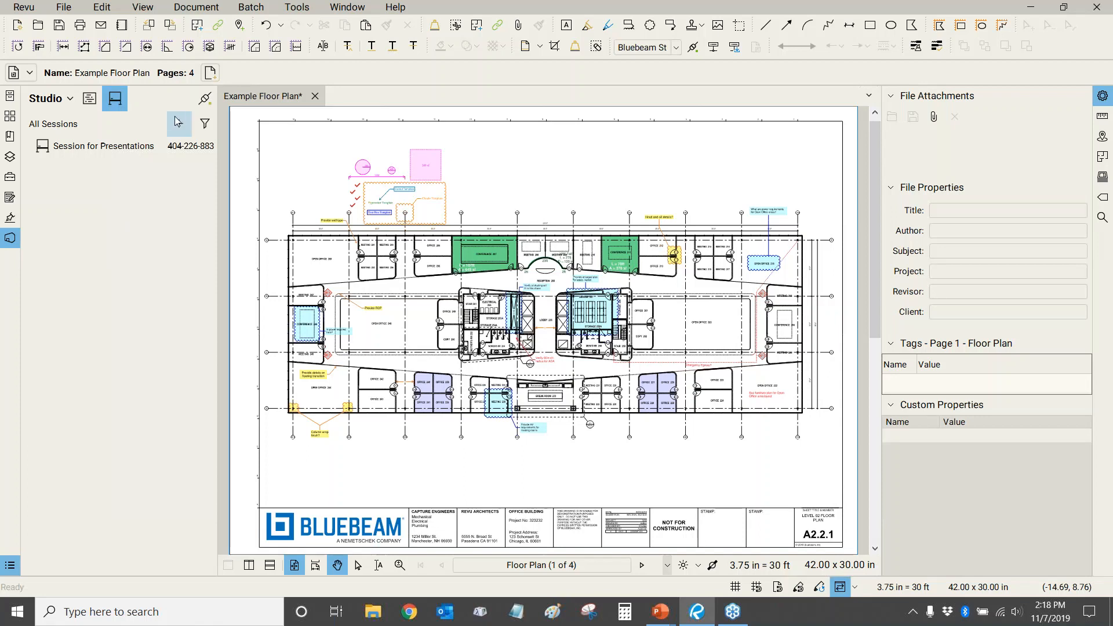
{"action": "left_click", "coordinate": [206, 104]}
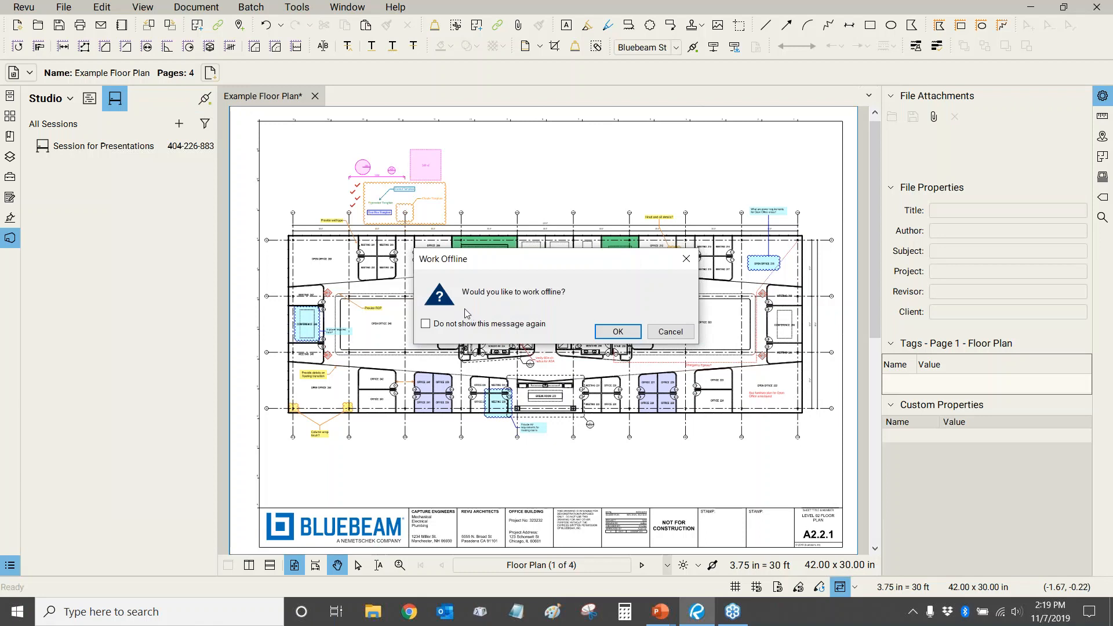
{"action": "left_click", "coordinate": [604, 332]}
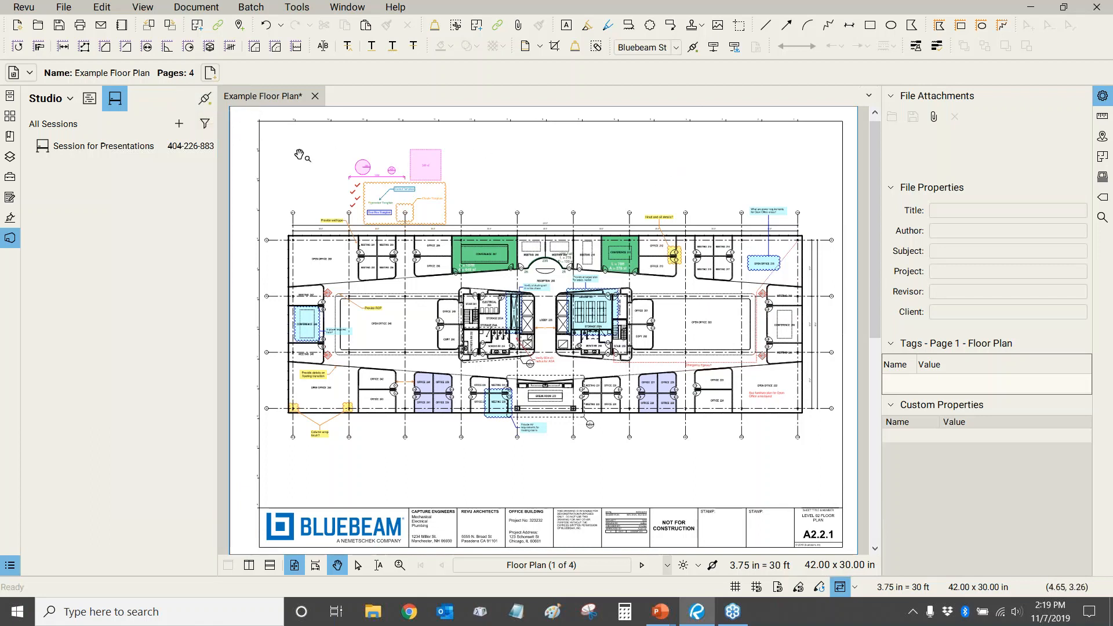
Open Project For Presentations from the Studio projects list after viewing the options for adding a project
{"action": "left_click", "coordinate": [90, 99]}
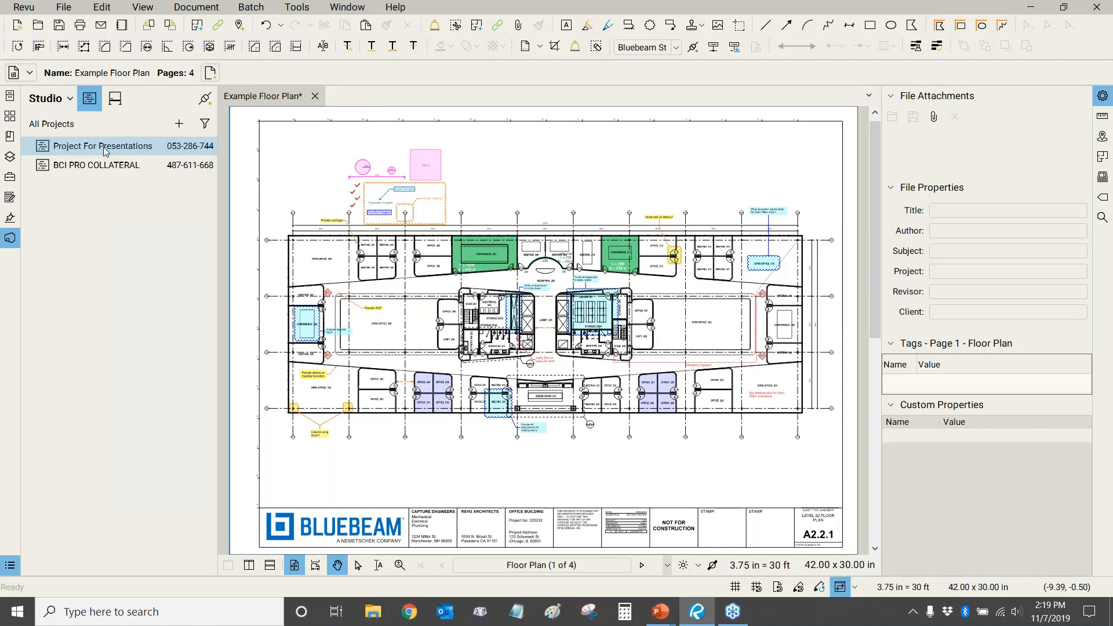
{"action": "left_click", "coordinate": [179, 129]}
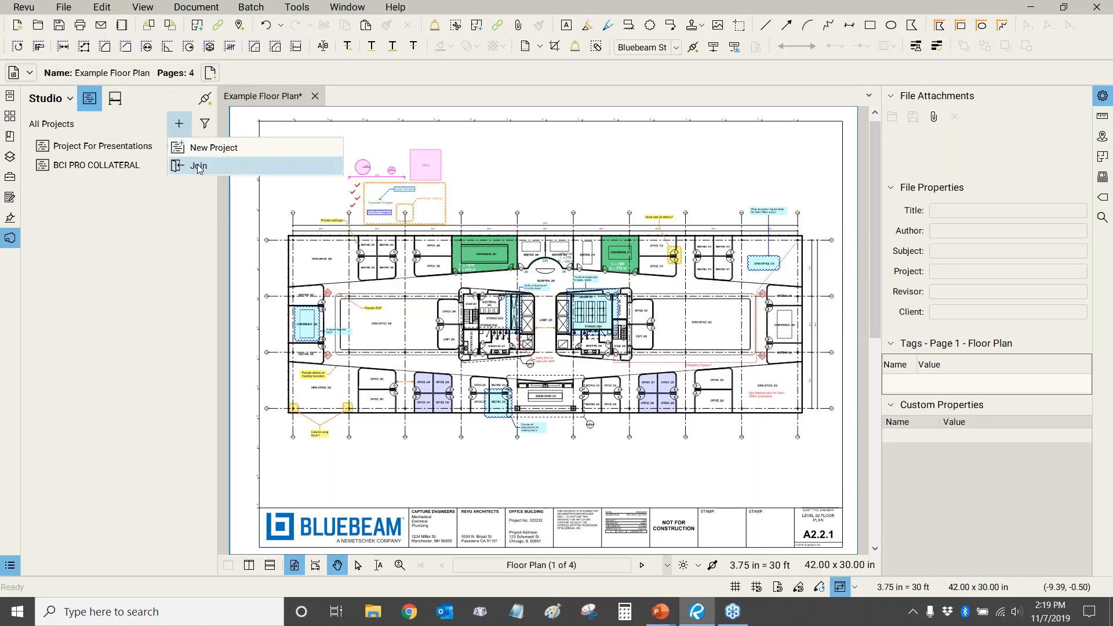
{"action": "left_click", "coordinate": [104, 149]}
{"action": "double_click", "coordinate": [103, 149]}
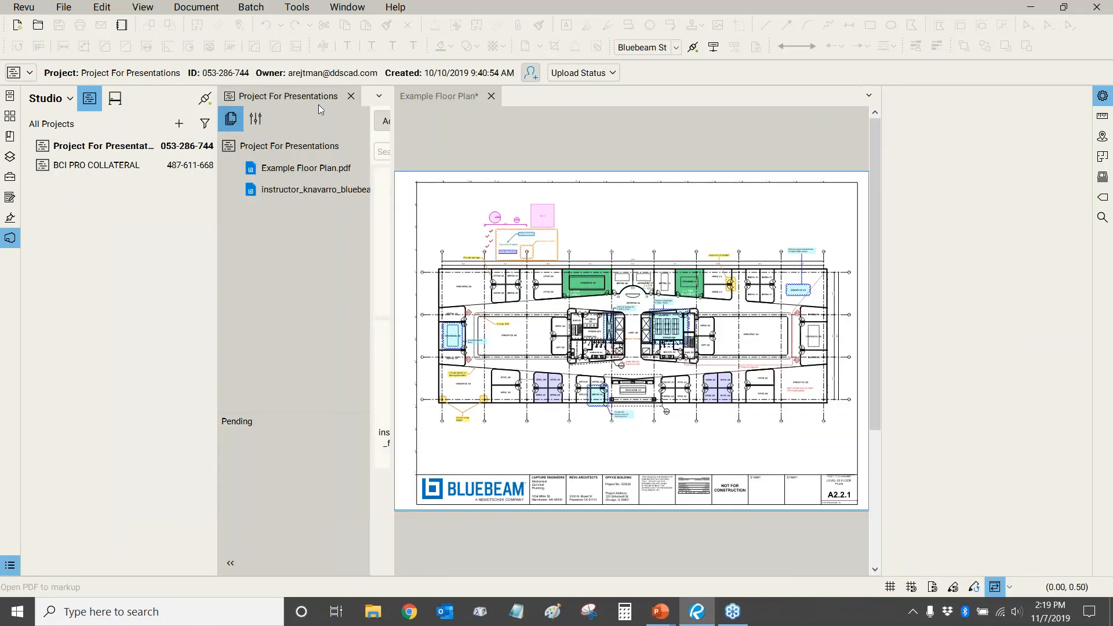
Hide the file properties panel and widen the project file area so the thumbnails show beside the floor plan
{"action": "left_click_drag", "start_coordinate": [393, 148], "coordinate": [565, 148]}
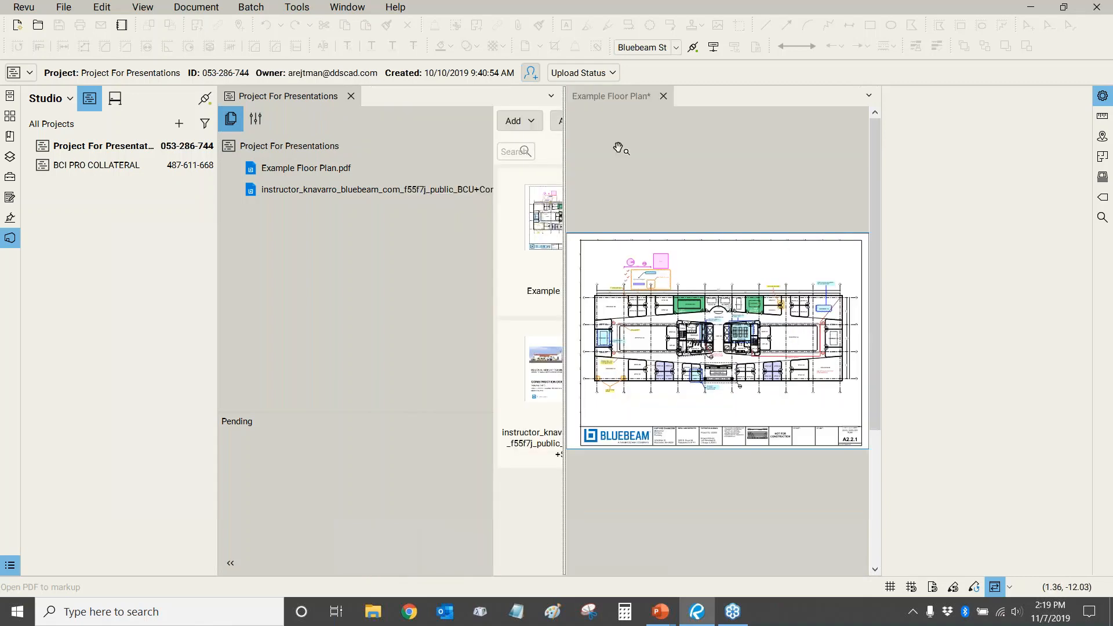
{"action": "left_click", "coordinate": [1101, 95]}
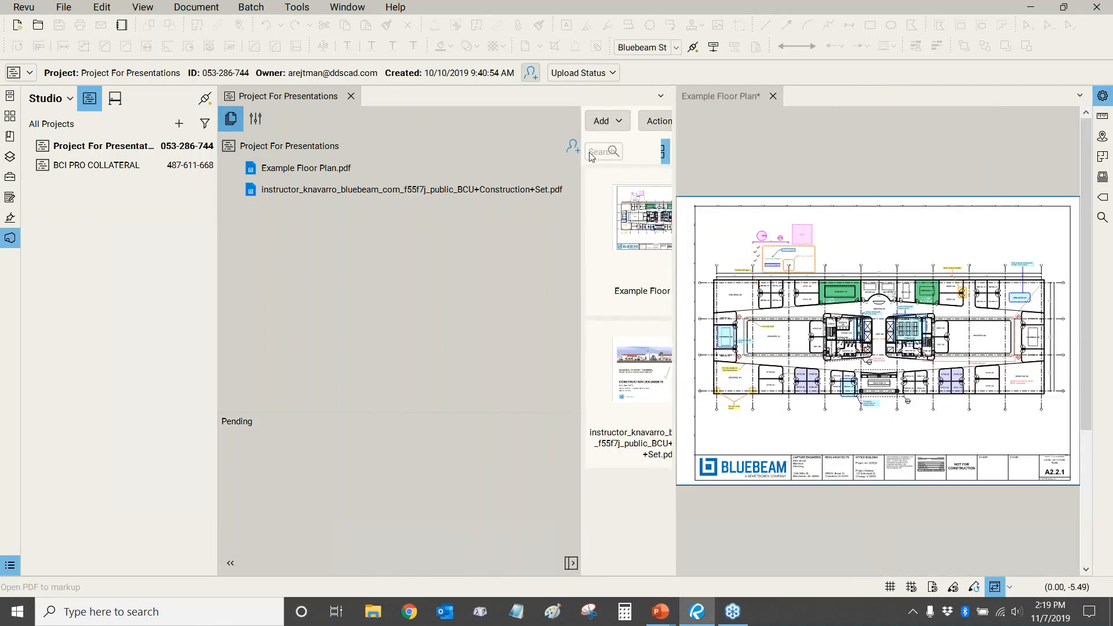
{"action": "left_click_drag", "start_coordinate": [582, 157], "coordinate": [424, 160]}
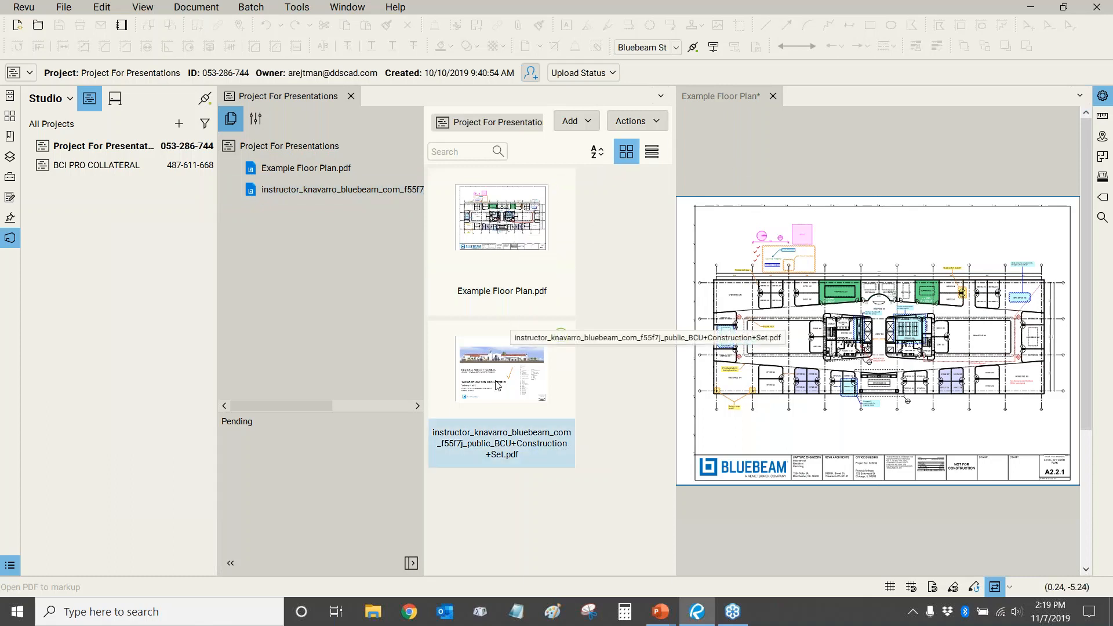
Look over the project's options for adding files and folders and for syncing or reviewing checkouts
{"action": "left_click", "coordinate": [591, 116]}
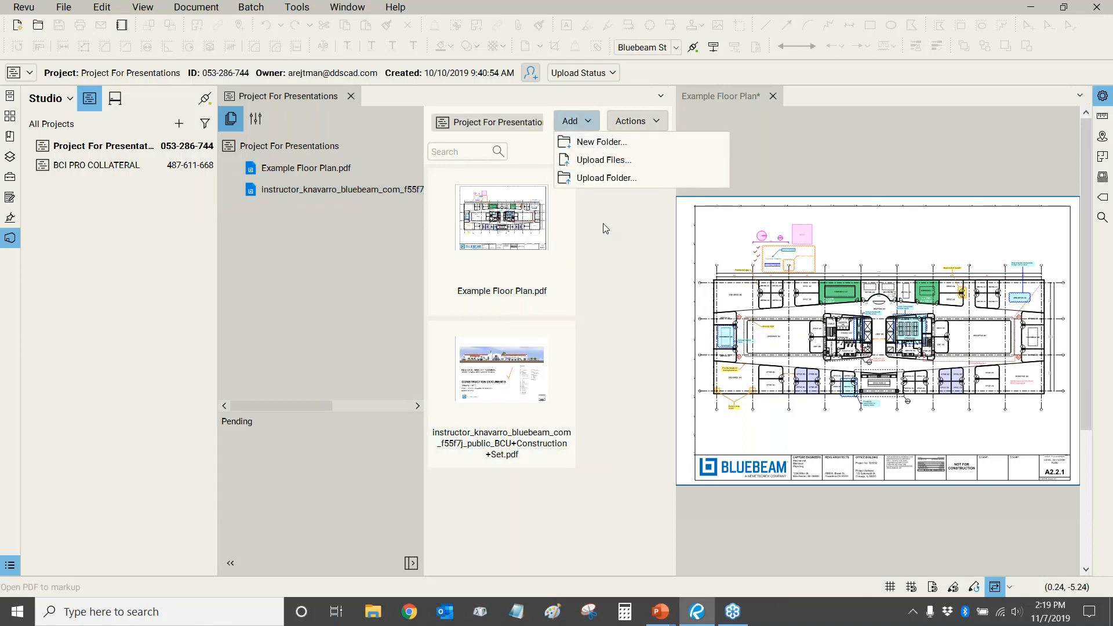
{"action": "left_click", "coordinate": [619, 285]}
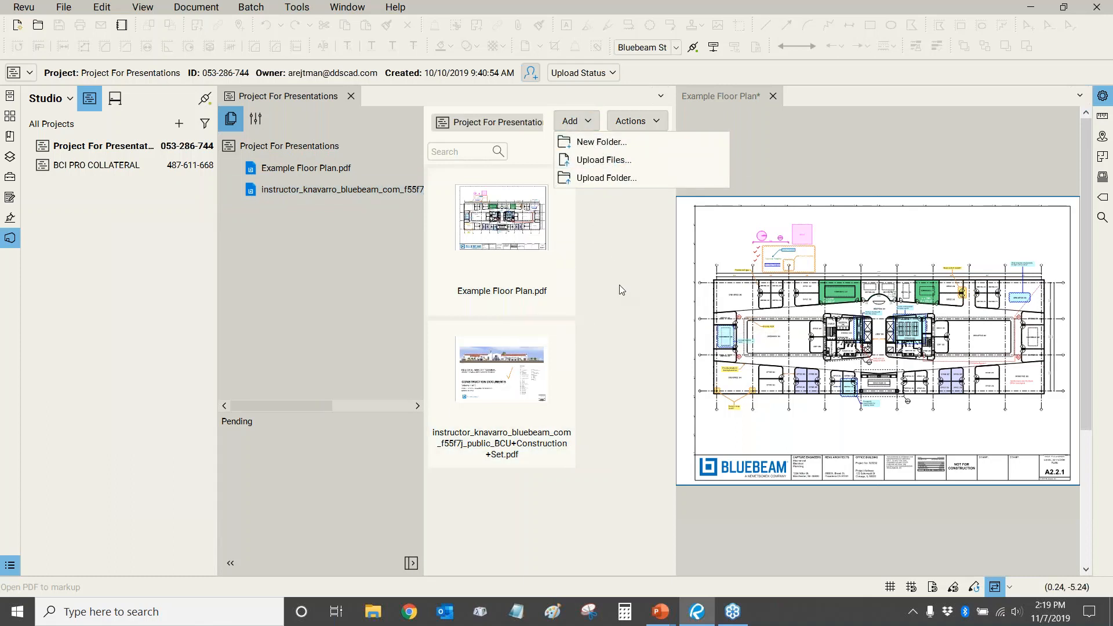
{"action": "left_click", "coordinate": [656, 124]}
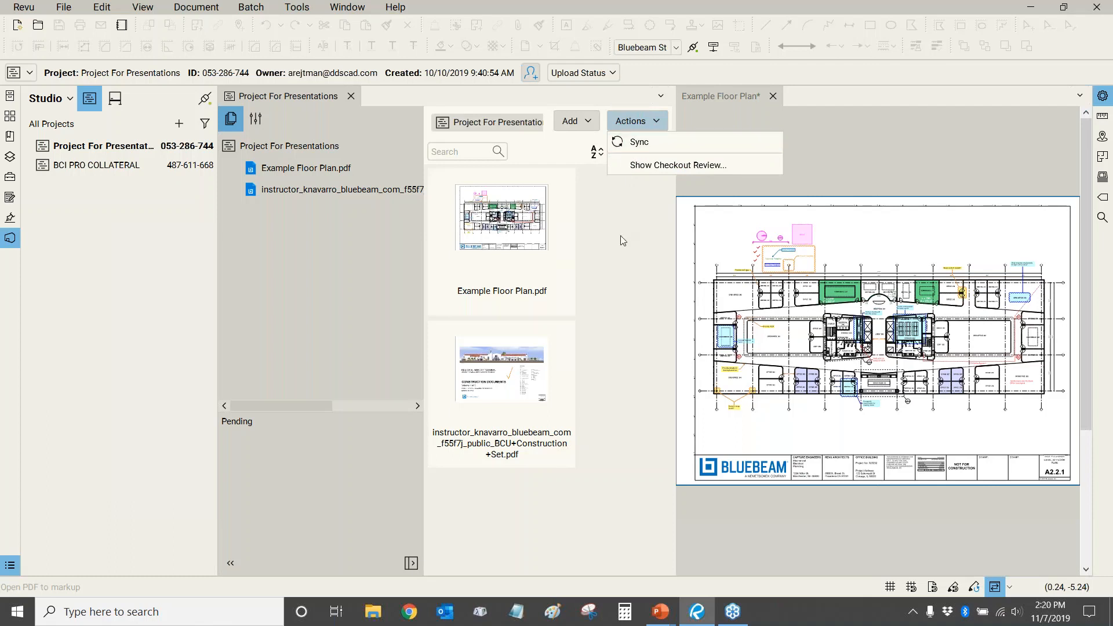
{"action": "left_click", "coordinate": [234, 194]}
Close the Example Floor Plan document and open the project's BCU Construction Set PDF in Split View
{"action": "mouse_move", "coordinate": [285, 192]}
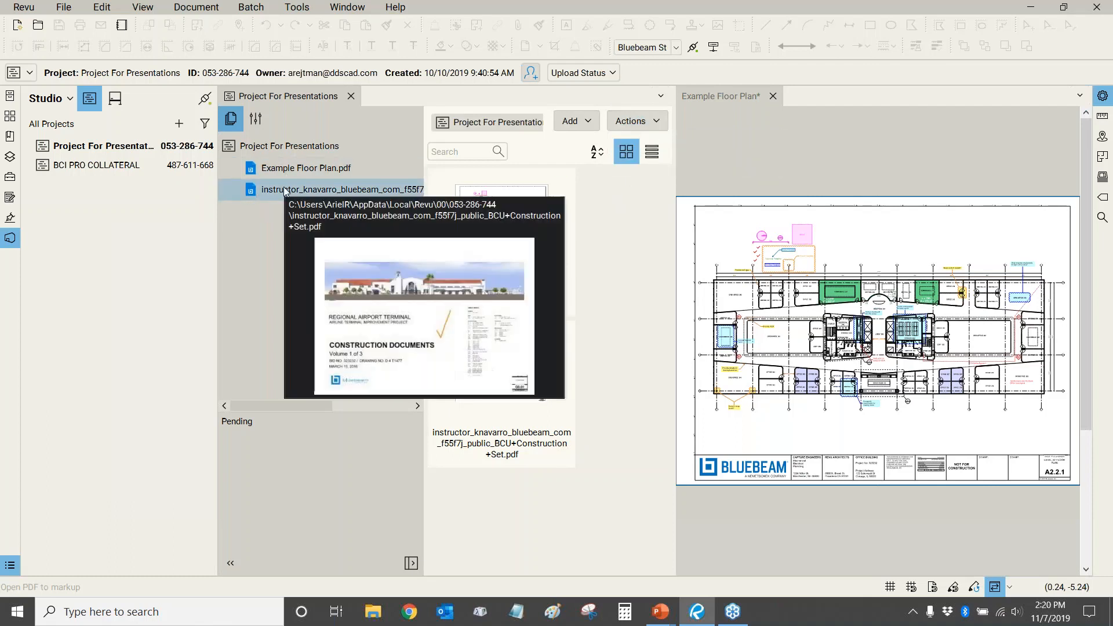
{"action": "left_click", "coordinate": [773, 96]}
{"action": "left_click", "coordinate": [644, 371]}
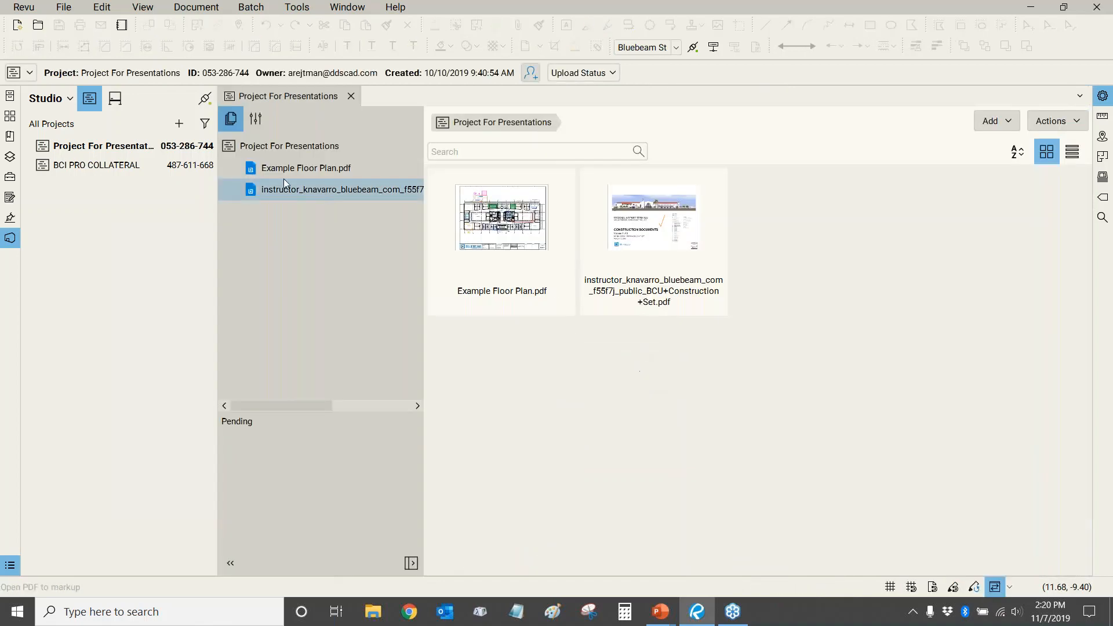
{"action": "double_click", "coordinate": [293, 189]}
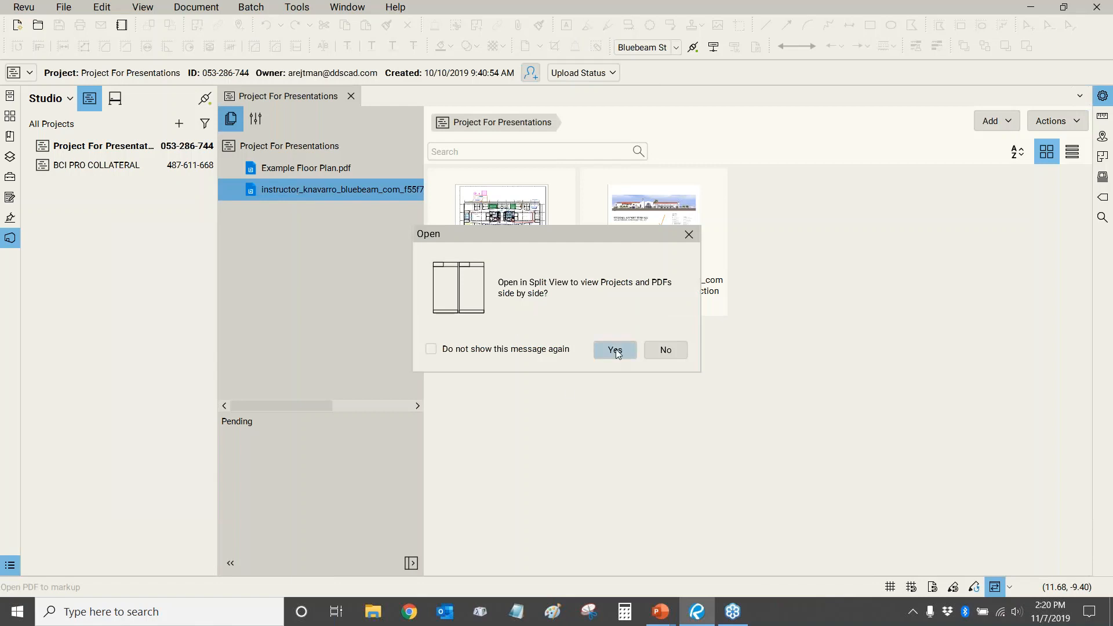
{"action": "left_click", "coordinate": [615, 350]}
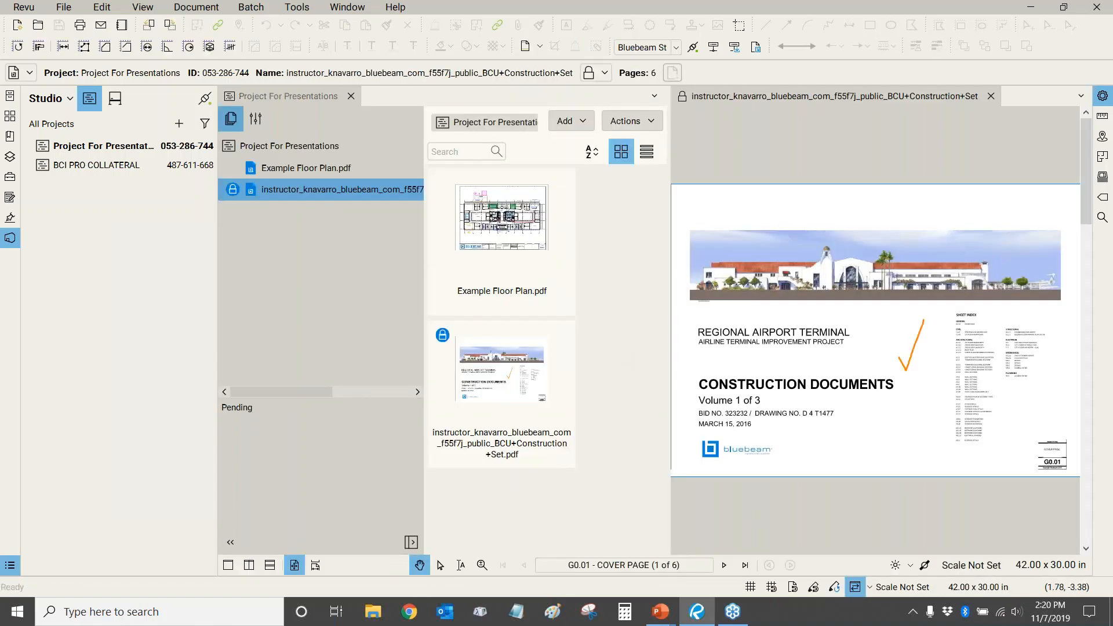
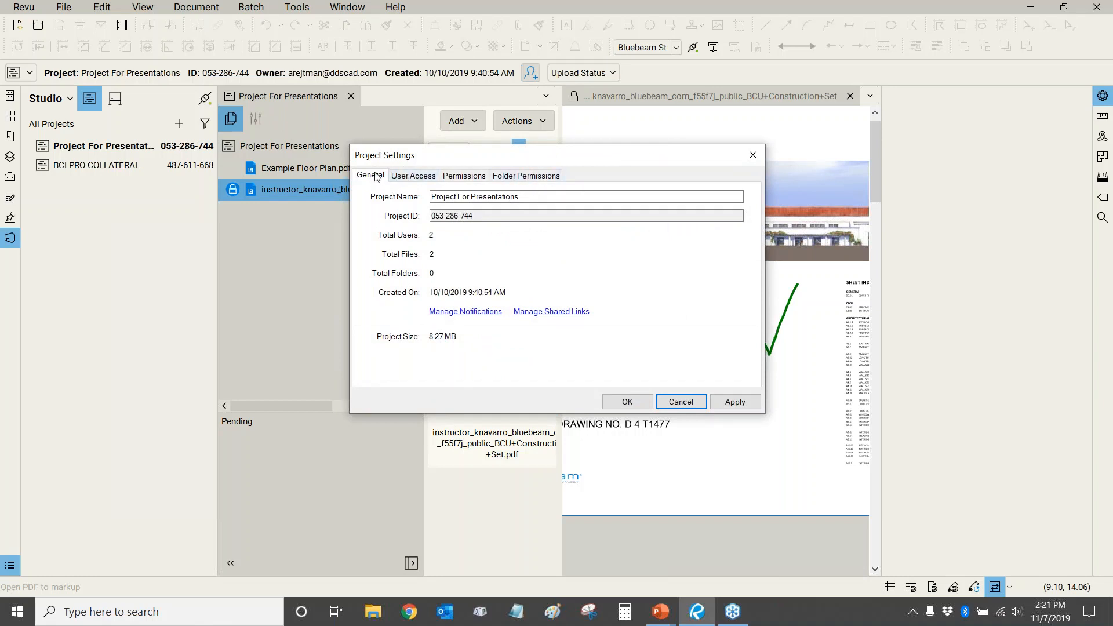
Review the user access, permissions and folder permissions in the project settings
{"action": "left_click", "coordinate": [409, 176]}
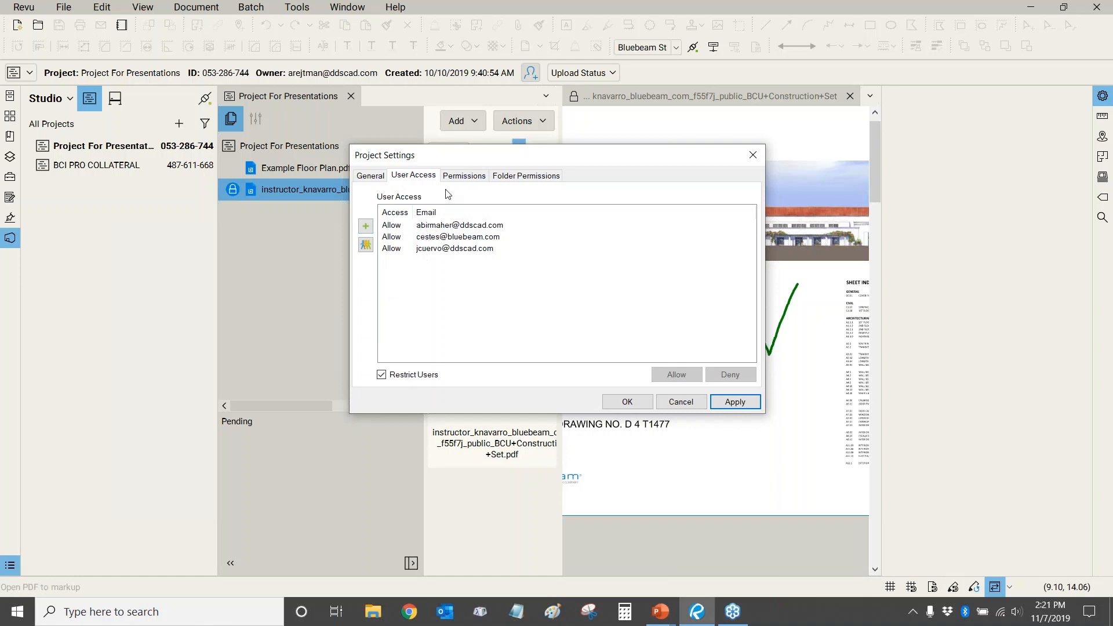
{"action": "left_click", "coordinate": [458, 178]}
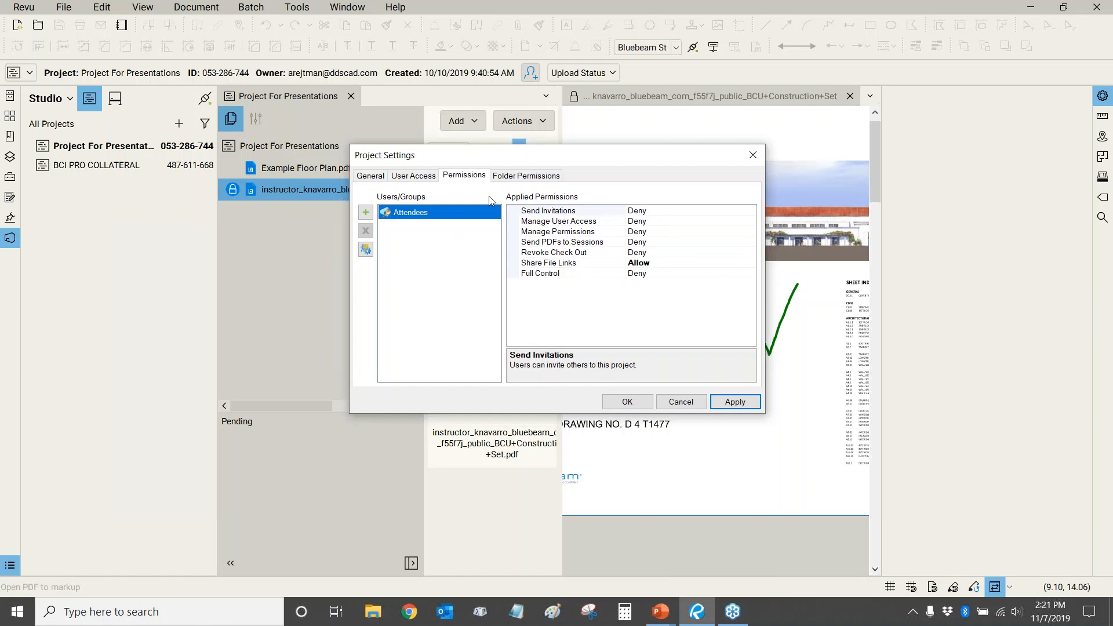
{"action": "left_click", "coordinate": [505, 180]}
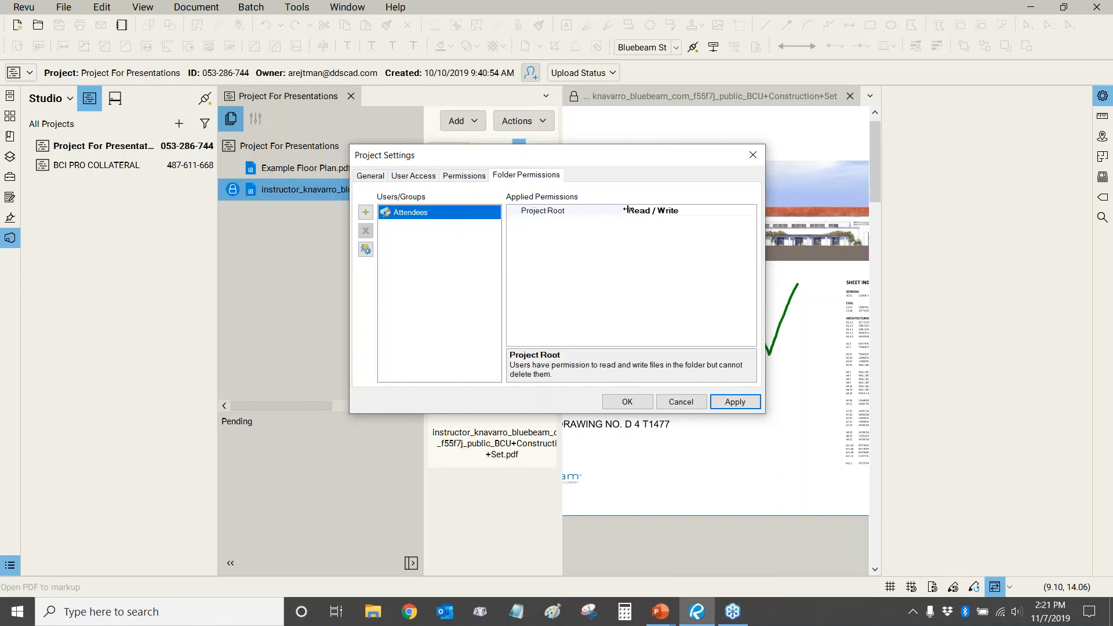
Try the Read permission for Attendees on the Project Root folder
{"action": "left_click", "coordinate": [742, 214]}
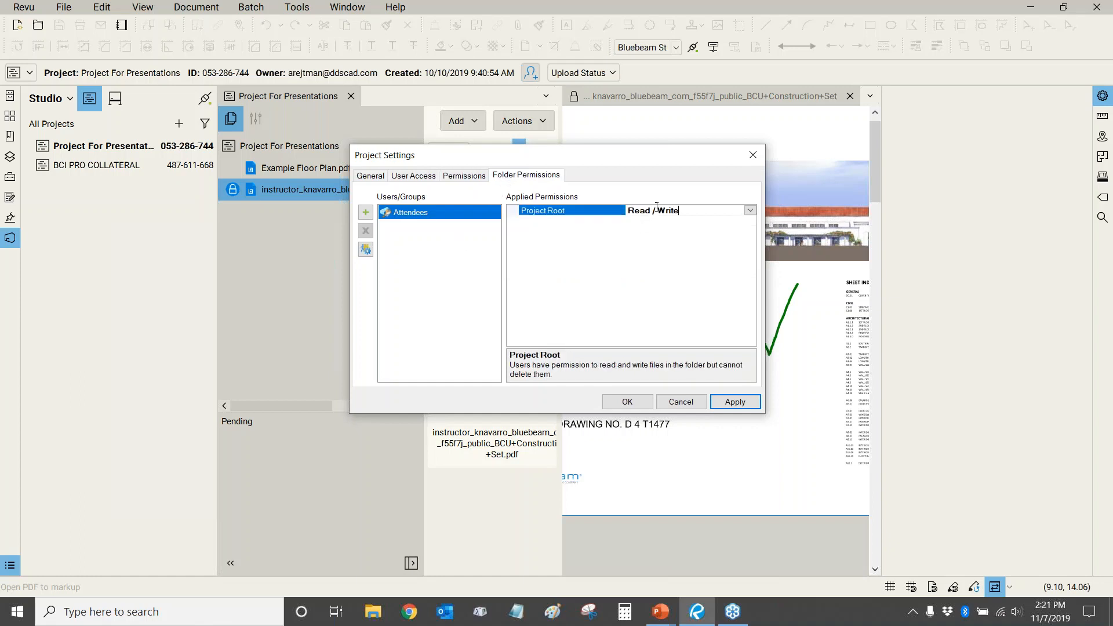
{"action": "left_click", "coordinate": [750, 211]}
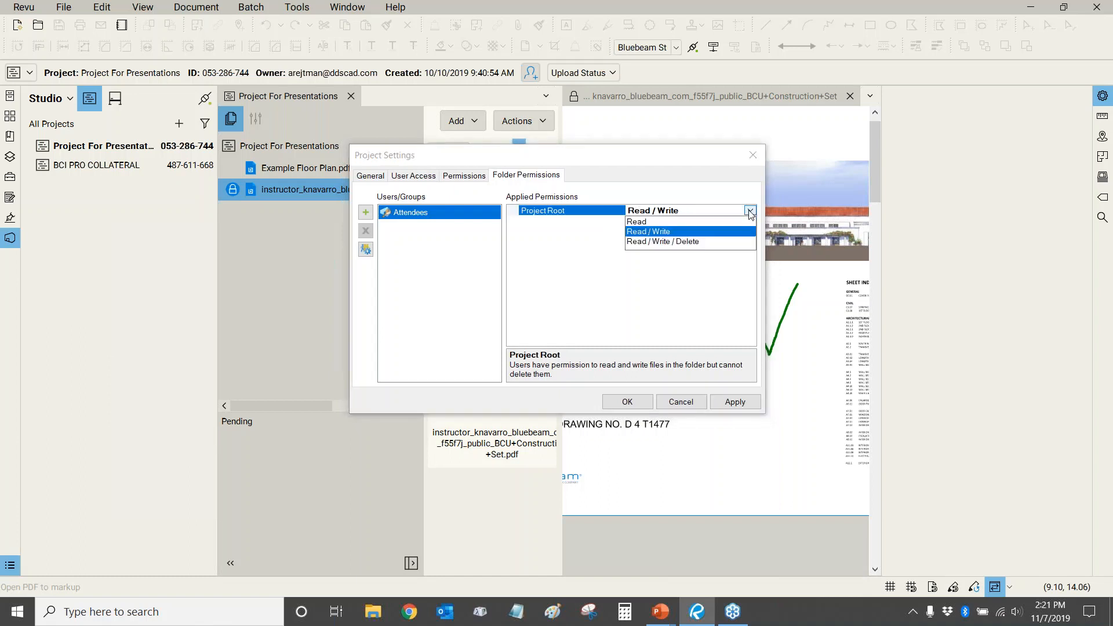
{"action": "left_click", "coordinate": [650, 224]}
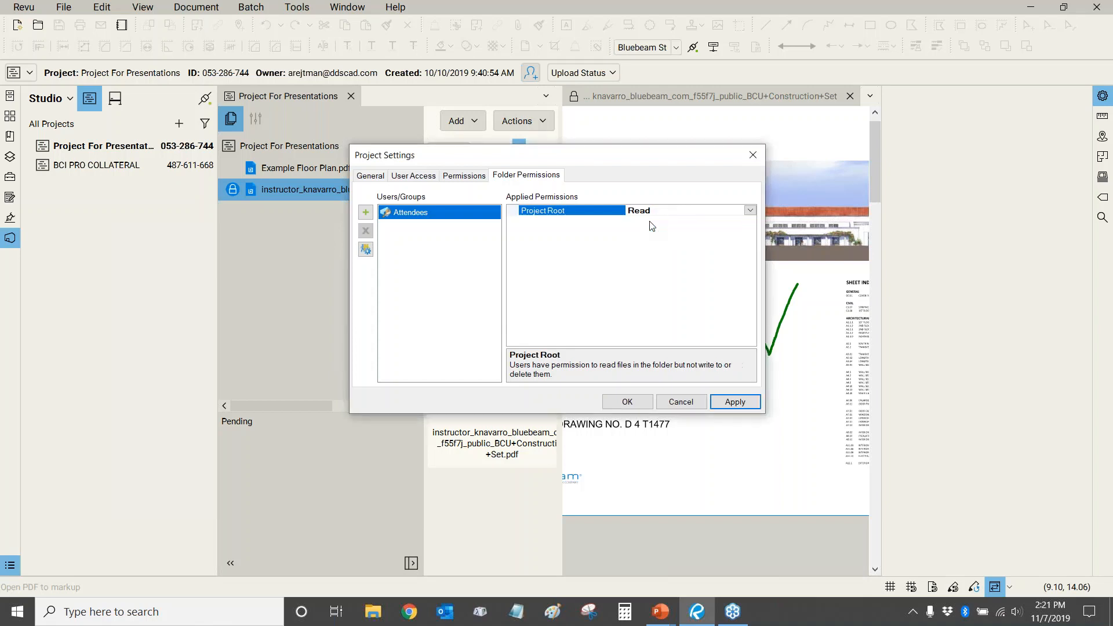
Set the Attendees' Project Root folder permission to Read / Write and save the project settings
{"action": "left_click", "coordinate": [752, 209]}
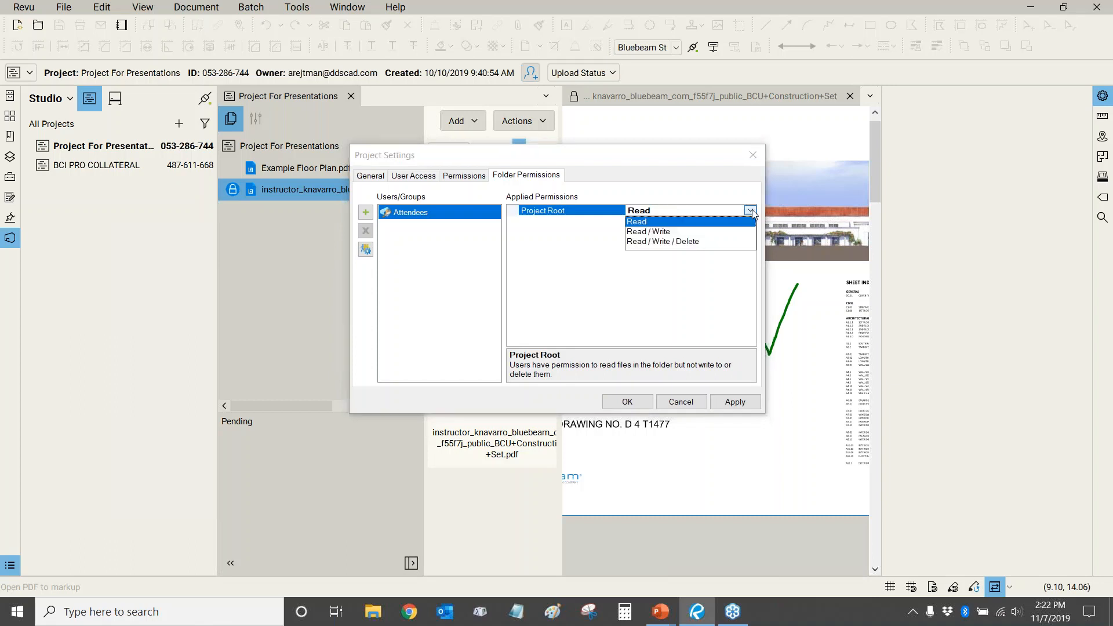
{"action": "left_click", "coordinate": [666, 233]}
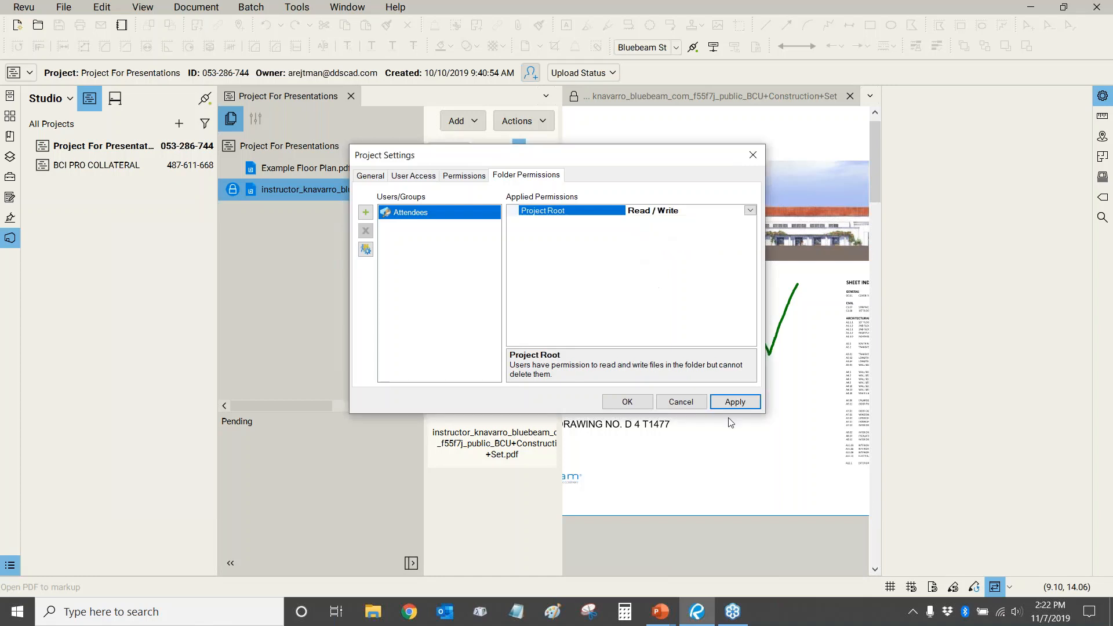
{"action": "left_click", "coordinate": [735, 402]}
{"action": "left_click", "coordinate": [627, 401]}
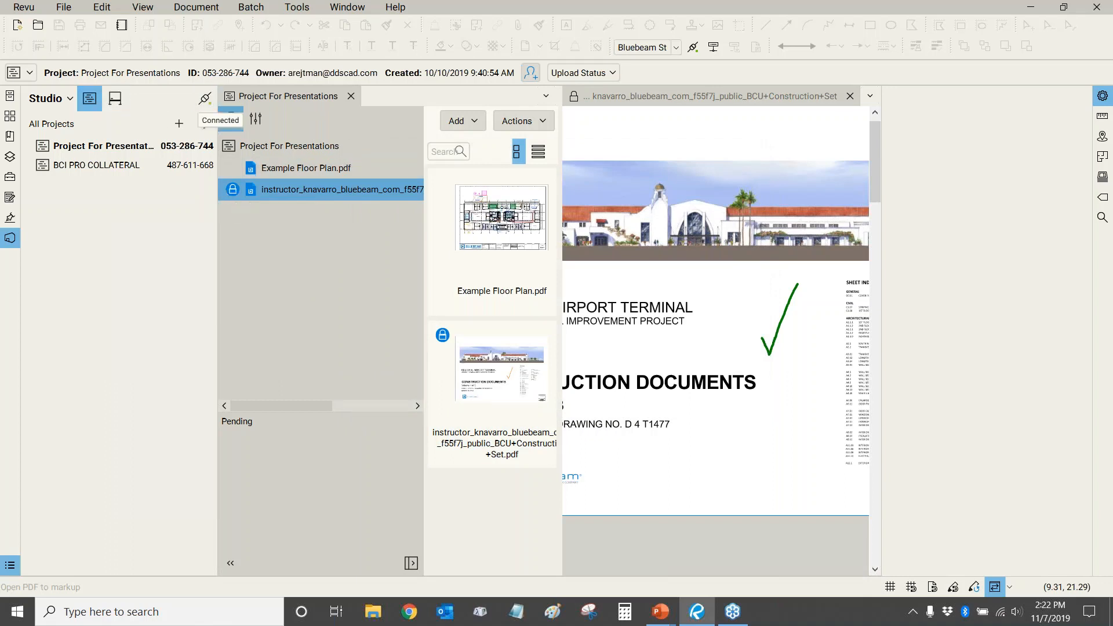
Close the construction set and Project For Presentations, and join the Studio session named Session for Presentations
{"action": "left_click", "coordinate": [850, 95]}
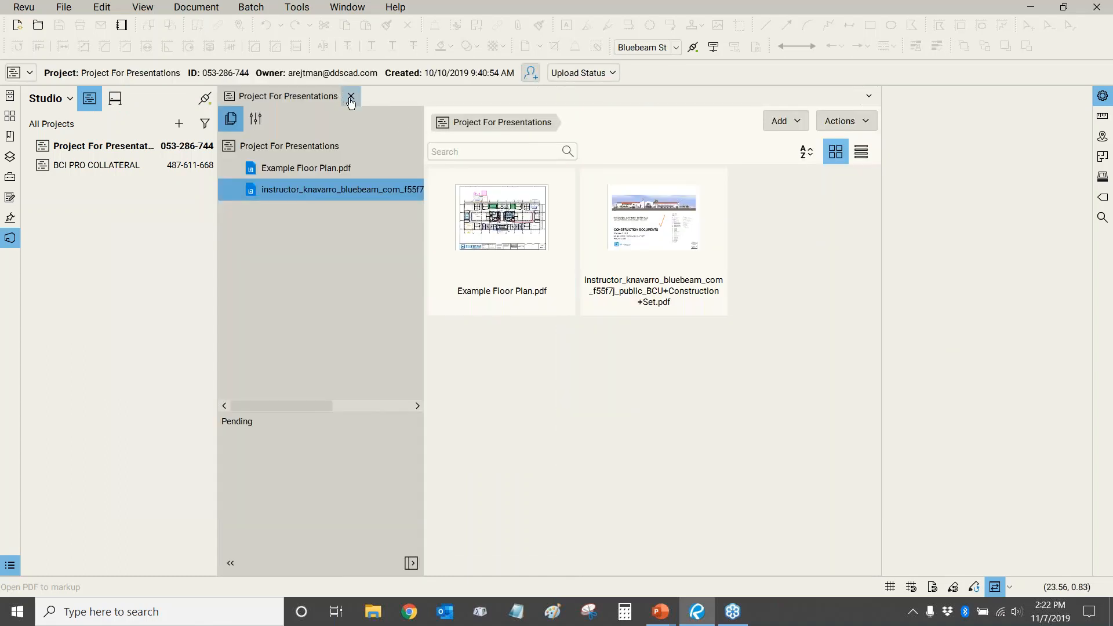
{"action": "left_click", "coordinate": [351, 98]}
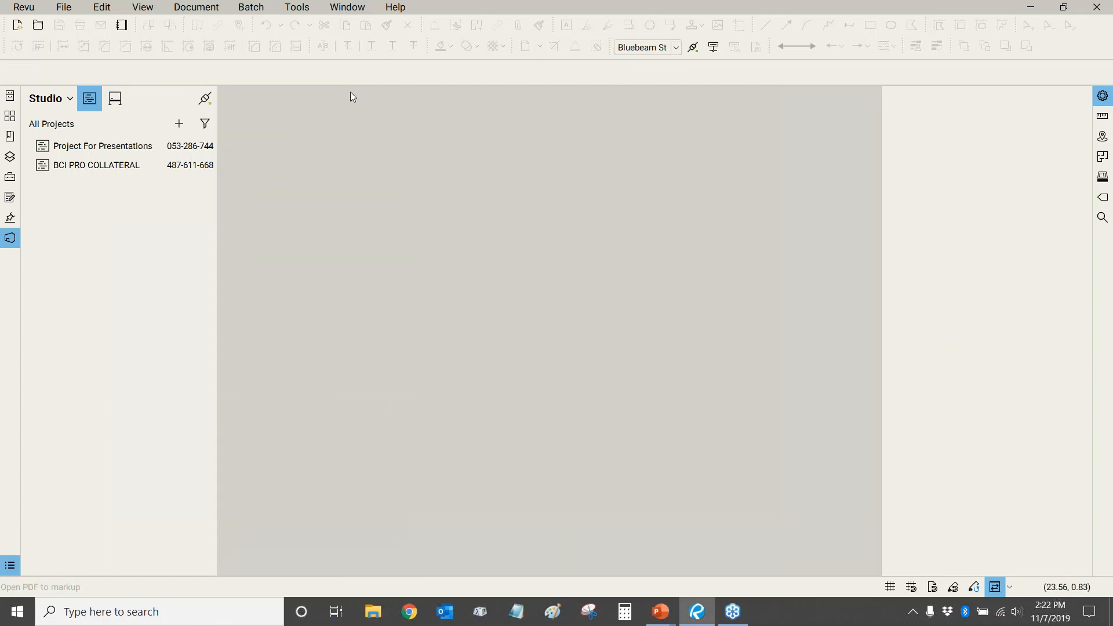
{"action": "left_click", "coordinate": [116, 99]}
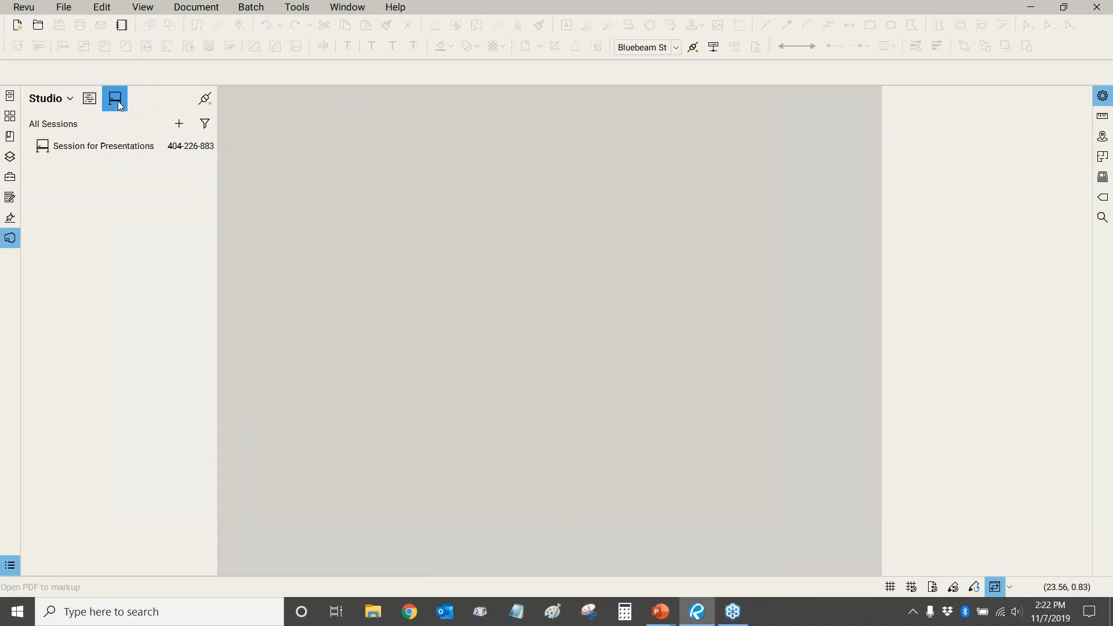
{"action": "double_click", "coordinate": [112, 146]}
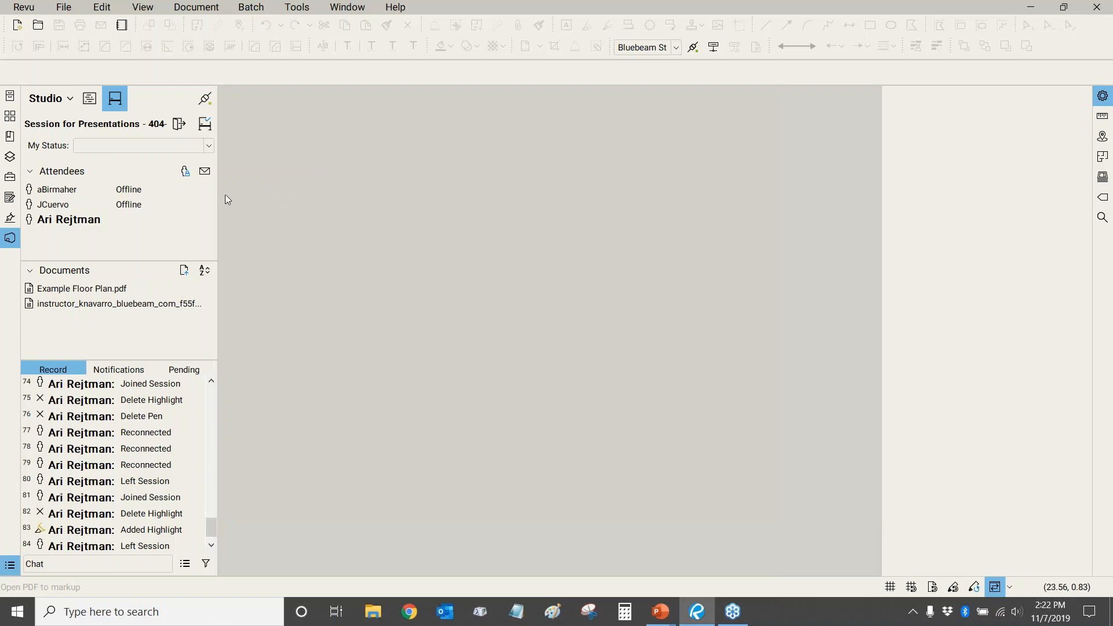
Review the general, attendee and permission settings of Session for Presentations
{"action": "left_click", "coordinate": [149, 131]}
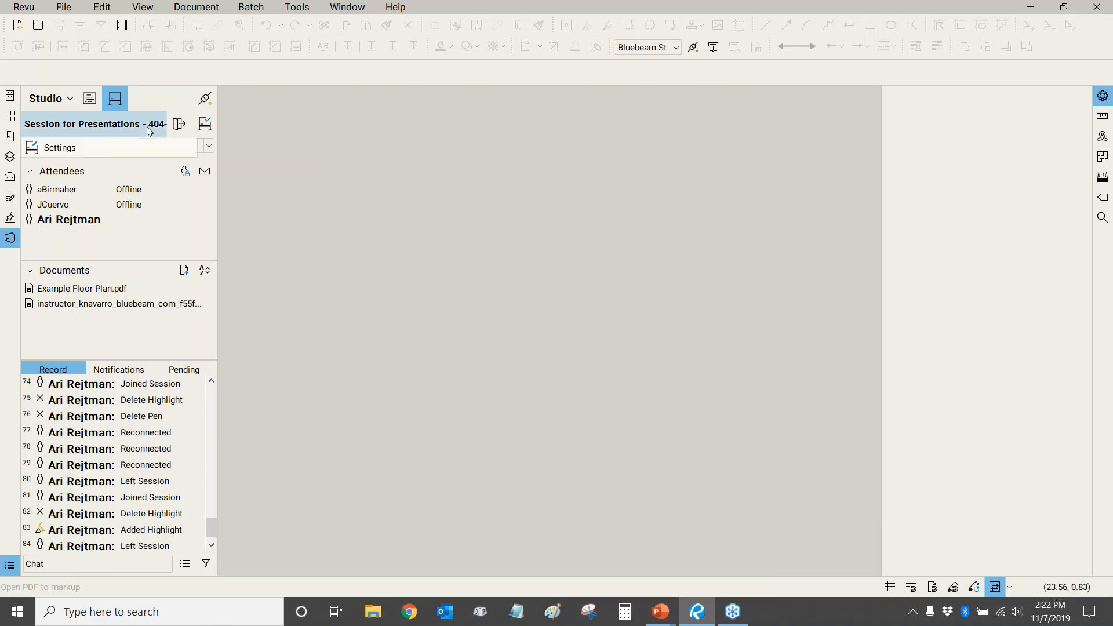
{"action": "left_click", "coordinate": [58, 148]}
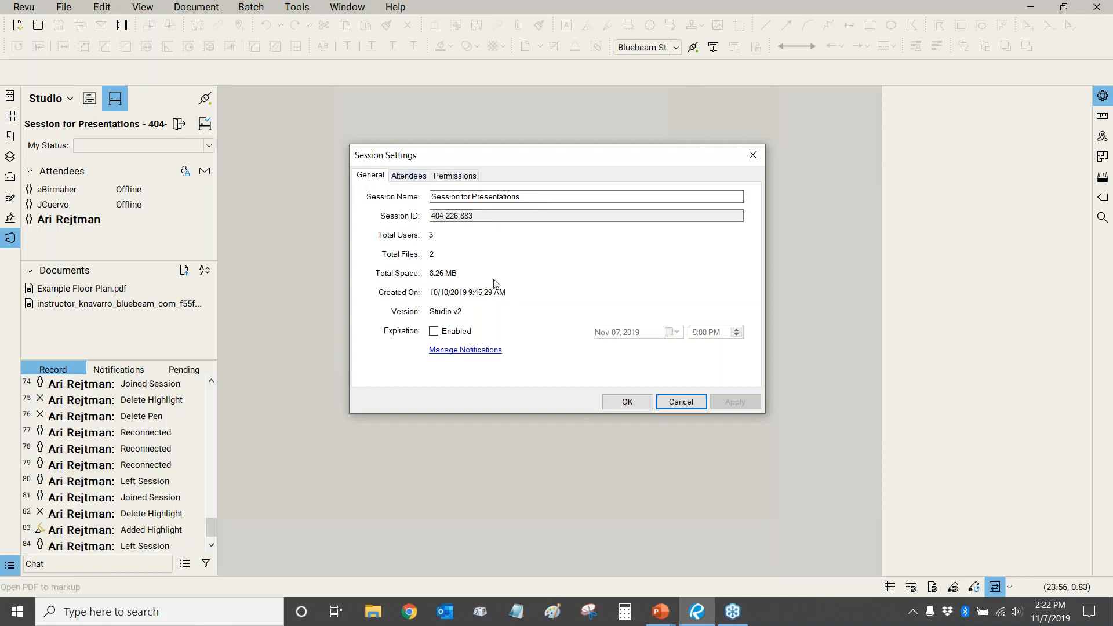
{"action": "left_click", "coordinate": [676, 402]}
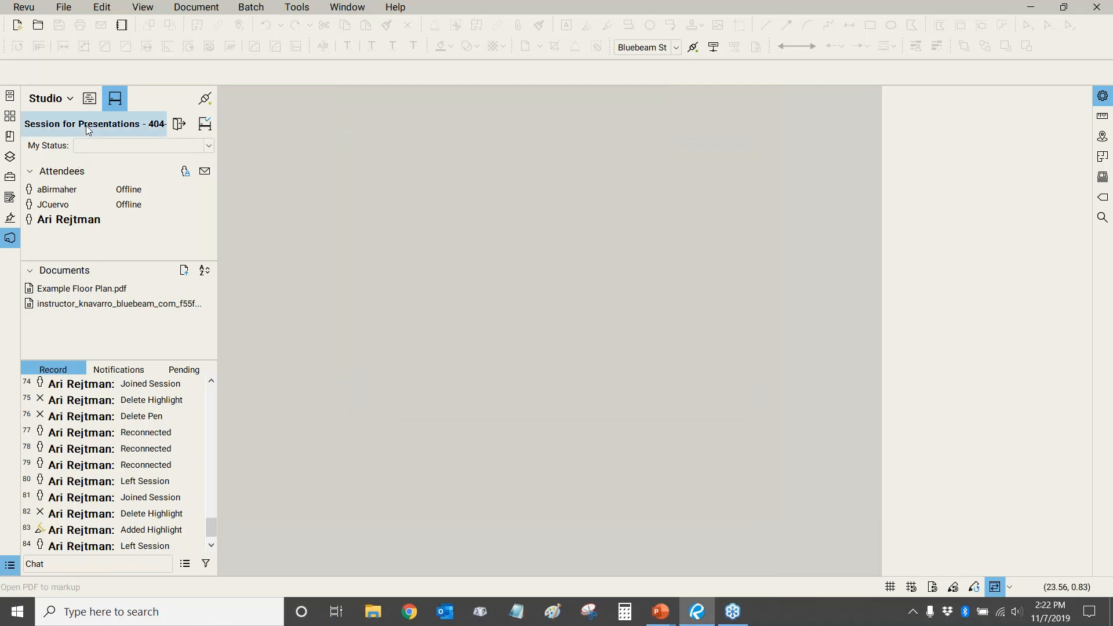
{"action": "right_click", "coordinate": [86, 125]}
{"action": "left_click", "coordinate": [61, 150]}
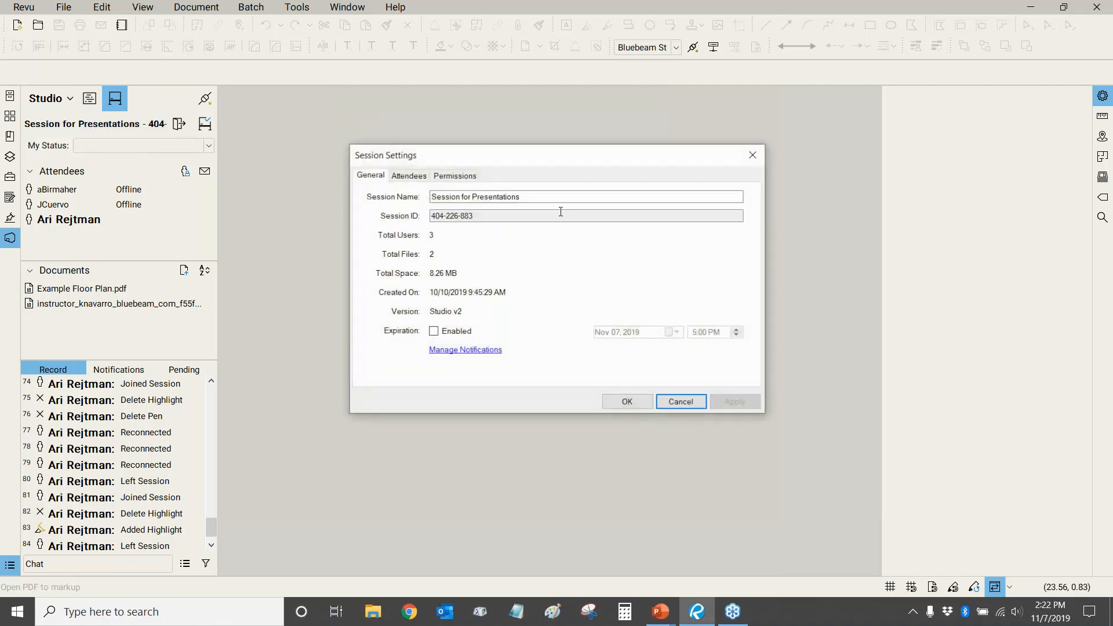
{"action": "left_click", "coordinate": [411, 176]}
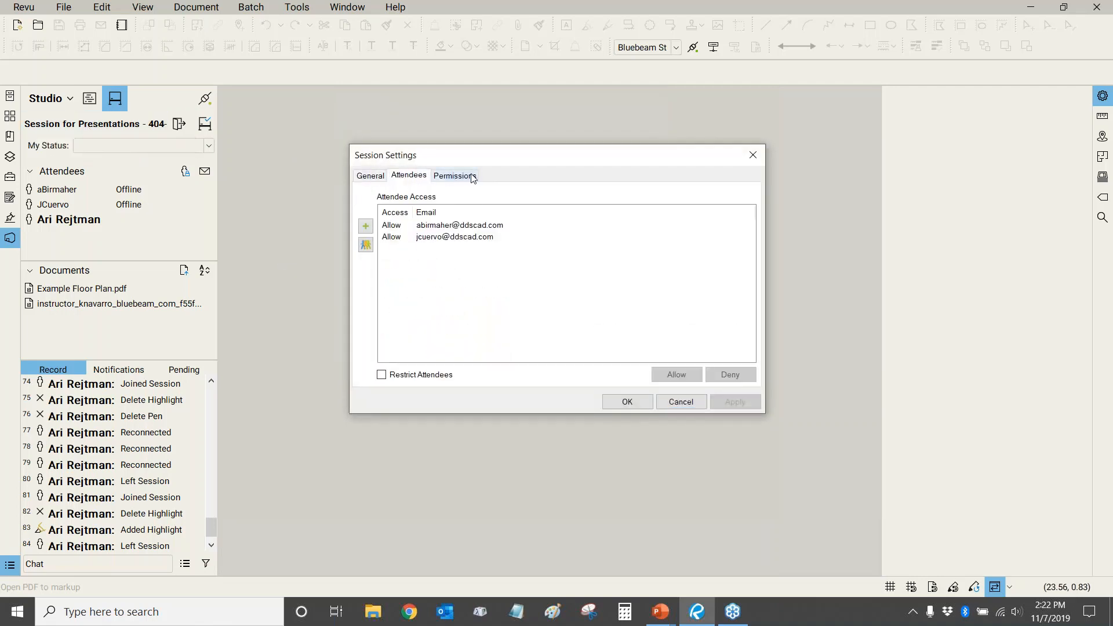
{"action": "left_click", "coordinate": [473, 176]}
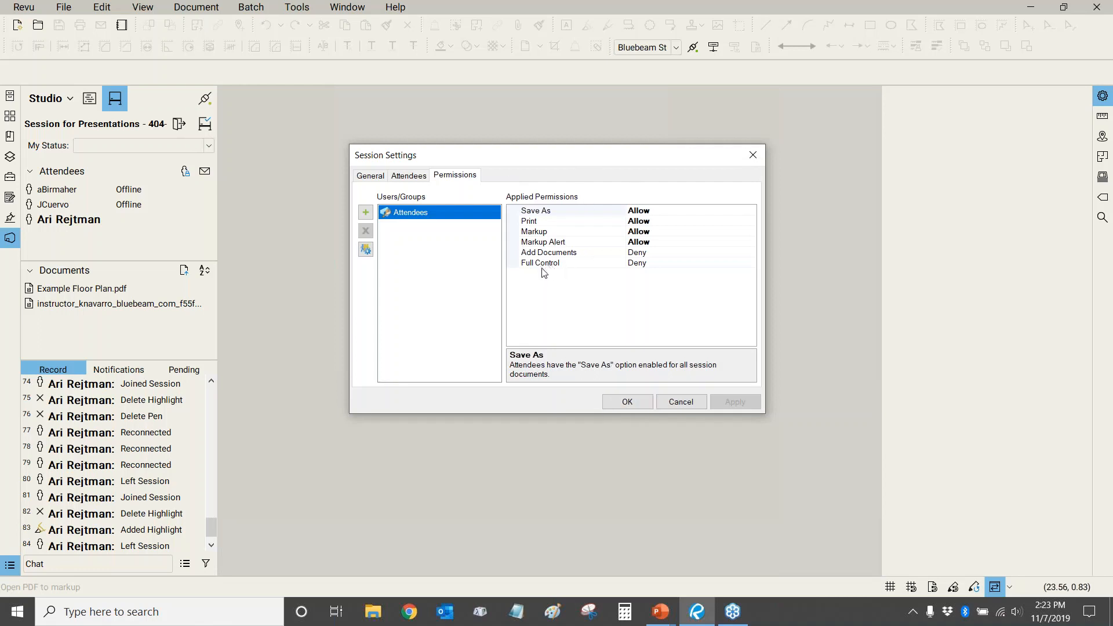
{"action": "left_click", "coordinate": [639, 402]}
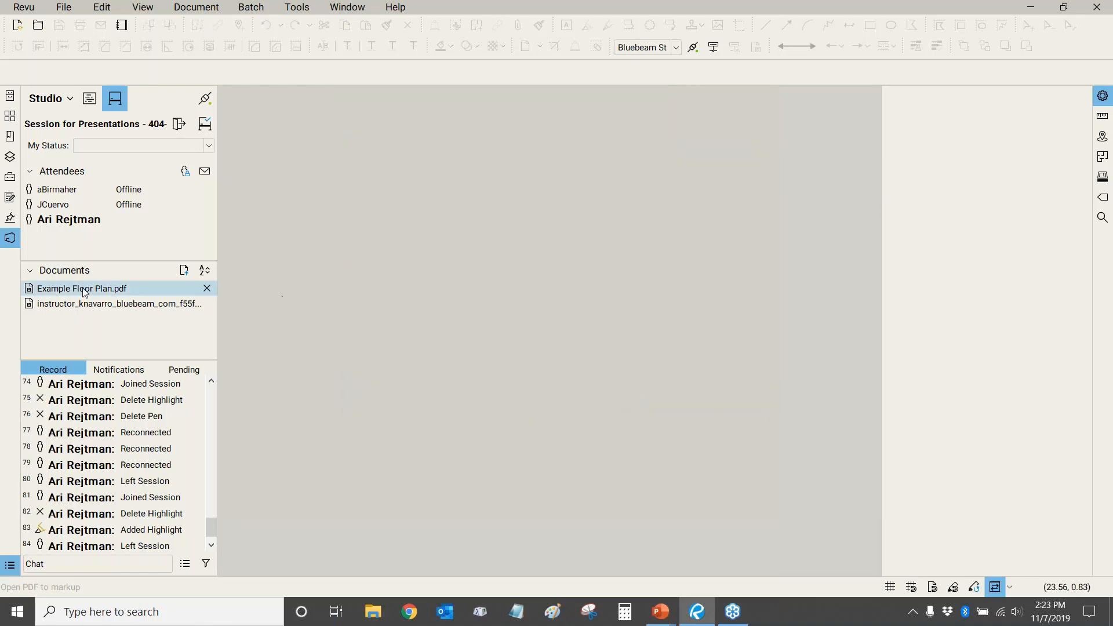
{"action": "mouse_move", "coordinate": [88, 307]}
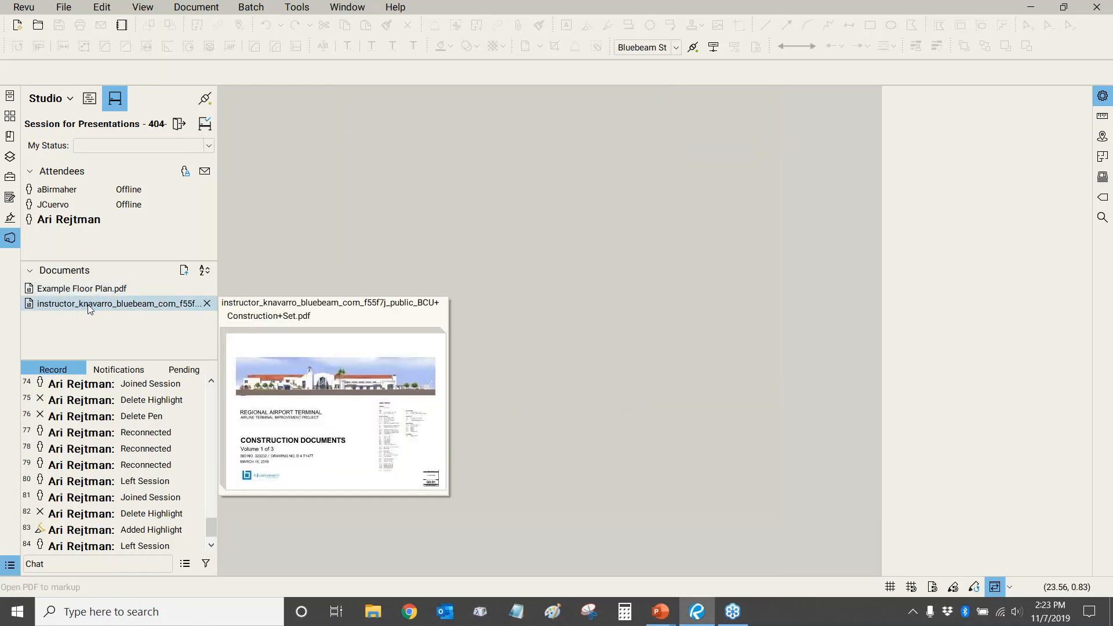
Open the construction set from the session's documents and inspect the properties of the orange, yellow and red check marks on the cover page
{"action": "double_click", "coordinate": [88, 304]}
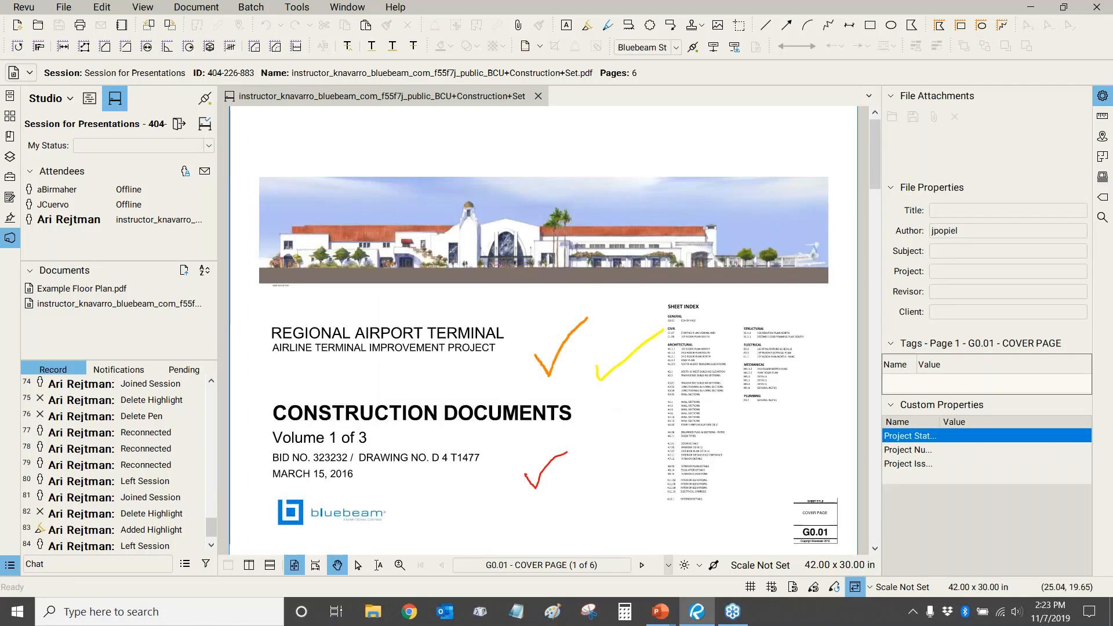
{"action": "scroll", "coordinate": [604, 400], "scroll_direction": "up", "scroll_amount": 2}
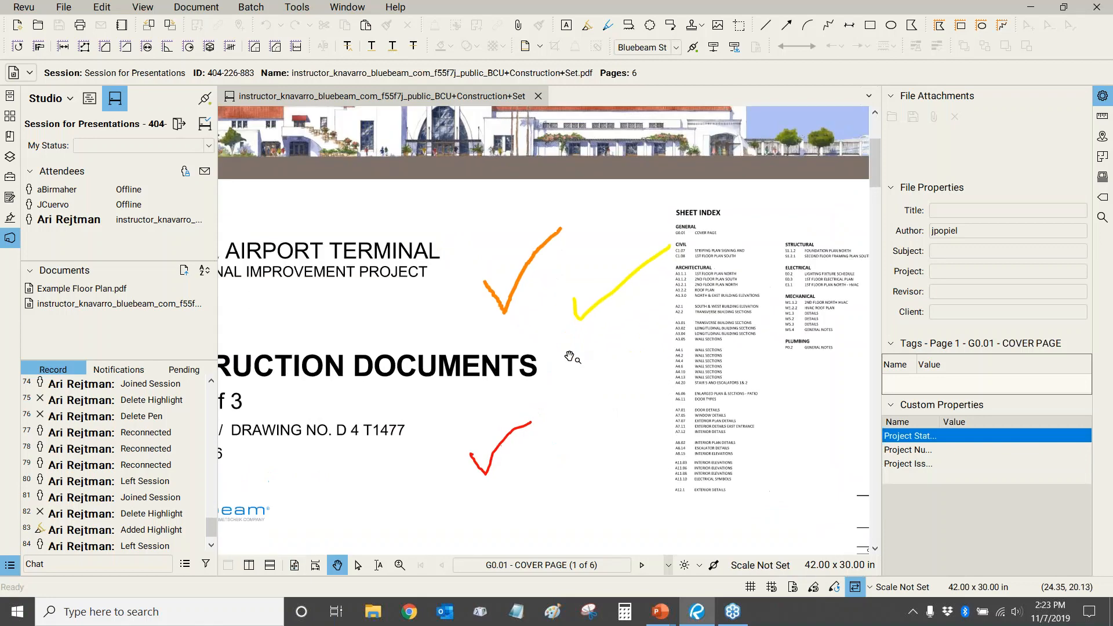
{"action": "left_click", "coordinate": [513, 291]}
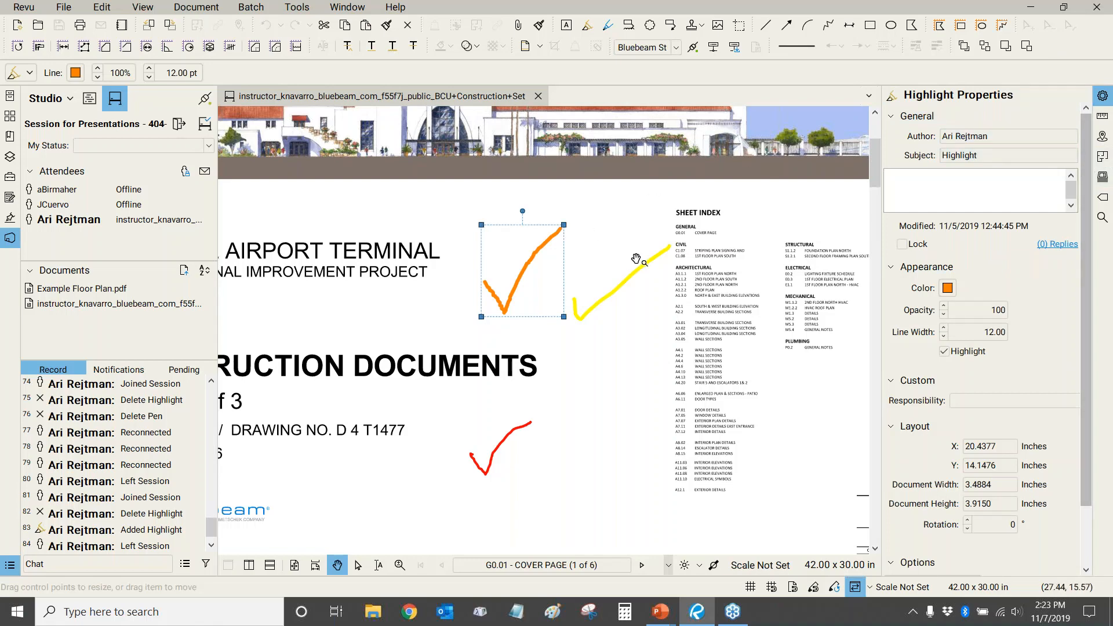
{"action": "left_click", "coordinate": [596, 237]}
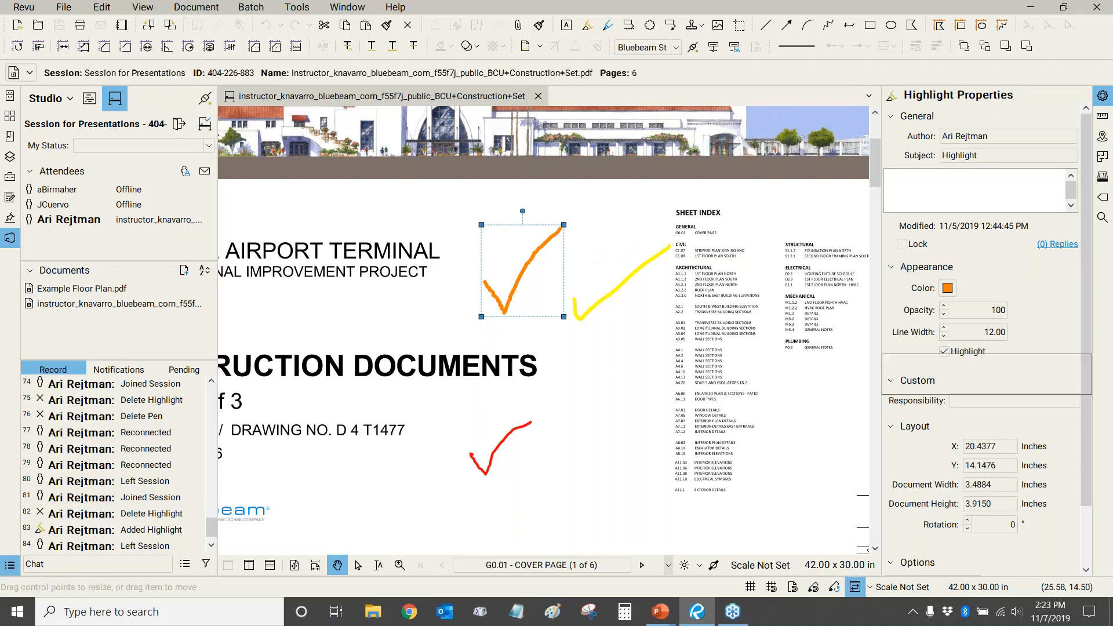
{"action": "left_click", "coordinate": [623, 283]}
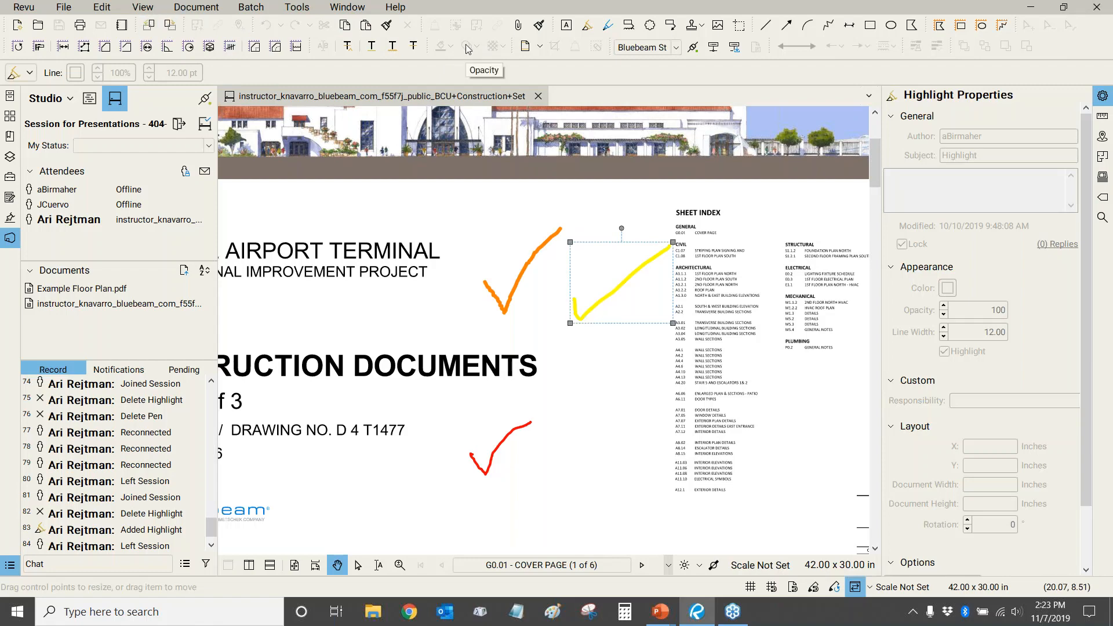
{"action": "left_click", "coordinate": [541, 380]}
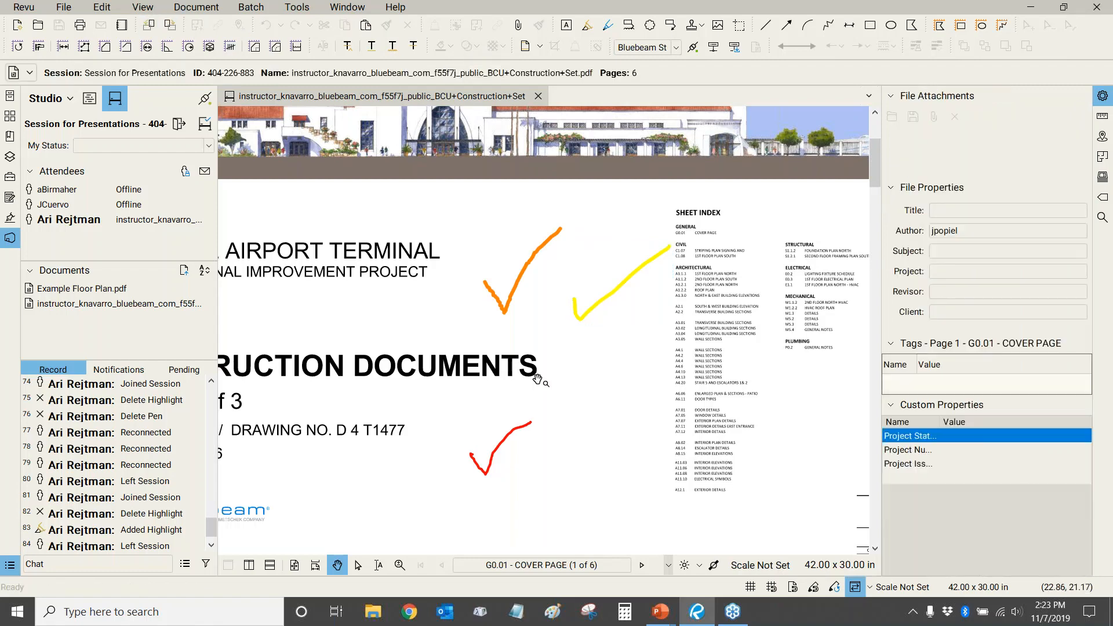
{"action": "left_click", "coordinate": [506, 443]}
{"action": "scroll", "coordinate": [634, 355], "scroll_direction": "down", "scroll_amount": 1}
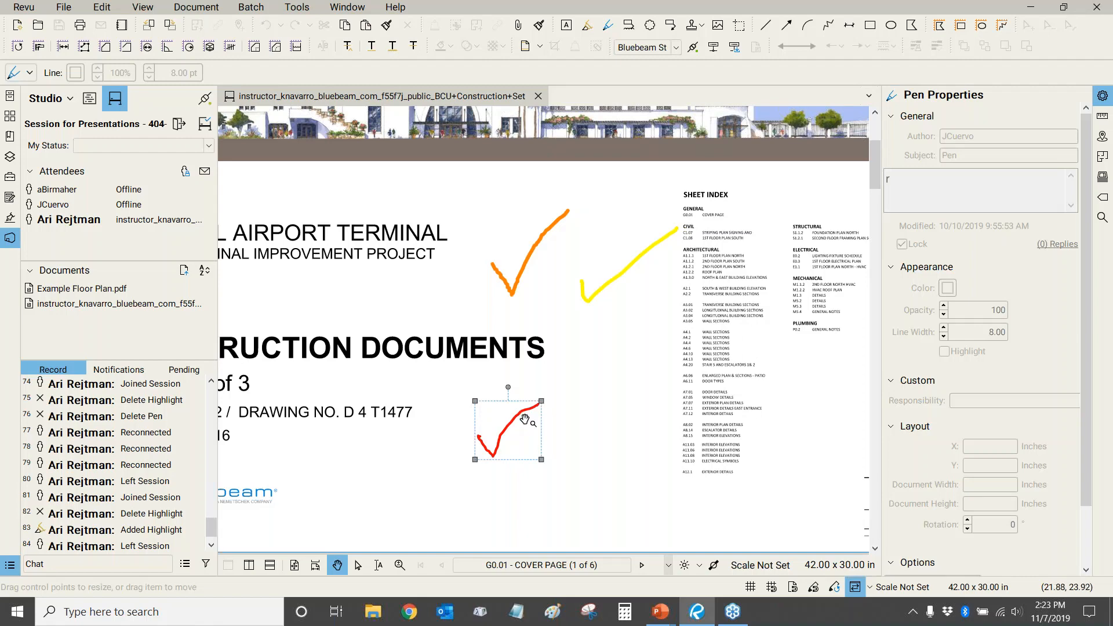
Delete the orange check mark on the cover page and draw a dark green highlight check mark in its place
{"action": "left_click", "coordinate": [524, 285]}
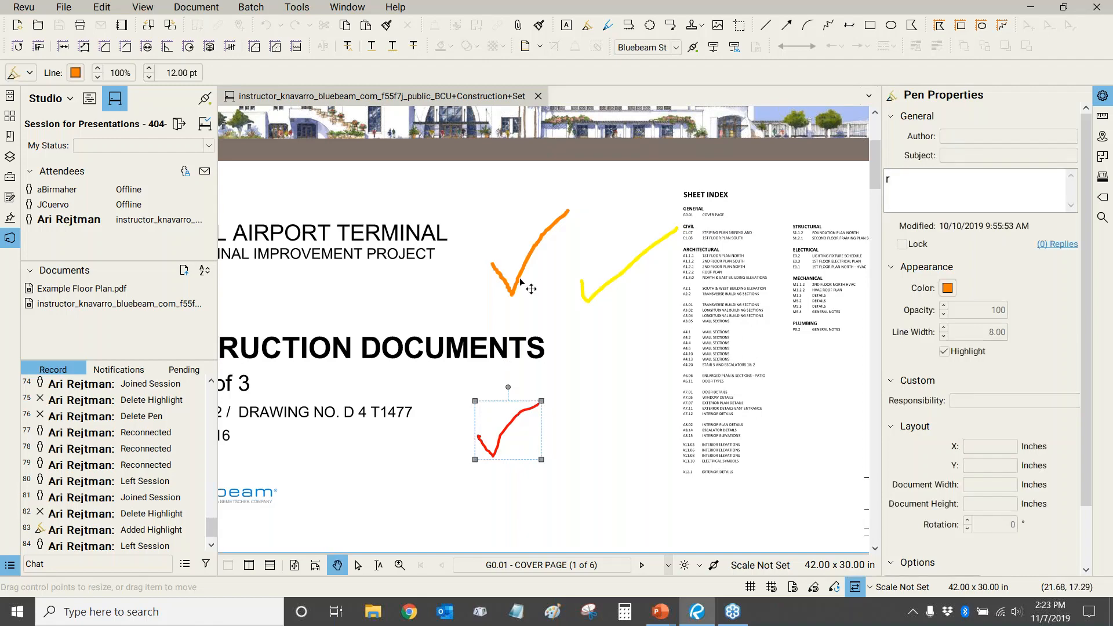
{"action": "key", "text": "Delete"}
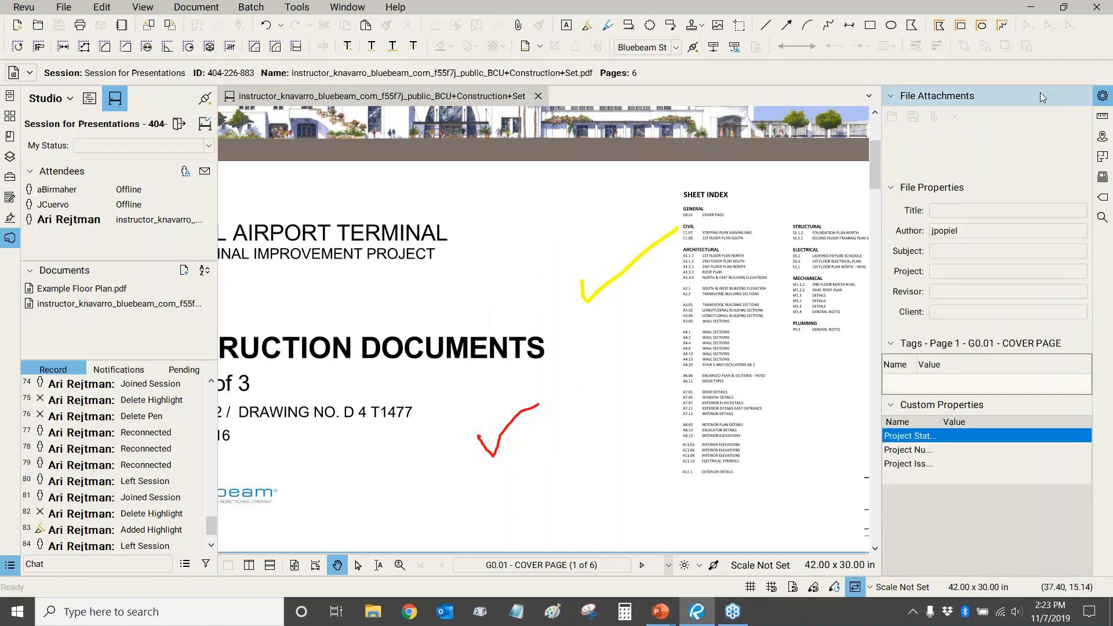
{"action": "left_click", "coordinate": [586, 24]}
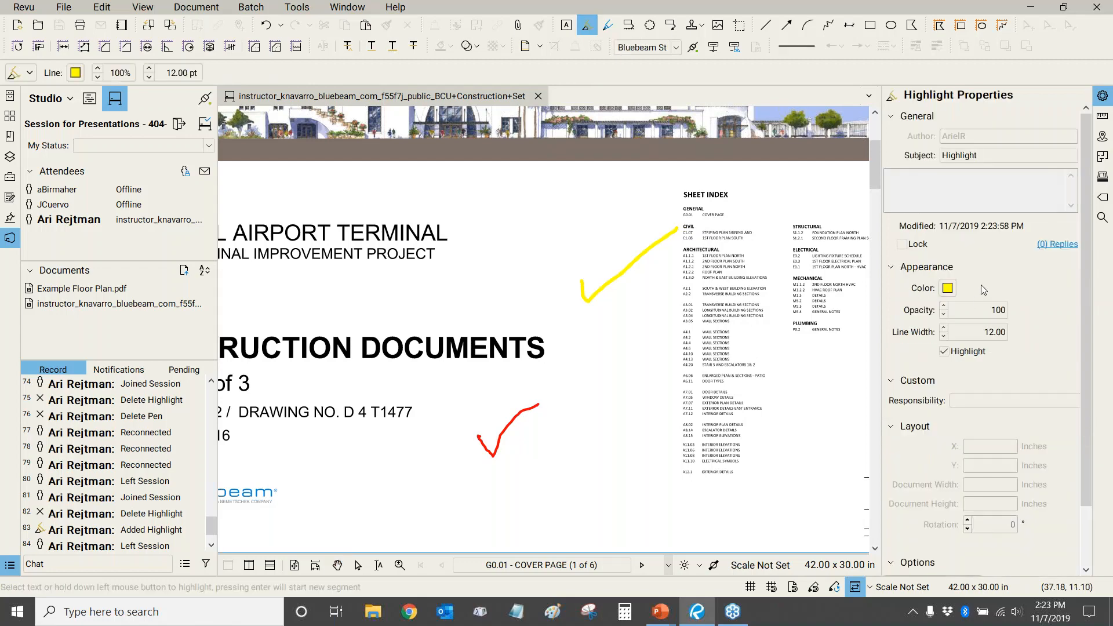
{"action": "left_click", "coordinate": [948, 288]}
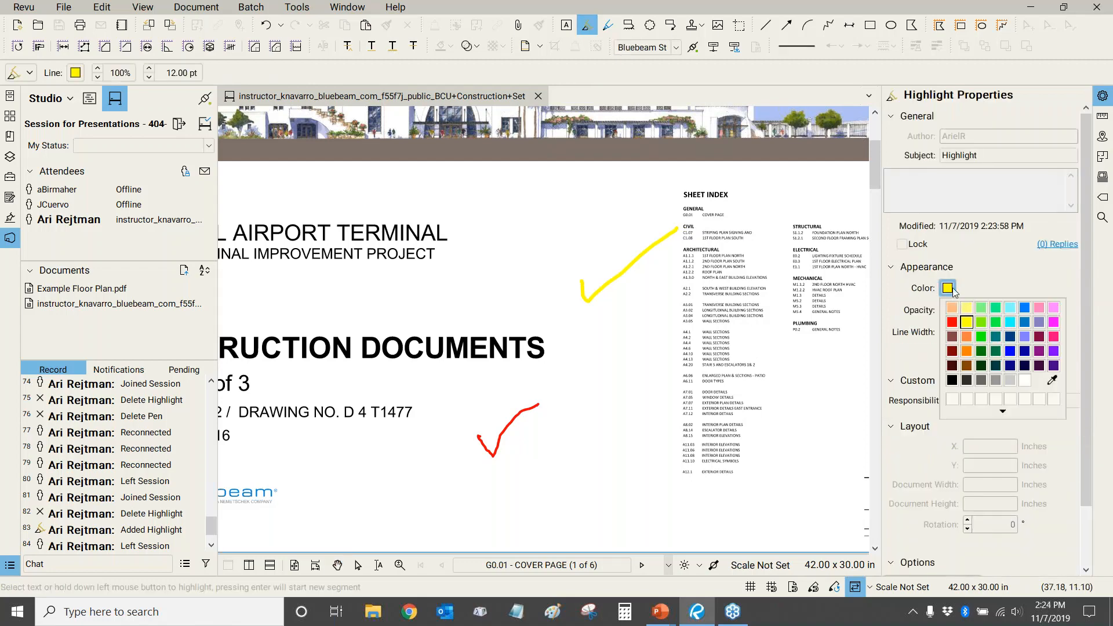
{"action": "left_click", "coordinate": [981, 350]}
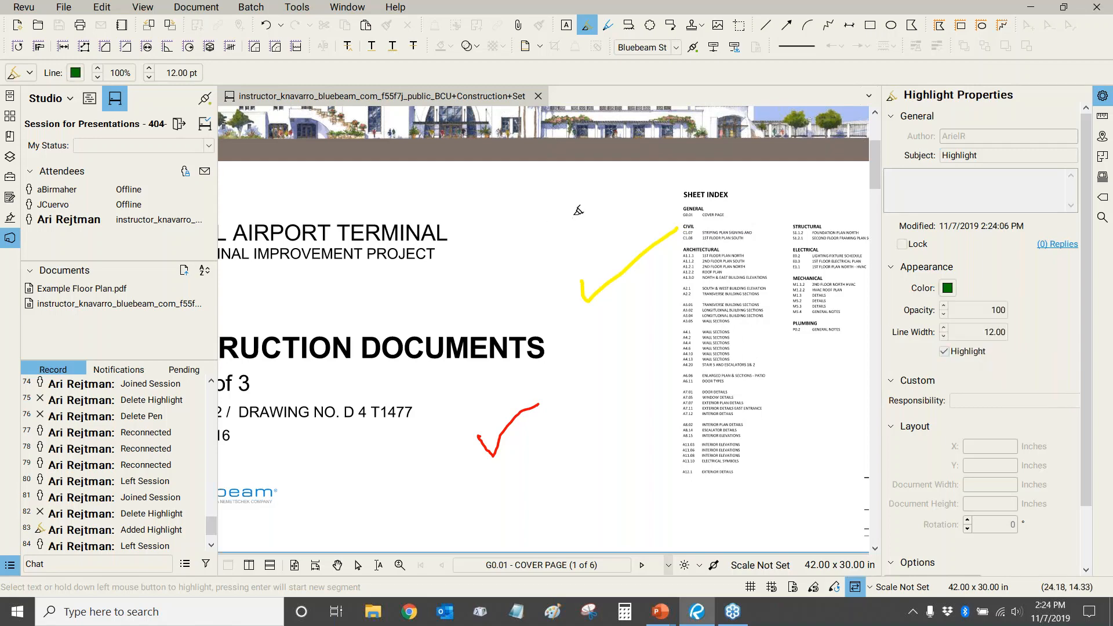
{"action": "mouse_move", "coordinate": [582, 207]}
{"action": "left_mouse_down"}
{"action": "mouse_move", "coordinate": [532, 297]}
{"action": "mouse_move", "coordinate": [517, 268]}
{"action": "left_mouse_up"}
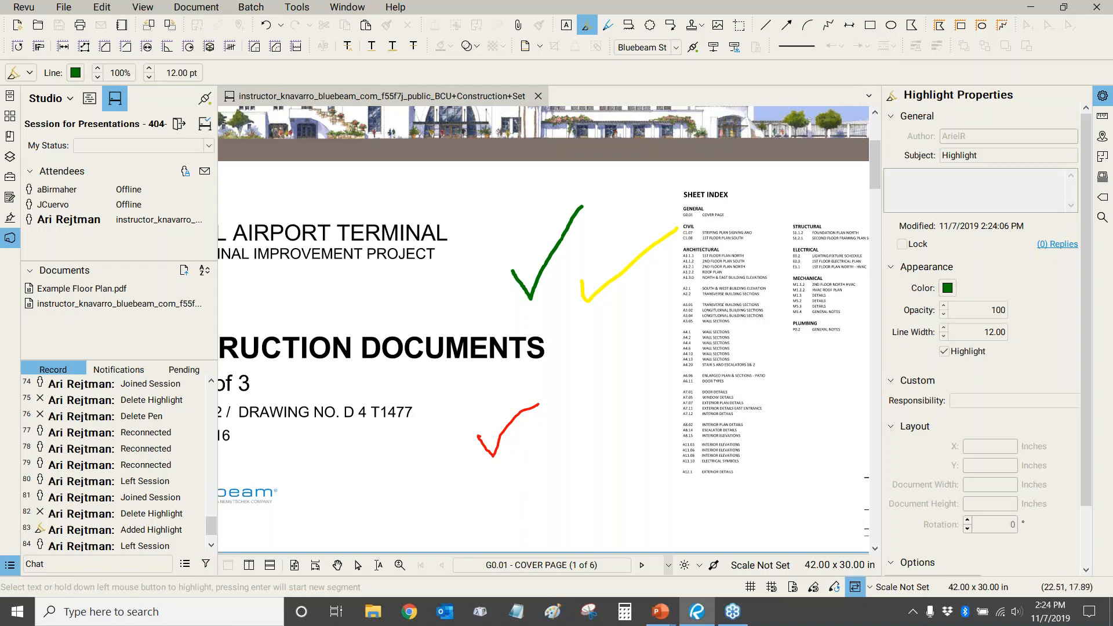
{"action": "key", "text": "Escape"}
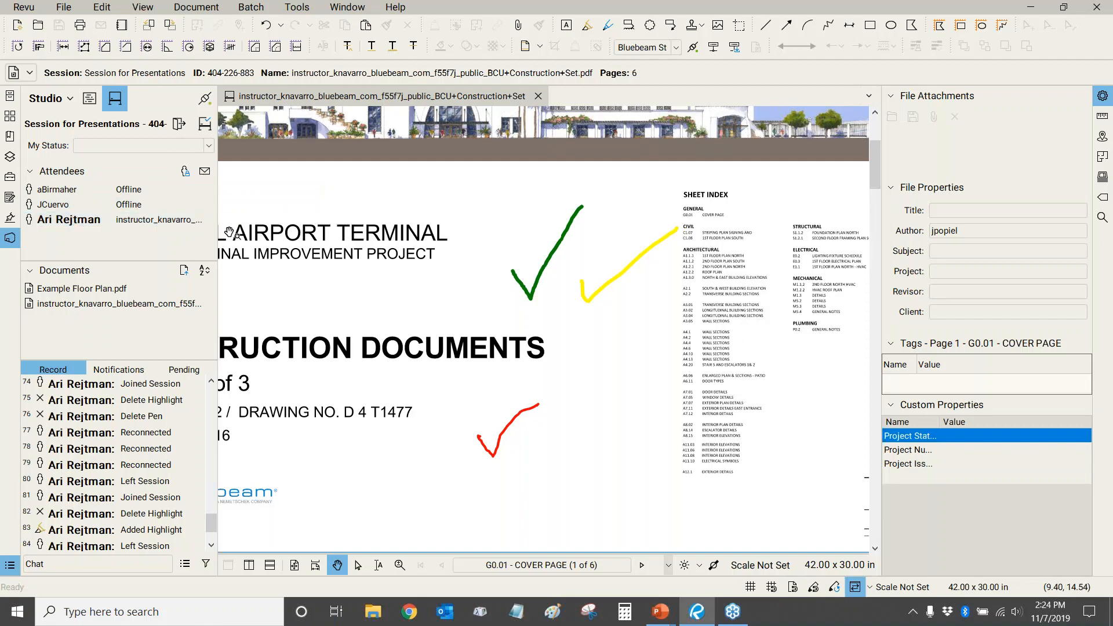
Save a Record Summary session report in portrait orientation as Session for Presentations Report and review its attendees, documents and record entries
{"action": "scroll", "coordinate": [133, 539], "scroll_direction": "down", "scroll_amount": 2}
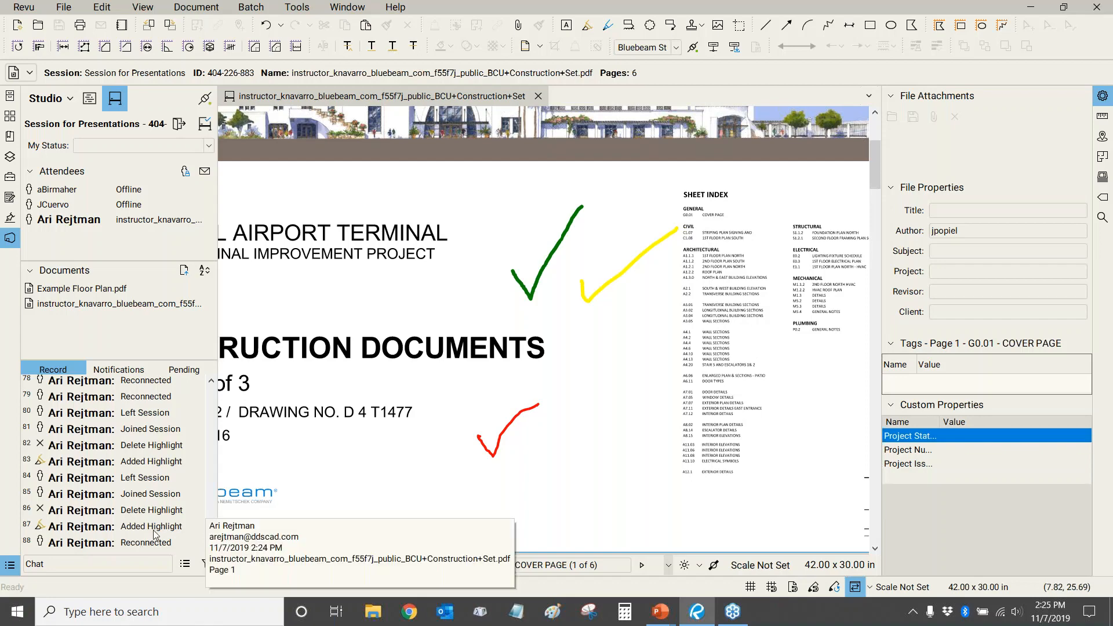
{"action": "mouse_move", "coordinate": [211, 530]}
{"action": "left_mouse_down"}
{"action": "mouse_move", "coordinate": [213, 390]}
{"action": "mouse_move", "coordinate": [211, 529]}
{"action": "left_mouse_up"}
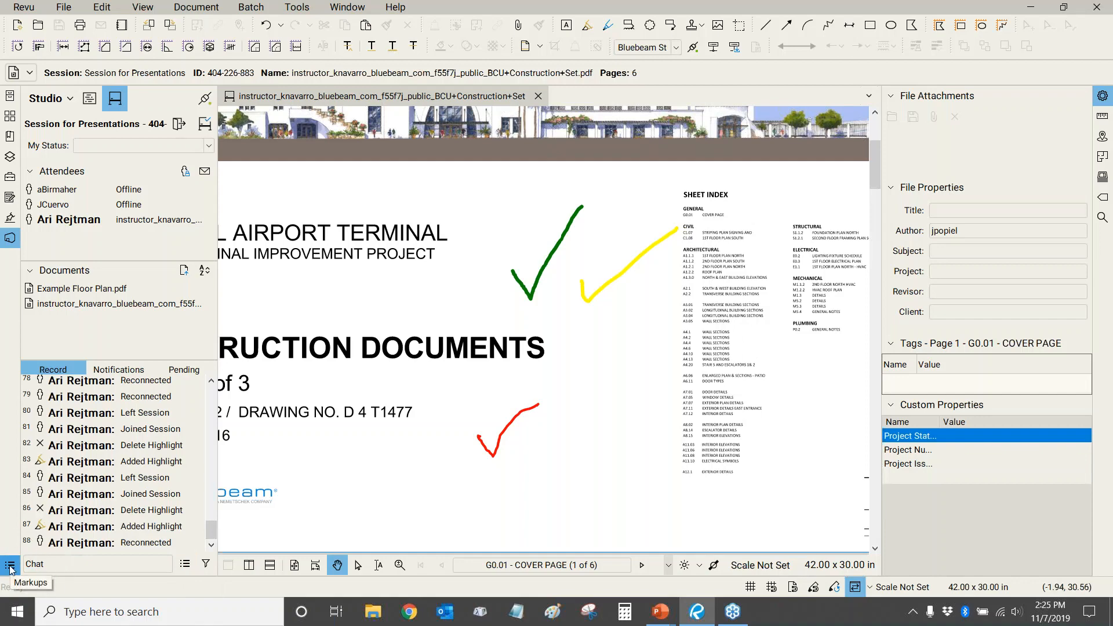
{"action": "left_click", "coordinate": [184, 568]}
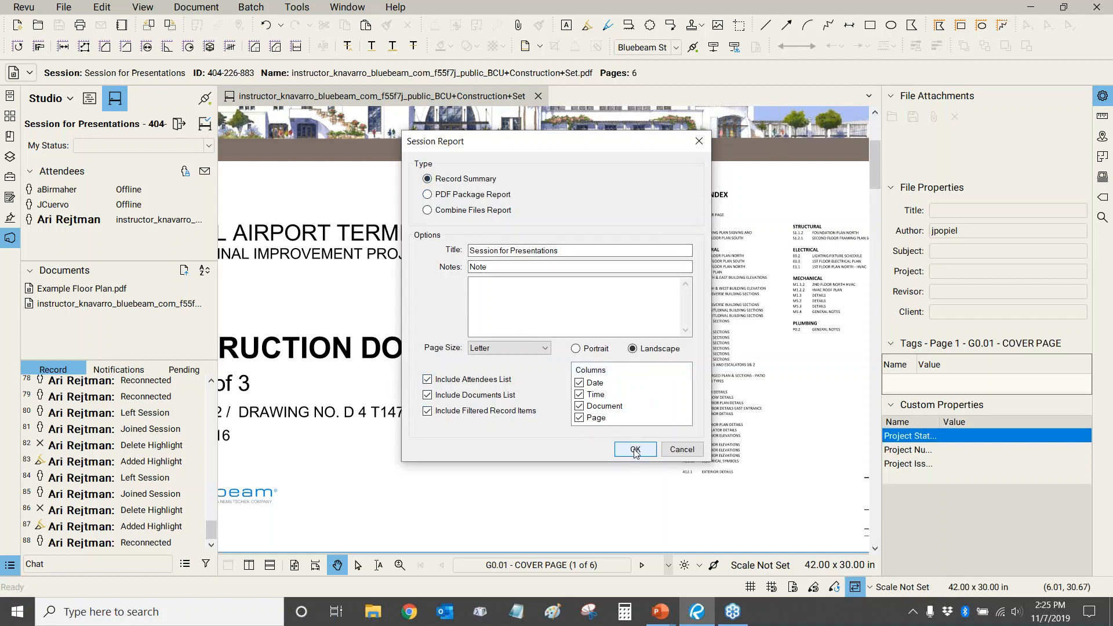
{"action": "left_click", "coordinate": [575, 349]}
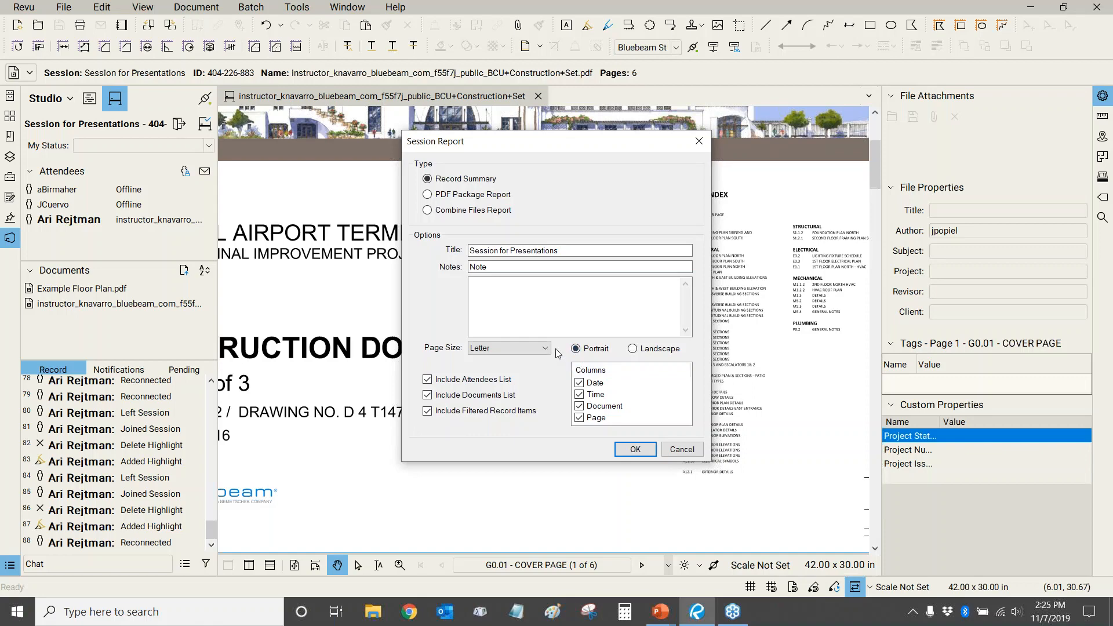
{"action": "left_click", "coordinate": [635, 449]}
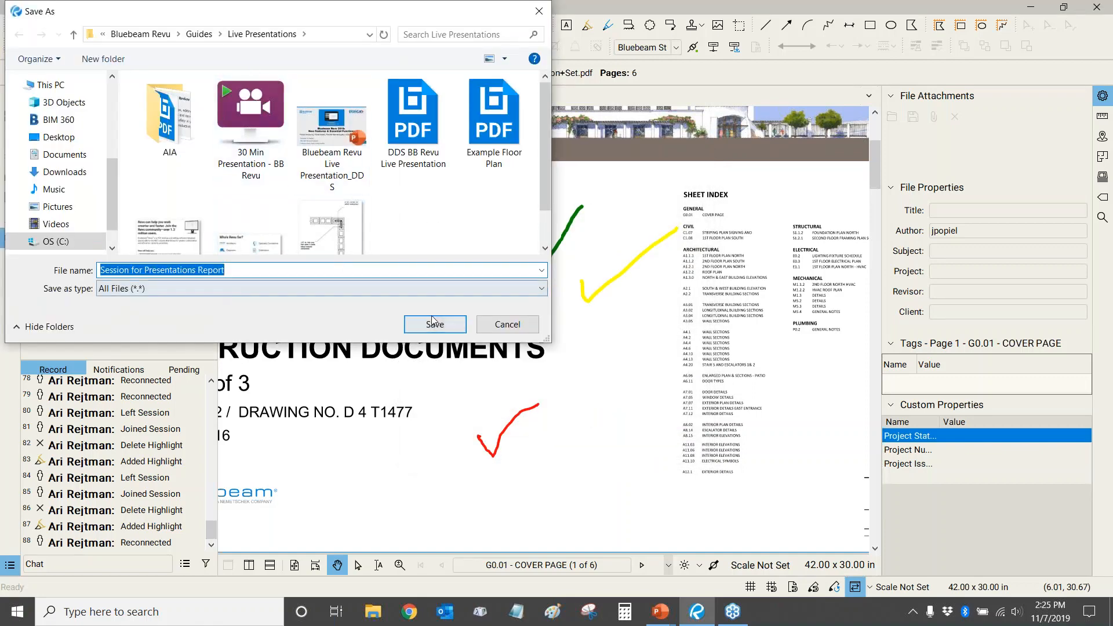
{"action": "left_click", "coordinate": [413, 324]}
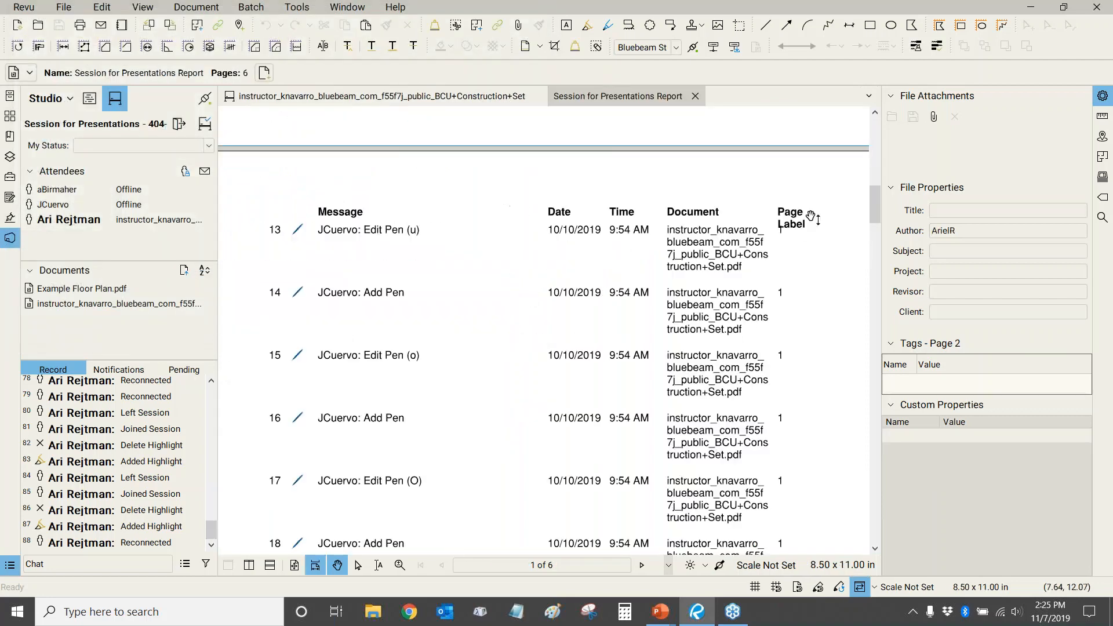
{"action": "left_click_drag", "start_coordinate": [872, 138], "coordinate": [855, 134]}
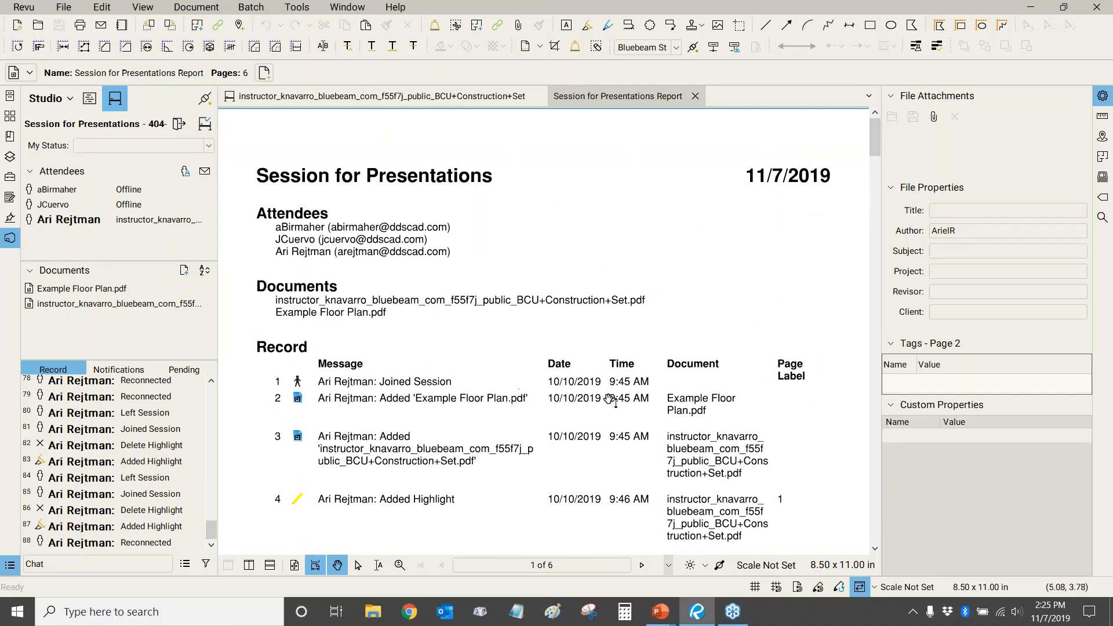
{"action": "scroll", "coordinate": [614, 399], "scroll_direction": "down", "scroll_amount": 1}
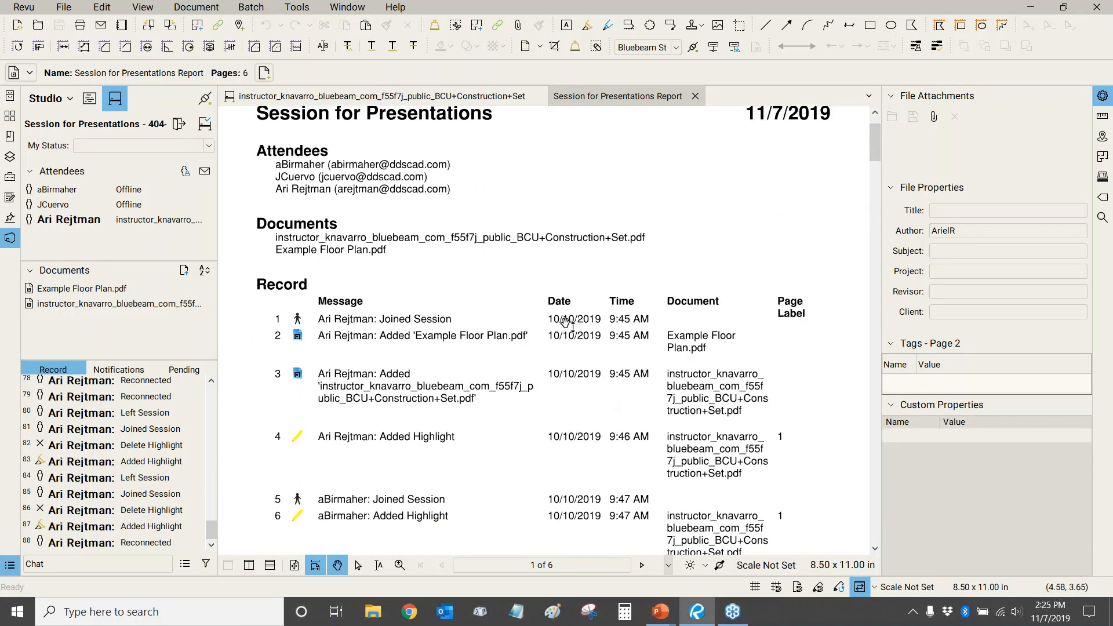
{"action": "scroll", "coordinate": [661, 356], "scroll_direction": "down", "scroll_amount": 2}
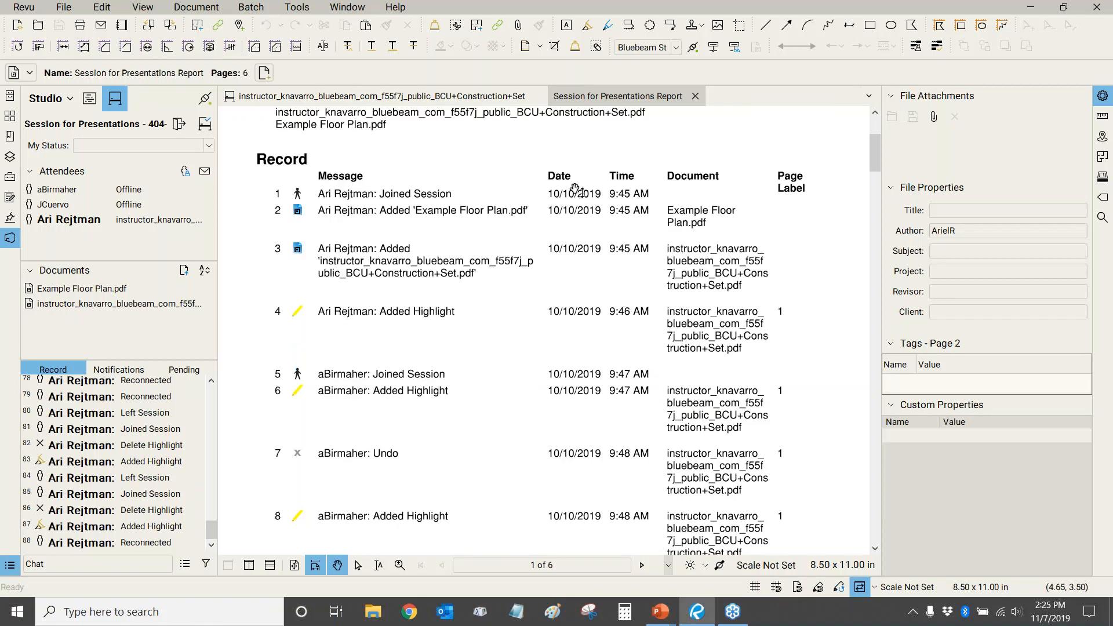
{"action": "scroll", "coordinate": [628, 241], "scroll_direction": "down", "scroll_amount": 12}
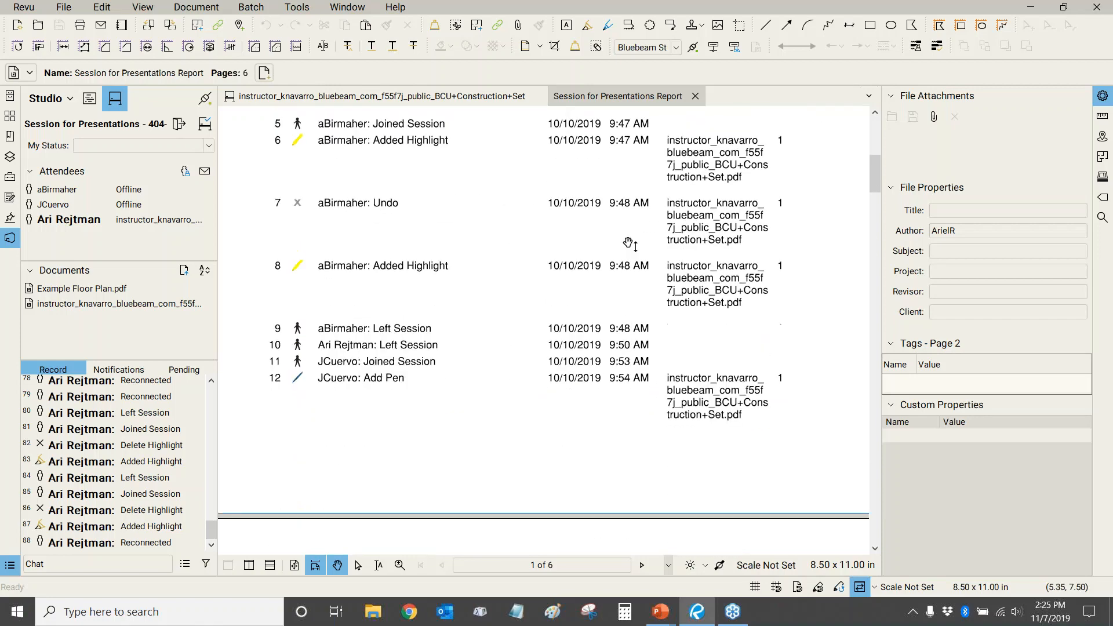
Close the construction set and the session report, and open the recent file Example Floor Plan.pdf
{"action": "left_click", "coordinate": [538, 96]}
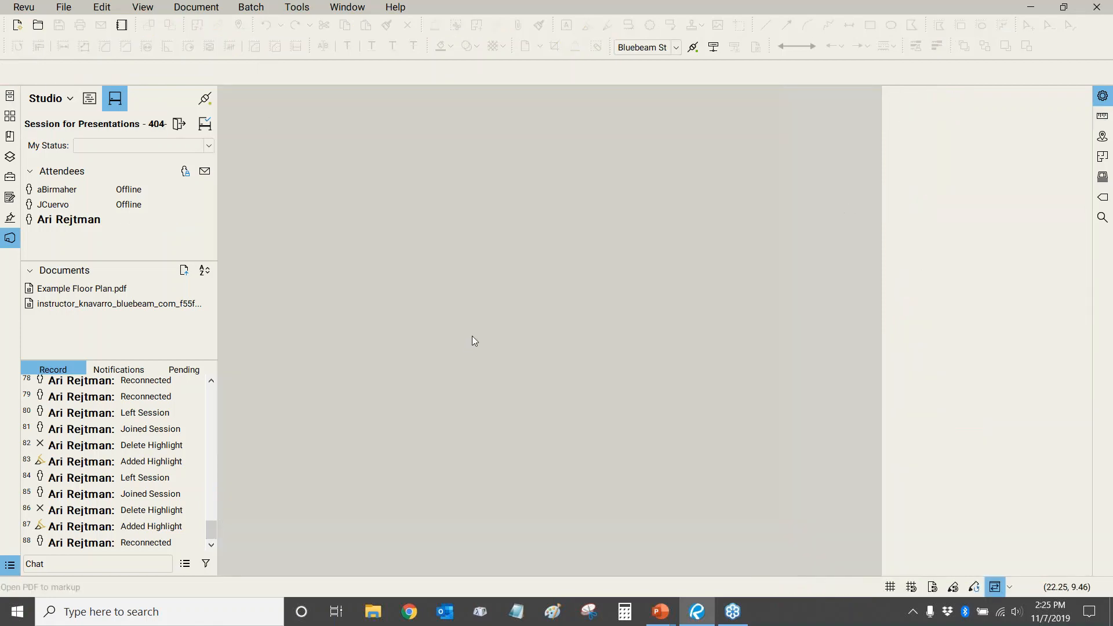
{"action": "left_click", "coordinate": [3, 101]}
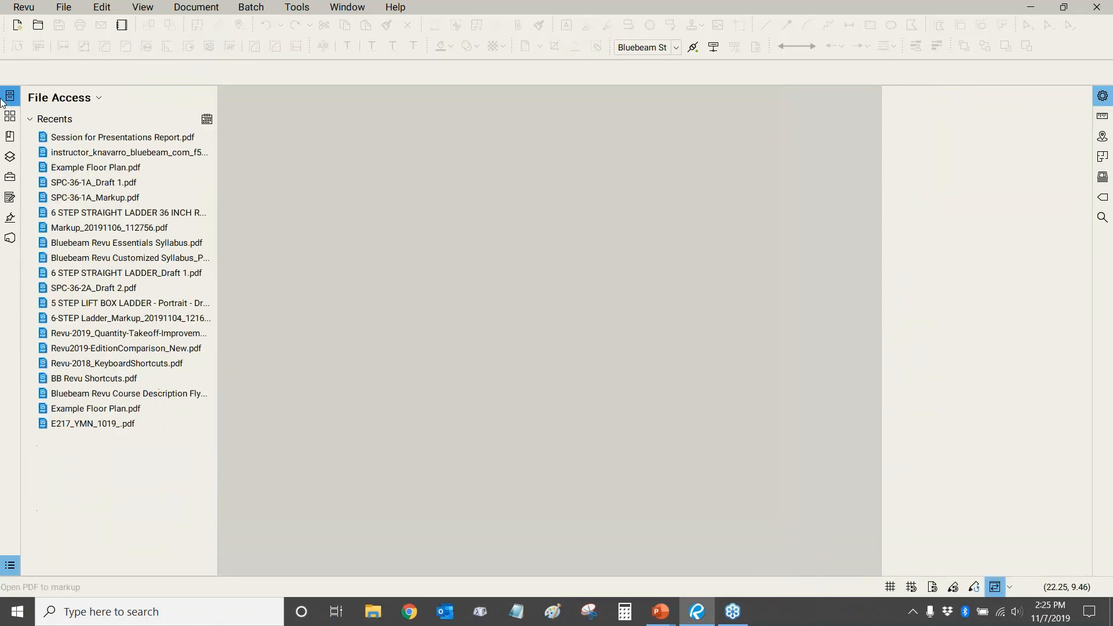
{"action": "left_click", "coordinate": [96, 172]}
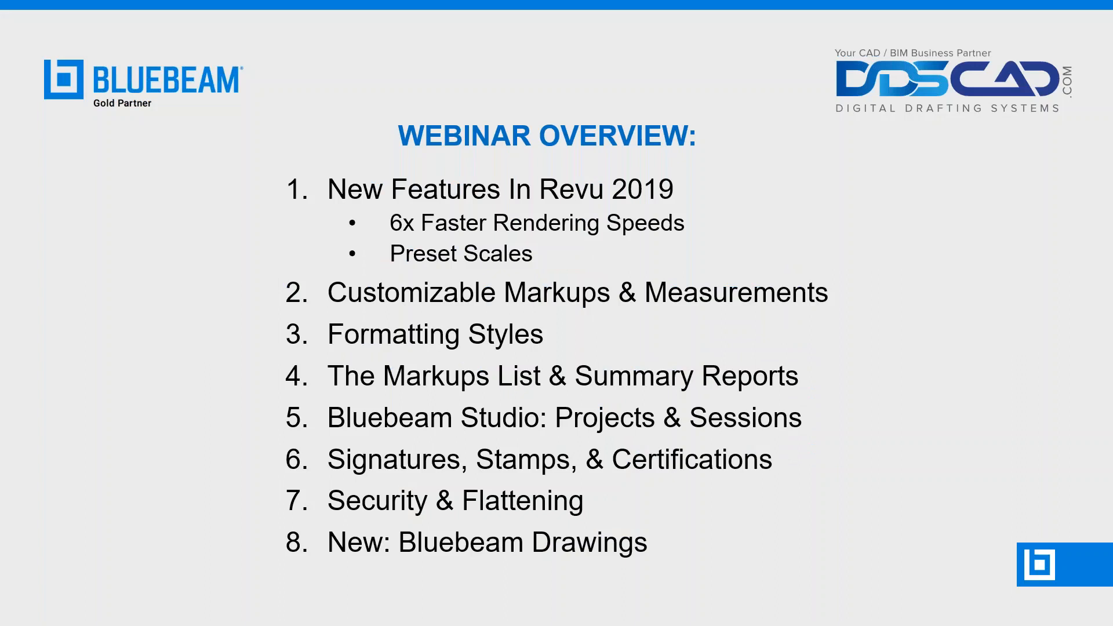
{"action": "key", "text": "alt+Tab"}
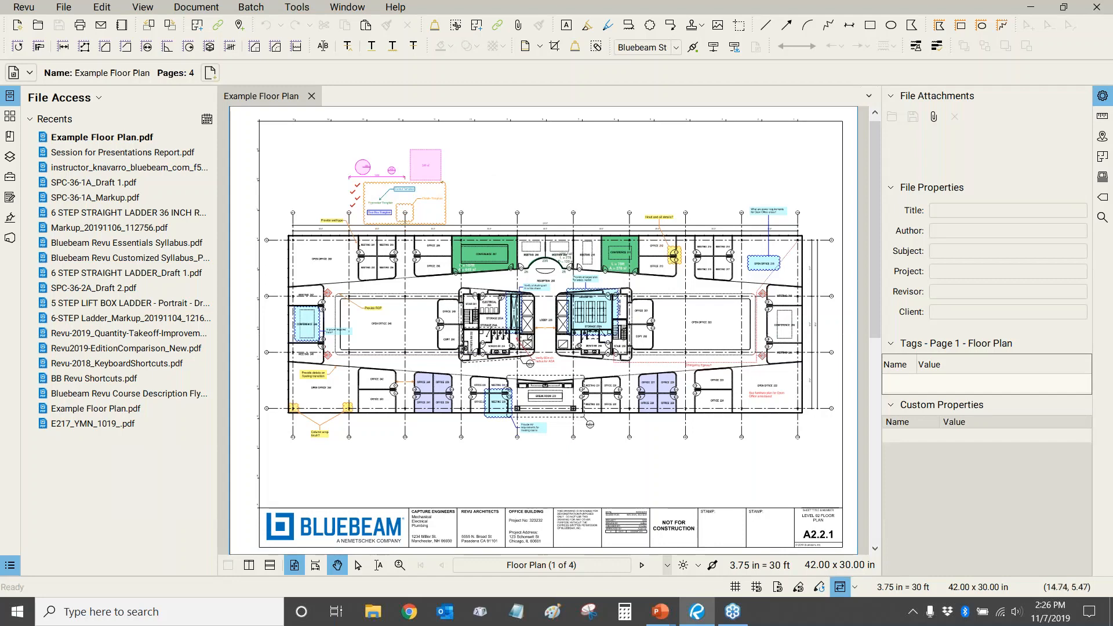
Start signing the document with a signature field about 9.52 by 1.66 inches above the Bluebeam logo in the title block
{"action": "left_click", "coordinate": [296, 8]}
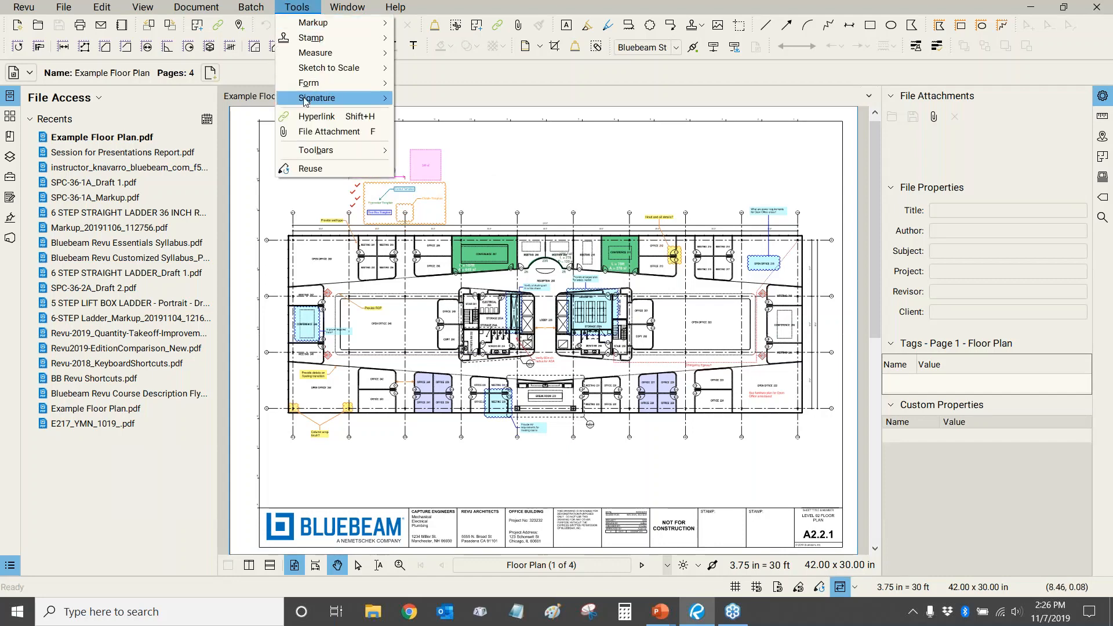
{"action": "mouse_move", "coordinate": [348, 98]}
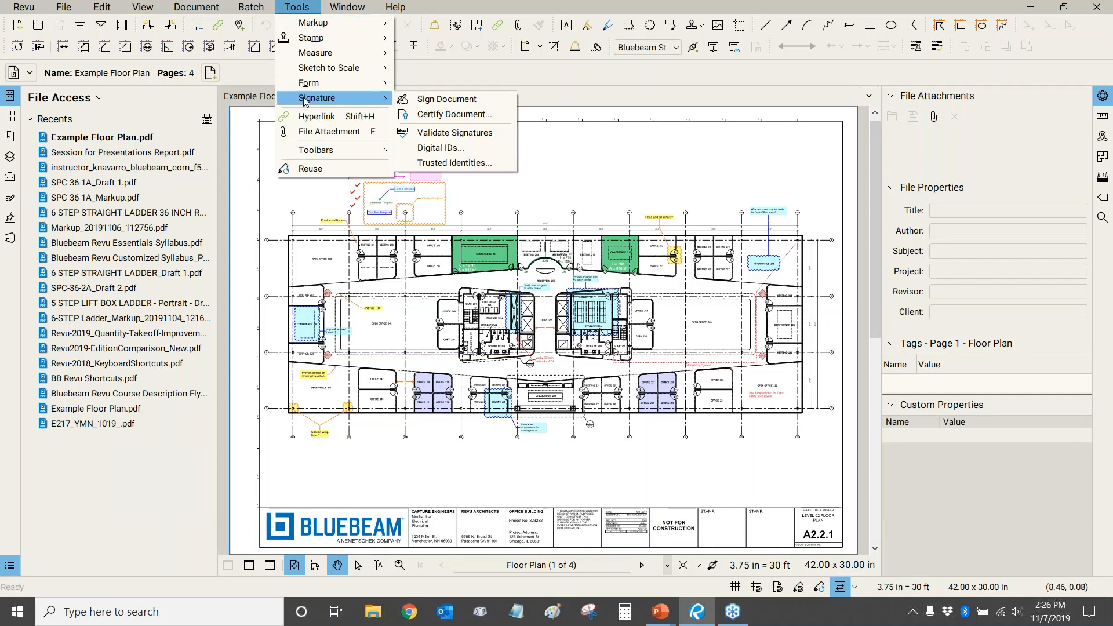
{"action": "left_click", "coordinate": [436, 102]}
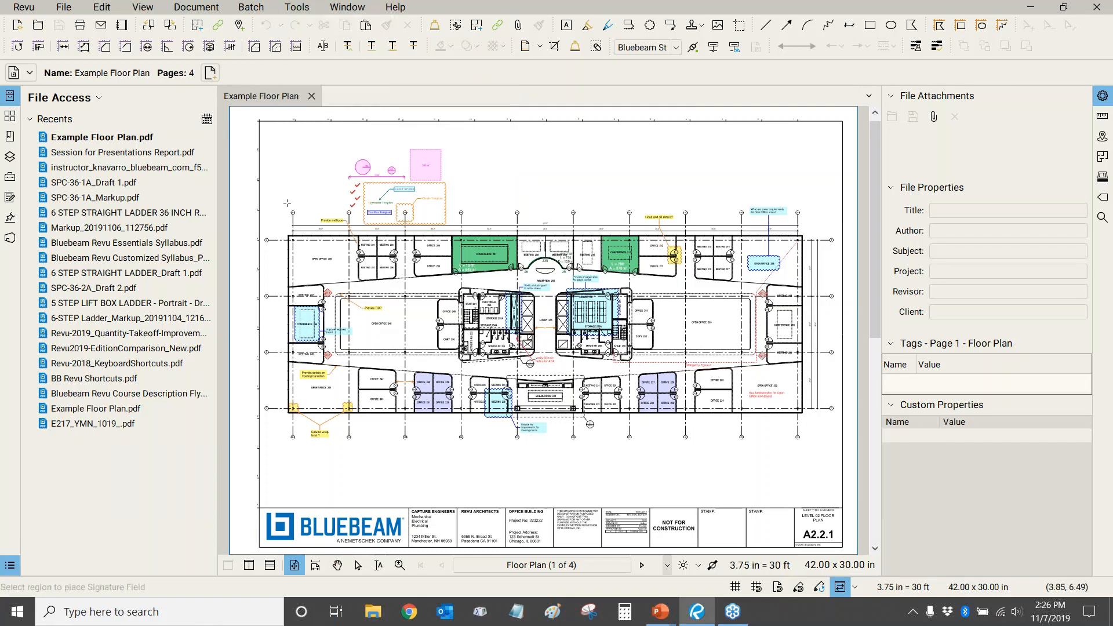
{"action": "scroll", "coordinate": [393, 305], "scroll_direction": "up", "scroll_amount": 5}
{"action": "scroll", "coordinate": [393, 305], "scroll_direction": "up", "scroll_amount": 2}
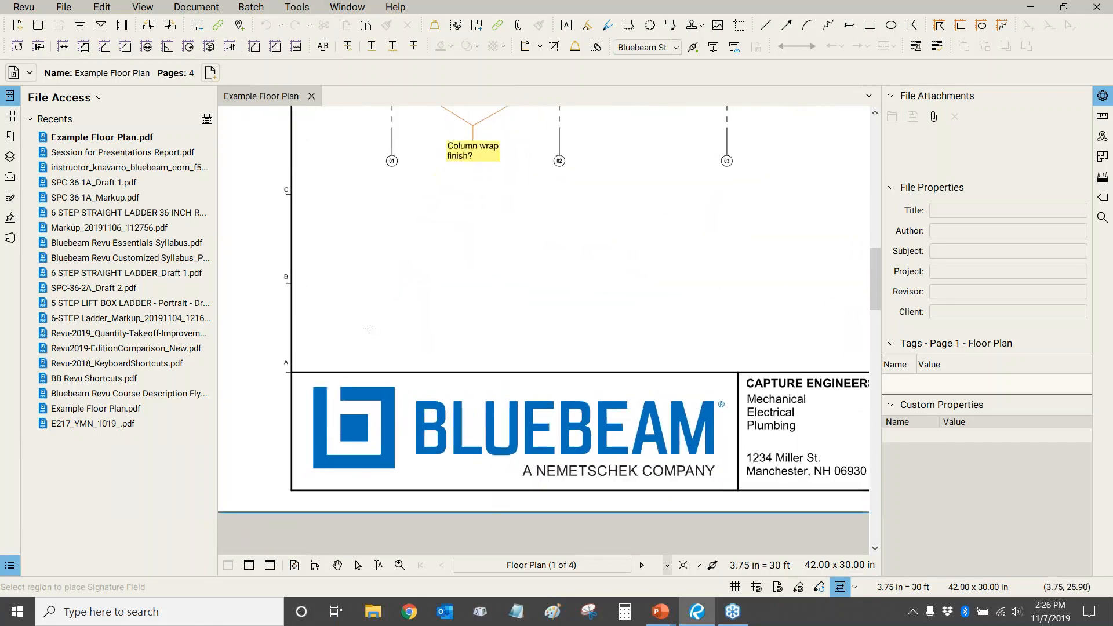
{"action": "mouse_move", "coordinate": [290, 366]}
{"action": "left_mouse_down"}
{"action": "mouse_move", "coordinate": [337, 345]}
{"action": "mouse_move", "coordinate": [768, 247]}
{"action": "mouse_move", "coordinate": [808, 257]}
{"action": "mouse_move", "coordinate": [800, 279]}
{"action": "left_mouse_up"}
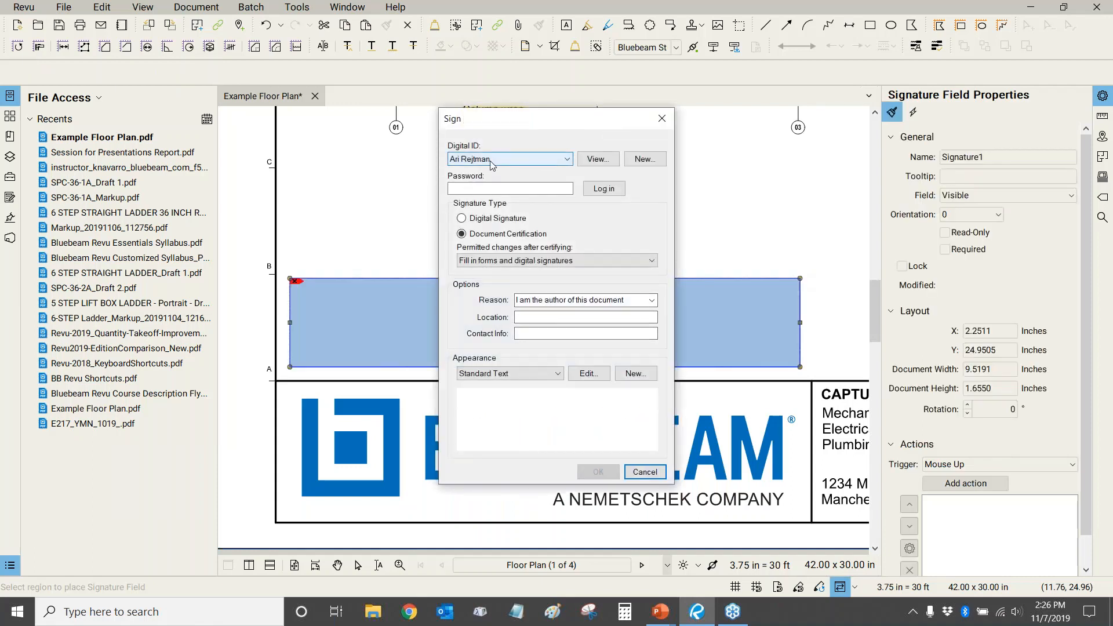
Open the setup of a new digital ID for the signature
{"action": "left_click", "coordinate": [642, 160]}
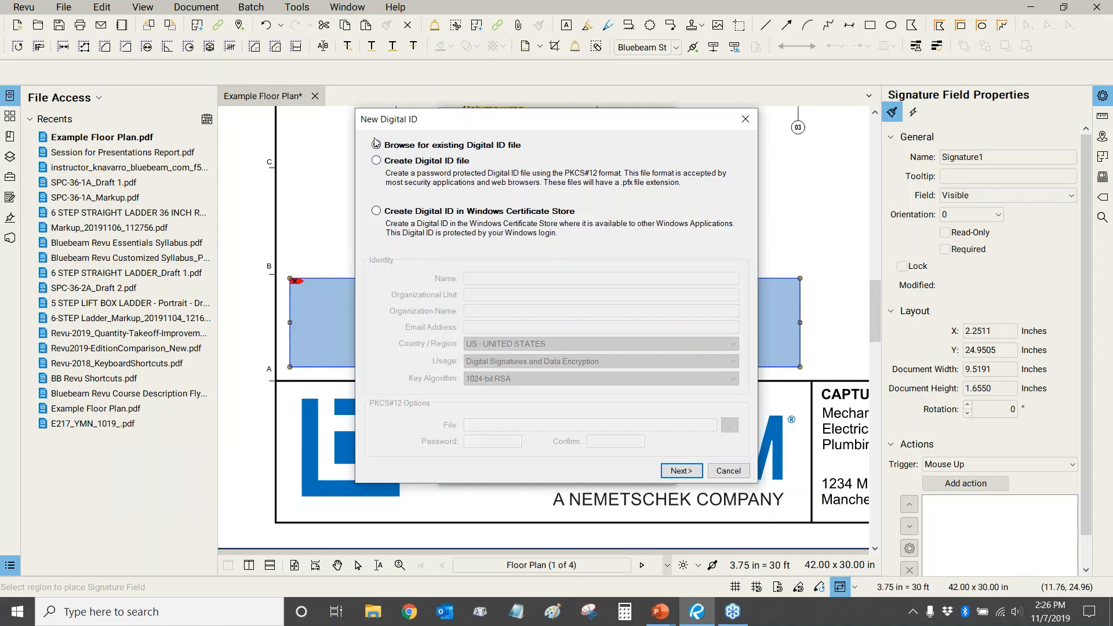
Review the settings for creating a new digital ID file, and close the setup without creating one
{"action": "left_click", "coordinate": [376, 143]}
{"action": "left_click", "coordinate": [377, 161]}
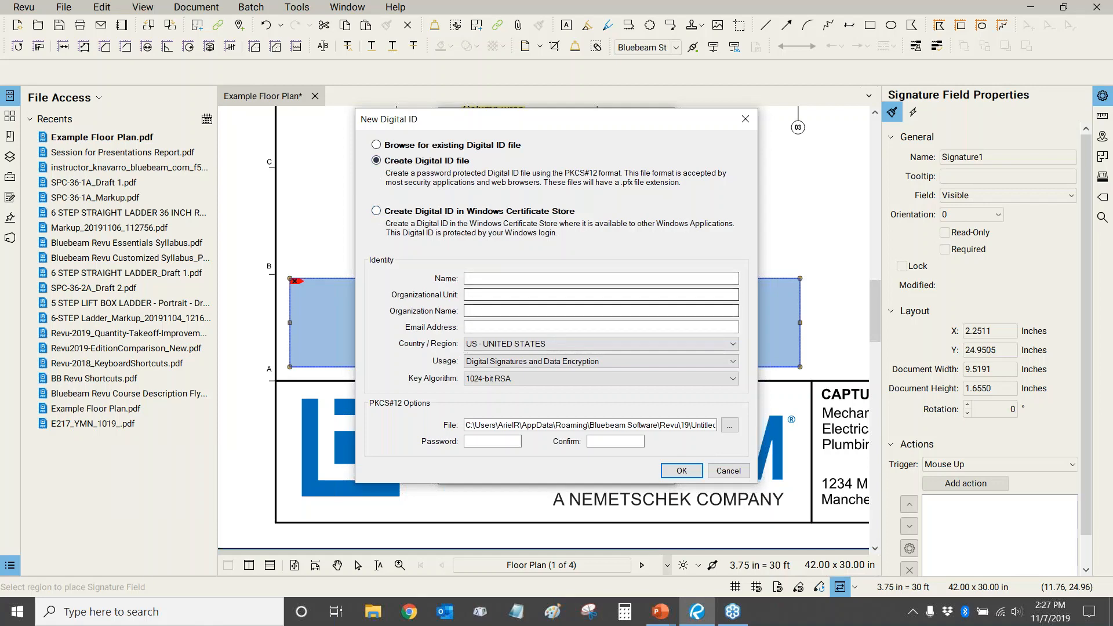
{"action": "left_click", "coordinate": [735, 472]}
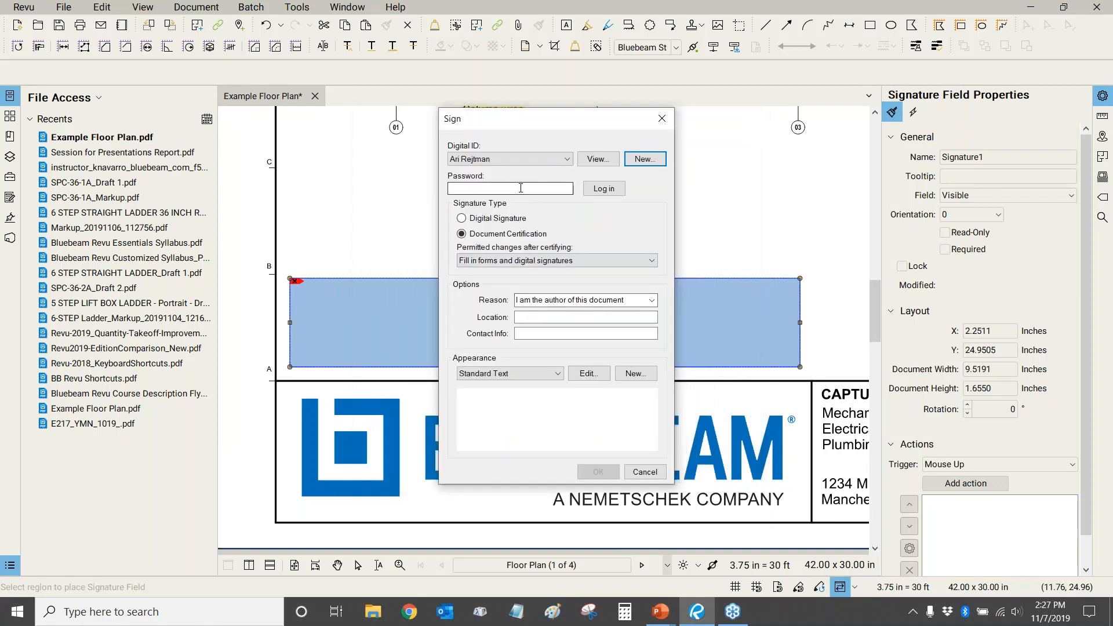
Enter the digital ID's password and log in to it for signing
{"action": "left_click", "coordinate": [486, 192]}
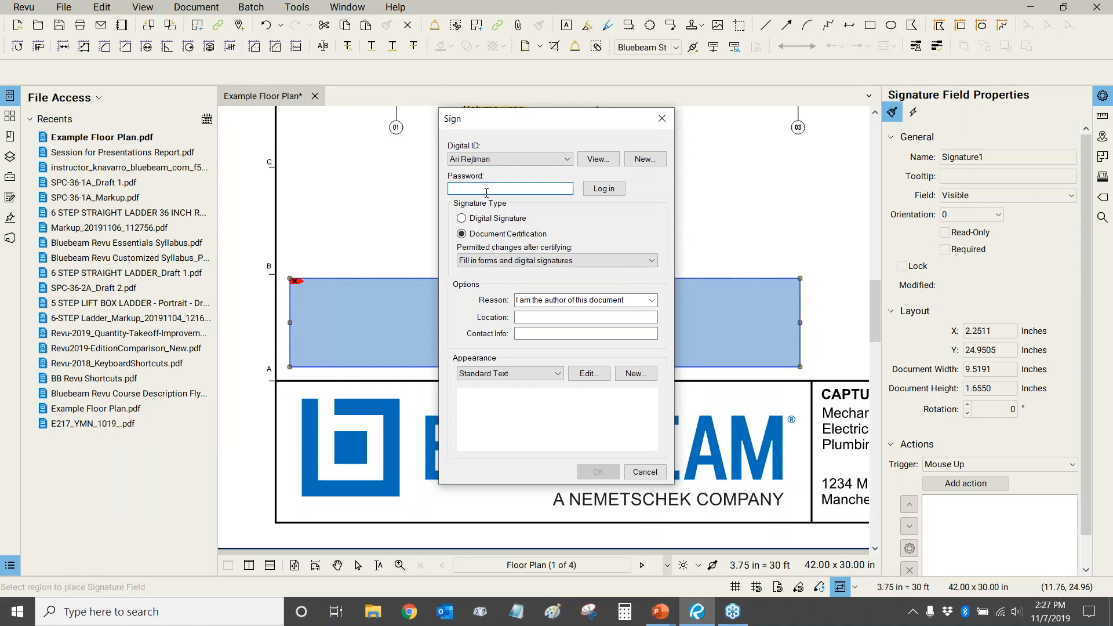
{"action": "type", "text": "•••••••"}
{"action": "left_click", "coordinate": [603, 188]}
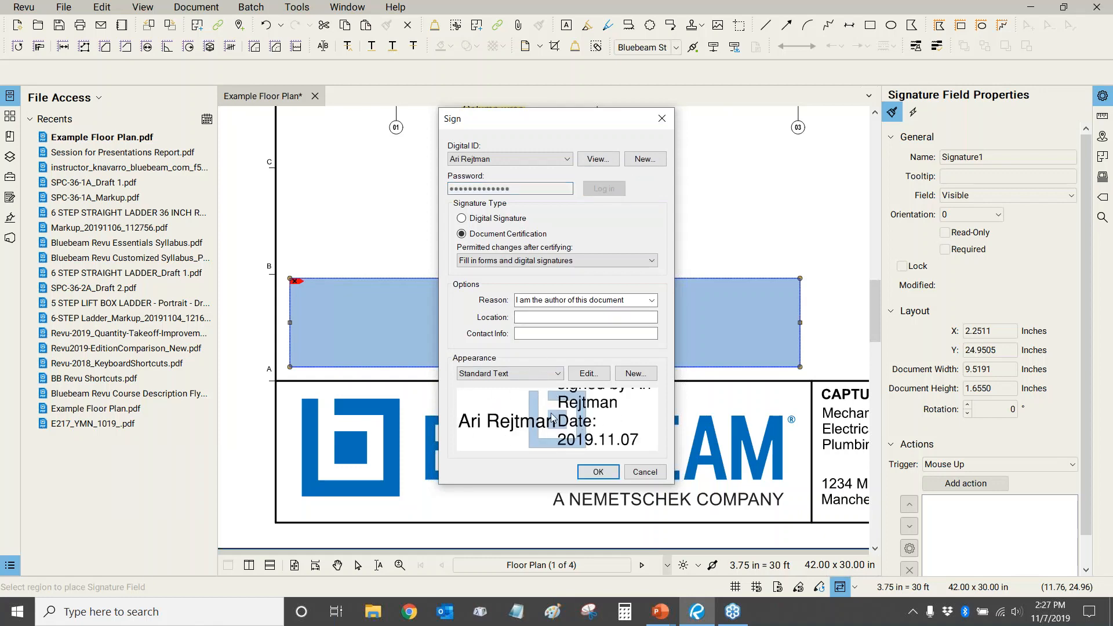
Choose Digital Signature as the signature type and review the available signing reasons
{"action": "left_click", "coordinate": [462, 218]}
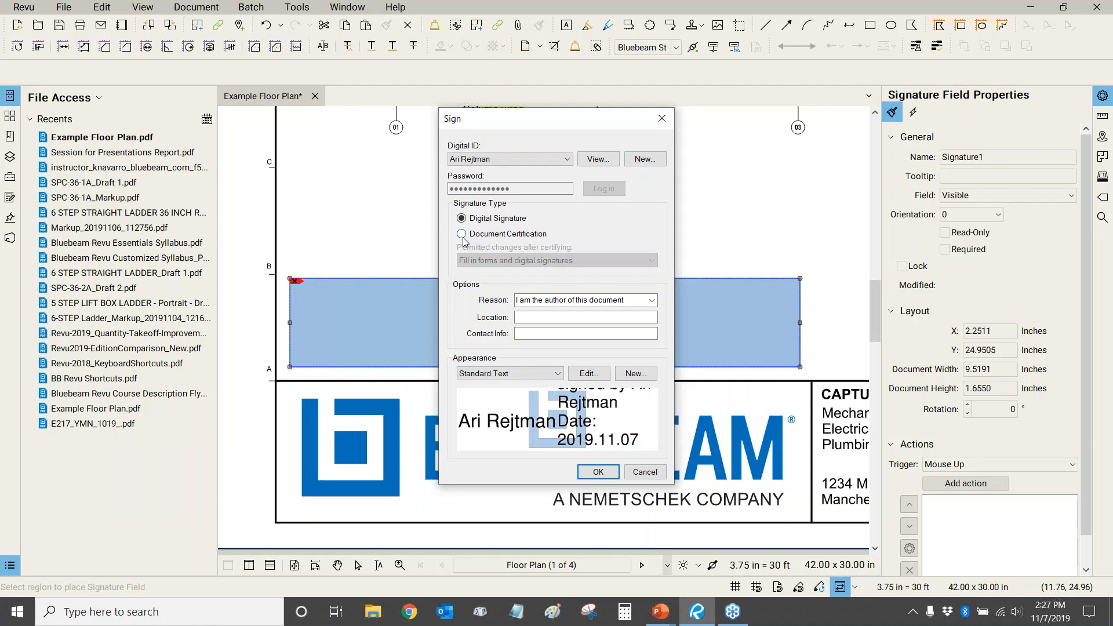
{"action": "left_click", "coordinate": [654, 301]}
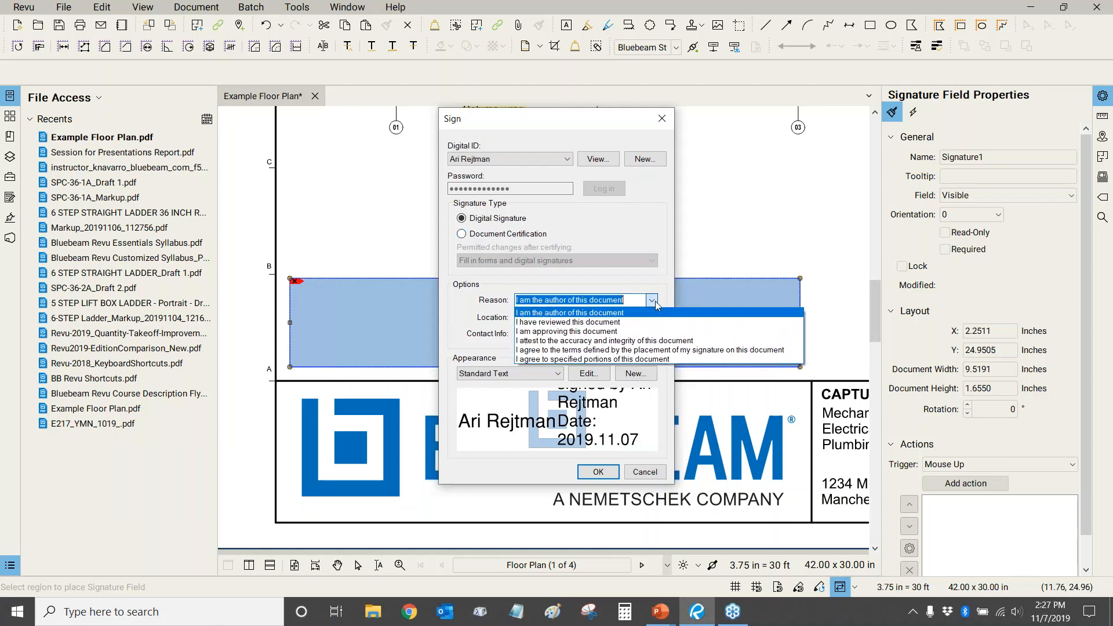
{"action": "left_click", "coordinate": [583, 280]}
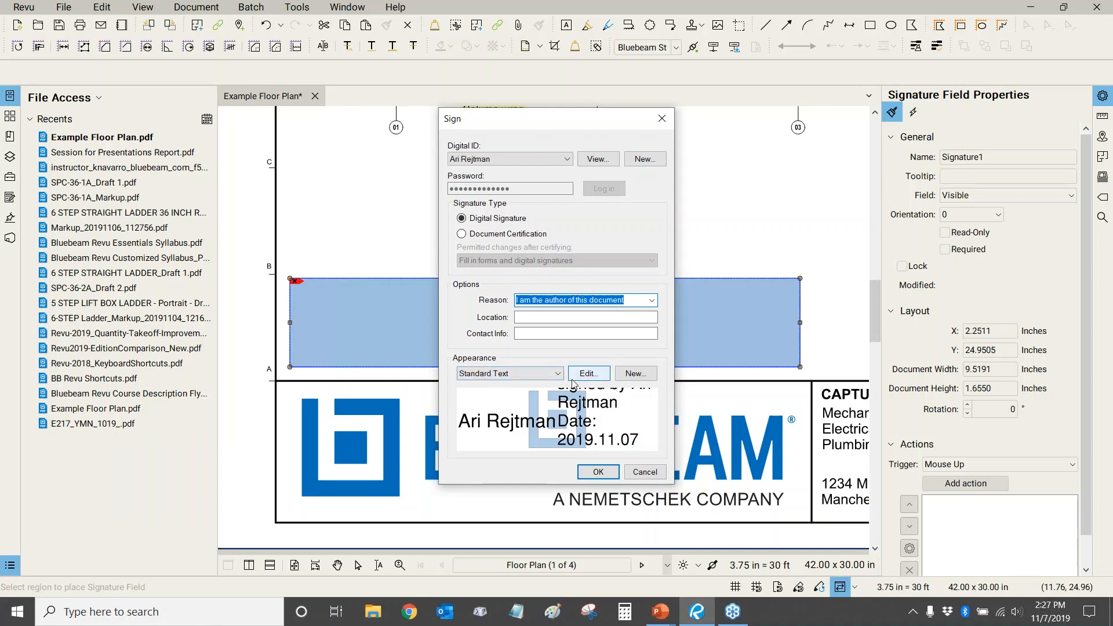
Examine the Standard Text signature appearance, including its graphic file and font size choices, and discard the edit
{"action": "left_click", "coordinate": [594, 374]}
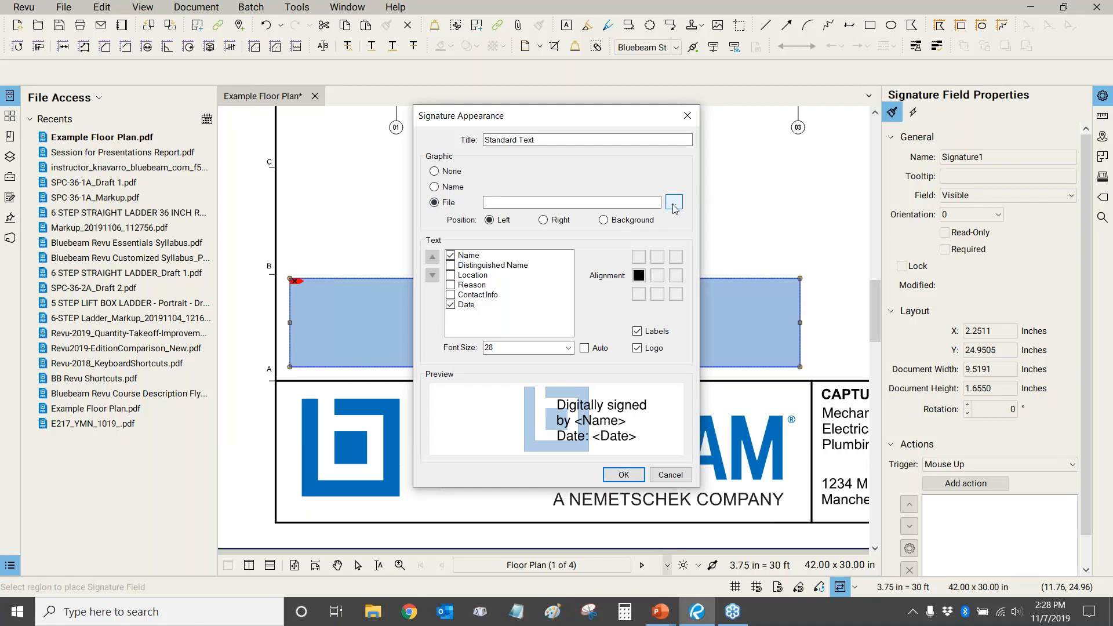
{"action": "left_click", "coordinate": [674, 202]}
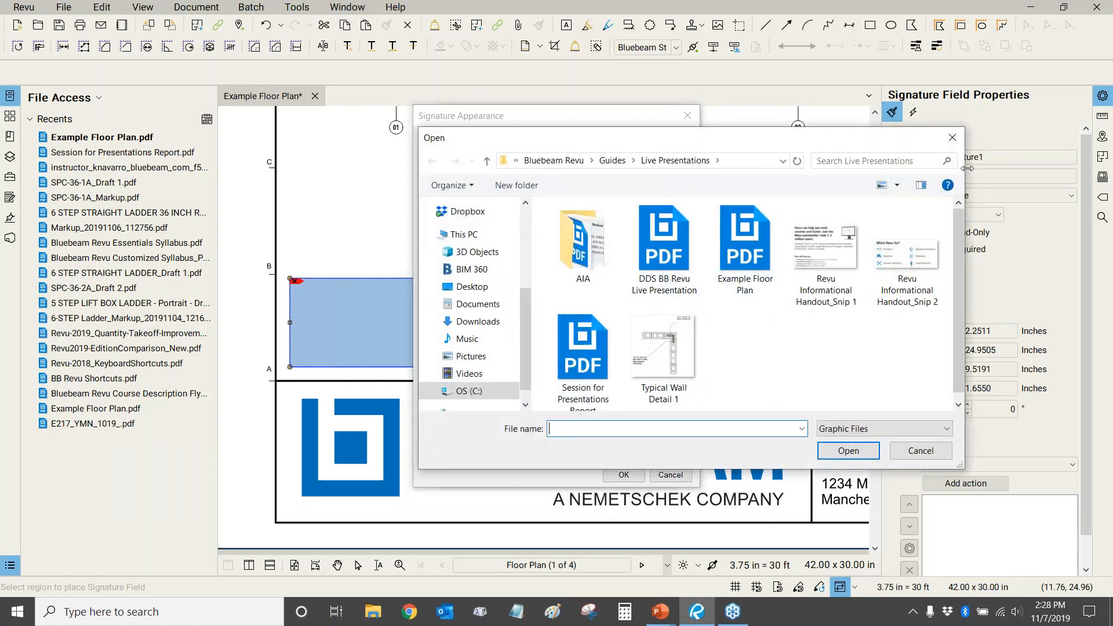
{"action": "left_click", "coordinate": [952, 138]}
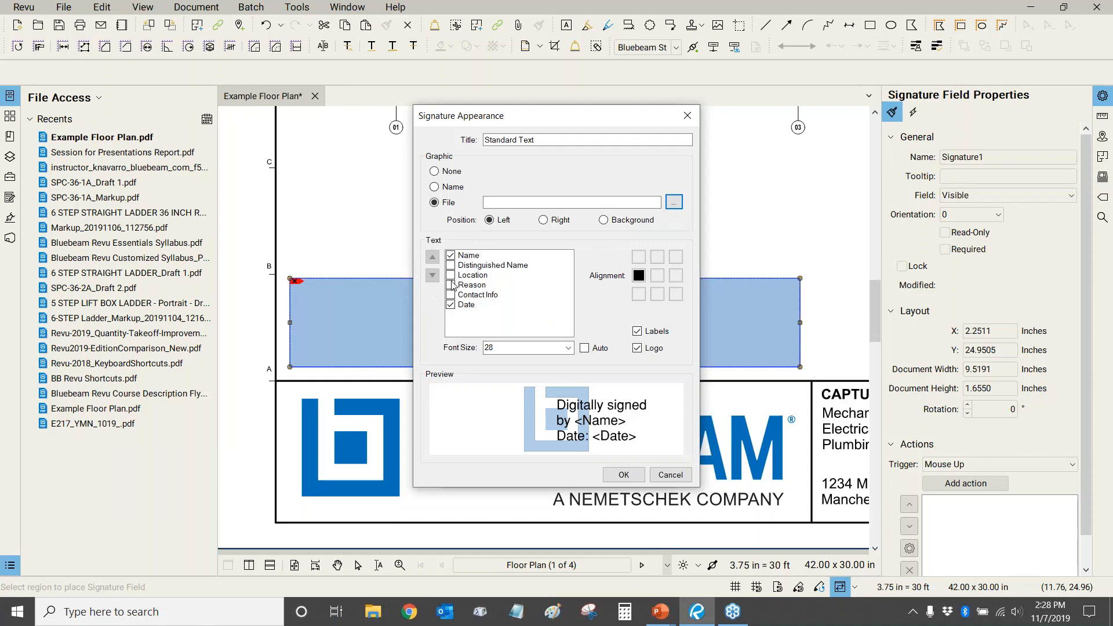
{"action": "left_click", "coordinate": [568, 347]}
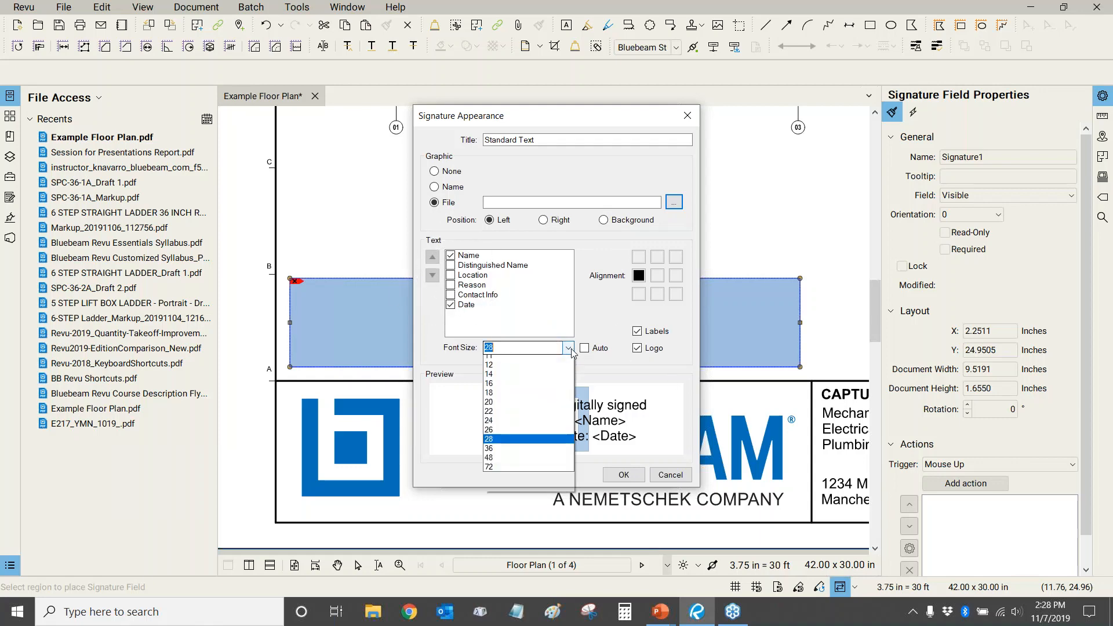
{"action": "left_click", "coordinate": [614, 290]}
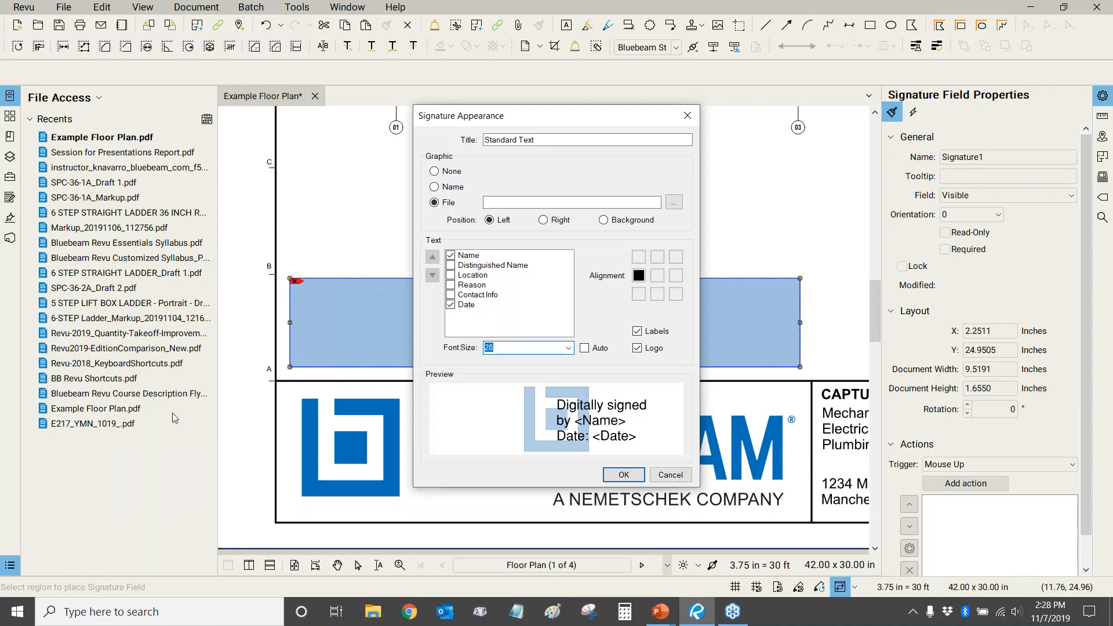
{"action": "left_click", "coordinate": [672, 476]}
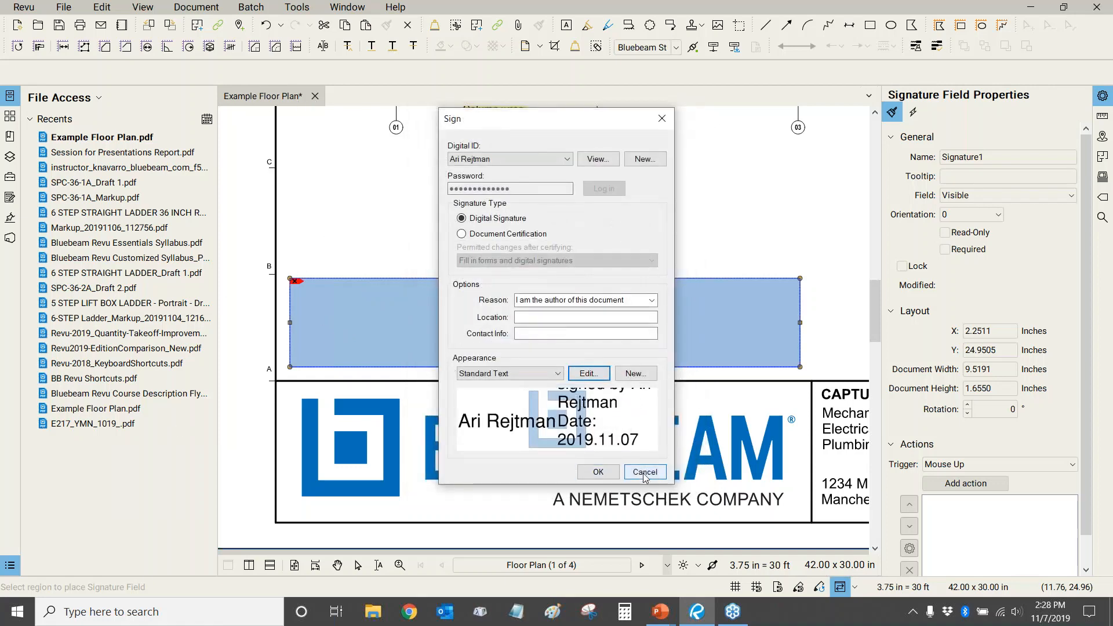
Set the signature type to Document Certification, review the permitted changes after certifying, and cancel signing
{"action": "left_click", "coordinate": [462, 234]}
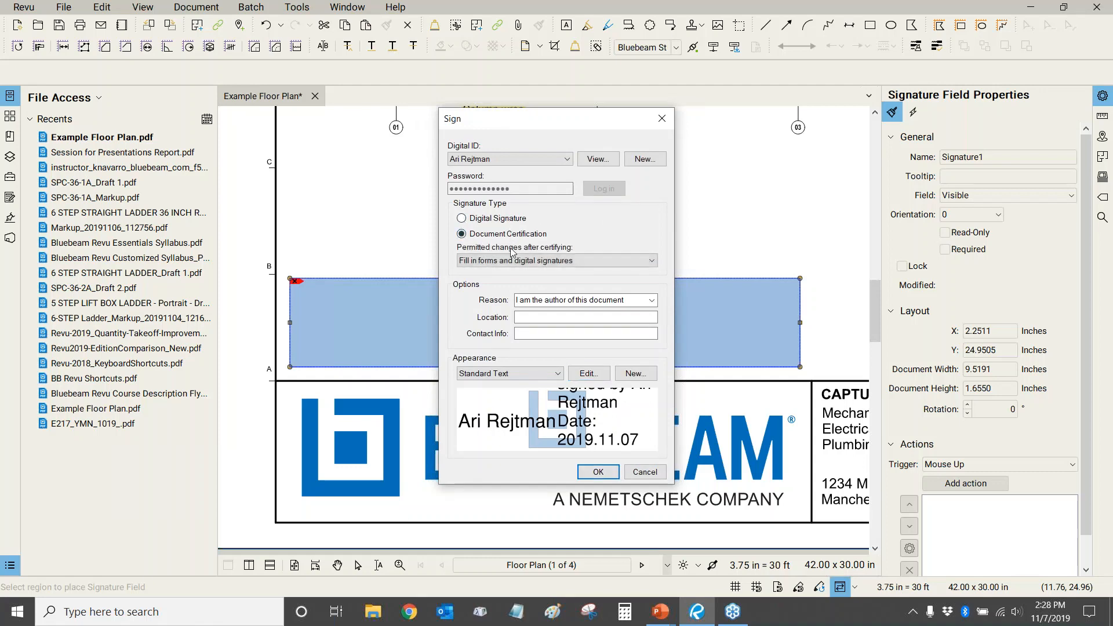
{"action": "left_click", "coordinate": [517, 264]}
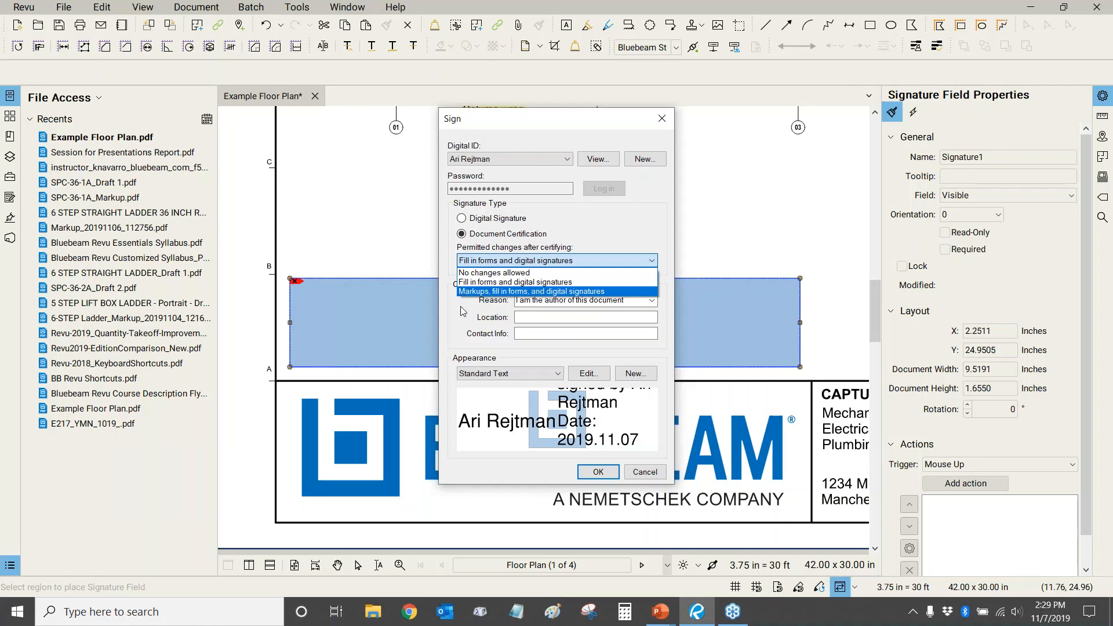
{"action": "left_click", "coordinate": [609, 233]}
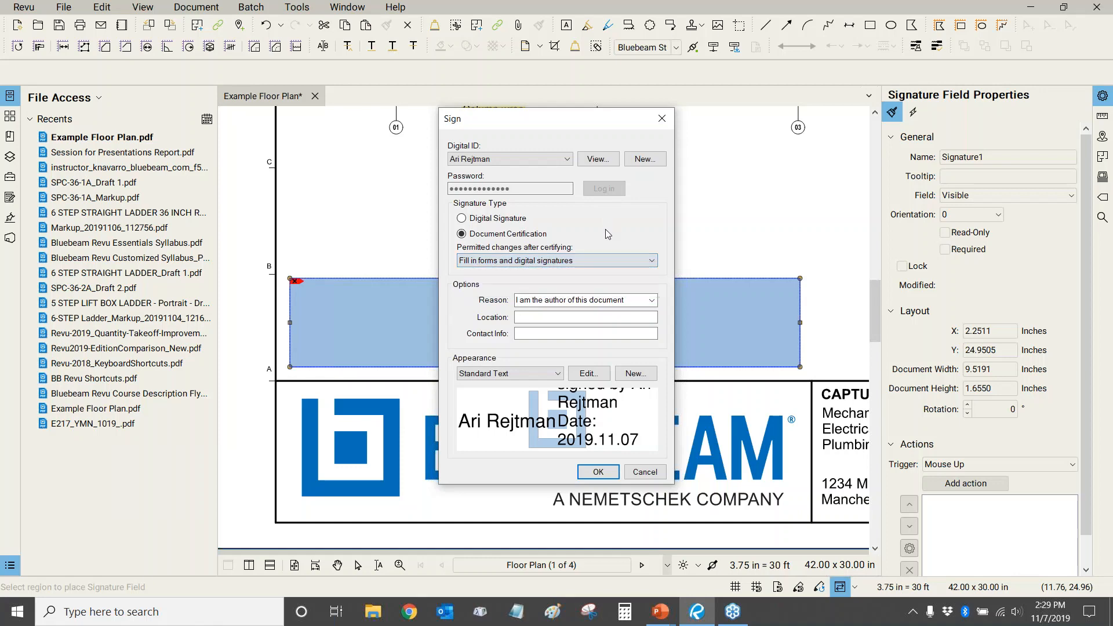
{"action": "left_click", "coordinate": [656, 479]}
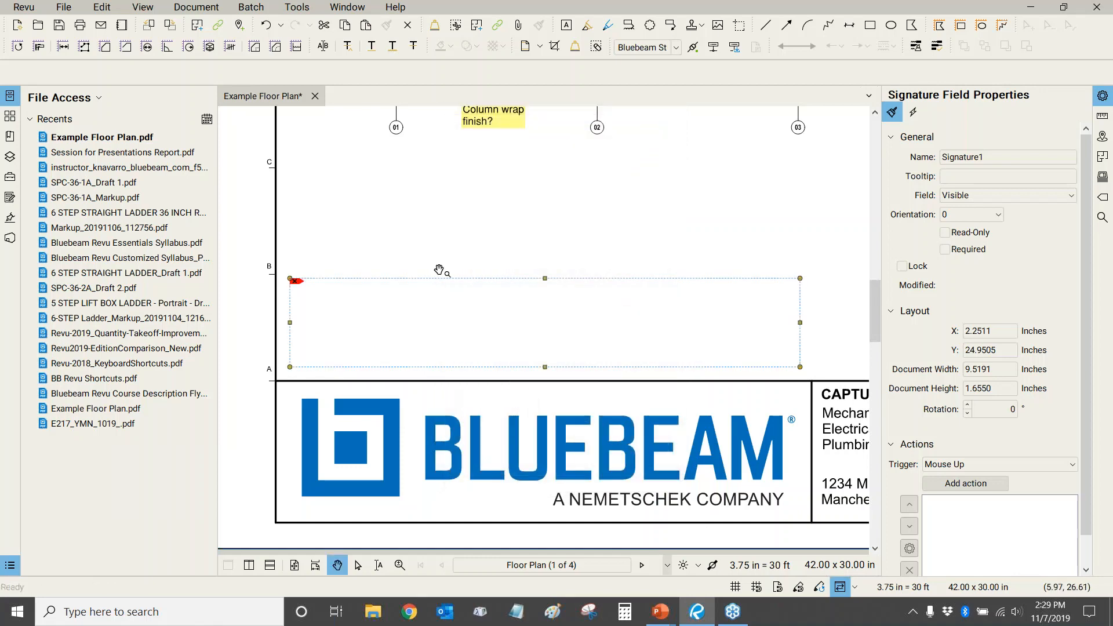
Start certifying the whole document, review which changes can be permitted after certification, and cancel
{"action": "left_click", "coordinate": [355, 201]}
{"action": "left_click", "coordinate": [300, 6]}
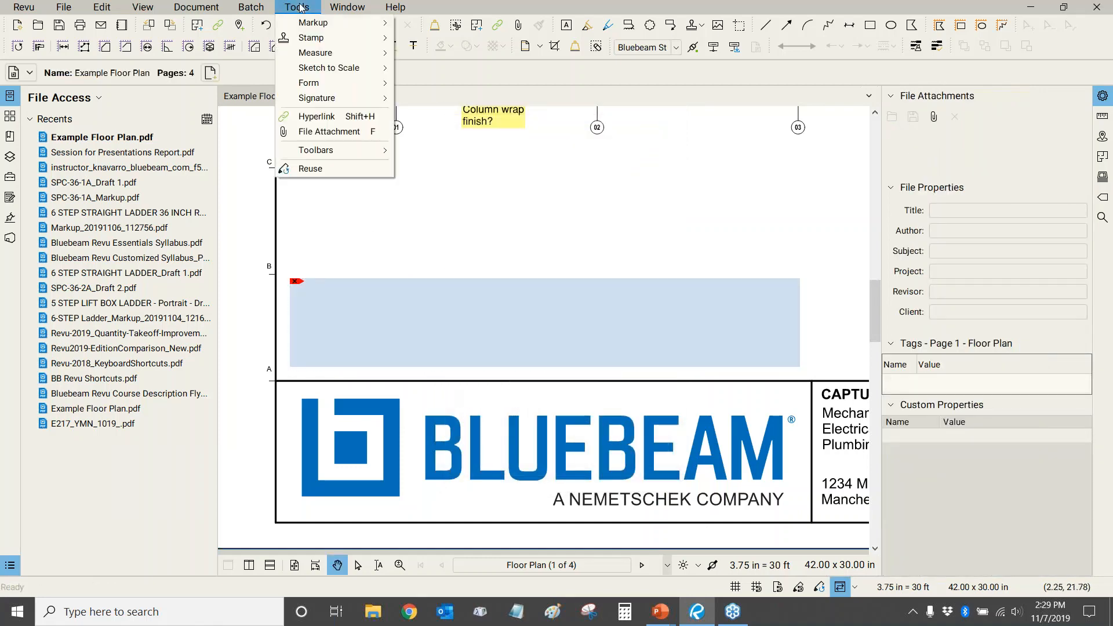
{"action": "mouse_move", "coordinate": [333, 103]}
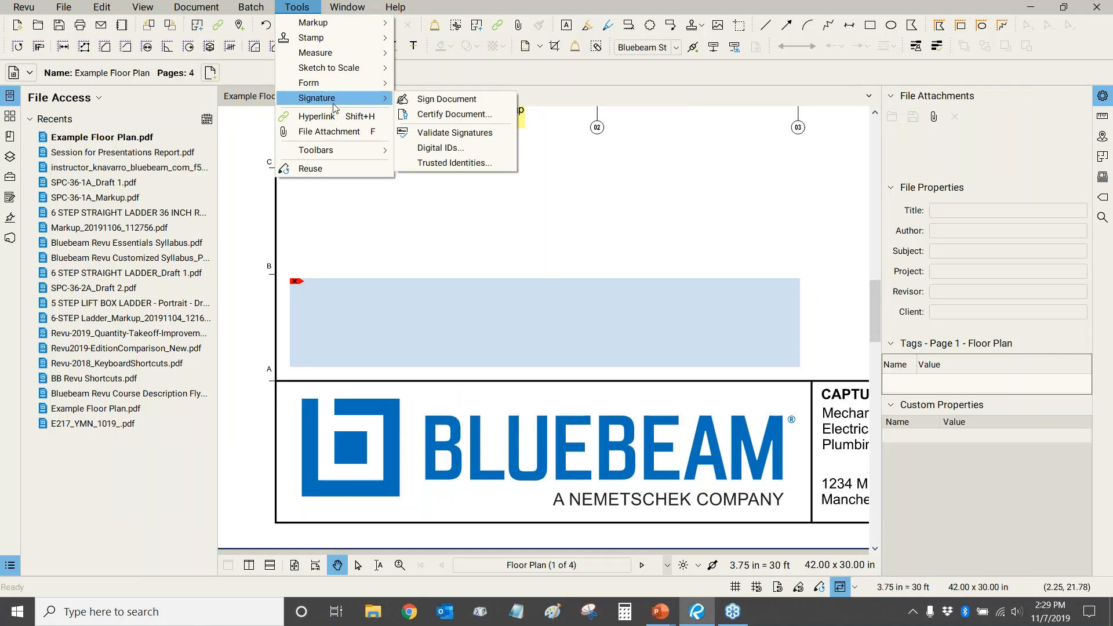
{"action": "left_click", "coordinate": [437, 115]}
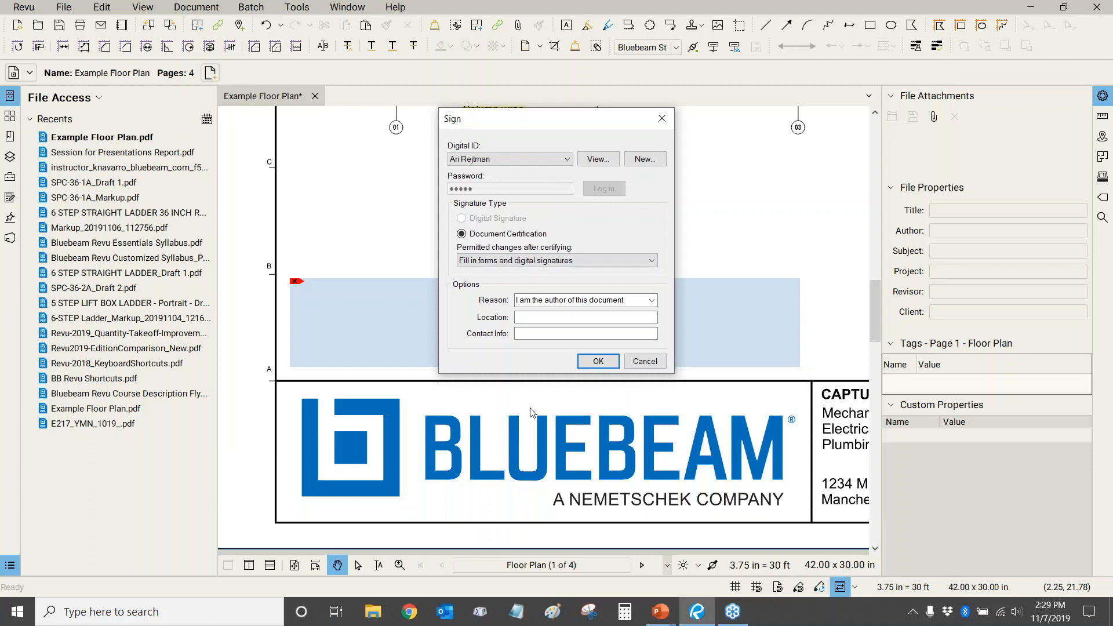
{"action": "left_click", "coordinate": [580, 262]}
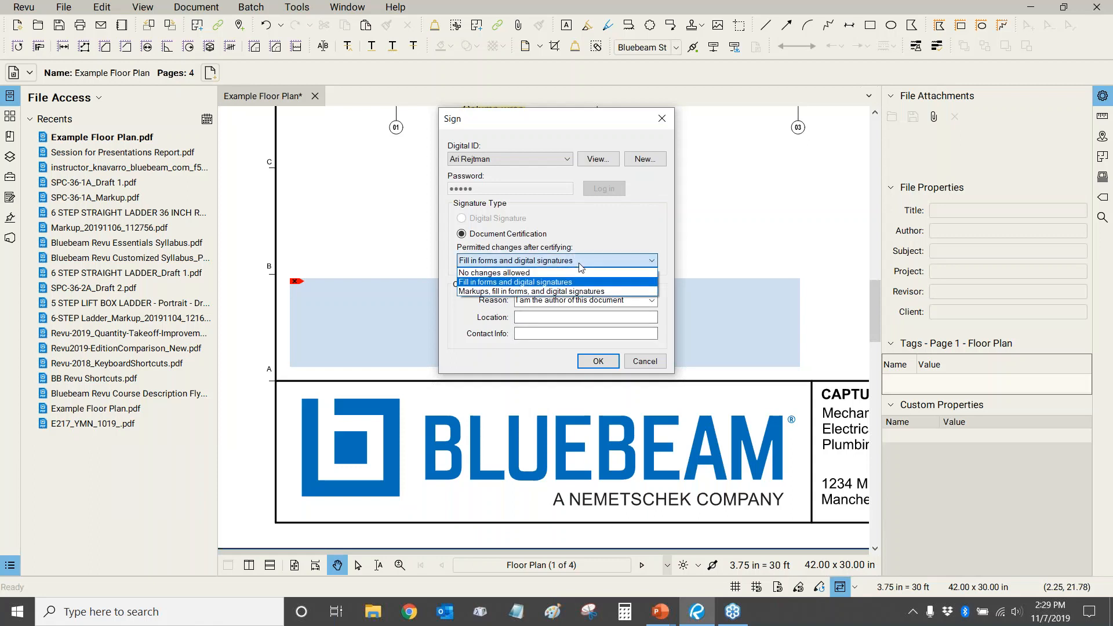
{"action": "left_click", "coordinate": [613, 215]}
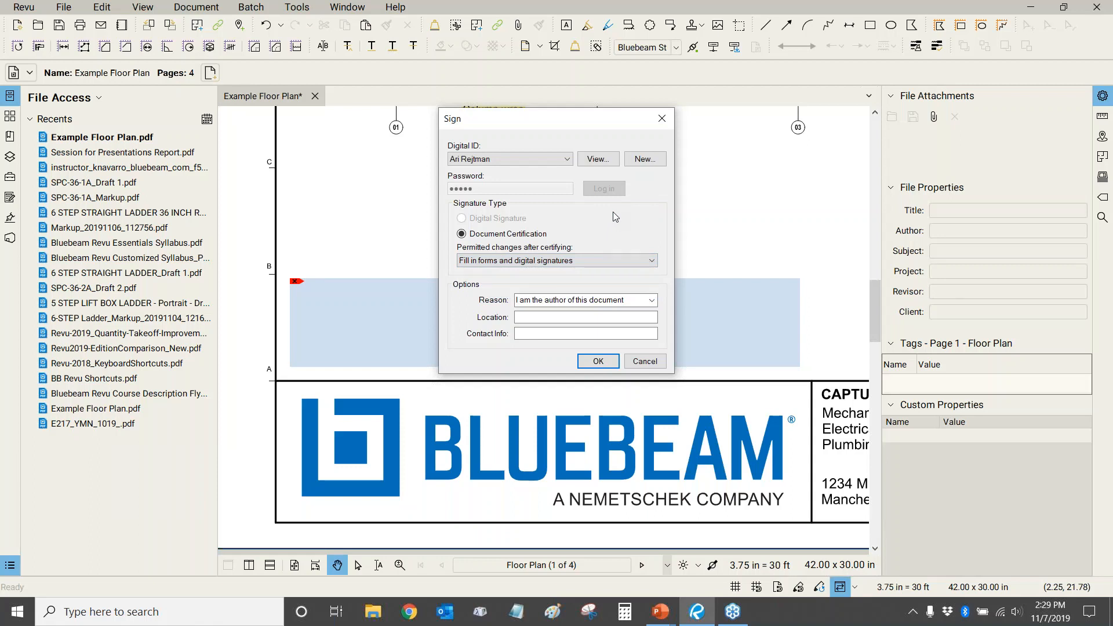
{"action": "left_click", "coordinate": [645, 361]}
Open the signing options from the signature field above the title block, and cancel without signing
{"action": "scroll", "coordinate": [385, 258], "scroll_direction": "up", "scroll_amount": 2}
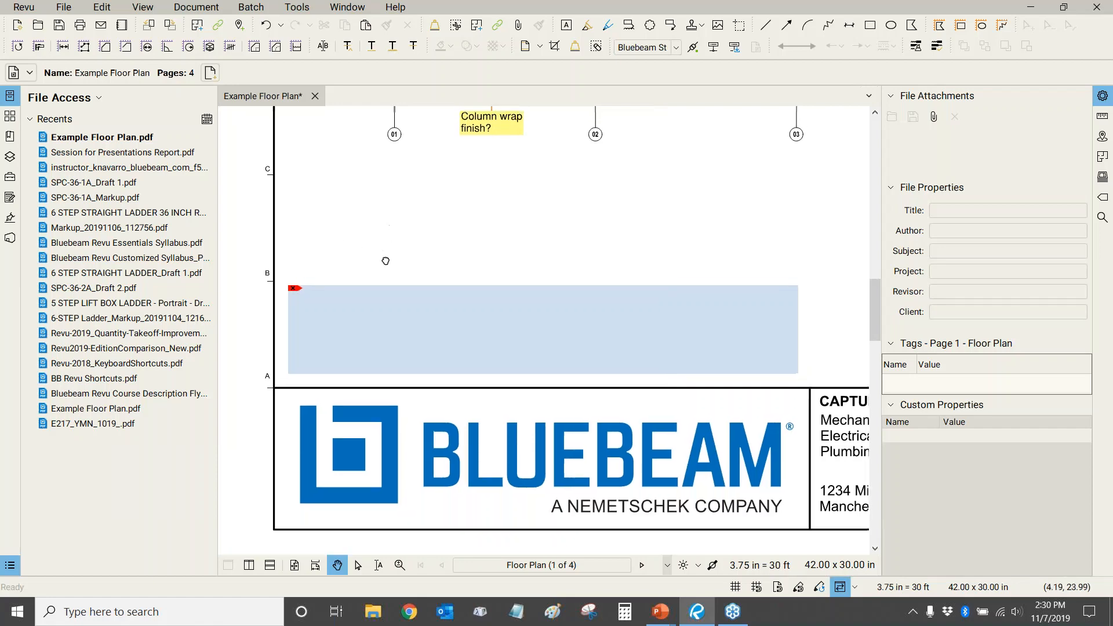
{"action": "scroll", "coordinate": [330, 290], "scroll_direction": "down", "scroll_amount": 3}
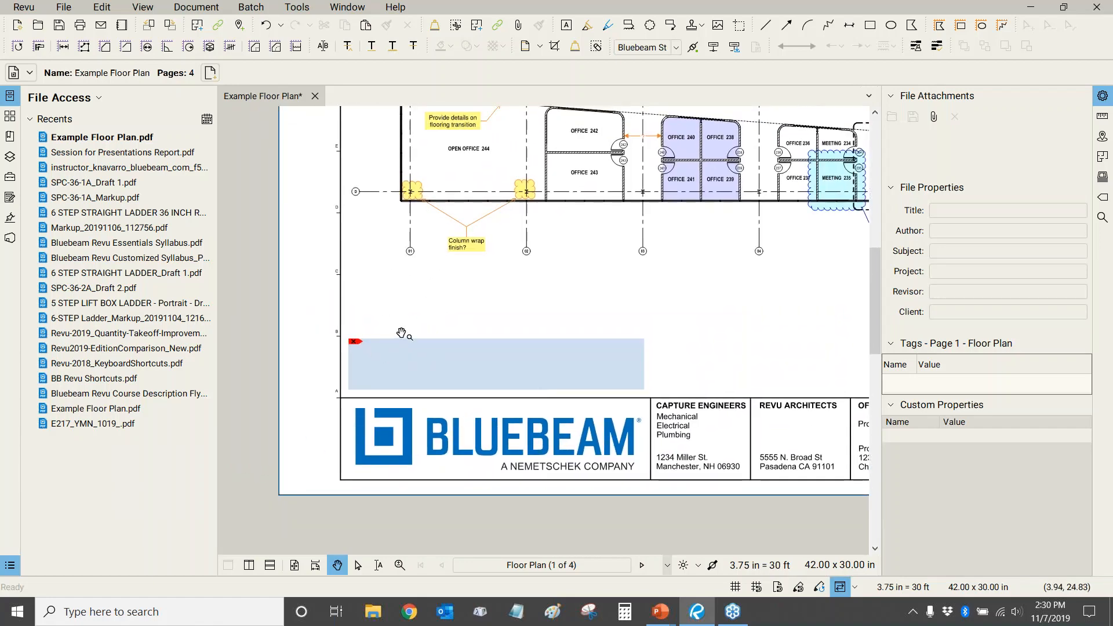
{"action": "left_click", "coordinate": [416, 368]}
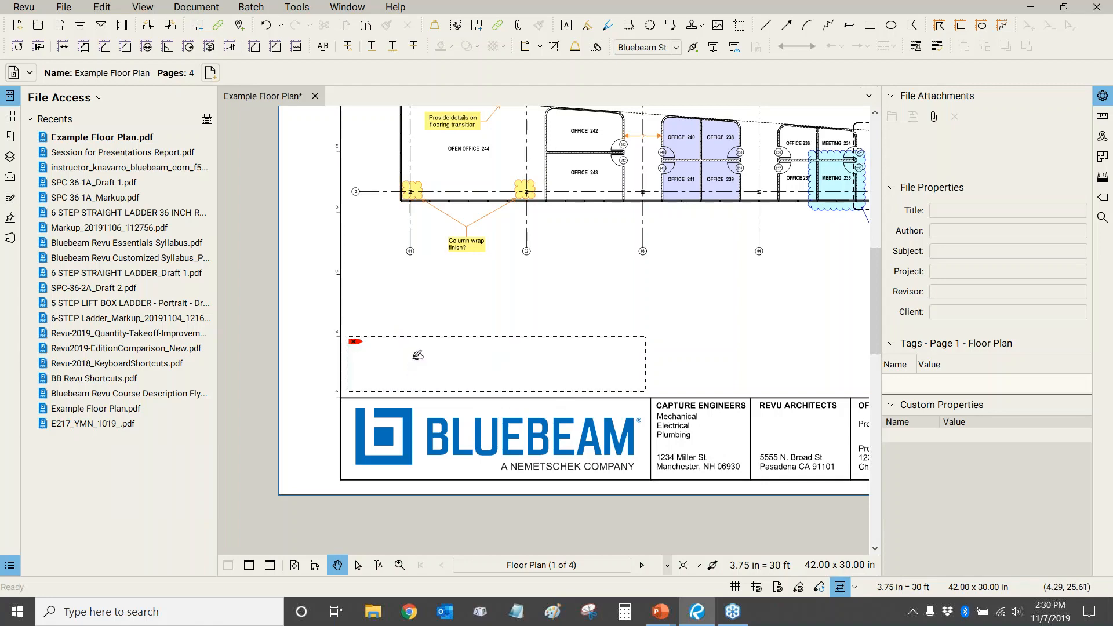
{"action": "left_click", "coordinate": [418, 357]}
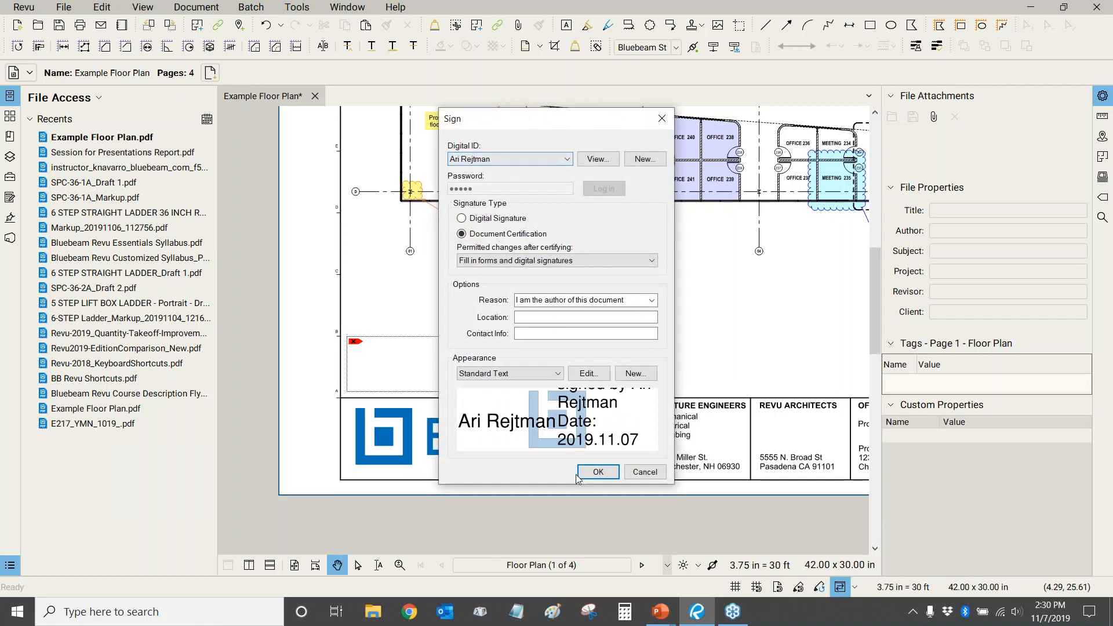
{"action": "left_click", "coordinate": [645, 472]}
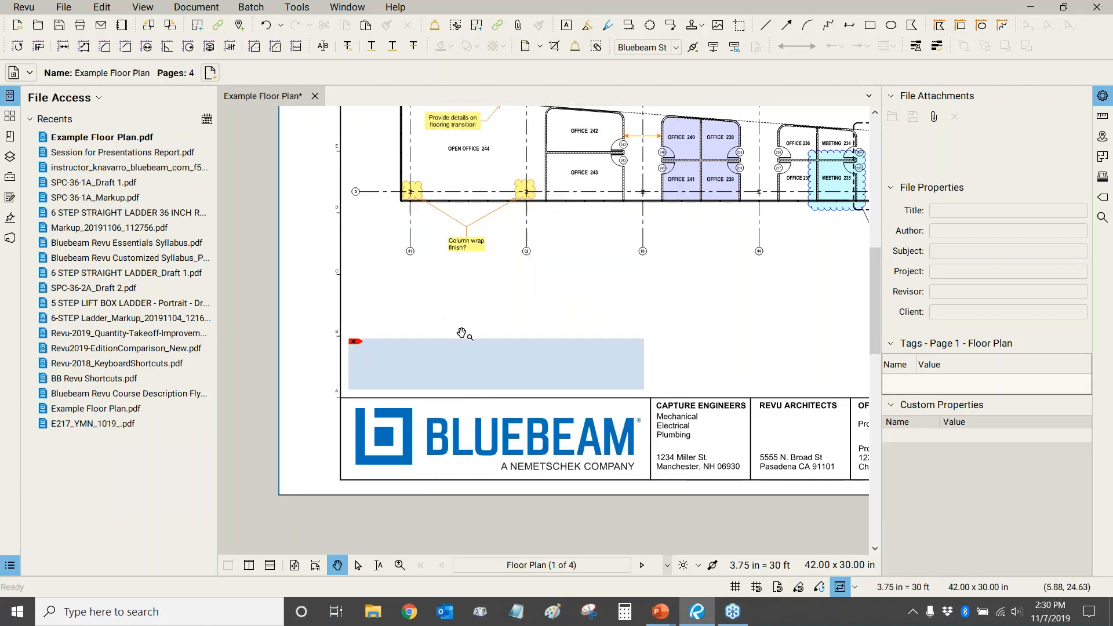
Delete the digital signature form field above the Bluebeam logo and leave signature field placement
{"action": "left_click", "coordinate": [297, 8]}
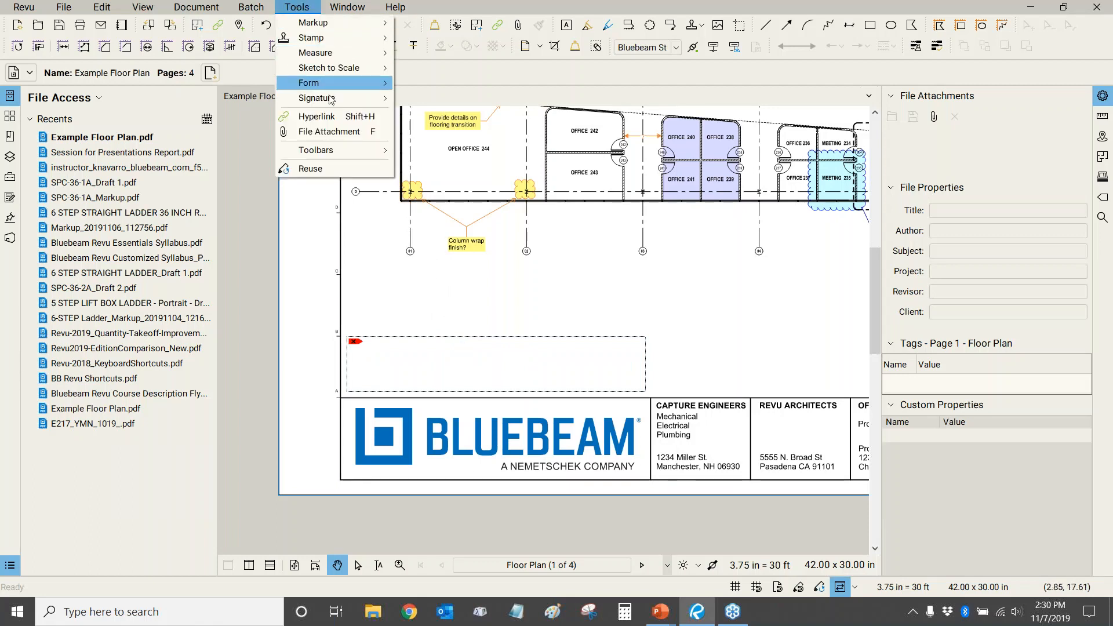
{"action": "mouse_move", "coordinate": [332, 104]}
{"action": "mouse_move", "coordinate": [311, 84]}
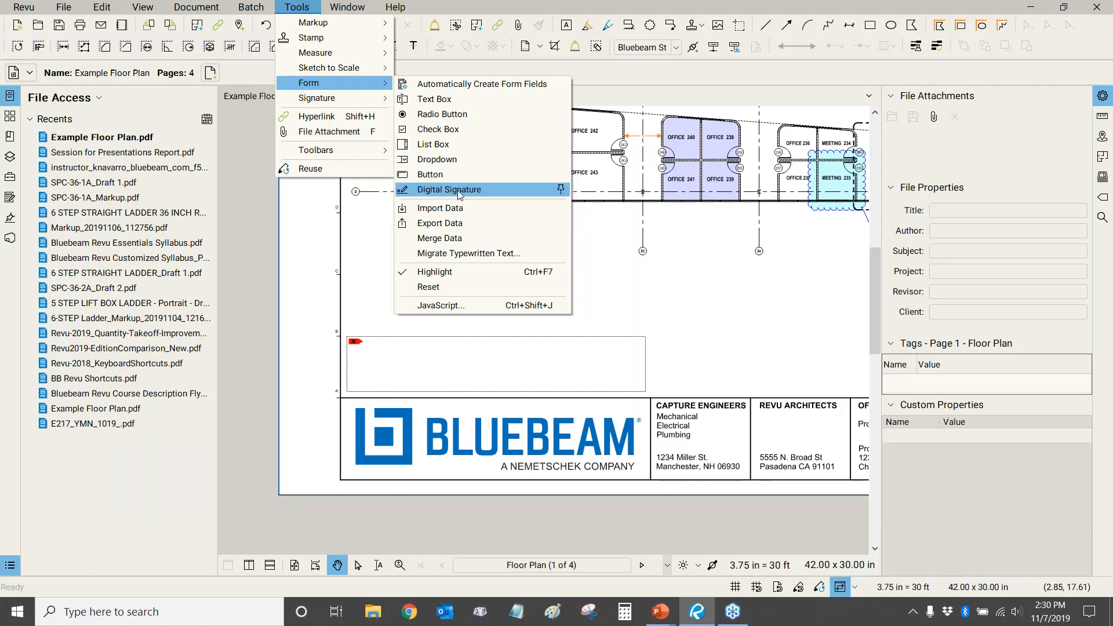
{"action": "left_click", "coordinate": [436, 190]}
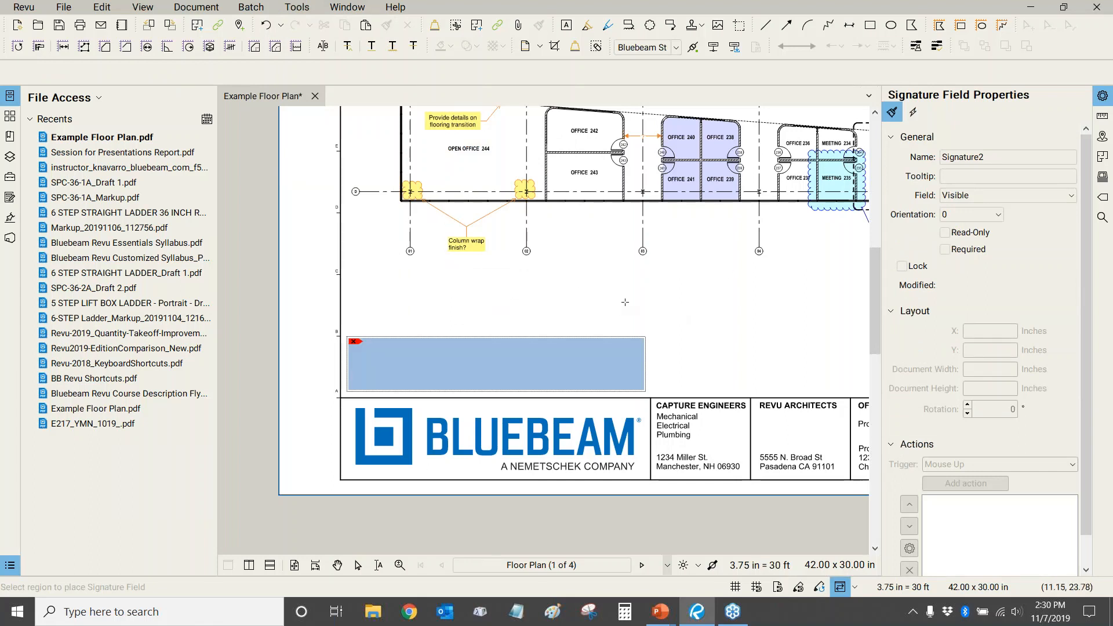
{"action": "right_click", "coordinate": [420, 366]}
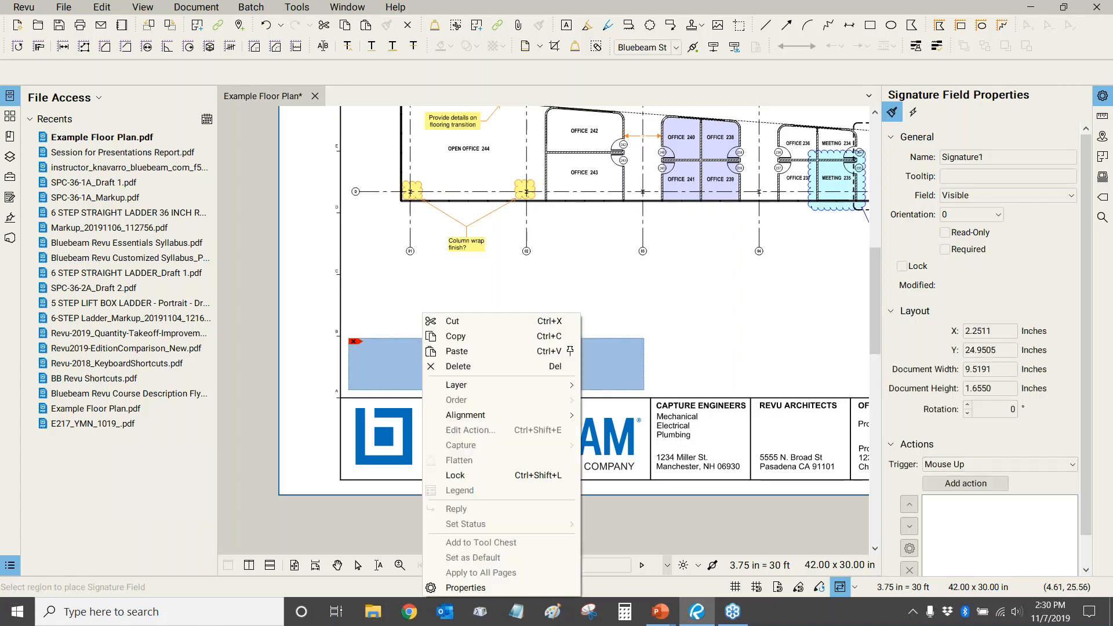
{"action": "left_click", "coordinate": [444, 366]}
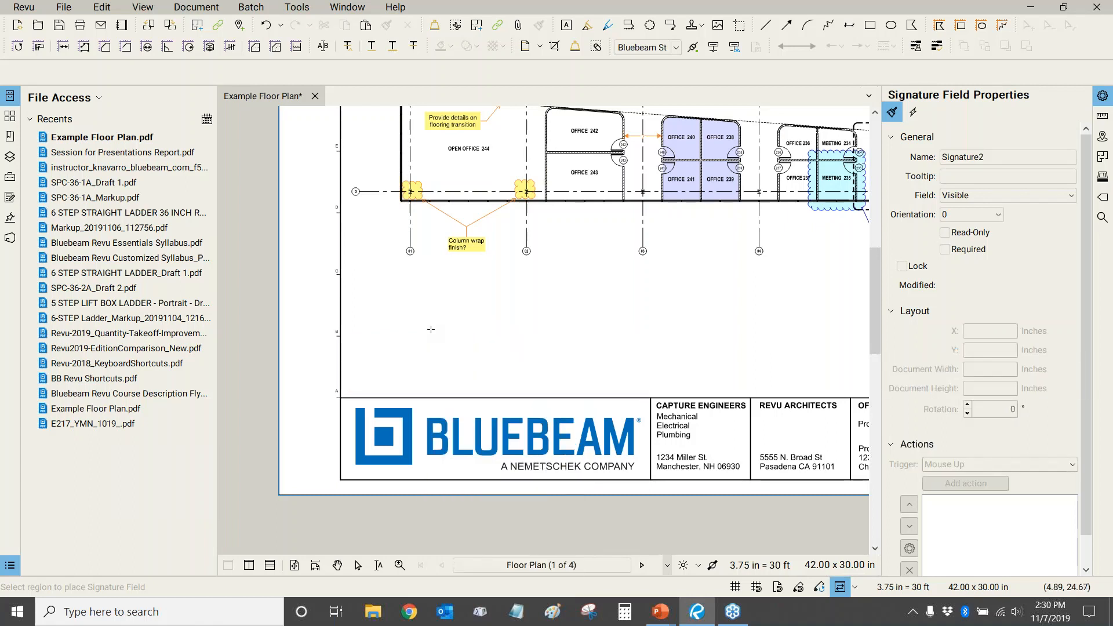
{"action": "key", "text": "Escape"}
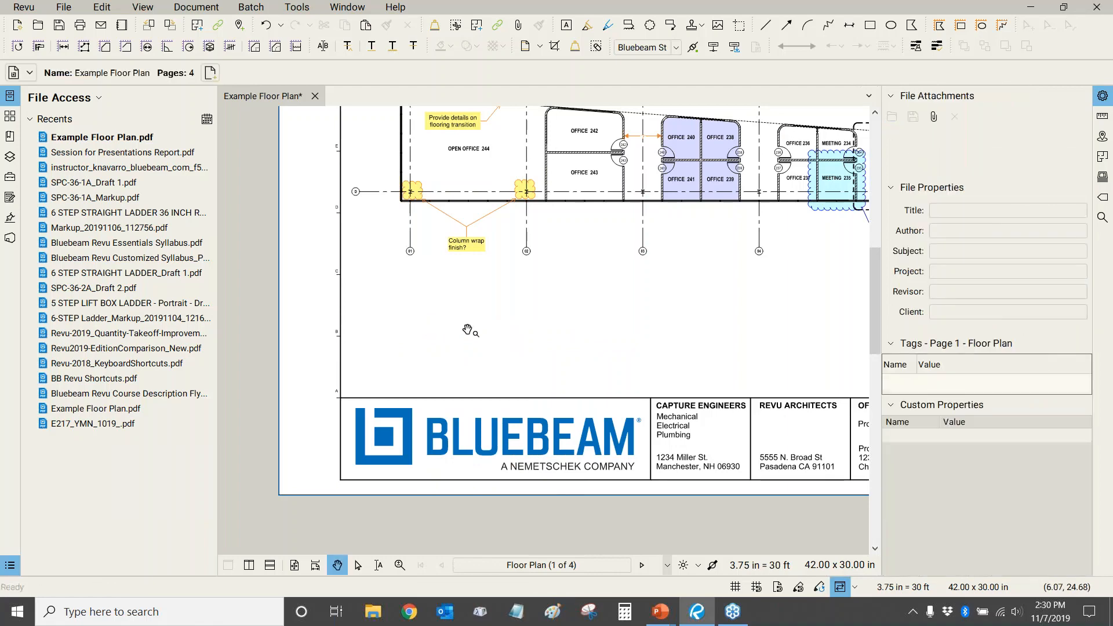
Place the Seal.pdf stamp in the empty area above the Bluebeam logo and shift it beneath the column wrap finish note
{"action": "key", "text": "ctrl+0"}
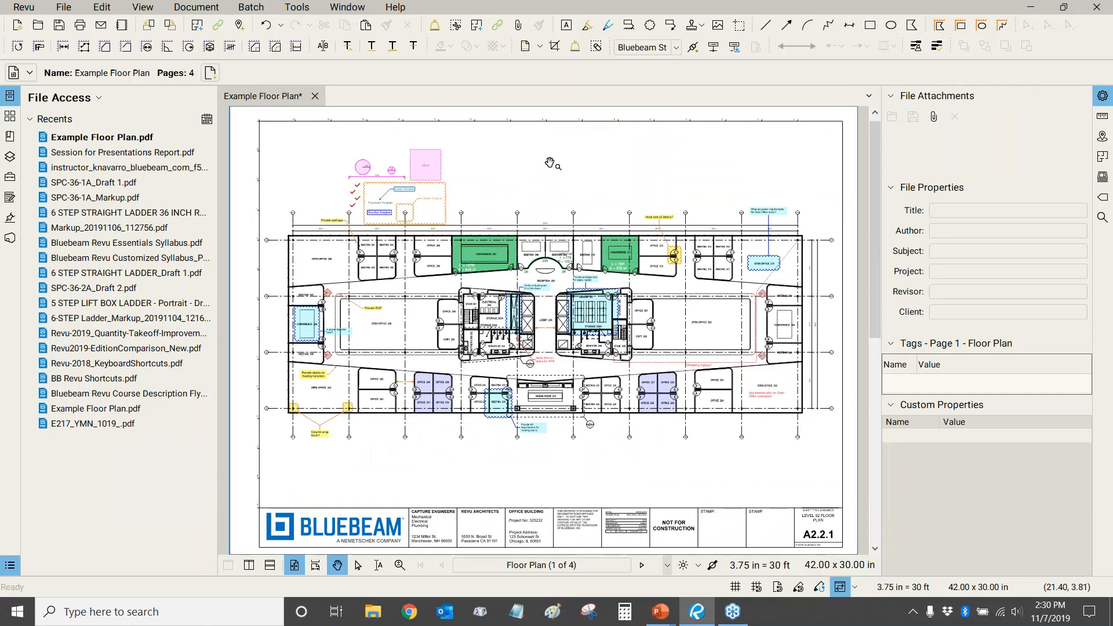
{"action": "left_click", "coordinate": [297, 6]}
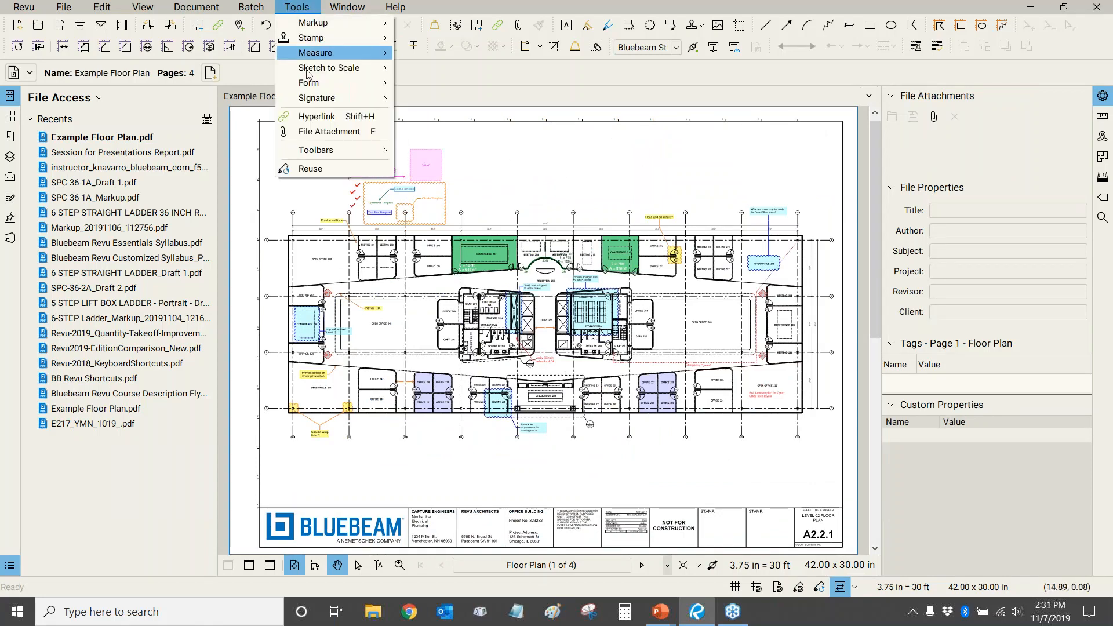
{"action": "left_click", "coordinate": [297, 7]}
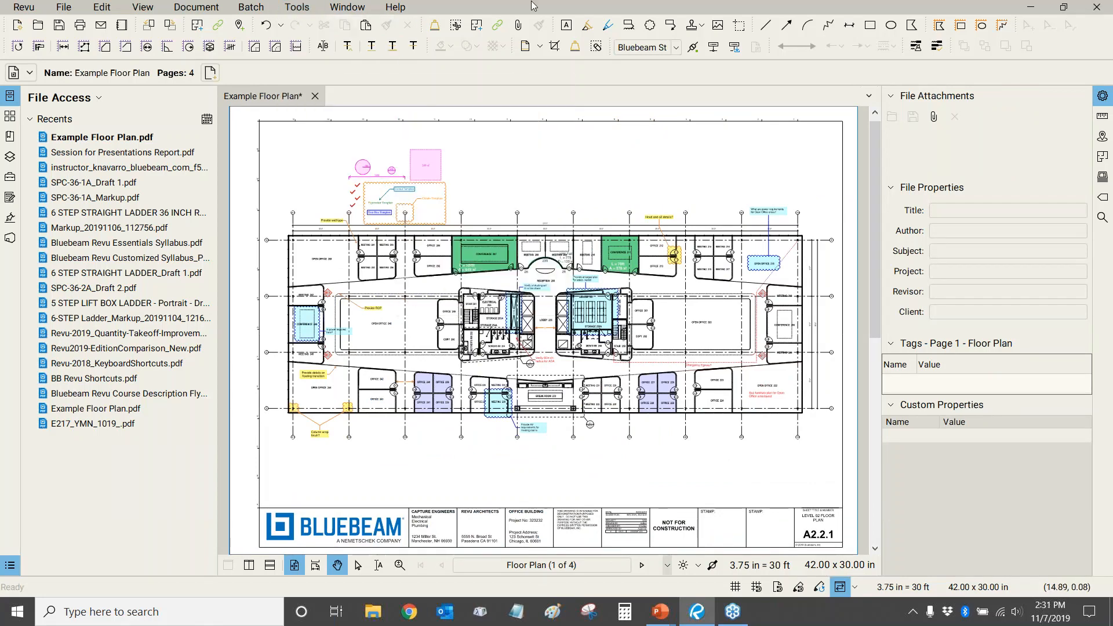
{"action": "left_click", "coordinate": [295, 8]}
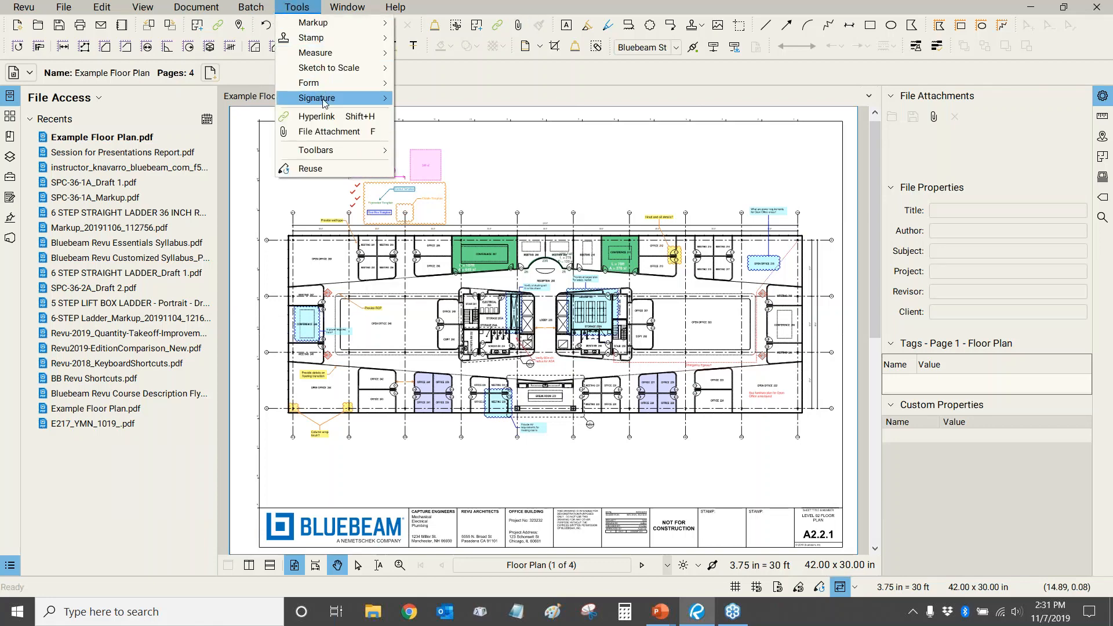
{"action": "mouse_move", "coordinate": [315, 42]}
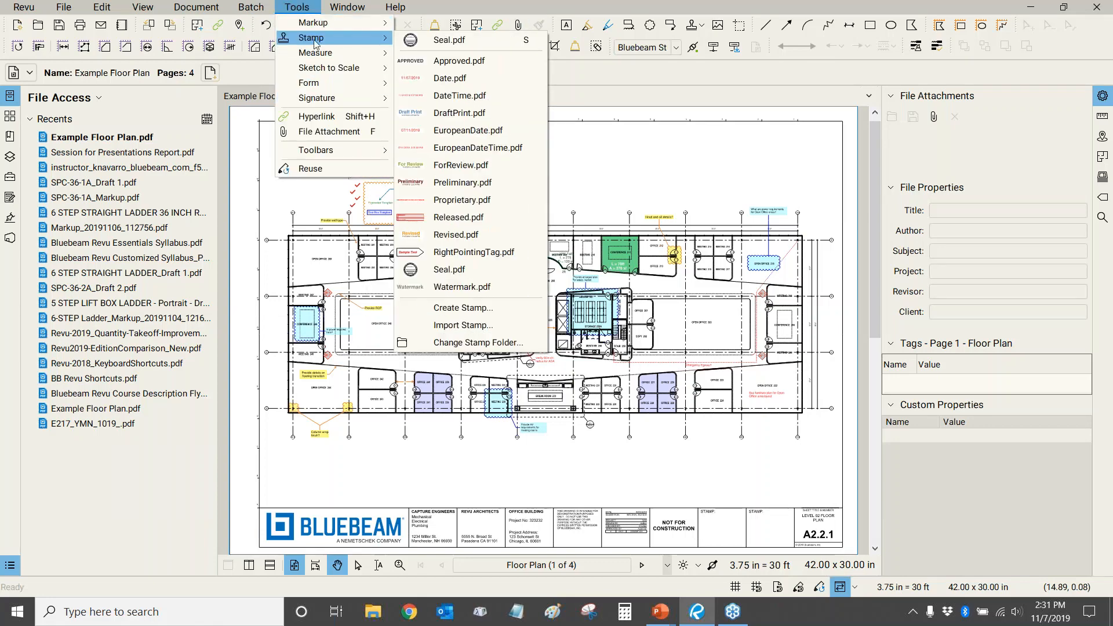
{"action": "left_click", "coordinate": [458, 46]}
{"action": "scroll", "coordinate": [381, 307], "scroll_direction": "down", "scroll_amount": 3}
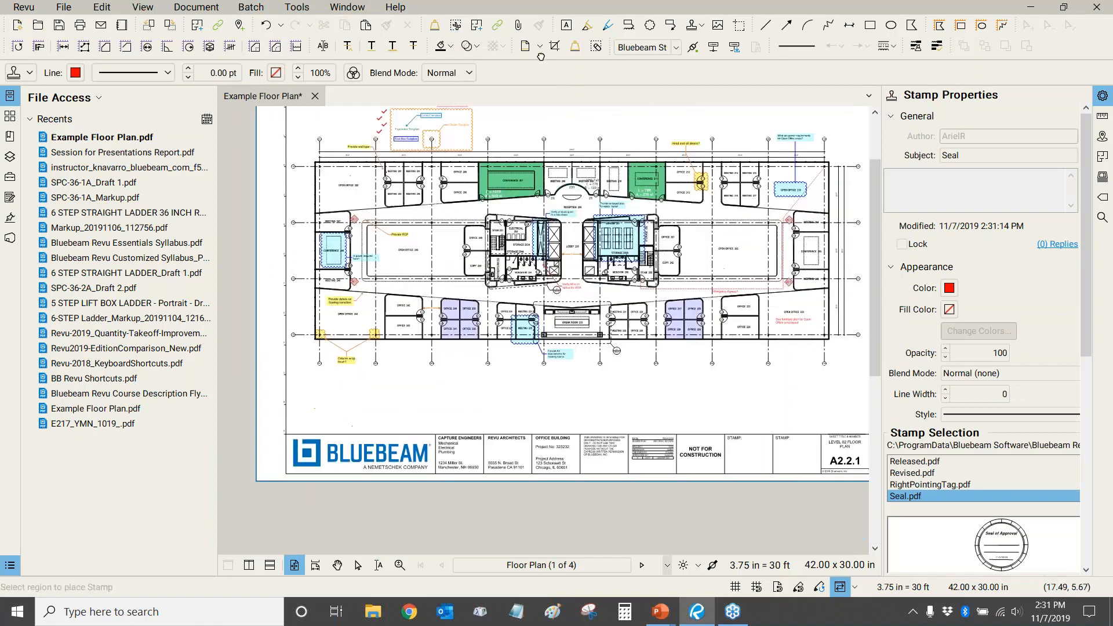
{"action": "scroll", "coordinate": [381, 307], "scroll_direction": "up", "scroll_amount": 4}
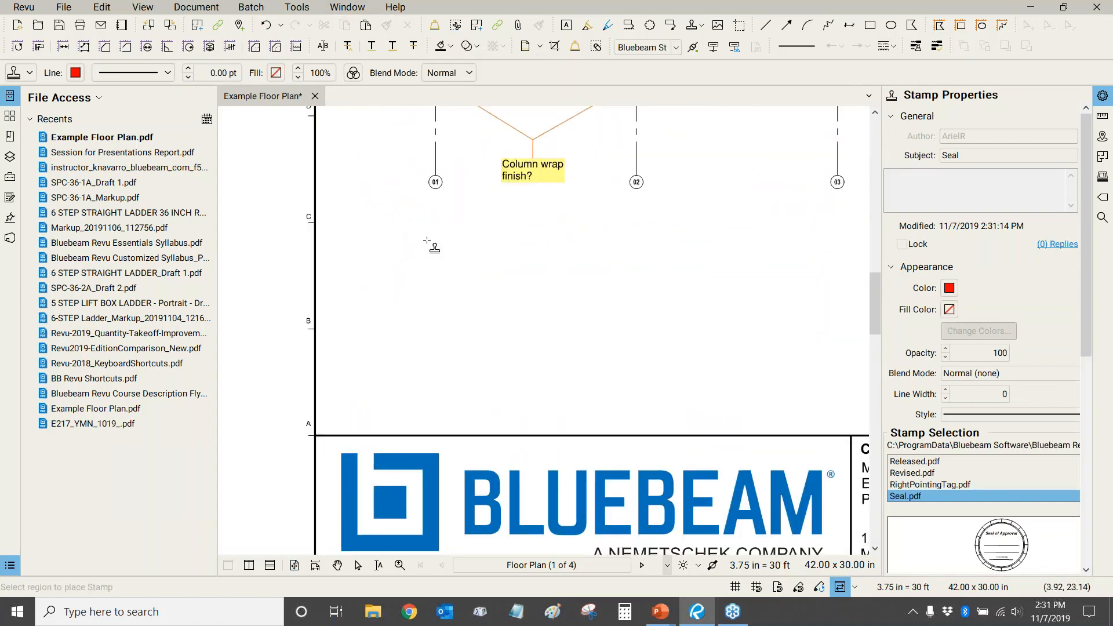
{"action": "left_click", "coordinate": [466, 301]}
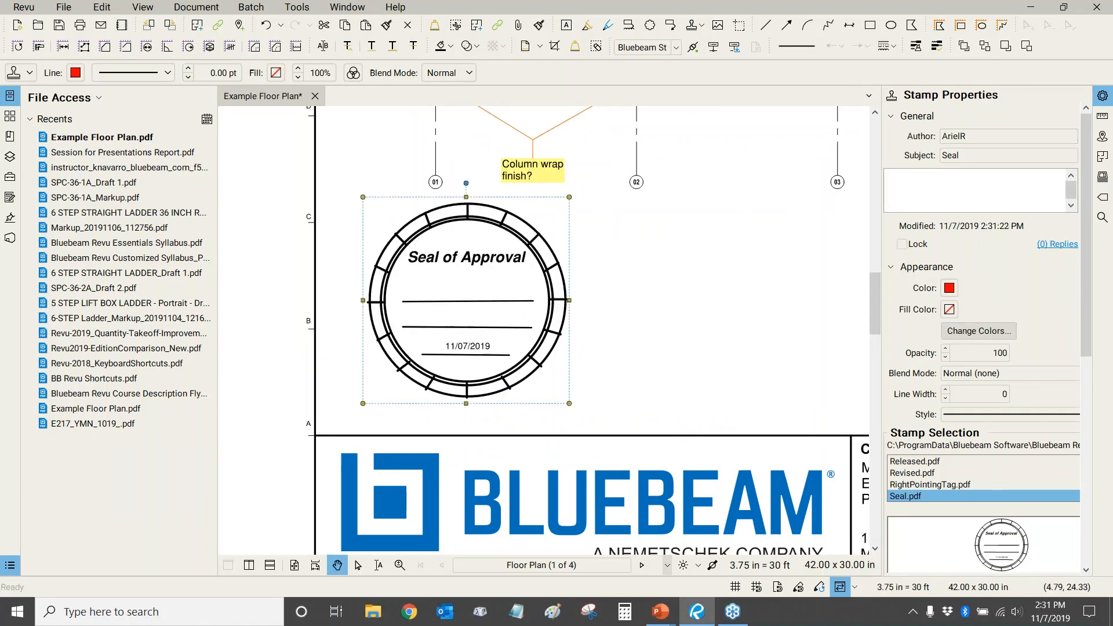
{"action": "left_click_drag", "start_coordinate": [562, 264], "coordinate": [609, 265]}
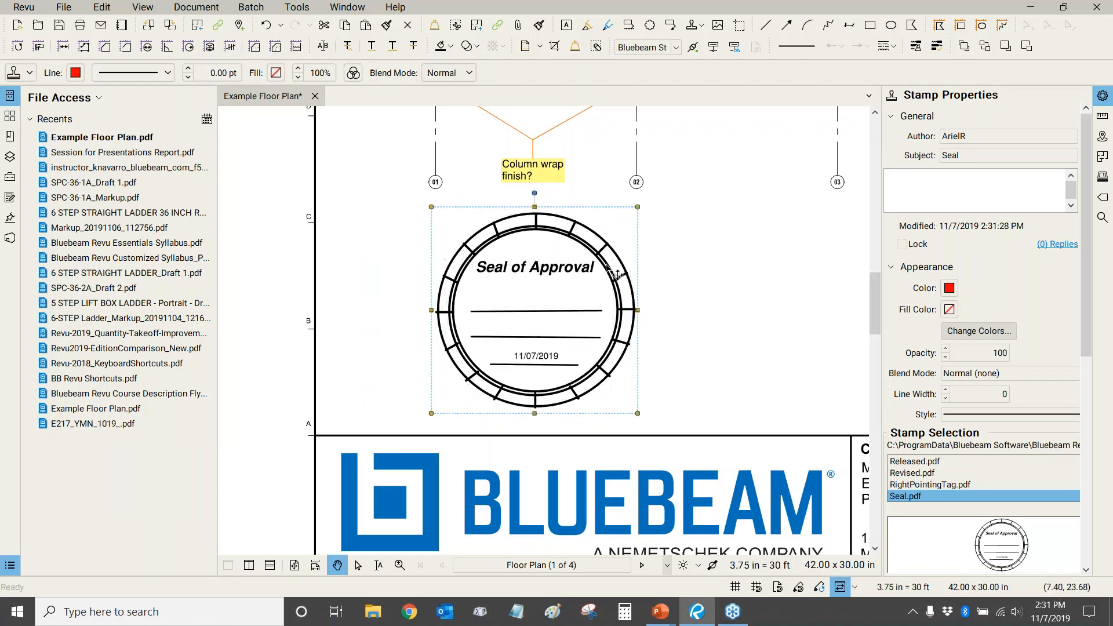
{"action": "left_click", "coordinate": [753, 291]}
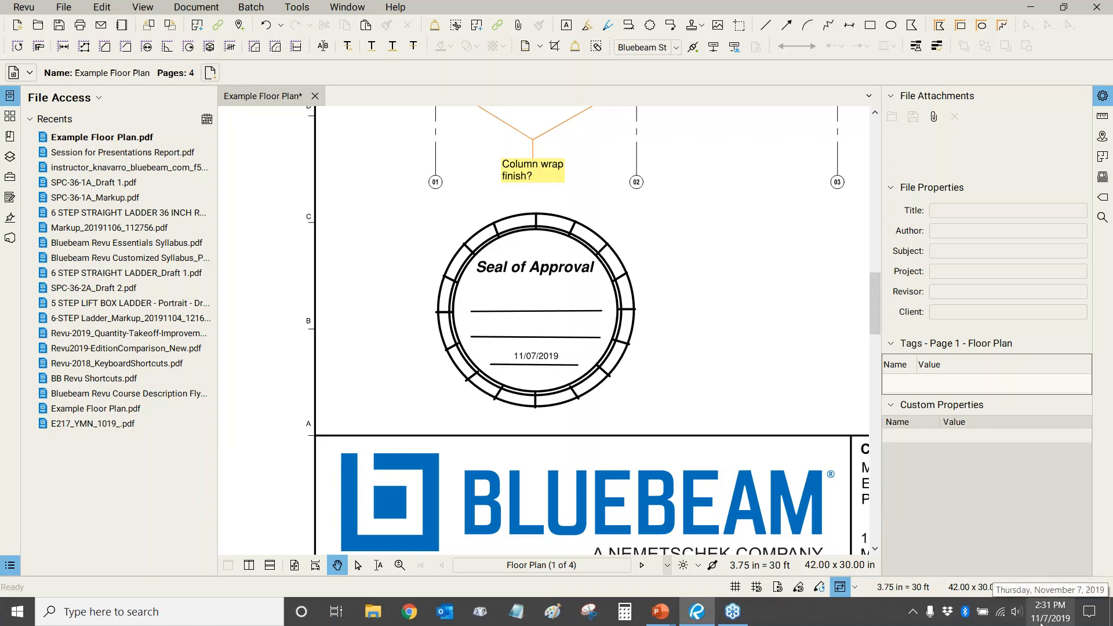
Delete the Seal of Approval stamp above the Bluebeam logo and show the whole floor plan page
{"action": "left_click", "coordinate": [621, 316]}
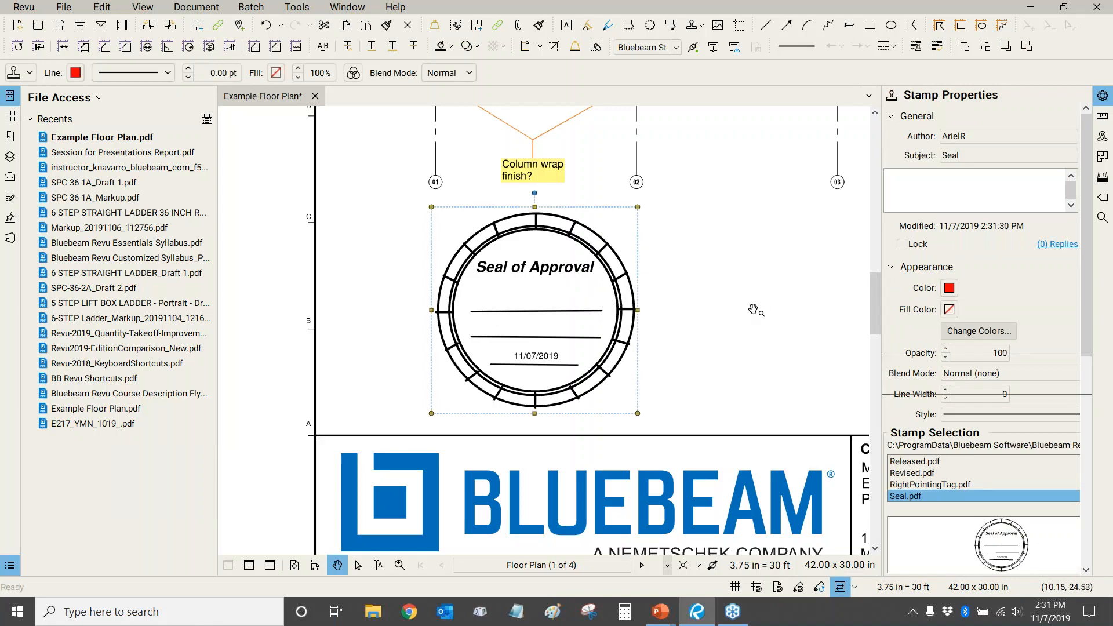
{"action": "key", "text": "Delete"}
{"action": "left_click", "coordinate": [738, 300]}
{"action": "left_click_drag", "start_coordinate": [739, 300], "coordinate": [483, 421]}
{"action": "scroll", "coordinate": [483, 421], "scroll_direction": "down", "scroll_amount": 8}
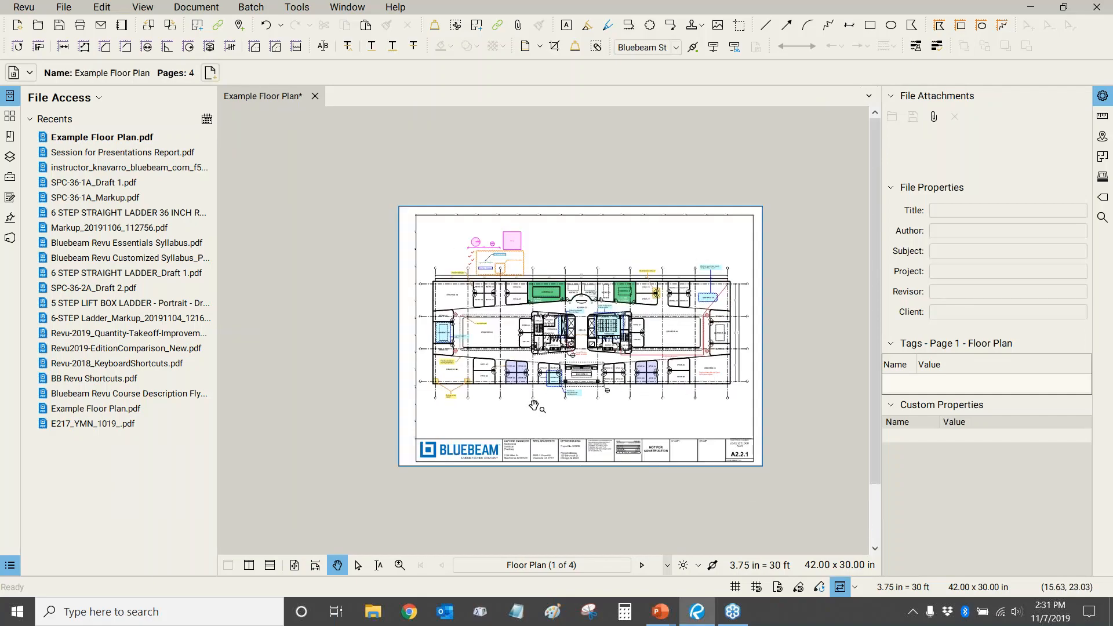
{"action": "key", "text": "ctrl+9"}
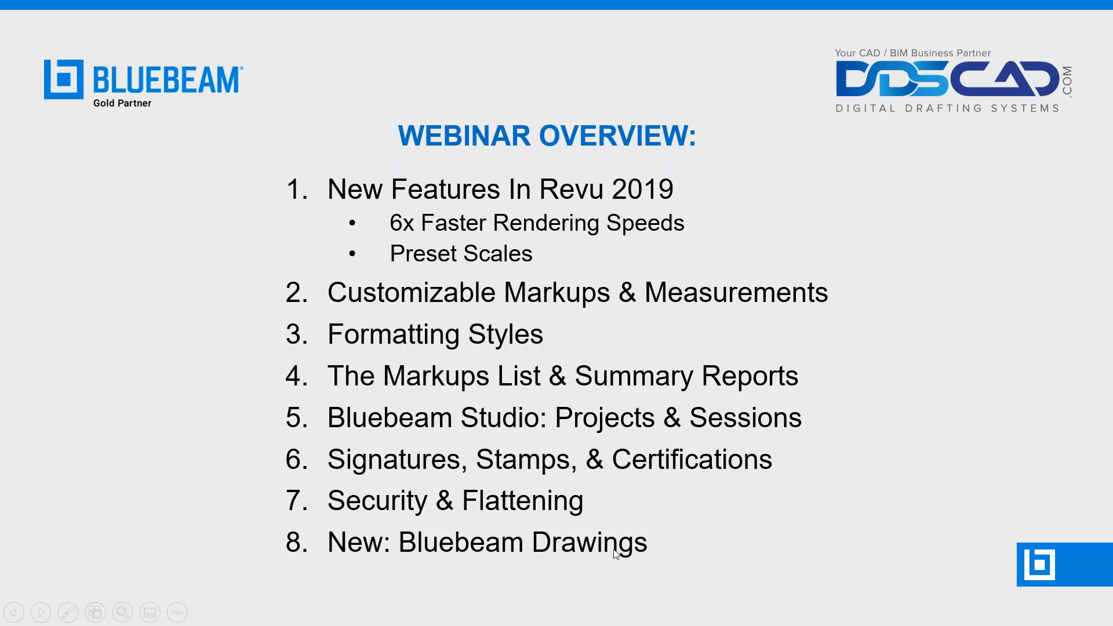
Return to Bluebeam Revu, review the document's security permissions and the PDF Security password and encryption options, and cancel the permission changes
{"action": "key", "text": "alt+Tab"}
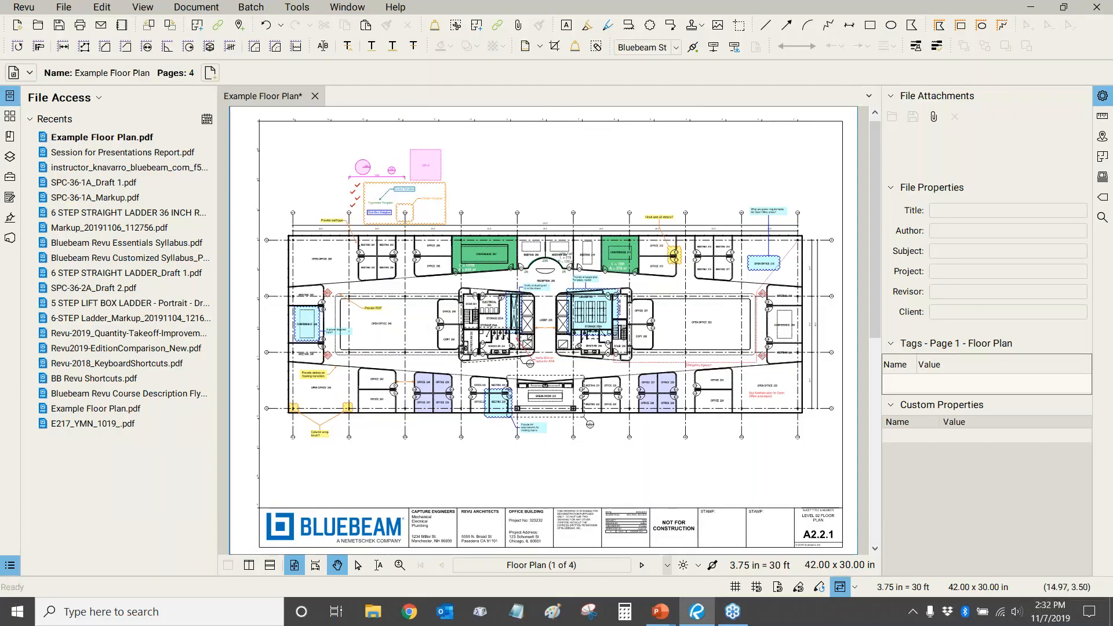
{"action": "left_click", "coordinate": [213, 12]}
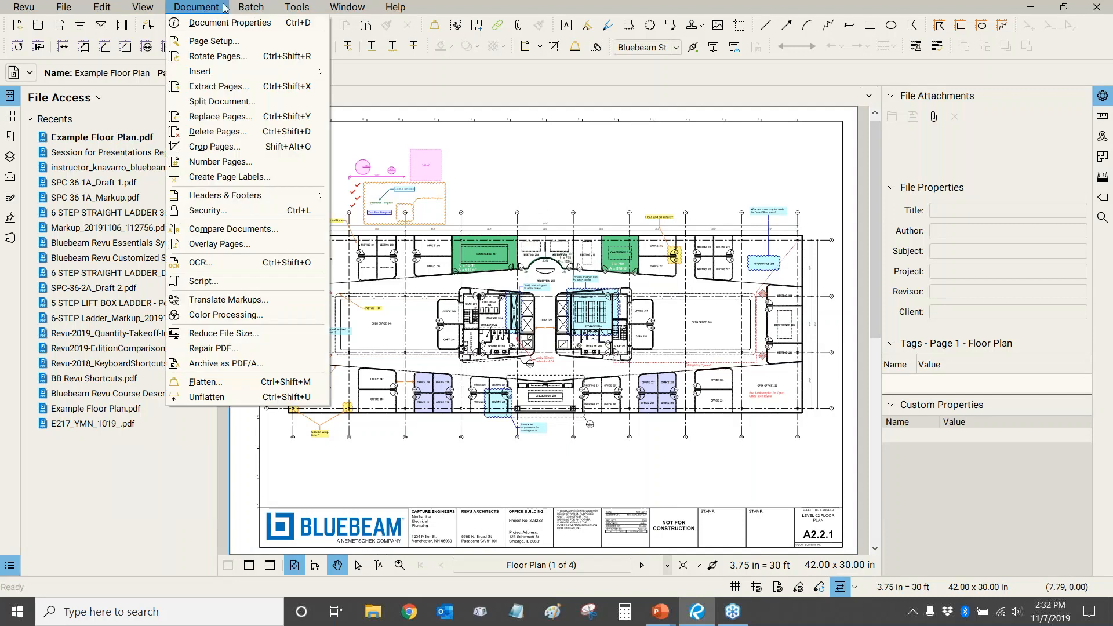
{"action": "left_click", "coordinate": [219, 212]}
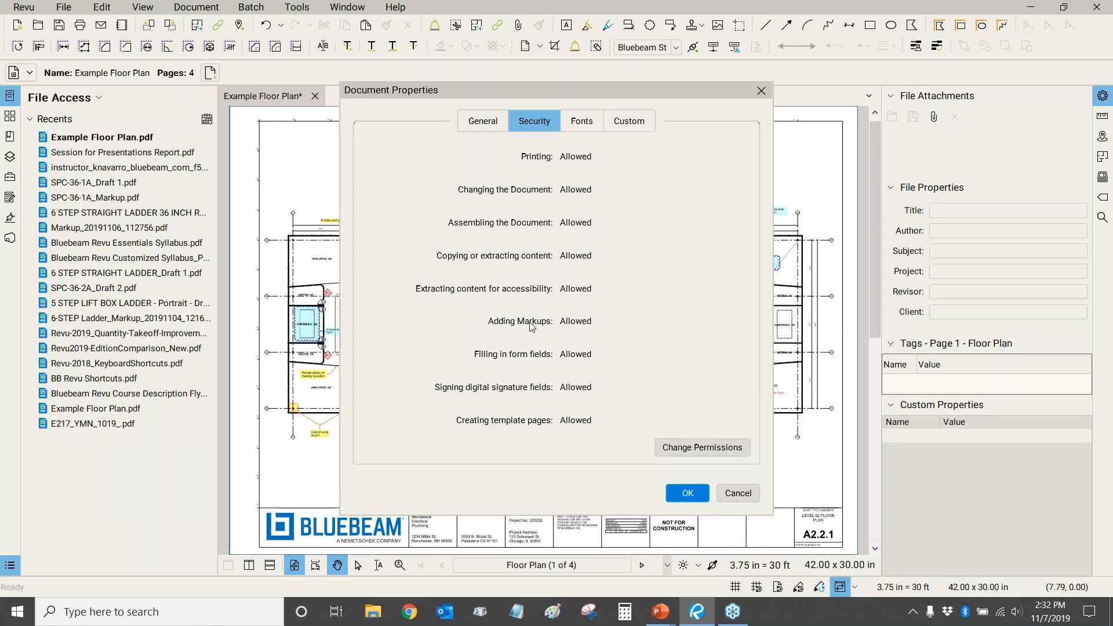
{"action": "left_click", "coordinate": [674, 447]}
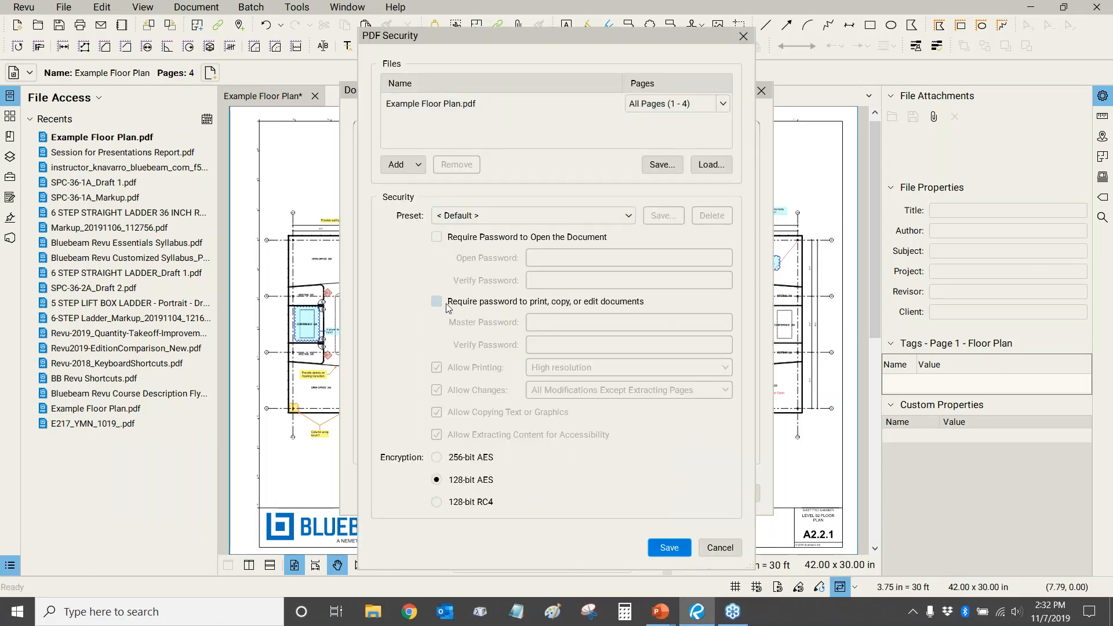
{"action": "left_click", "coordinate": [711, 543]}
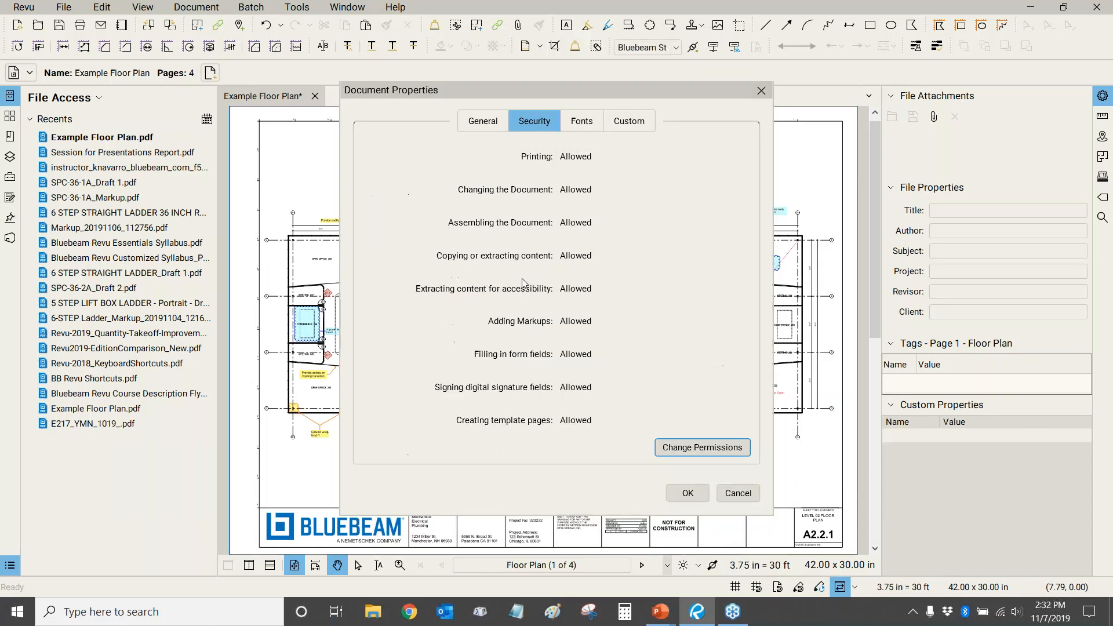
Review the general, fonts, custom and security sections of the document properties, and close them without changes
{"action": "left_click", "coordinate": [489, 121]}
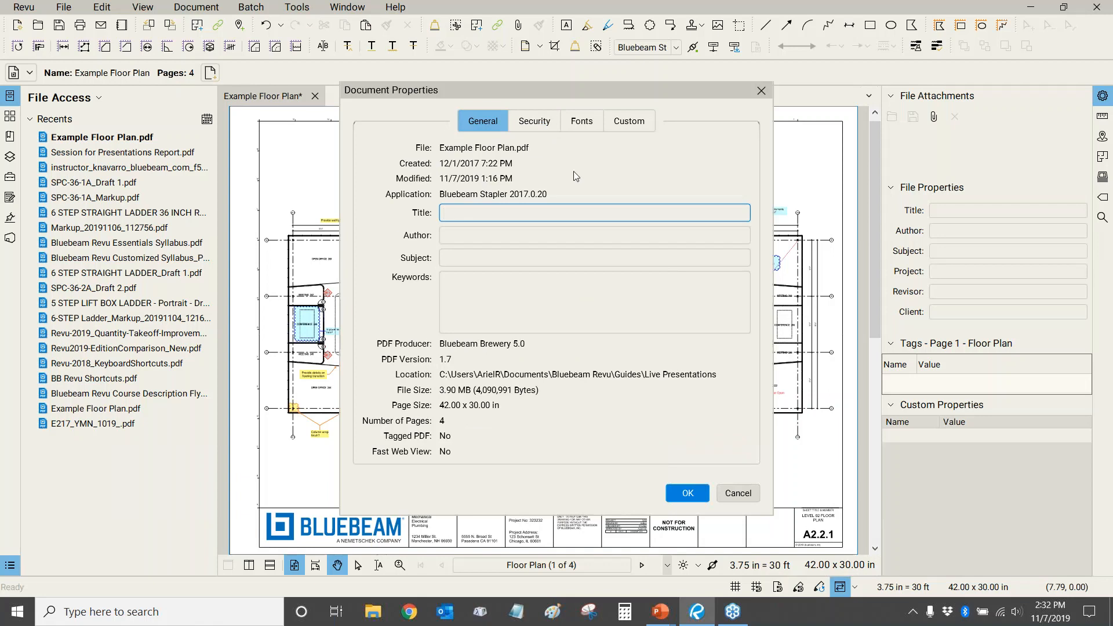
{"action": "left_click", "coordinate": [585, 123]}
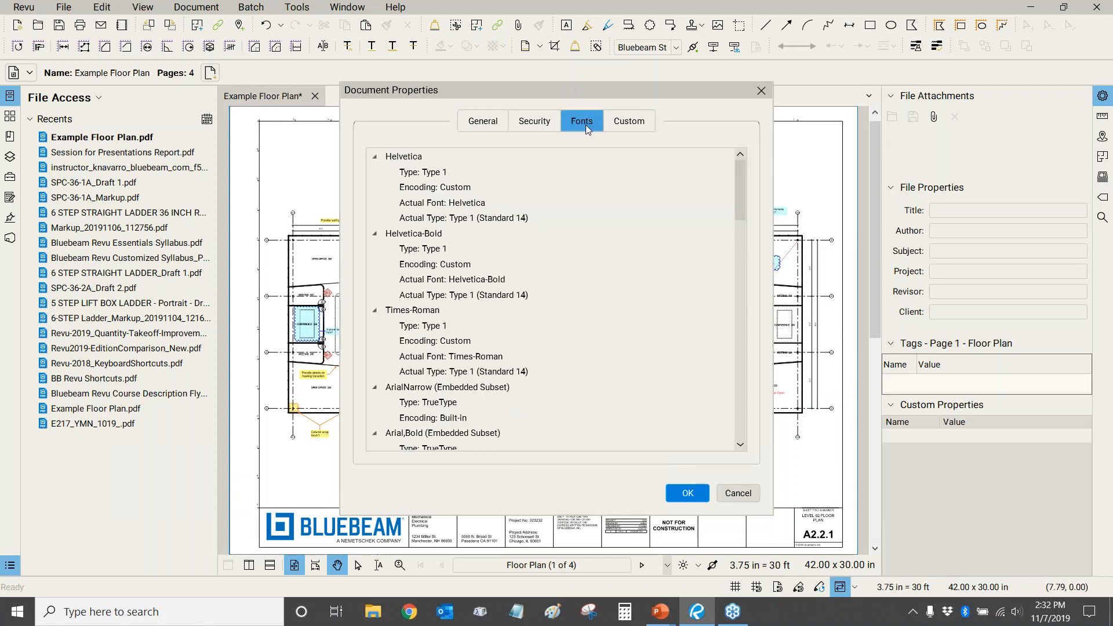
{"action": "left_click", "coordinate": [634, 120]}
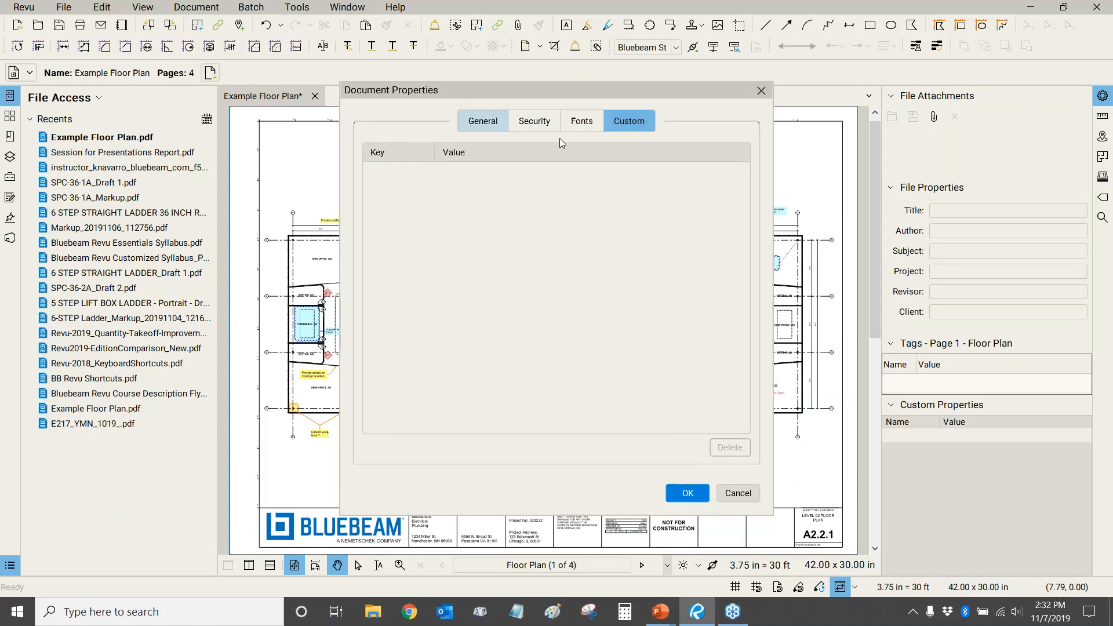
{"action": "left_click", "coordinate": [534, 121]}
{"action": "left_click", "coordinate": [761, 91]}
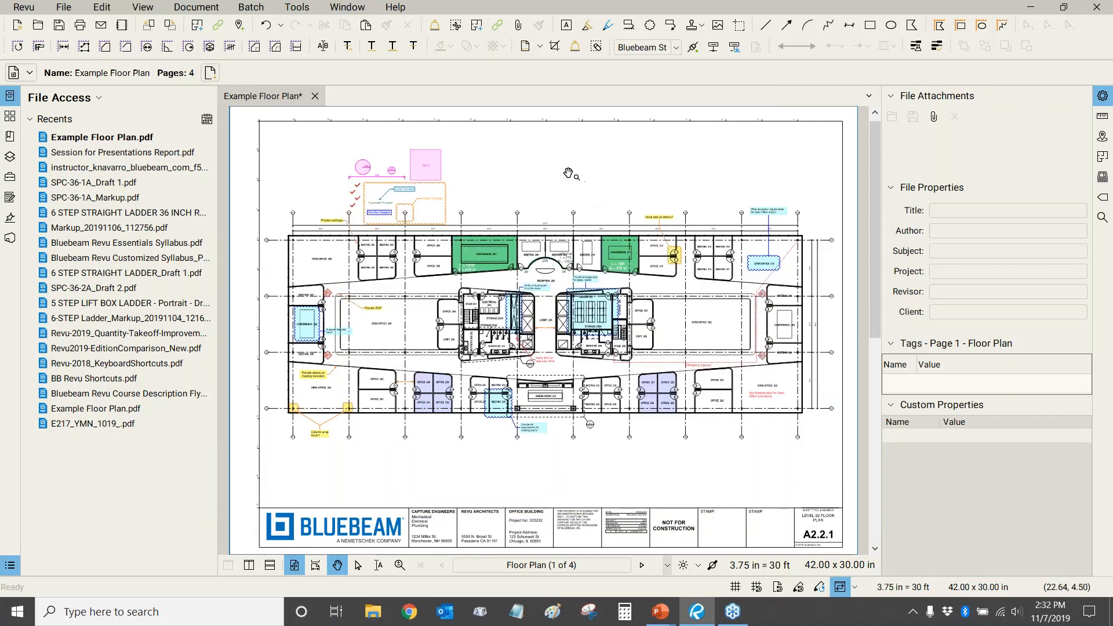
Examine the Flatten command for the whole document and for the larger circle's radius measurement, without applying it
{"action": "left_click", "coordinate": [196, 7]}
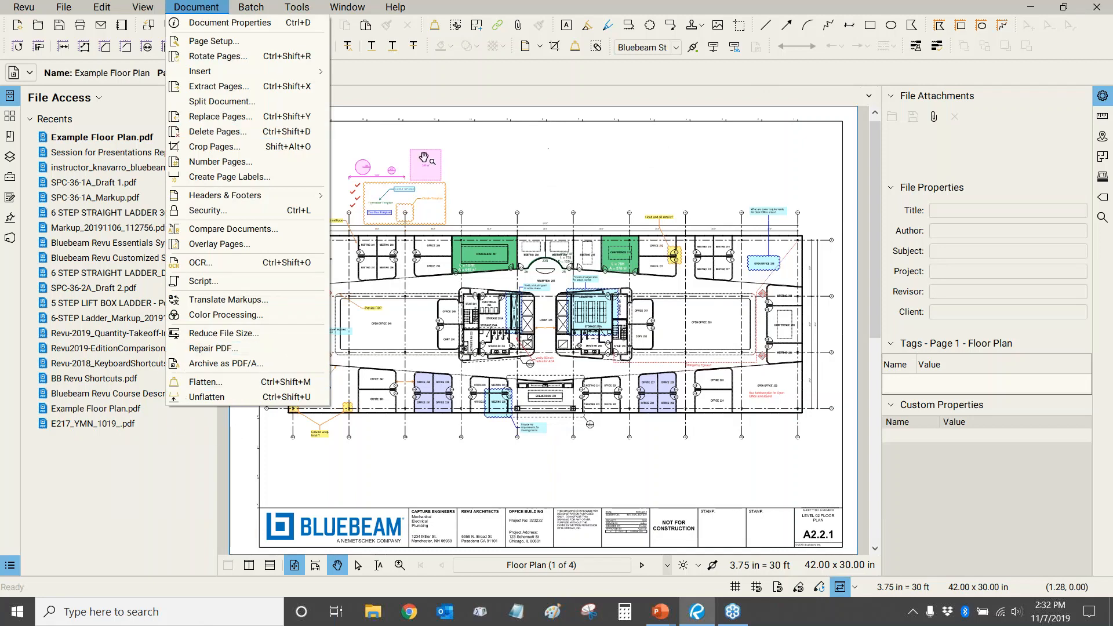
{"action": "left_click", "coordinate": [235, 385]}
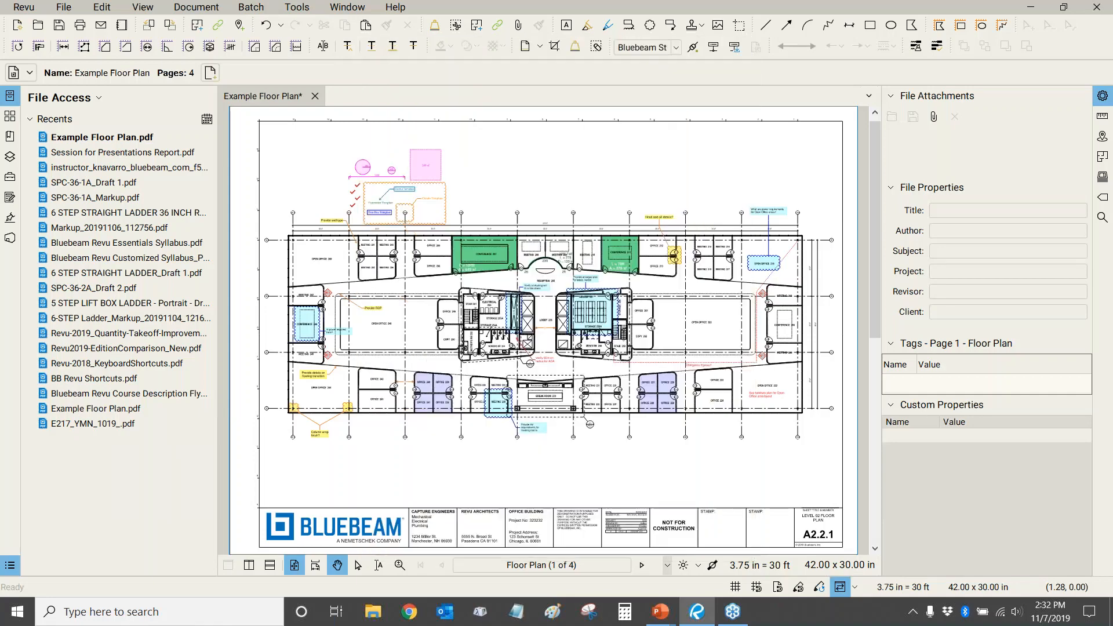
{"action": "scroll", "coordinate": [357, 154], "scroll_direction": "up", "scroll_amount": 2}
{"action": "scroll", "coordinate": [358, 153], "scroll_direction": "up", "scroll_amount": 3}
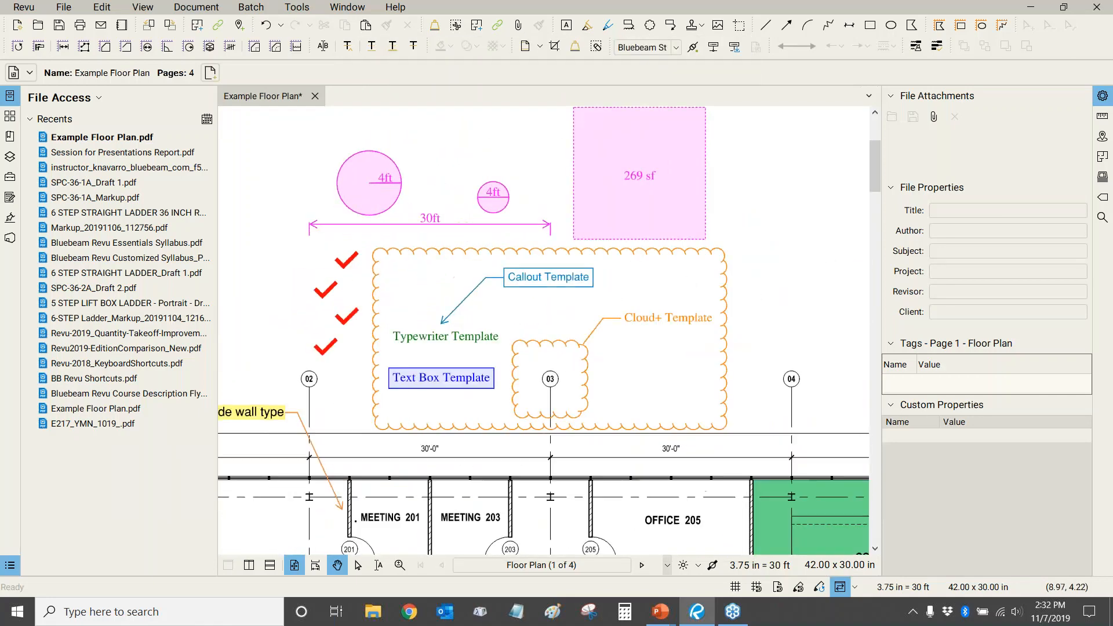
{"action": "left_click", "coordinate": [386, 184]}
{"action": "right_click", "coordinate": [384, 181]}
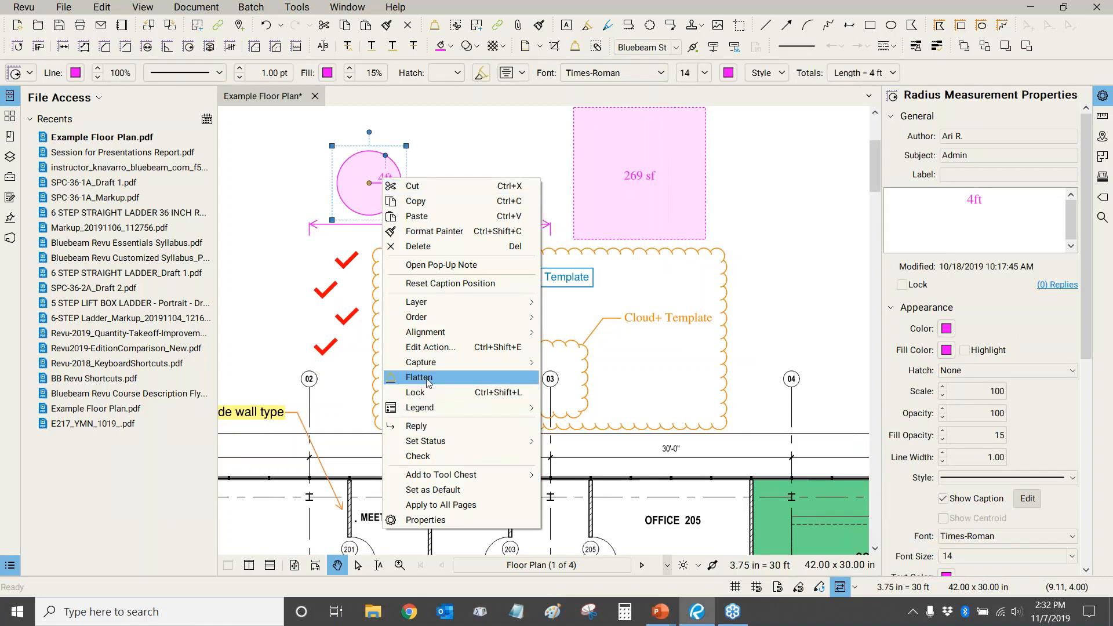
{"action": "left_click", "coordinate": [517, 36]}
{"action": "left_click", "coordinate": [477, 142]}
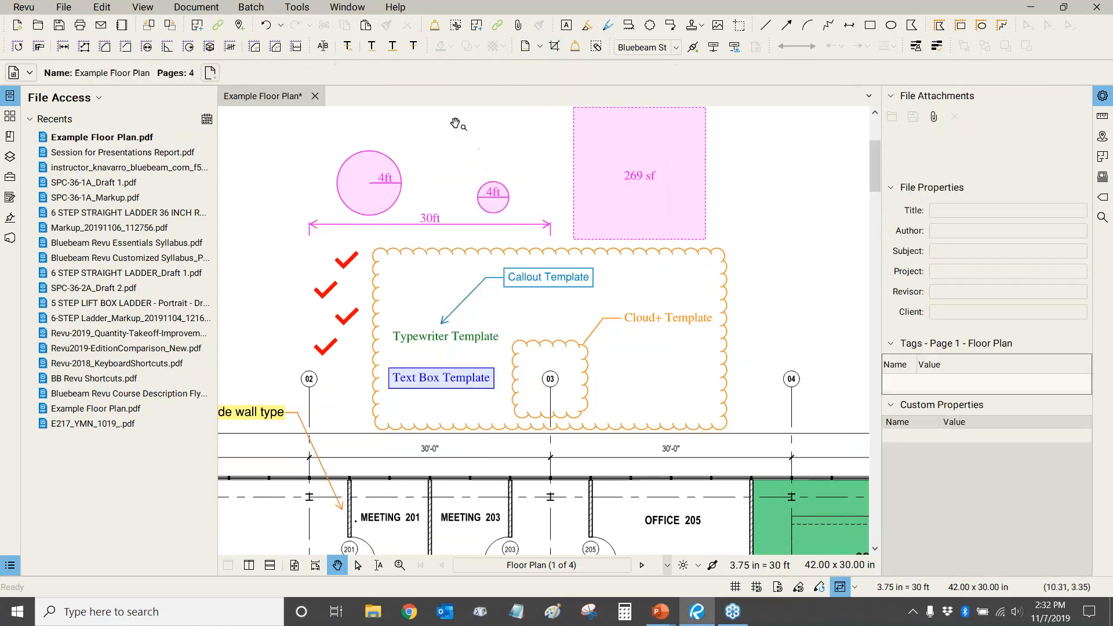
Review the Flatten Markups options for all pages of the floor plan, and close without flattening
{"action": "left_click", "coordinate": [576, 47]}
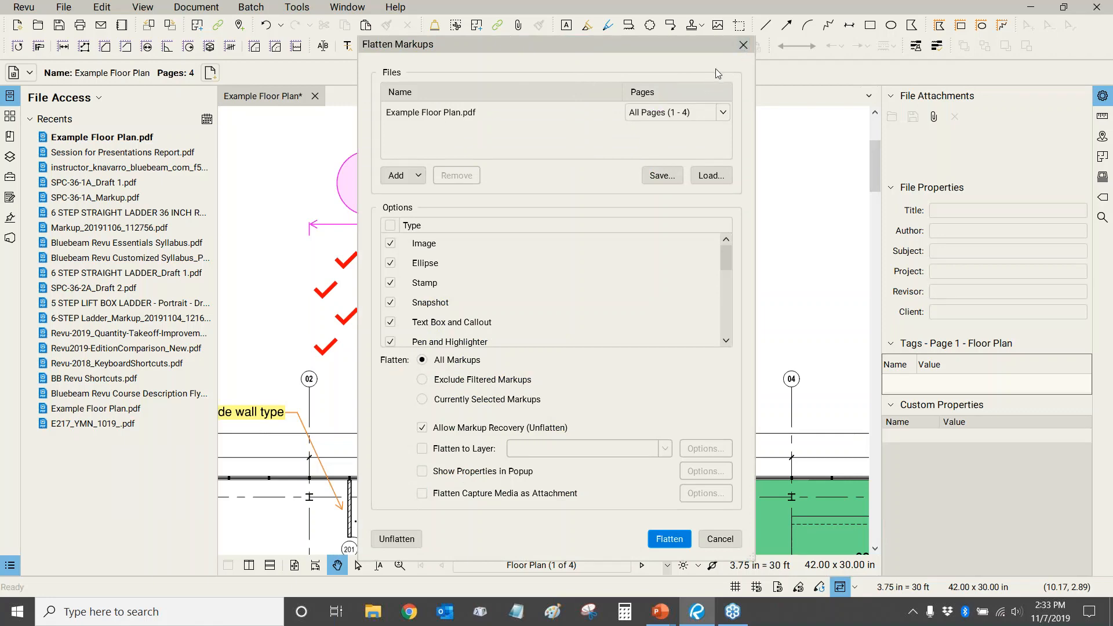
{"action": "left_click", "coordinate": [742, 44]}
{"action": "key", "text": "ctrl+0"}
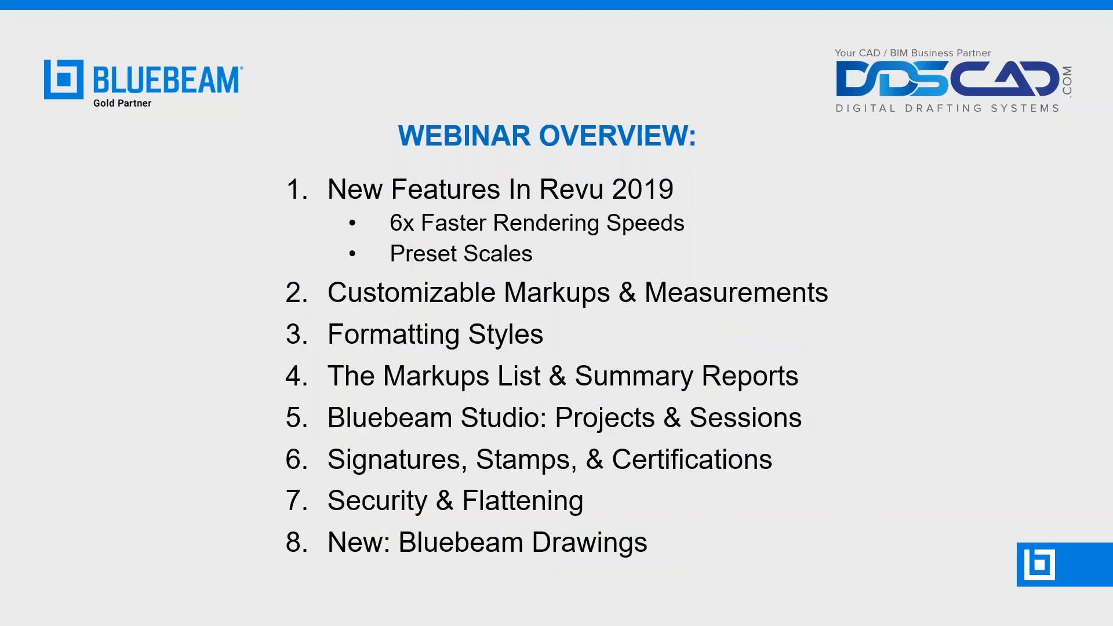
Return to Bluebeam Revu from the slides and collapse the File Access and Properties panels to enlarge the drawing area
{"action": "key", "text": "alt+Tab"}
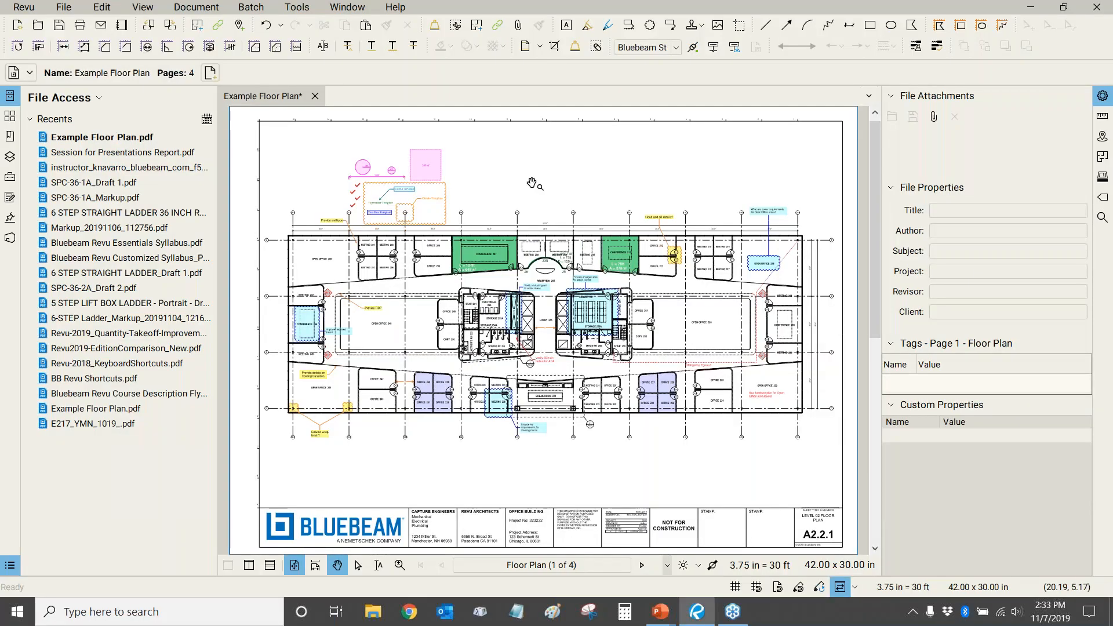
{"action": "double_click", "coordinate": [216, 134]}
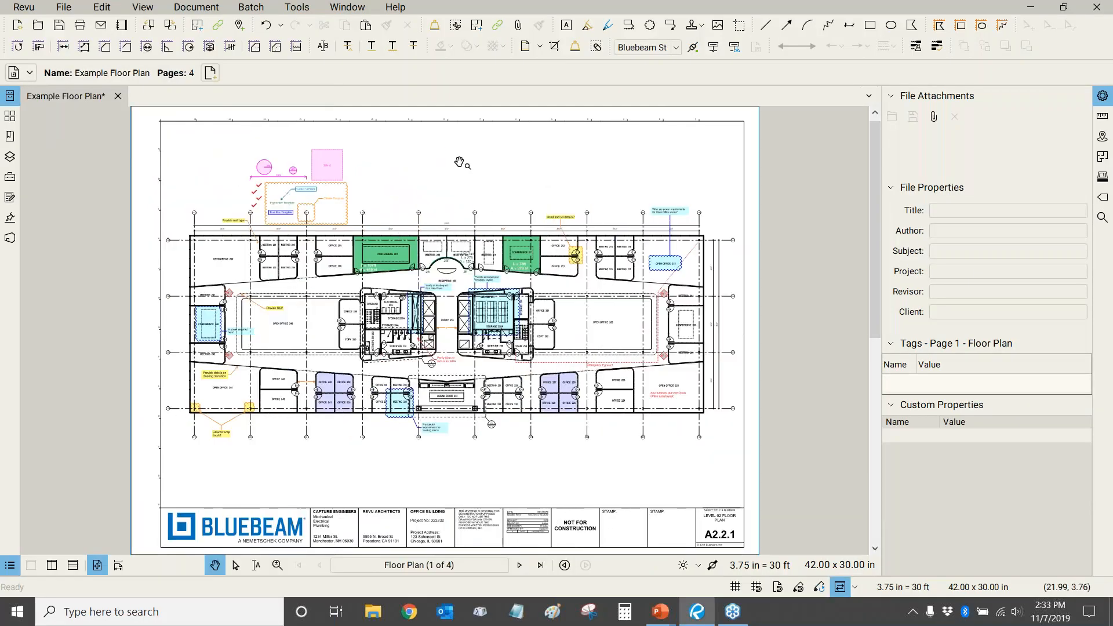
{"action": "double_click", "coordinate": [881, 145]}
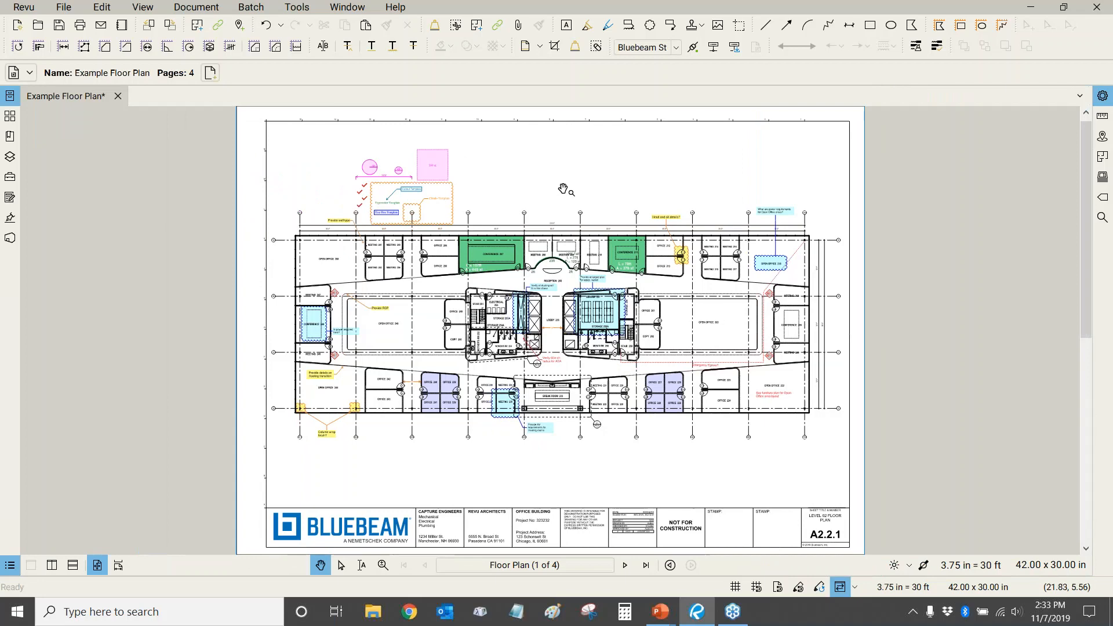
Switch to Chrome and open the Bluebeam Drawings web application
{"action": "left_click", "coordinate": [410, 612]}
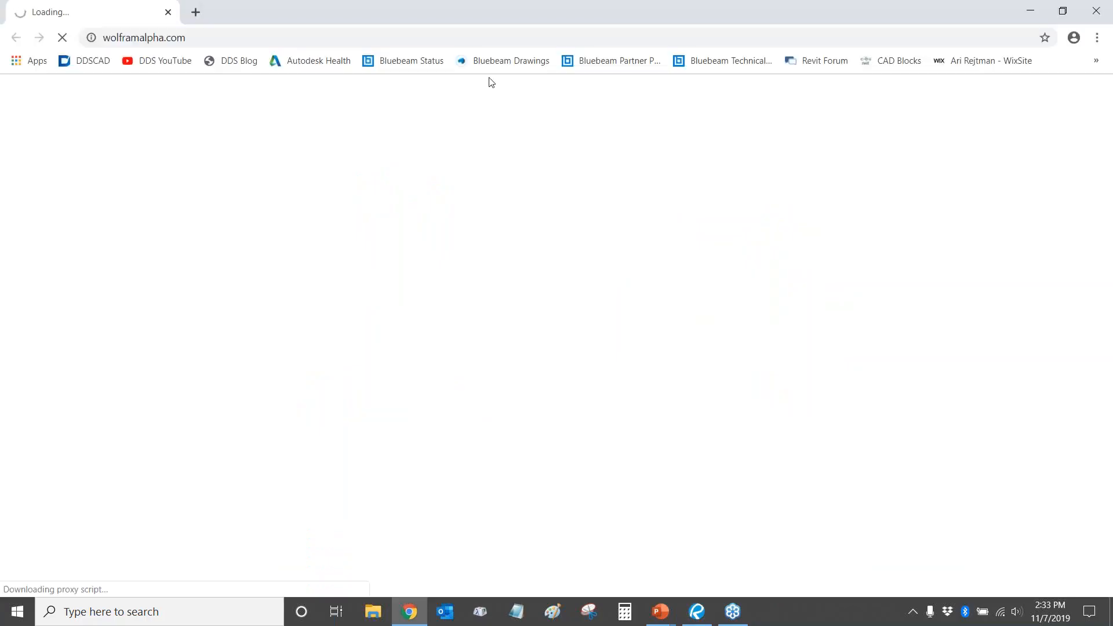
{"action": "left_click", "coordinate": [498, 64]}
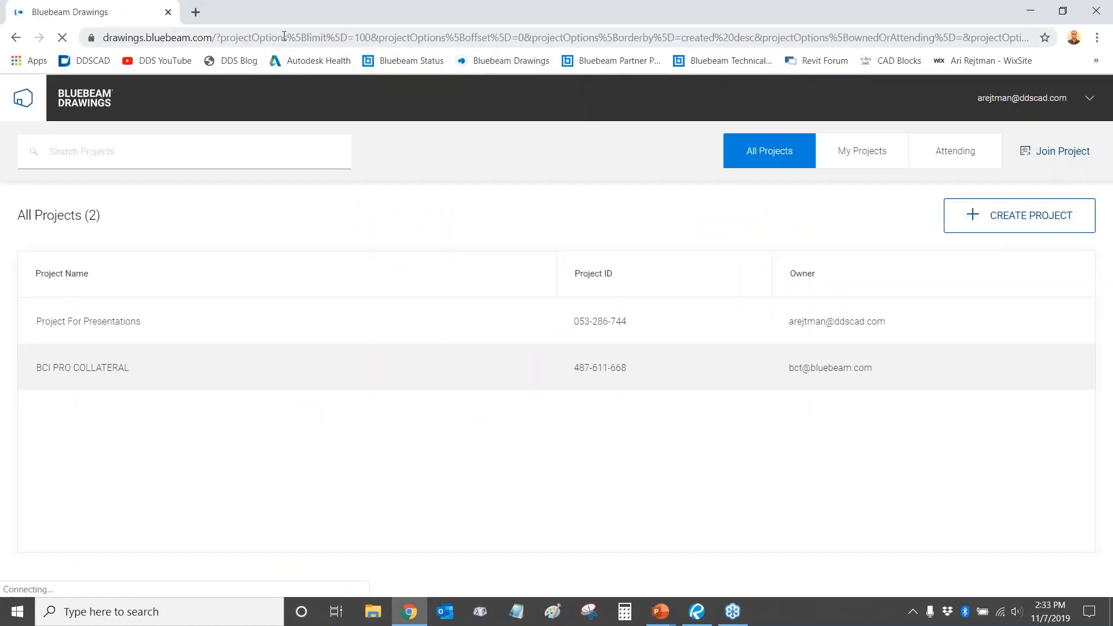
View the Gateway sign-in page at portal.bluebeam.com in a separate tab, and close it without signing in
{"action": "left_click", "coordinate": [197, 12]}
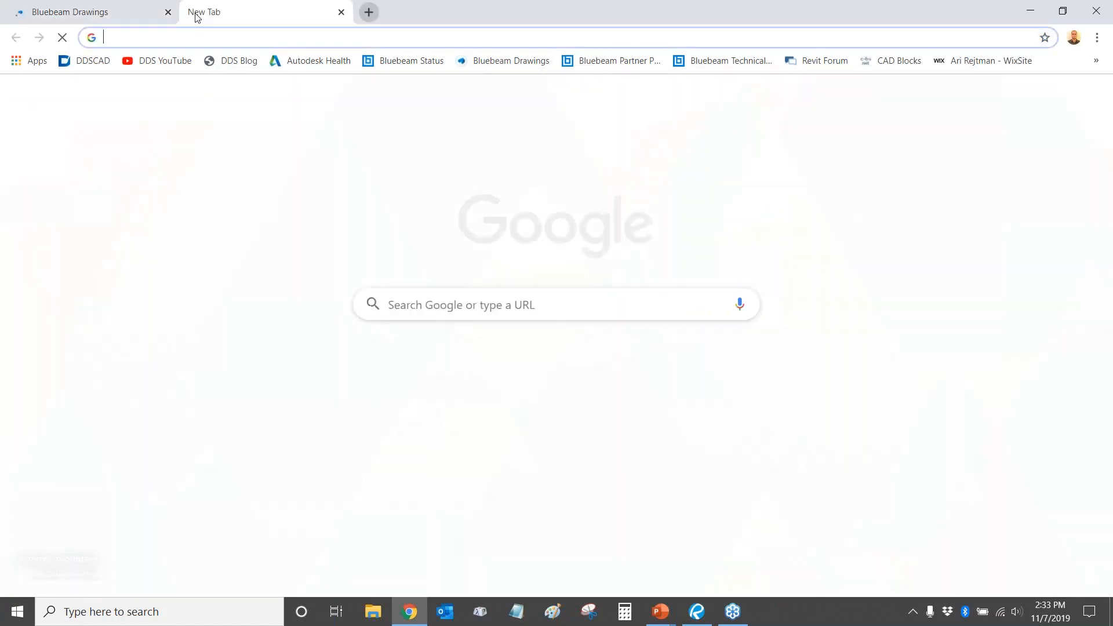
{"action": "type", "text": "portal.bluebeam.com"}
{"action": "key", "text": "Return"}
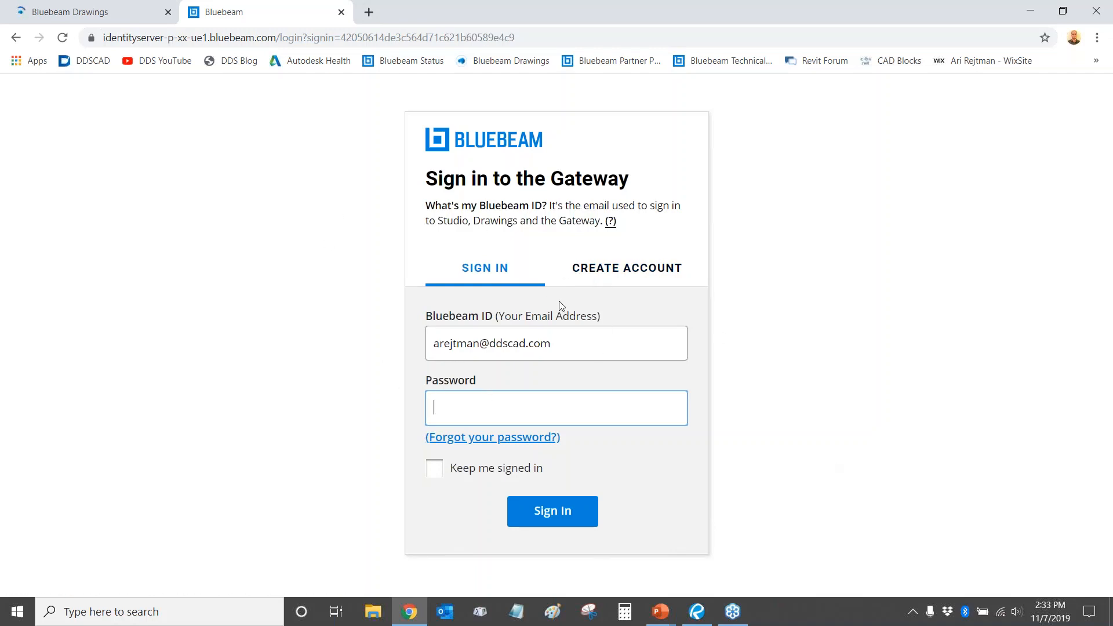
{"action": "left_click", "coordinate": [342, 12]}
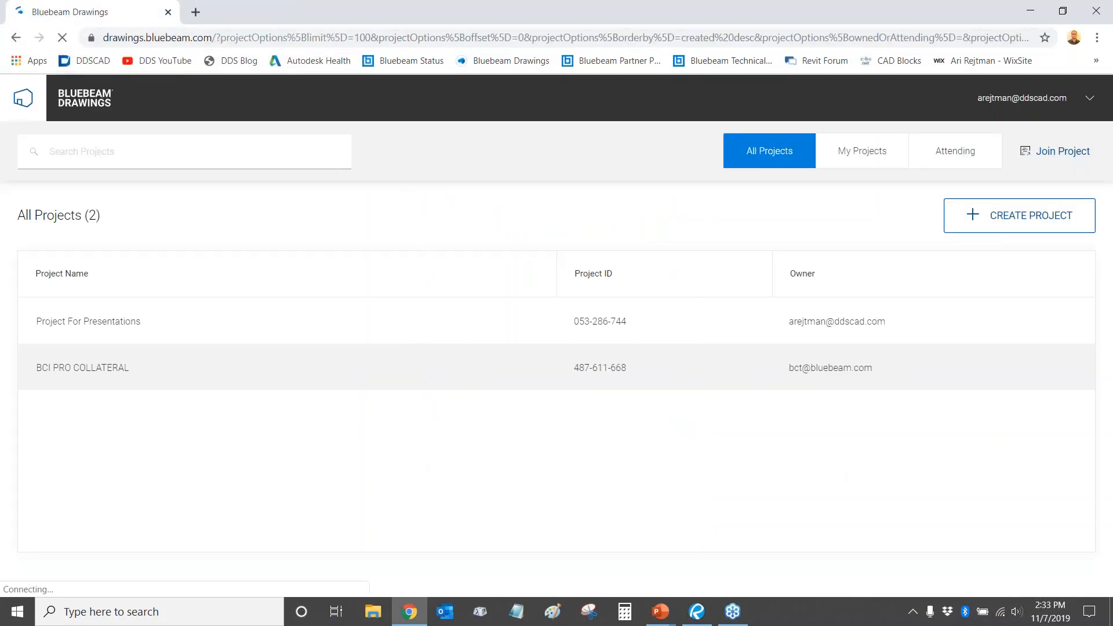
Check the account's sign-out option without using it, and open the project named Project For Presentations
{"action": "left_click", "coordinate": [1085, 100]}
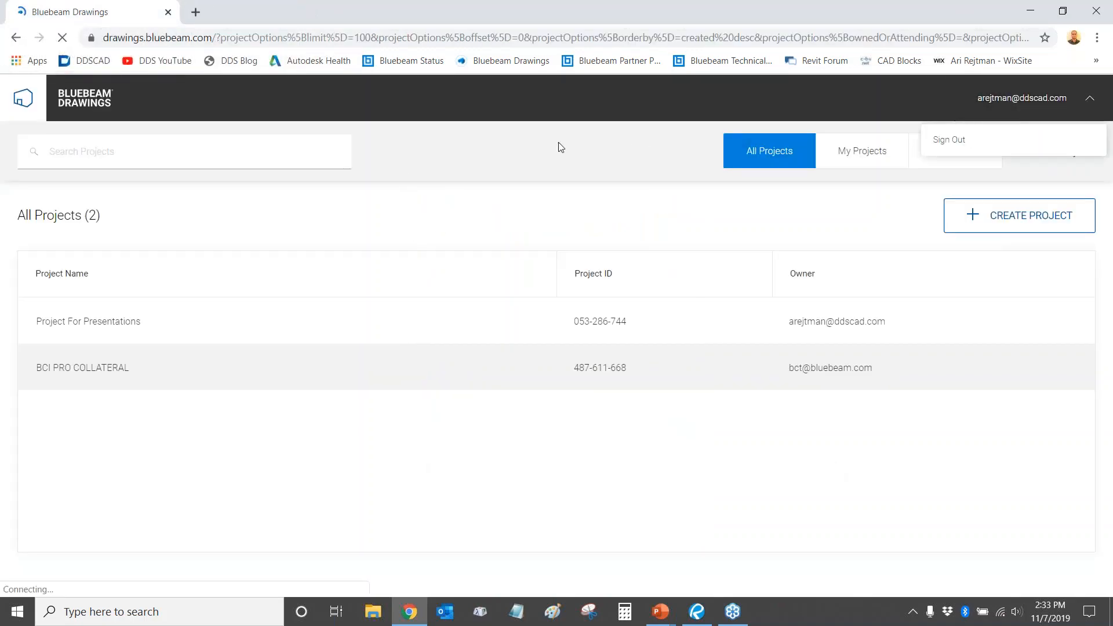
{"action": "left_click", "coordinate": [407, 168]}
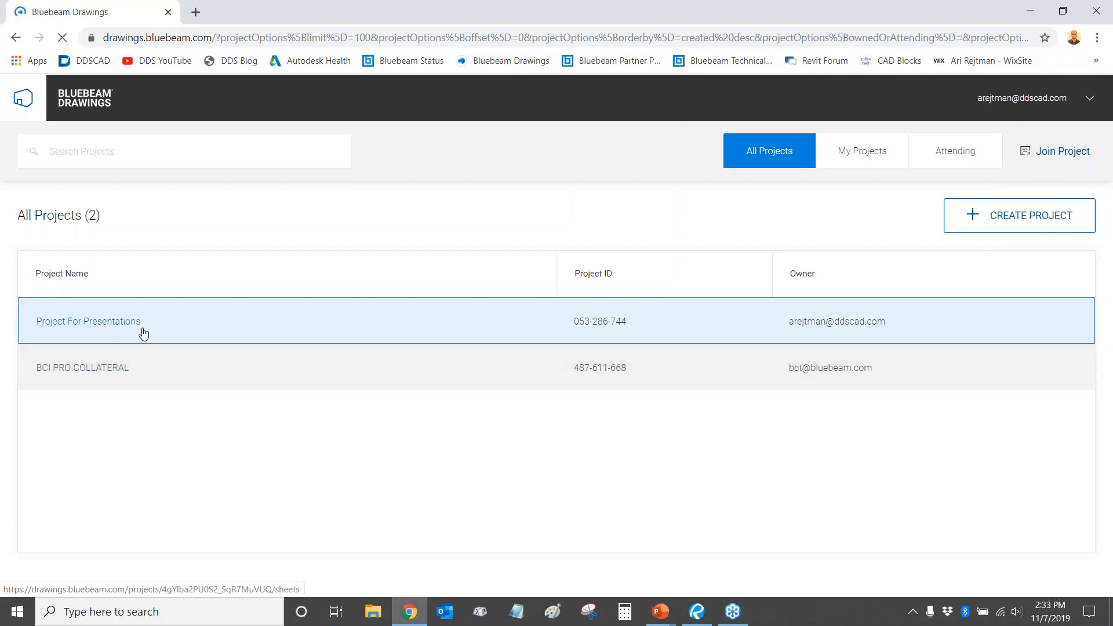
{"action": "left_click", "coordinate": [171, 328]}
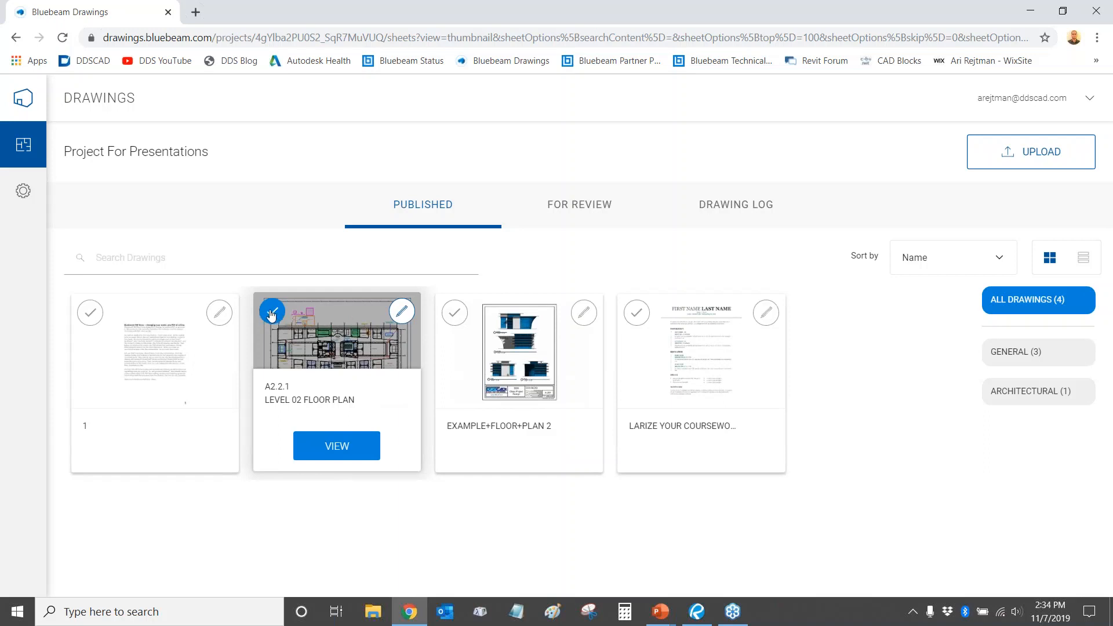
Examine the selection actions, edit details and discipline options for drawing A2.2.1 LEVEL 02 FLOOR PLAN, and close them without changes
{"action": "left_click", "coordinate": [271, 314]}
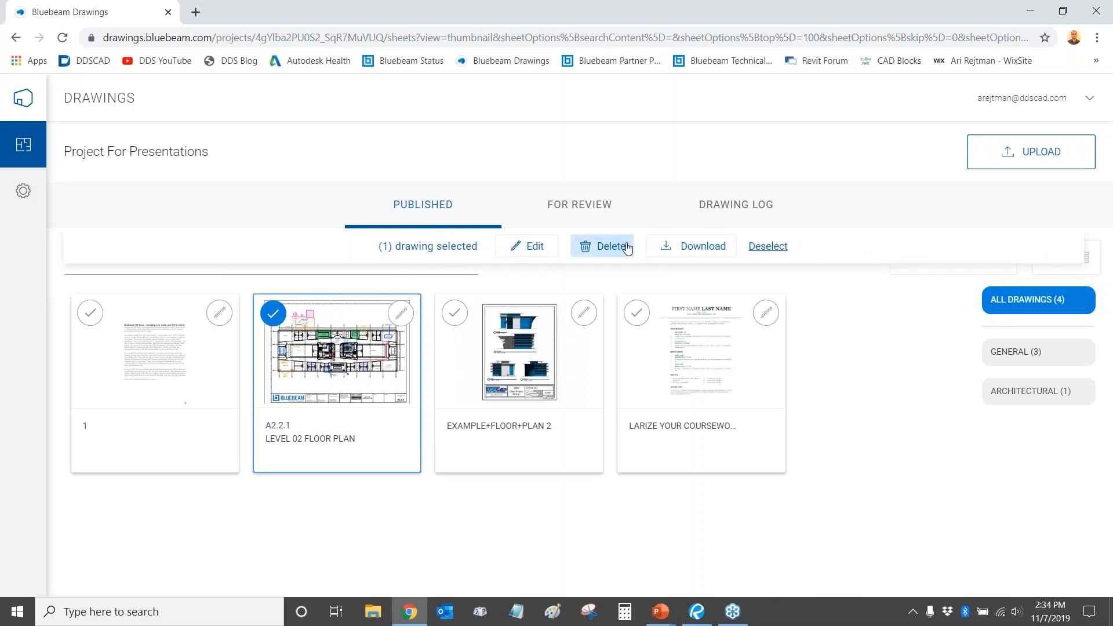
{"action": "left_click", "coordinate": [774, 248]}
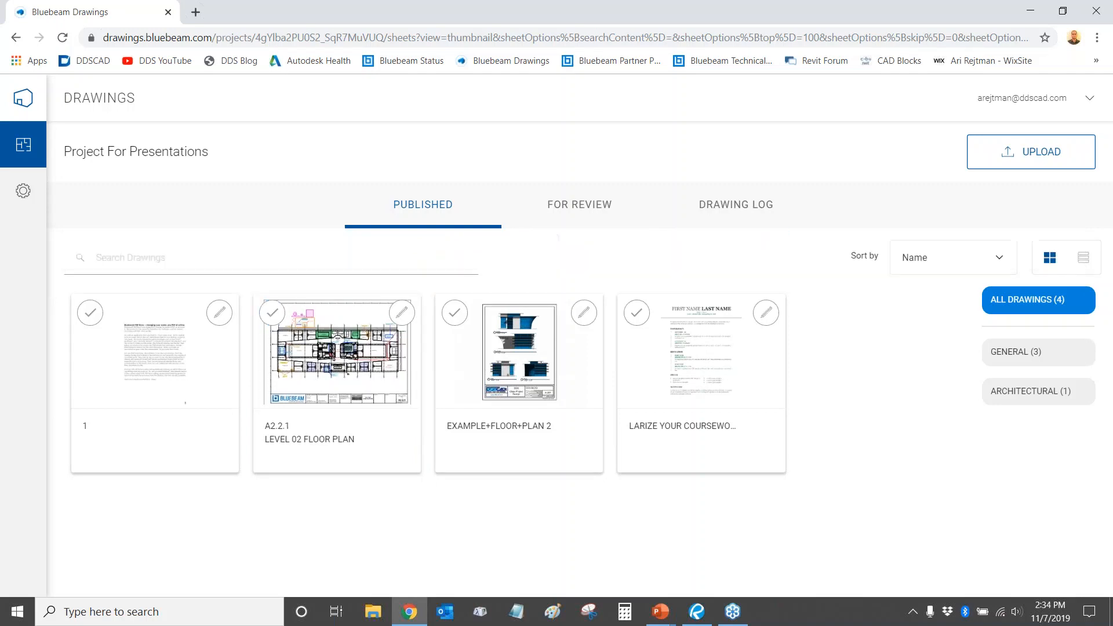
{"action": "left_click", "coordinate": [273, 316]}
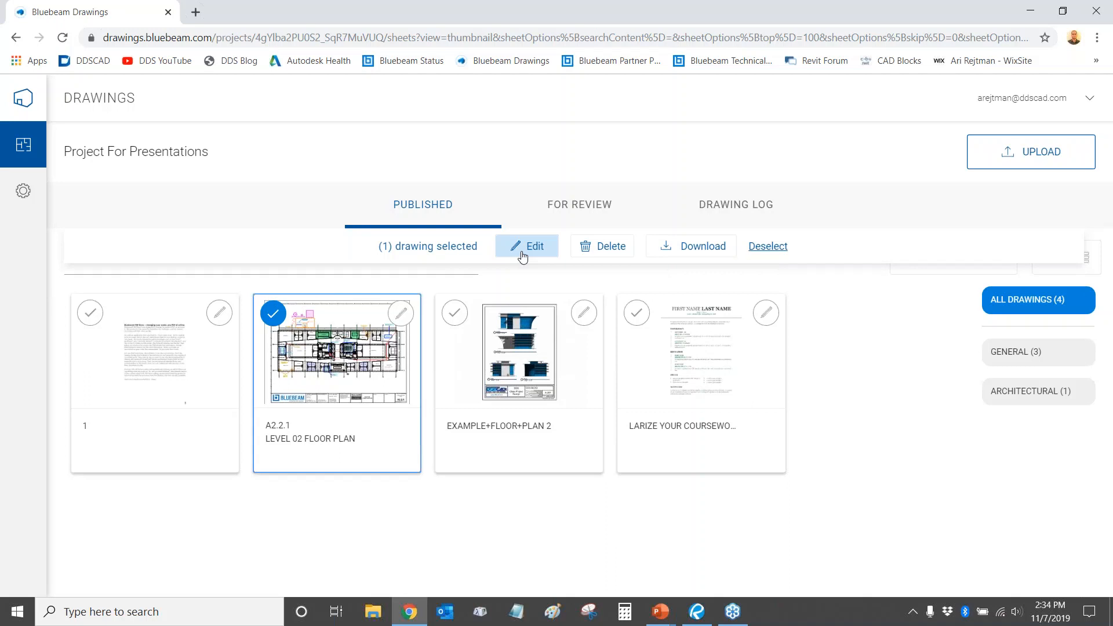
{"action": "left_click", "coordinate": [522, 257]}
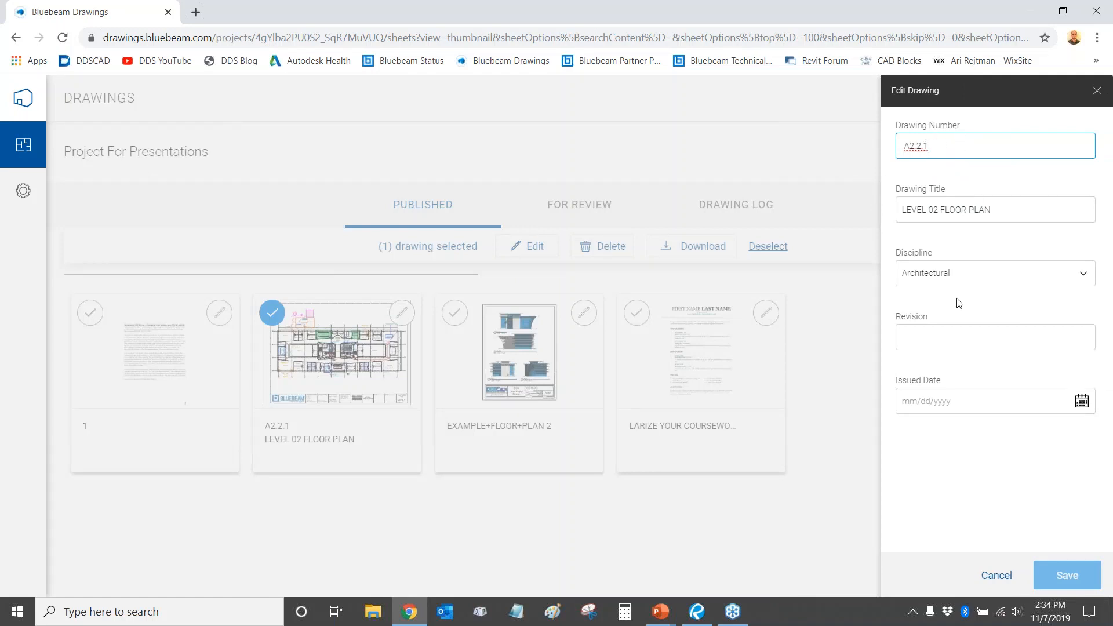
{"action": "left_click", "coordinate": [983, 274]}
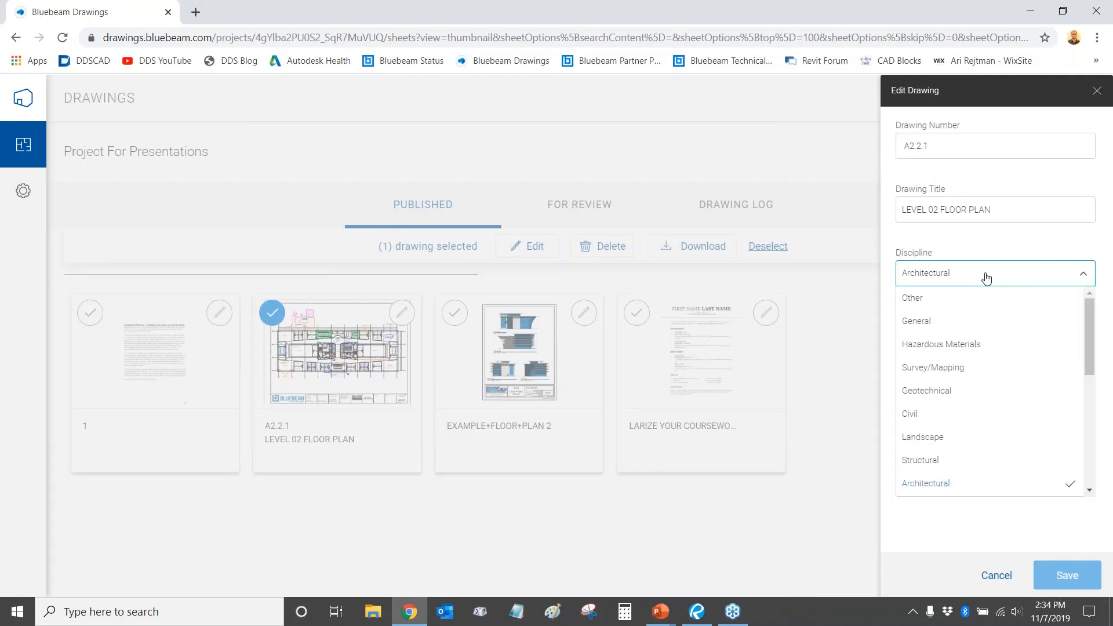
{"action": "left_click", "coordinate": [989, 243]}
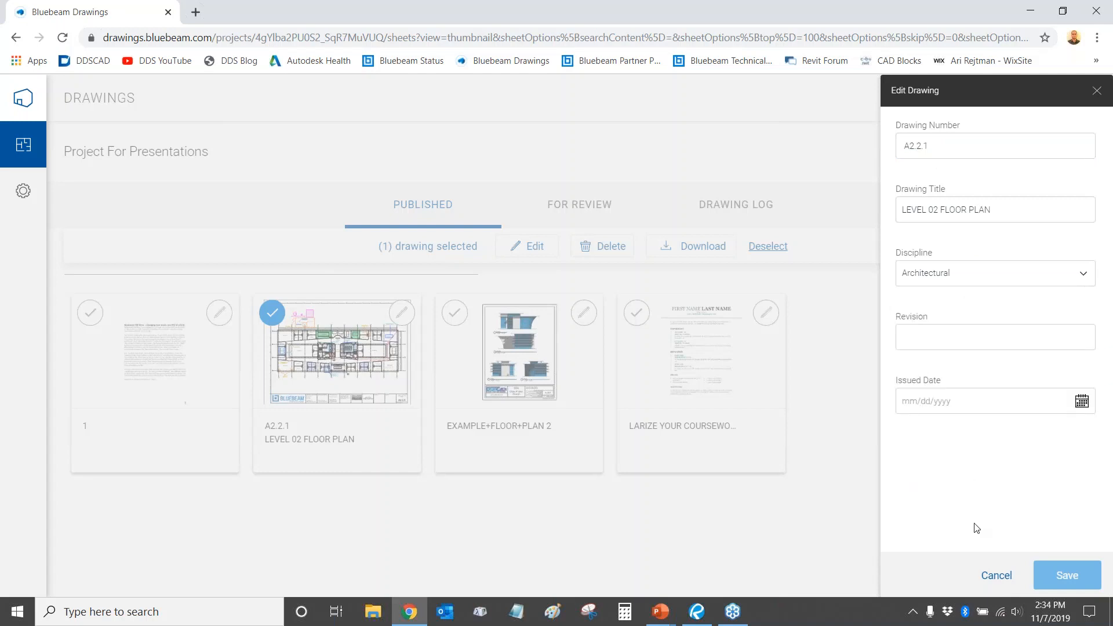
{"action": "left_click", "coordinate": [995, 576]}
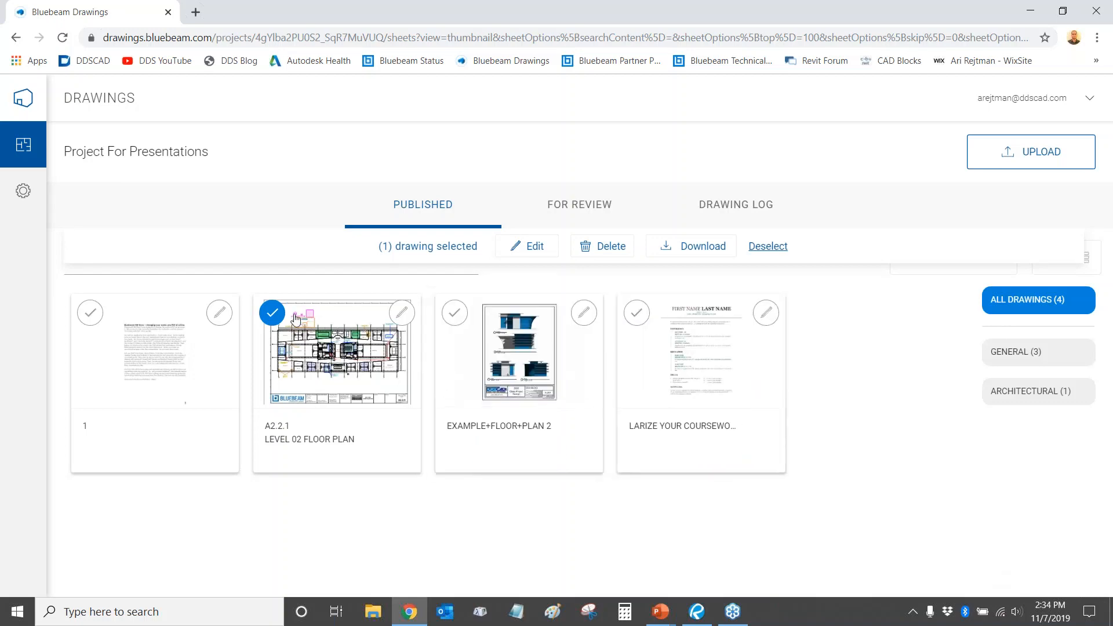
{"action": "left_click", "coordinate": [273, 313]}
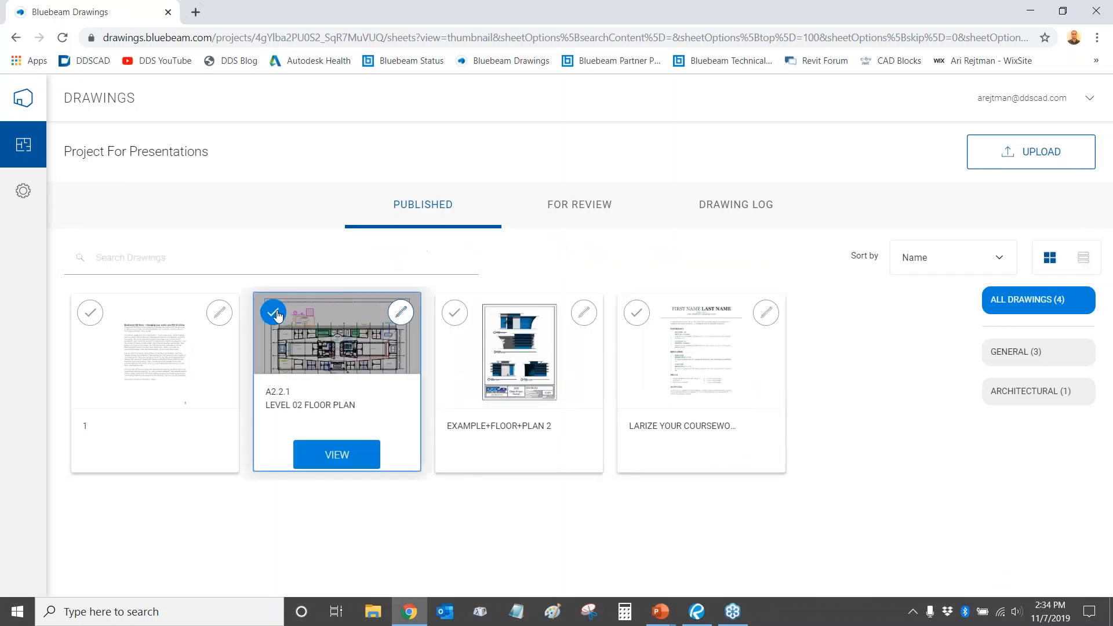
{"action": "left_click", "coordinate": [399, 314]}
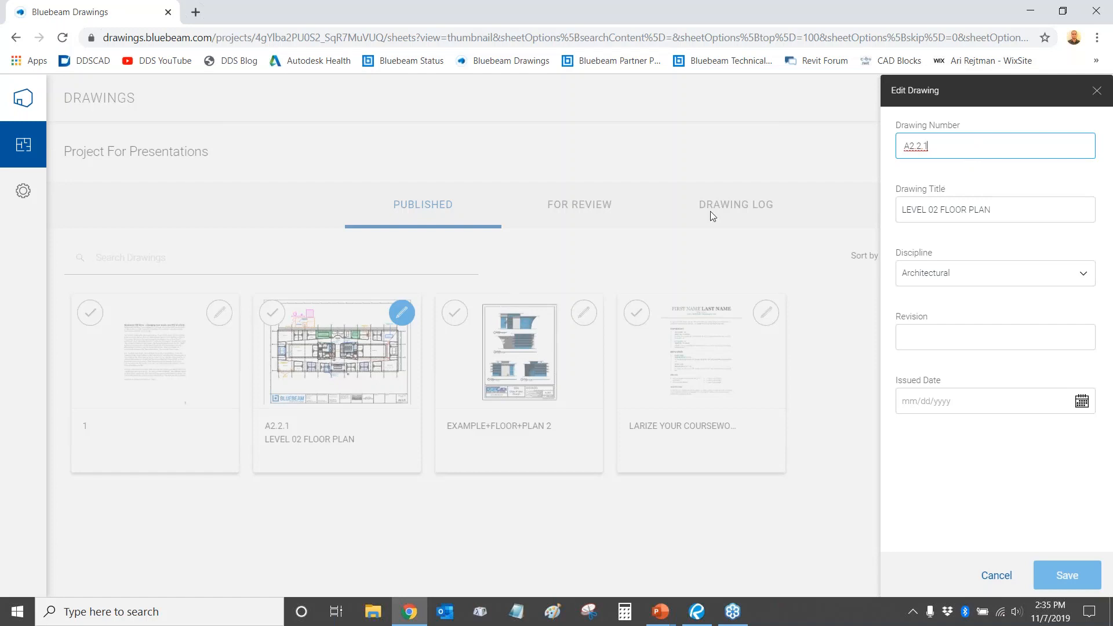
{"action": "left_click", "coordinate": [1096, 90]}
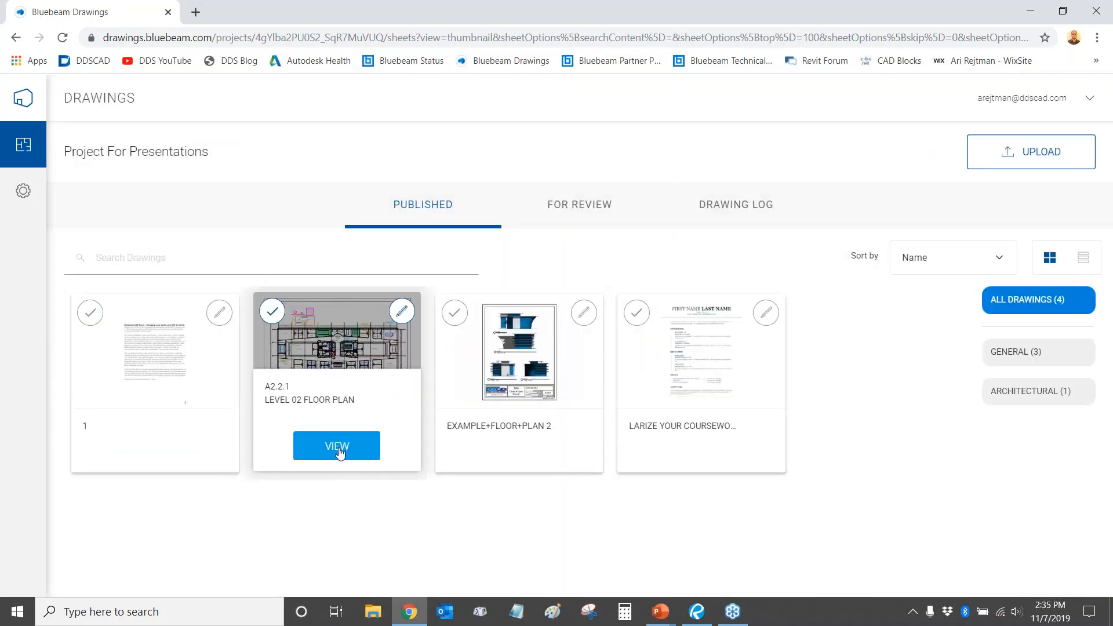
View drawing A2.2.1 LEVEL 02 FLOOR PLAN in the browser, examine its markups and rooms, and return to the published drawings
{"action": "left_click", "coordinate": [339, 447]}
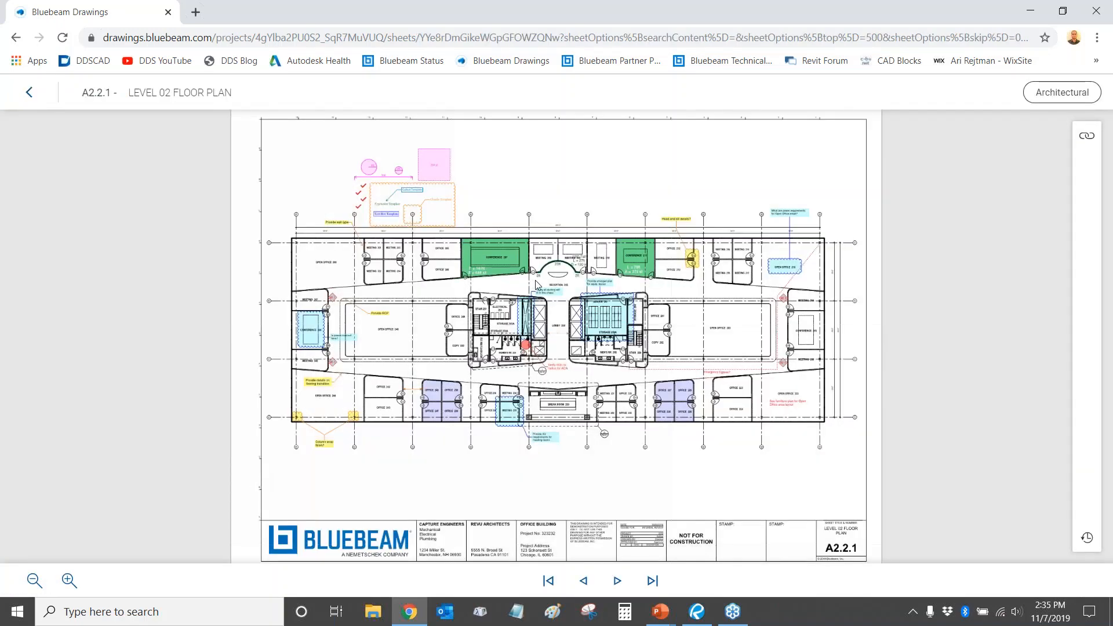
{"action": "scroll", "coordinate": [367, 153], "scroll_direction": "up", "scroll_amount": 5}
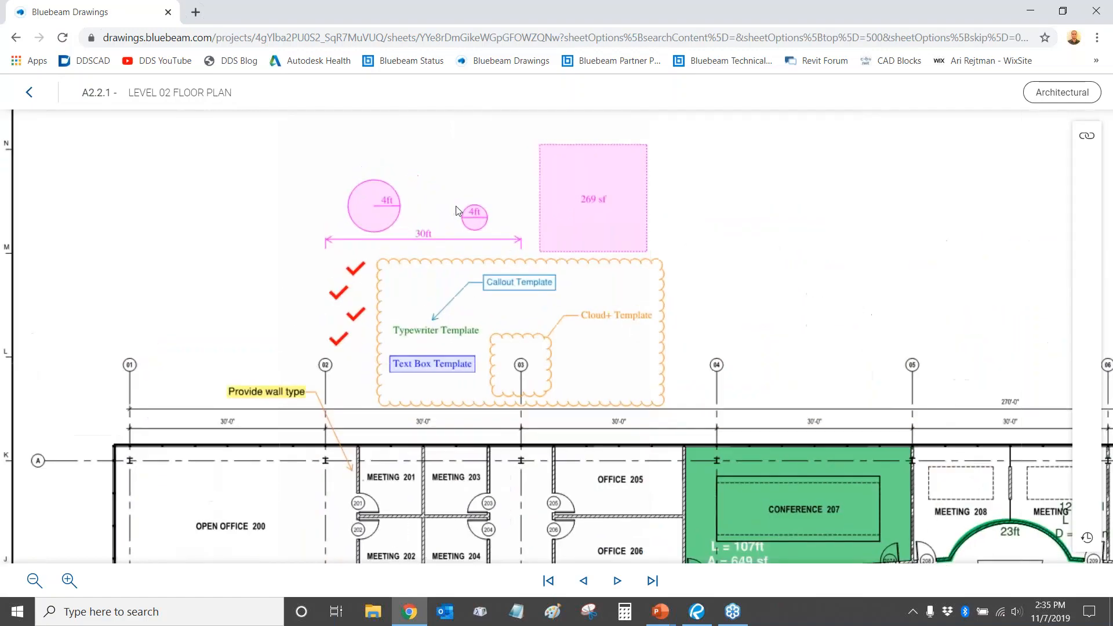
{"action": "scroll", "coordinate": [486, 272], "scroll_direction": "down", "scroll_amount": 4}
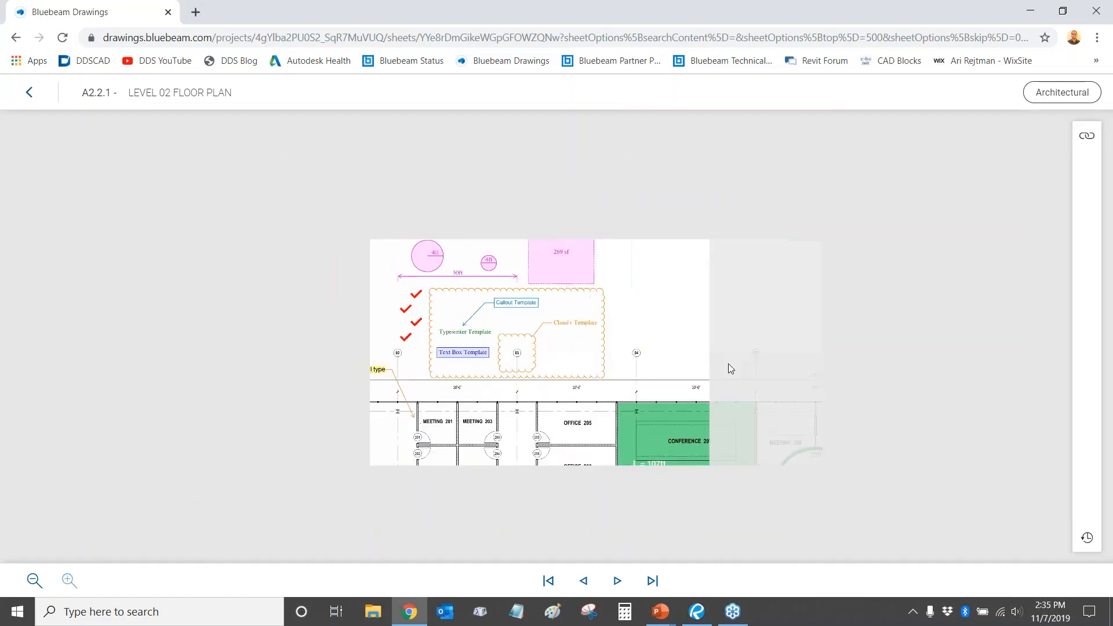
{"action": "mouse_move", "coordinate": [799, 394]}
{"action": "left_mouse_down"}
{"action": "mouse_move", "coordinate": [509, 186]}
{"action": "mouse_move", "coordinate": [462, 168]}
{"action": "left_mouse_up"}
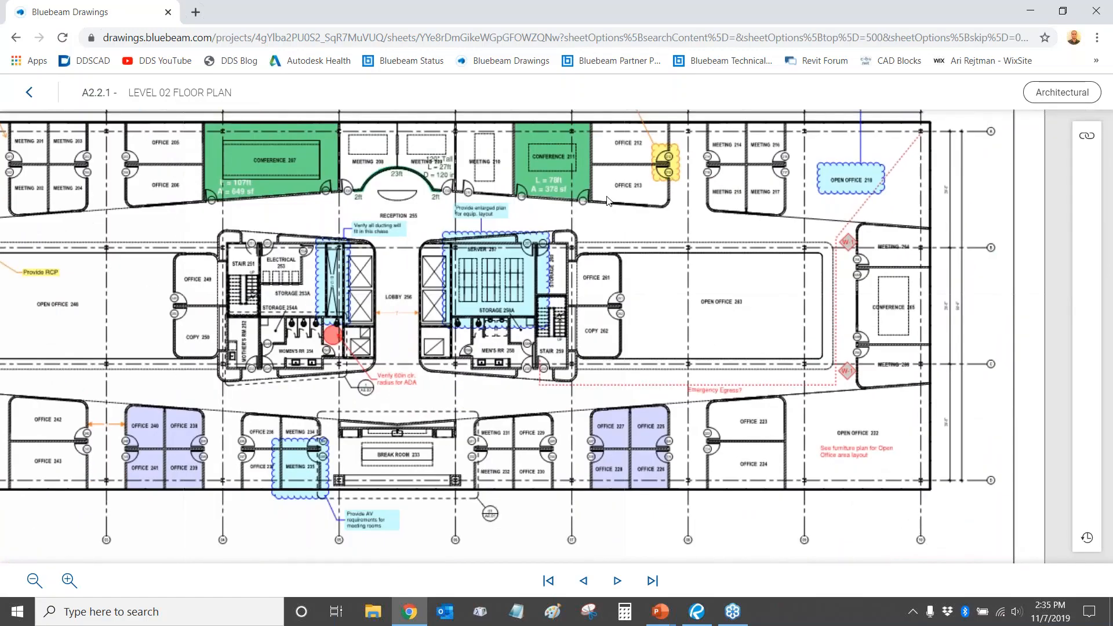
{"action": "scroll", "coordinate": [746, 388], "scroll_direction": "up", "scroll_amount": 5}
{"action": "scroll", "coordinate": [459, 363], "scroll_direction": "down", "scroll_amount": 10}
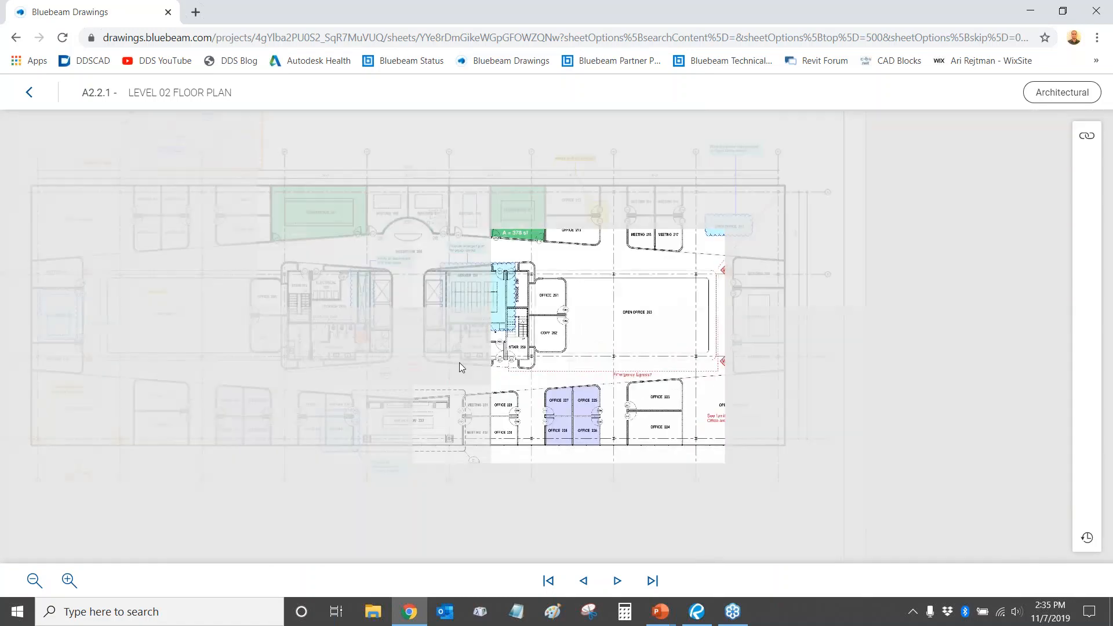
{"action": "scroll", "coordinate": [505, 287], "scroll_direction": "up", "scroll_amount": 4}
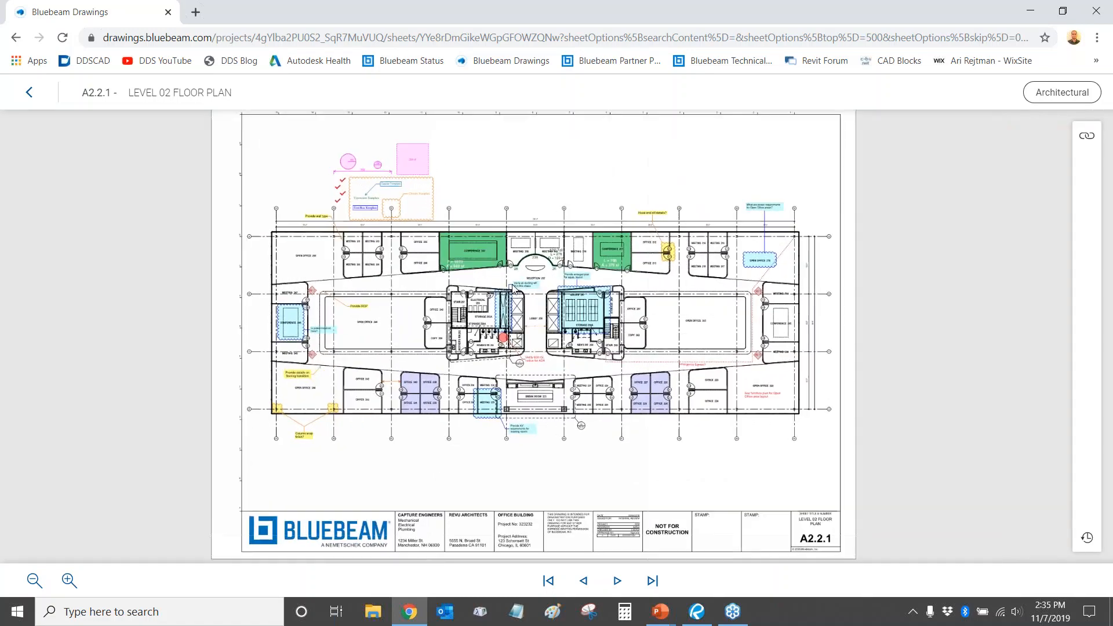
{"action": "scroll", "coordinate": [501, 286], "scroll_direction": "down", "scroll_amount": 4}
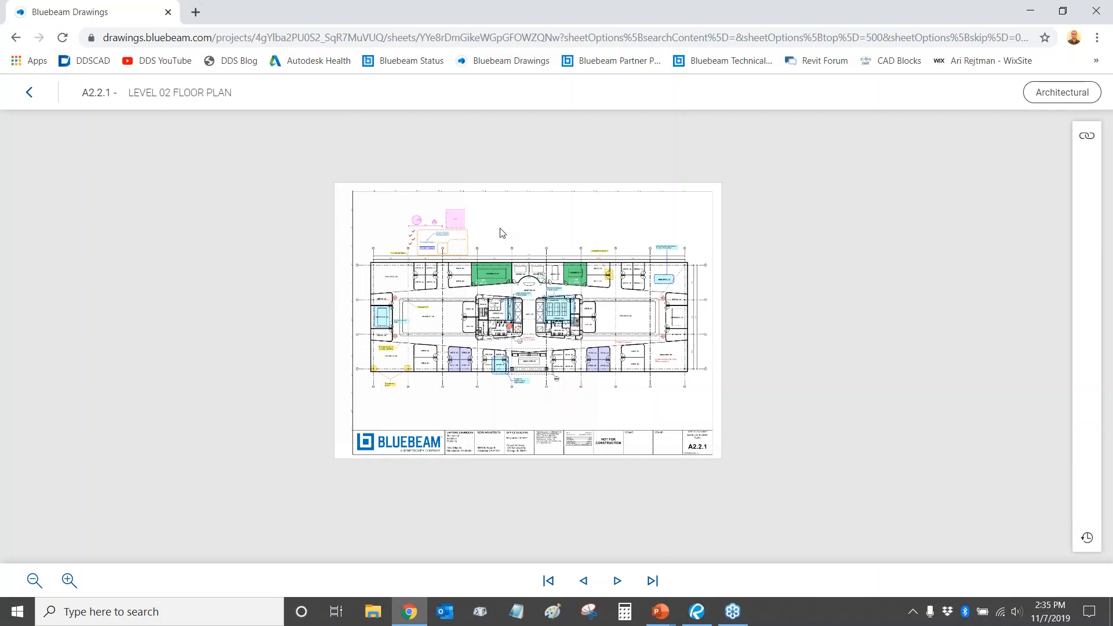
{"action": "scroll", "coordinate": [502, 233], "scroll_direction": "up", "scroll_amount": 3}
{"action": "scroll", "coordinate": [500, 192], "scroll_direction": "down", "scroll_amount": 2}
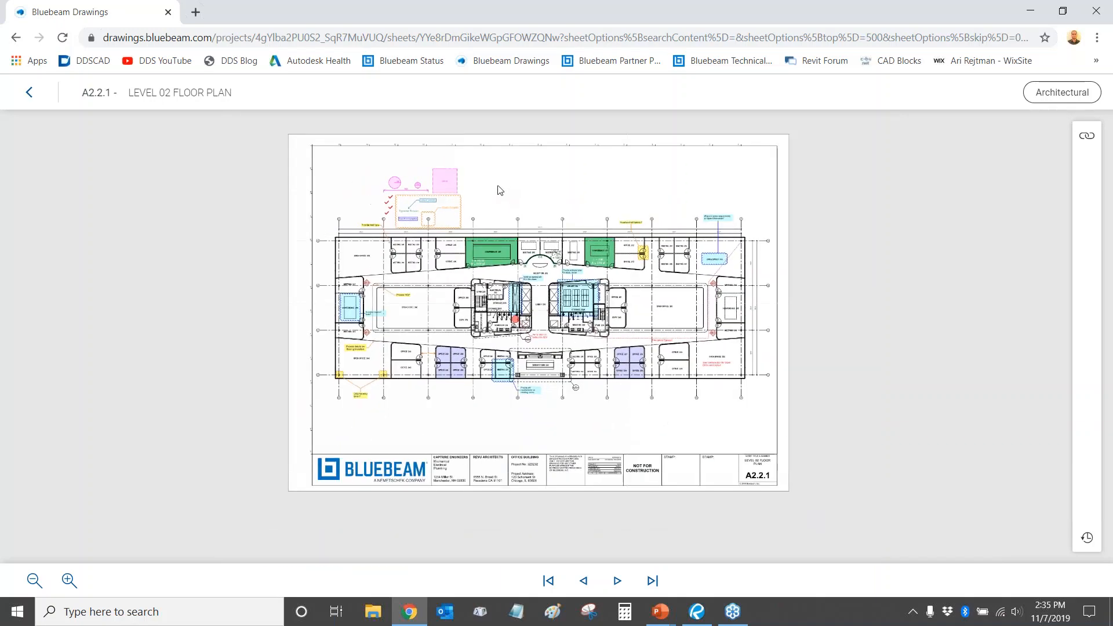
{"action": "scroll", "coordinate": [505, 204], "scroll_direction": "down", "scroll_amount": 2}
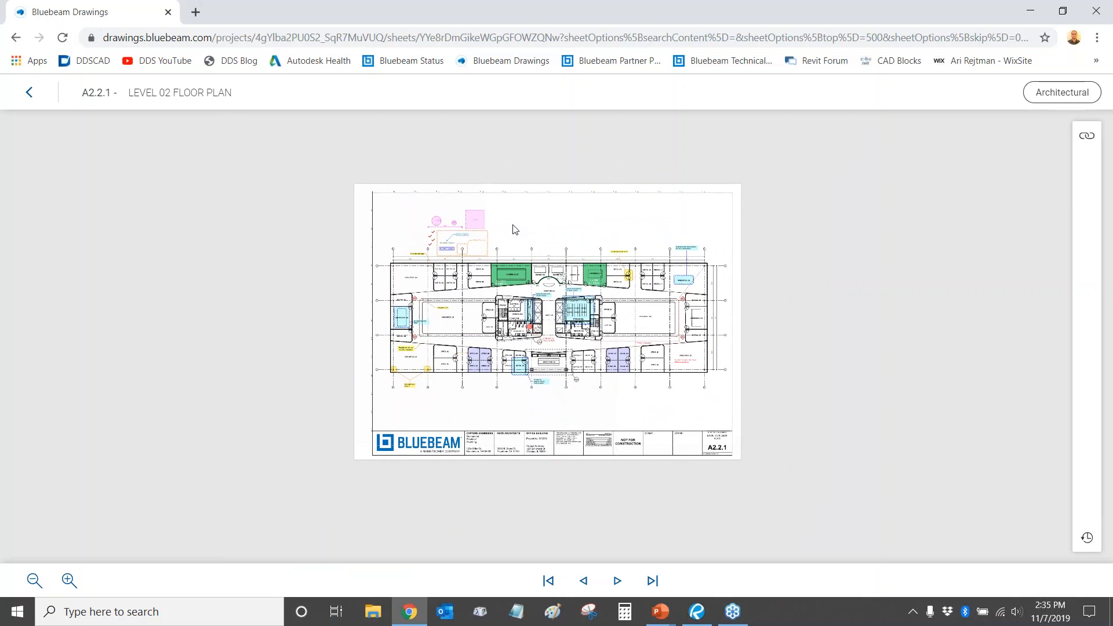
{"action": "scroll", "coordinate": [517, 265], "scroll_direction": "up", "scroll_amount": 5}
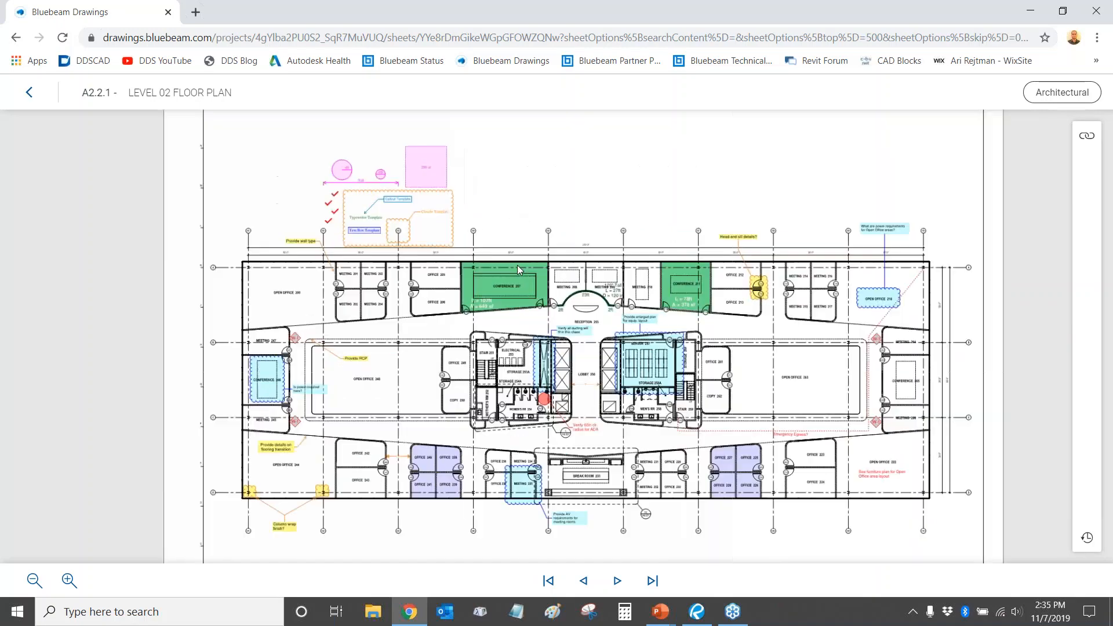
{"action": "scroll", "coordinate": [519, 218], "scroll_direction": "up", "scroll_amount": 3}
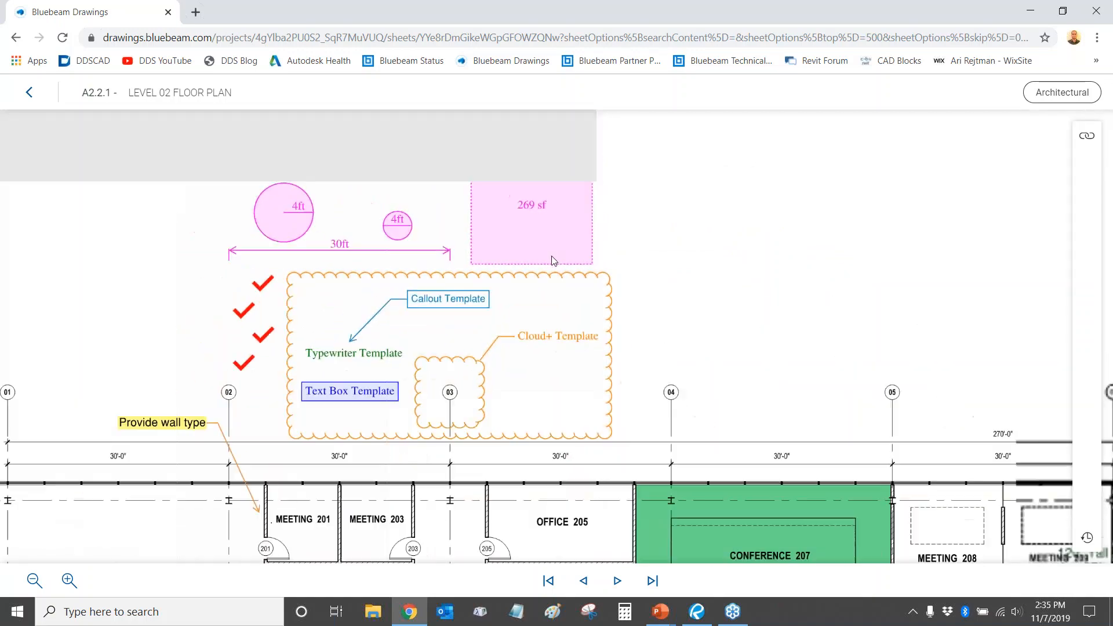
{"action": "scroll", "coordinate": [410, 203], "scroll_direction": "down", "scroll_amount": 2}
{"action": "scroll", "coordinate": [410, 203], "scroll_direction": "down", "scroll_amount": 5}
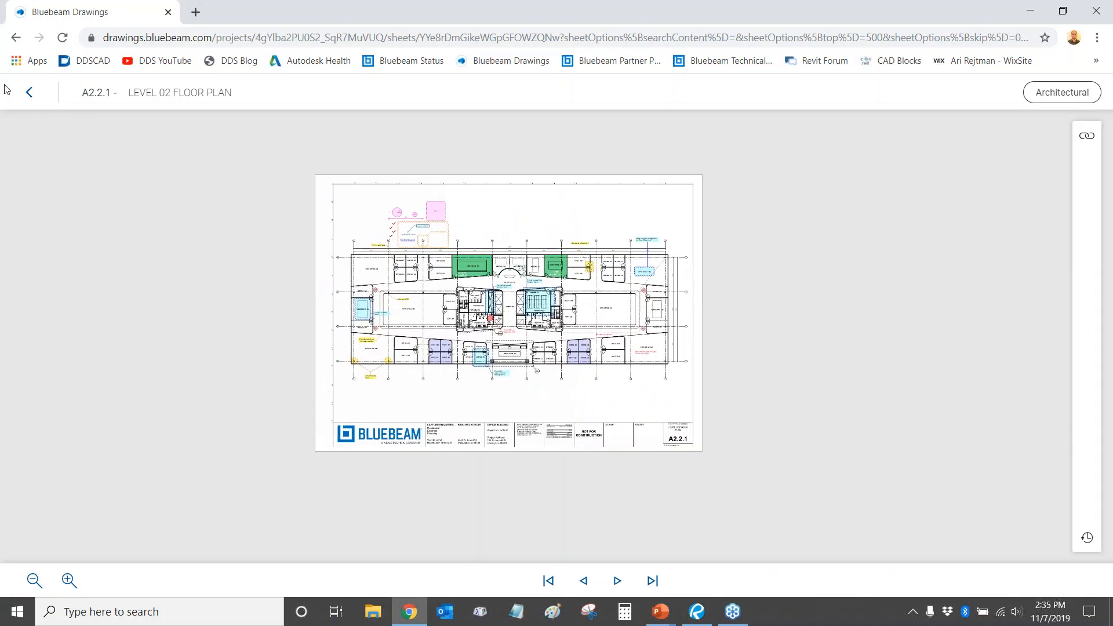
{"action": "left_click", "coordinate": [27, 96]}
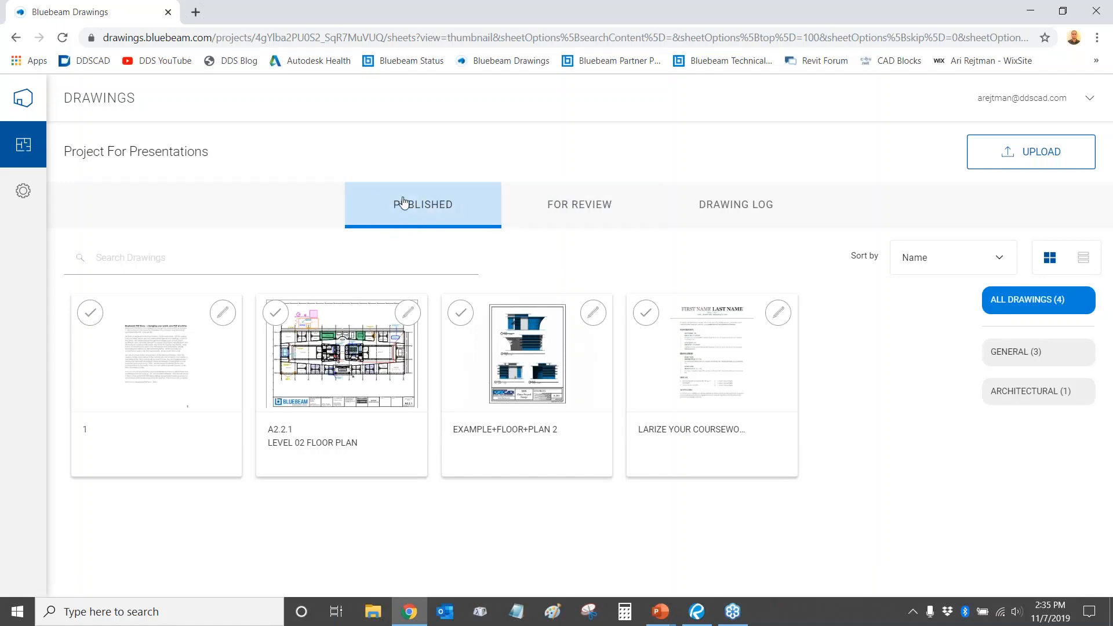
Review the project's uploads for review and its drawing log
{"action": "left_click", "coordinate": [576, 208]}
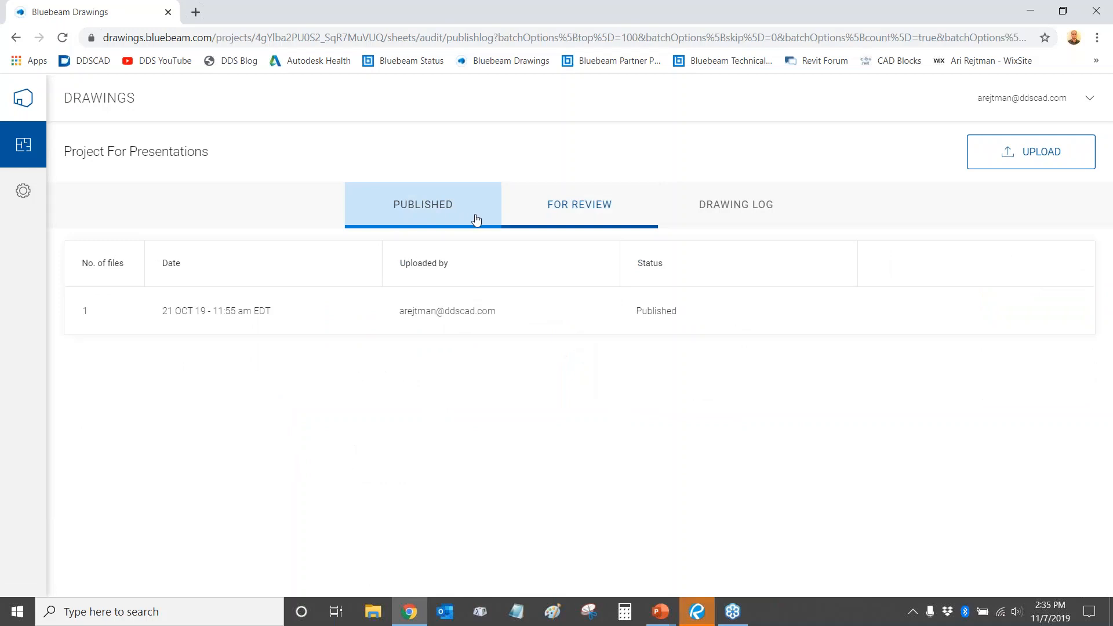
{"action": "left_click", "coordinate": [750, 212]}
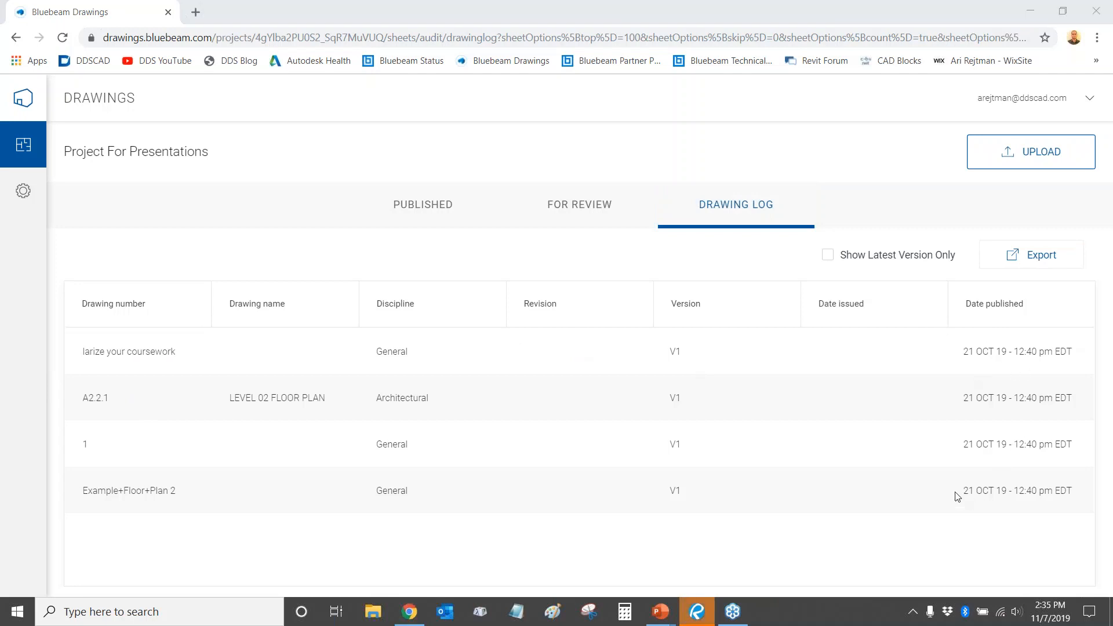
Review the project's information and disciplines list in its settings, and return to the published drawings
{"action": "left_click", "coordinate": [24, 197]}
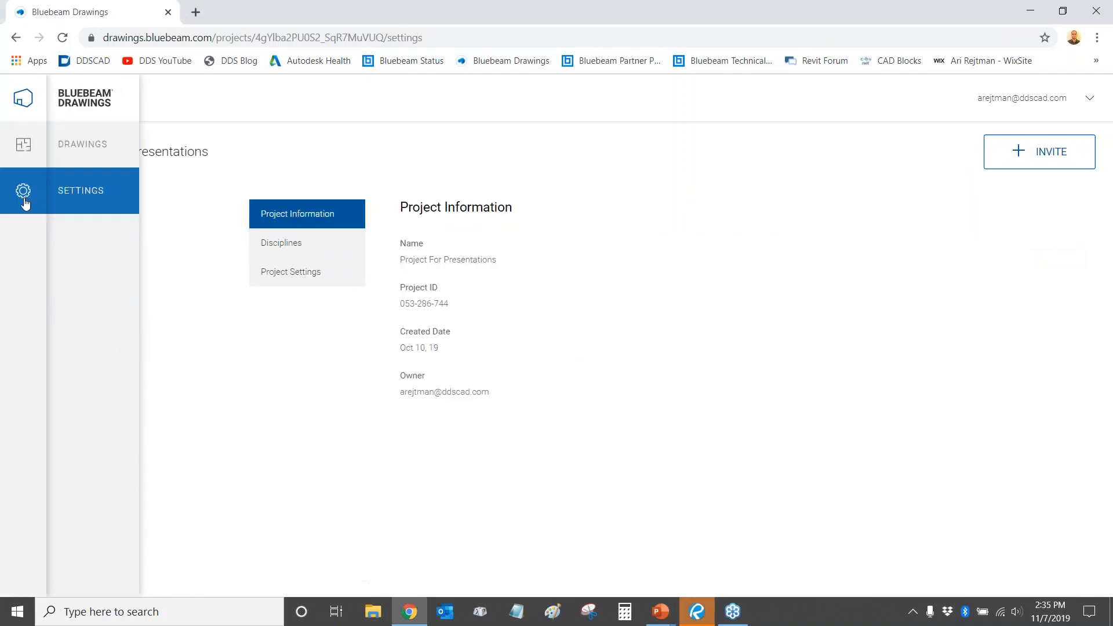
{"action": "left_click", "coordinate": [318, 248]}
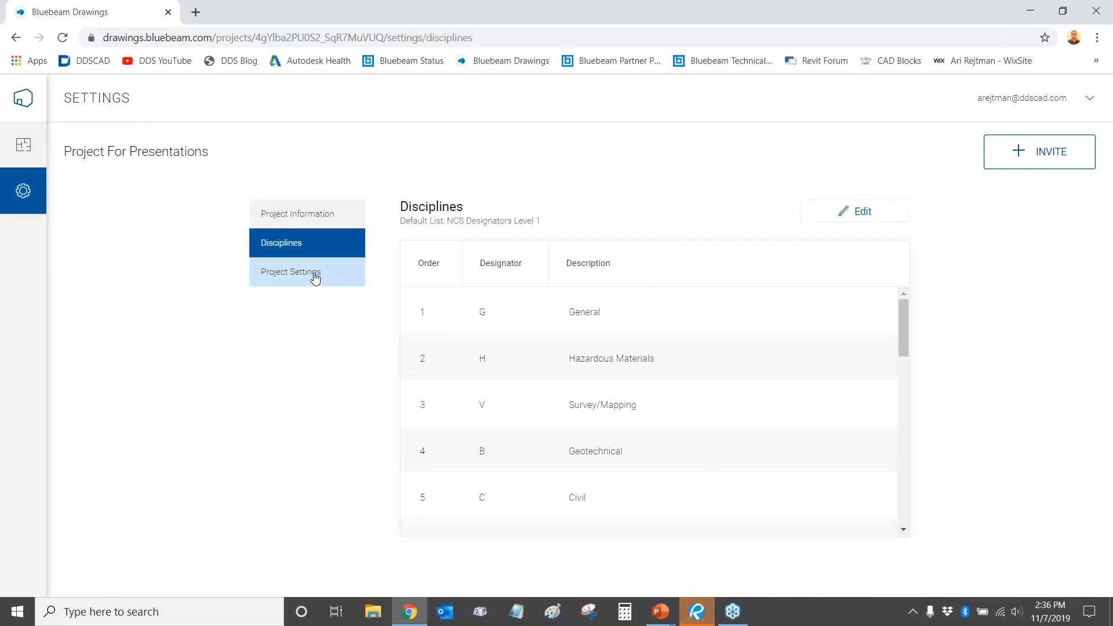
{"action": "left_click", "coordinate": [316, 278]}
{"action": "left_click", "coordinate": [361, 243]}
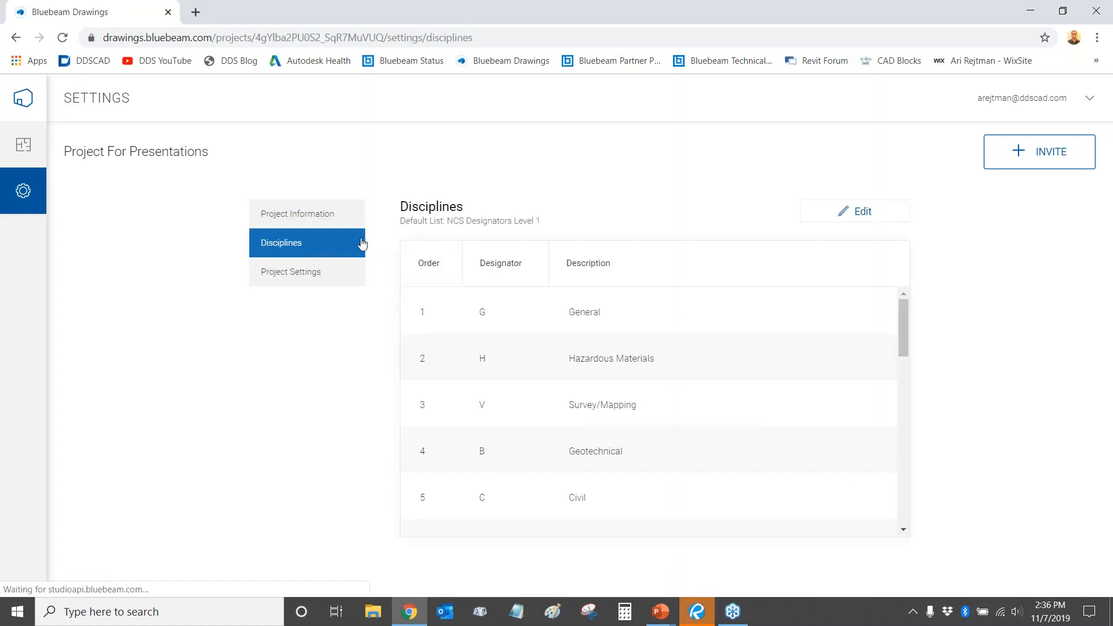
{"action": "scroll", "coordinate": [777, 300], "scroll_direction": "down", "scroll_amount": 1}
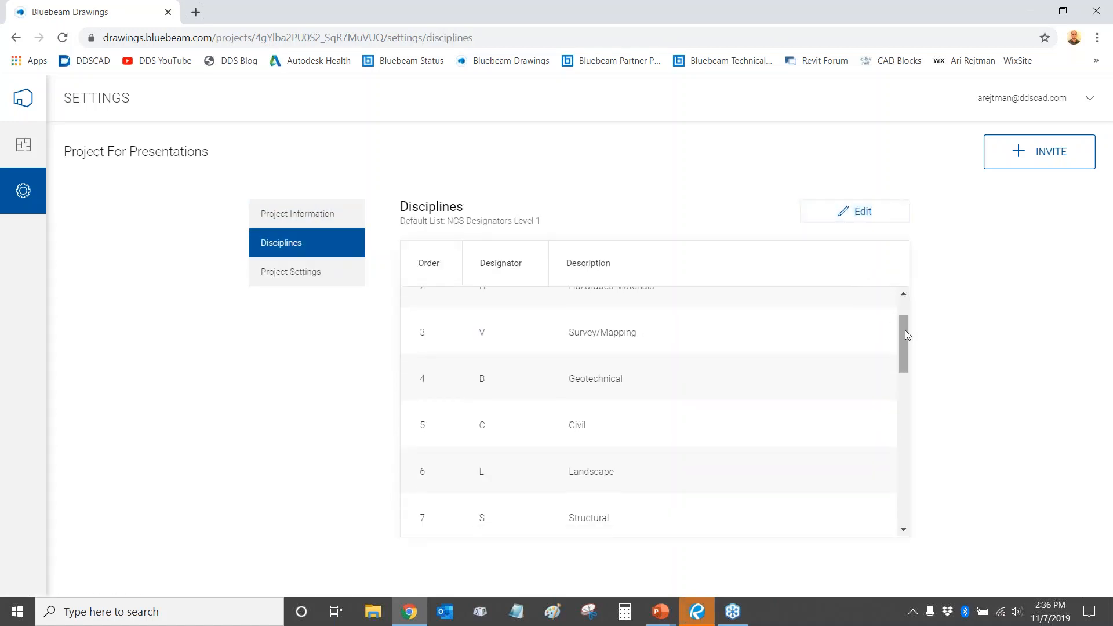
{"action": "left_click_drag", "start_coordinate": [905, 335], "coordinate": [900, 281]}
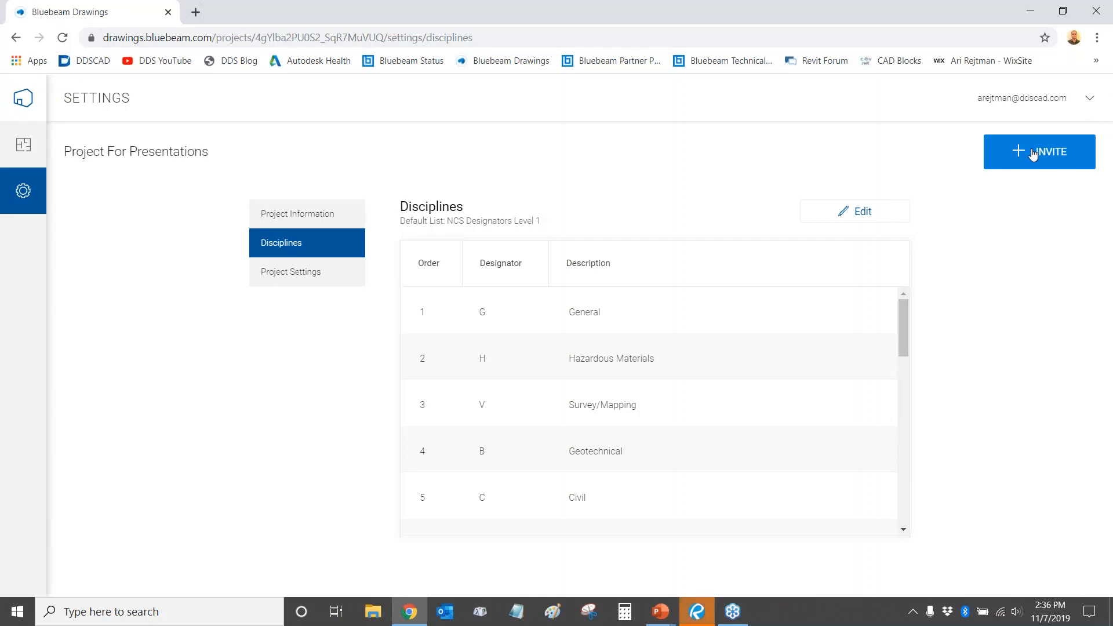
{"action": "left_click", "coordinate": [17, 147]}
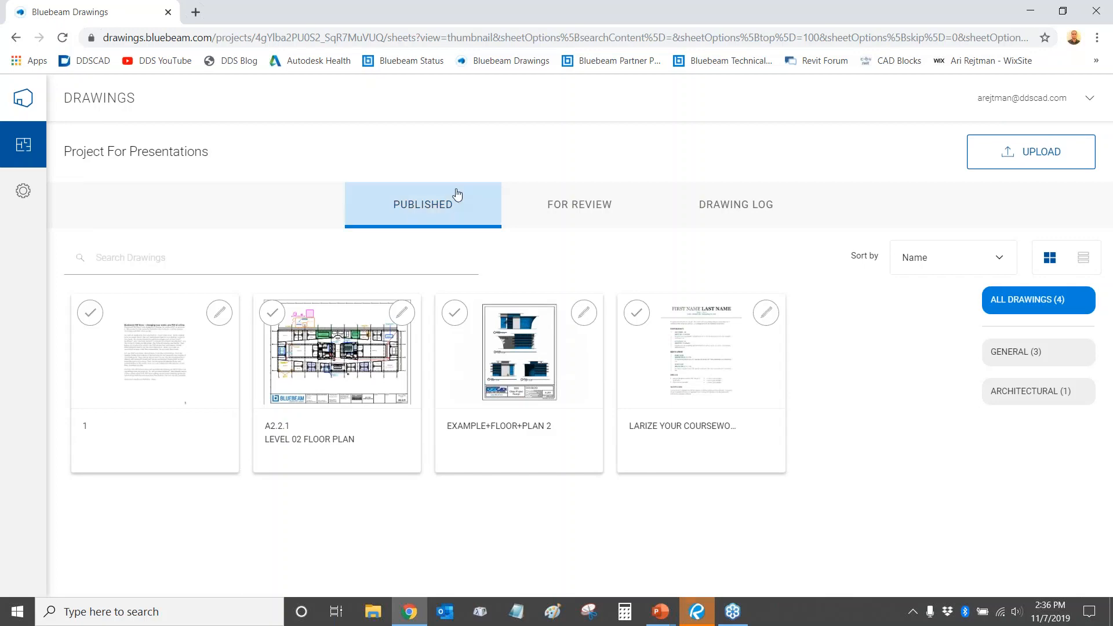
Close the browser, switch to Bluebeam Revu and show the measurement settings for Example Floor Plan
{"action": "left_click", "coordinate": [168, 11]}
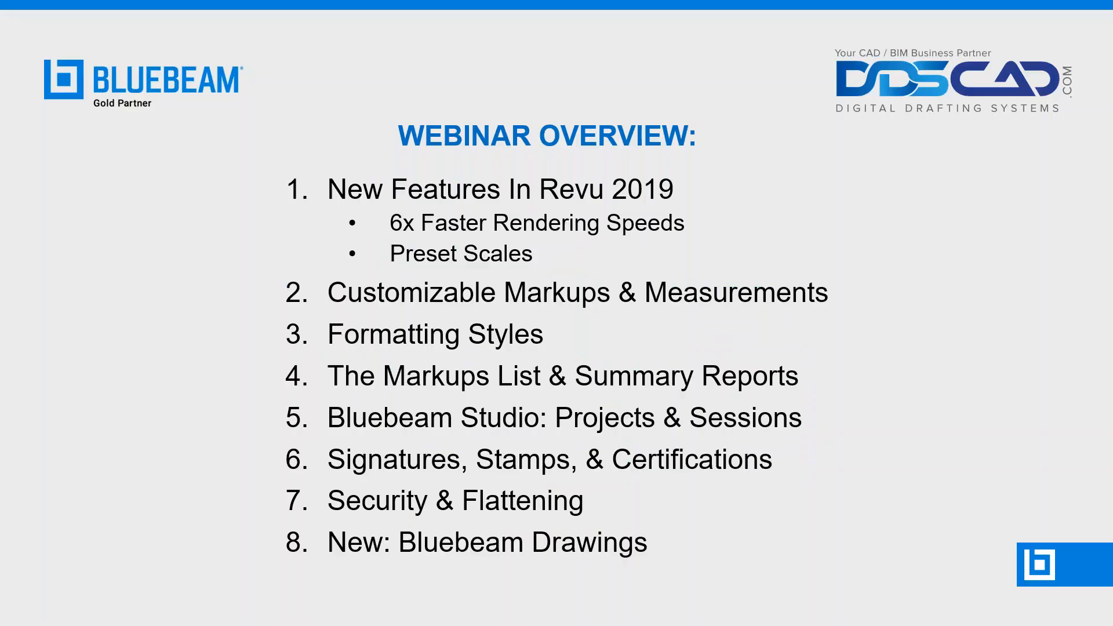
{"action": "key", "text": "alt+Tab"}
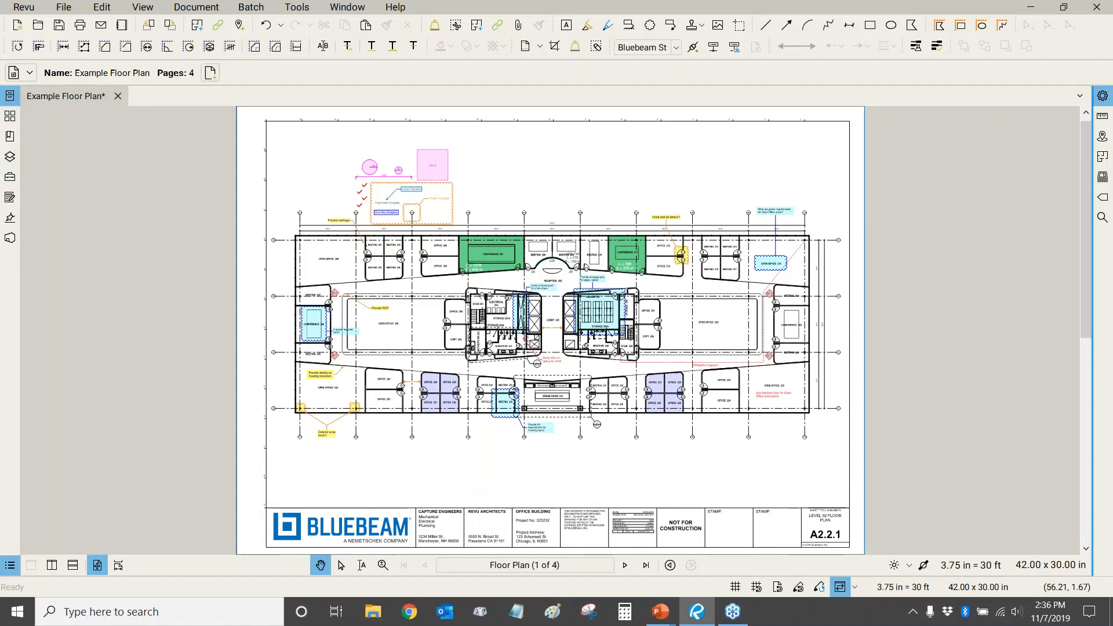
{"action": "left_click", "coordinate": [1103, 117]}
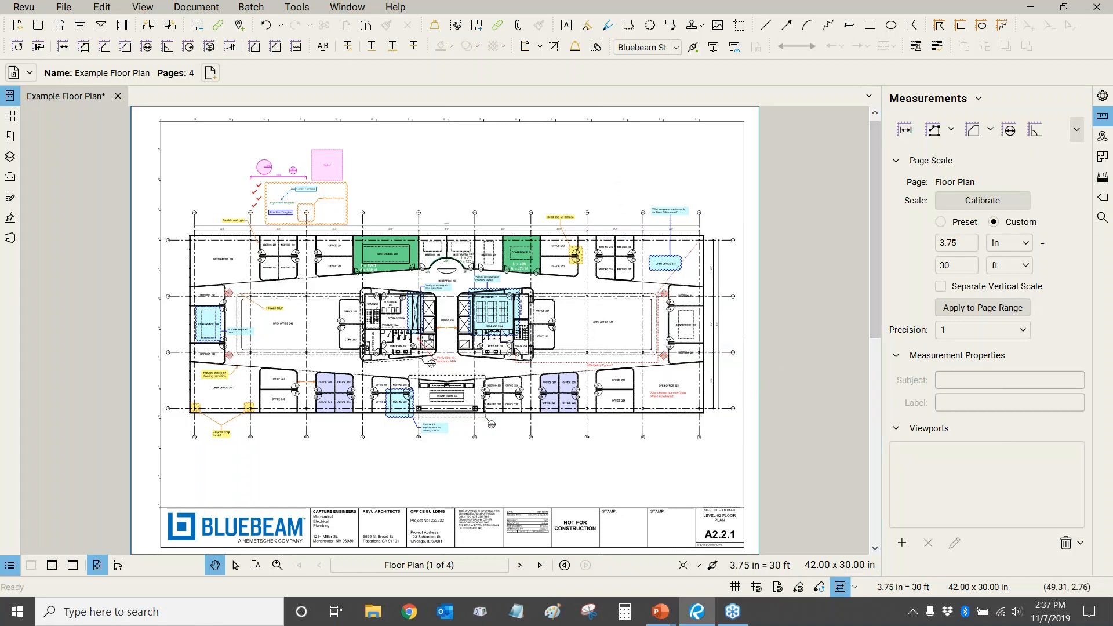
Open the PDF A- Not Ok from the client's subfolder in the Troubleshooting folder, and keep its Untitled viewports
{"action": "left_click", "coordinate": [12, 98]}
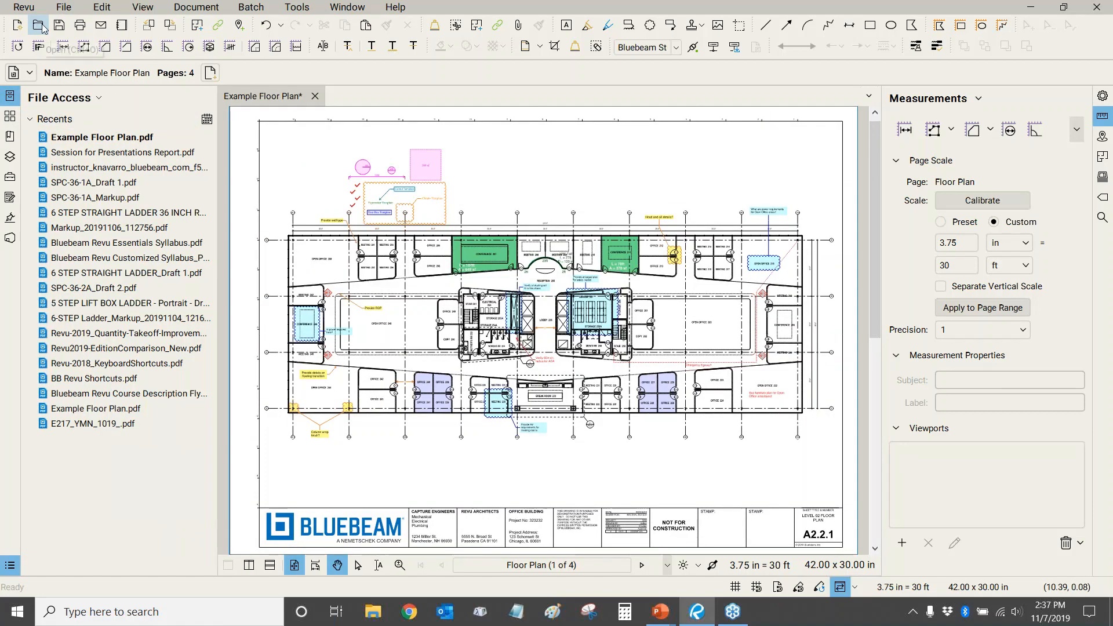
{"action": "left_click", "coordinate": [63, 7]}
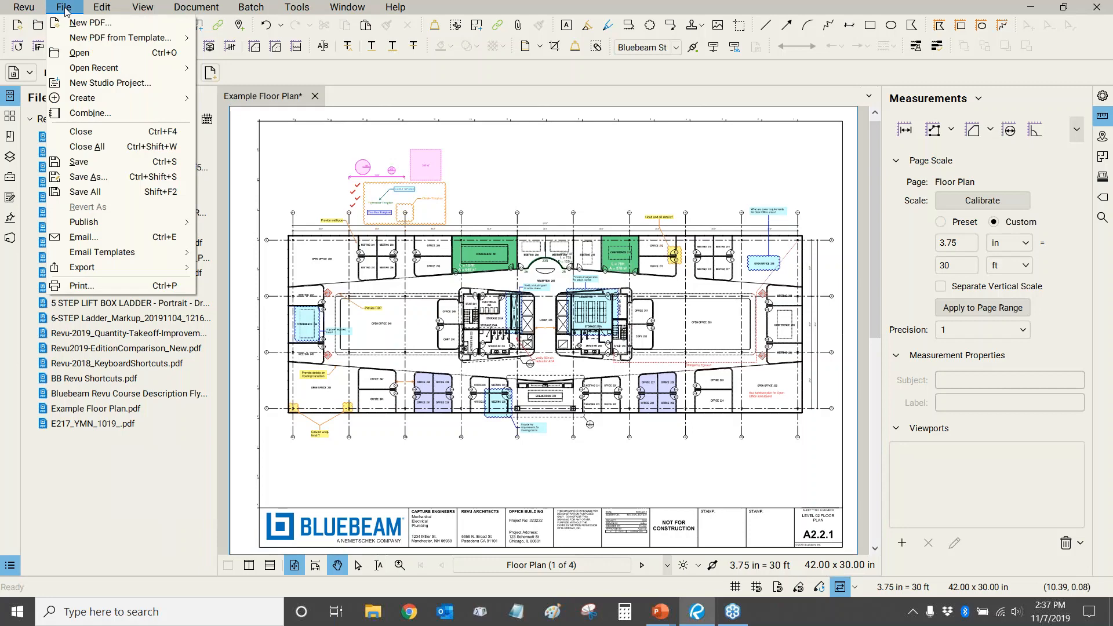
{"action": "left_click", "coordinate": [79, 53]}
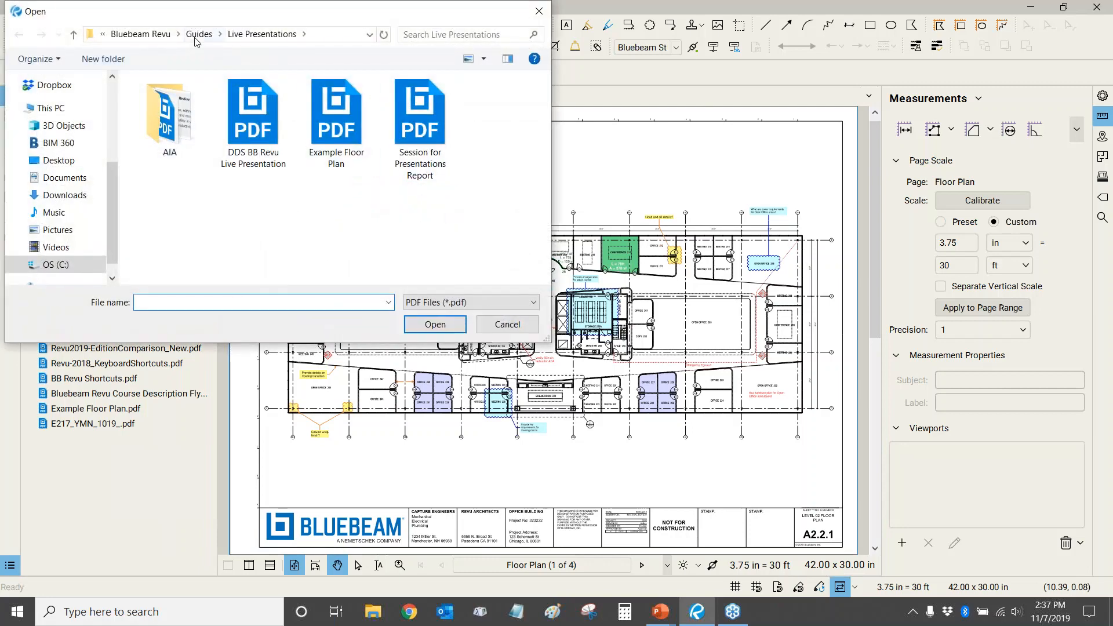
{"action": "left_click", "coordinate": [238, 34]}
{"action": "scroll", "coordinate": [195, 239], "scroll_direction": "down", "scroll_amount": 2}
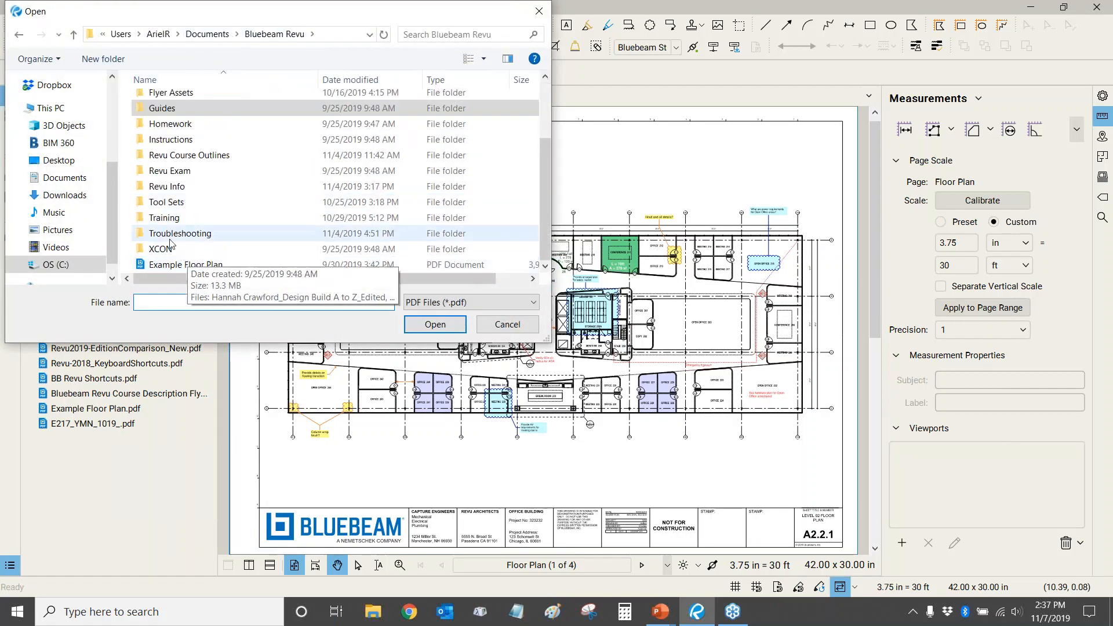
{"action": "double_click", "coordinate": [194, 235]}
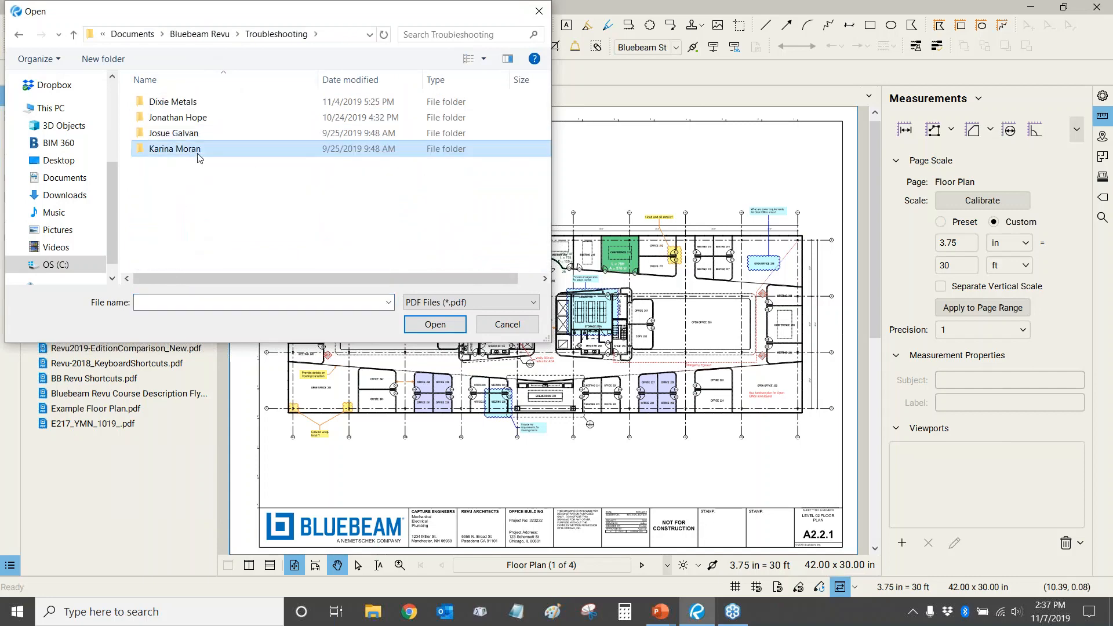
{"action": "double_click", "coordinate": [179, 149]}
{"action": "left_click", "coordinate": [180, 103]}
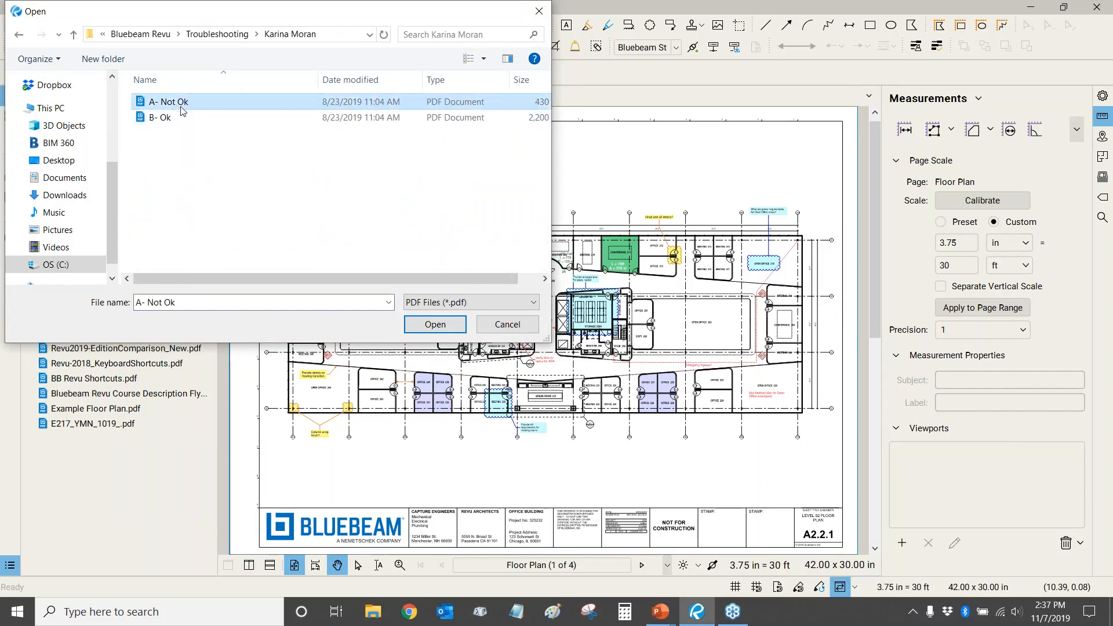
{"action": "left_click", "coordinate": [447, 330]}
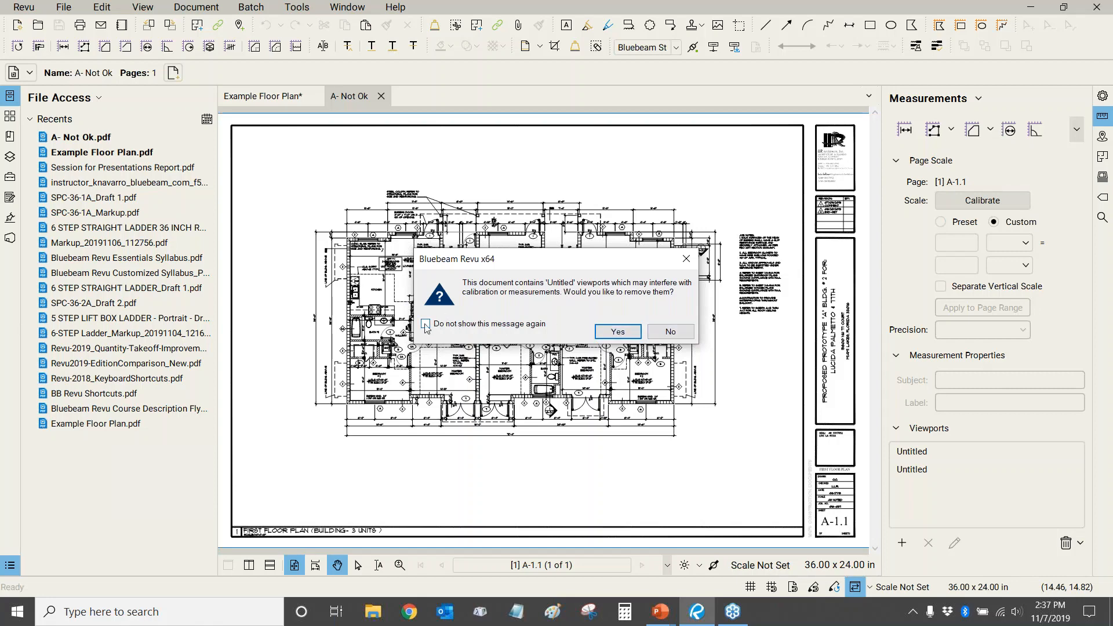
{"action": "left_click", "coordinate": [671, 332]}
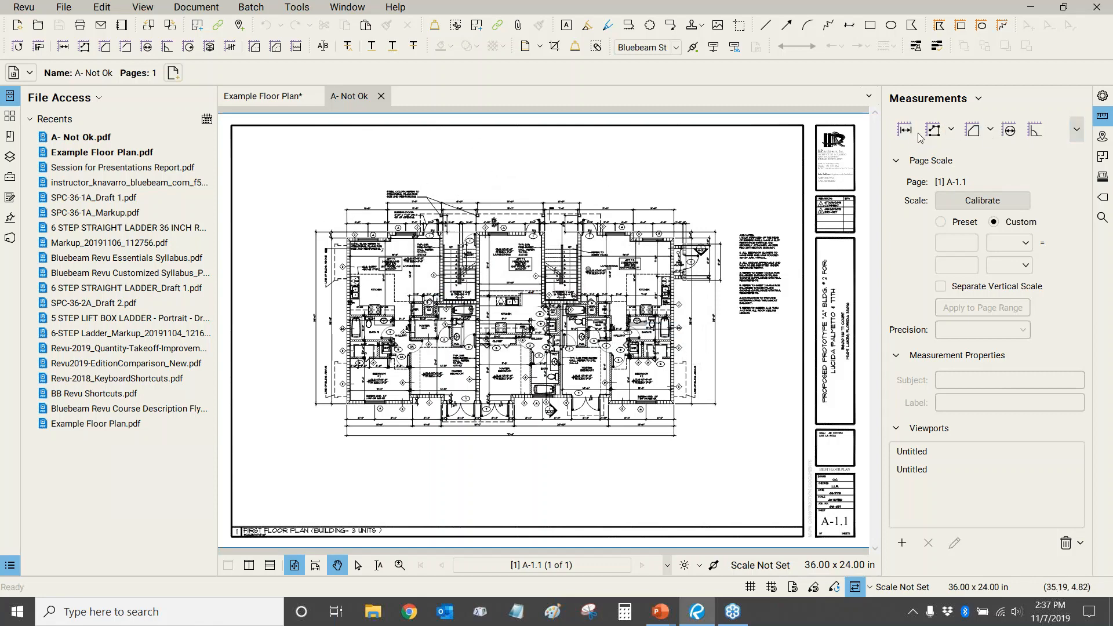
{"action": "left_click", "coordinate": [969, 203]}
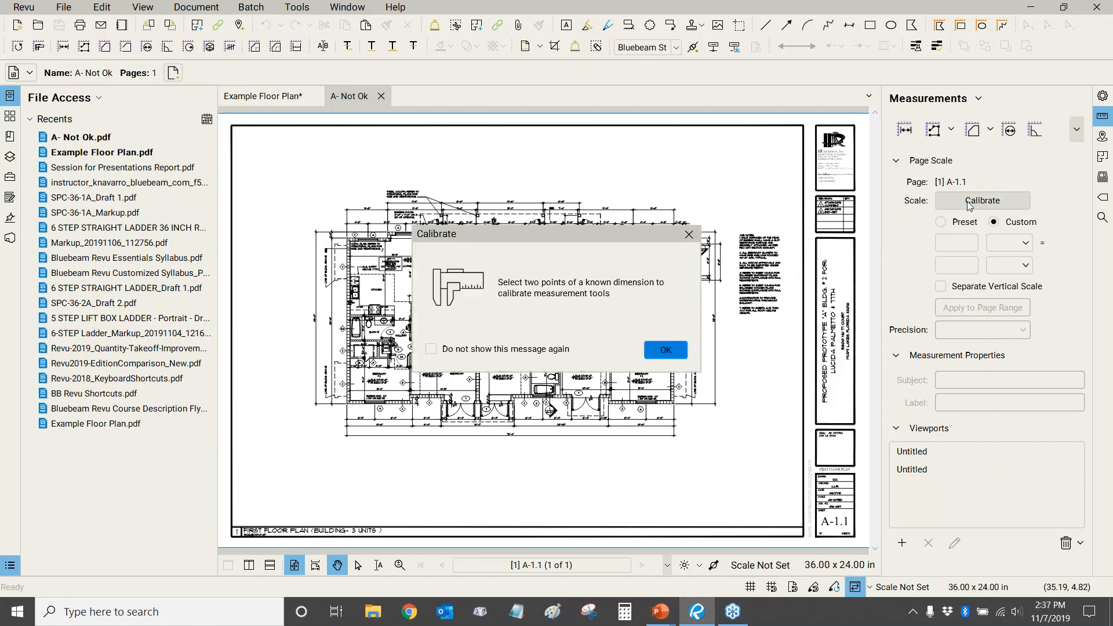
{"action": "key", "text": "Return"}
{"action": "scroll", "coordinate": [575, 261], "scroll_direction": "up", "scroll_amount": 5}
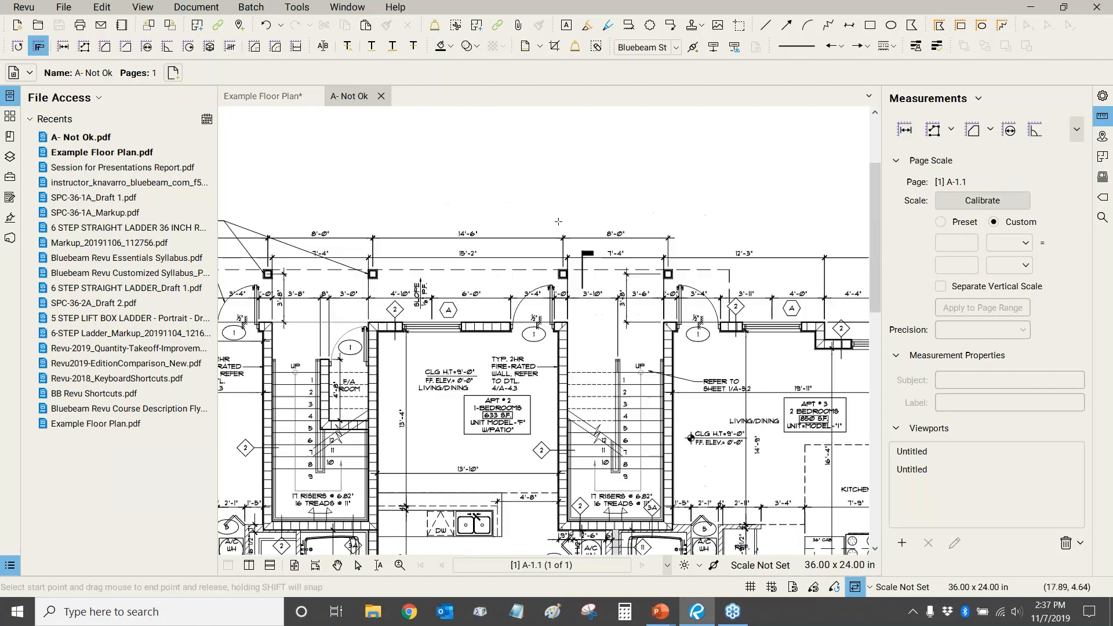
{"action": "scroll", "coordinate": [570, 306], "scroll_direction": "up", "scroll_amount": 4}
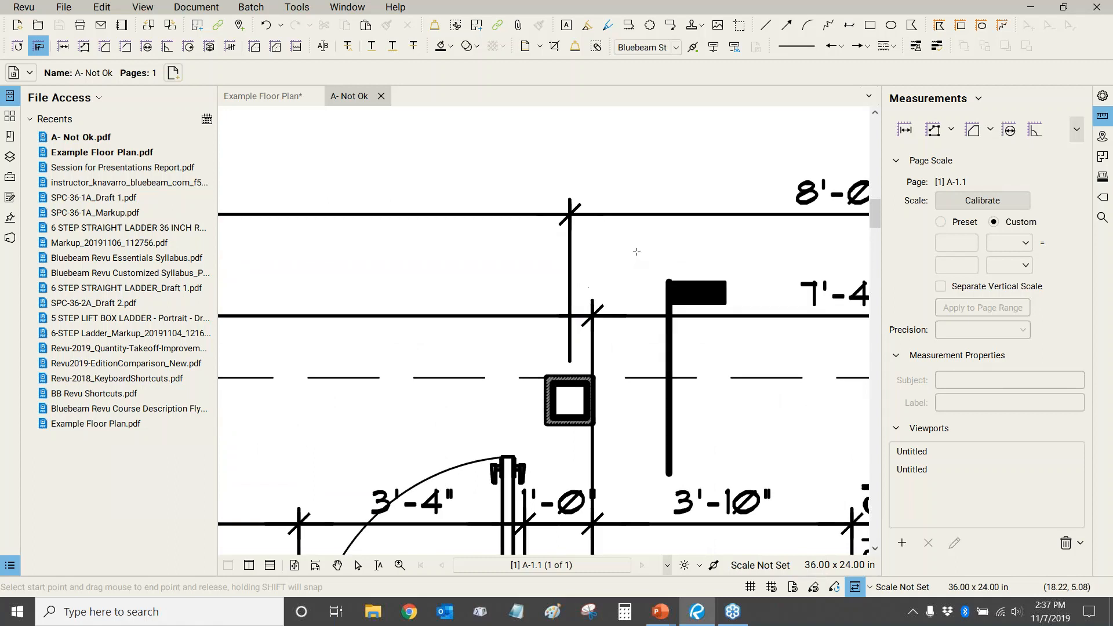
{"action": "scroll", "coordinate": [679, 235], "scroll_direction": "down", "scroll_amount": 1}
{"action": "left_click_drag", "start_coordinate": [679, 235], "coordinate": [407, 272]}
{"action": "scroll", "coordinate": [407, 272], "scroll_direction": "down", "scroll_amount": 1}
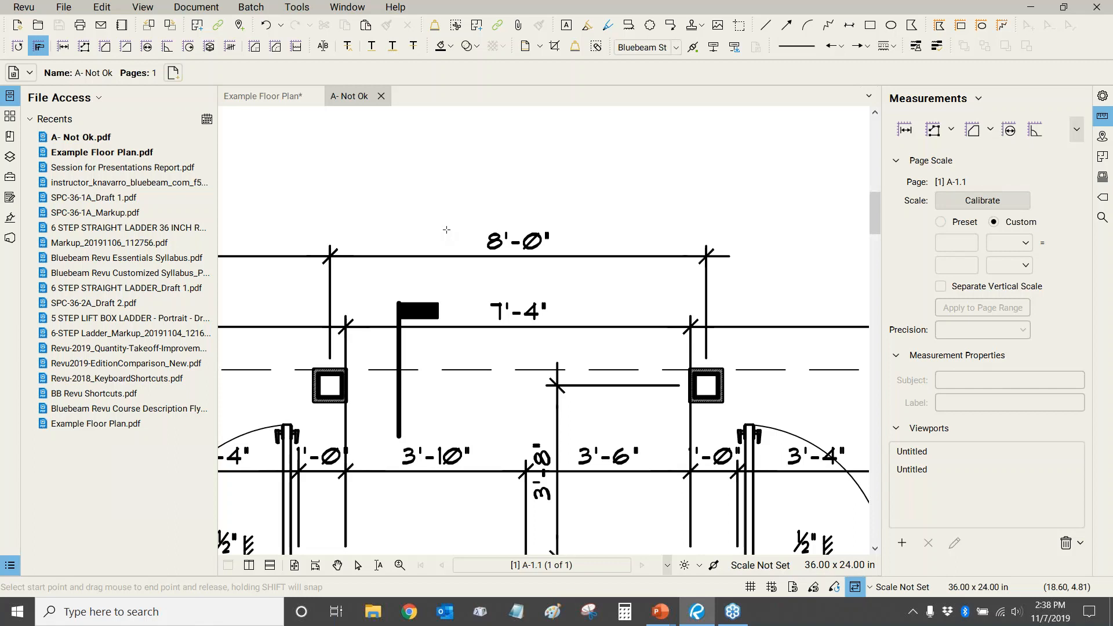
{"action": "left_click_drag", "start_coordinate": [330, 255], "coordinate": [706, 255]}
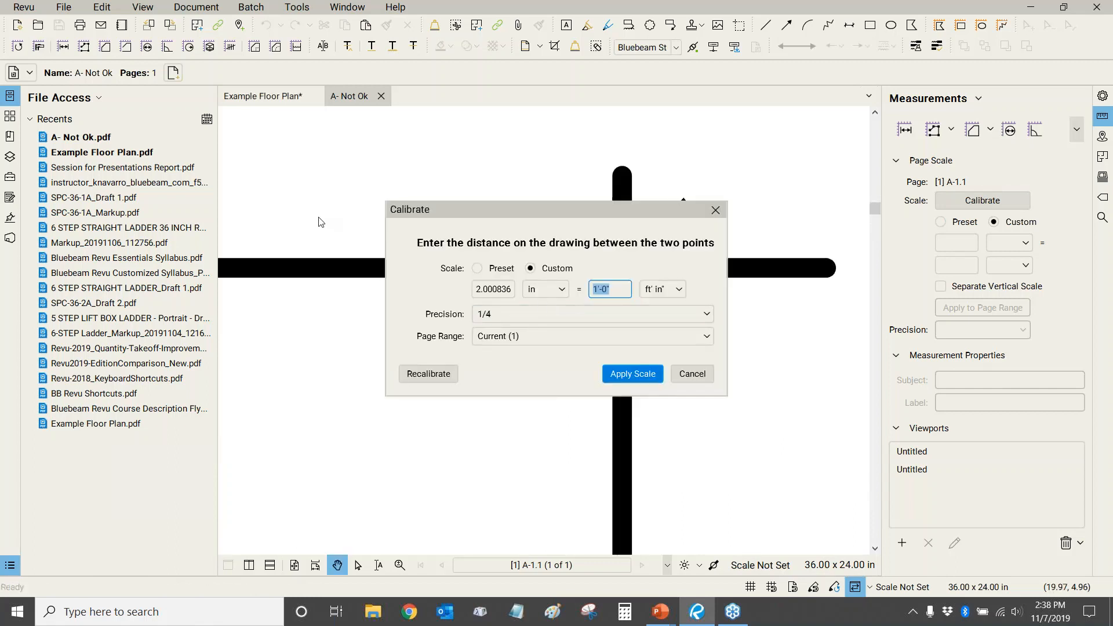
{"action": "left_click", "coordinate": [692, 373]}
Calibrate the page scale of sheet A-1.1 between the end ticks of the column spacing dimension above the right stair, entering a distance of 8'-0"
{"action": "scroll", "coordinate": [510, 281], "scroll_direction": "up", "scroll_amount": 2}
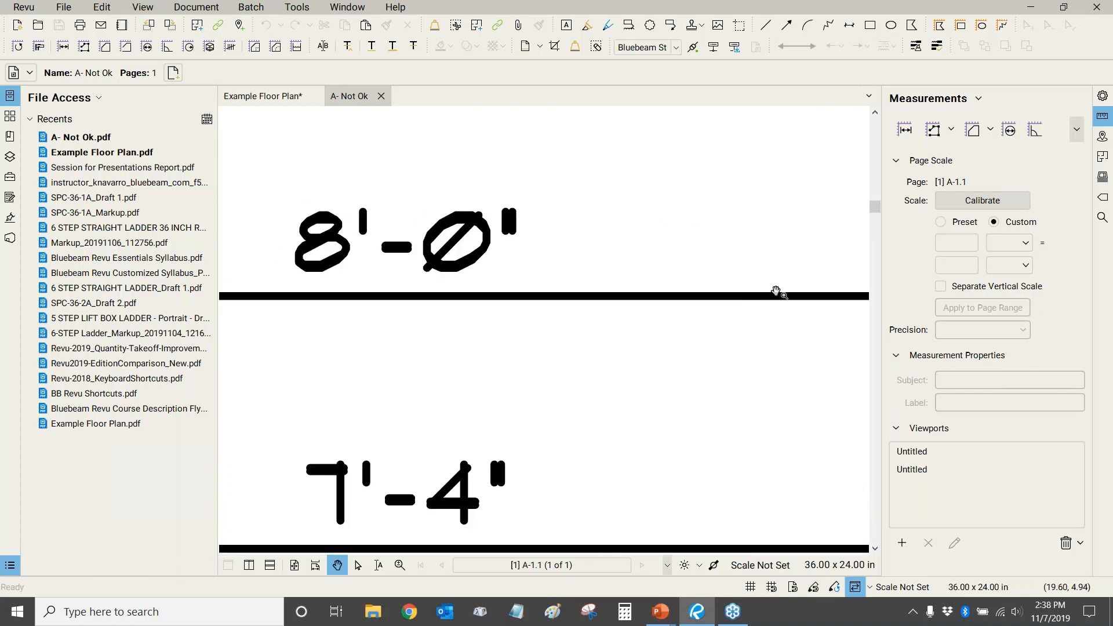
{"action": "scroll", "coordinate": [510, 281], "scroll_direction": "down", "scroll_amount": 1}
{"action": "left_click_drag", "start_coordinate": [510, 281], "coordinate": [811, 266]}
{"action": "left_click", "coordinate": [957, 200]}
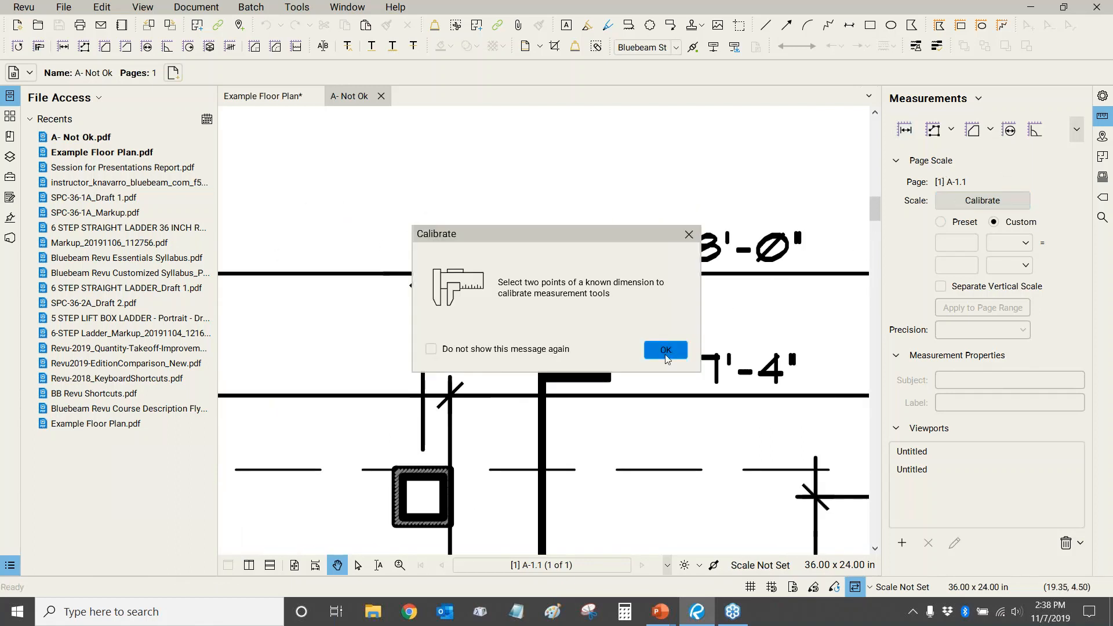
{"action": "left_click", "coordinate": [666, 351]}
{"action": "scroll", "coordinate": [500, 280], "scroll_direction": "up", "scroll_amount": 5}
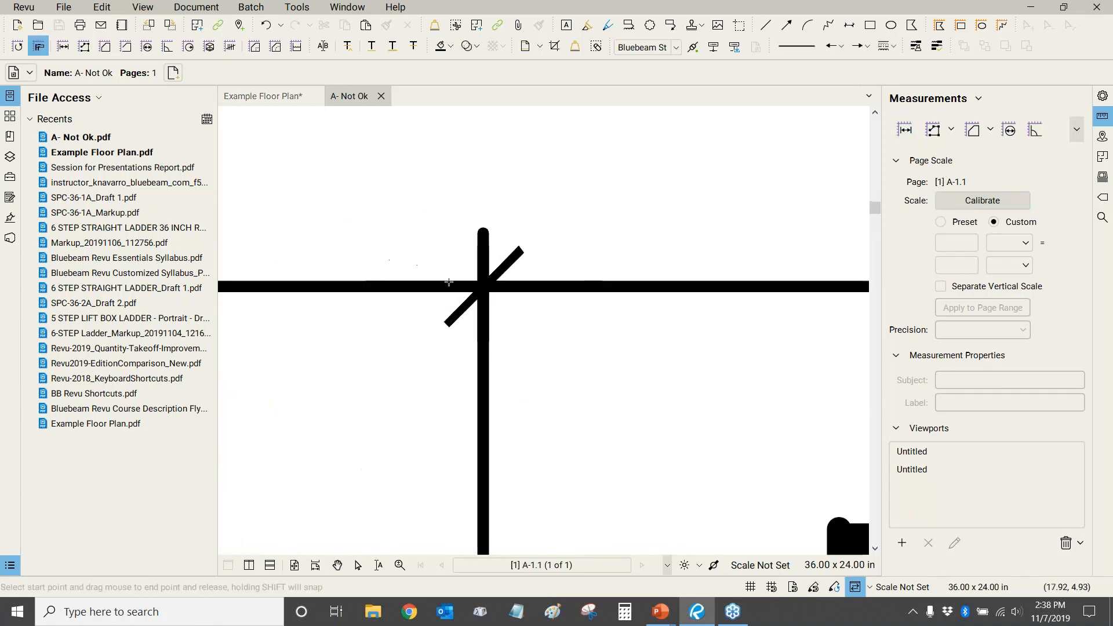
{"action": "left_click", "coordinate": [499, 282]}
{"action": "scroll", "coordinate": [498, 282], "scroll_direction": "down", "scroll_amount": 6}
{"action": "left_click_drag", "start_coordinate": [823, 281], "coordinate": [530, 283]}
{"action": "scroll", "coordinate": [564, 289], "scroll_direction": "up", "scroll_amount": 5}
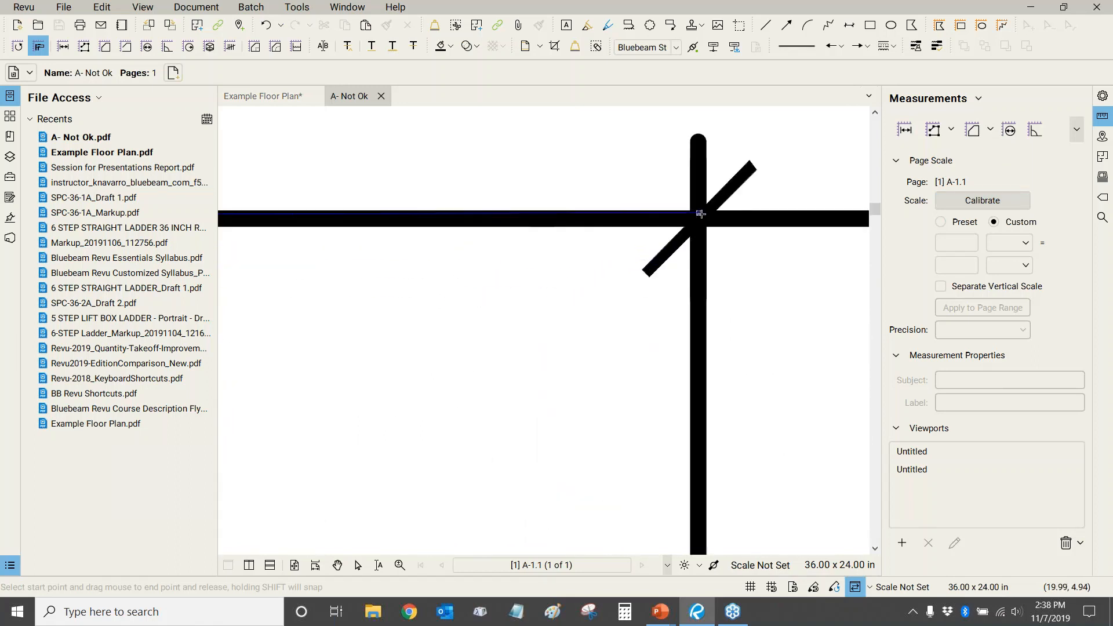
{"action": "left_click", "coordinate": [700, 214]}
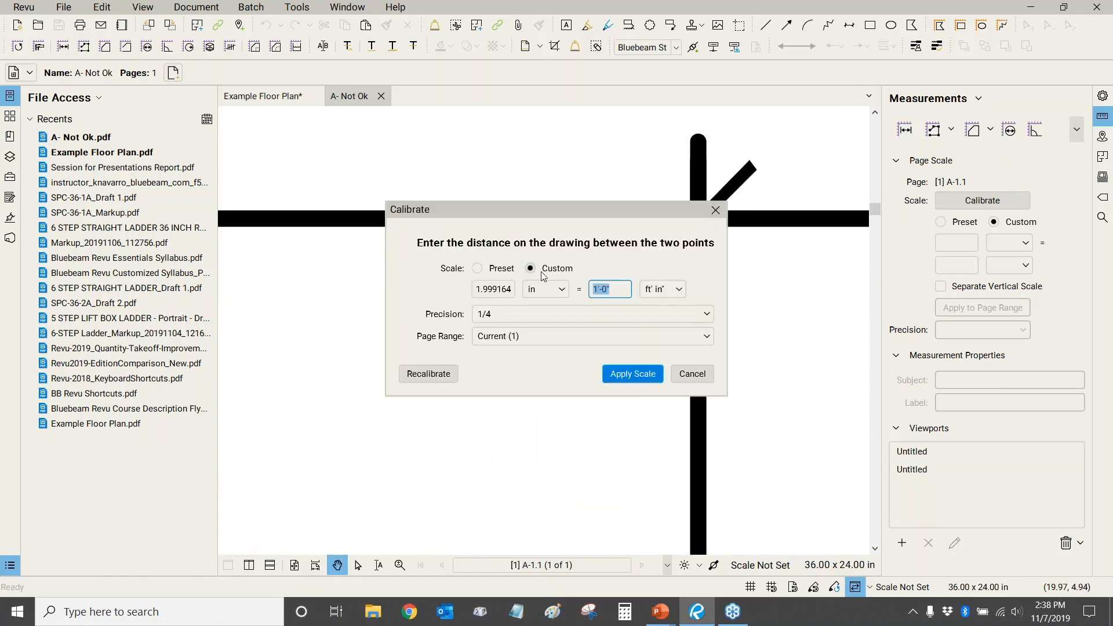
{"action": "type", "text": "8"}
{"action": "left_click", "coordinate": [633, 374]}
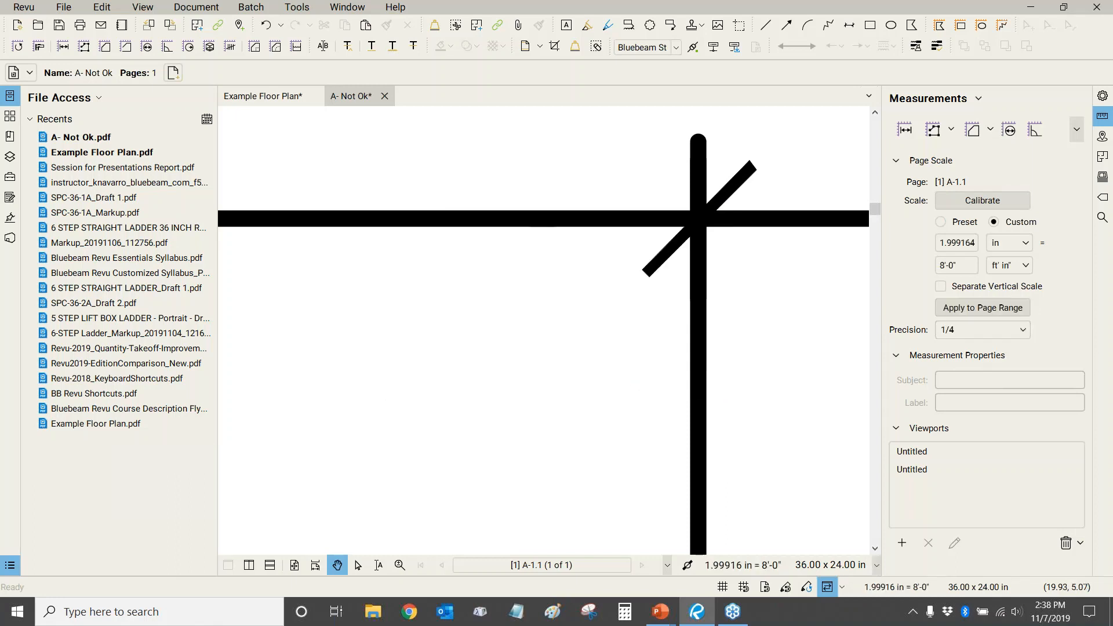
Add a length measurement between the end ticks of the 8'-0" column spacing dimension above the right stair to check the calibration
{"action": "scroll", "coordinate": [567, 305], "scroll_direction": "down", "scroll_amount": 2}
{"action": "scroll", "coordinate": [567, 305], "scroll_direction": "up", "scroll_amount": 5}
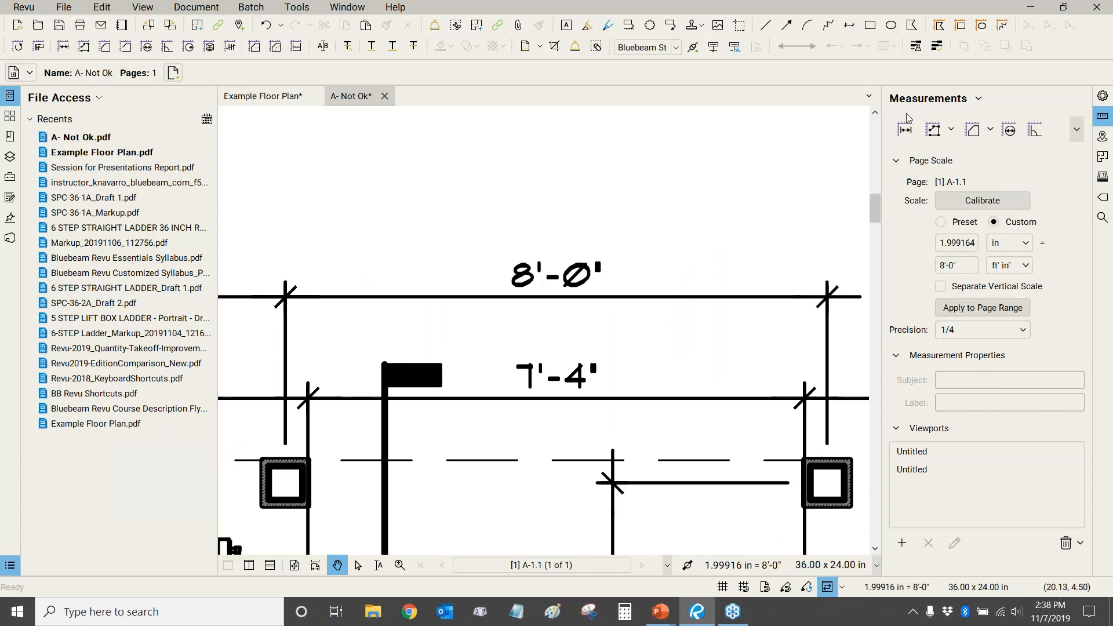
{"action": "left_click", "coordinate": [905, 129]}
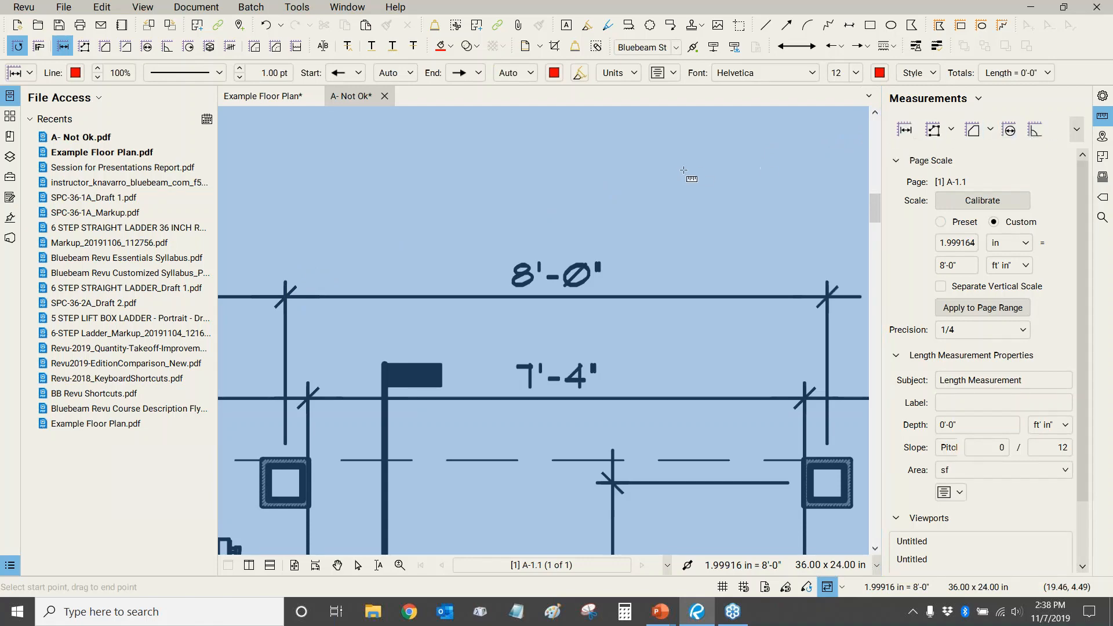
{"action": "scroll", "coordinate": [684, 170], "scroll_direction": "down", "scroll_amount": 5}
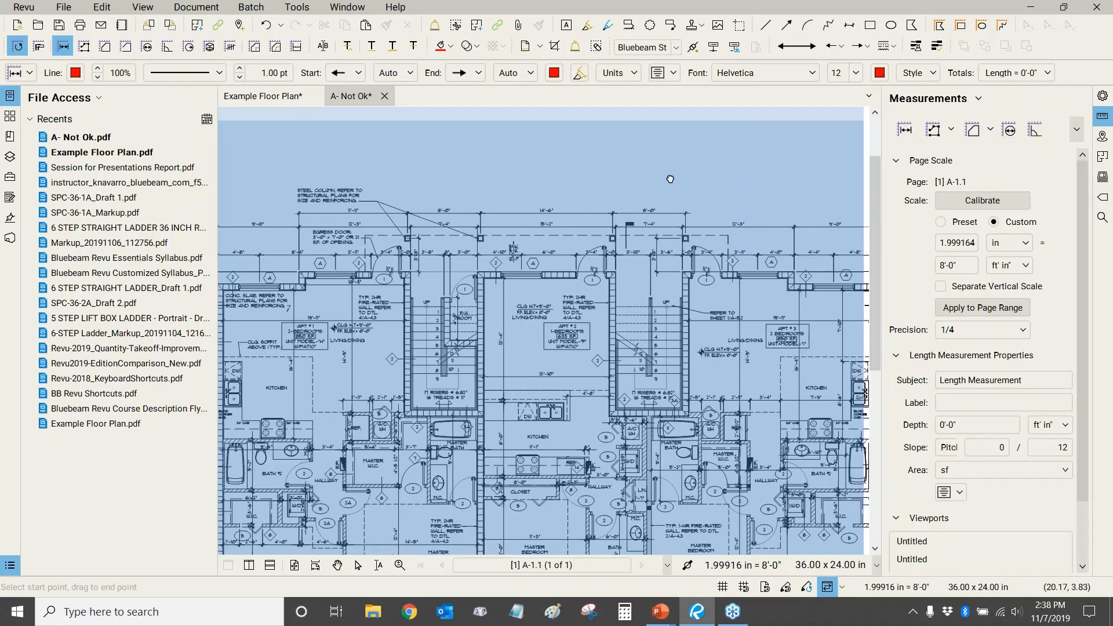
{"action": "scroll", "coordinate": [632, 191], "scroll_direction": "up", "scroll_amount": 3}
{"action": "scroll", "coordinate": [530, 260], "scroll_direction": "up", "scroll_amount": 2}
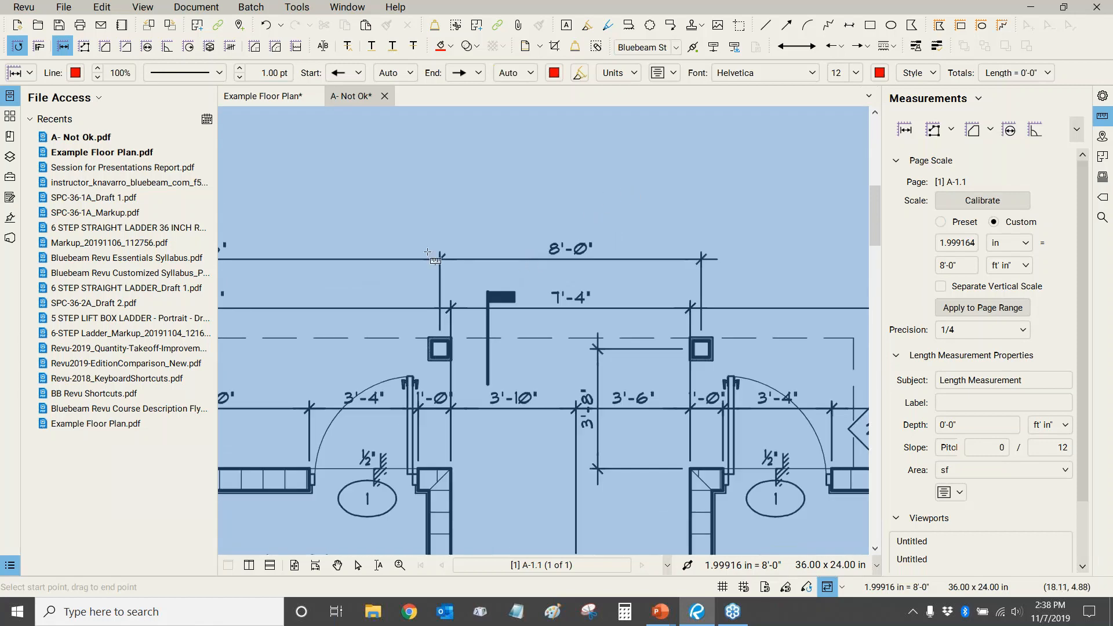
{"action": "scroll", "coordinate": [429, 255], "scroll_direction": "up", "scroll_amount": 4}
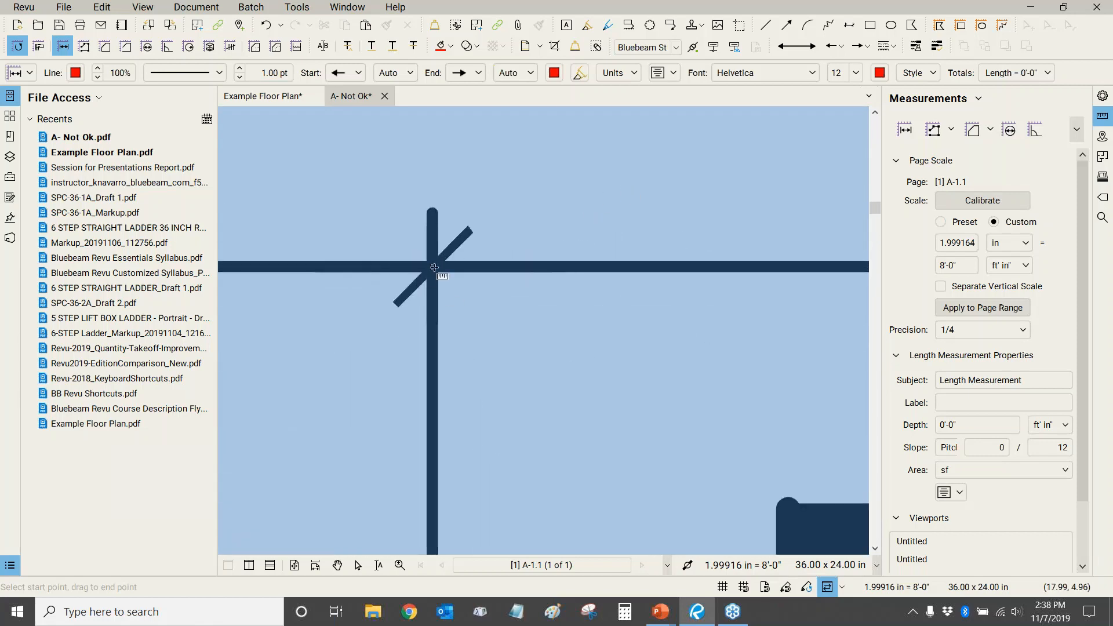
{"action": "scroll", "coordinate": [434, 268], "scroll_direction": "down", "scroll_amount": 4}
{"action": "left_click", "coordinate": [434, 267]}
{"action": "scroll", "coordinate": [666, 243], "scroll_direction": "right", "scroll_amount": 3}
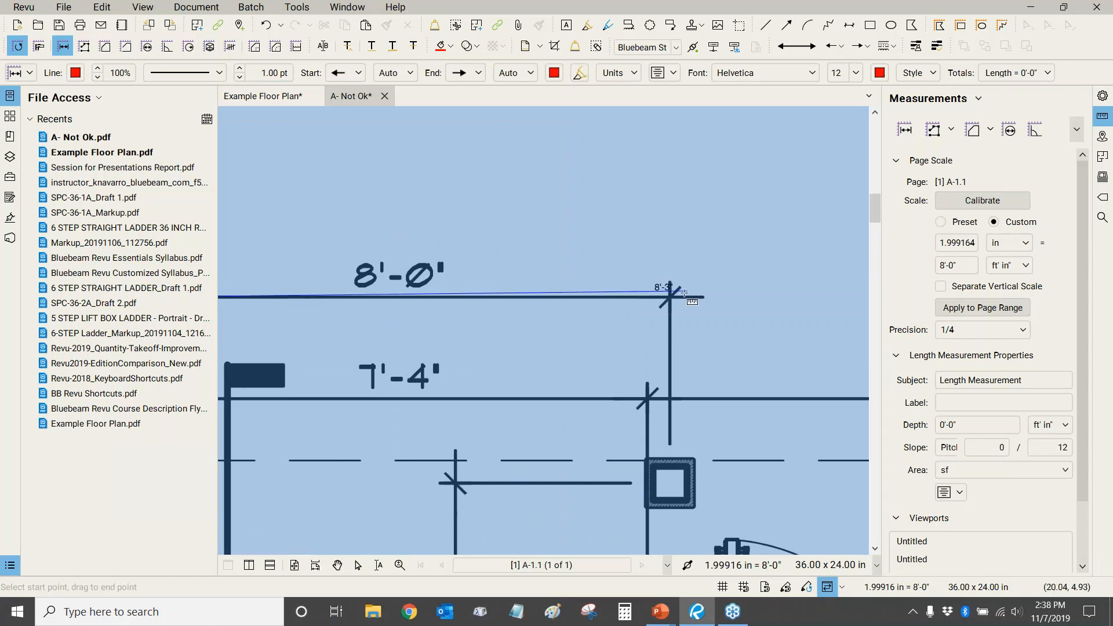
{"action": "scroll", "coordinate": [682, 294], "scroll_direction": "up", "scroll_amount": 1}
{"action": "scroll", "coordinate": [679, 298], "scroll_direction": "up", "scroll_amount": 1}
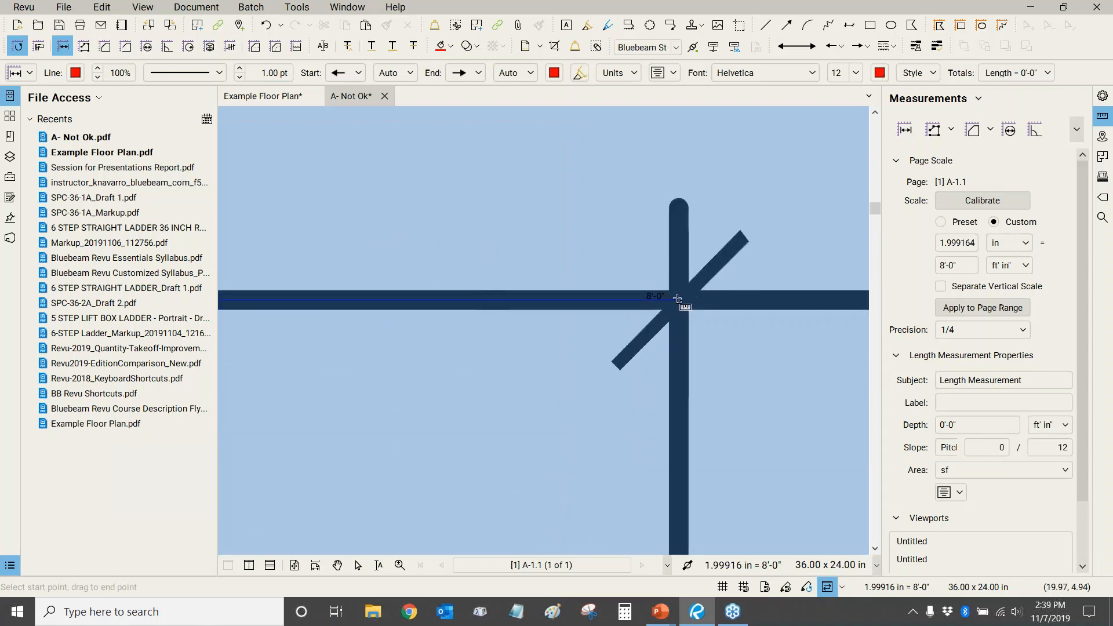
{"action": "left_click", "coordinate": [677, 299]}
{"action": "scroll", "coordinate": [677, 298], "scroll_direction": "down", "scroll_amount": 3}
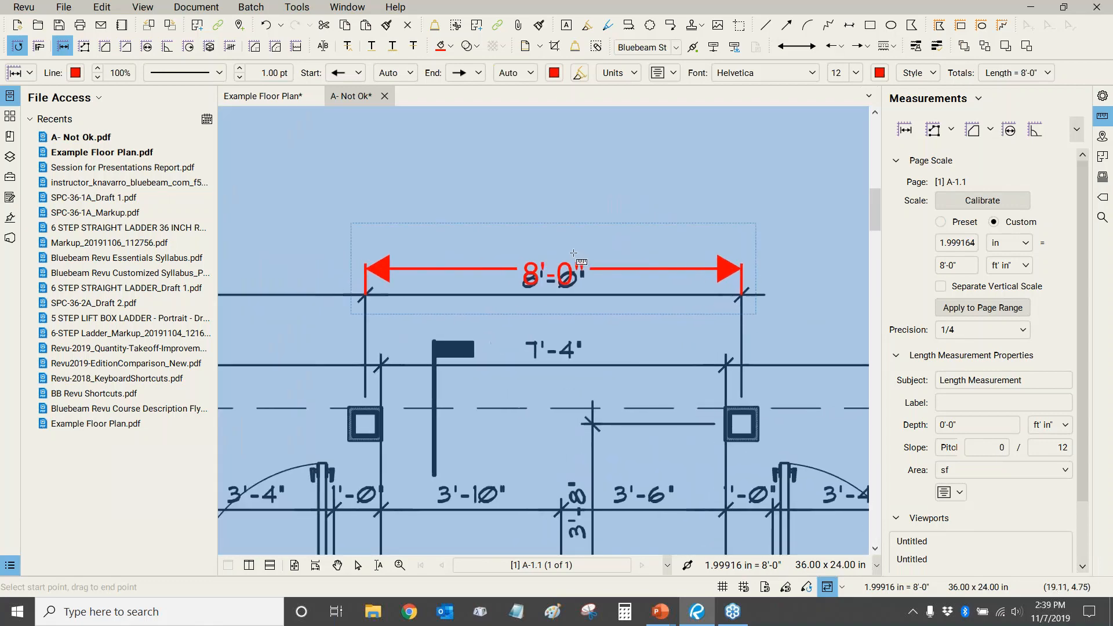
{"action": "key", "text": "Escape"}
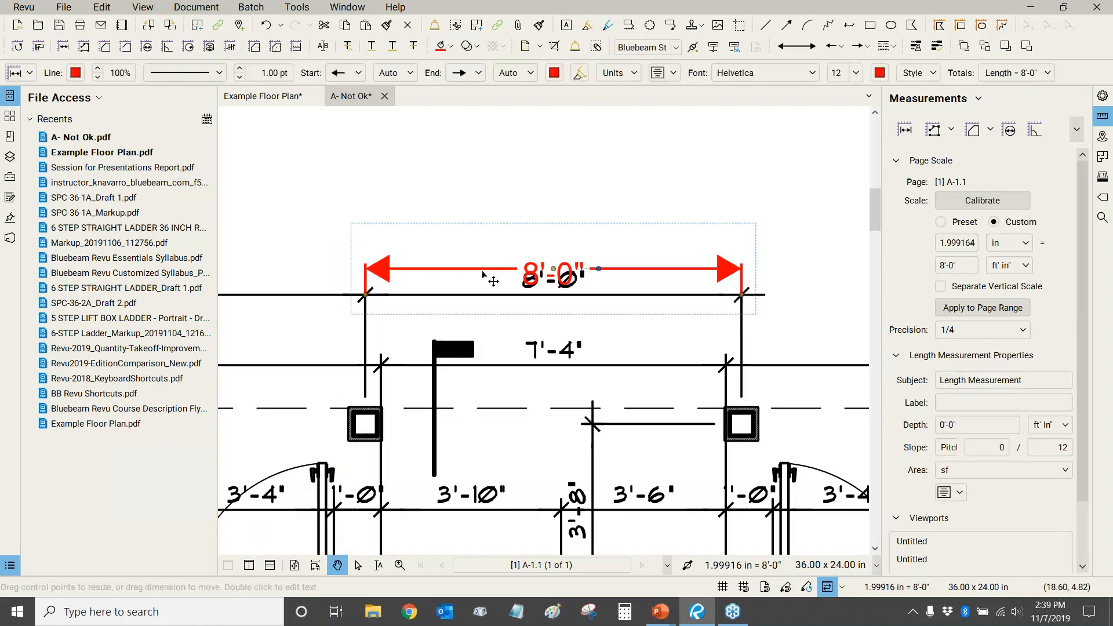
Move the length measurement just above the printed column spacing dimension for comparison, and delete it
{"action": "left_click_drag", "start_coordinate": [486, 269], "coordinate": [496, 238]}
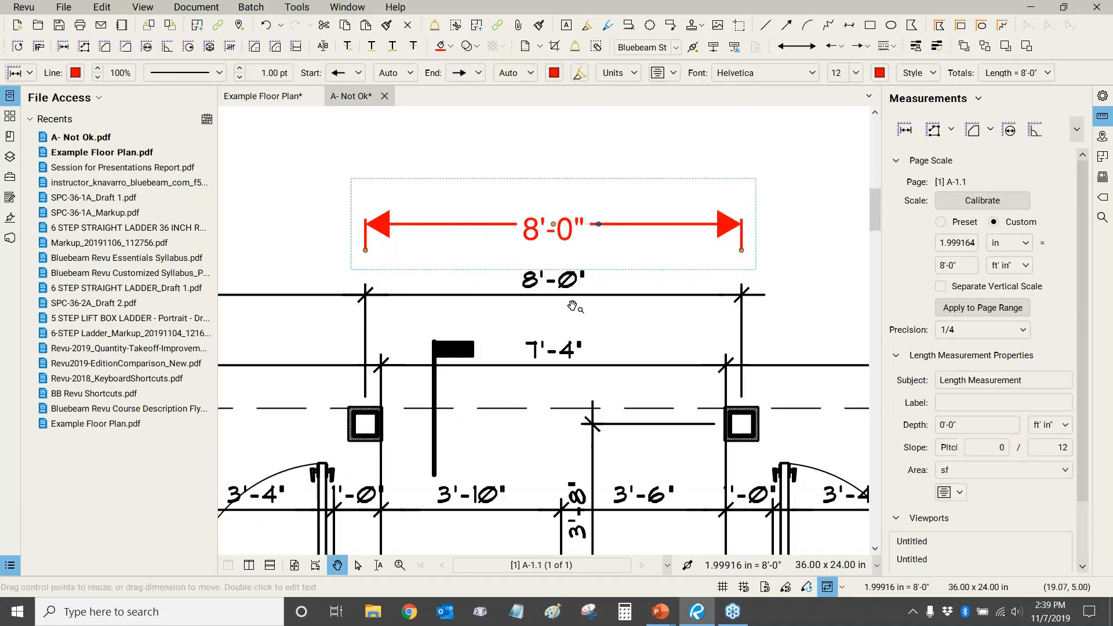
{"action": "key", "text": "space"}
{"action": "left_click_drag", "start_coordinate": [636, 169], "coordinate": [625, 203]}
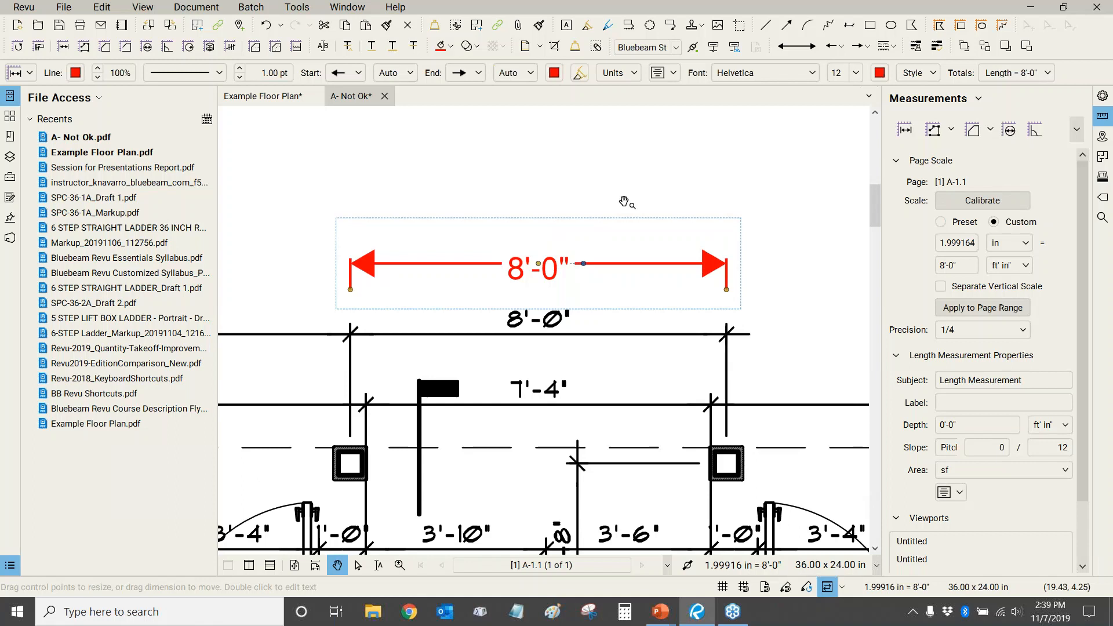
{"action": "key", "text": "Delete"}
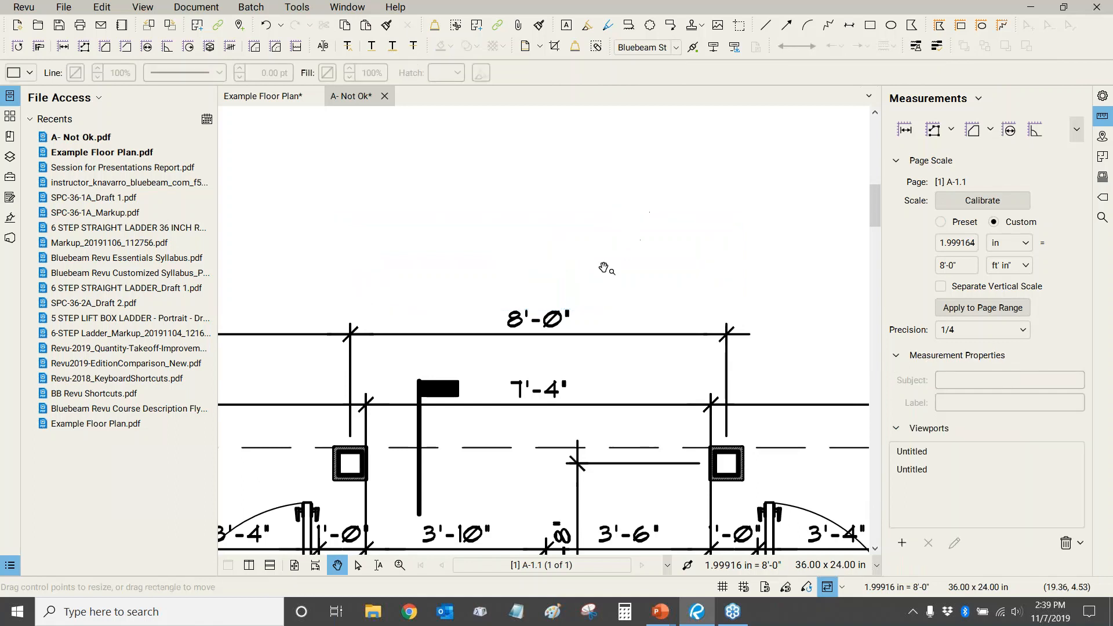
{"action": "key", "text": "Escape"}
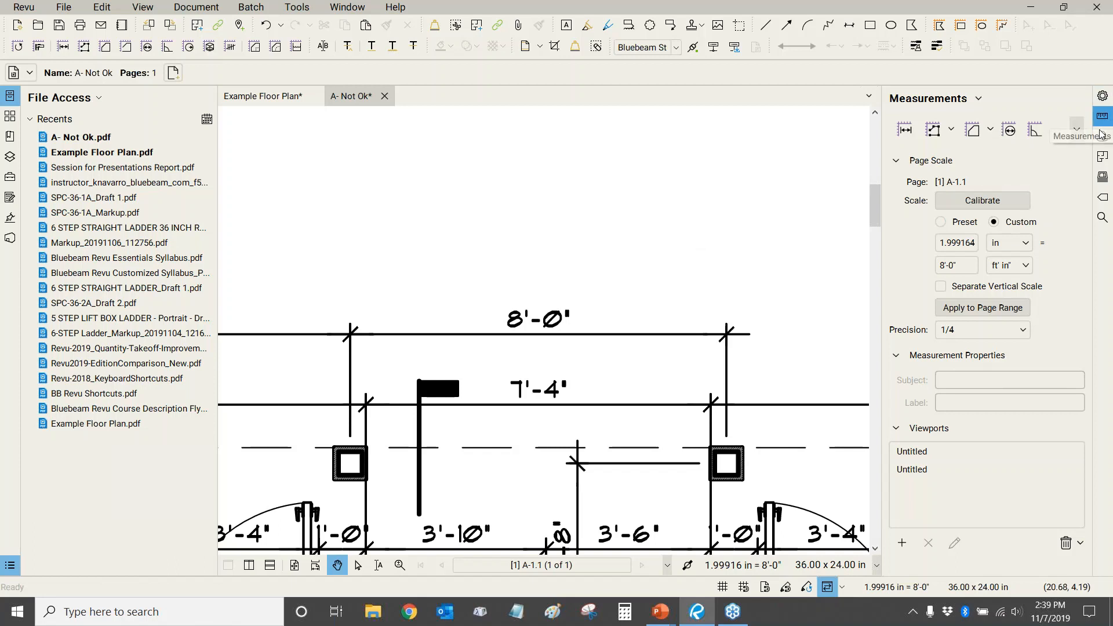
Compare the areas covered by the two Untitled viewports on sheet A-1.1, and clear all viewports from the page
{"action": "left_click", "coordinate": [915, 467]}
{"action": "left_click", "coordinate": [916, 455]}
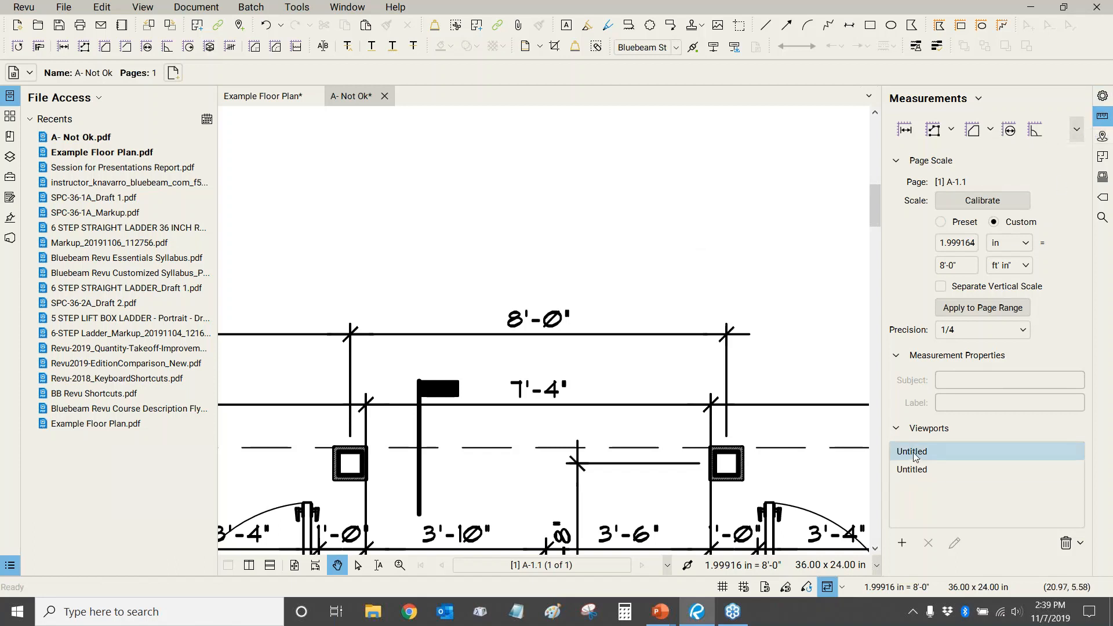
{"action": "left_click", "coordinate": [918, 451]}
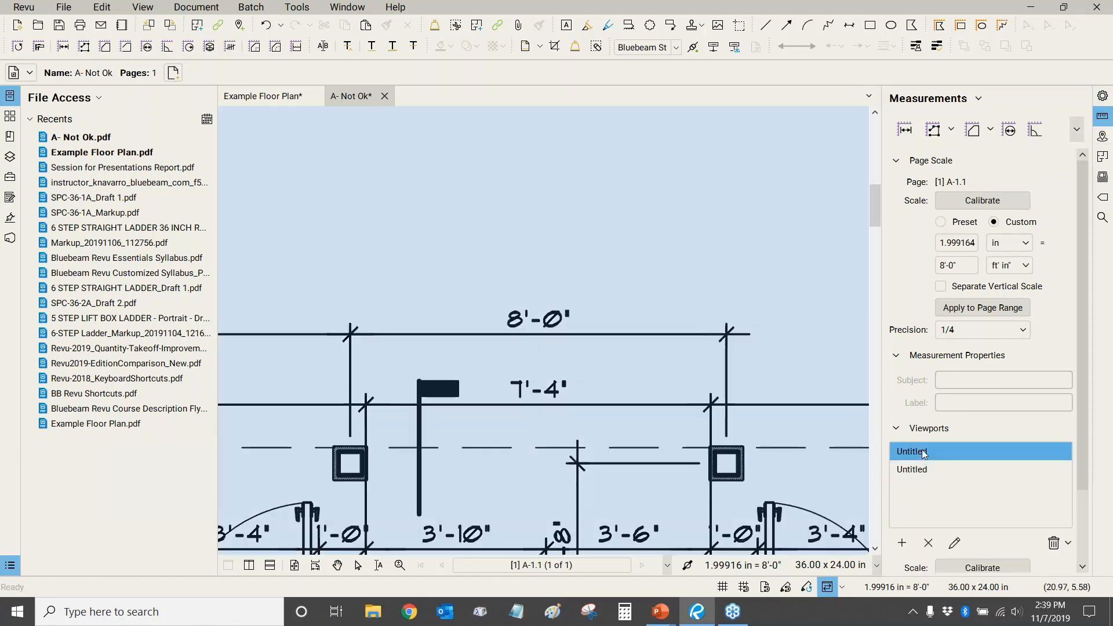
{"action": "double_click", "coordinate": [921, 450]}
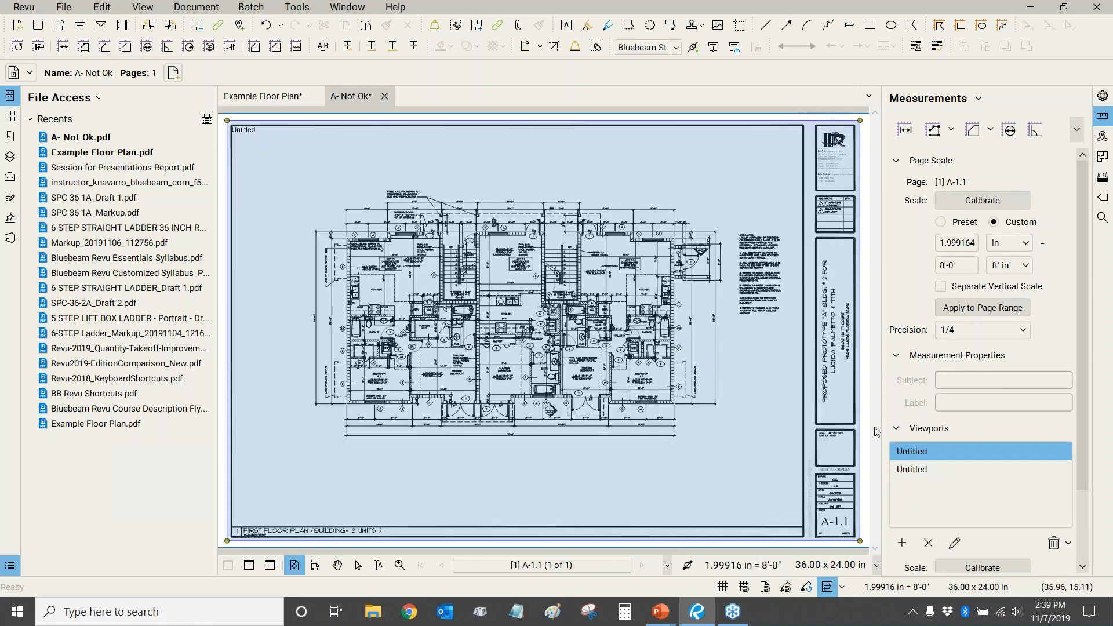
{"action": "left_click", "coordinate": [914, 467]}
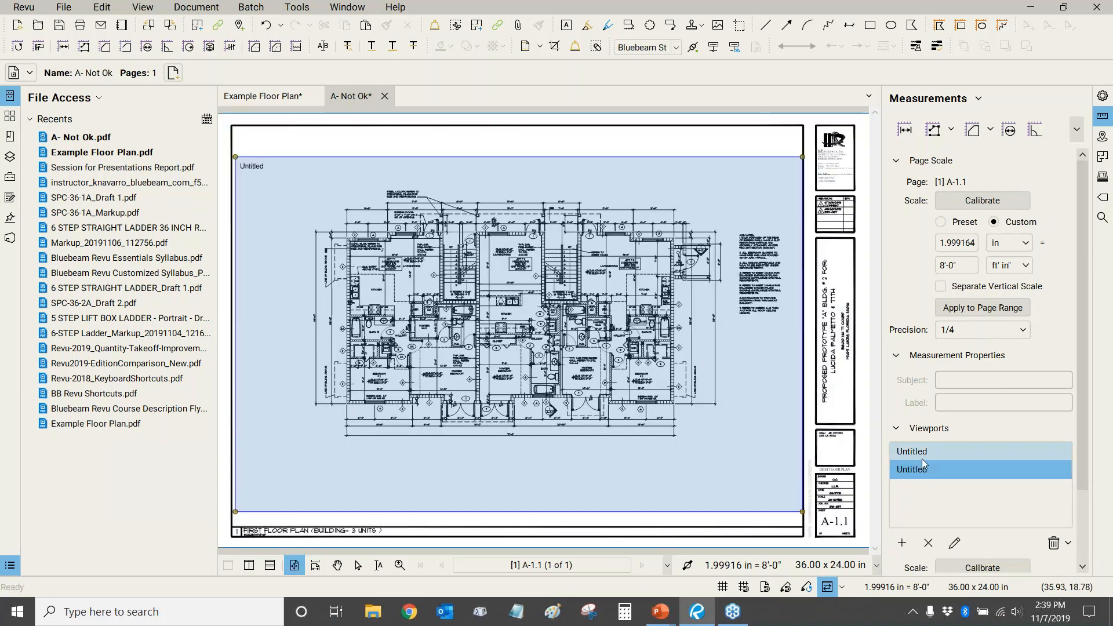
{"action": "left_click", "coordinate": [912, 451]}
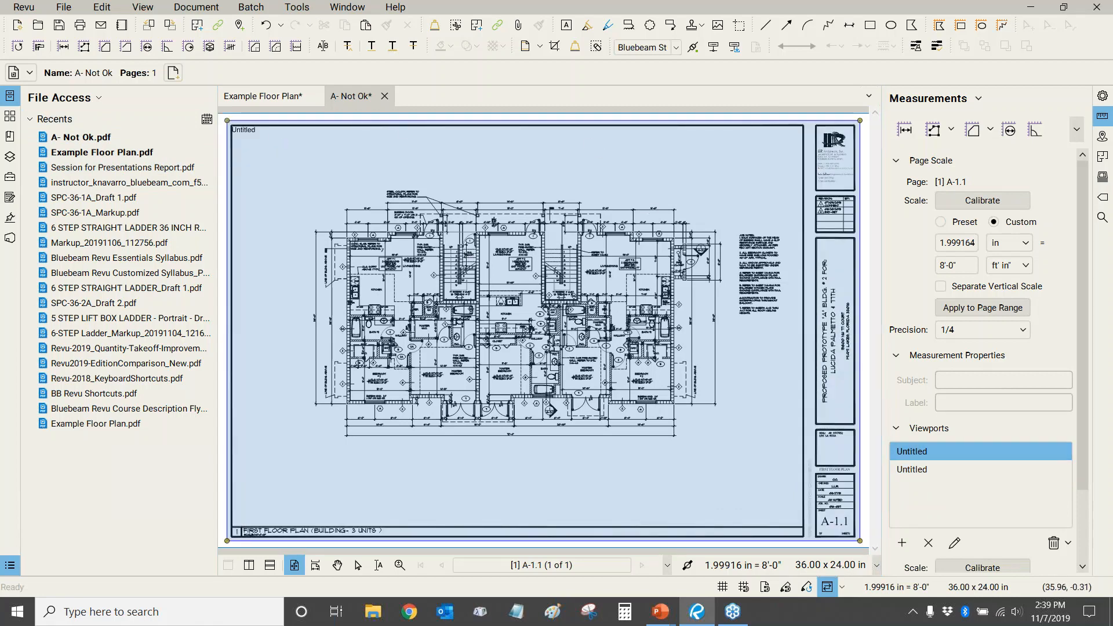
{"action": "left_click", "coordinate": [922, 469]}
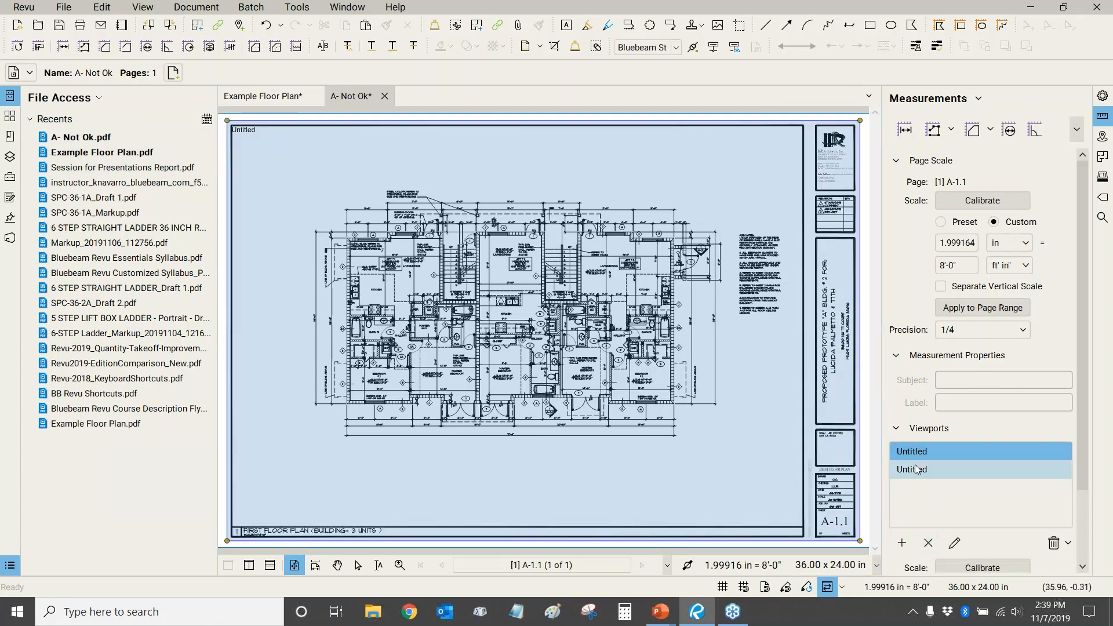
{"action": "left_click", "coordinate": [925, 452]}
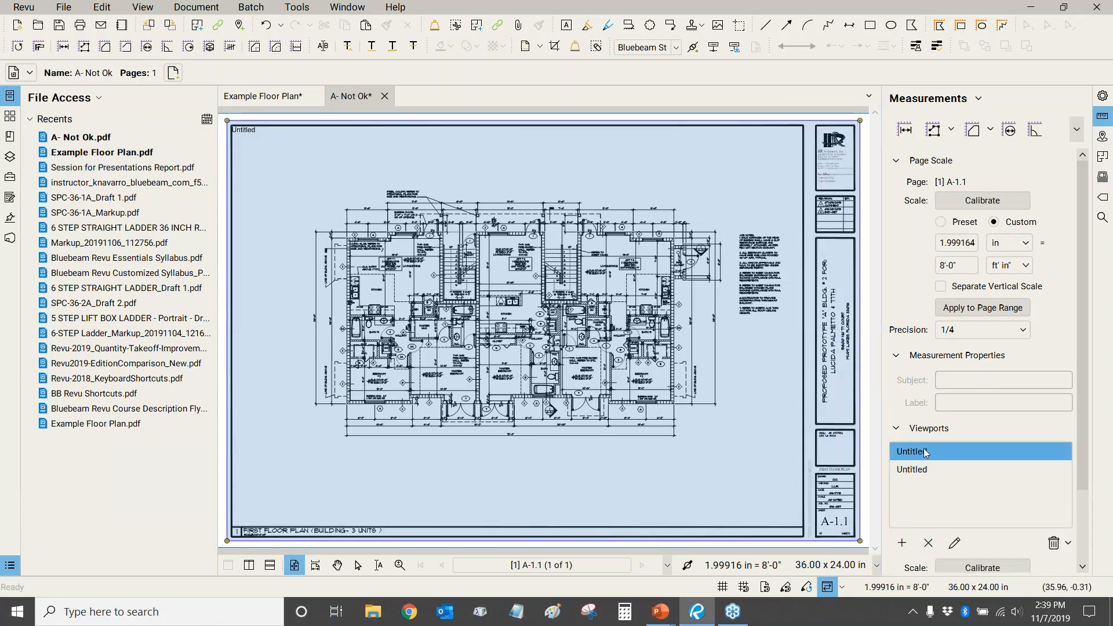
{"action": "left_click", "coordinate": [1057, 544]}
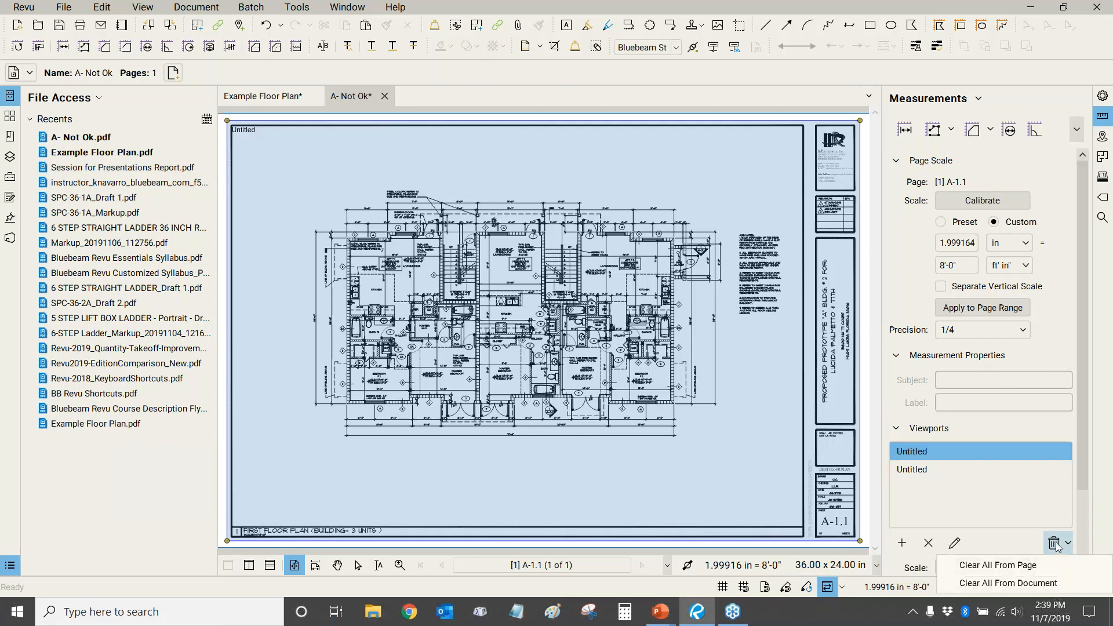
{"action": "left_click", "coordinate": [976, 568]}
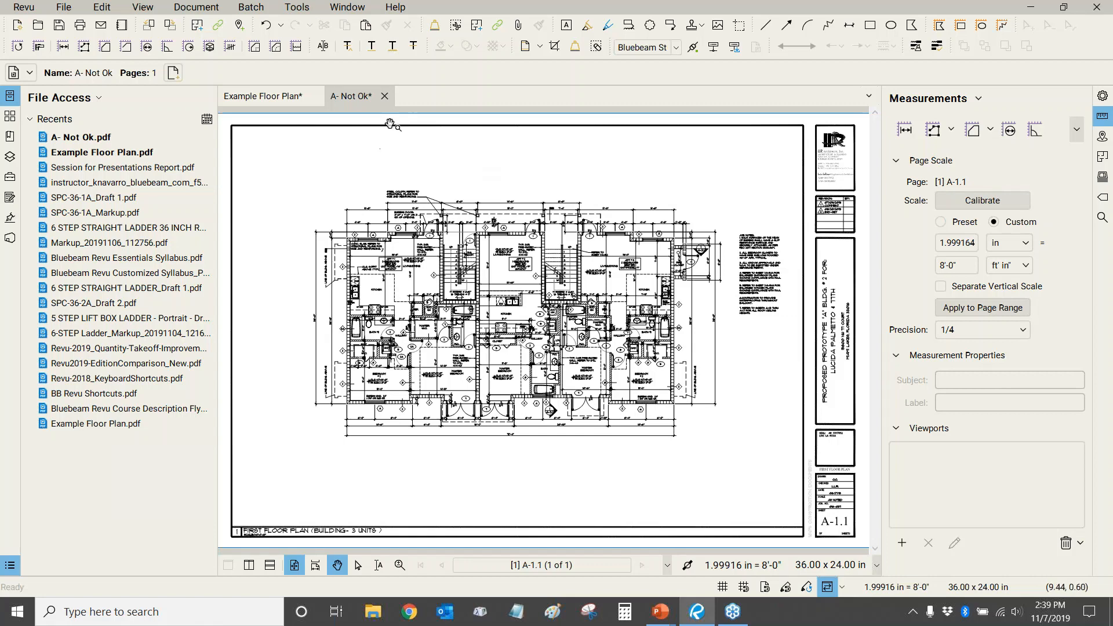
Close A- Not Ok without saving its changes, and save Example Floor Plan
{"action": "left_click", "coordinate": [385, 97]}
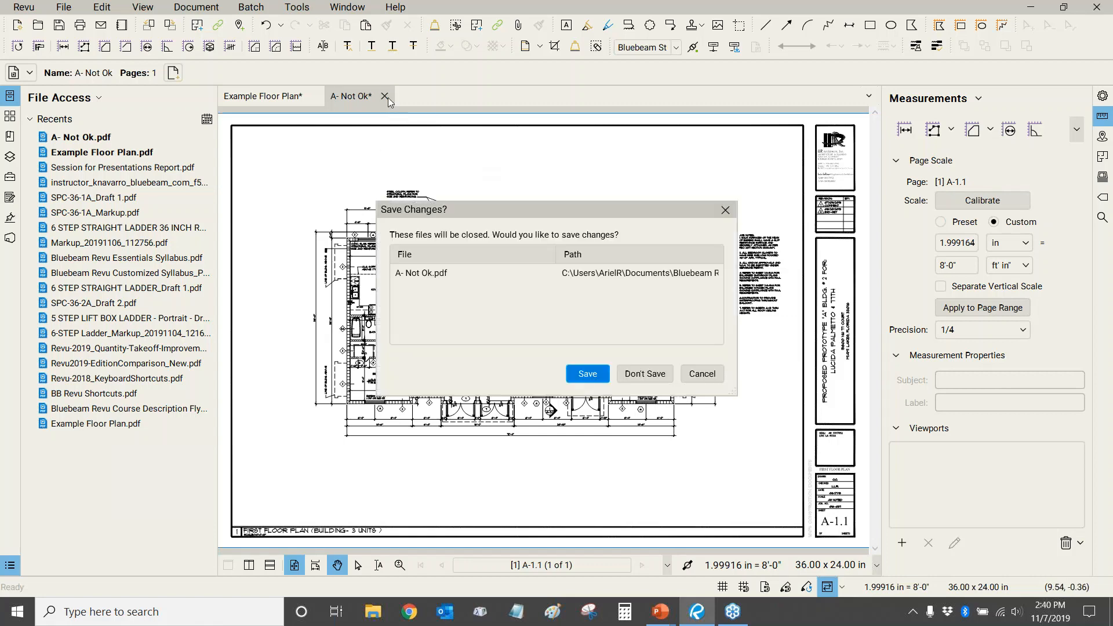
{"action": "left_click", "coordinate": [645, 374]}
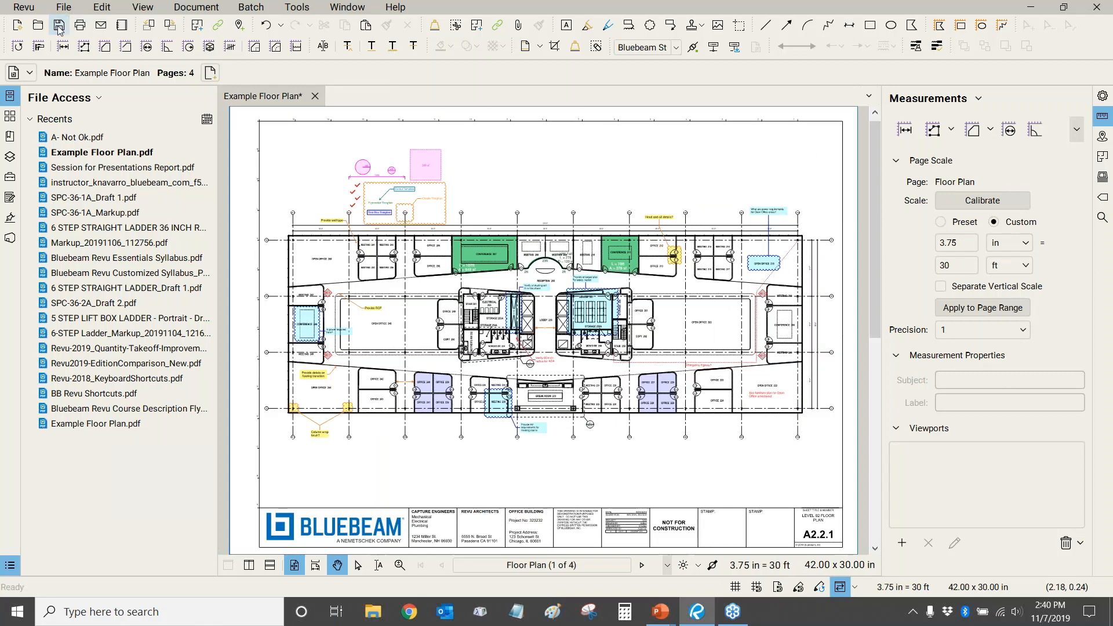
{"action": "left_click", "coordinate": [59, 27]}
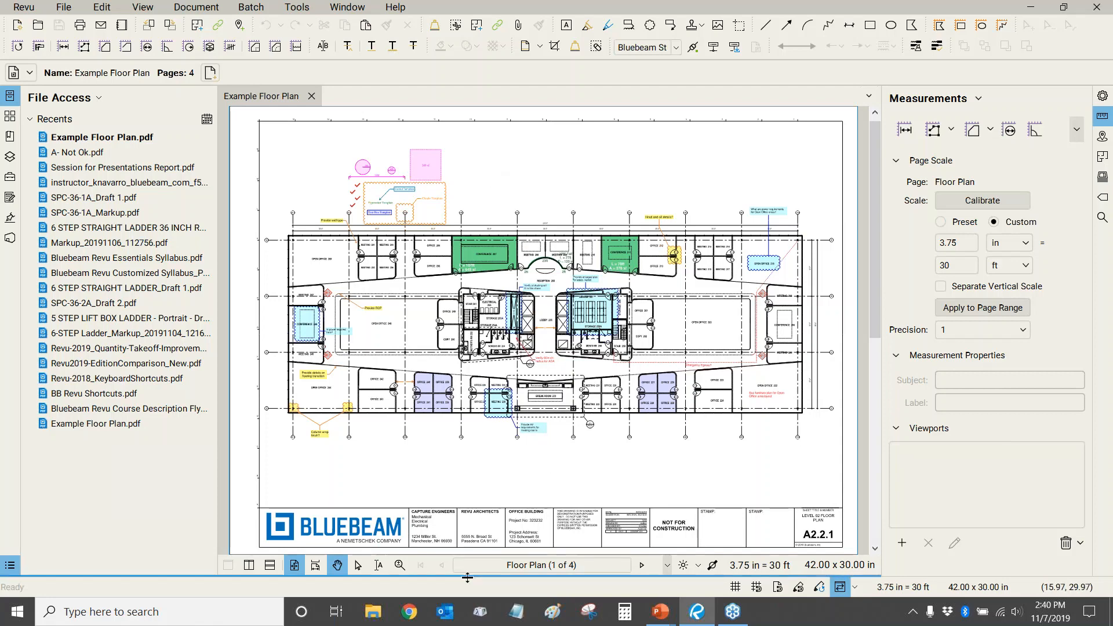
Show the Markups List and inspect the formula settings of the Area Total custom column, leaving them as they are
{"action": "left_click_drag", "start_coordinate": [467, 577], "coordinate": [467, 414]}
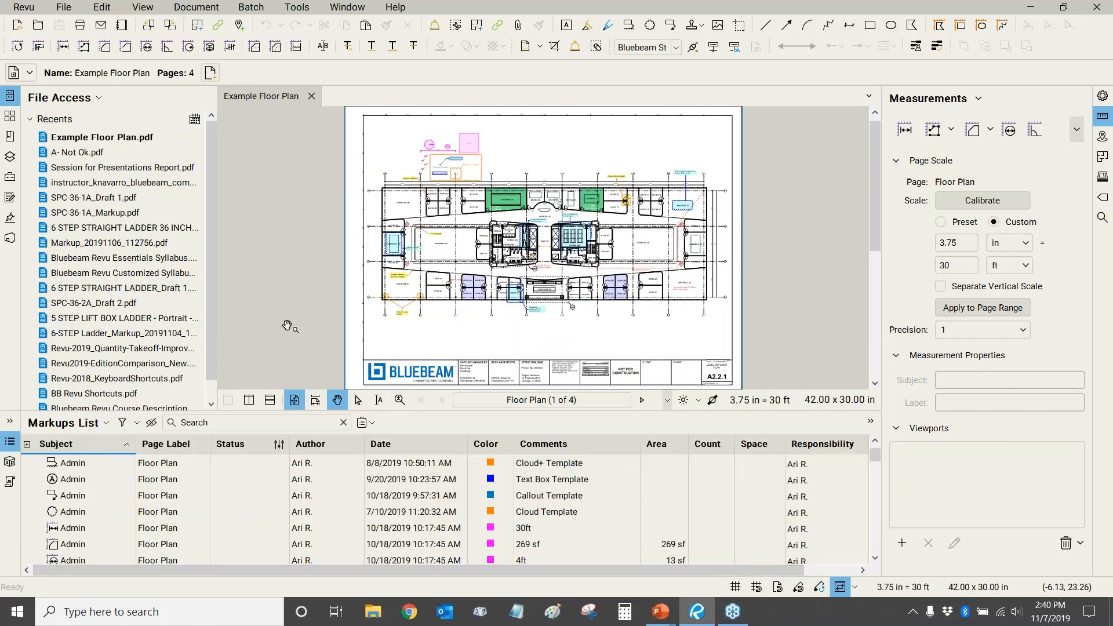
{"action": "left_click", "coordinate": [68, 429]}
{"action": "mouse_move", "coordinate": [93, 444]}
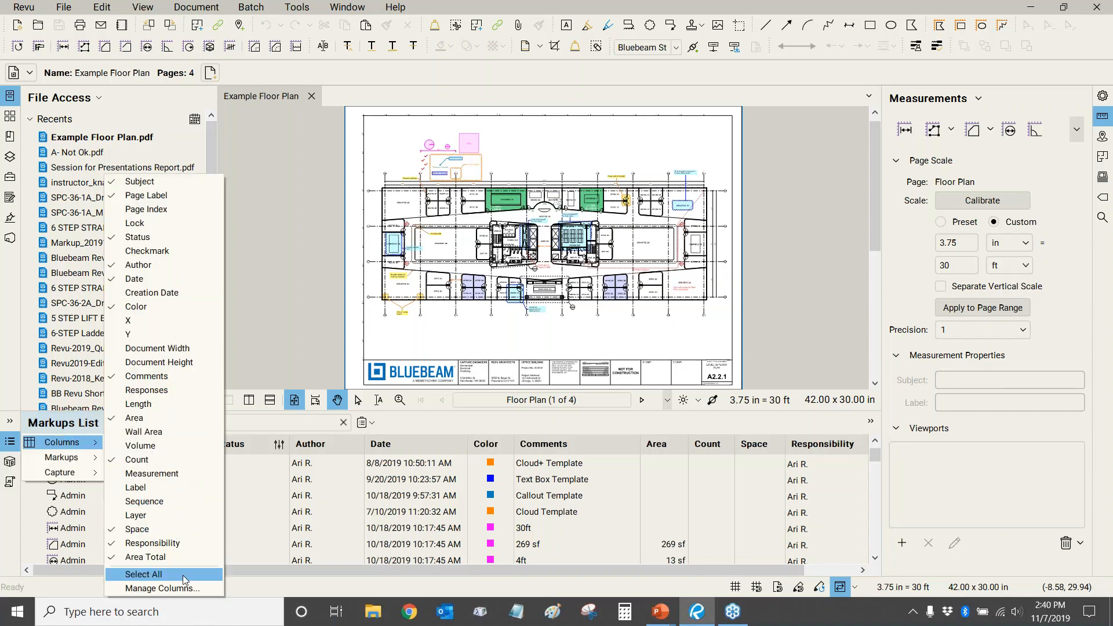
{"action": "left_click", "coordinate": [162, 589]}
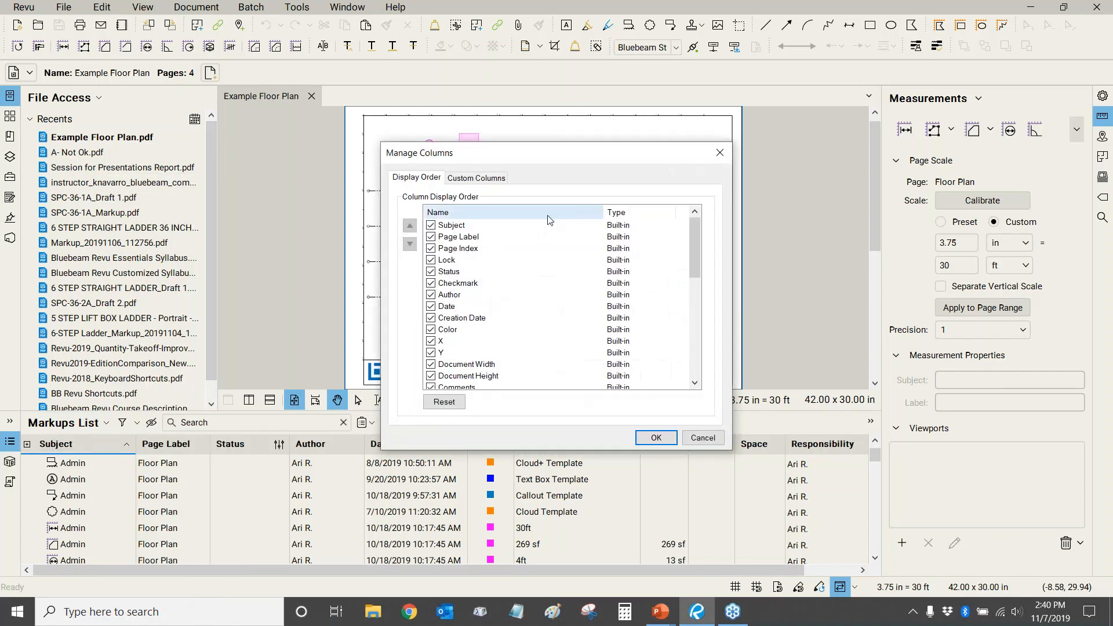
{"action": "left_click", "coordinate": [485, 183]}
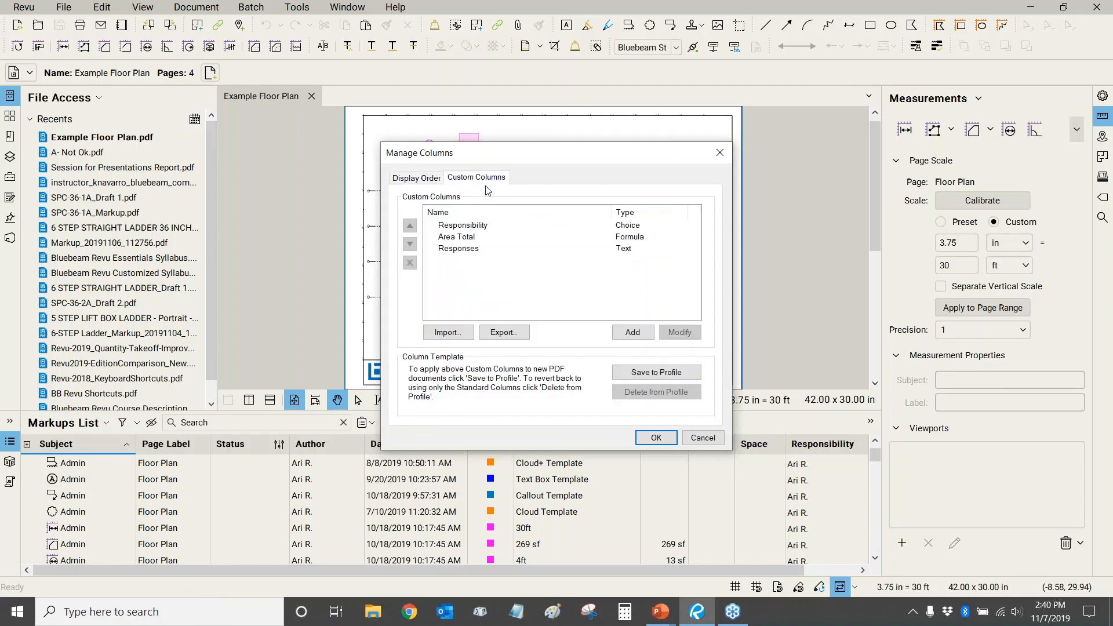
{"action": "left_click", "coordinate": [473, 239]}
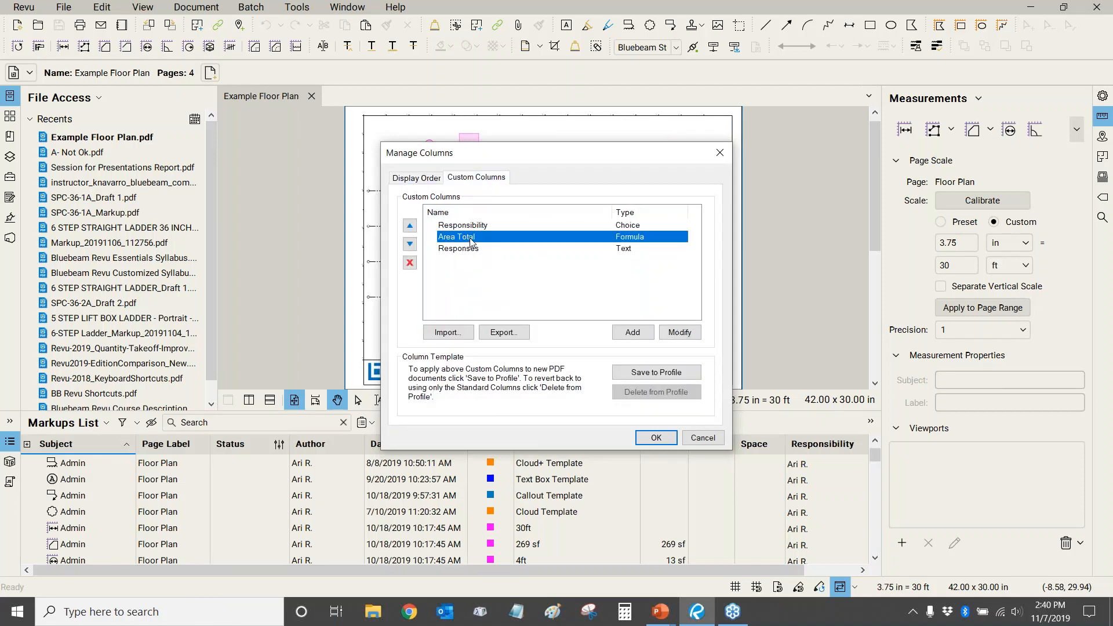
{"action": "left_click", "coordinate": [681, 333]}
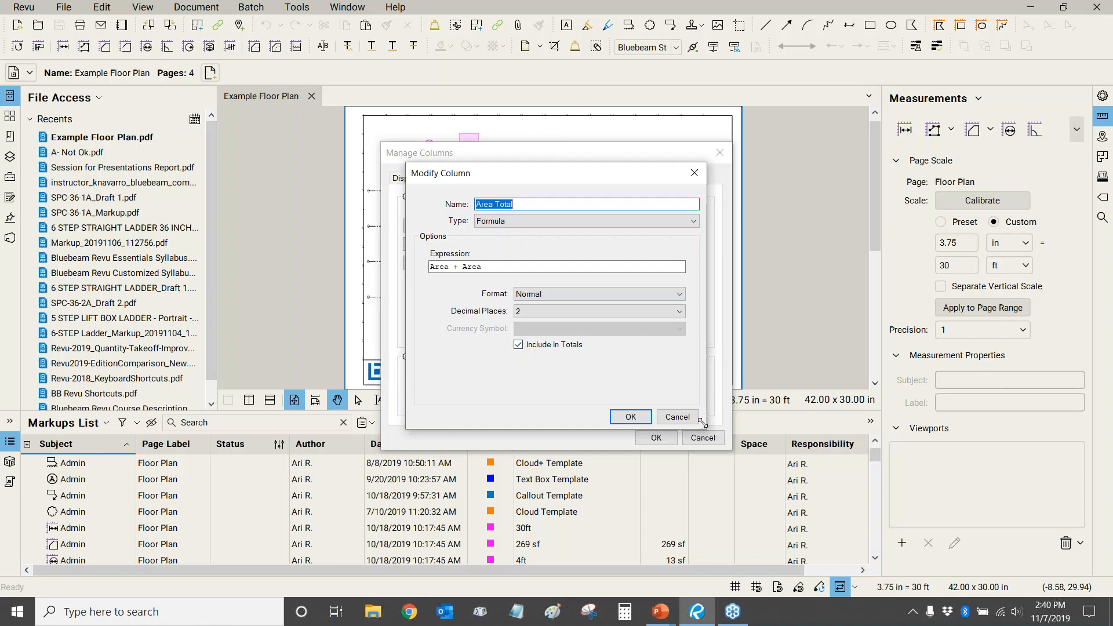
{"action": "left_click", "coordinate": [677, 417]}
{"action": "left_click", "coordinate": [703, 438]}
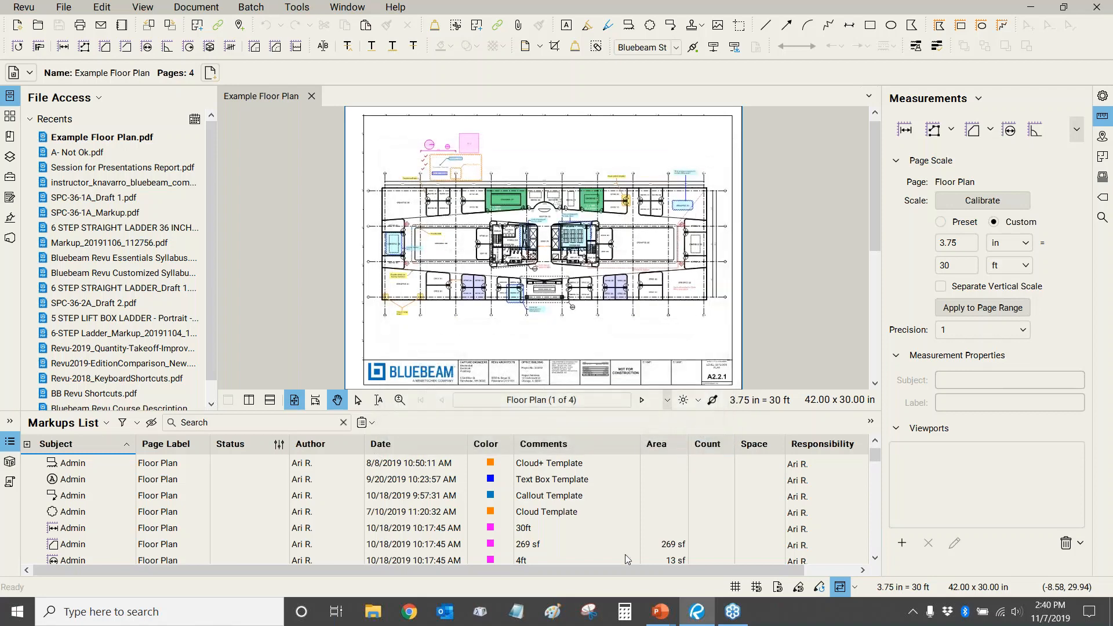
Examine the Area Total values of the markups down the Markups List of Example Floor Plan
{"action": "scroll", "coordinate": [629, 572], "scroll_direction": "right", "scroll_amount": 1}
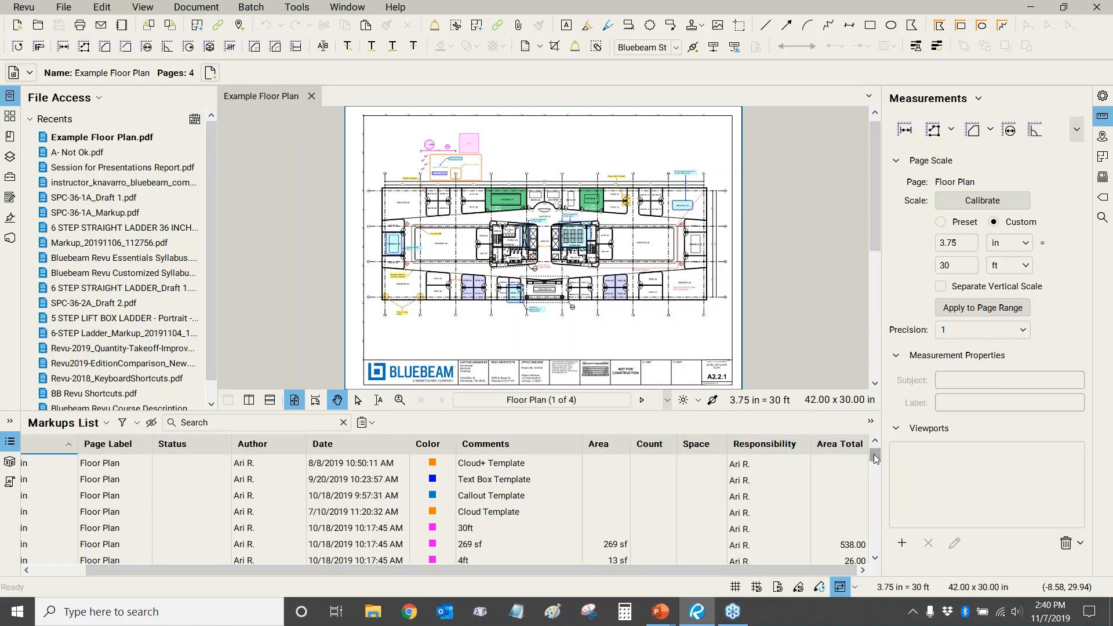
{"action": "left_click_drag", "start_coordinate": [874, 454], "coordinate": [880, 463]}
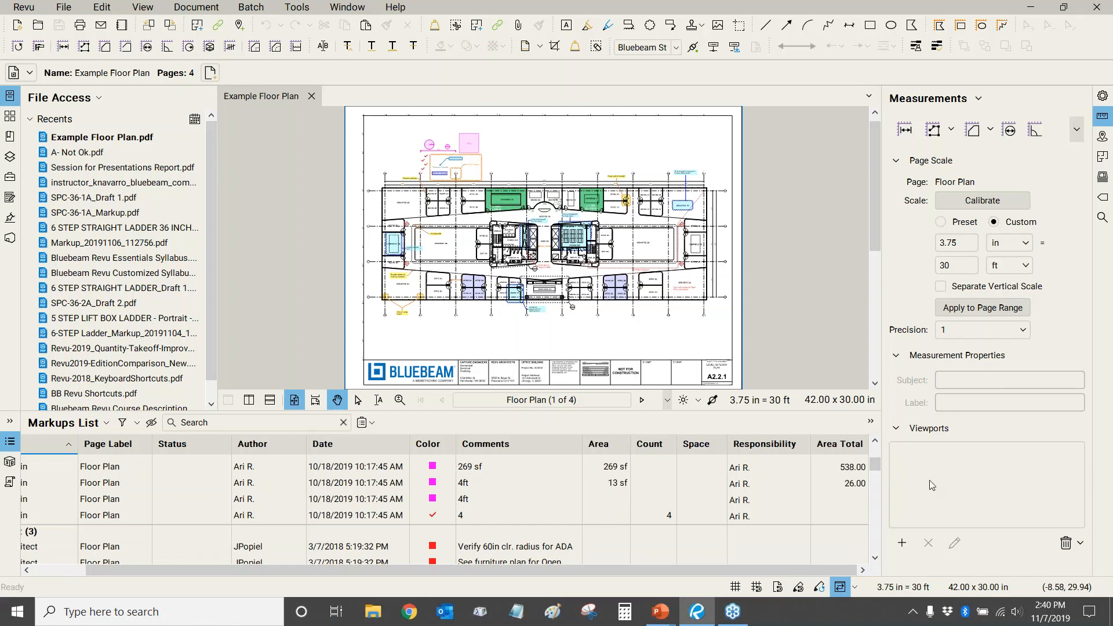
{"action": "left_click_drag", "start_coordinate": [875, 468], "coordinate": [877, 507]}
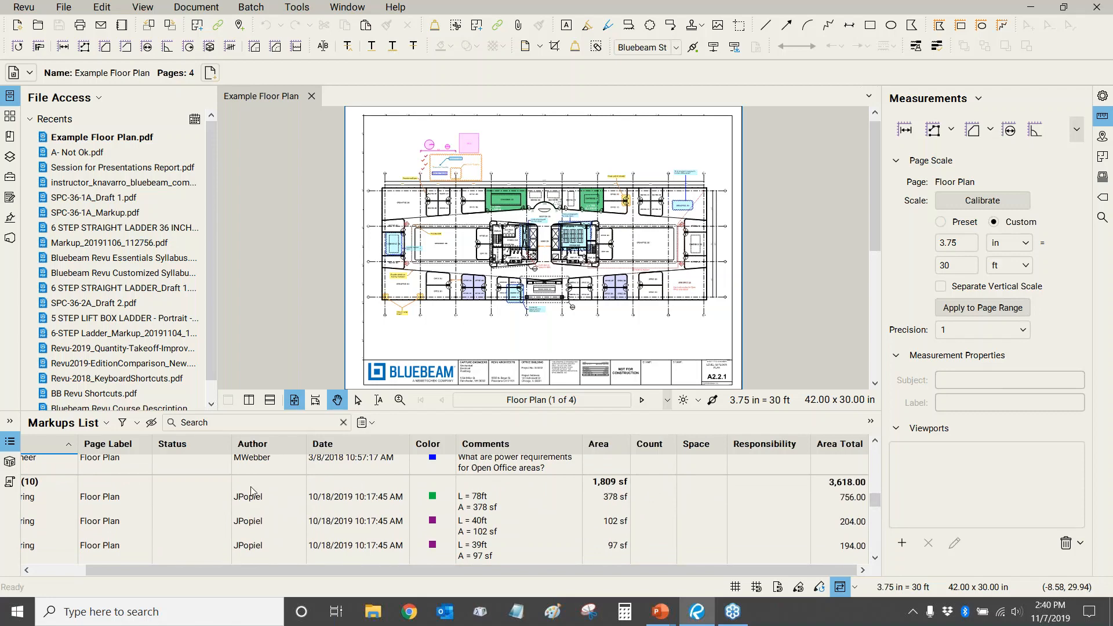
Review the Area and Area Total columns in the Markups List, and open the settings of the Responses custom column
{"action": "left_click_drag", "start_coordinate": [308, 571], "coordinate": [80, 505]}
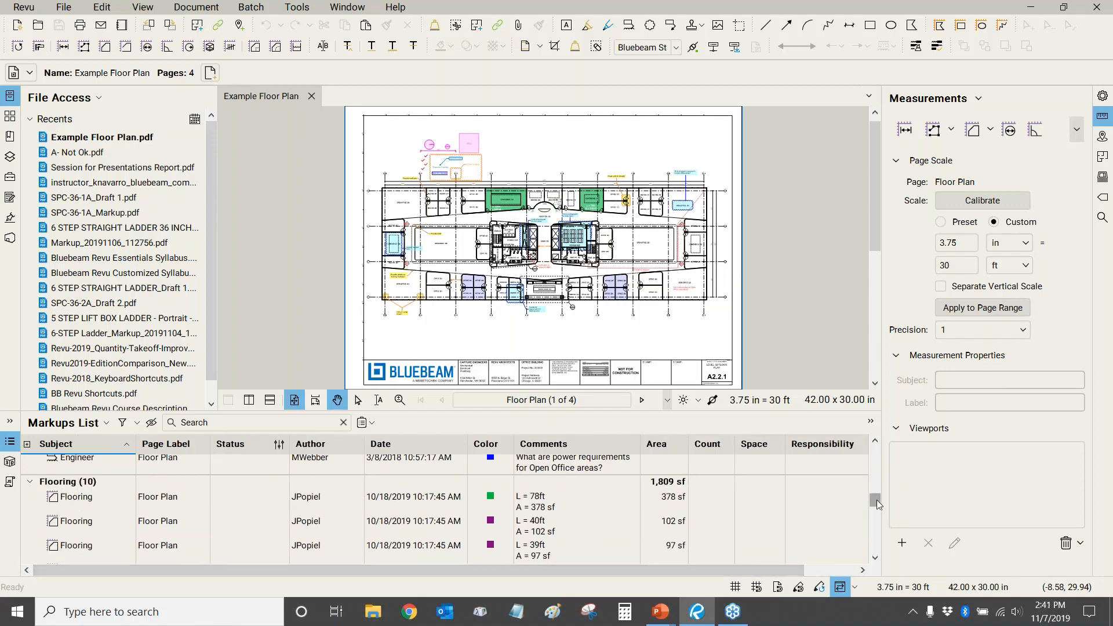
{"action": "left_click_drag", "start_coordinate": [876, 500], "coordinate": [872, 461]}
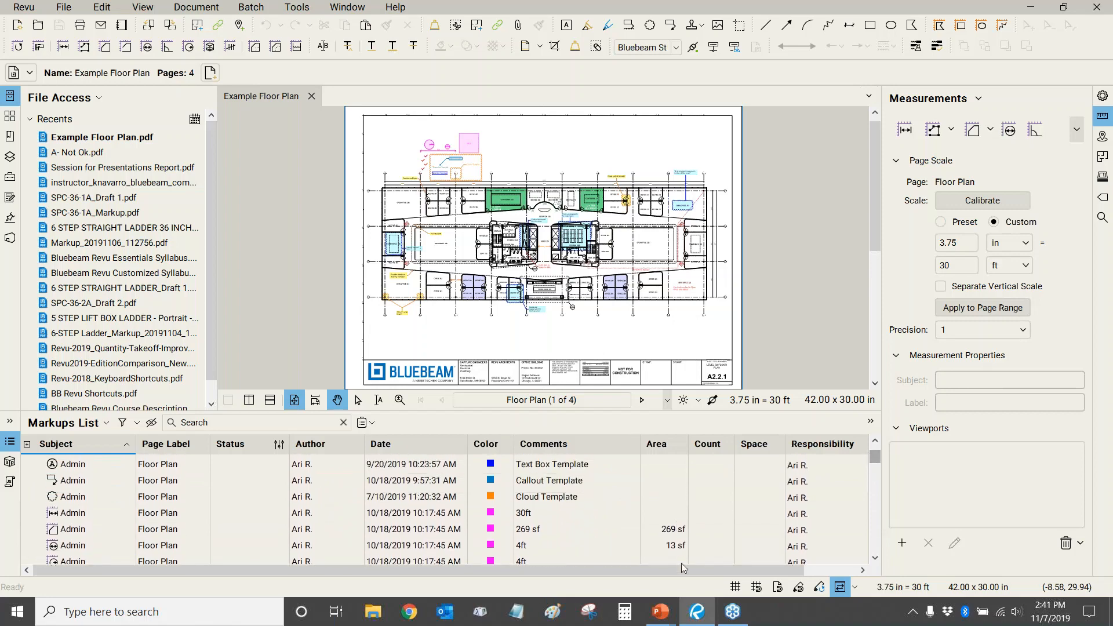
{"action": "left_click_drag", "start_coordinate": [678, 571], "coordinate": [764, 567]}
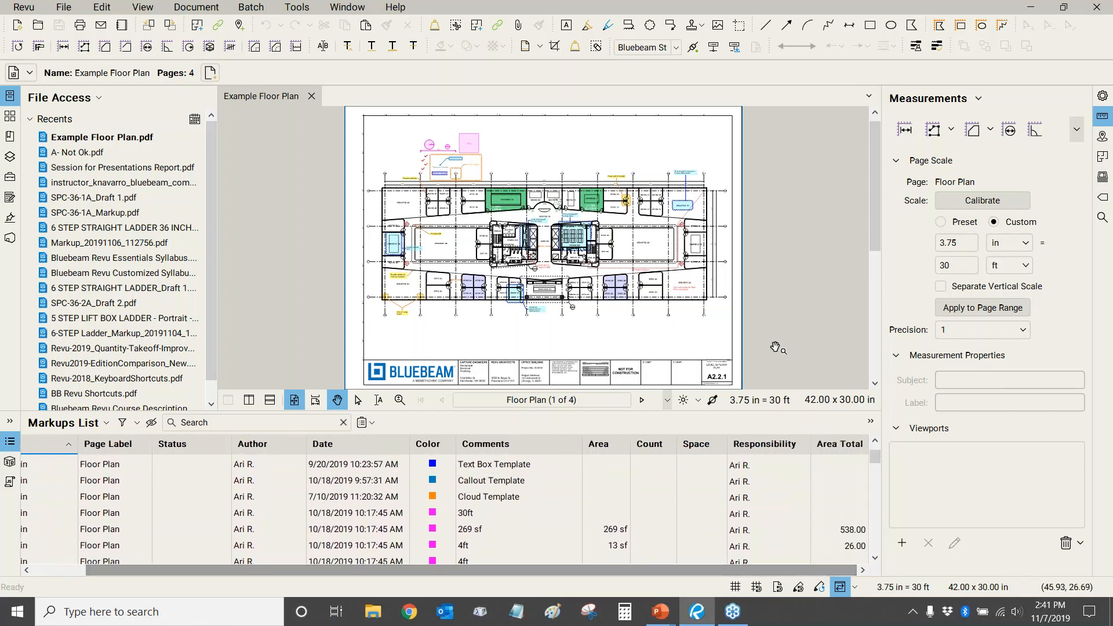
{"action": "left_click", "coordinate": [61, 423]}
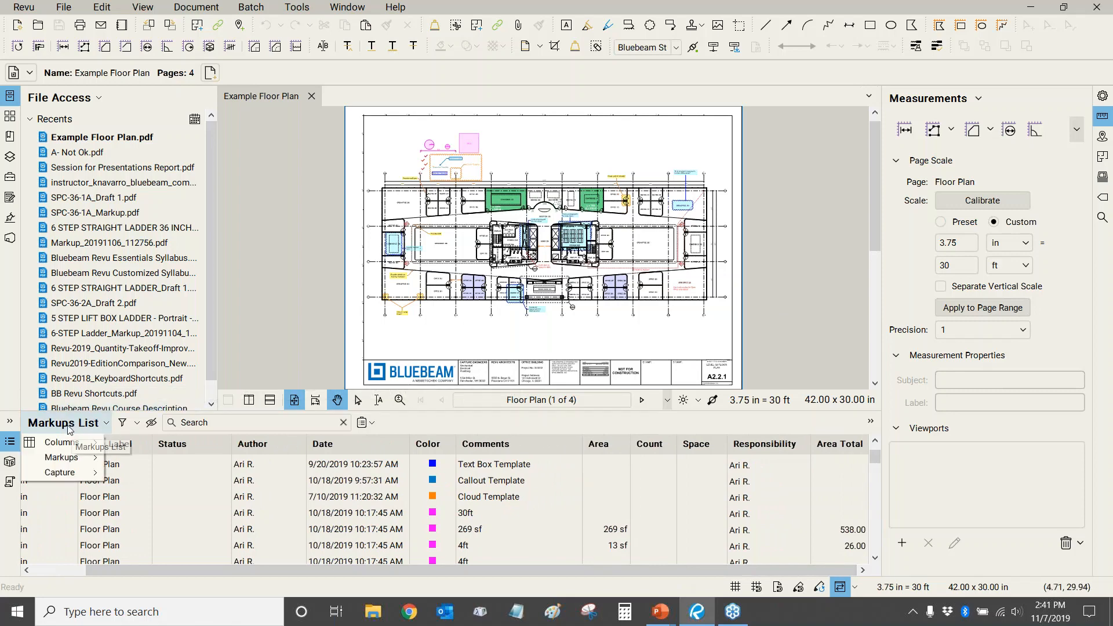
{"action": "mouse_move", "coordinate": [64, 443]}
{"action": "left_click", "coordinate": [171, 589]}
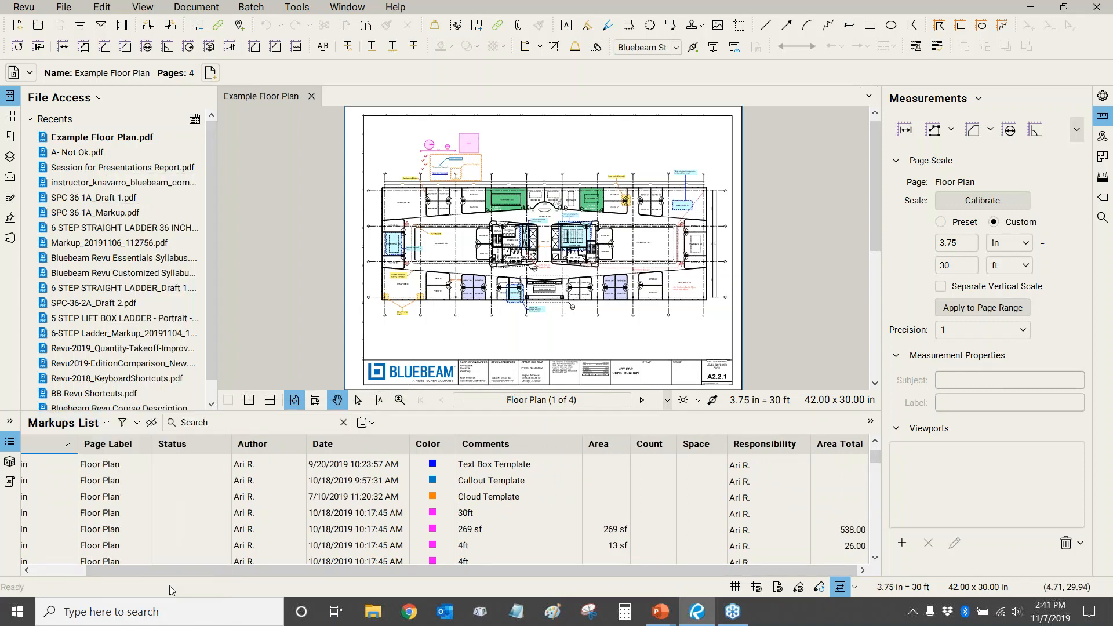
{"action": "left_click", "coordinate": [468, 180]}
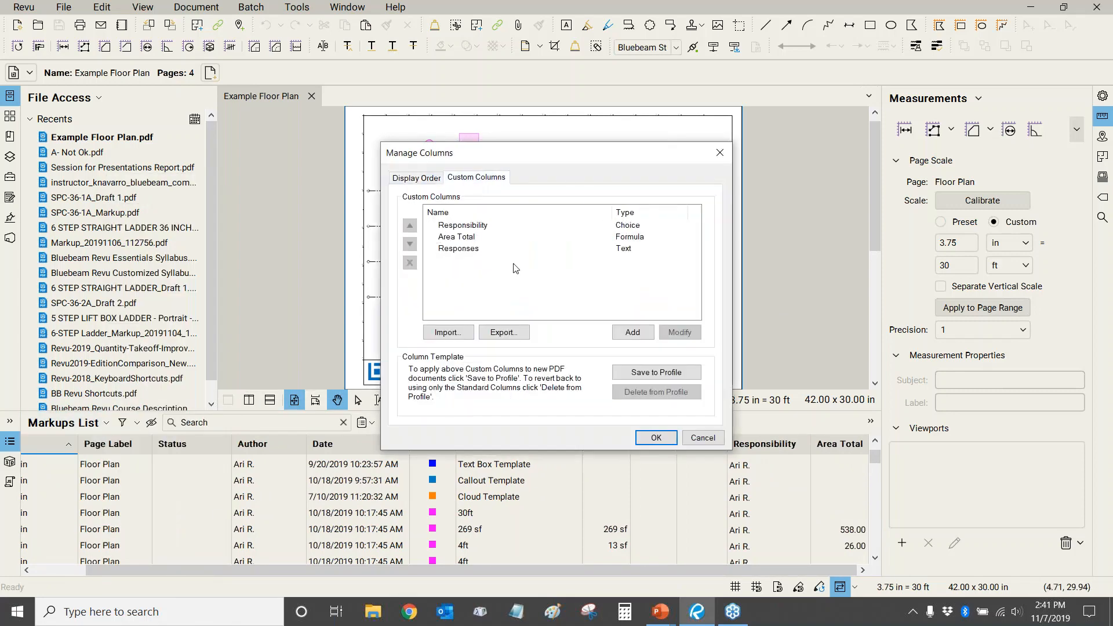
{"action": "left_click", "coordinate": [470, 249]}
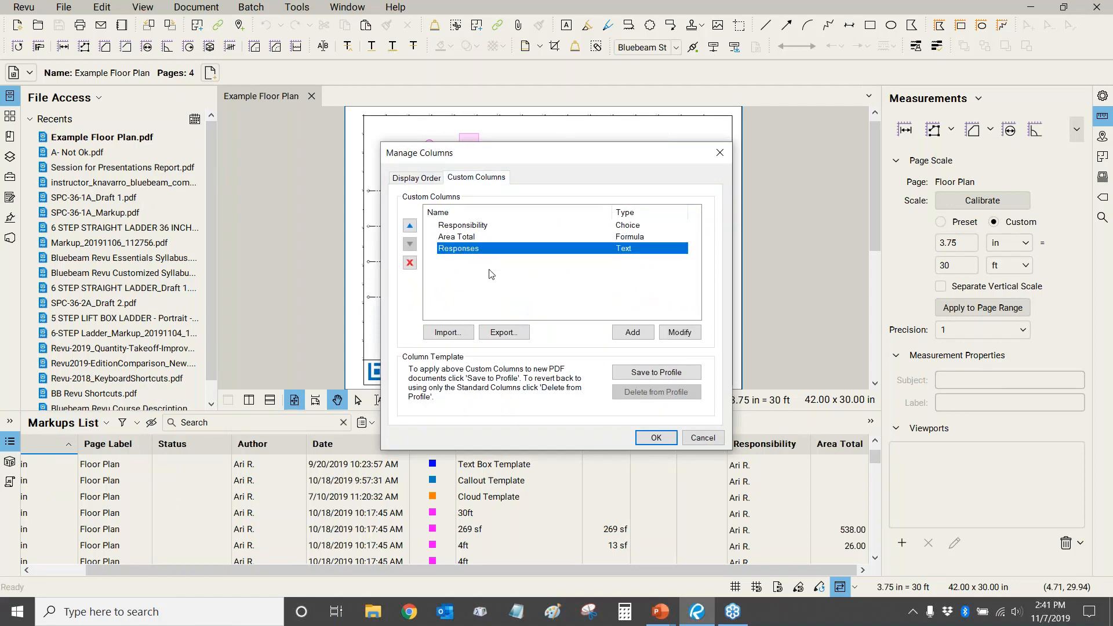
{"action": "left_click", "coordinate": [680, 334]}
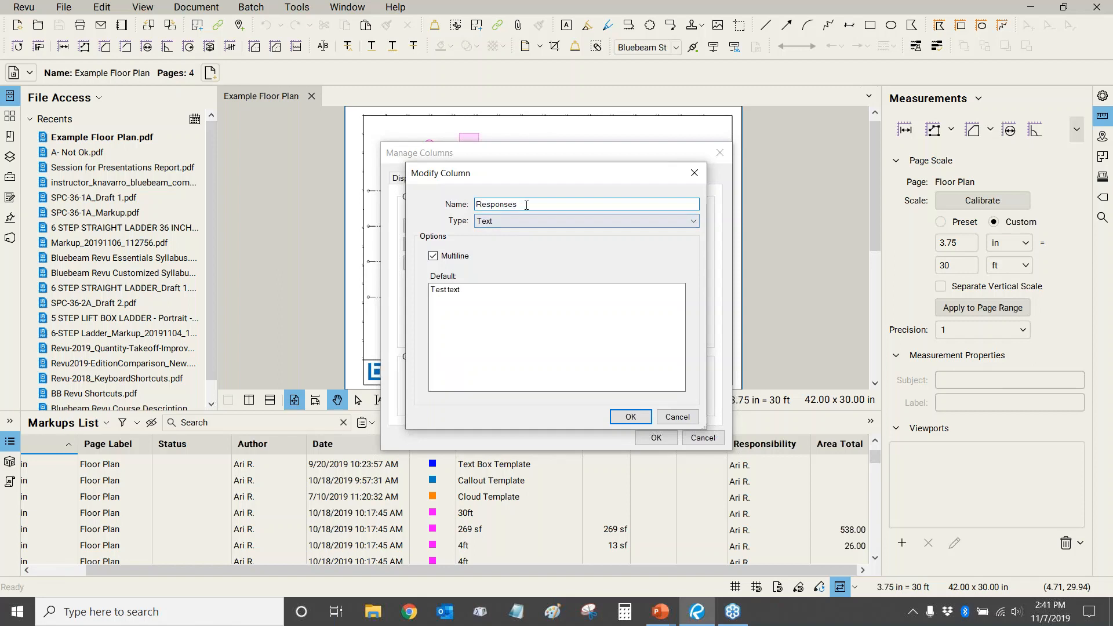
Inspect the Responses column's type choices and Multiline option, leaving the custom columns as they are
{"action": "left_click", "coordinate": [497, 223]}
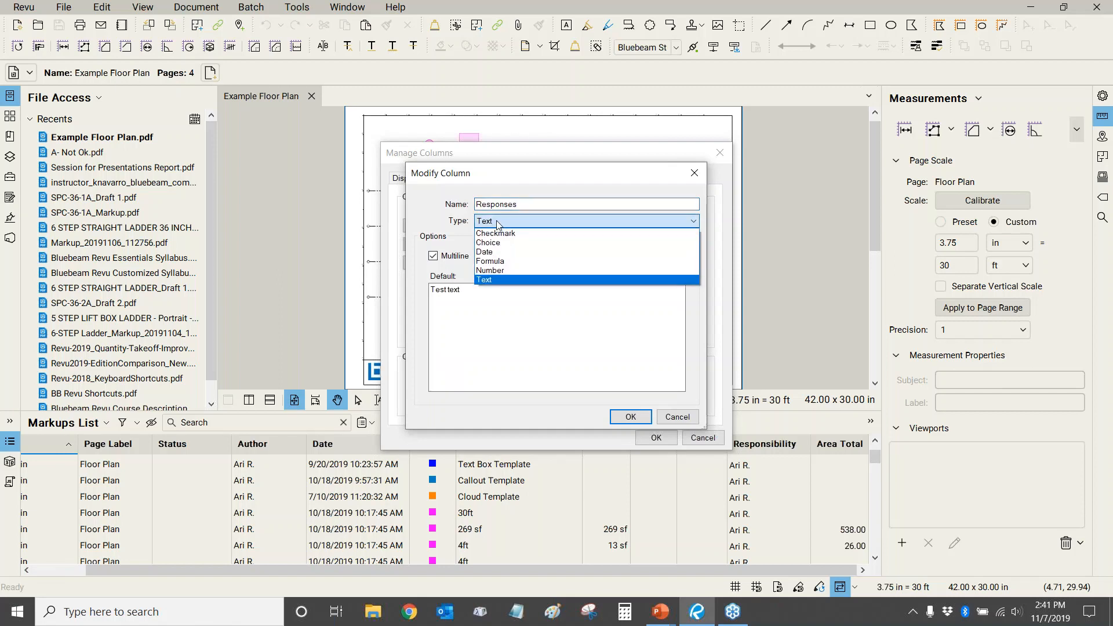
{"action": "left_click", "coordinate": [440, 224]}
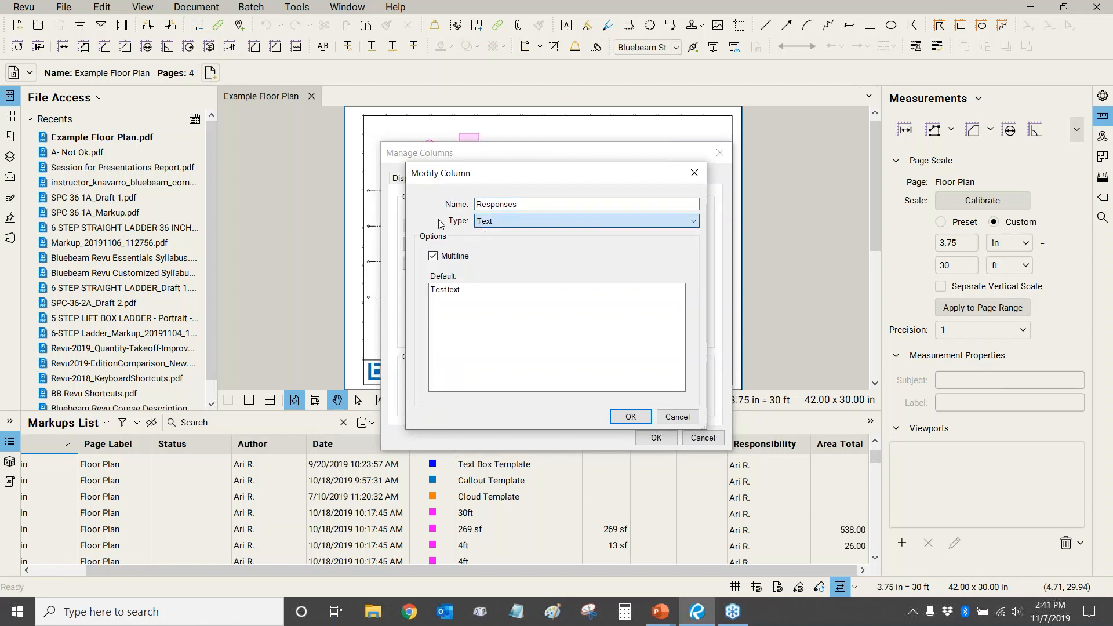
{"action": "left_click", "coordinate": [433, 256]}
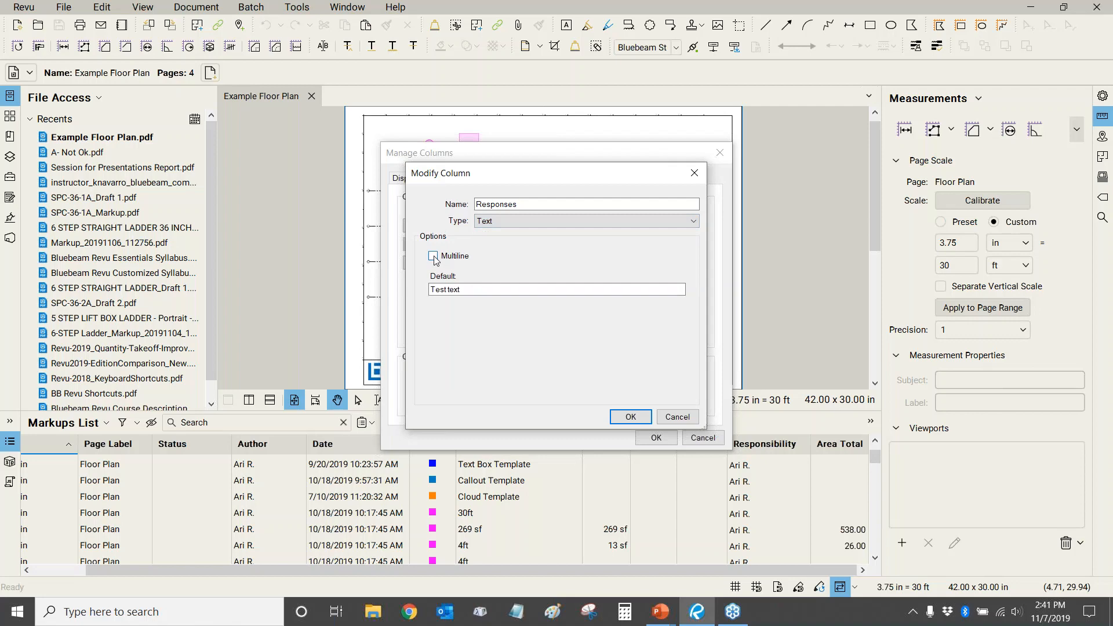
{"action": "left_click", "coordinate": [433, 256]}
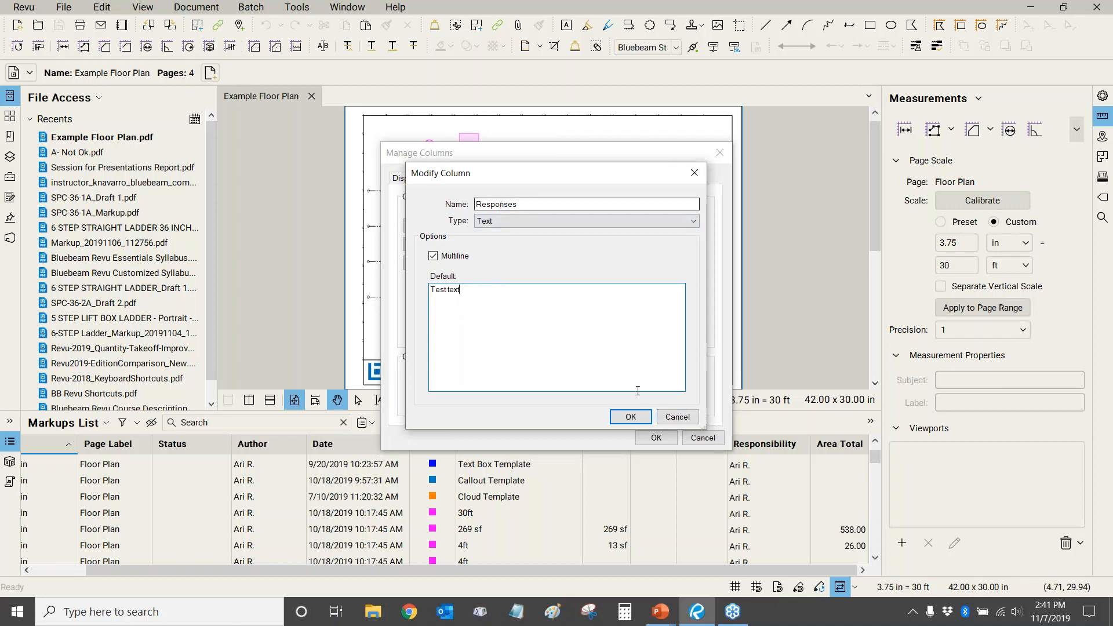
{"action": "left_click", "coordinate": [677, 417]}
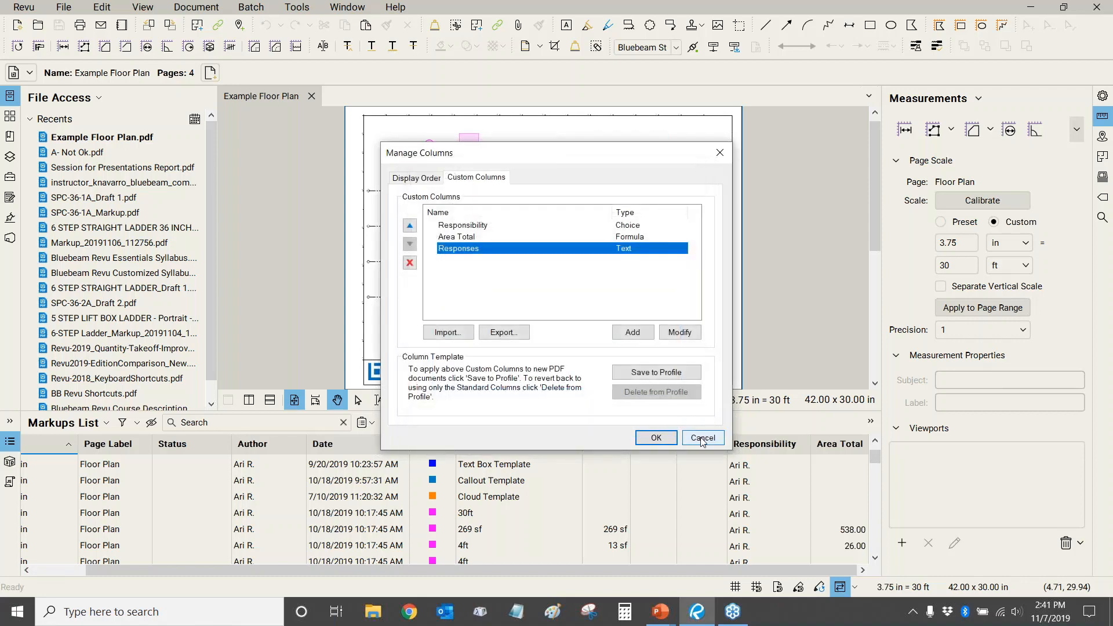
{"action": "left_click", "coordinate": [702, 439]}
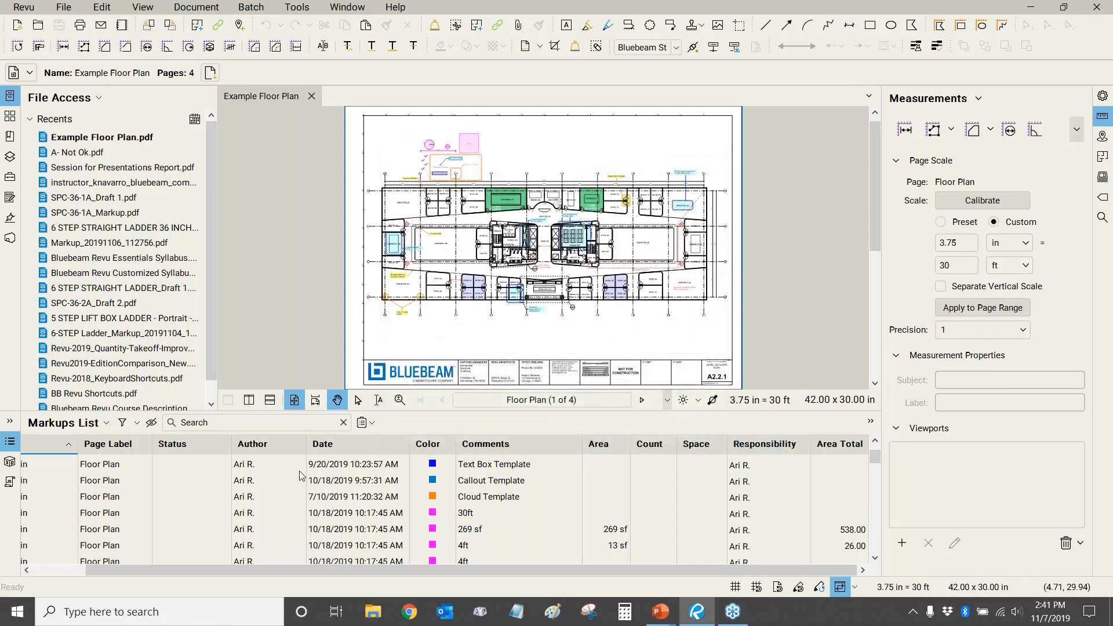
Show the Responses custom column in the Markups List
{"action": "left_click", "coordinate": [67, 423]}
{"action": "mouse_move", "coordinate": [58, 446]}
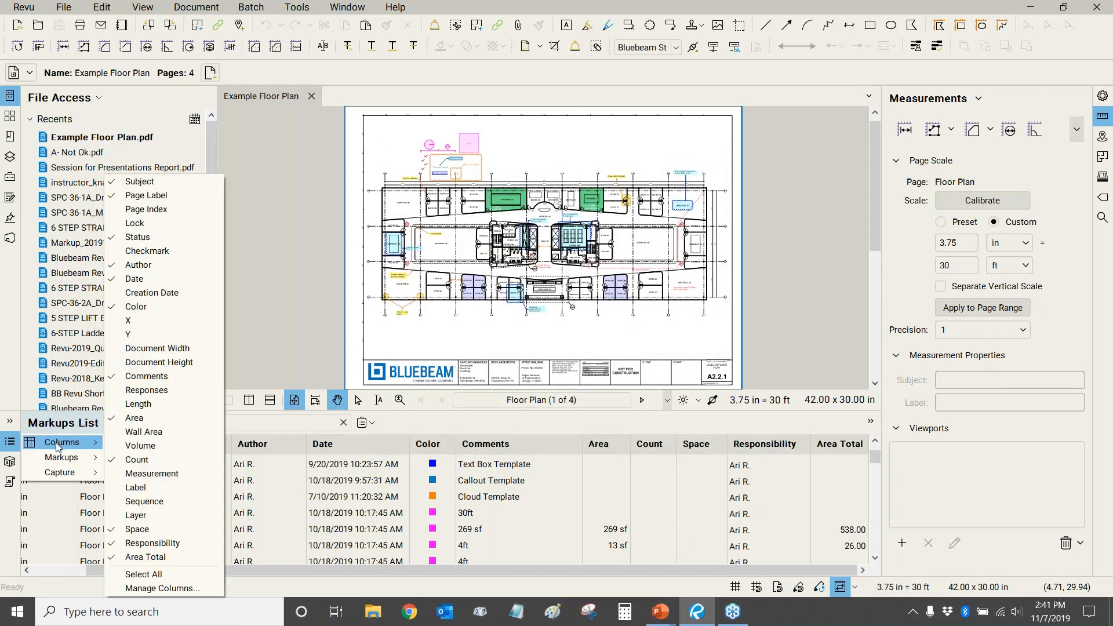
{"action": "left_click", "coordinate": [135, 390]}
{"action": "left_click", "coordinate": [792, 268]}
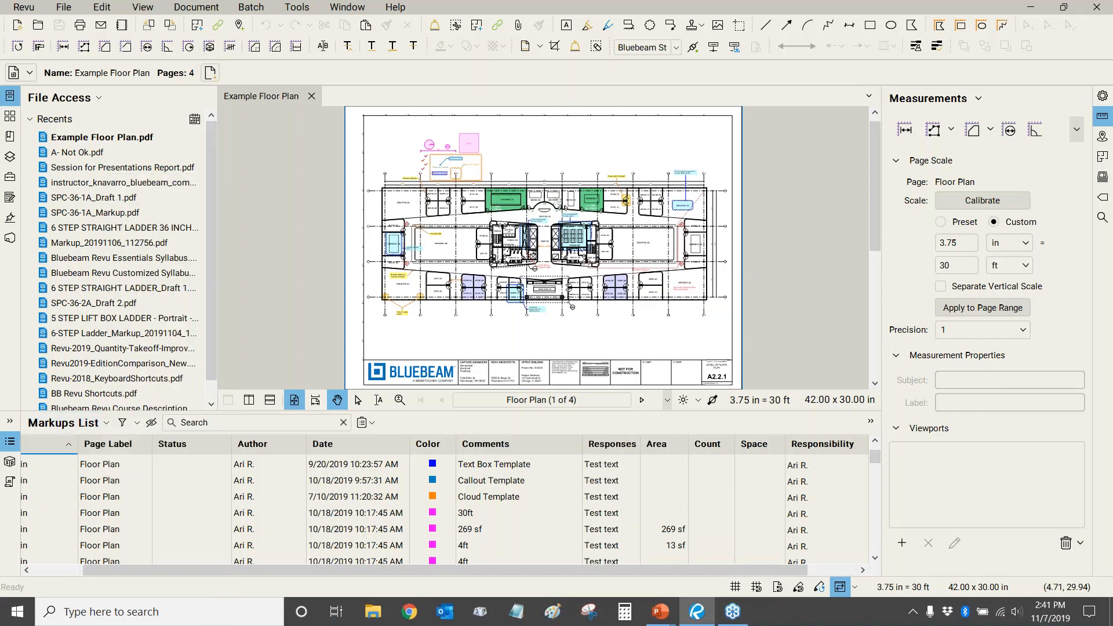
Set the Responses custom property of the Text Box Template markup to "This Text", leaving its Responsibility choice as it is
{"action": "left_click", "coordinate": [615, 467]}
{"action": "left_click", "coordinate": [1108, 98]}
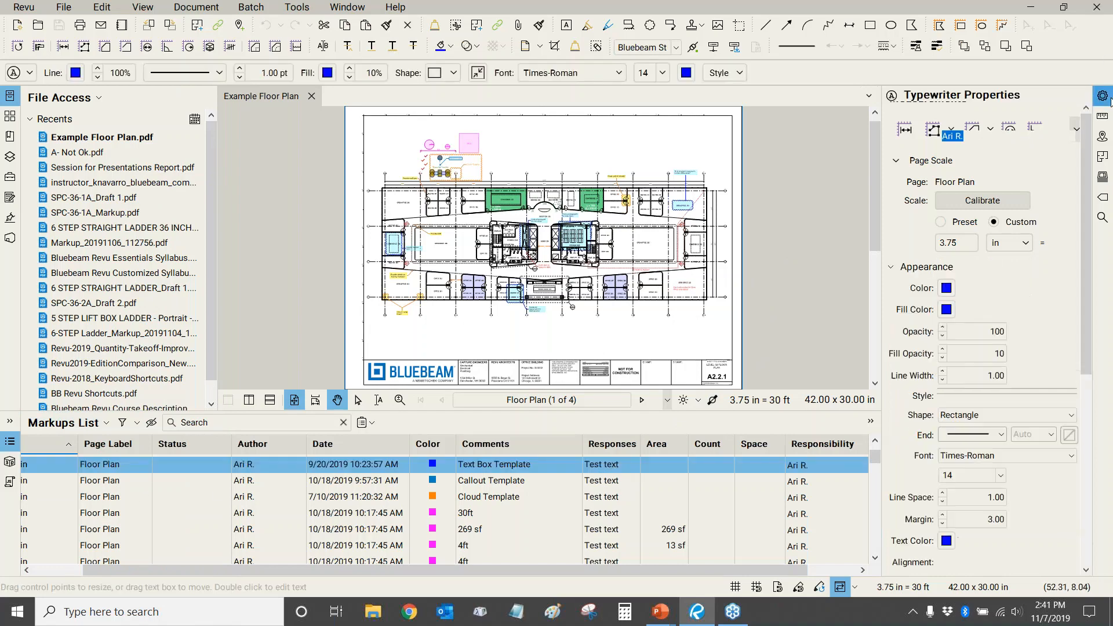
{"action": "left_click_drag", "start_coordinate": [1090, 137], "coordinate": [1092, 325]}
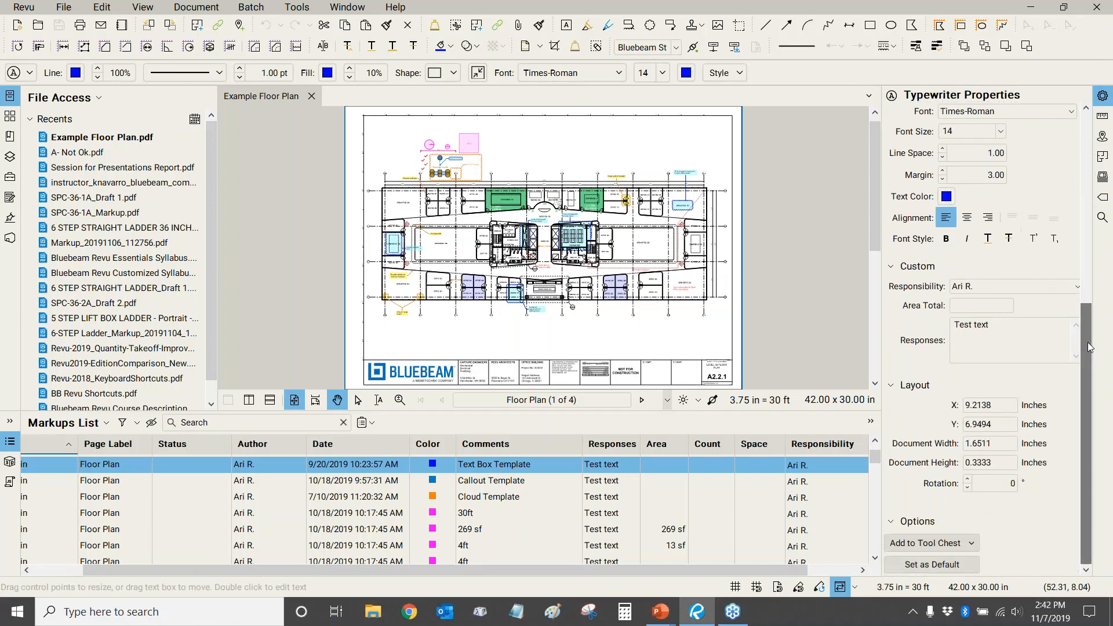
{"action": "left_click", "coordinate": [1004, 289]}
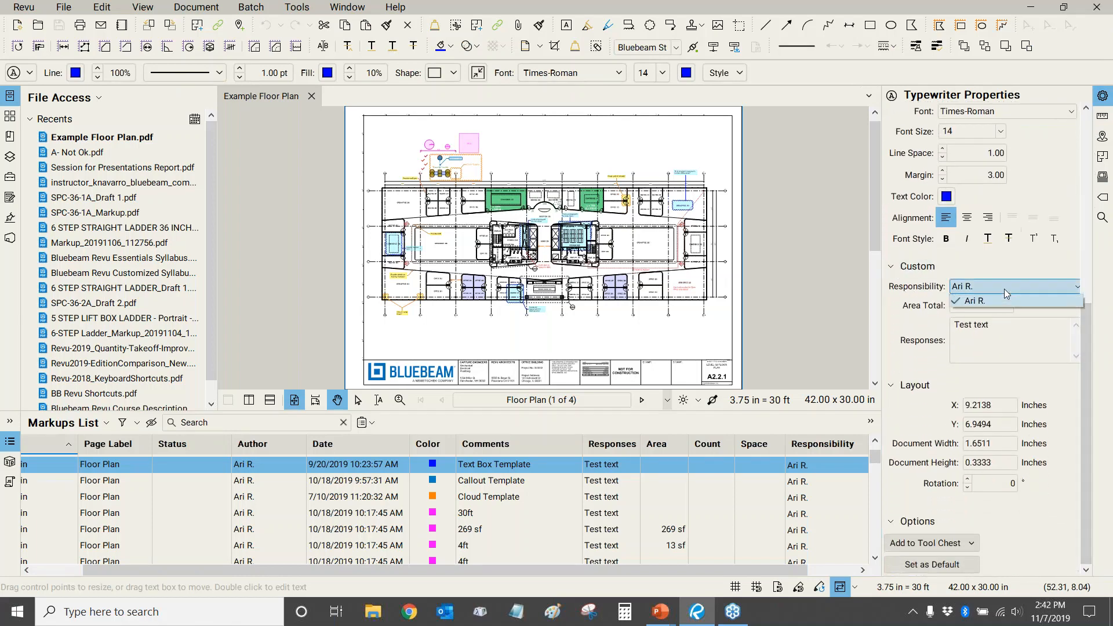
{"action": "left_click", "coordinate": [991, 272]}
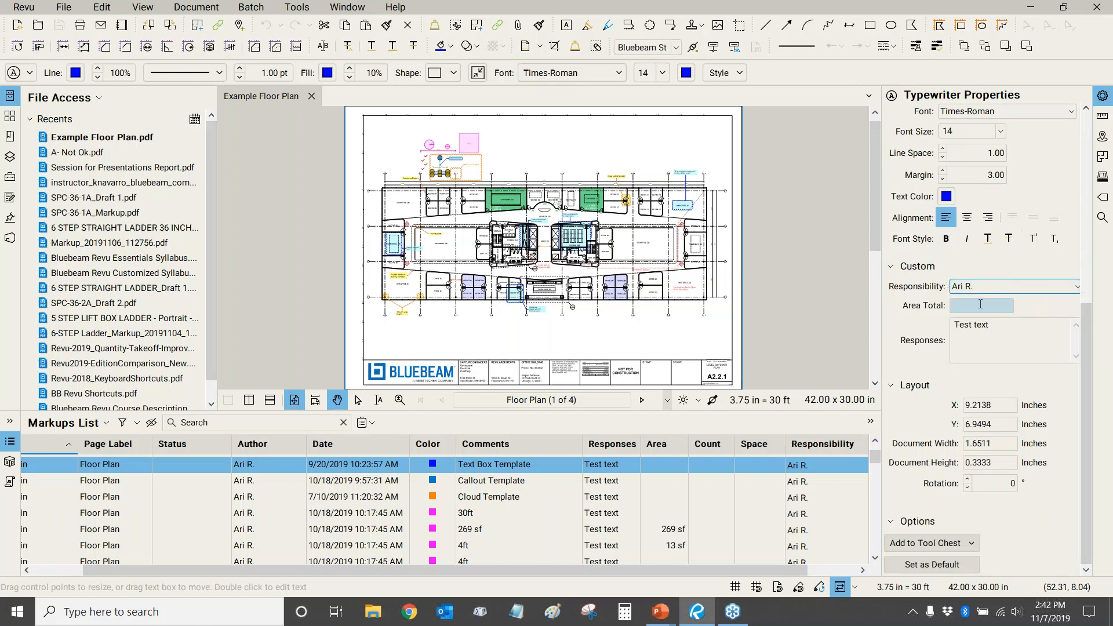
{"action": "left_click", "coordinate": [995, 328]}
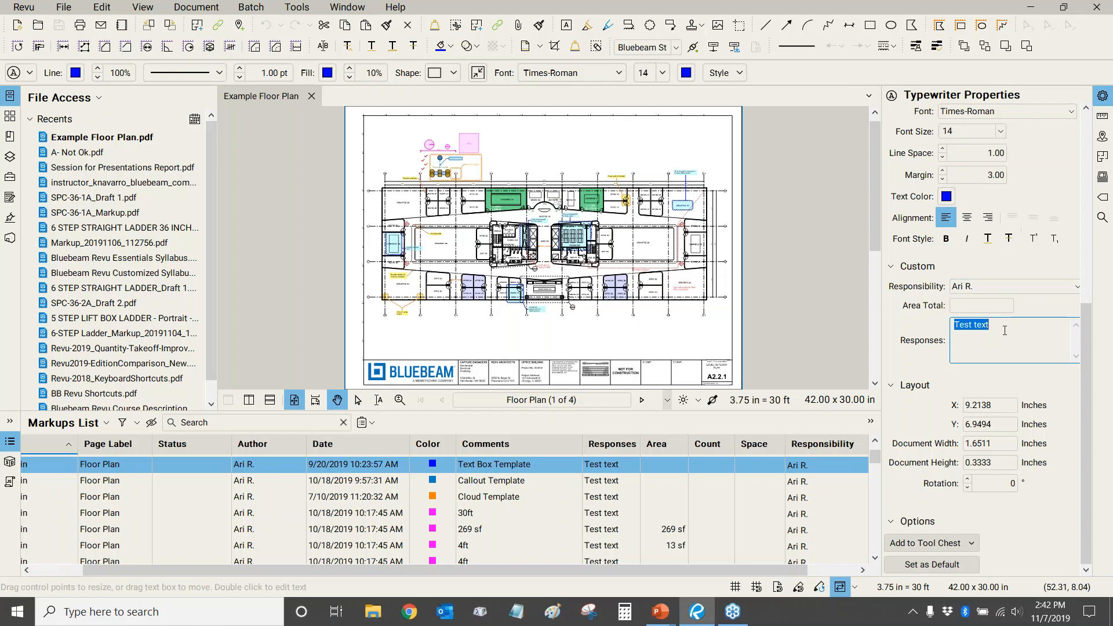
{"action": "type", "text": "This Text"}
{"action": "key", "text": "Return"}
{"action": "left_click", "coordinate": [808, 293]}
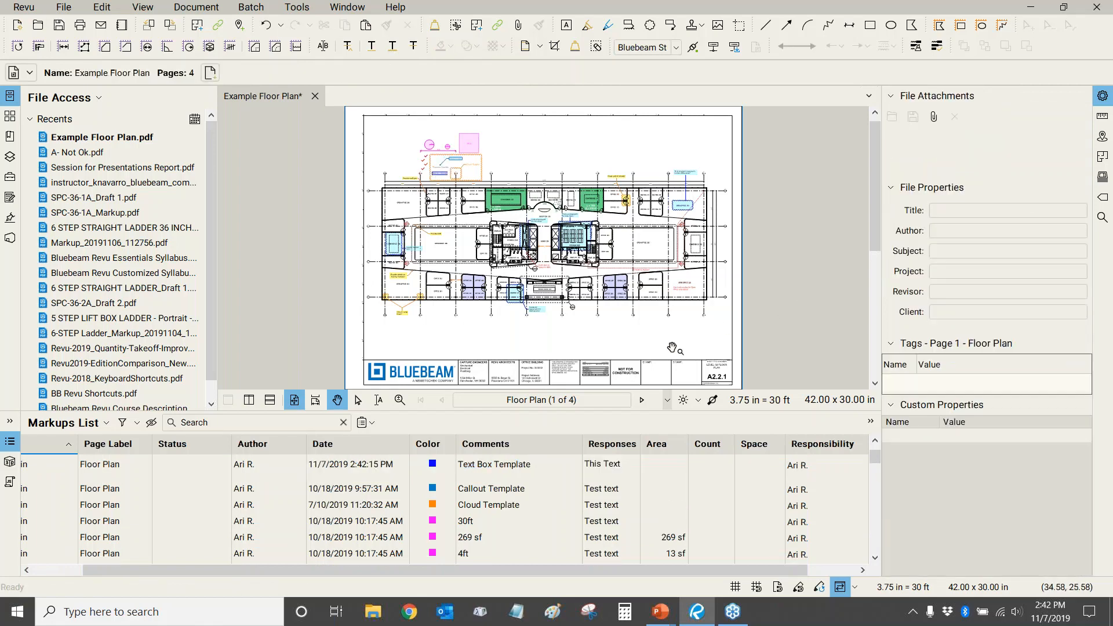
Check the Text Box Template markup's entry in the Markups List and the list of custom columns, without changing anything
{"action": "left_click", "coordinate": [42, 472]}
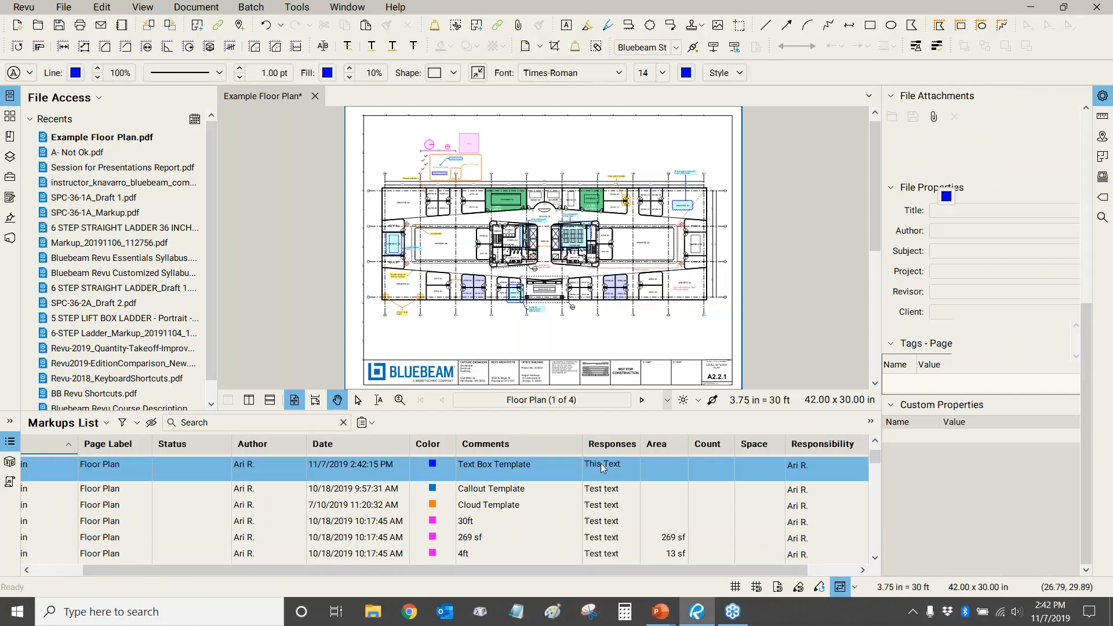
{"action": "left_click_drag", "start_coordinate": [431, 572], "coordinate": [301, 567]}
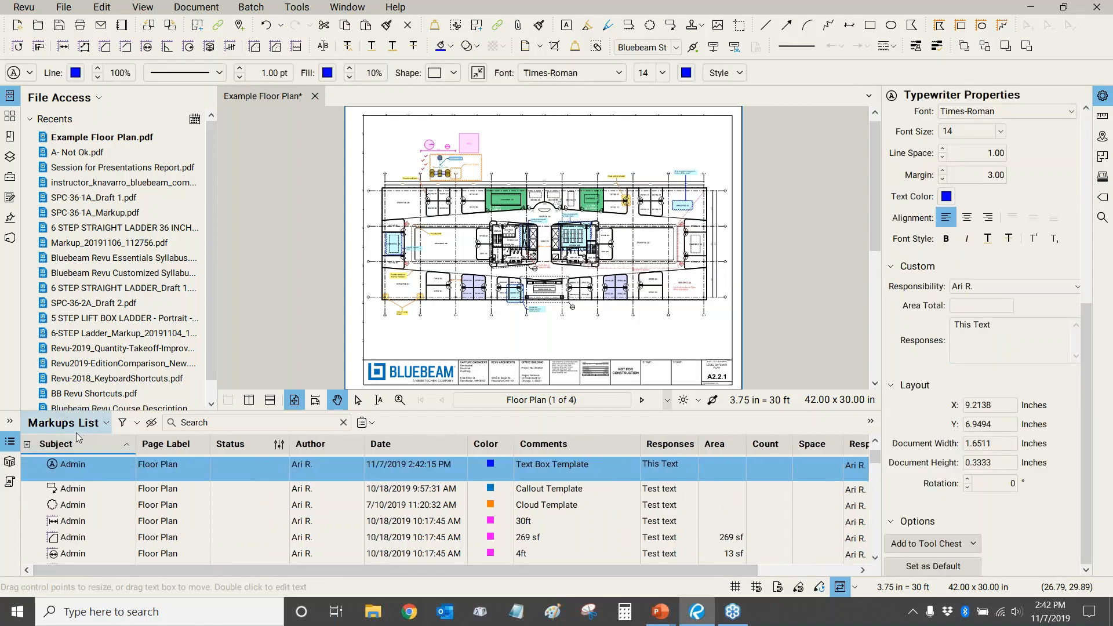
{"action": "left_click", "coordinate": [82, 426]}
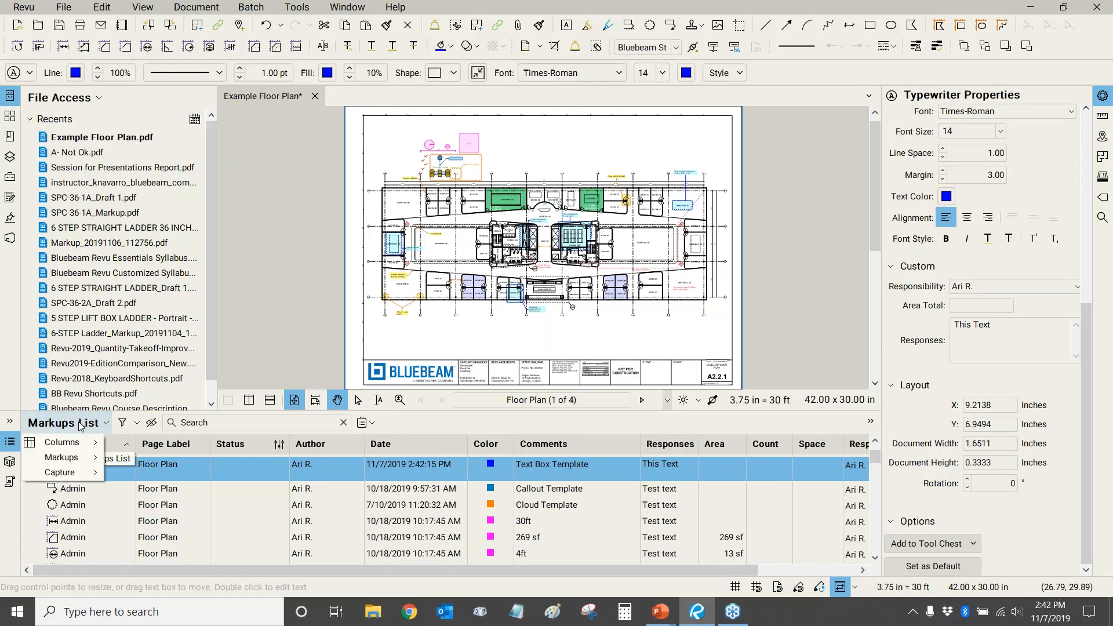
{"action": "mouse_move", "coordinate": [76, 447]}
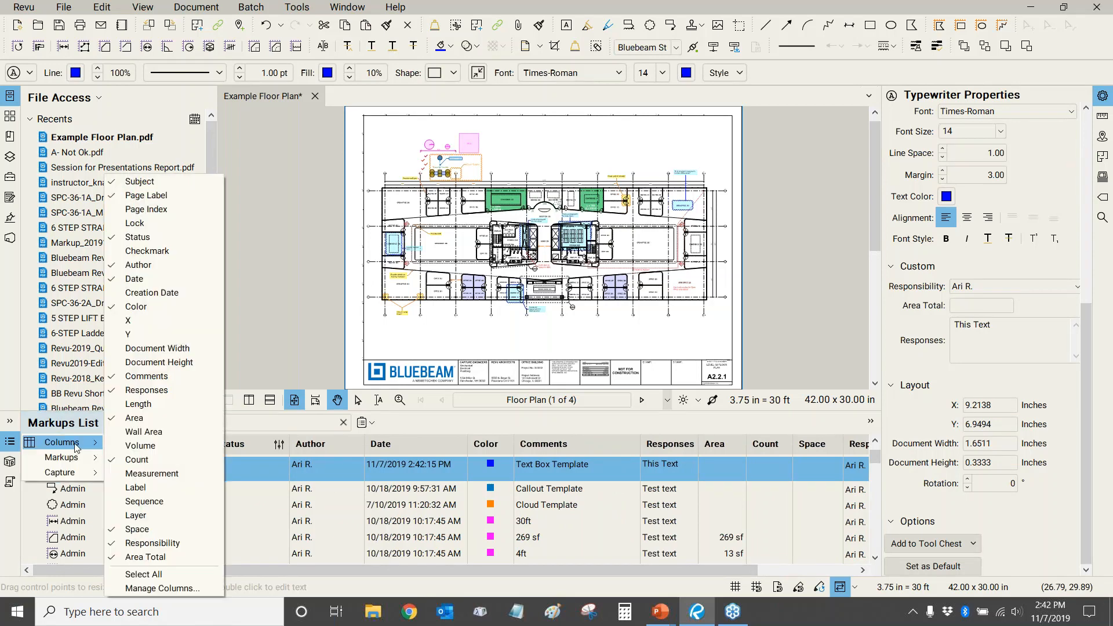
{"action": "left_click", "coordinate": [163, 589]}
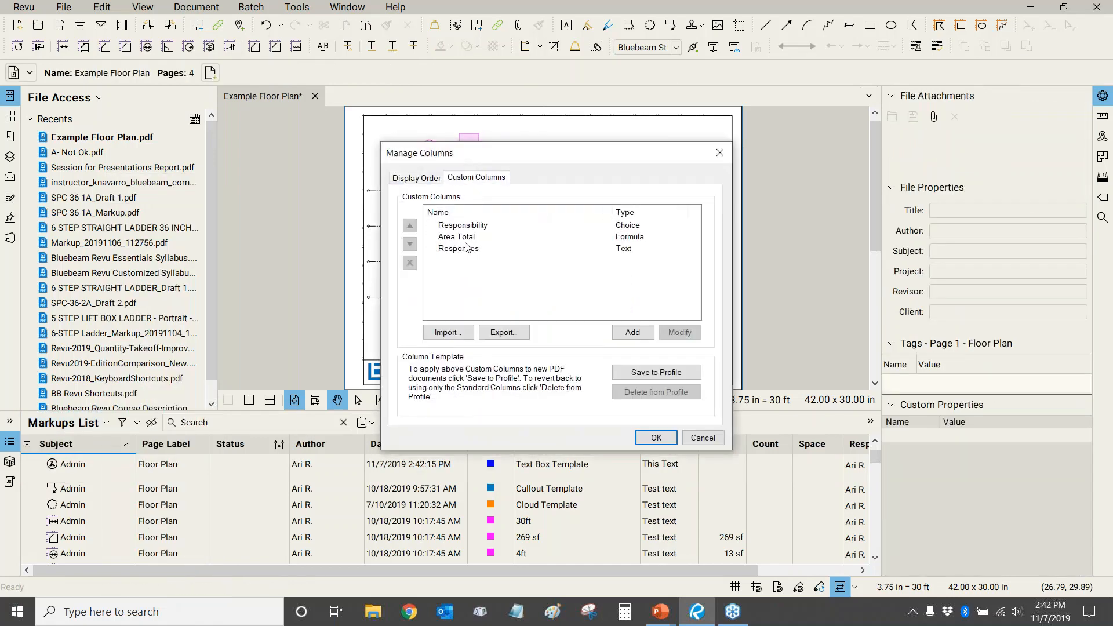
{"action": "left_click", "coordinate": [701, 441]}
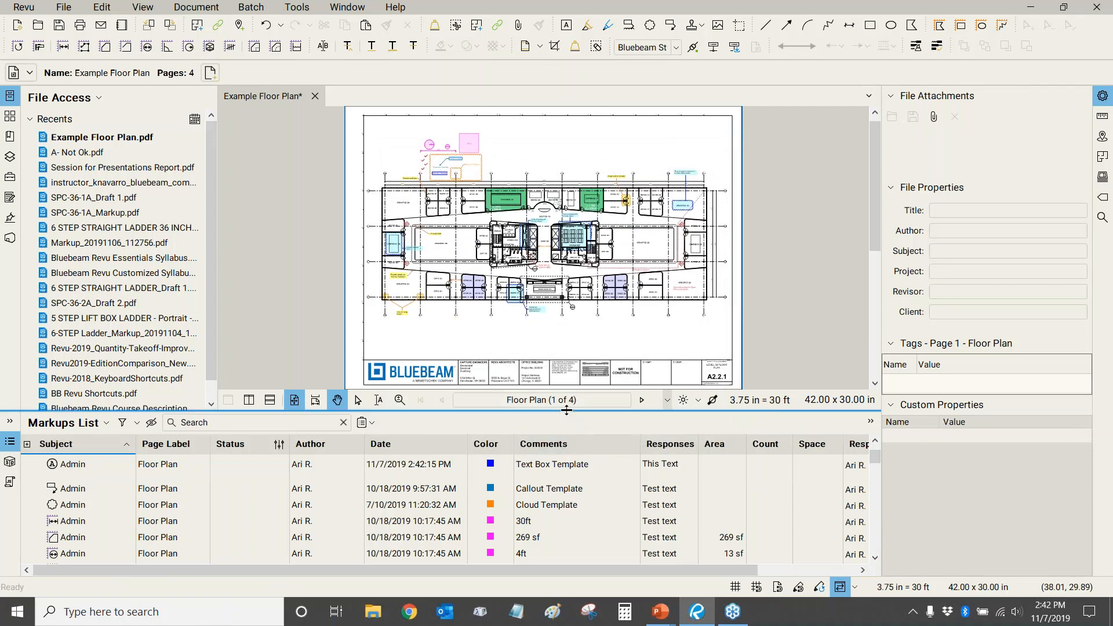
Collapse the Markups List, Properties and File Access panels to enlarge the view of the floor plan
{"action": "double_click", "coordinate": [566, 410]}
{"action": "double_click", "coordinate": [881, 126]}
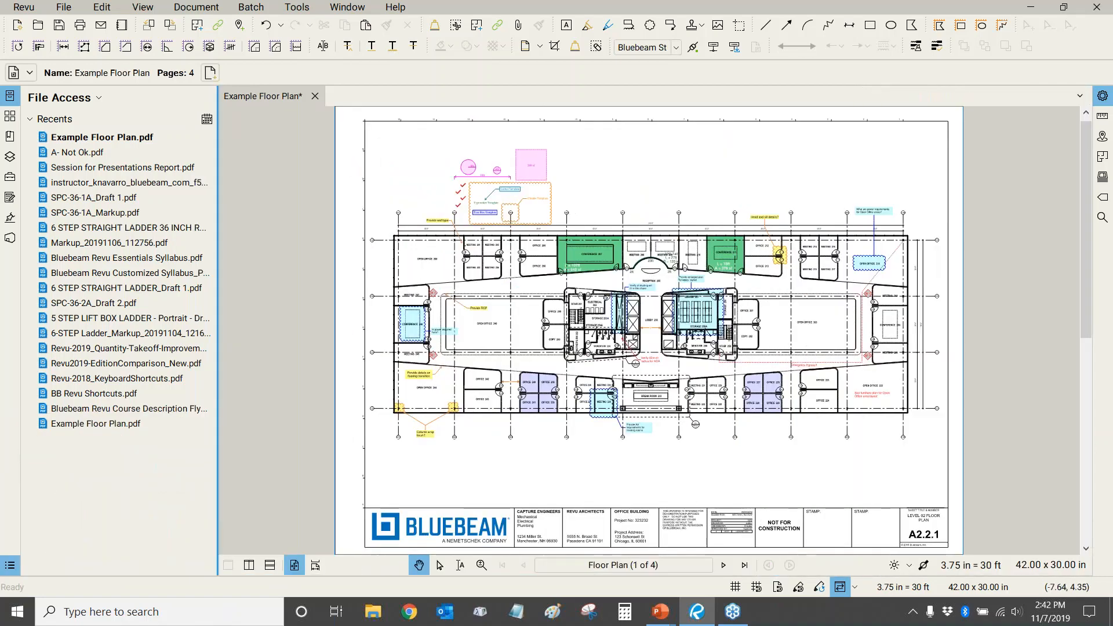
{"action": "double_click", "coordinate": [219, 171]}
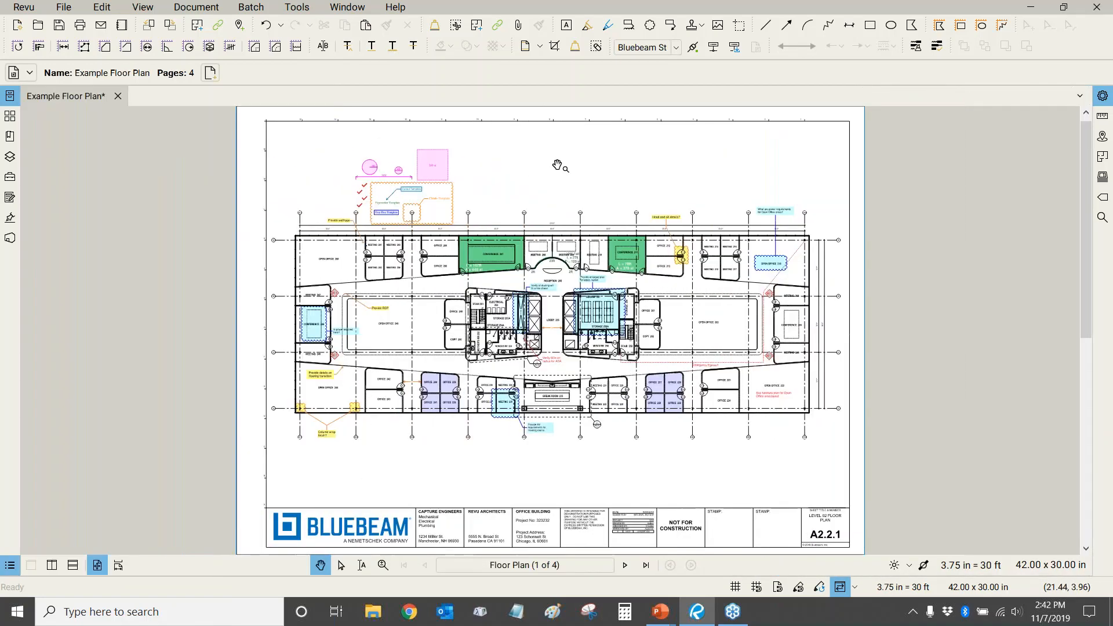
{"action": "key", "text": "alt+Tab"}
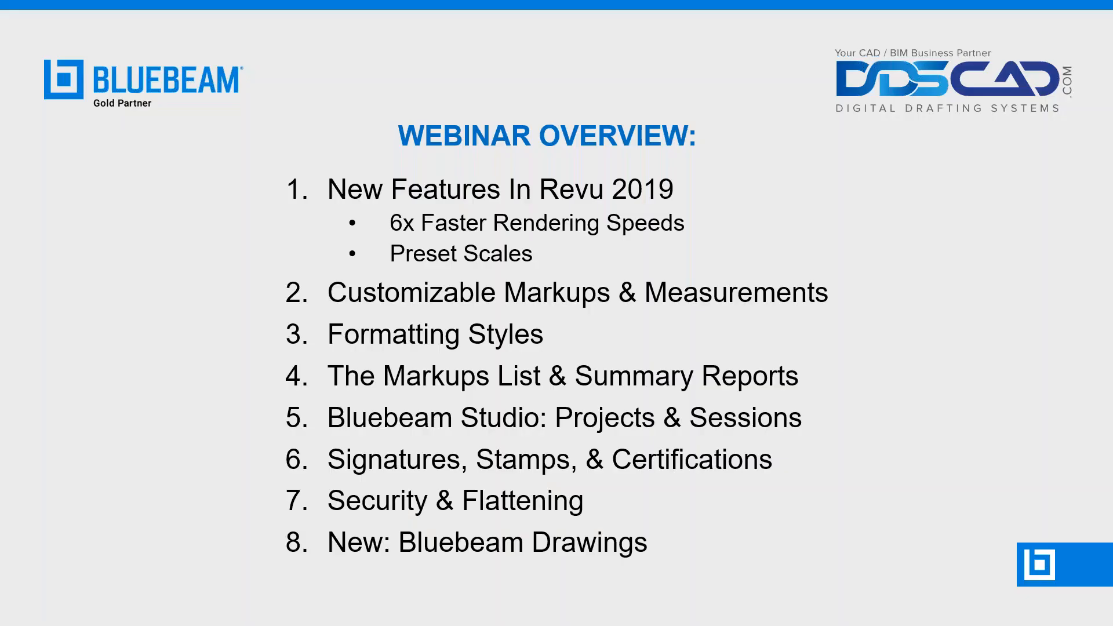
{"action": "left_click", "coordinate": [739, 147]}
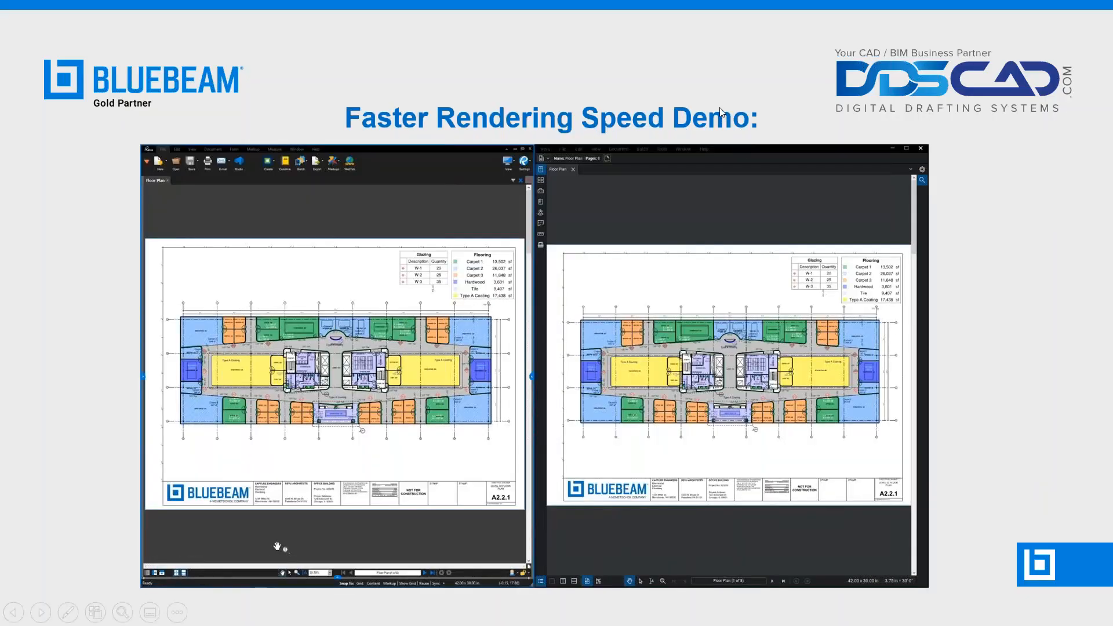
{"action": "left_click", "coordinate": [724, 57]}
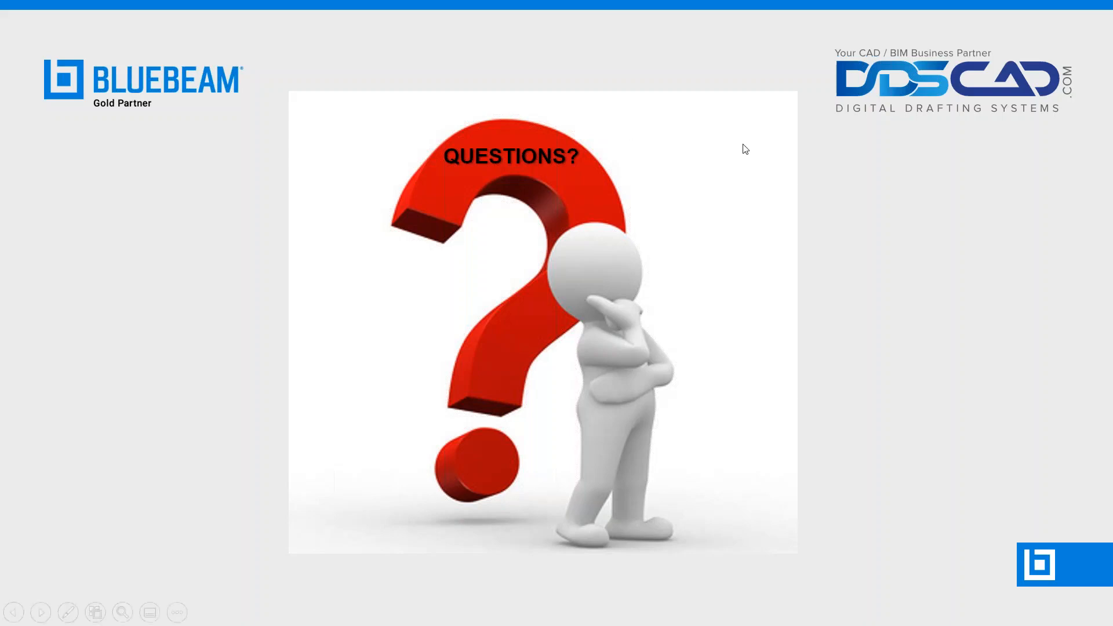
{"action": "key", "text": "alt+Tab"}
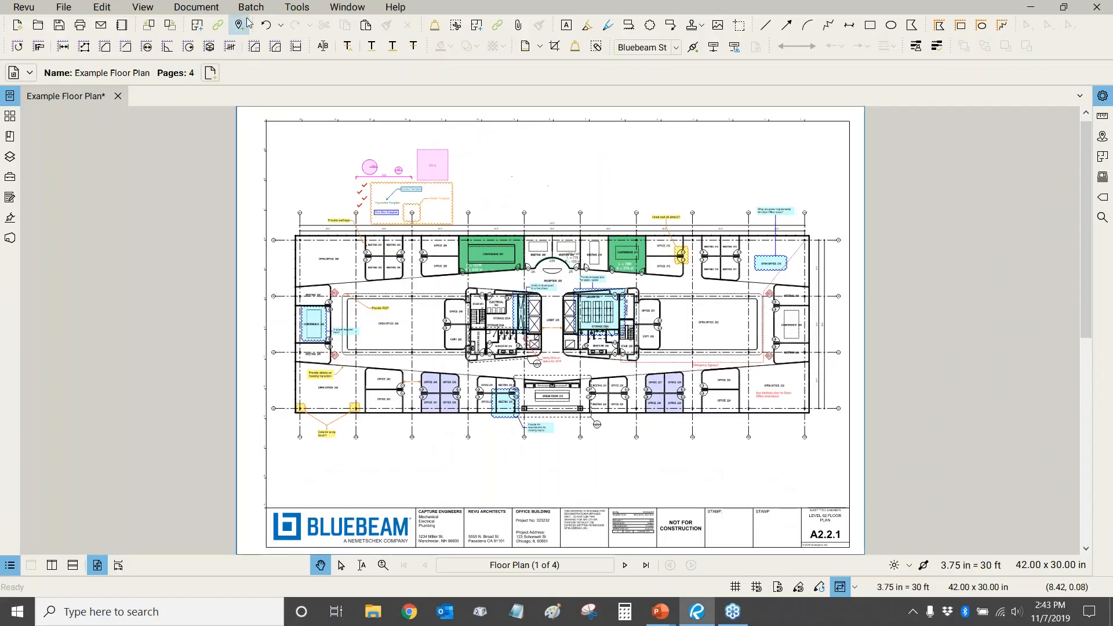
Show the Allow Markup Recovery (Unflatten) option in the Flatten Markups settings, then cancel without flattening anything
{"action": "left_click", "coordinate": [196, 7]}
{"action": "left_click", "coordinate": [218, 382]}
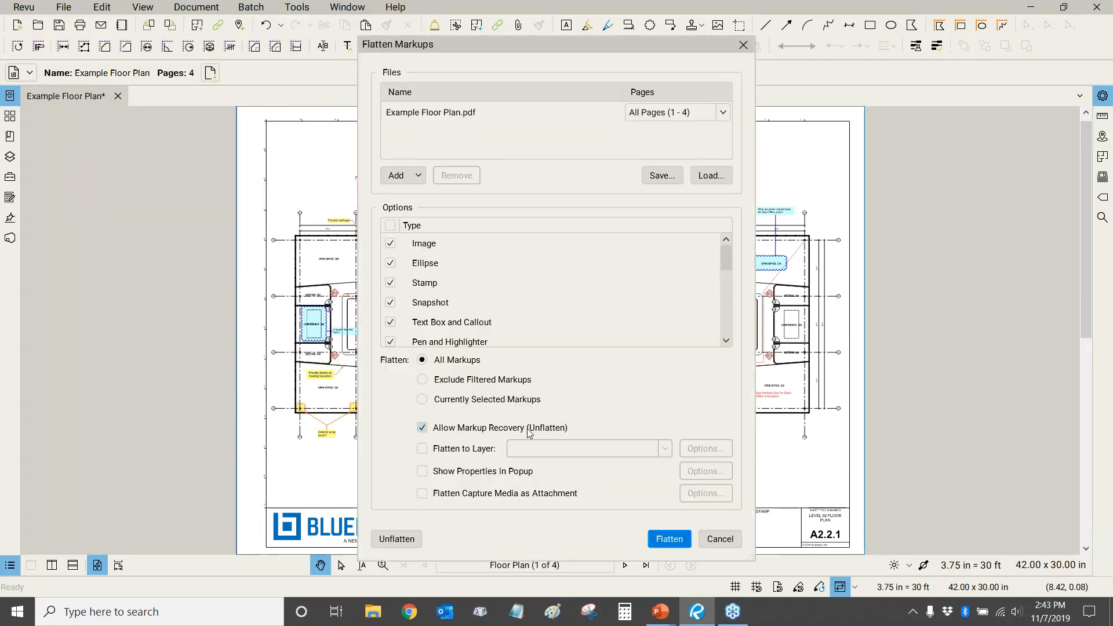
{"action": "left_click", "coordinate": [422, 428]}
{"action": "left_click", "coordinate": [719, 539]}
Show the Set as Default option for the large pink circle measurement without applying it, and return to the full-page view
{"action": "scroll", "coordinate": [384, 198], "scroll_direction": "up", "scroll_amount": 5}
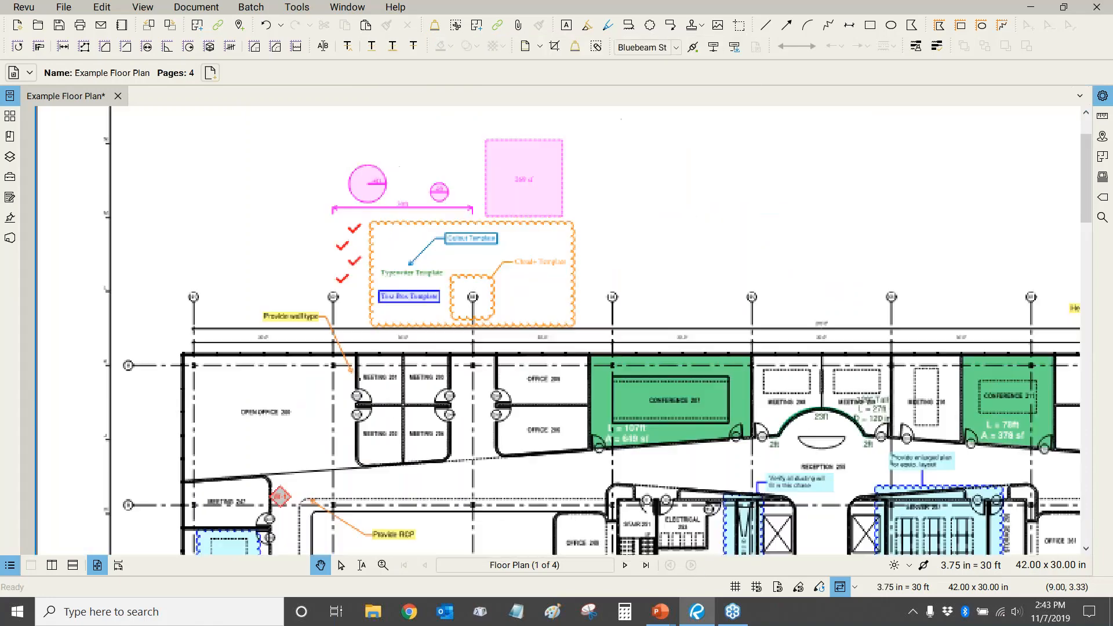
{"action": "left_click", "coordinate": [384, 199]}
{"action": "right_click", "coordinate": [383, 195]}
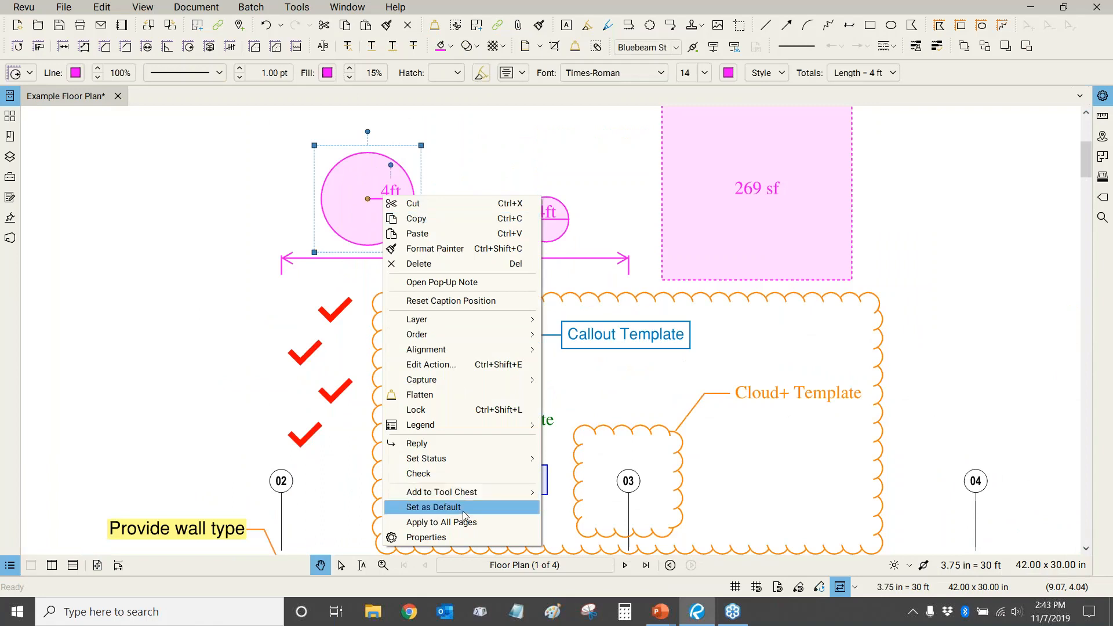
{"action": "left_click", "coordinate": [529, 155]}
{"action": "scroll", "coordinate": [524, 164], "scroll_direction": "down", "scroll_amount": 5}
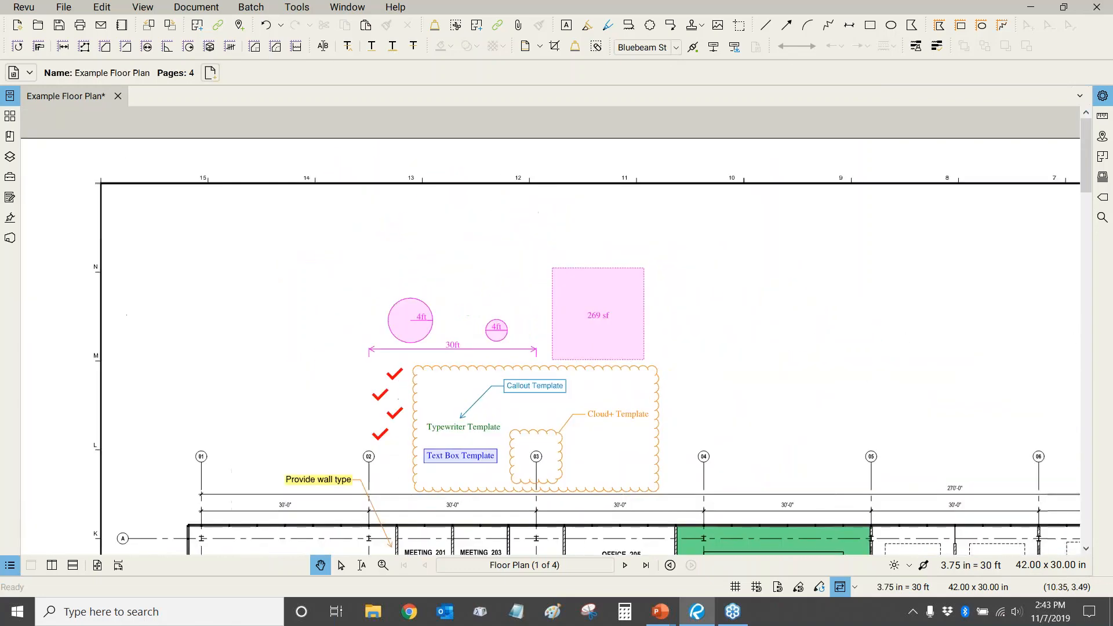
{"action": "key", "text": "ctrl+9"}
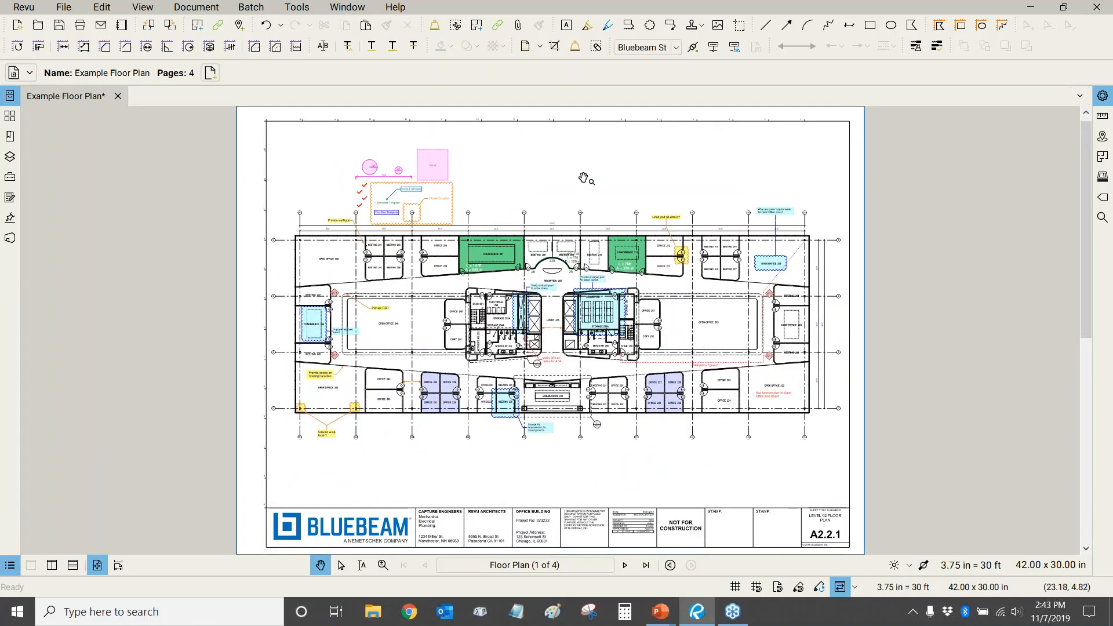
{"action": "key", "text": "alt+Tab"}
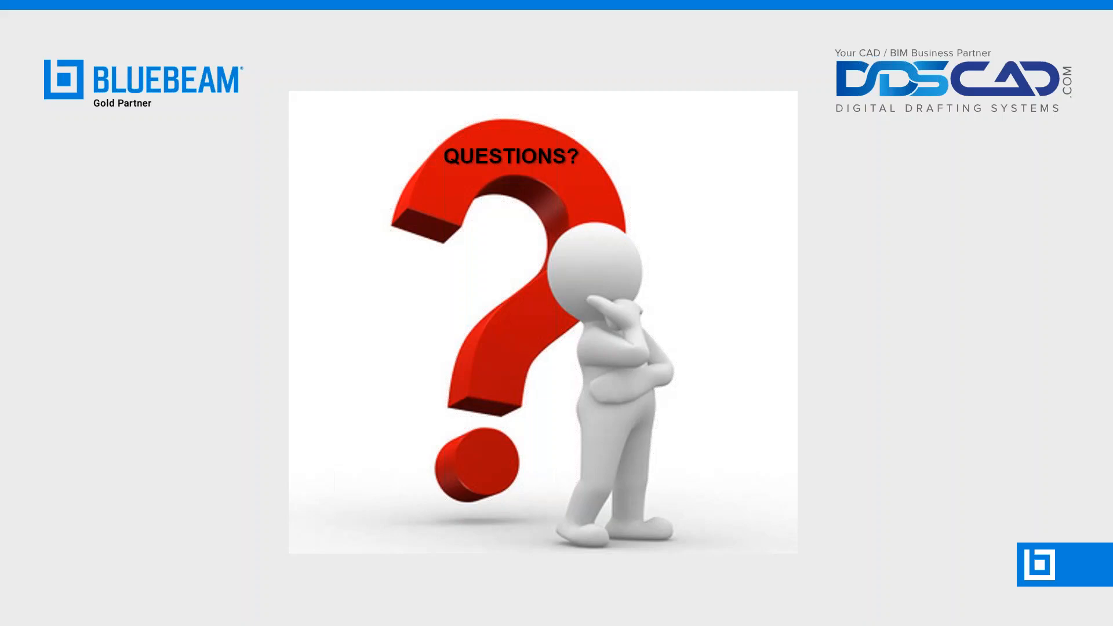
{"action": "key", "text": "alt+Tab"}
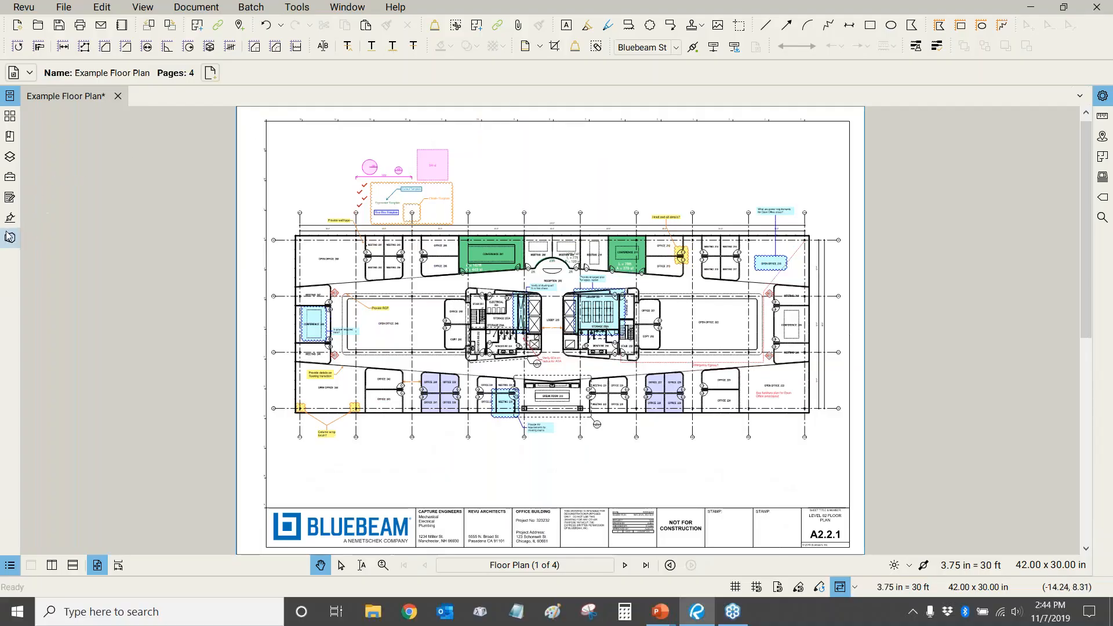
Open the Studio project Project For Presentations and open its BCU Construction Set PDF in split view
{"action": "left_click", "coordinate": [9, 237]}
{"action": "left_click", "coordinate": [88, 99]}
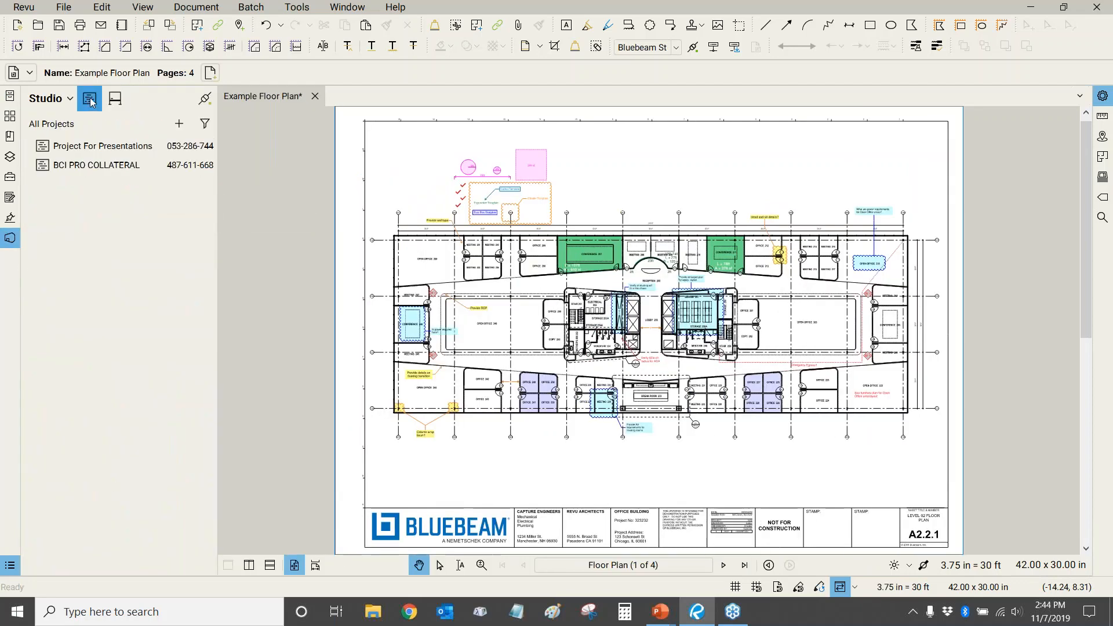
{"action": "double_click", "coordinate": [103, 147]}
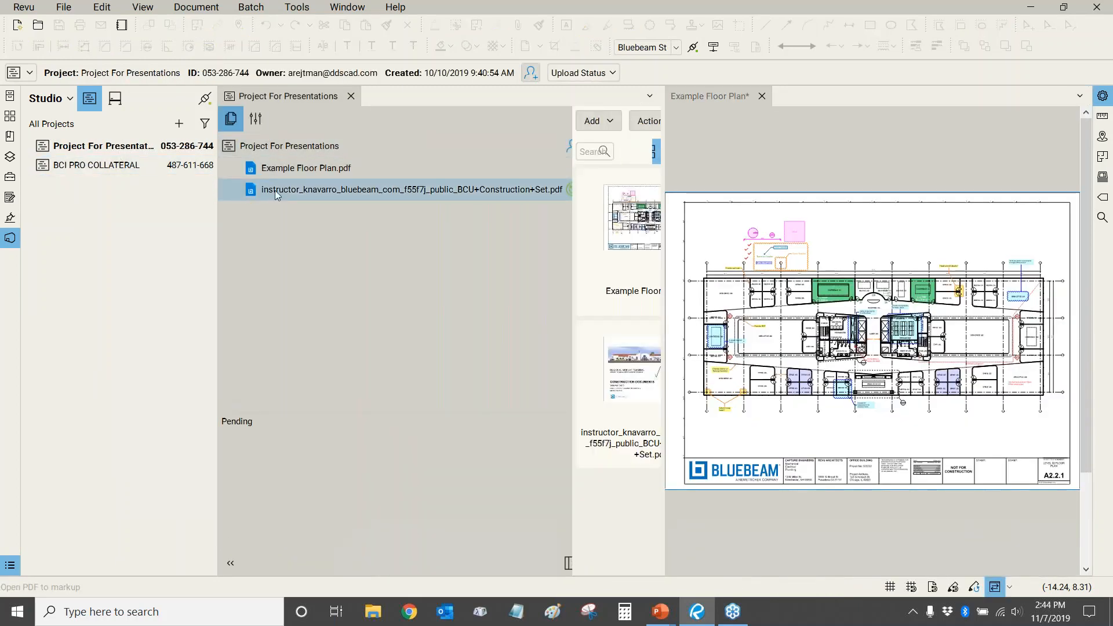
{"action": "double_click", "coordinate": [275, 190]}
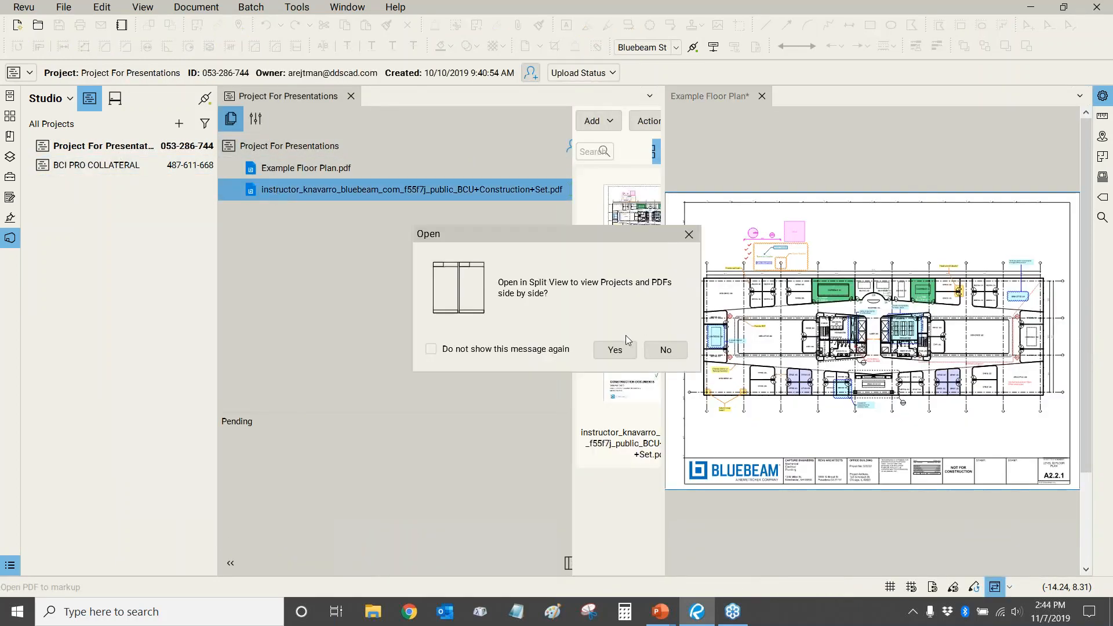
{"action": "left_click", "coordinate": [619, 348]}
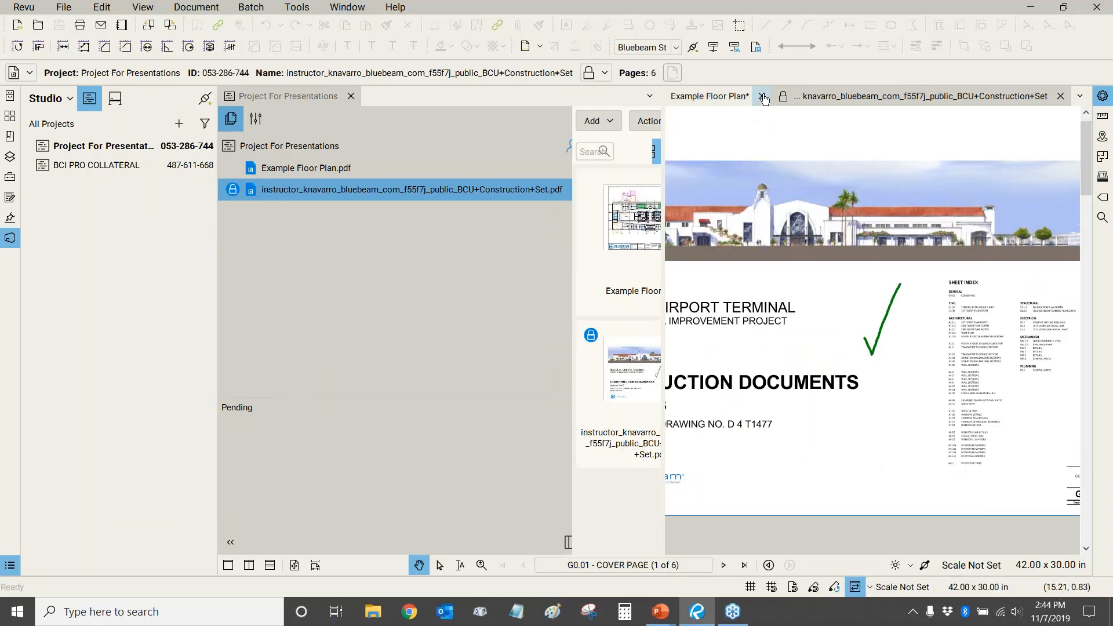
Close the Example Floor Plan document and fit the Construction Set cover page to the view
{"action": "left_click", "coordinate": [763, 97]}
{"action": "left_click", "coordinate": [644, 377]}
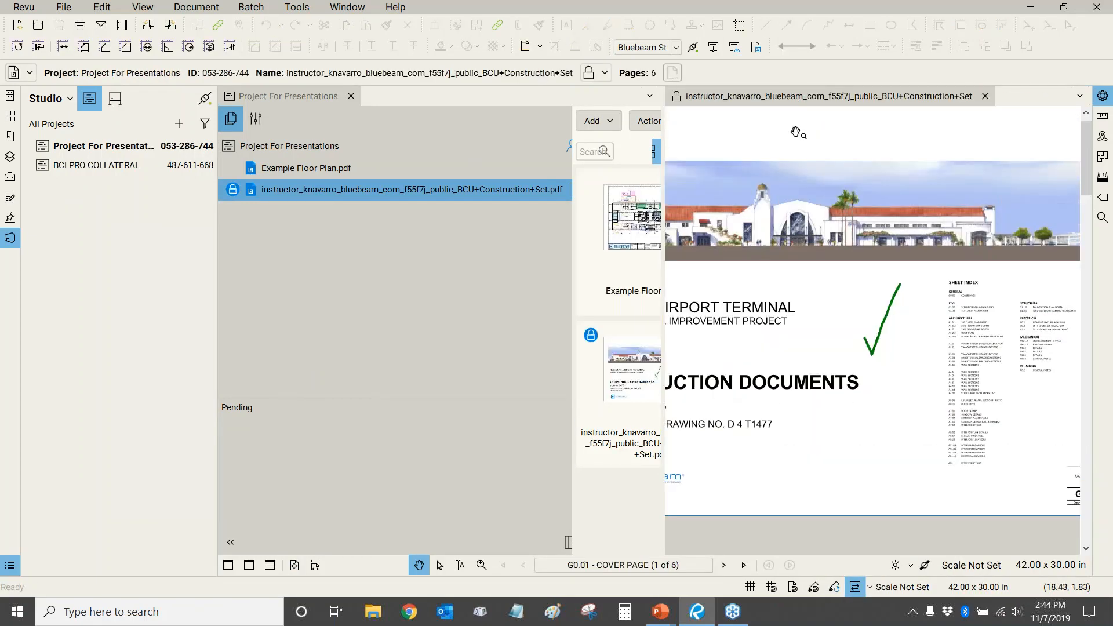
{"action": "key", "text": "ctrl+0"}
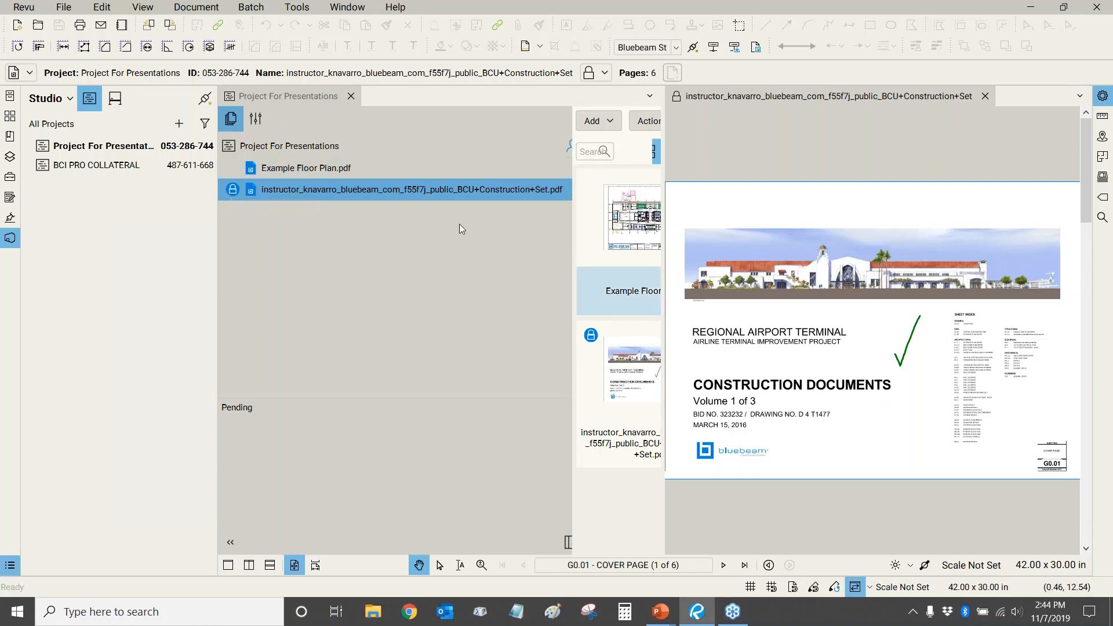
Show the Check Out option for the Construction Set PDF in the project without checking the file out
{"action": "right_click", "coordinate": [267, 193]}
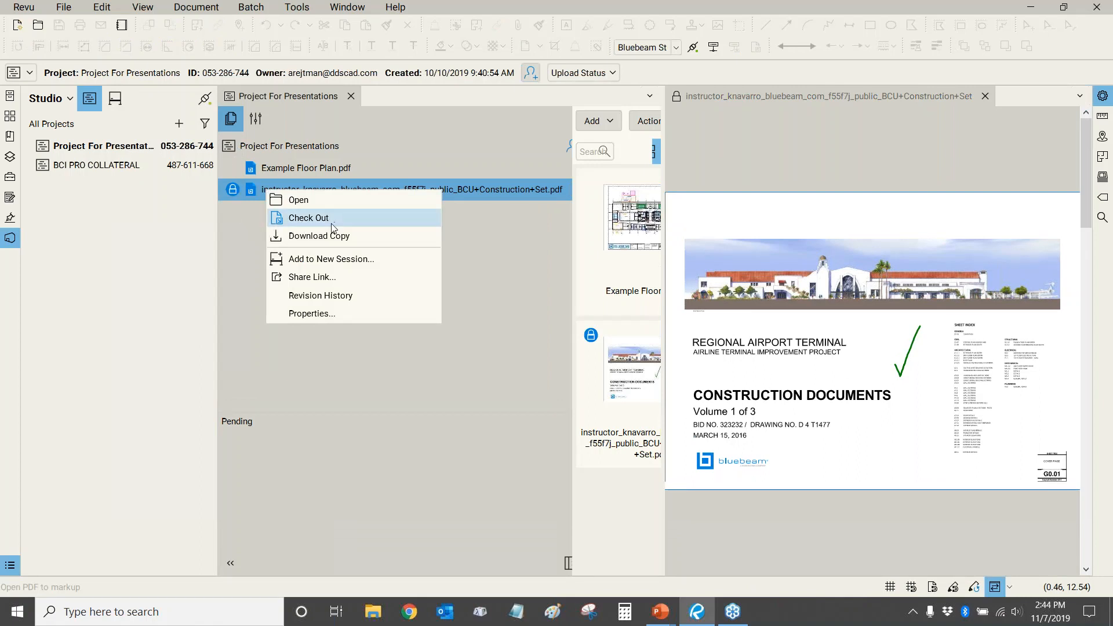
{"action": "left_click", "coordinate": [222, 190]}
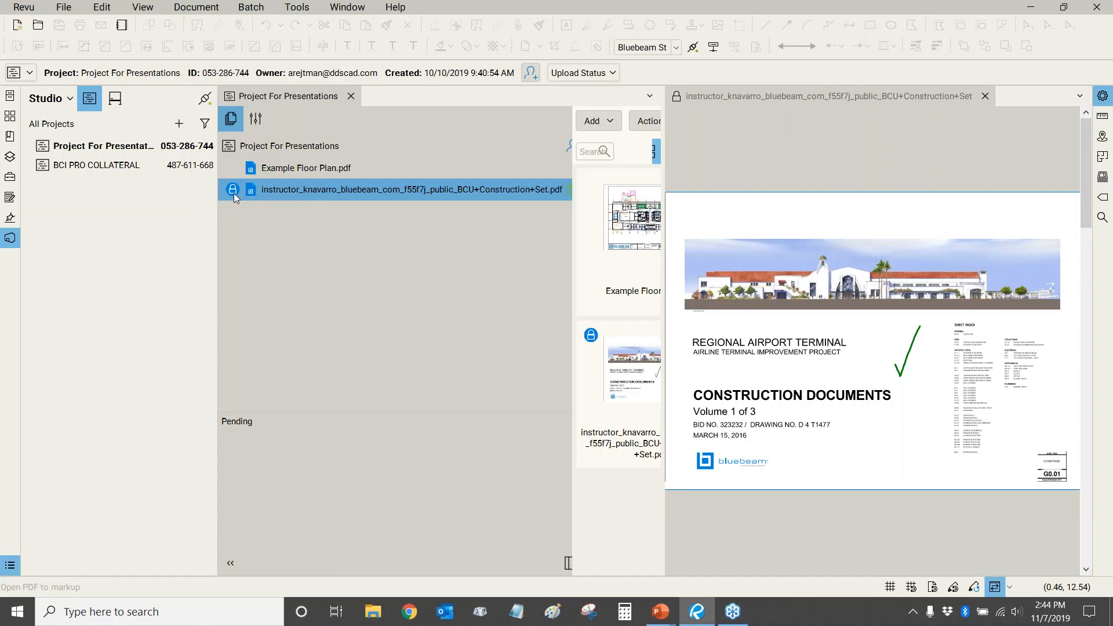
Switch to the Studio Session, close the project and its open PDF, and open the session's copy of the Construction Set
{"action": "left_click", "coordinate": [123, 102]}
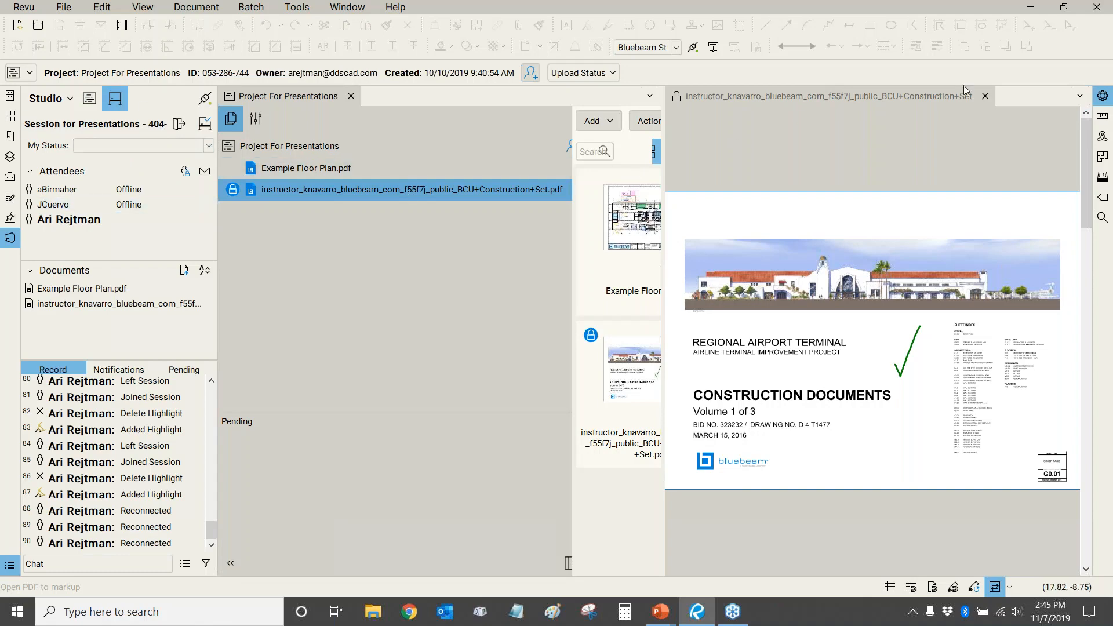
{"action": "left_click", "coordinate": [992, 104]}
{"action": "left_click", "coordinate": [985, 96]}
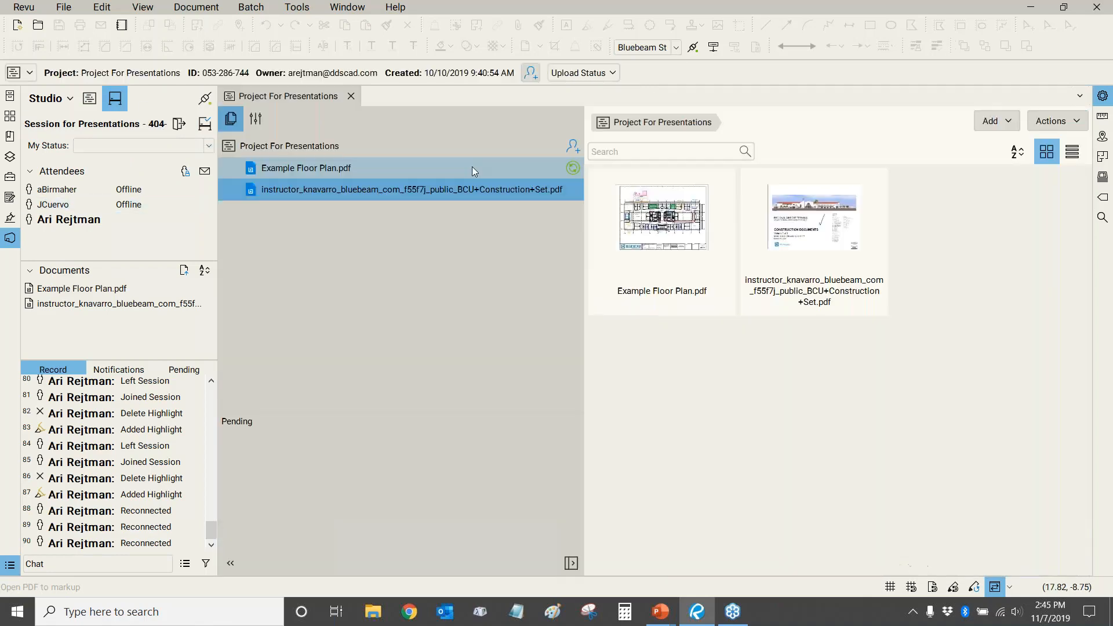
{"action": "left_click", "coordinate": [351, 95]}
{"action": "double_click", "coordinate": [75, 303]}
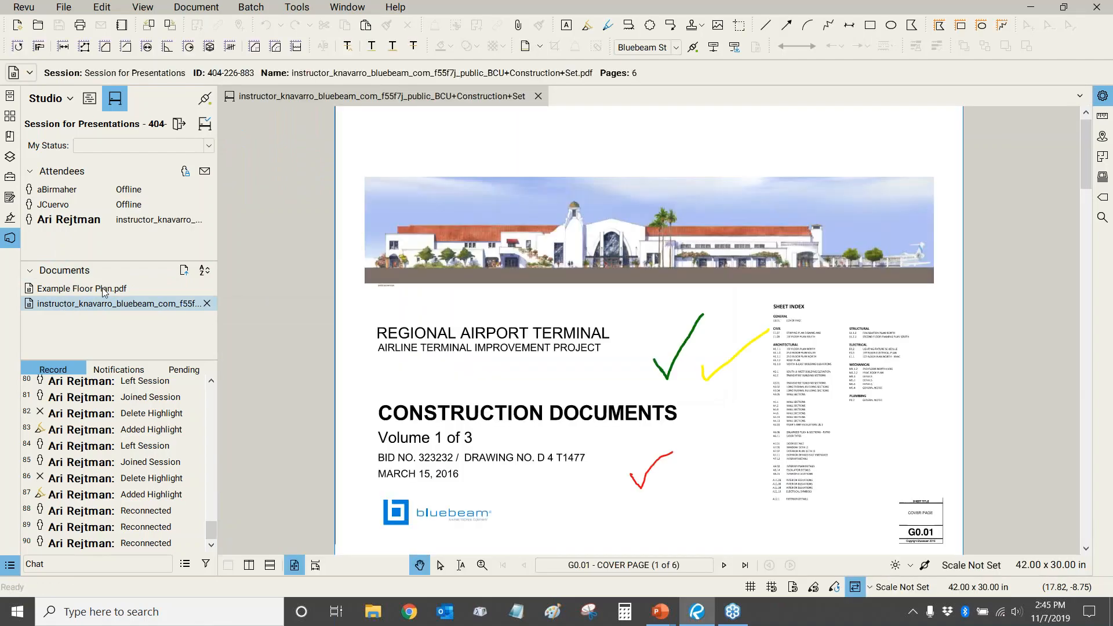
Examine the green, yellow and red check mark highlights on the session document's cover page
{"action": "left_click_drag", "start_coordinate": [786, 462], "coordinate": [738, 410]}
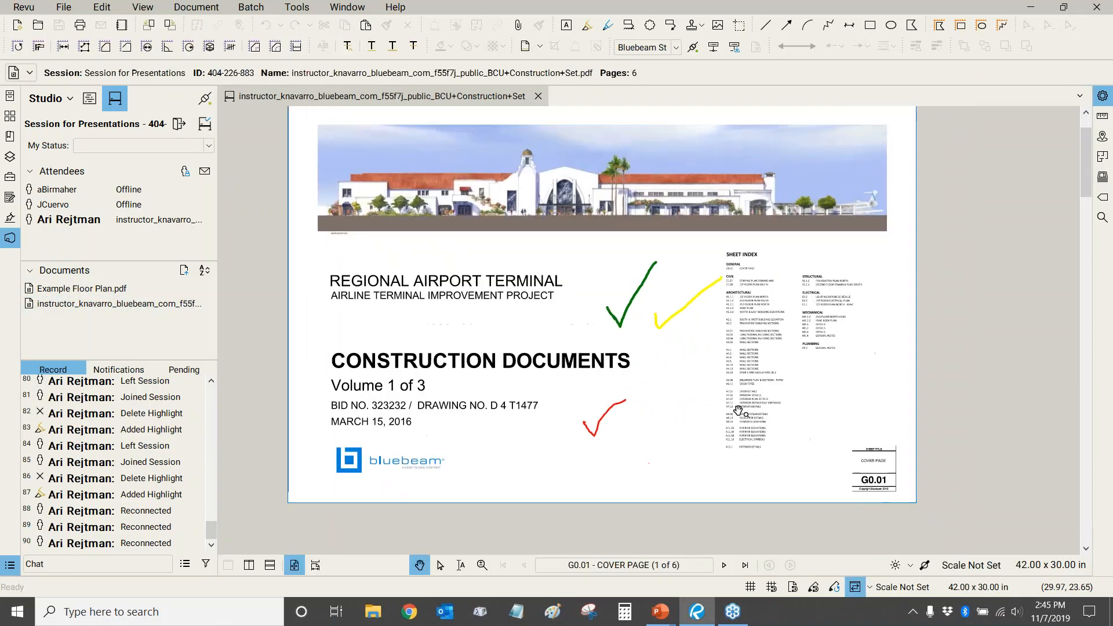
{"action": "scroll", "coordinate": [657, 353], "scroll_direction": "up", "scroll_amount": 2}
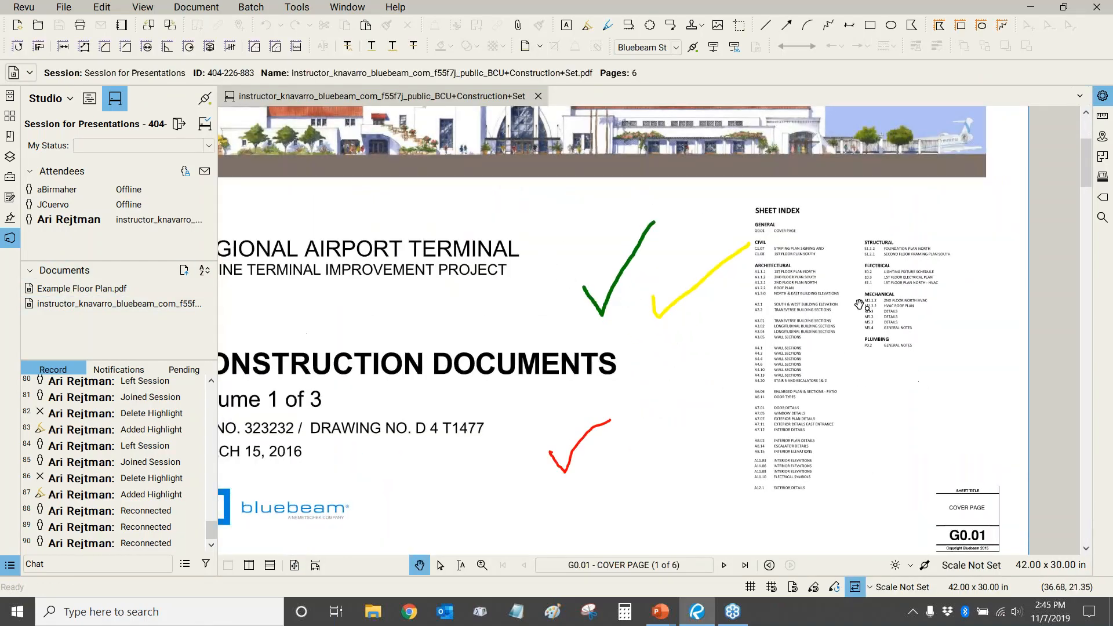
{"action": "scroll", "coordinate": [679, 338], "scroll_direction": "up", "scroll_amount": 1}
{"action": "scroll", "coordinate": [678, 338], "scroll_direction": "up", "scroll_amount": 1}
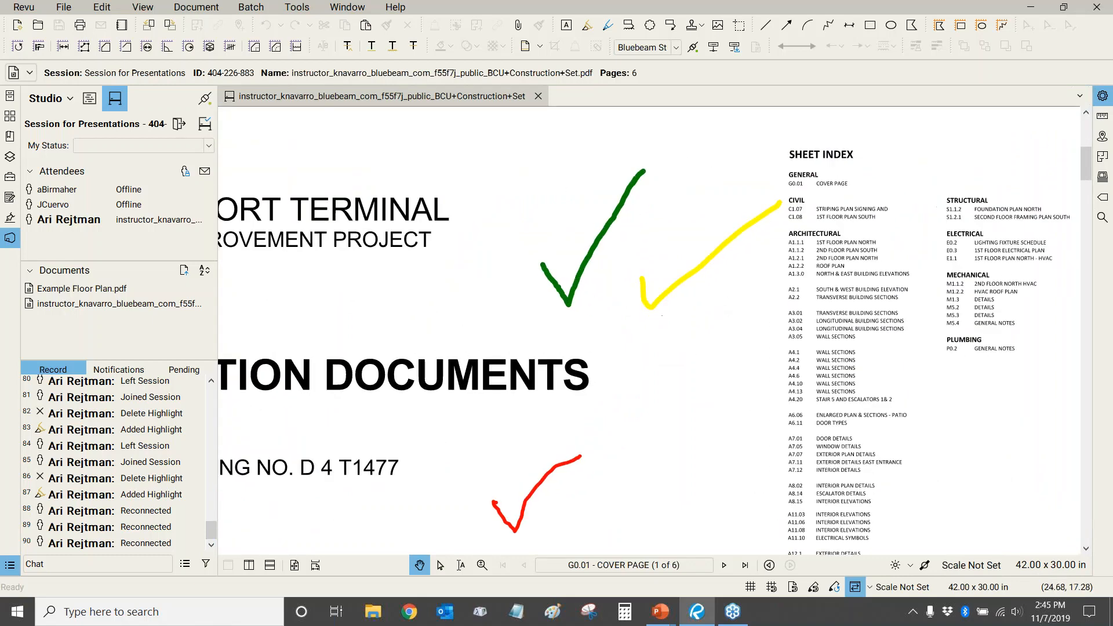
{"action": "scroll", "coordinate": [589, 230], "scroll_direction": "down", "scroll_amount": 5}
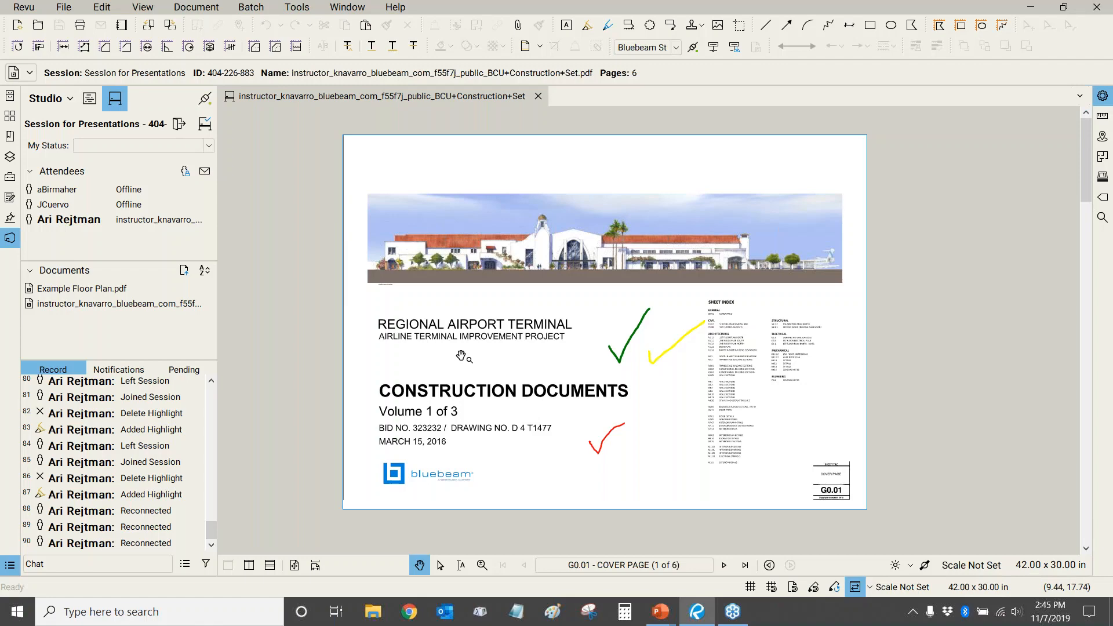
Review the earliest entries in the session record and compare them with the attendees and the check marks on the cover page
{"action": "left_click_drag", "start_coordinate": [211, 527], "coordinate": [222, 384]}
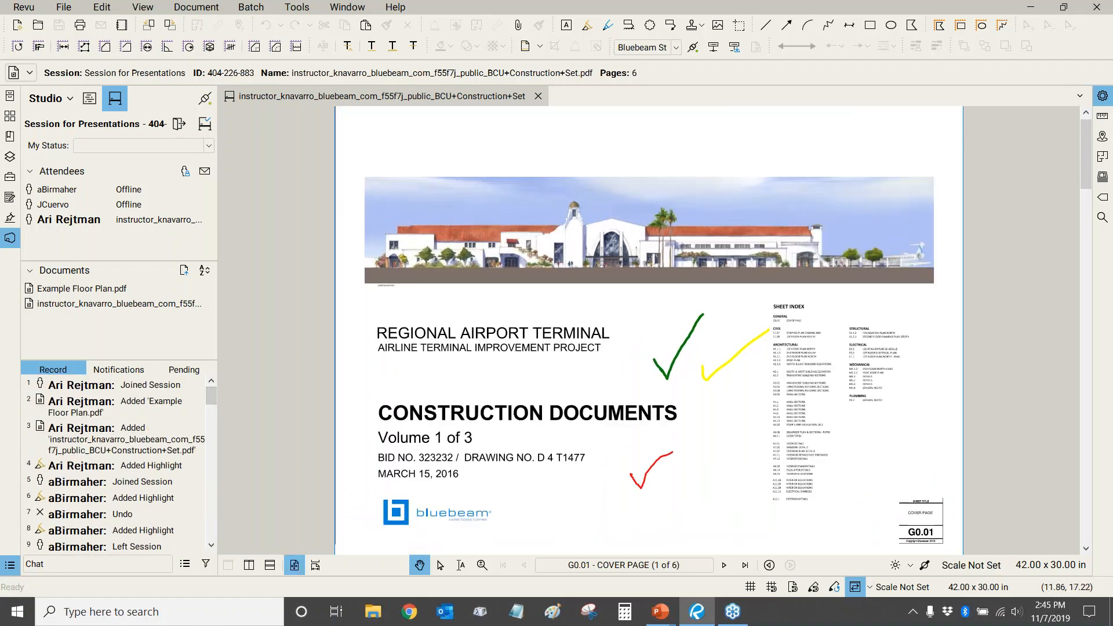
{"action": "scroll", "coordinate": [485, 326], "scroll_direction": "up", "scroll_amount": 1}
{"action": "scroll", "coordinate": [486, 326], "scroll_direction": "up", "scroll_amount": 3}
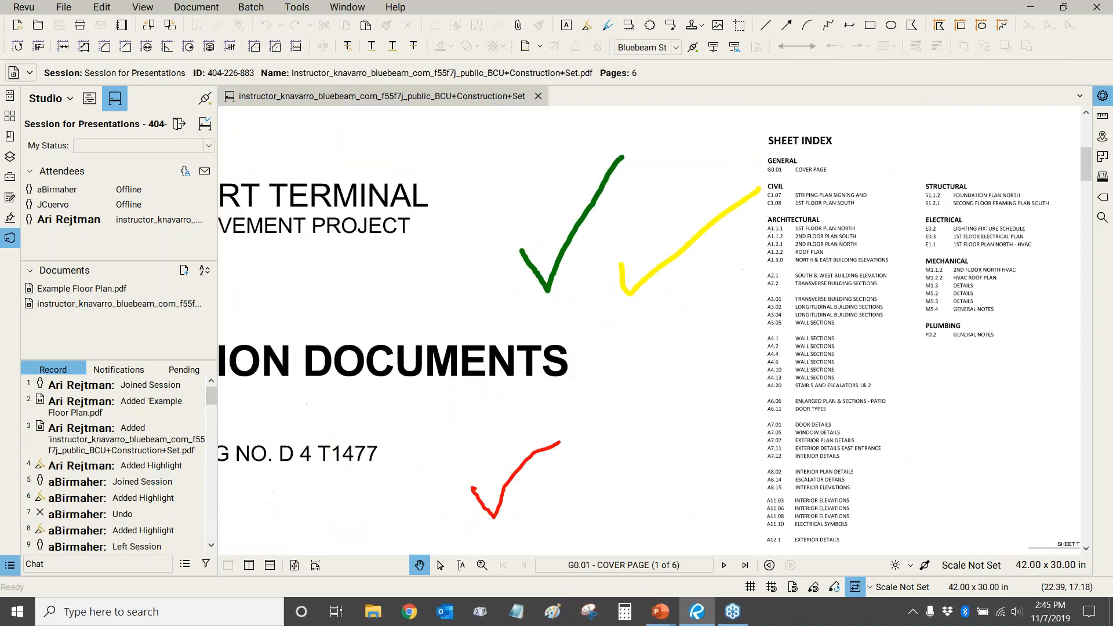
{"action": "left_click", "coordinate": [567, 248]}
{"action": "left_click", "coordinate": [619, 338]}
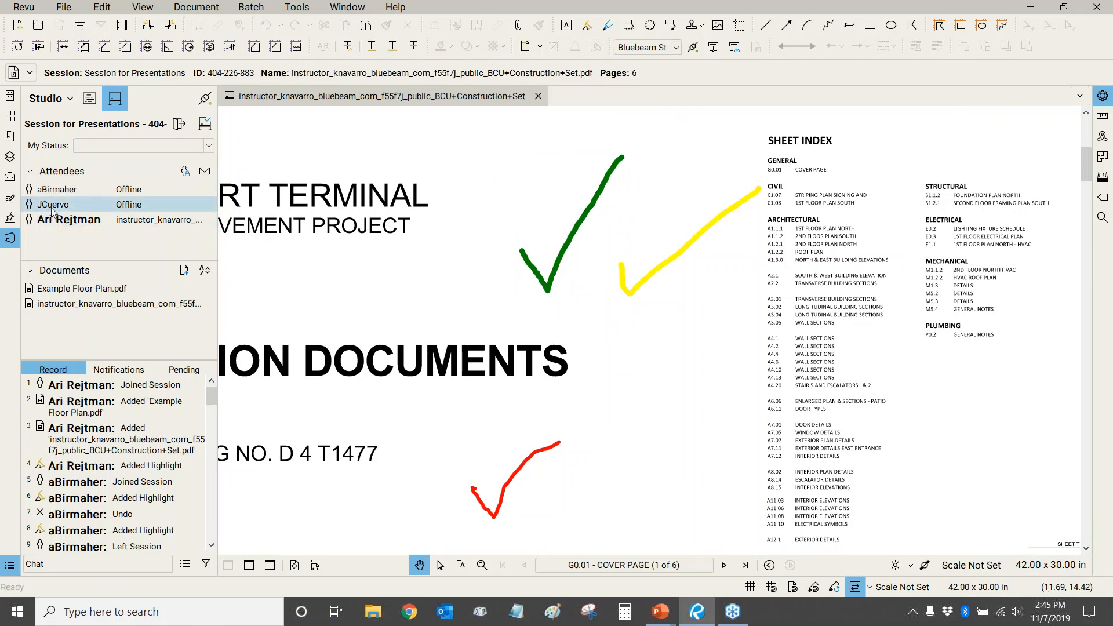
{"action": "scroll", "coordinate": [635, 184], "scroll_direction": "down", "scroll_amount": 3}
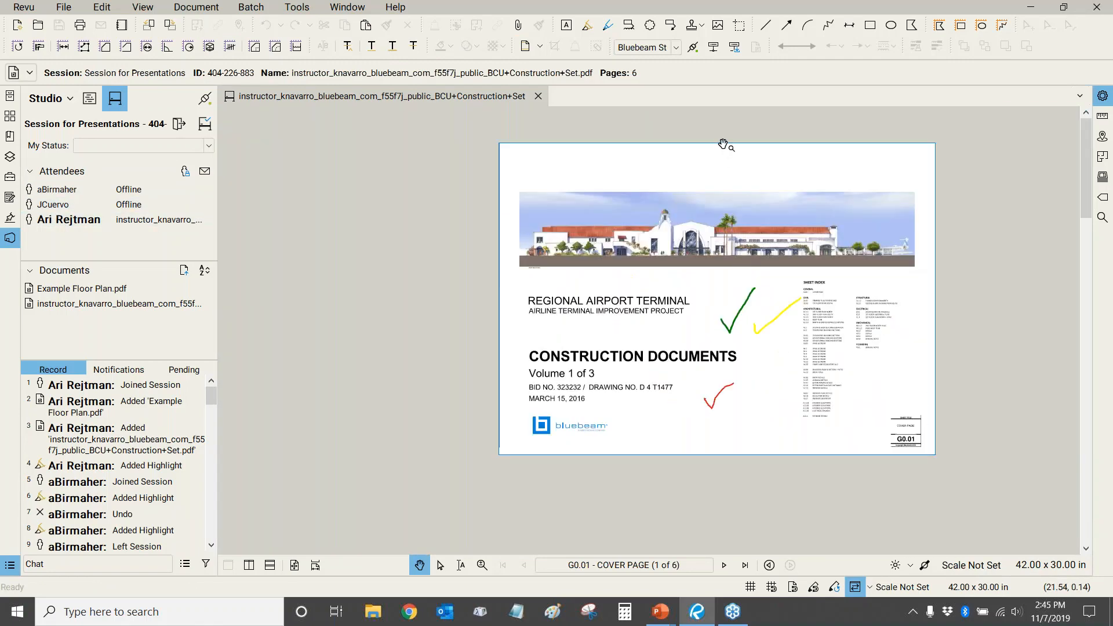
{"action": "scroll", "coordinate": [728, 172], "scroll_direction": "up", "scroll_amount": 2}
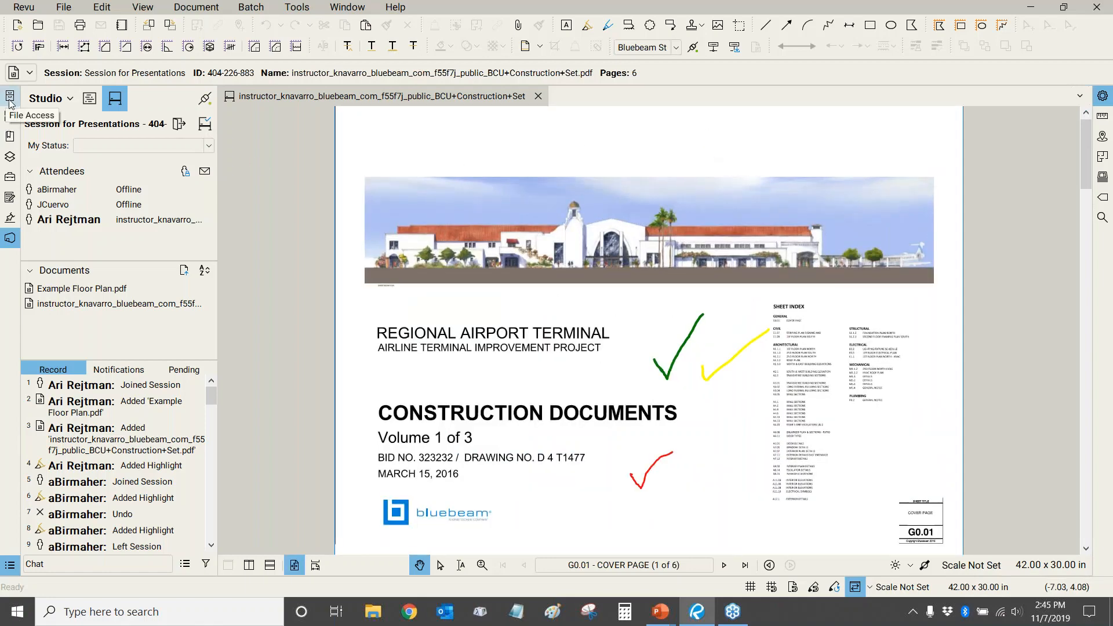
{"action": "key", "text": "alt+Tab"}
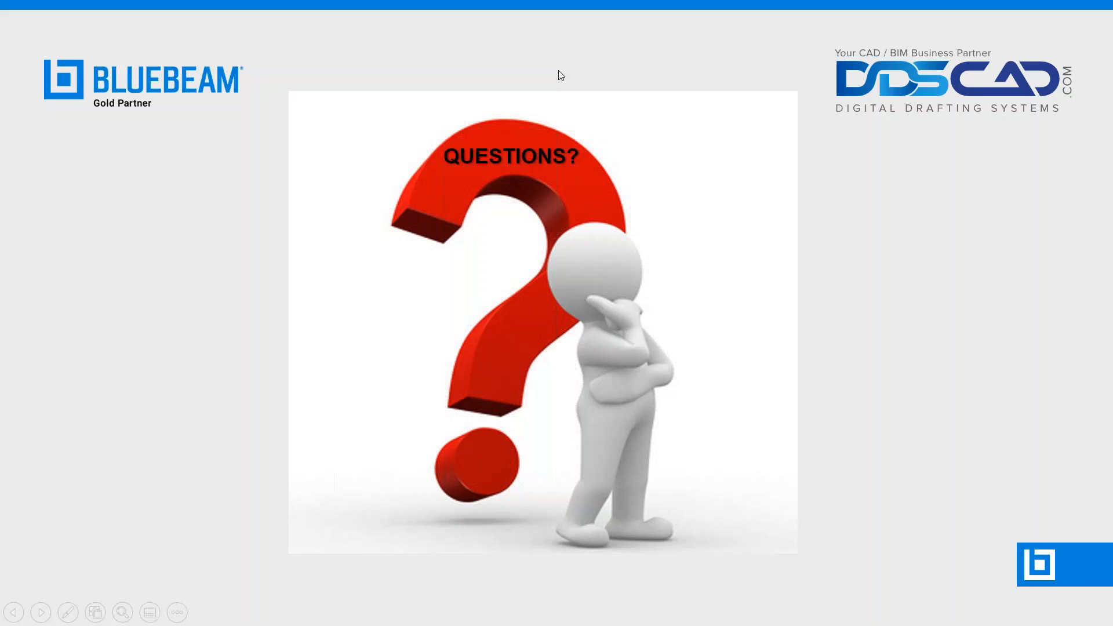
{"action": "key", "text": "alt+Tab"}
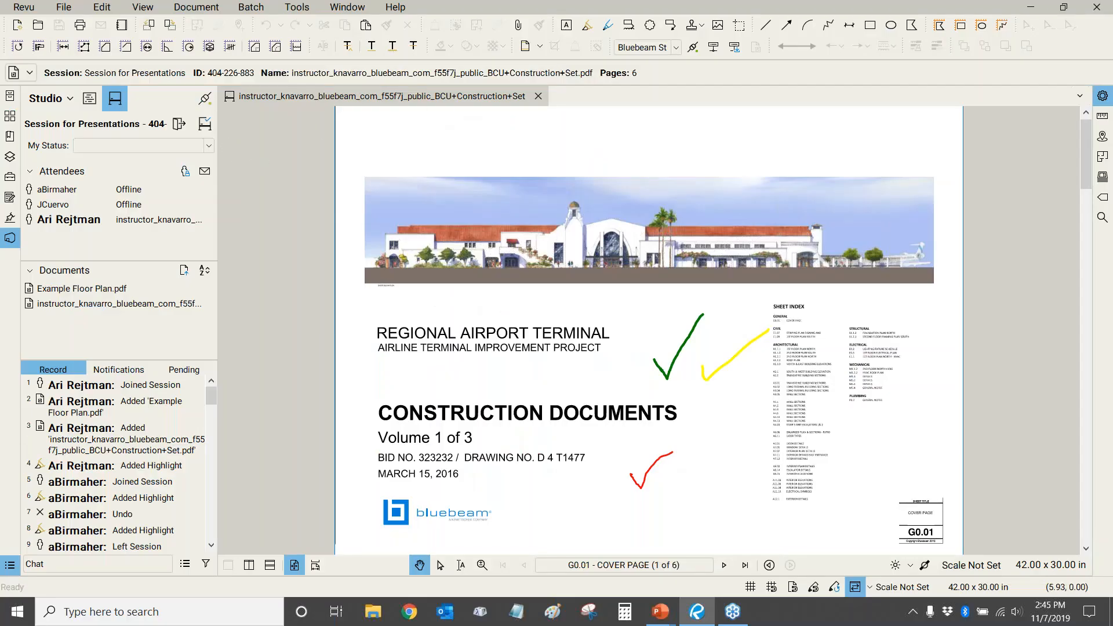
Close the session's Construction Set document and reopen Example Floor Plan.pdf from the recent files
{"action": "left_click", "coordinate": [539, 99]}
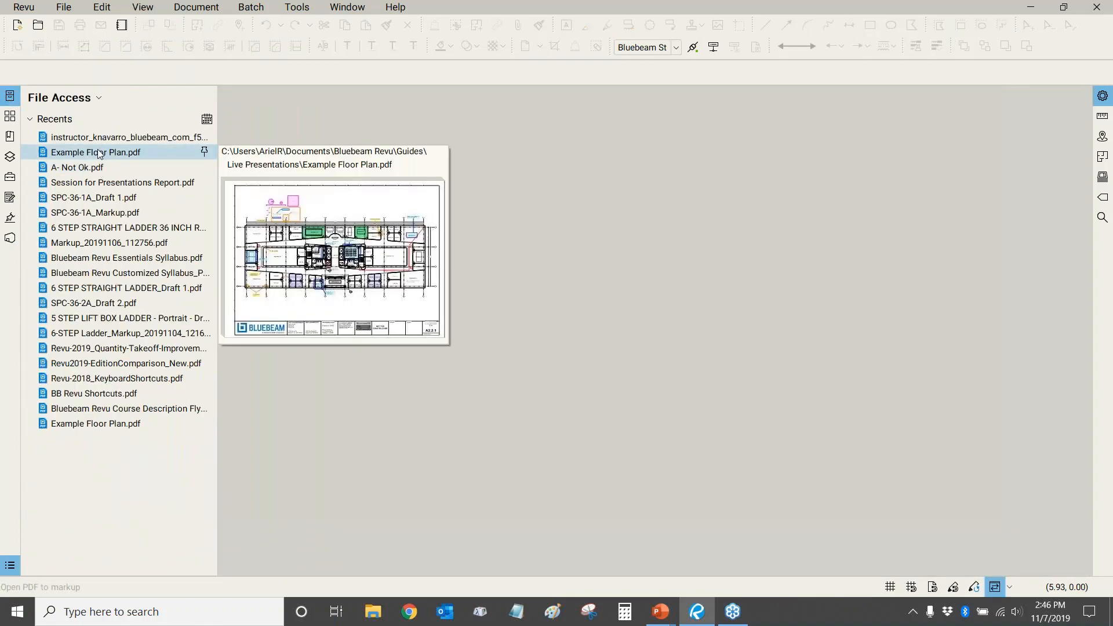
{"action": "left_click", "coordinate": [103, 159]}
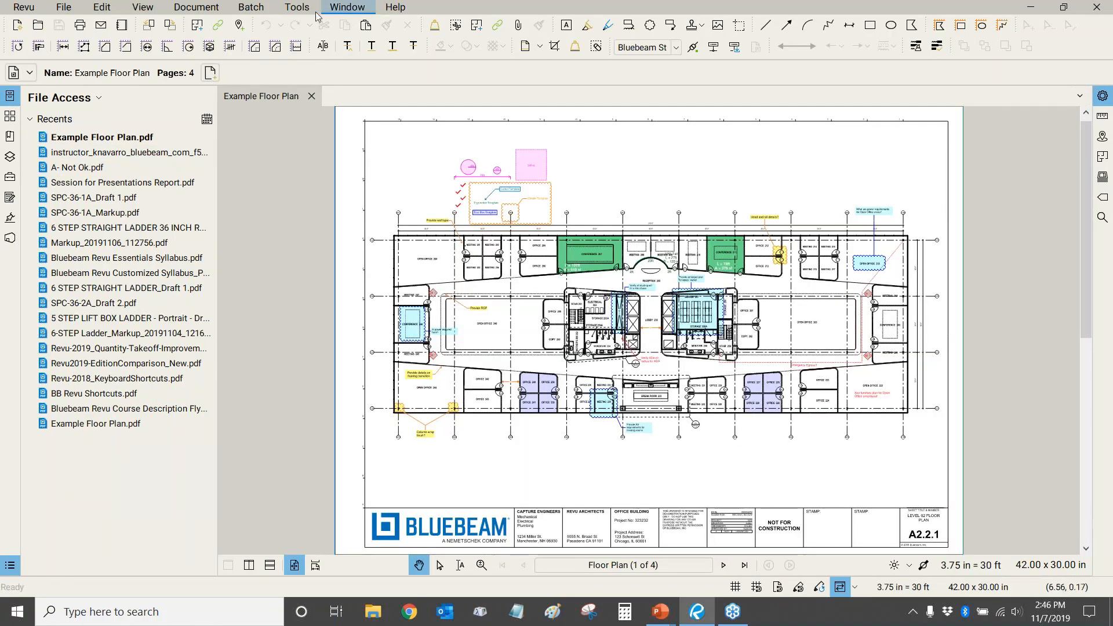
Place a wide signature field just above the Bluebeam logo in the title block, cancelling the signing so the field stays unsigned
{"action": "left_click", "coordinate": [297, 6]}
{"action": "mouse_move", "coordinate": [327, 101]}
{"action": "left_click", "coordinate": [407, 99]}
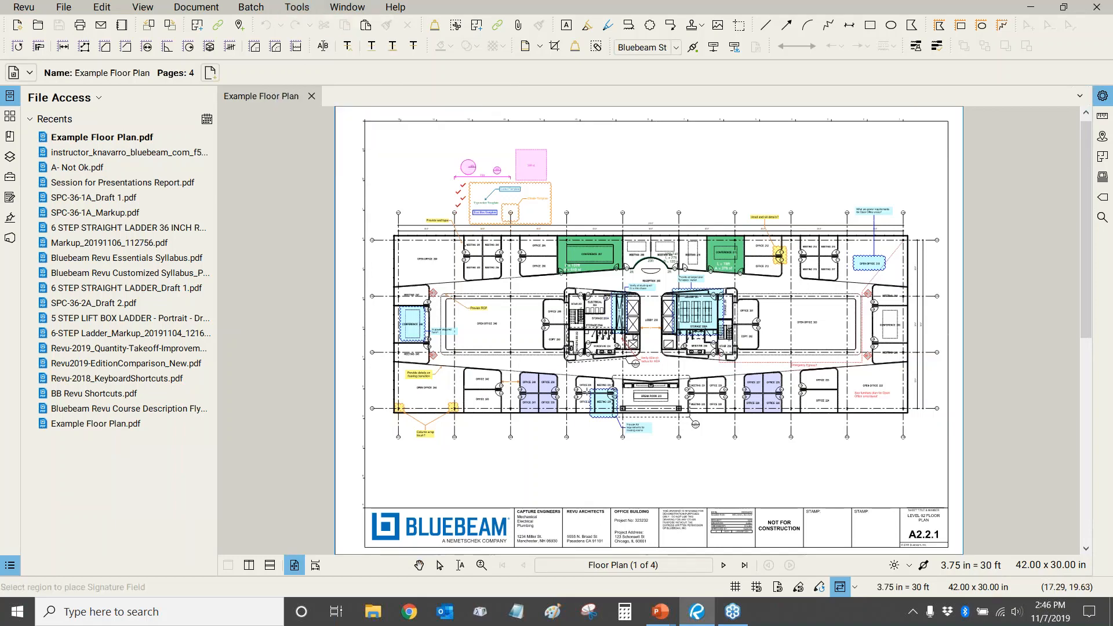
{"action": "scroll", "coordinate": [330, 271], "scroll_direction": "up", "scroll_amount": 3}
{"action": "left_click_drag", "start_coordinate": [299, 221], "coordinate": [712, 288]}
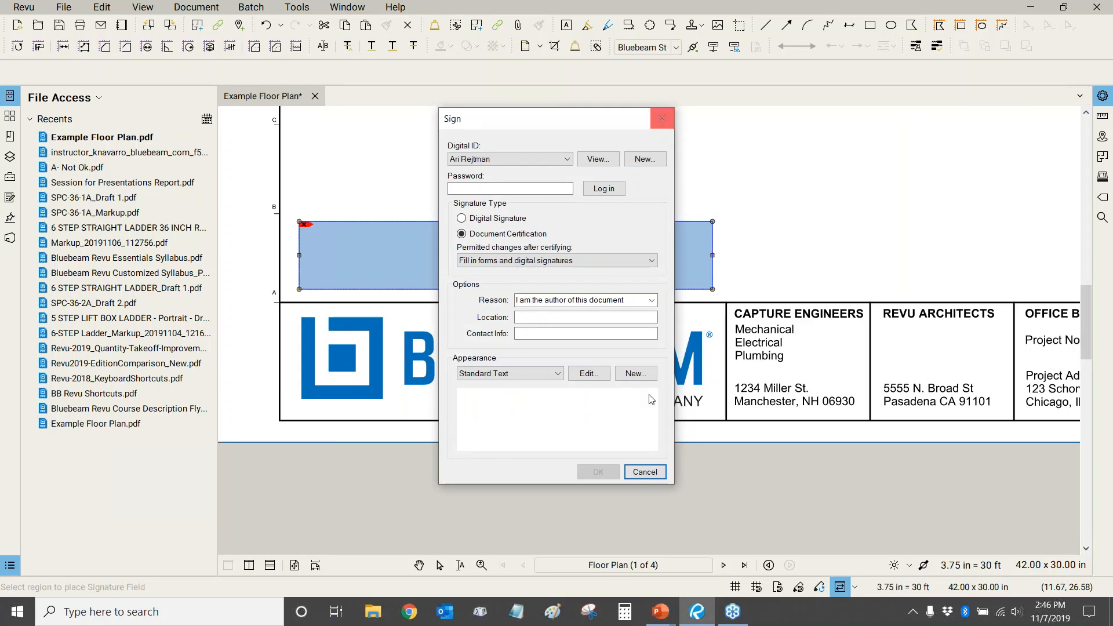
{"action": "left_click", "coordinate": [644, 472]}
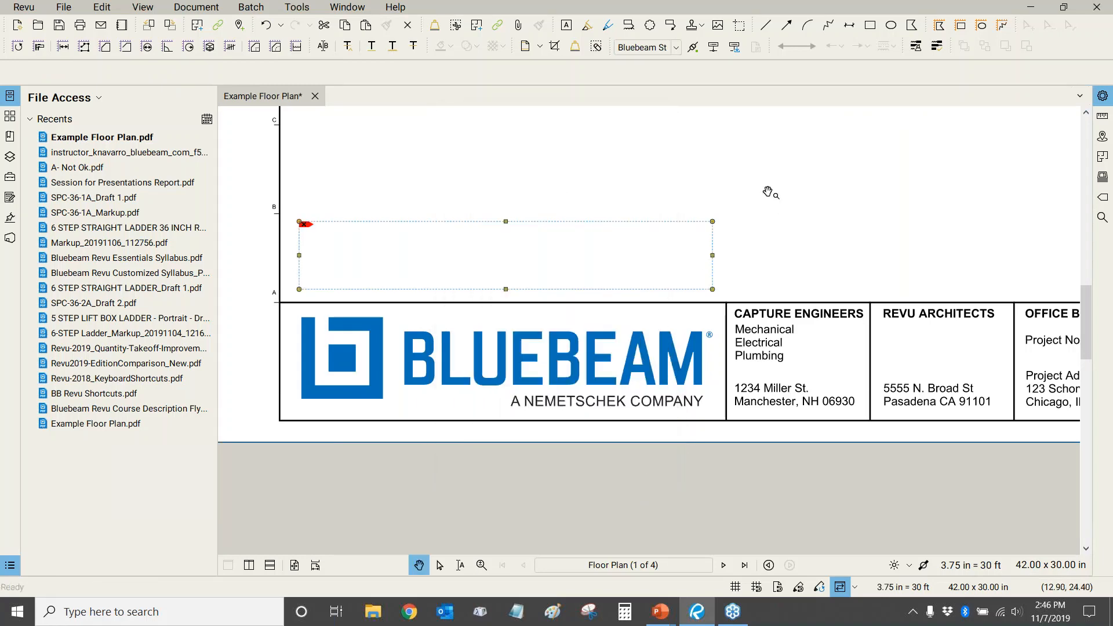
{"action": "left_click_drag", "start_coordinate": [771, 189], "coordinate": [764, 259]}
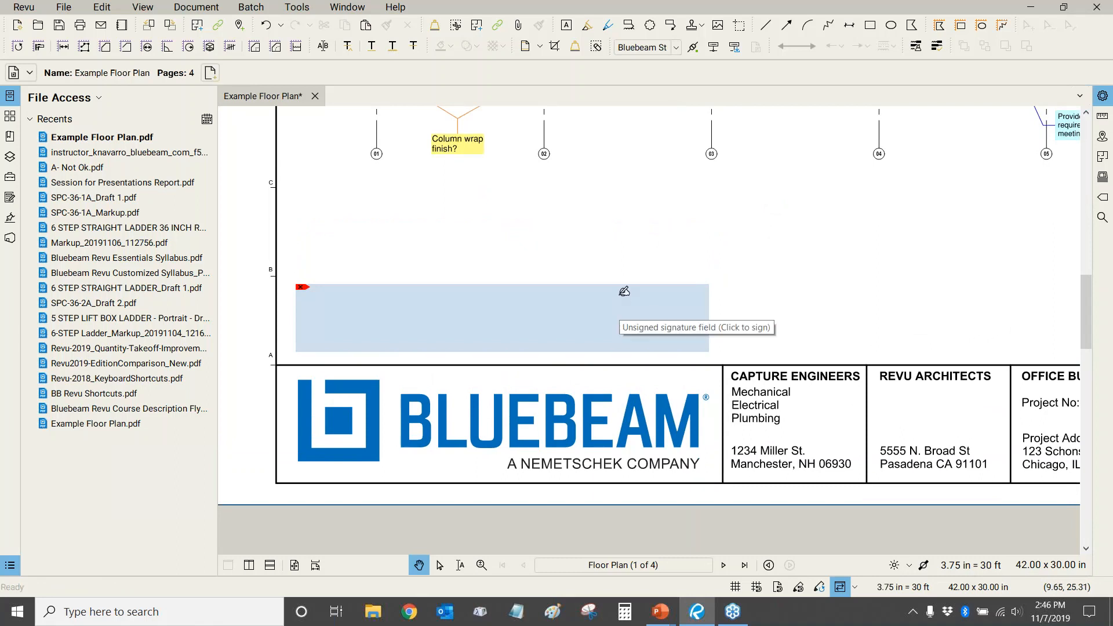
Bring up the signing options of the signature field above the Bluebeam logo, and cancel without signing
{"action": "left_click", "coordinate": [470, 320]}
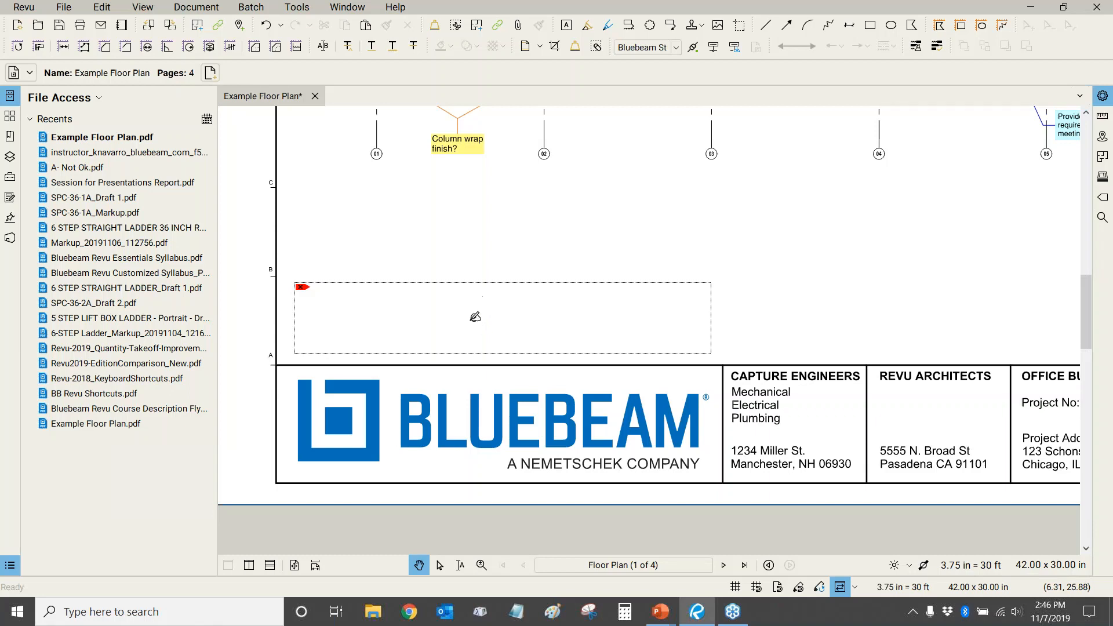
{"action": "left_click", "coordinate": [471, 320]}
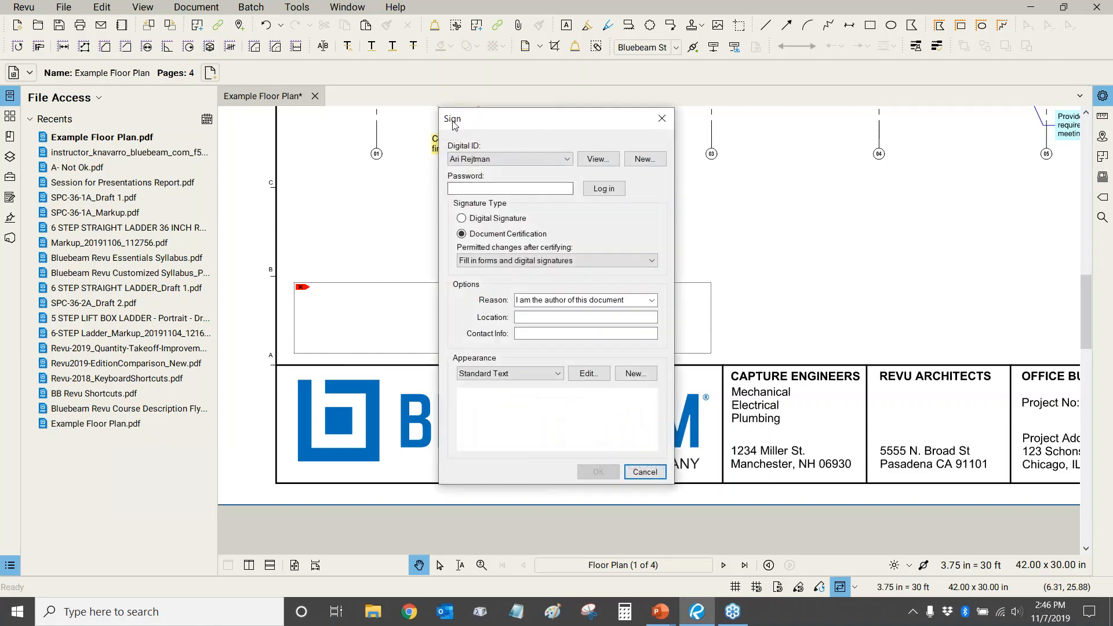
{"action": "left_click", "coordinate": [660, 470]}
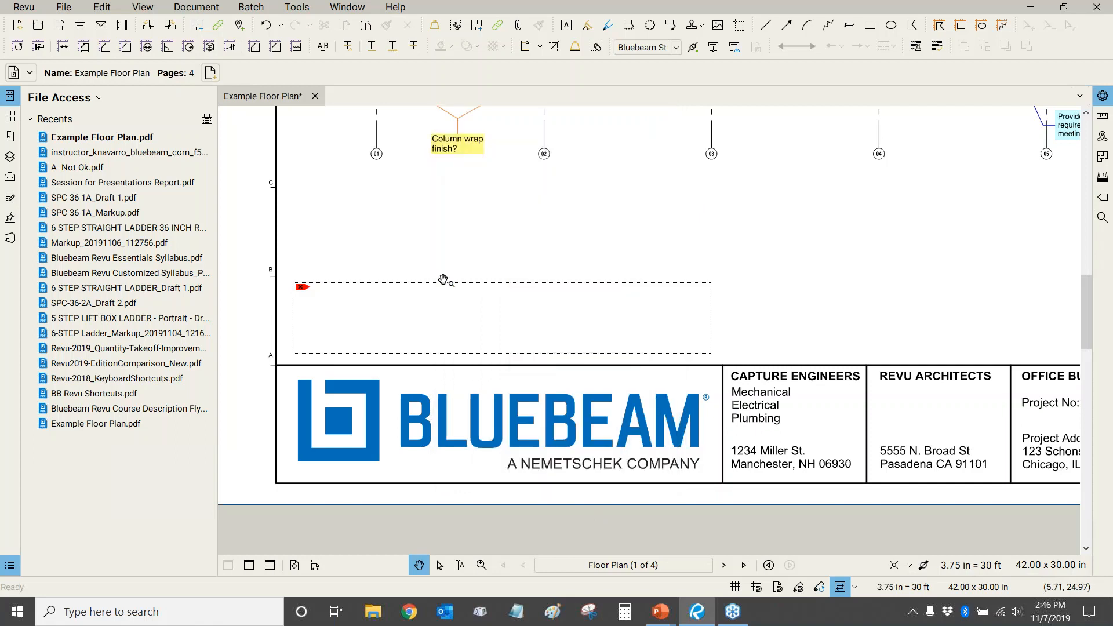
Activate the Digital Signature form tool and delete the signature field above the Bluebeam logo
{"action": "left_click", "coordinate": [303, 9]}
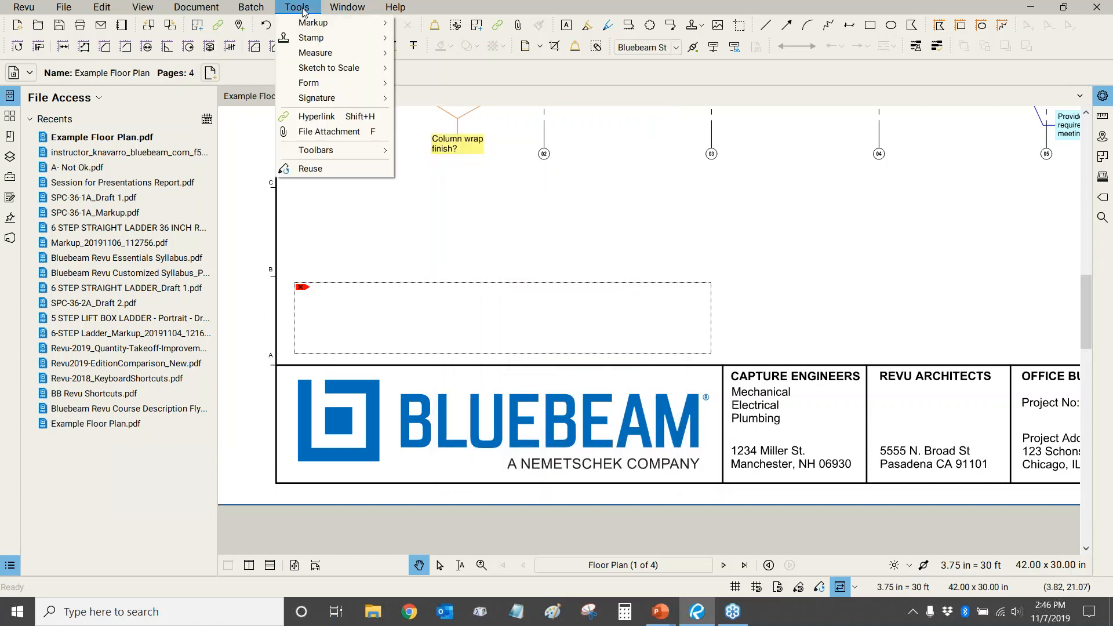
{"action": "mouse_move", "coordinate": [328, 85]}
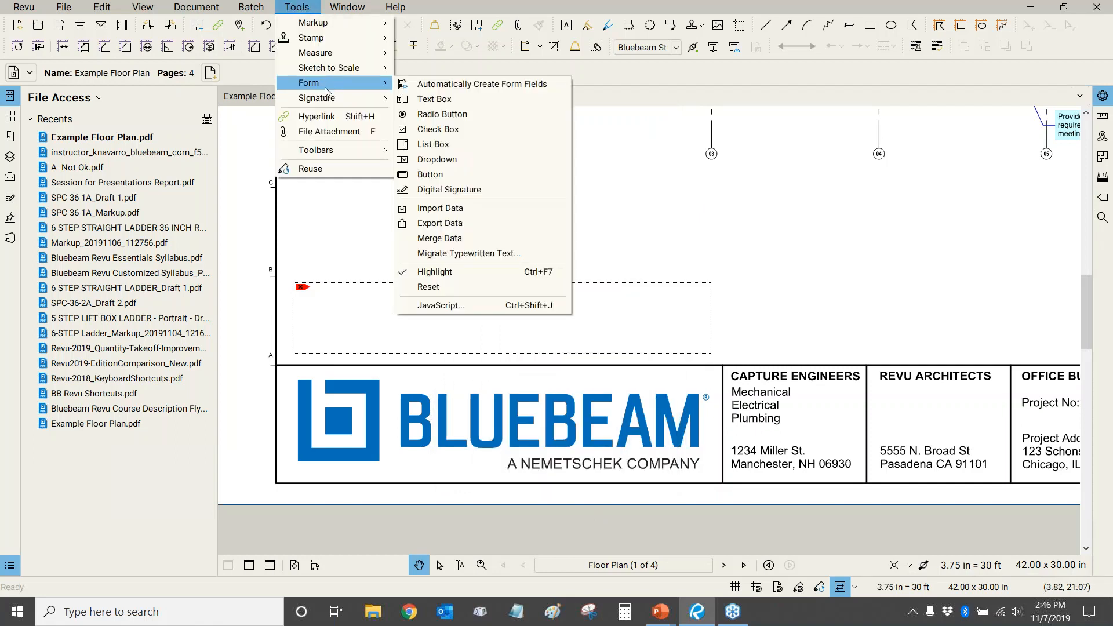
{"action": "left_click", "coordinate": [429, 190]}
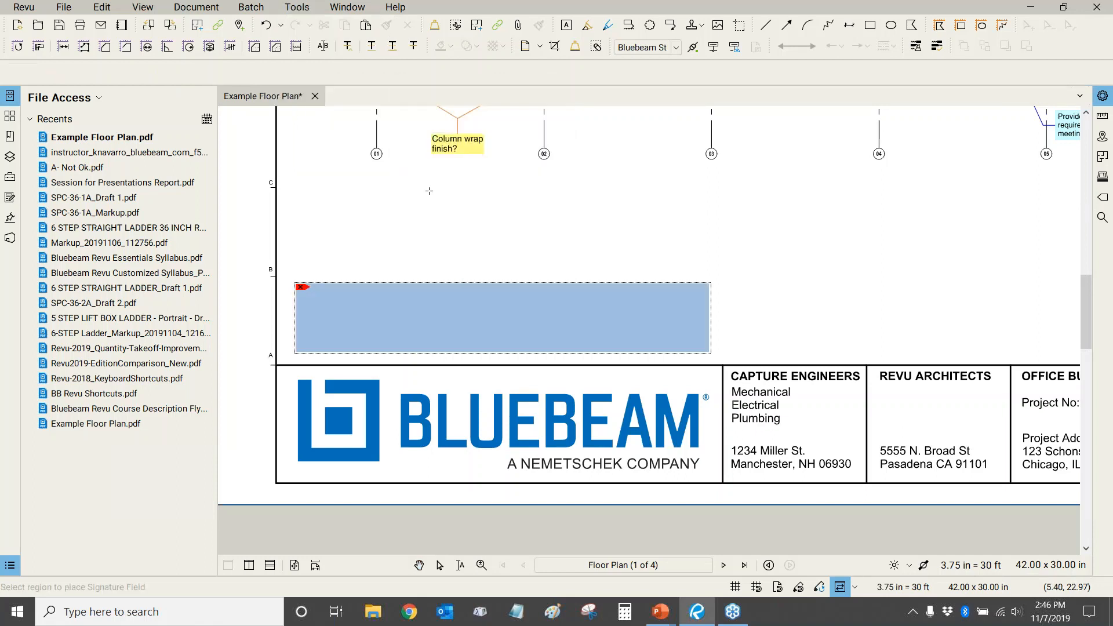
{"action": "right_click", "coordinate": [463, 309]}
{"action": "left_click", "coordinate": [492, 360]}
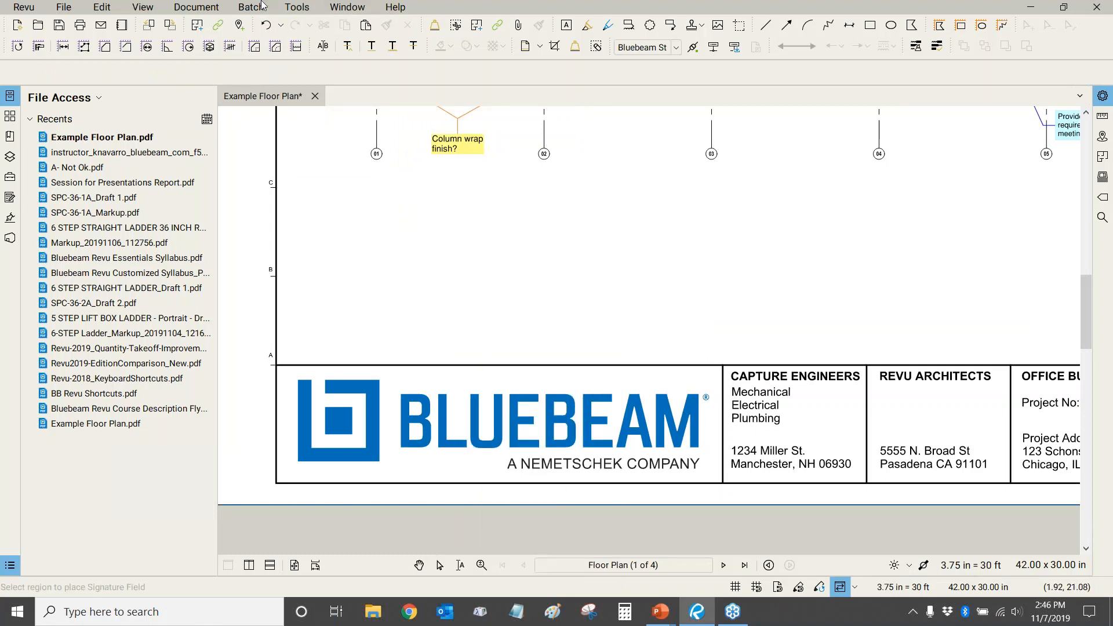
{"action": "left_click", "coordinate": [281, 11]}
{"action": "mouse_move", "coordinate": [312, 86]}
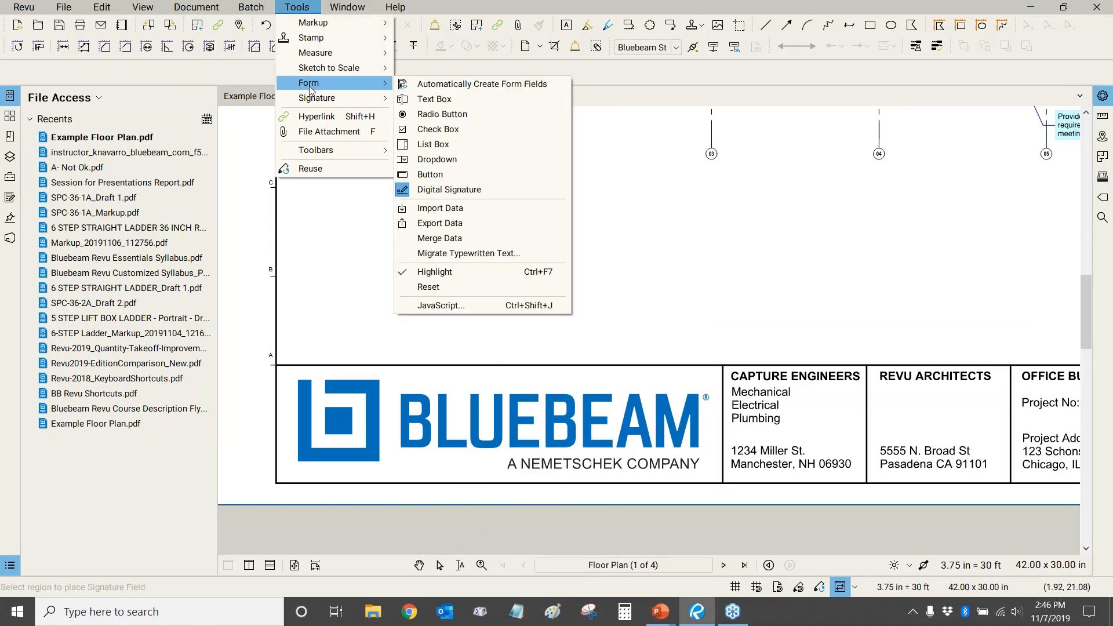
{"action": "left_click", "coordinate": [431, 174]}
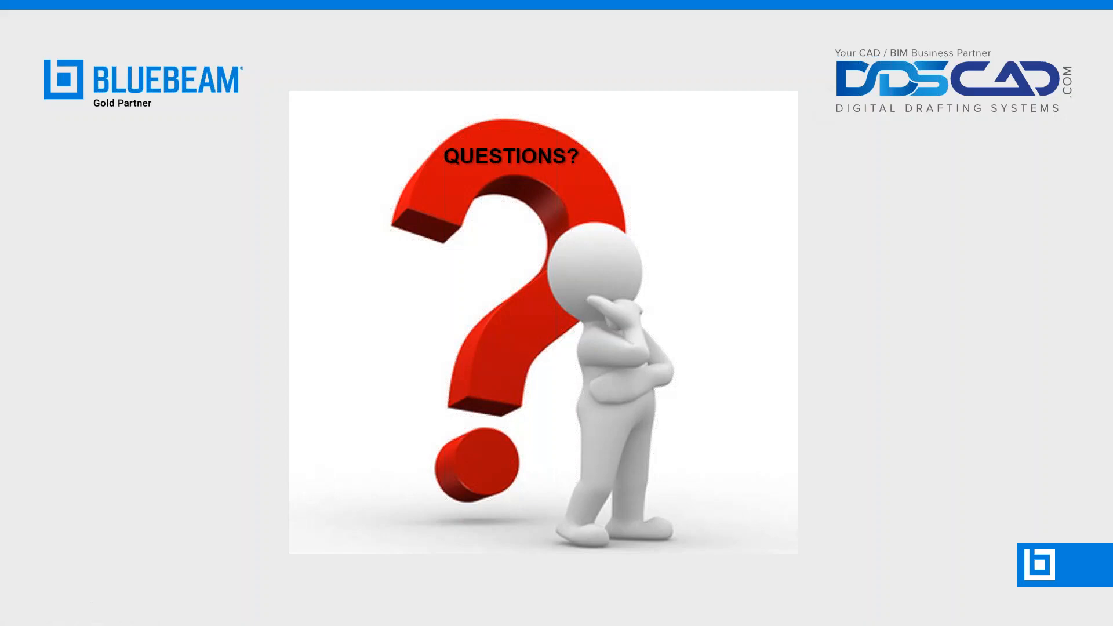
Return to Revu from the Questions slide, show the page thumbnails and view the whole Floor Plan page
{"action": "key", "text": "alt+Tab"}
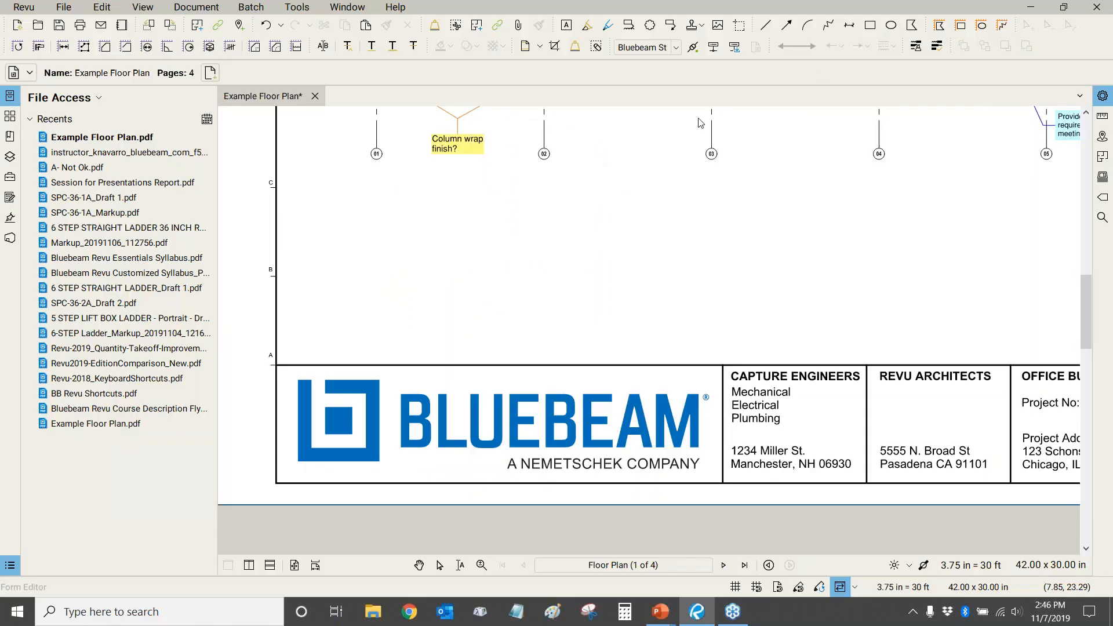
{"action": "left_click", "coordinate": [9, 116]}
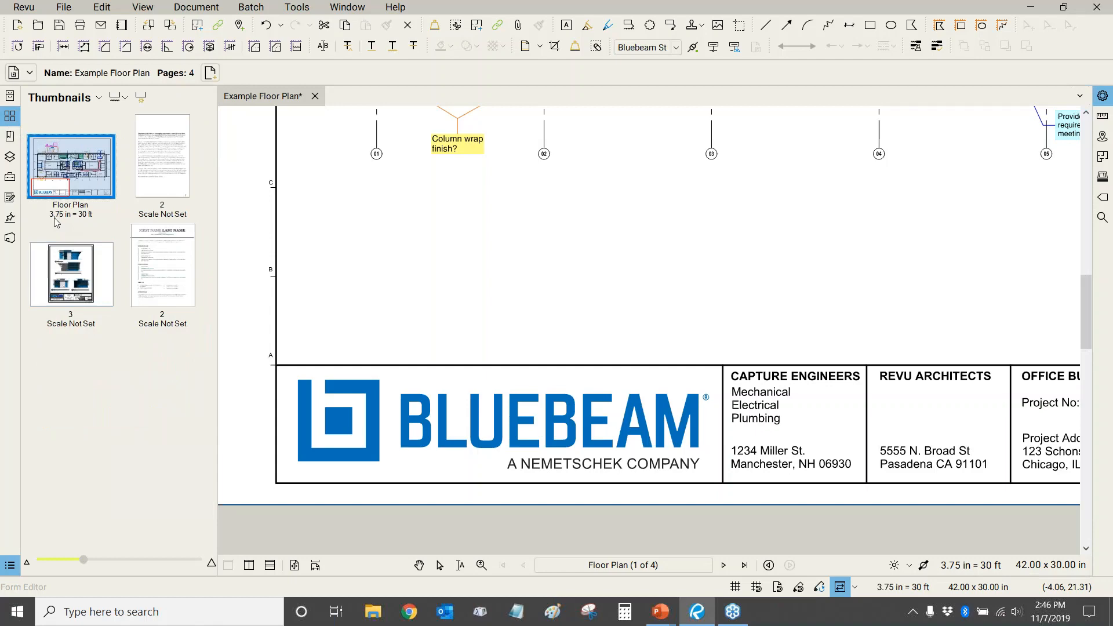
{"action": "double_click", "coordinate": [408, 244]}
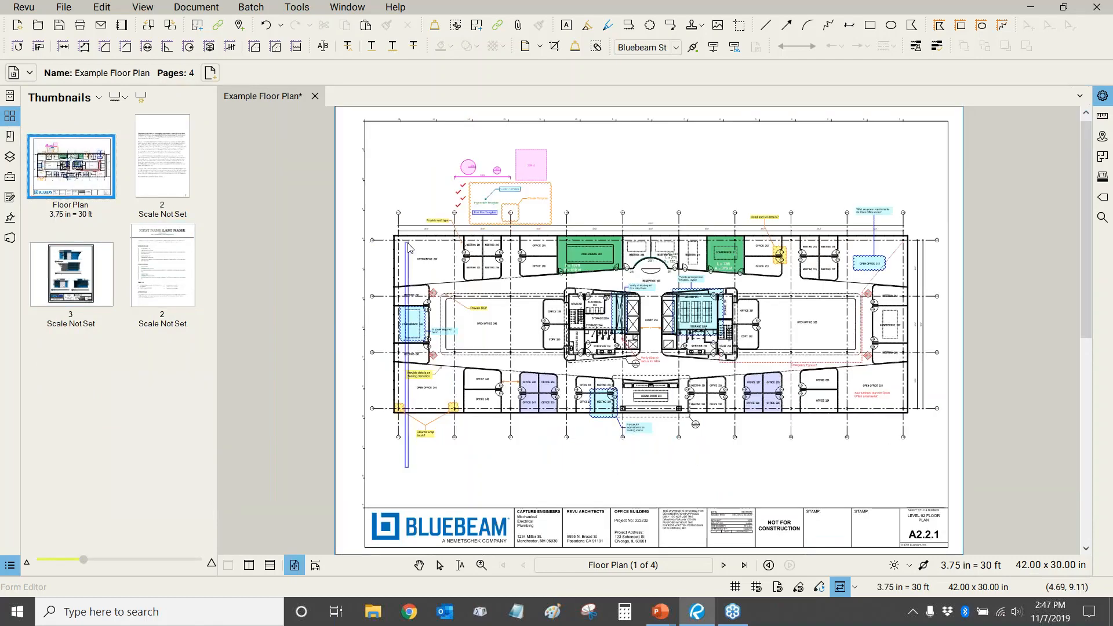
{"action": "left_click_drag", "start_coordinate": [408, 244], "coordinate": [416, 187]}
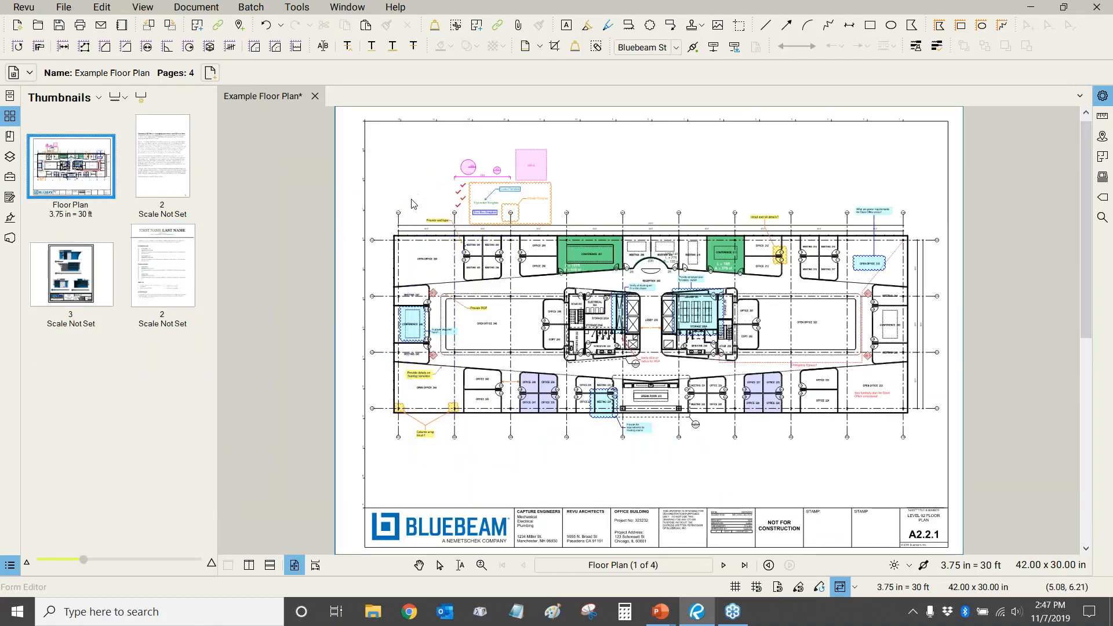
Open the Measurements settings for applying the Floor Plan scale to a page range and review the preset scales
{"action": "left_click", "coordinate": [1103, 116]}
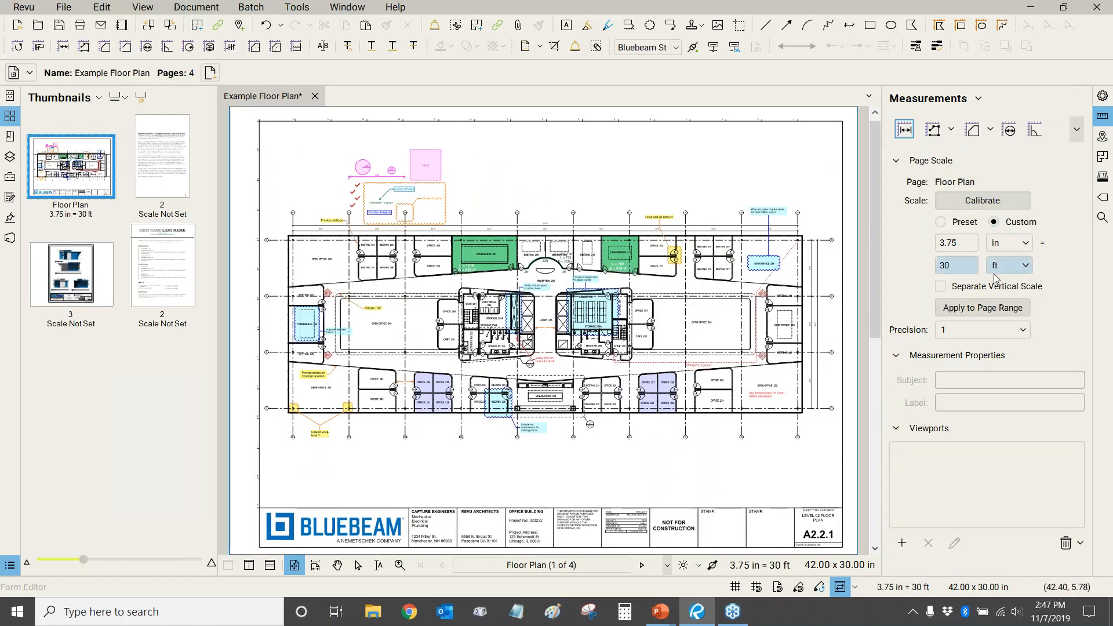
{"action": "left_click", "coordinate": [995, 309]}
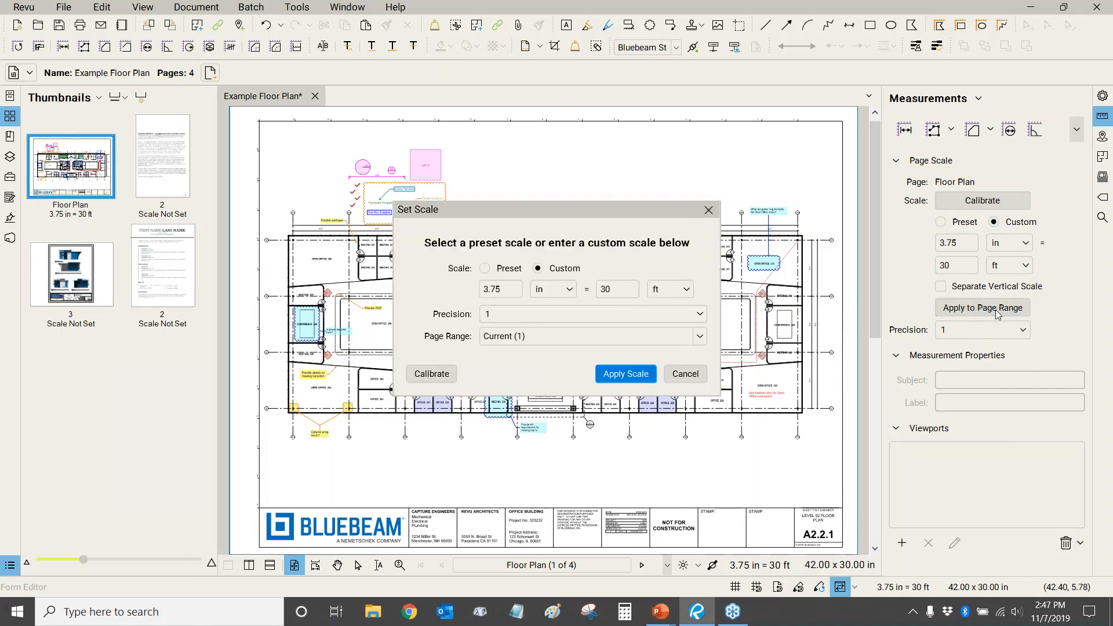
{"action": "left_click", "coordinate": [485, 270]}
{"action": "left_click", "coordinate": [510, 290]}
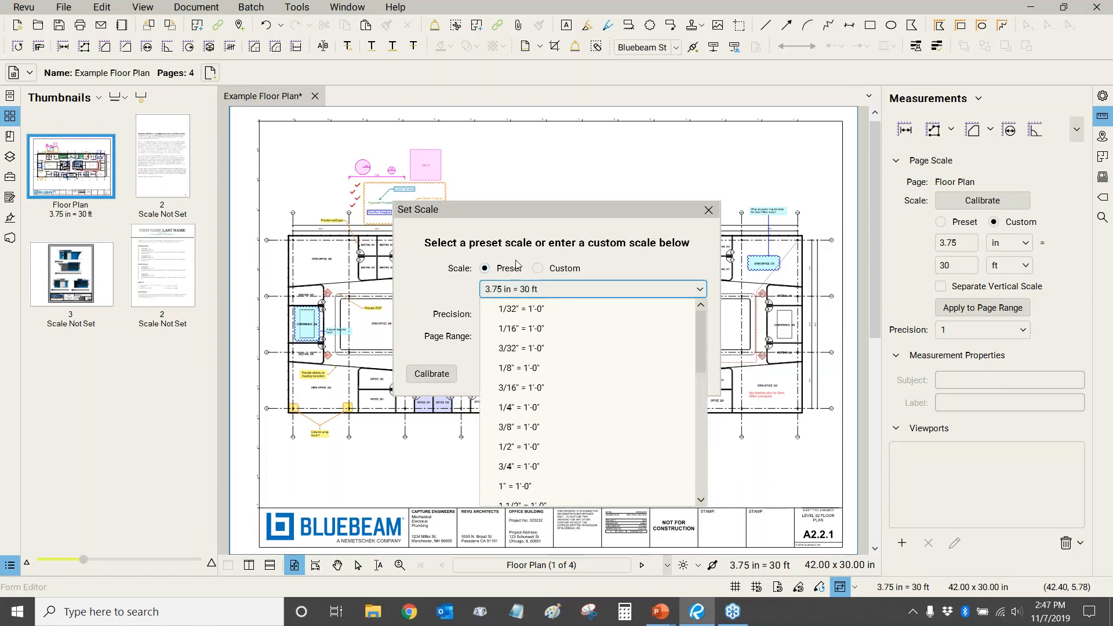
{"action": "left_click", "coordinate": [596, 271]}
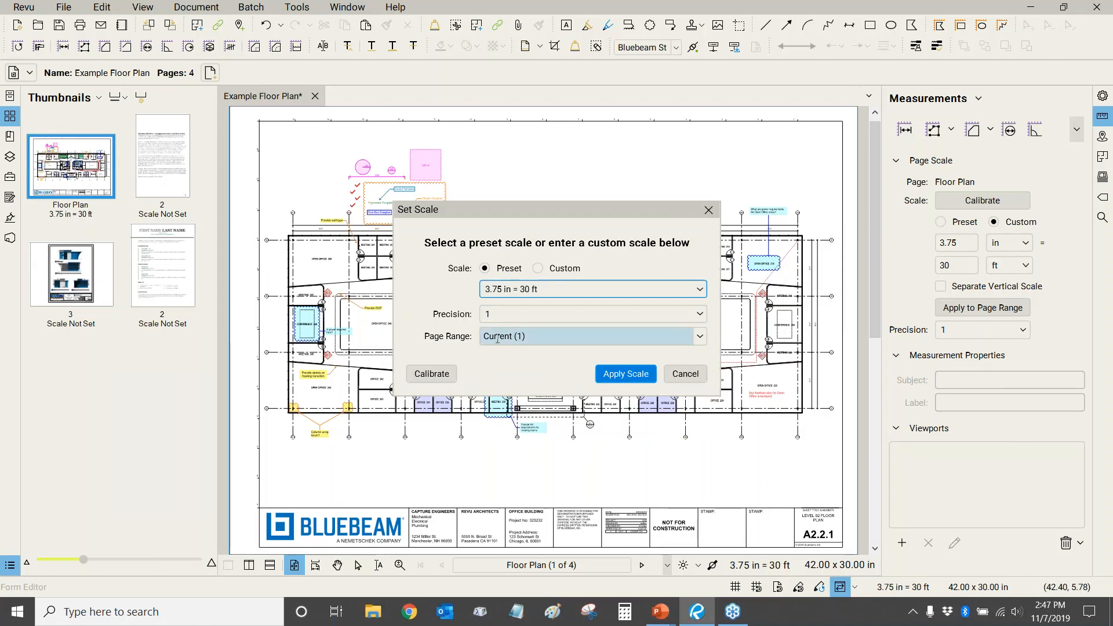
Review the page range choices for the scale against the page thumbnails, and cancel without applying a scale
{"action": "left_click", "coordinate": [701, 341]}
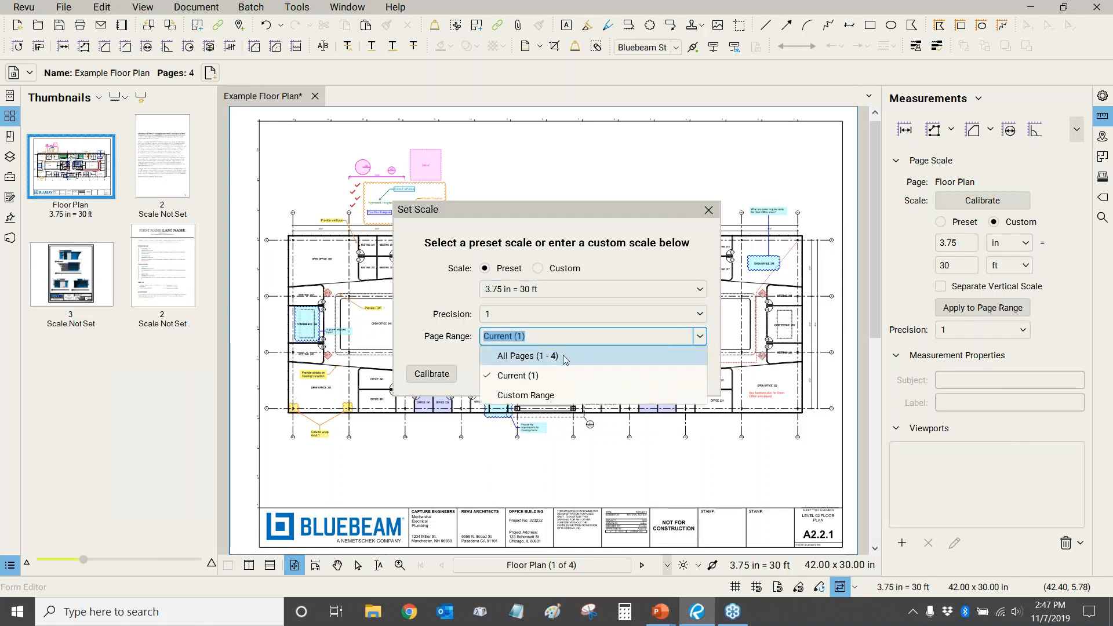
{"action": "left_click", "coordinate": [436, 298]}
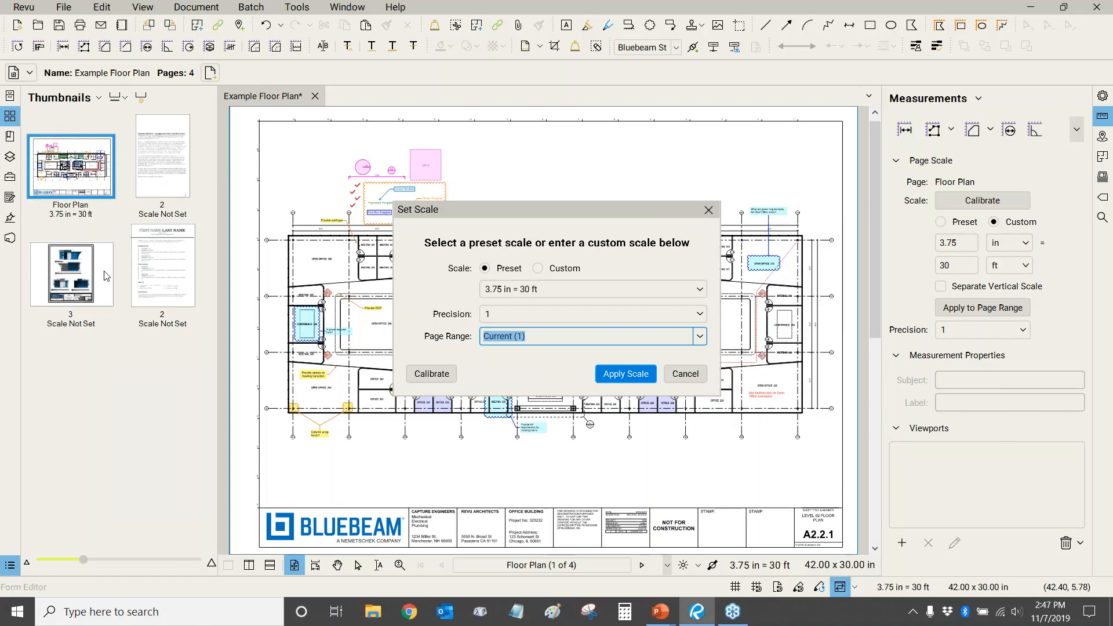
{"action": "left_click", "coordinate": [700, 337]}
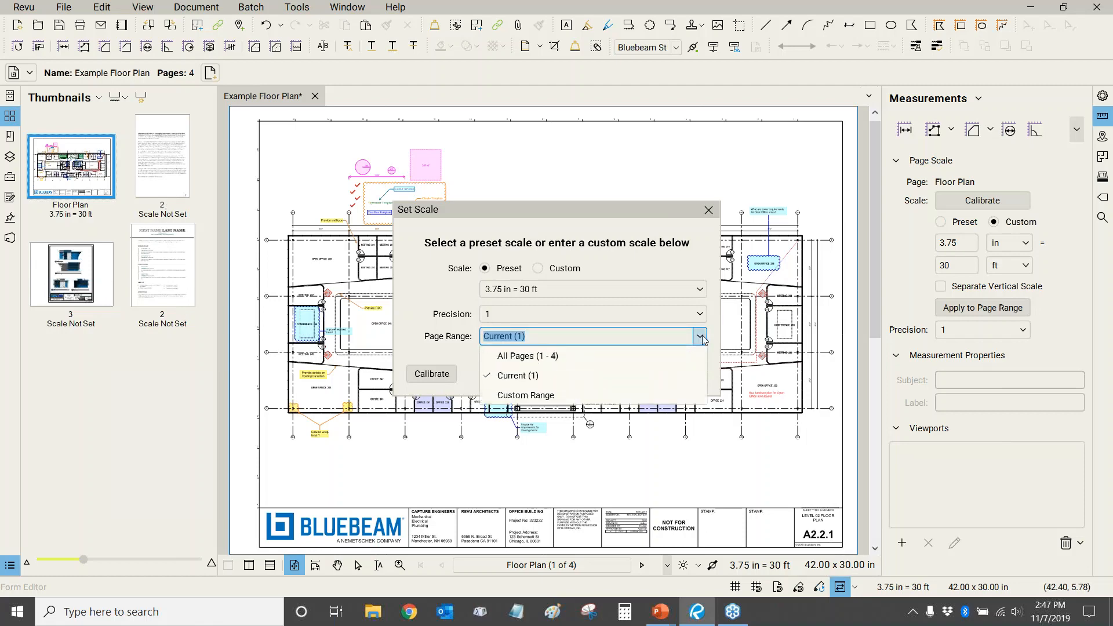
{"action": "left_click", "coordinate": [700, 337]}
{"action": "left_click", "coordinate": [686, 375]}
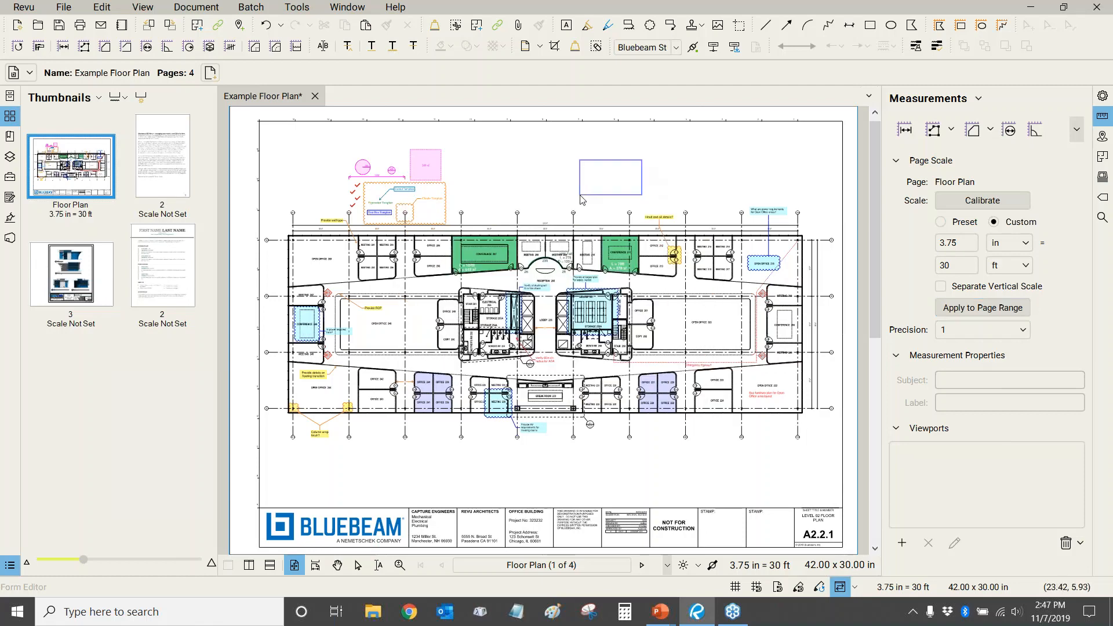
Open the keyboard shortcut settings and review the Arc tool's assigned shortcut and the list of command shortcuts
{"action": "key", "text": "alt+Tab"}
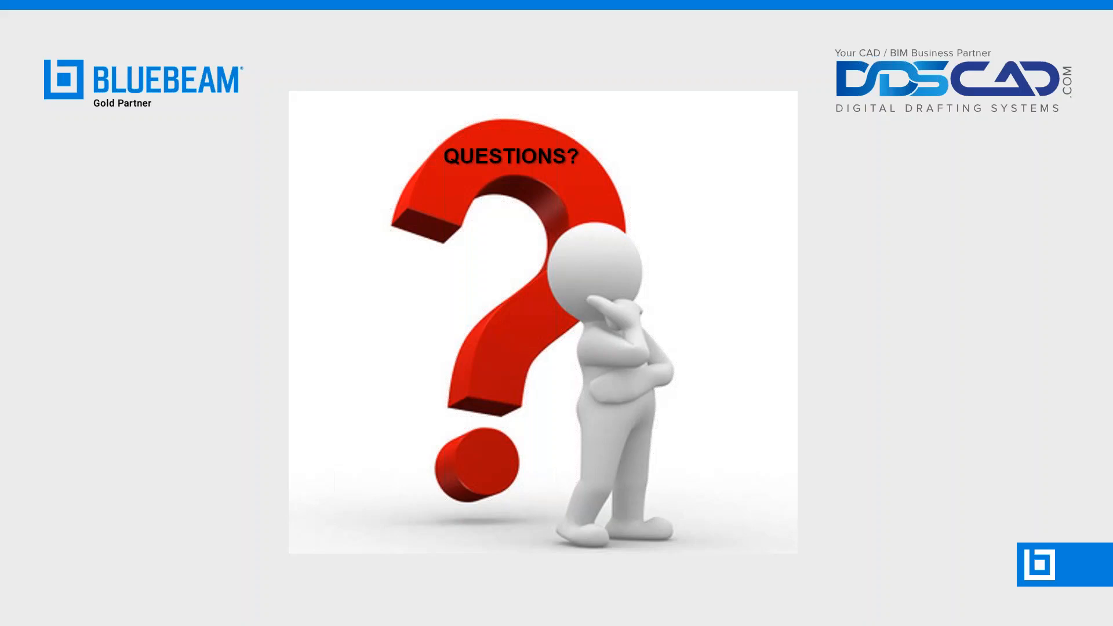
{"action": "key", "text": "alt+Tab"}
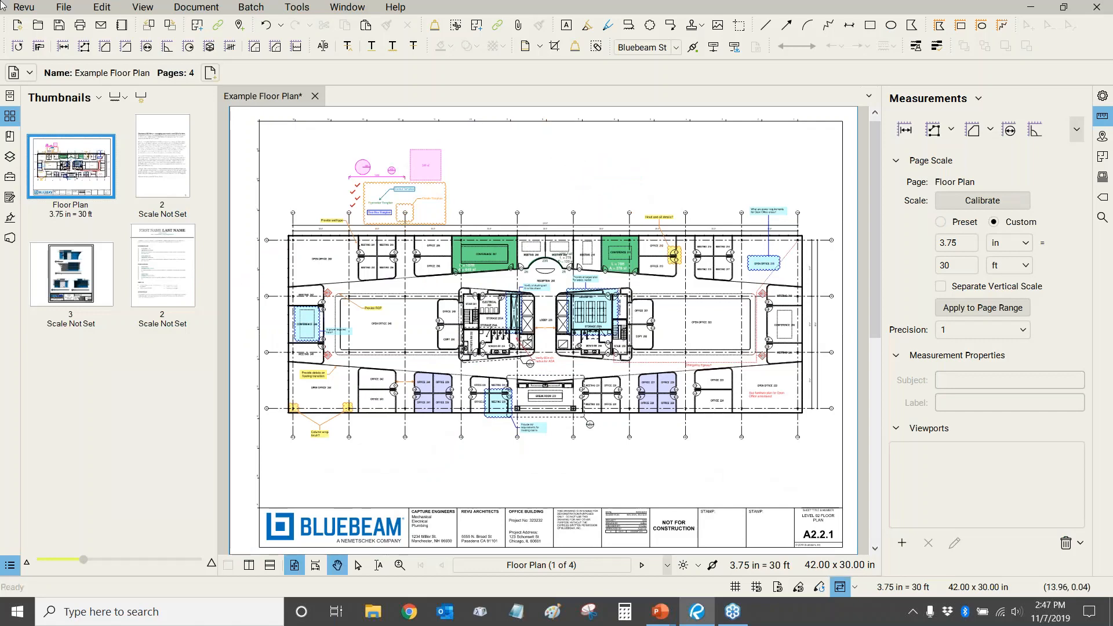
{"action": "left_click", "coordinate": [28, 9]}
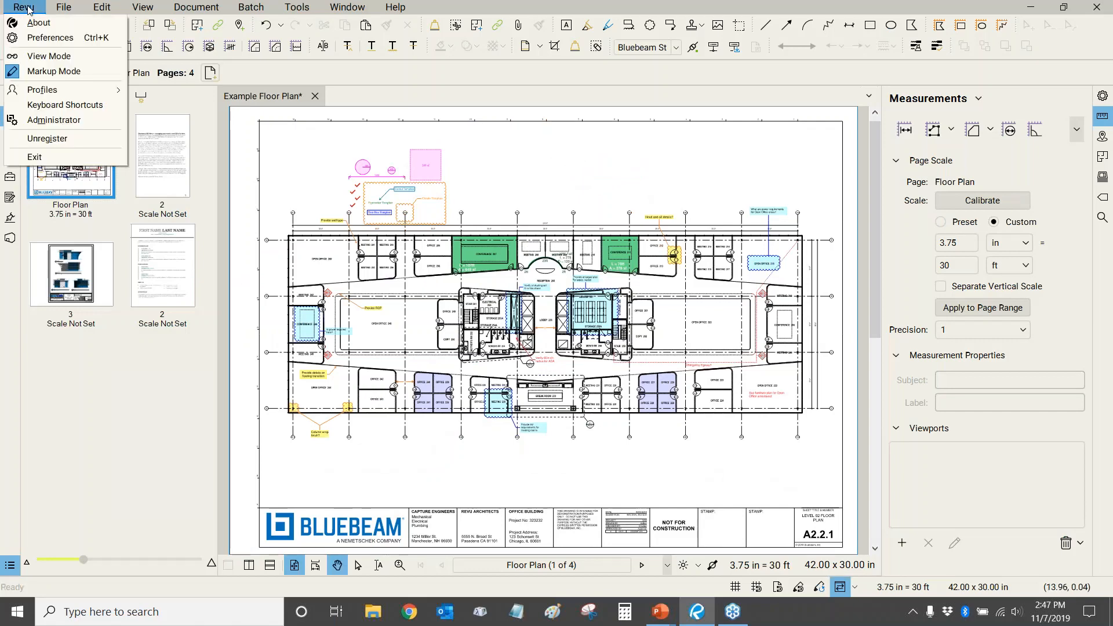
{"action": "left_click", "coordinate": [49, 108]}
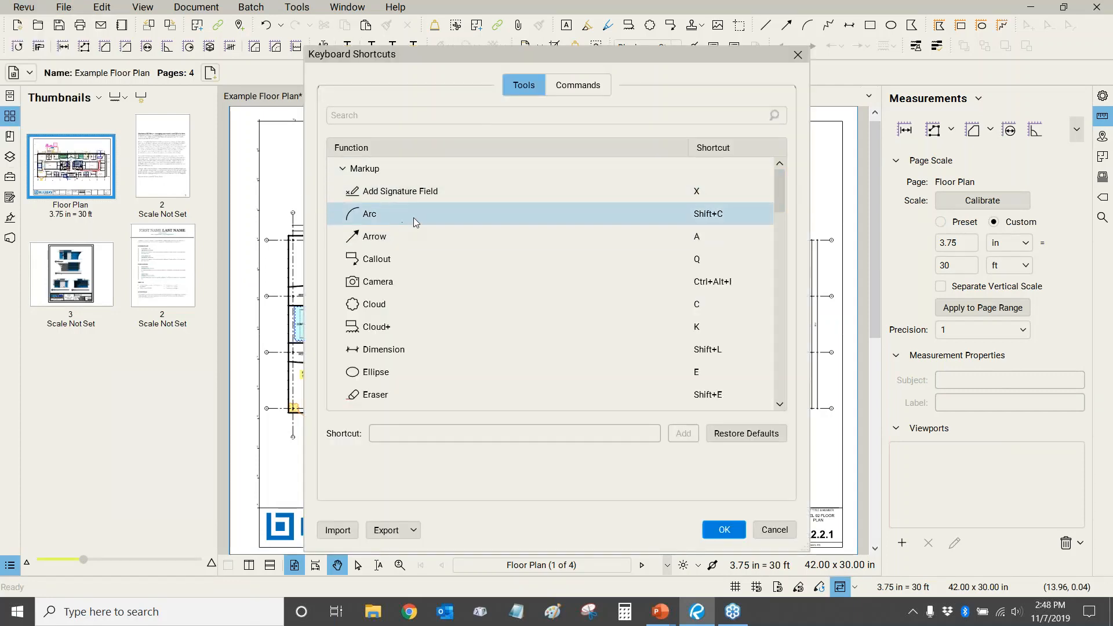
{"action": "left_click", "coordinate": [429, 221]}
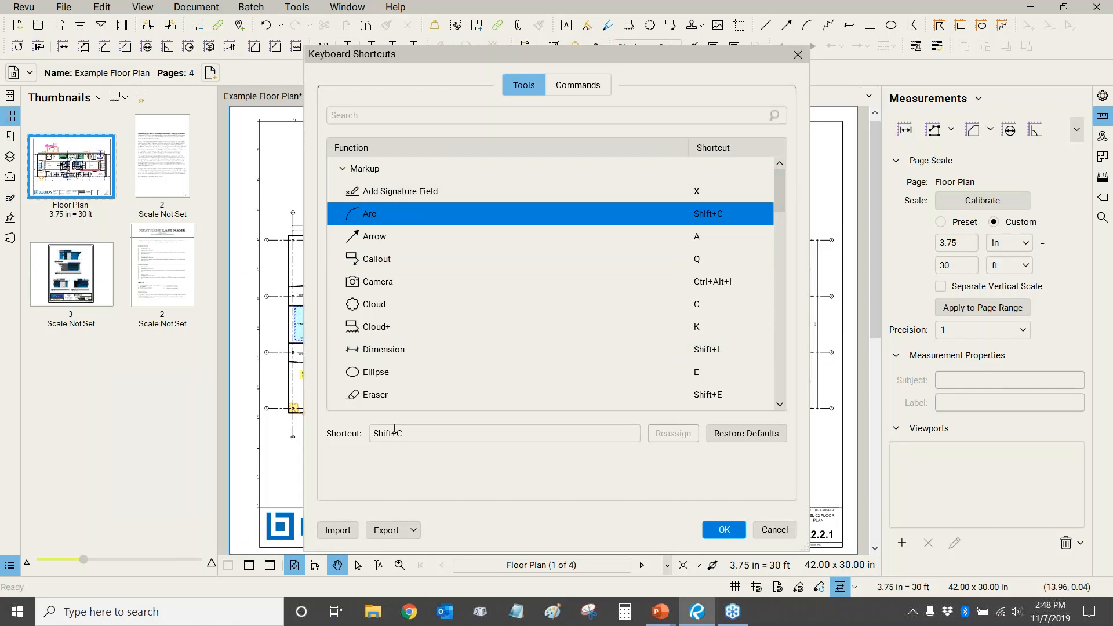
{"action": "left_click", "coordinate": [520, 433]}
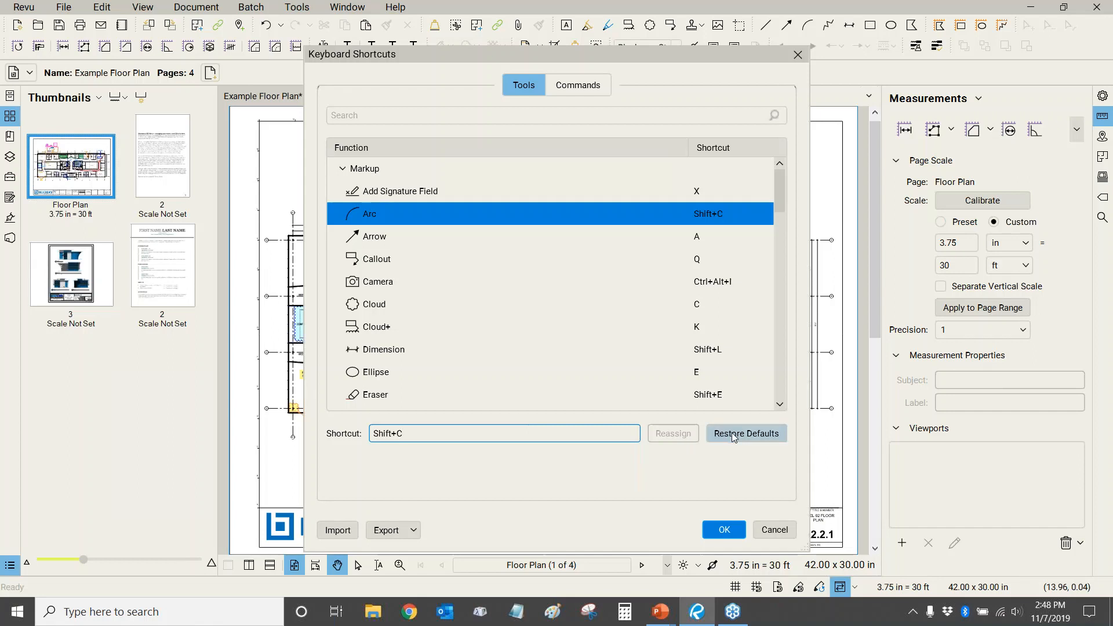
{"action": "left_click", "coordinate": [579, 85]}
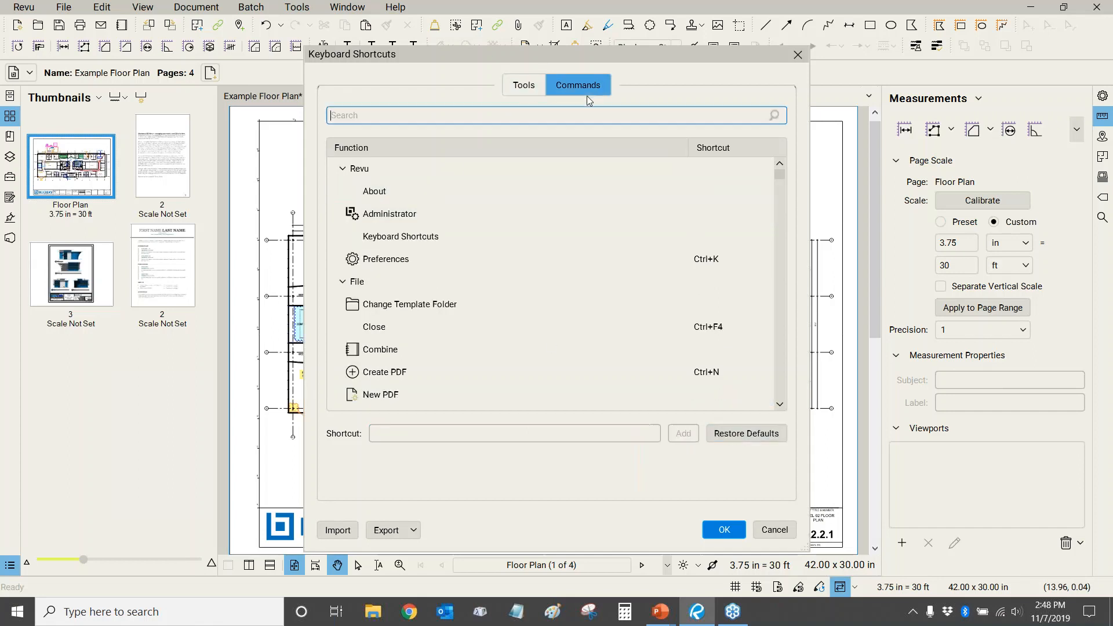
{"action": "left_click", "coordinate": [526, 88]}
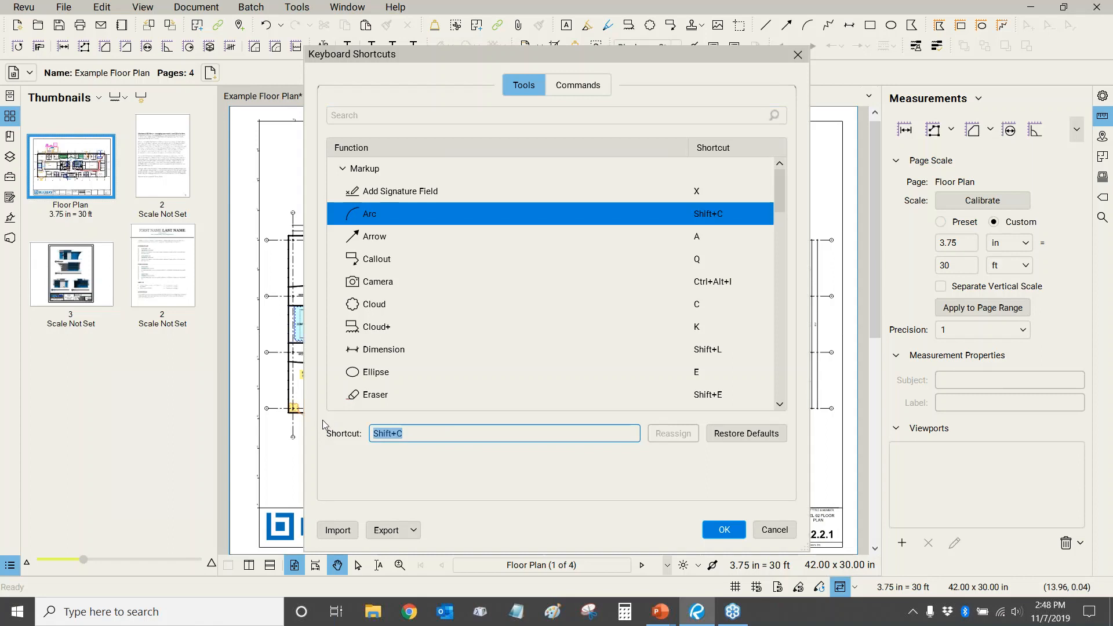
Restore the default shortcuts, try Shift+A for the Arc tool, cancel the changes and switch back to the Questions slide
{"action": "key", "text": "shift"}
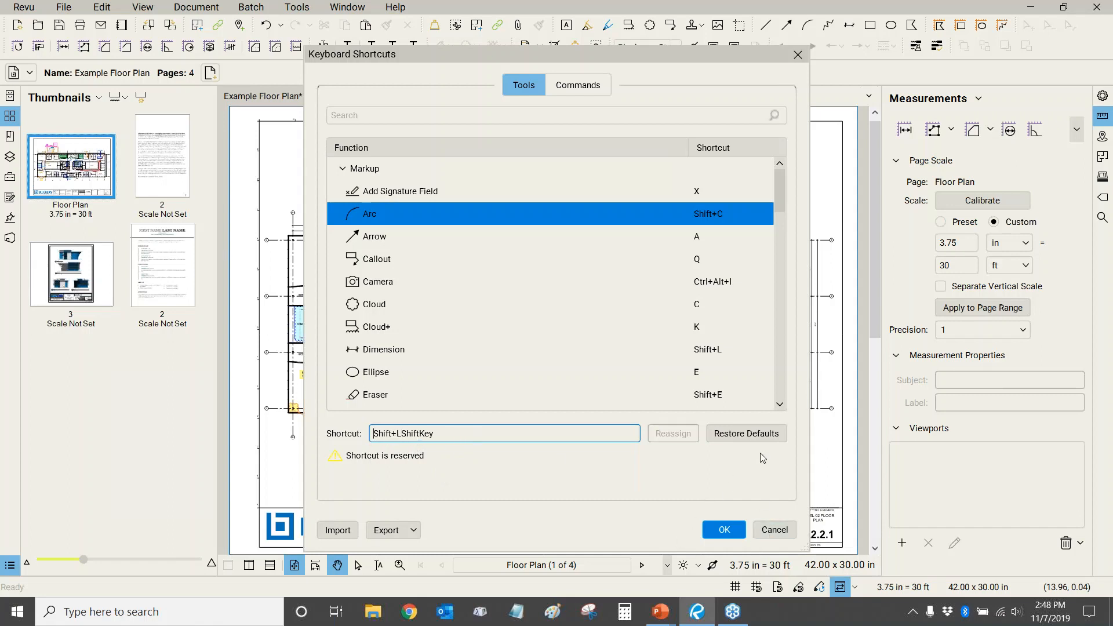
{"action": "left_click", "coordinate": [748, 433]}
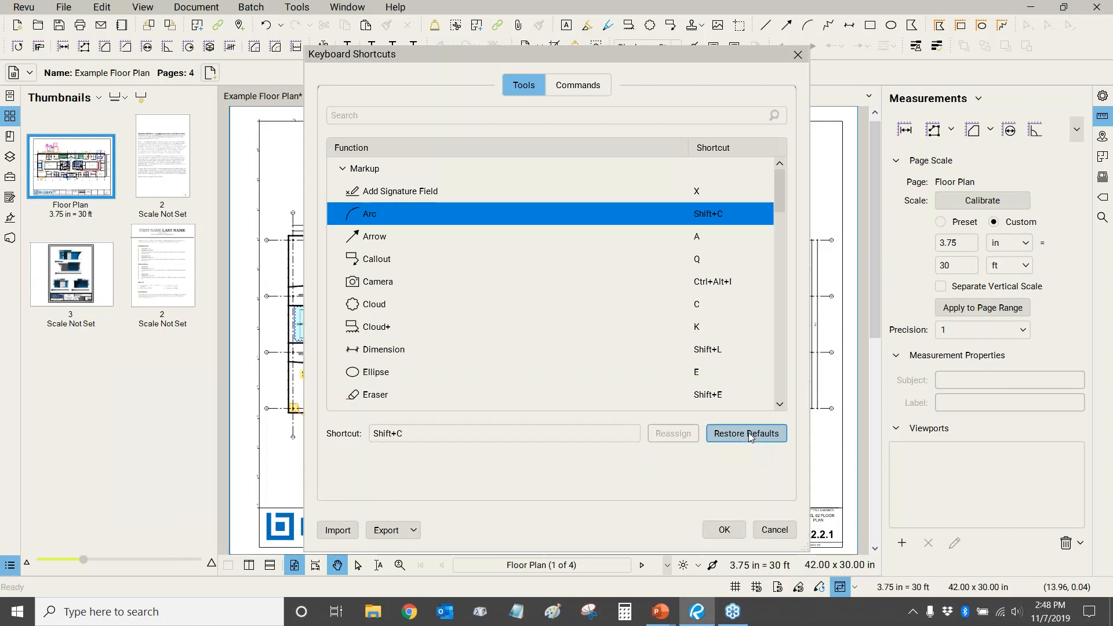
{"action": "left_click", "coordinate": [425, 433]}
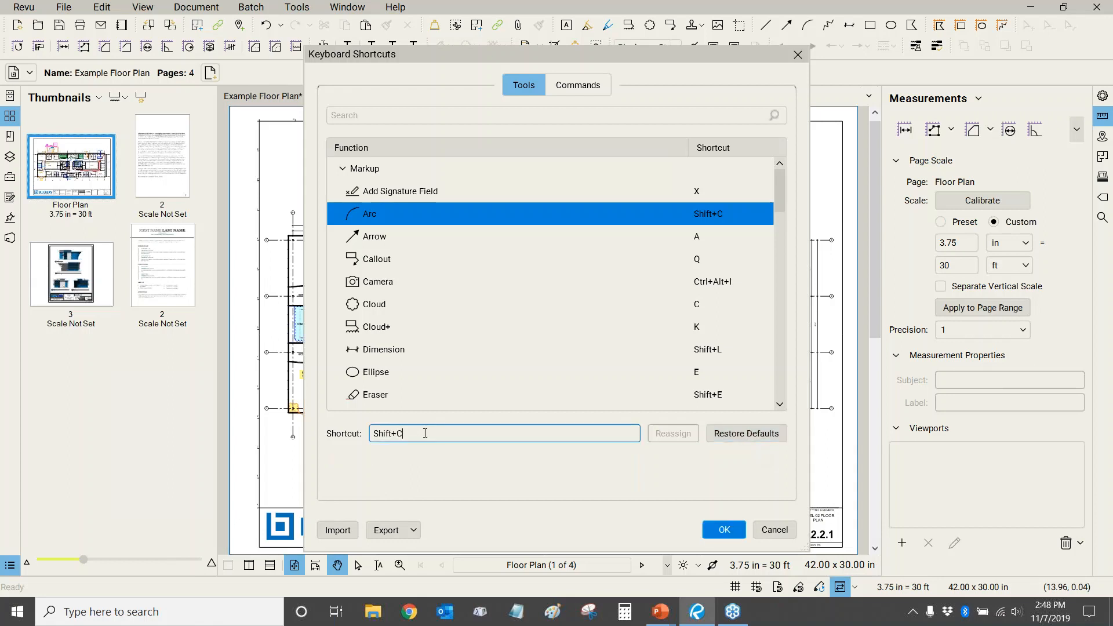
{"action": "key", "text": "shift+a"}
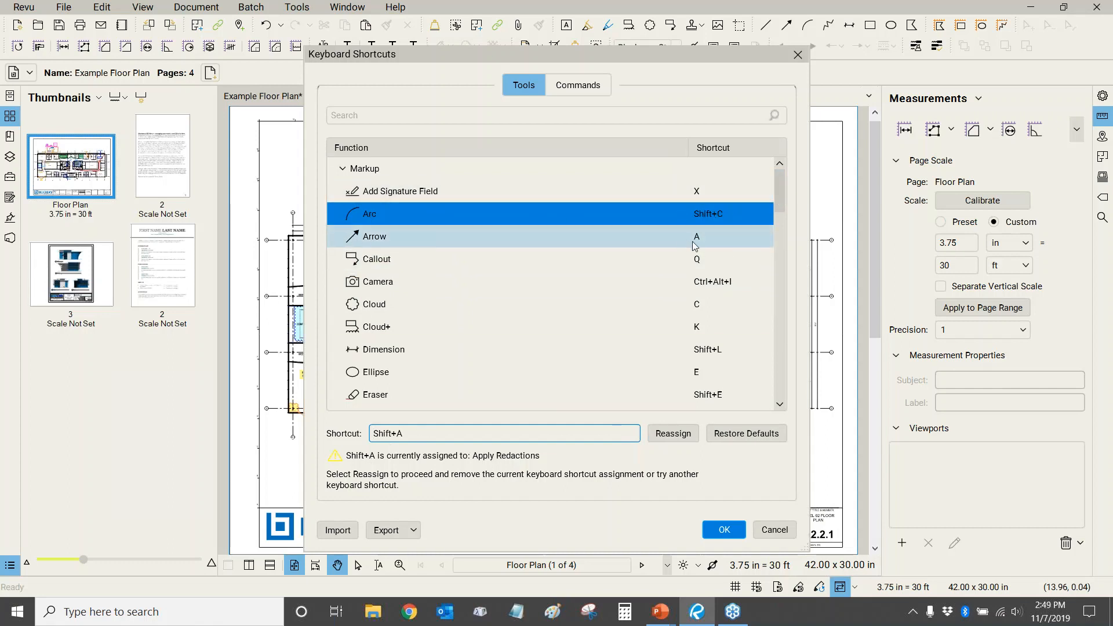
{"action": "left_click", "coordinate": [771, 532]}
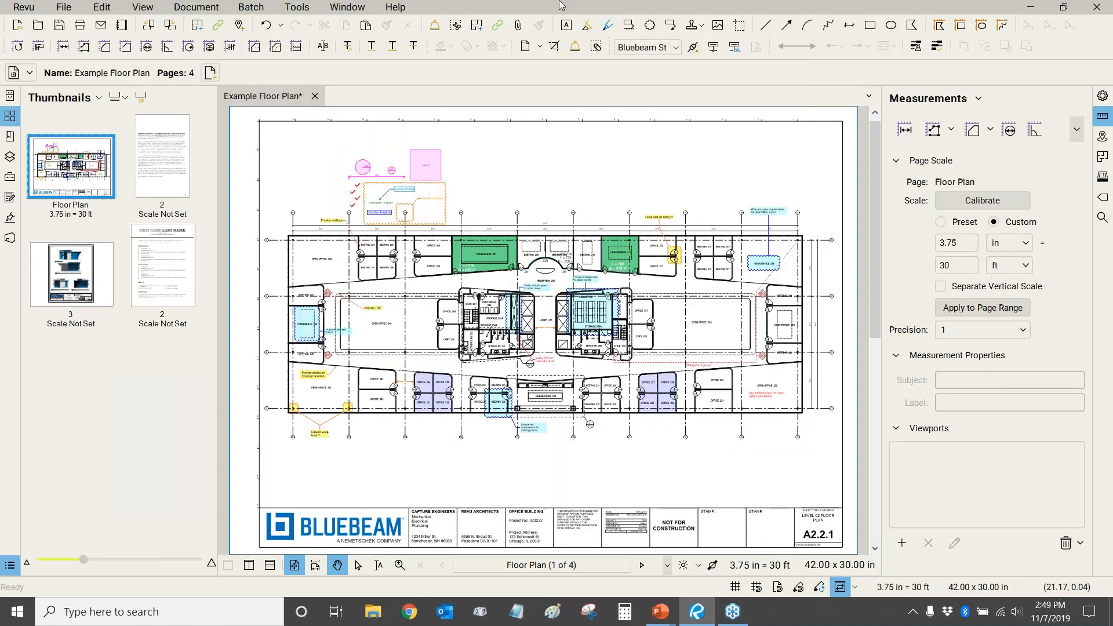
{"action": "key", "text": "alt+Tab"}
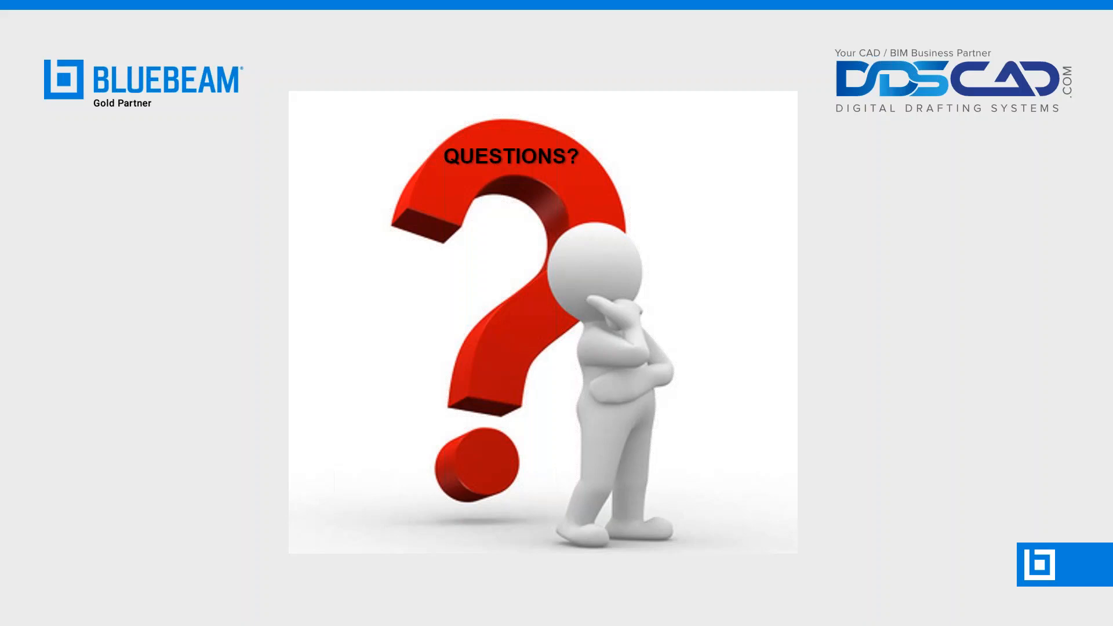
Switch to Revu and look over the upper right area of the Floor Plan page
{"action": "key", "text": "alt+Tab"}
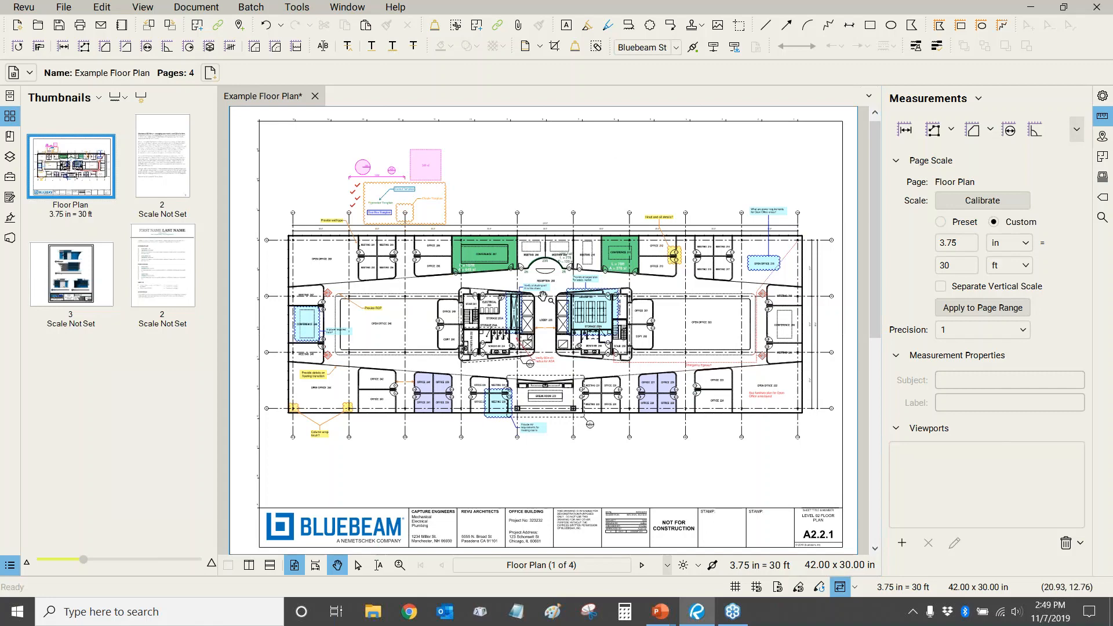
{"action": "scroll", "coordinate": [603, 227], "scroll_direction": "up", "scroll_amount": 3}
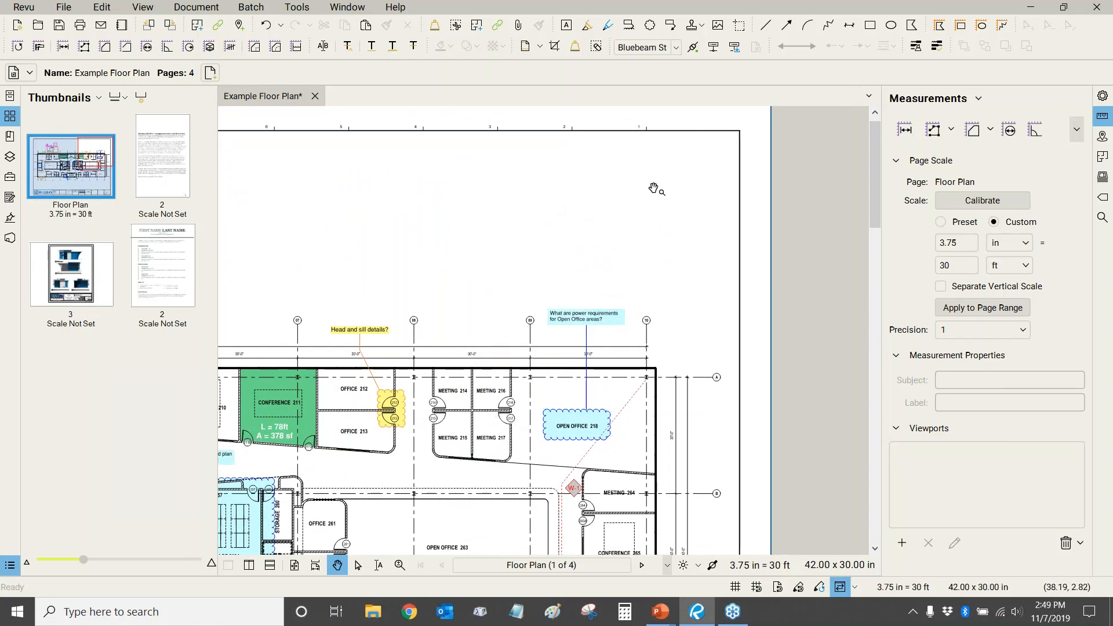
{"action": "scroll", "coordinate": [589, 228], "scroll_direction": "down", "scroll_amount": 3}
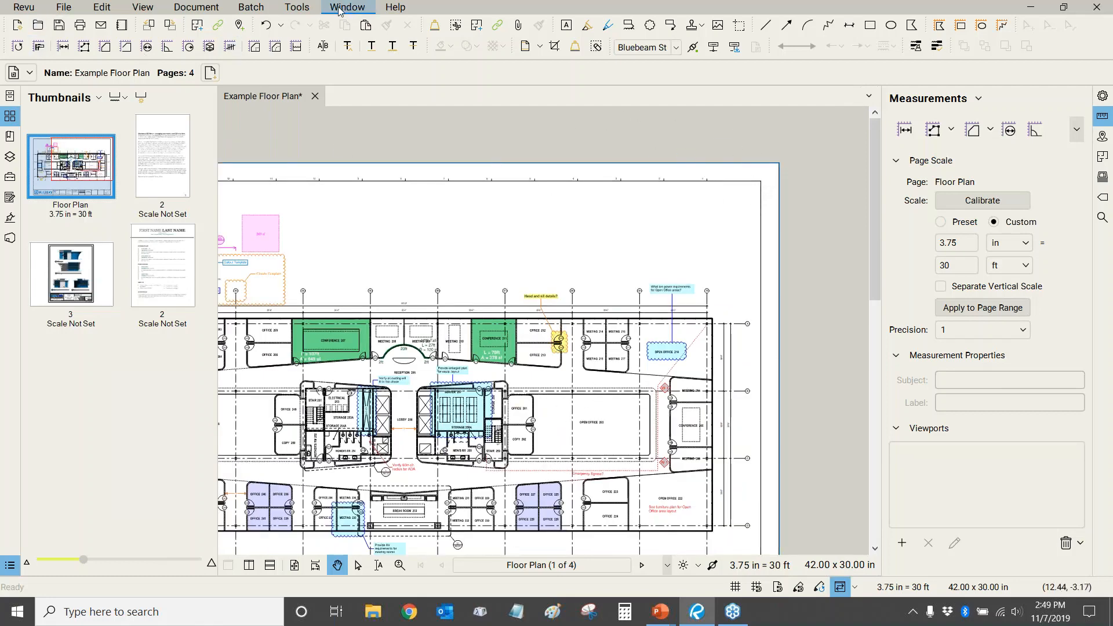
Try a rectangle markup in the blank area above the right end of the floor plan, cancel it and fit the whole page
{"action": "left_click", "coordinate": [297, 7]}
{"action": "mouse_move", "coordinate": [313, 23]}
{"action": "left_click", "coordinate": [435, 216]}
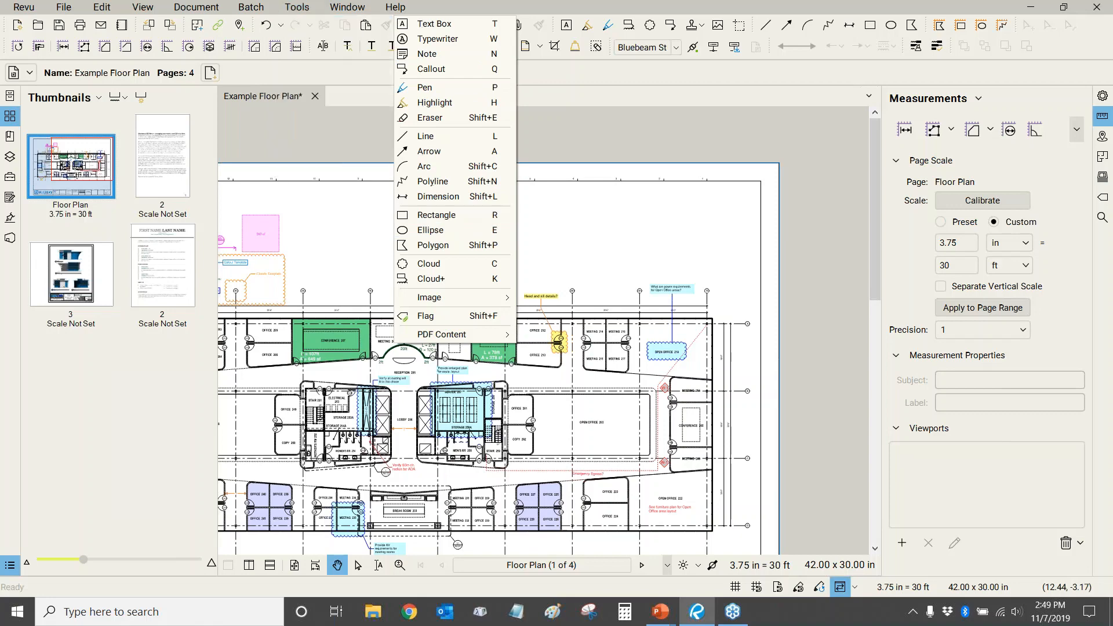
{"action": "left_click_drag", "start_coordinate": [572, 187], "coordinate": [750, 280]}
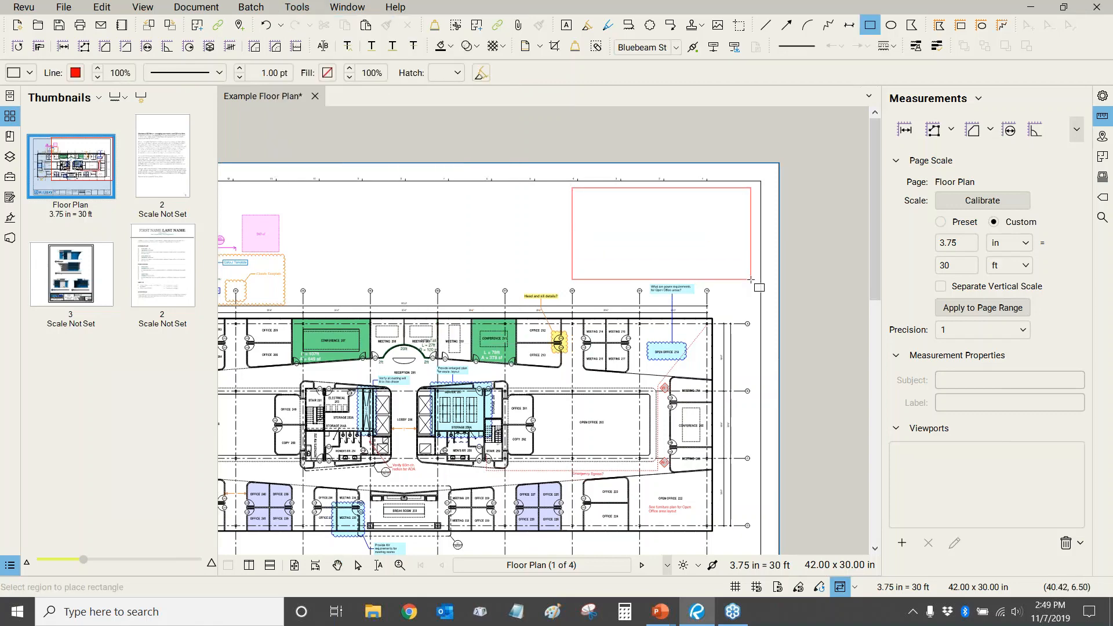
{"action": "key", "text": "Escape"}
{"action": "left_click_drag", "start_coordinate": [589, 219], "coordinate": [735, 204]}
{"action": "scroll", "coordinate": [523, 218], "scroll_direction": "down", "scroll_amount": 4}
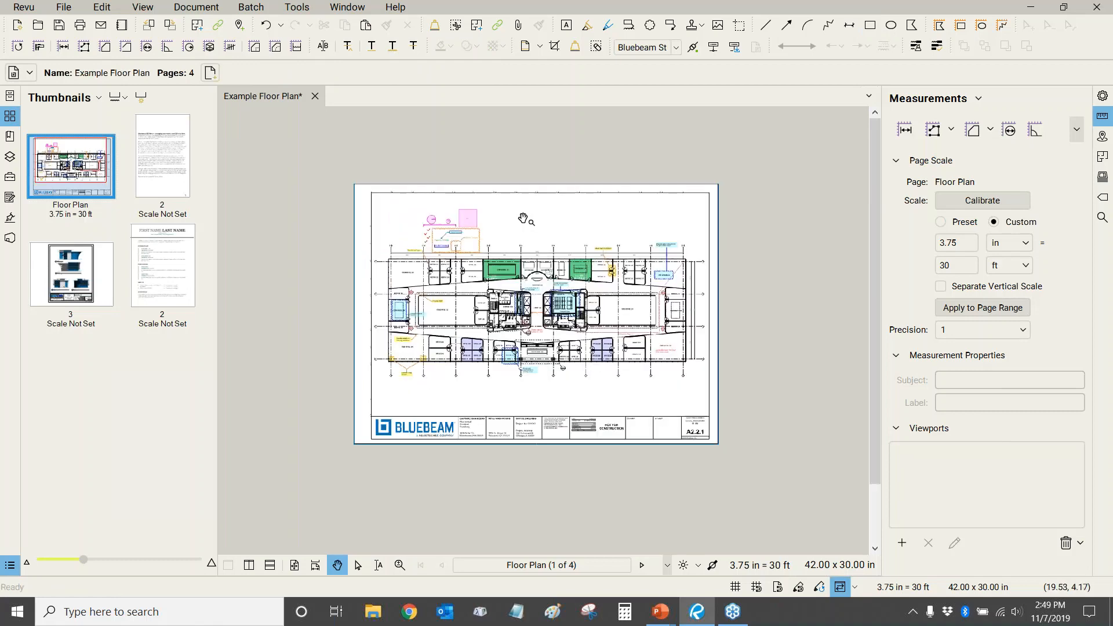
{"action": "key", "text": "ctrl+2"}
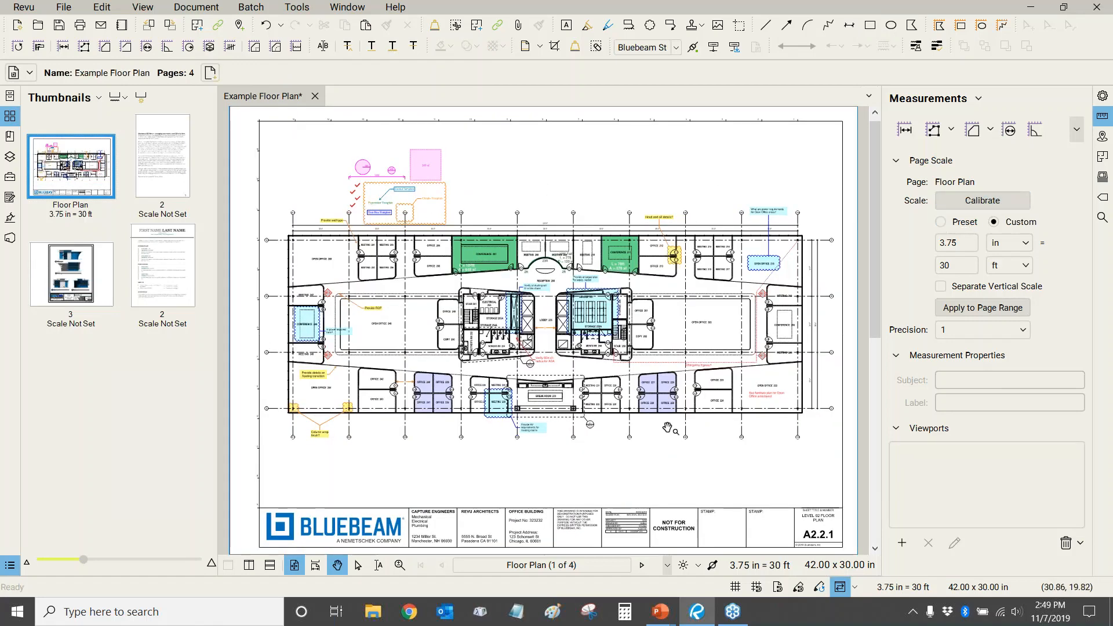
Switch the Floor Plan page scale to Preset and review the available preset scales without choosing another one
{"action": "left_click", "coordinate": [939, 222]}
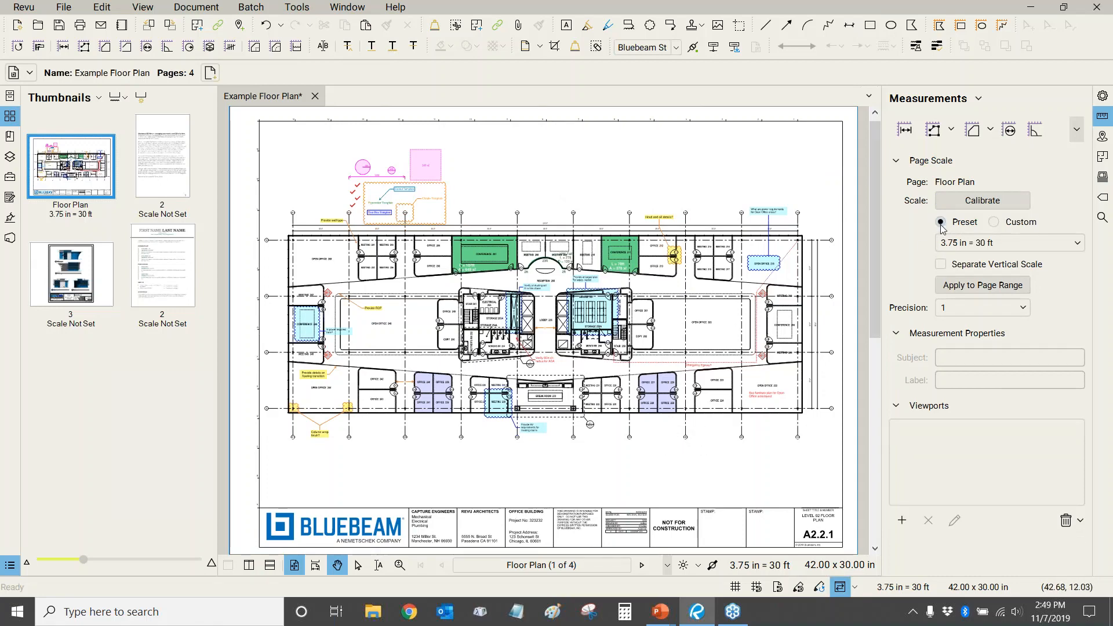
{"action": "left_click", "coordinate": [1063, 243]}
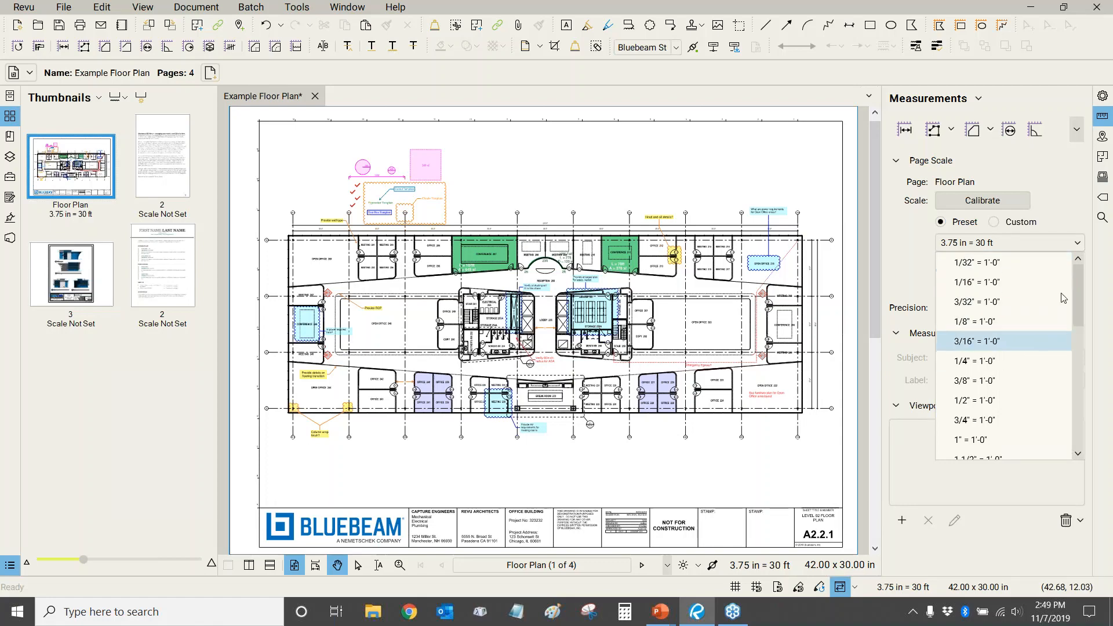
{"action": "scroll", "coordinate": [985, 423], "scroll_direction": "down", "scroll_amount": 1}
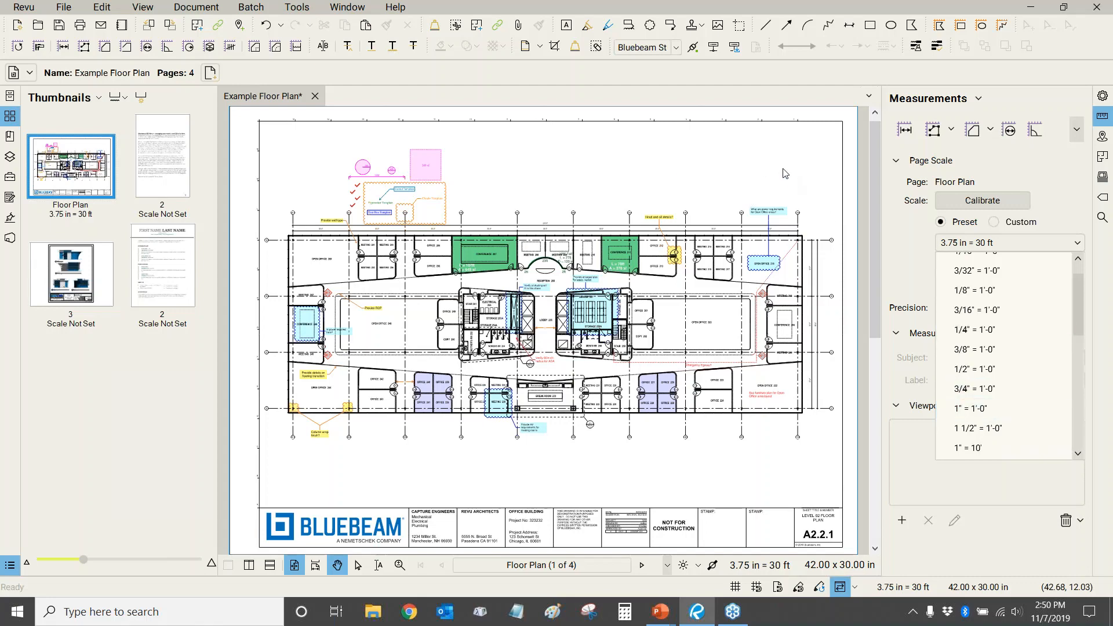
{"action": "scroll", "coordinate": [1081, 301], "scroll_direction": "up", "scroll_amount": 1}
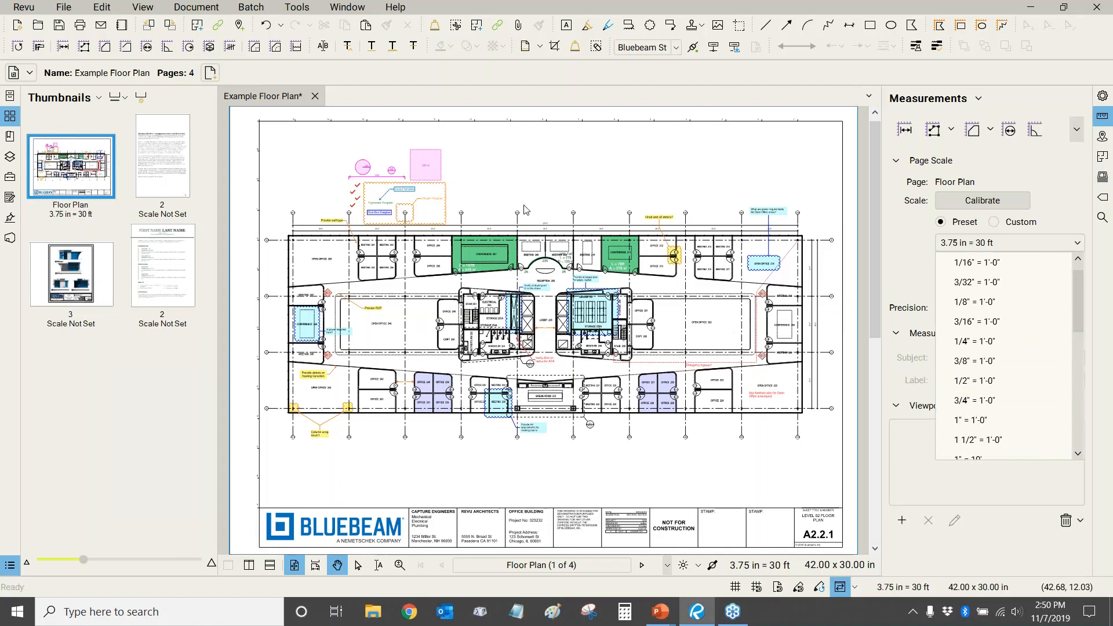
{"action": "left_click", "coordinate": [907, 251]}
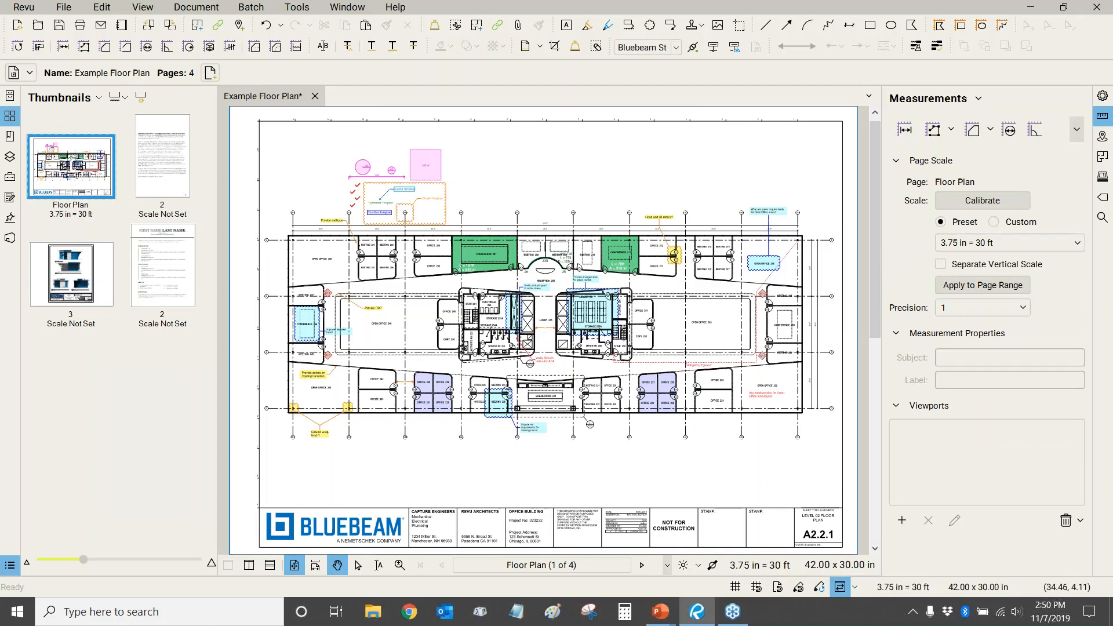